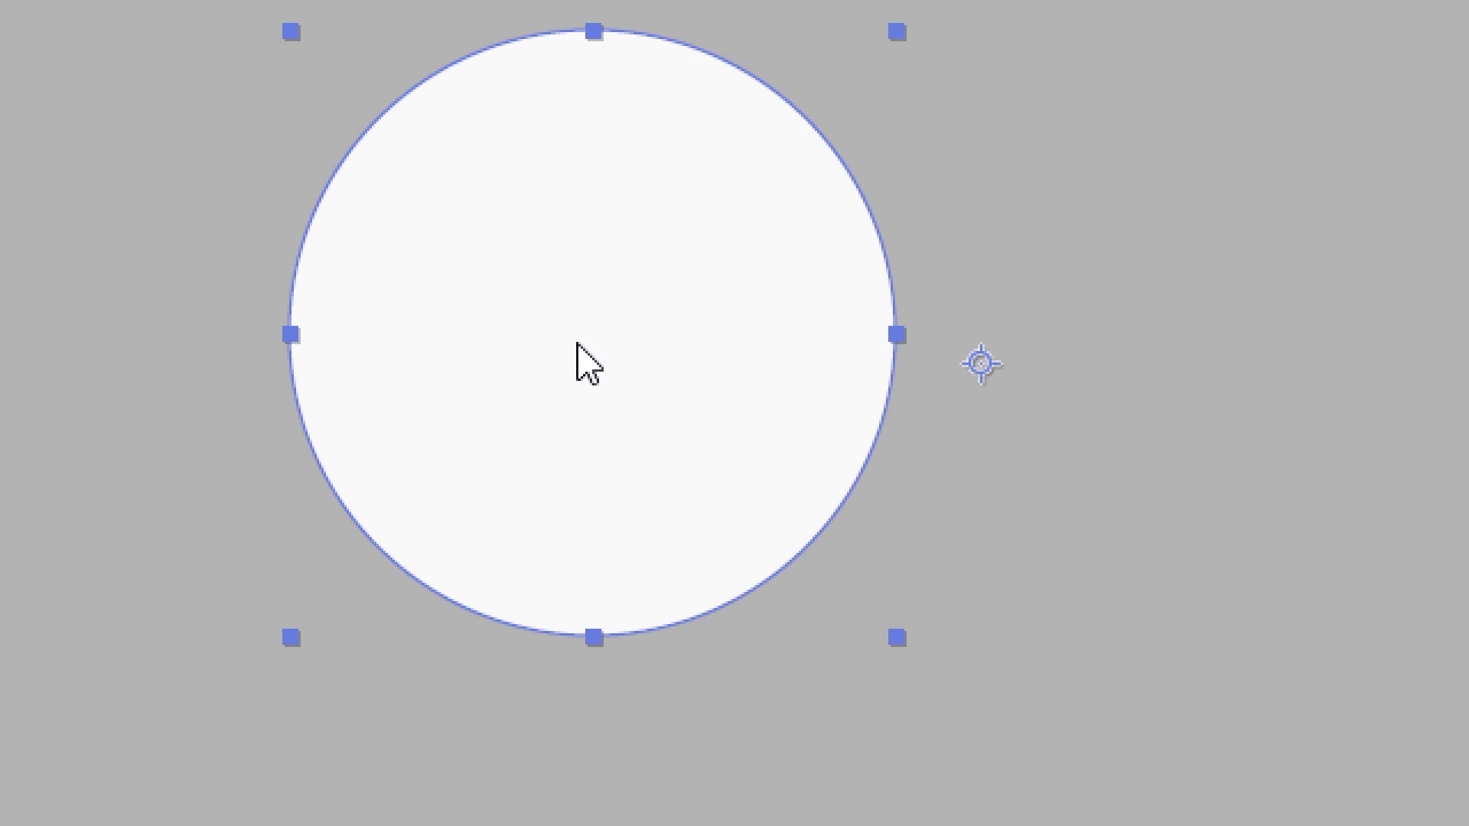
Centre the white circle's anchor point within its shape and move the circle to about 860, 524 in the composition
key(ctrl+alt+Home)
drag(613, 426, 59, 185)
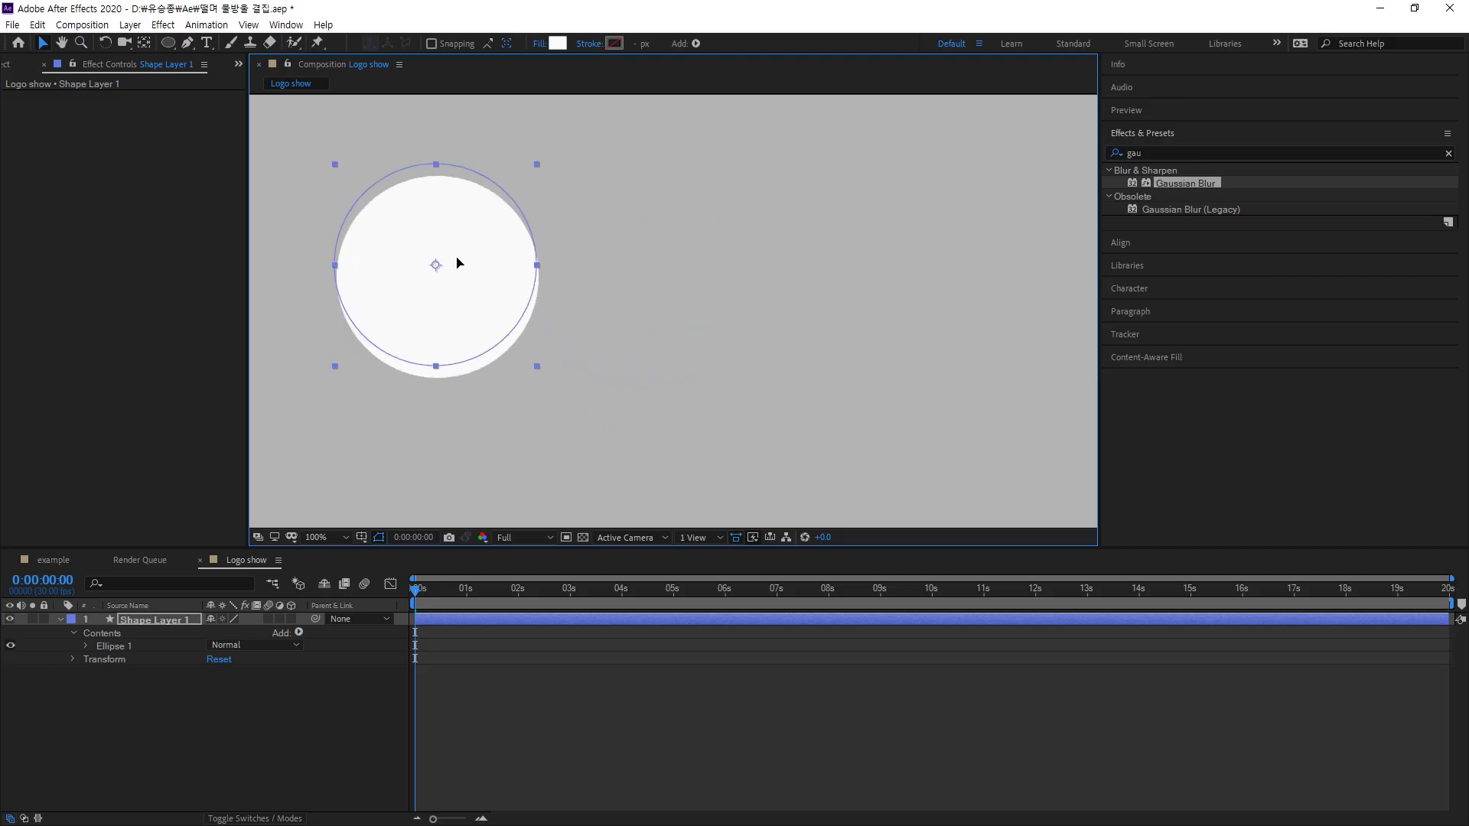
drag(459, 263, 616, 334)
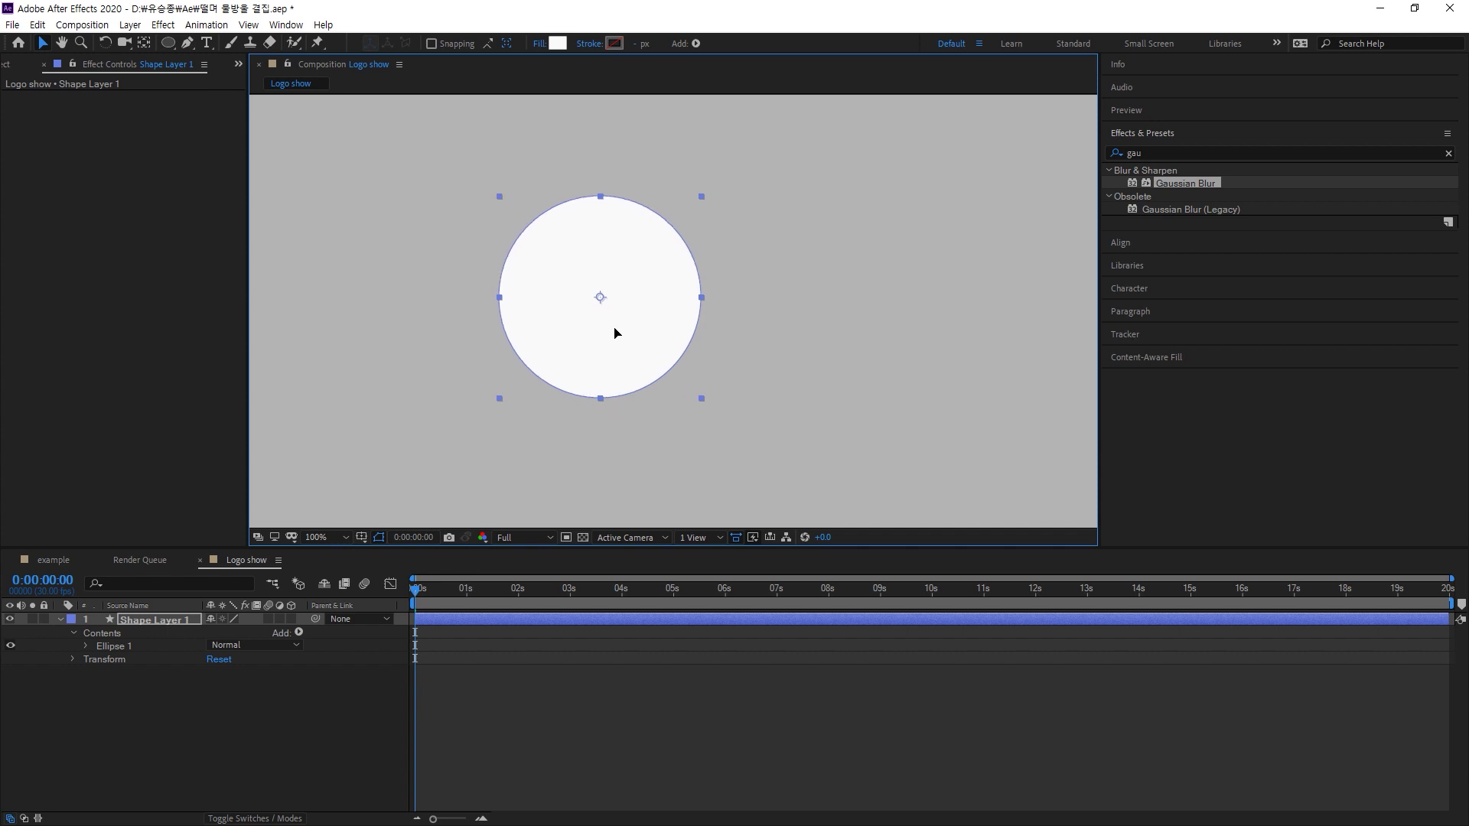
mouse_move(614, 333)
mouse_down()
mouse_move(629, 352)
mouse_move(613, 331)
mouse_up()
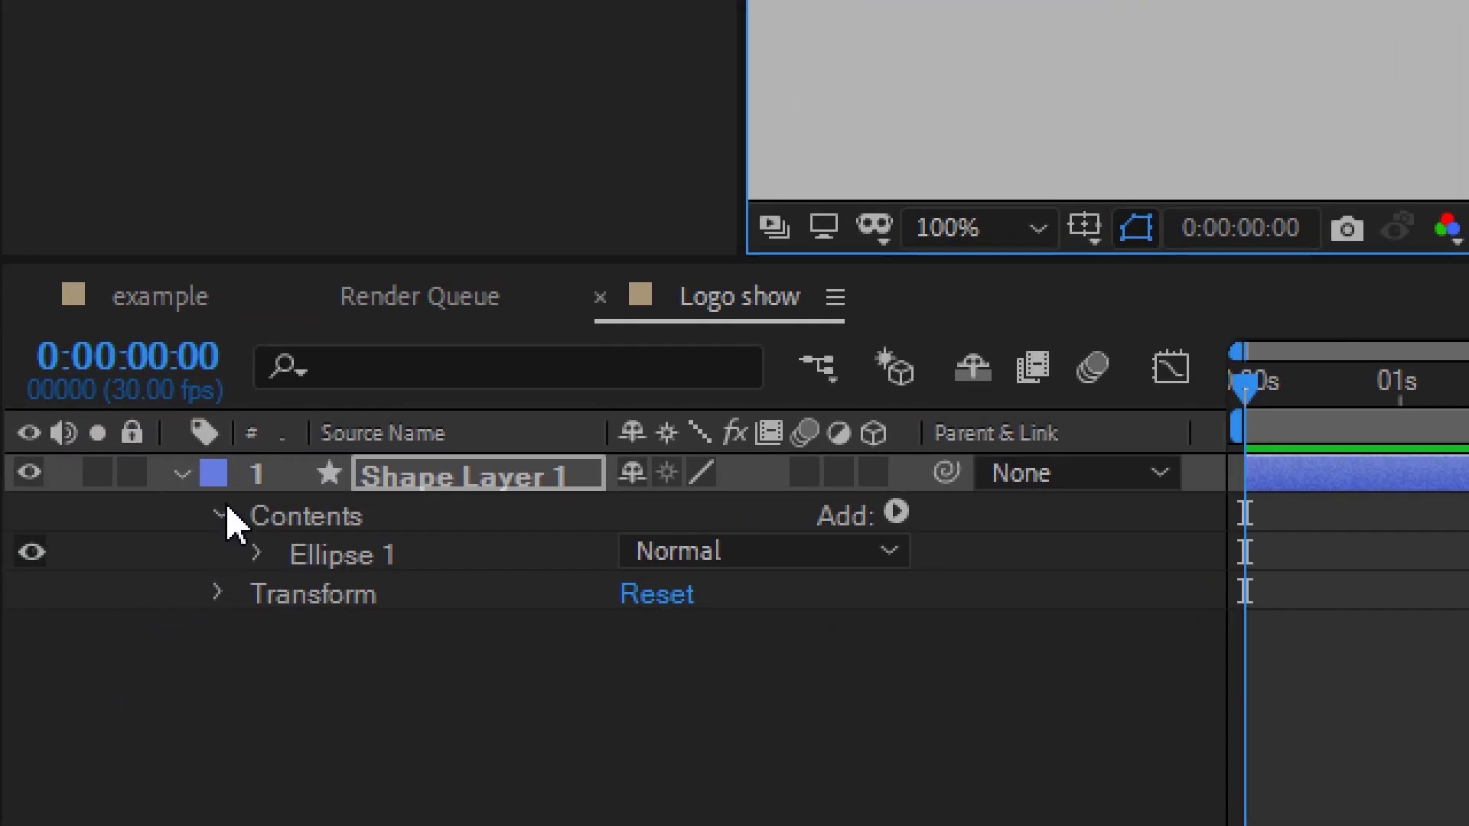
Collapse Shape Layer 1's contents and reveal only its Position property
click(184, 481)
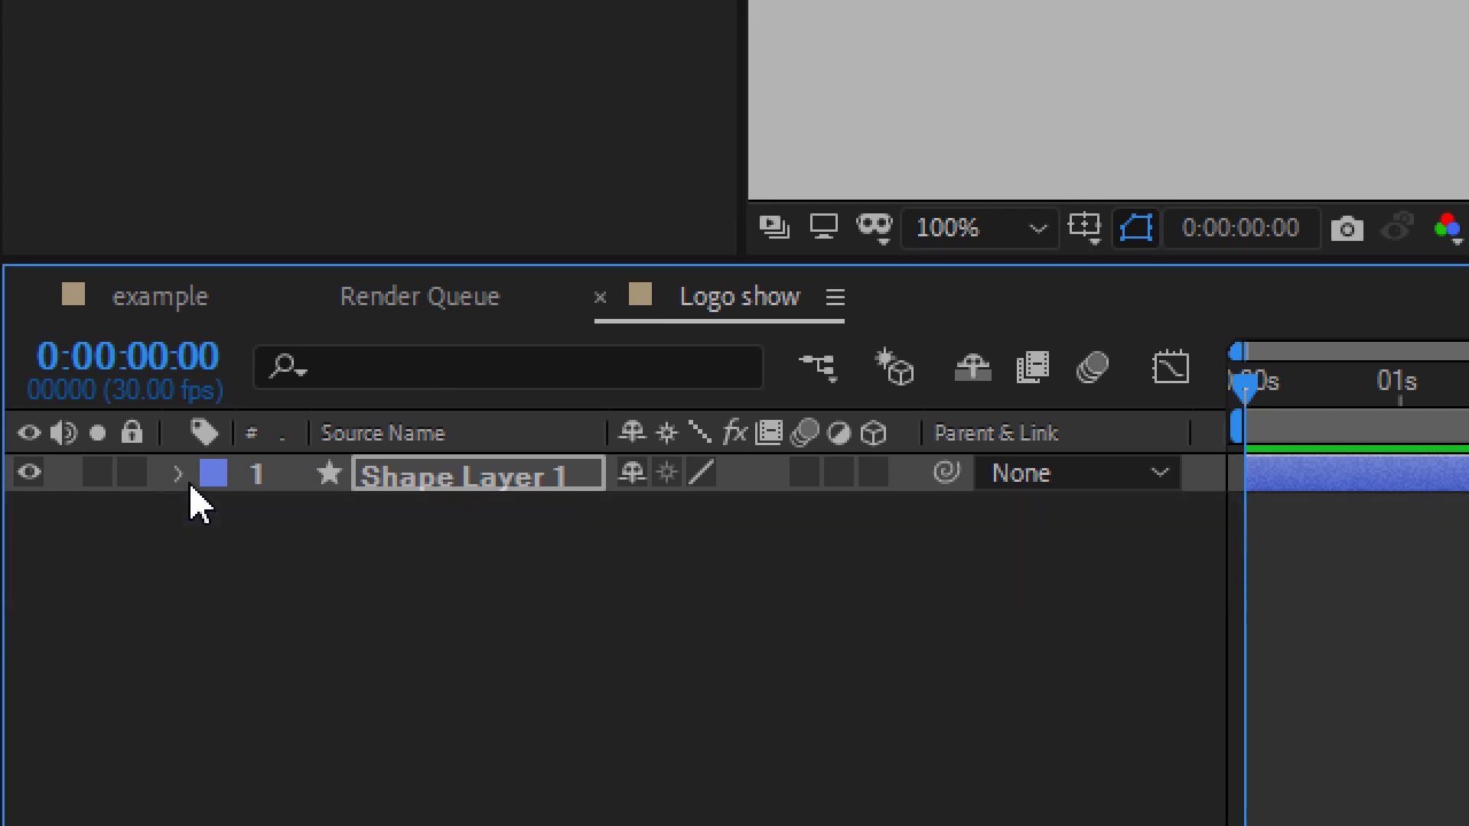
click(180, 479)
click(180, 479)
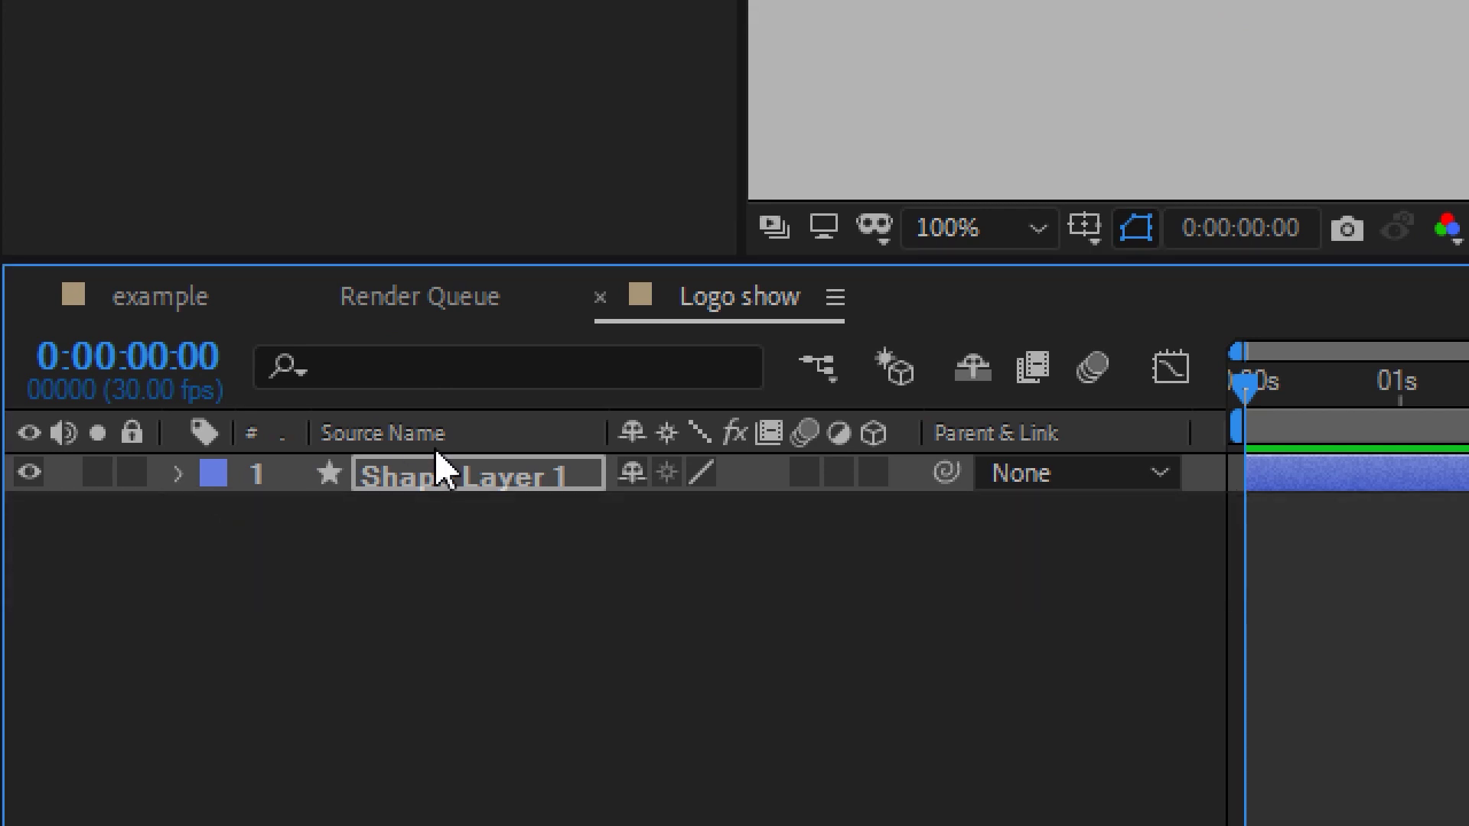
click(413, 435)
key(p)
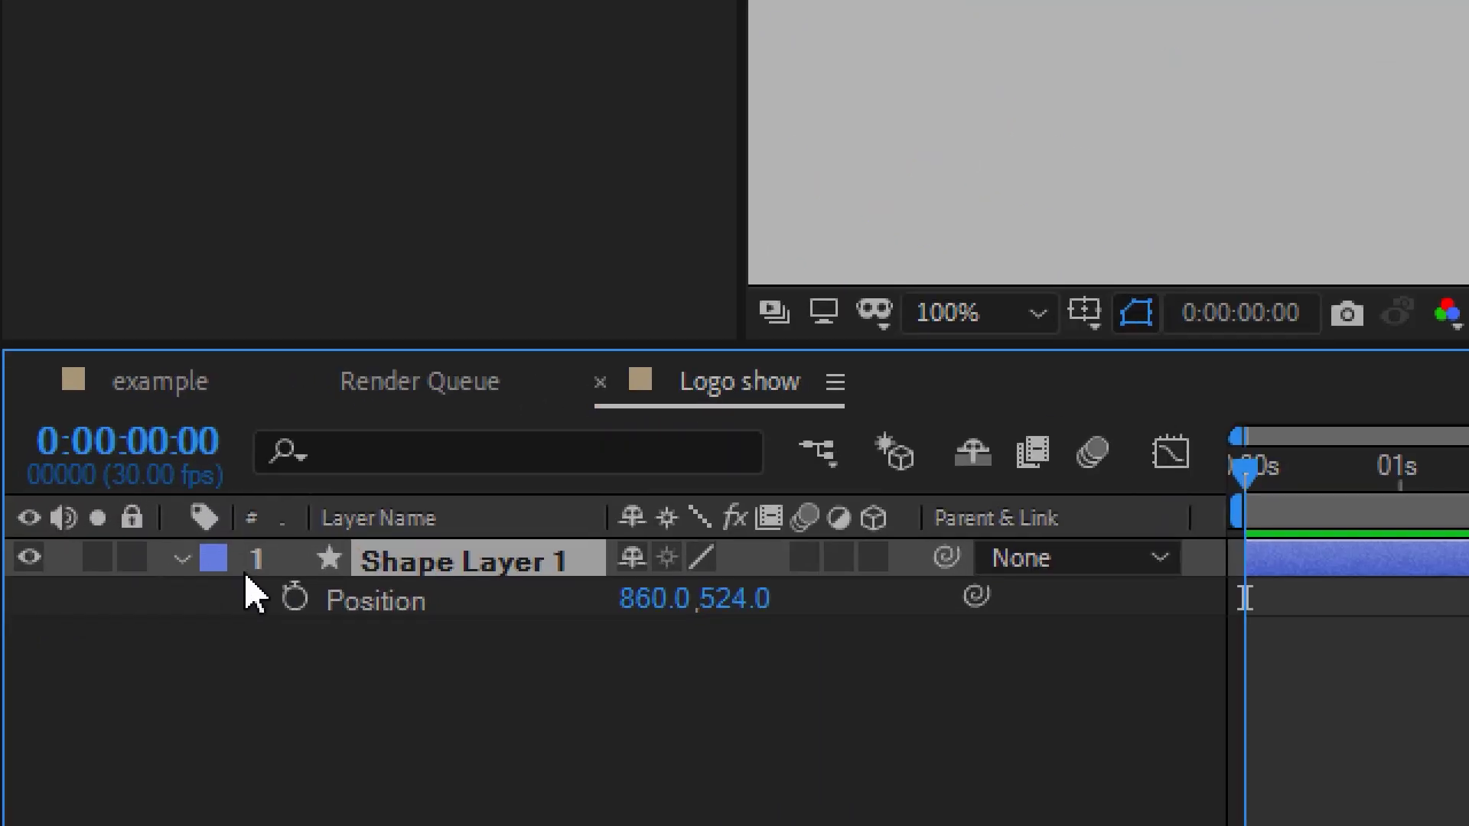
Enable an expression on Shape Layer 1's Position property
alt+click(295, 597)
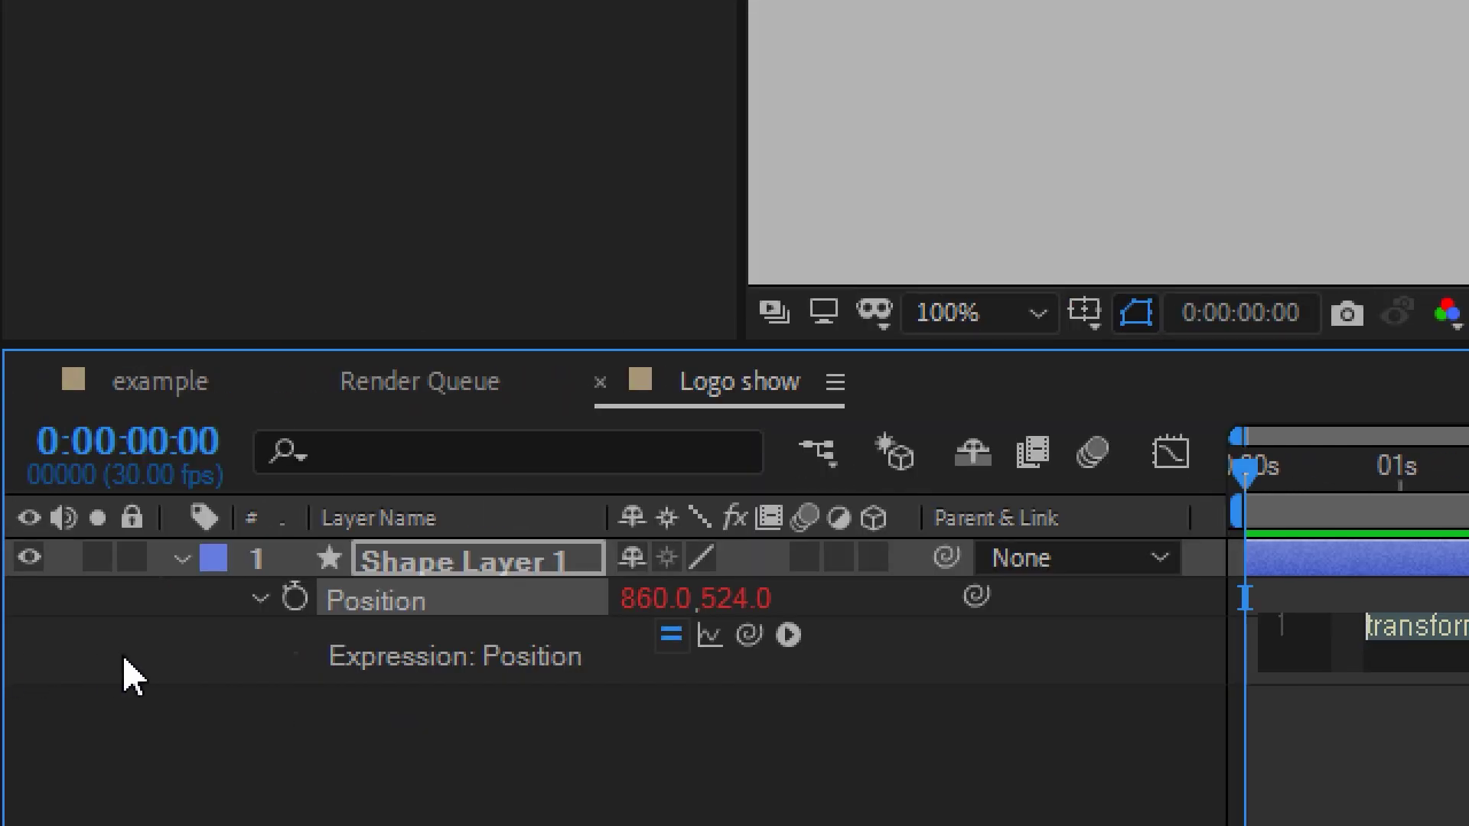
alt+click(295, 598)
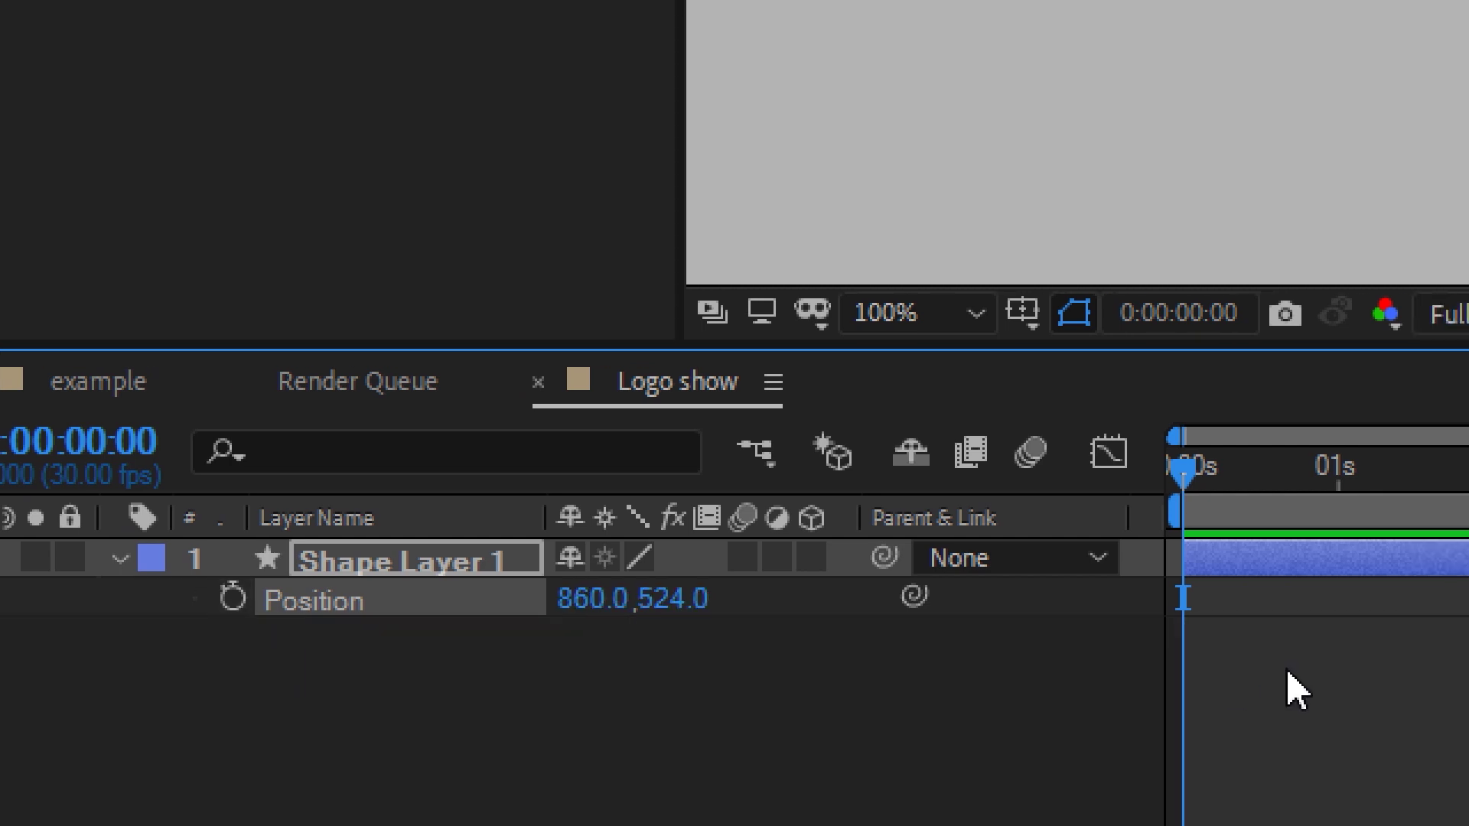
alt+click(234, 601)
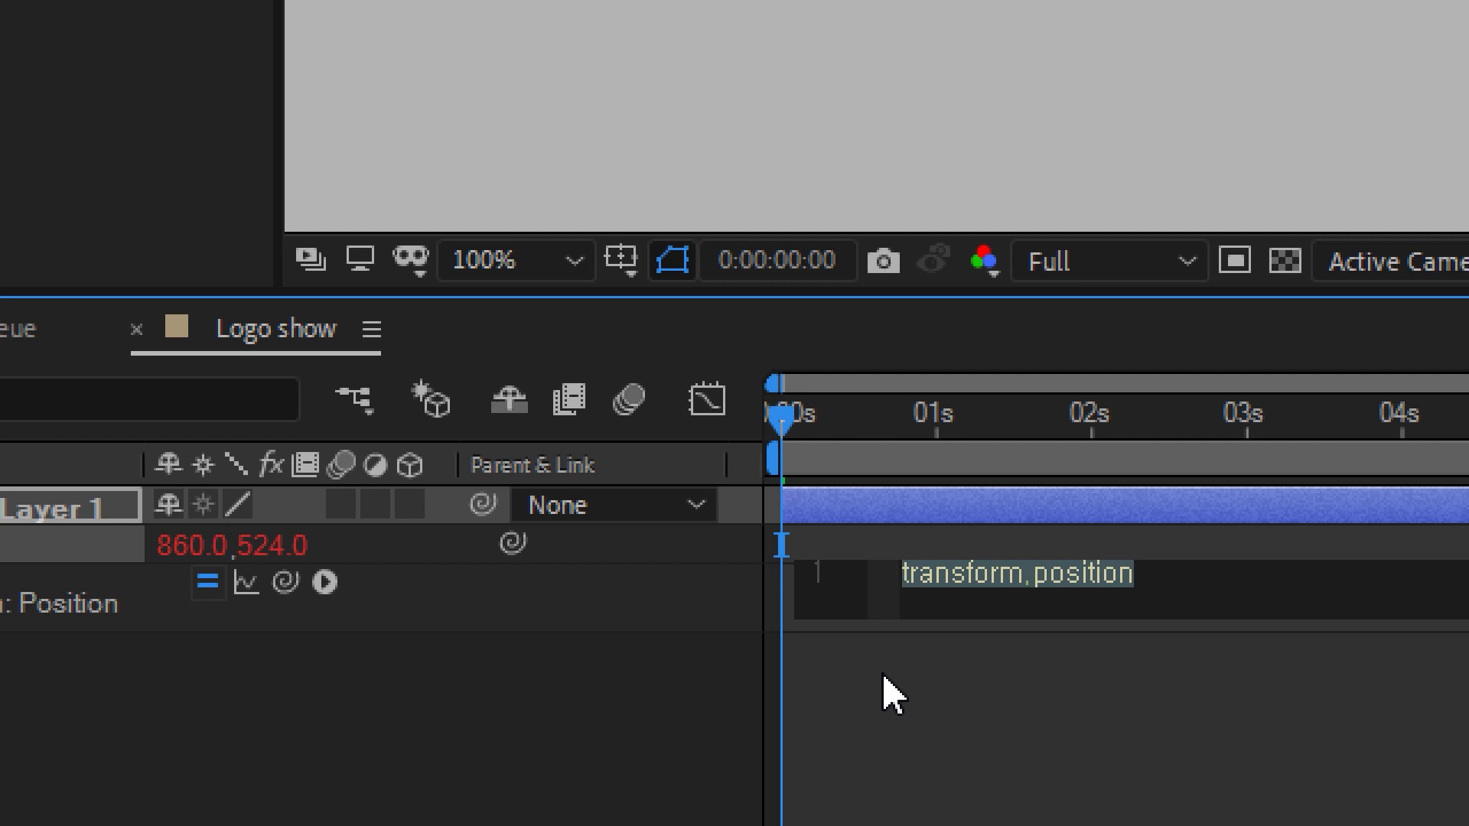
Enter wiggle(1,120) as the Position expression and preview the circle's motion from the start of the composition
text(w)
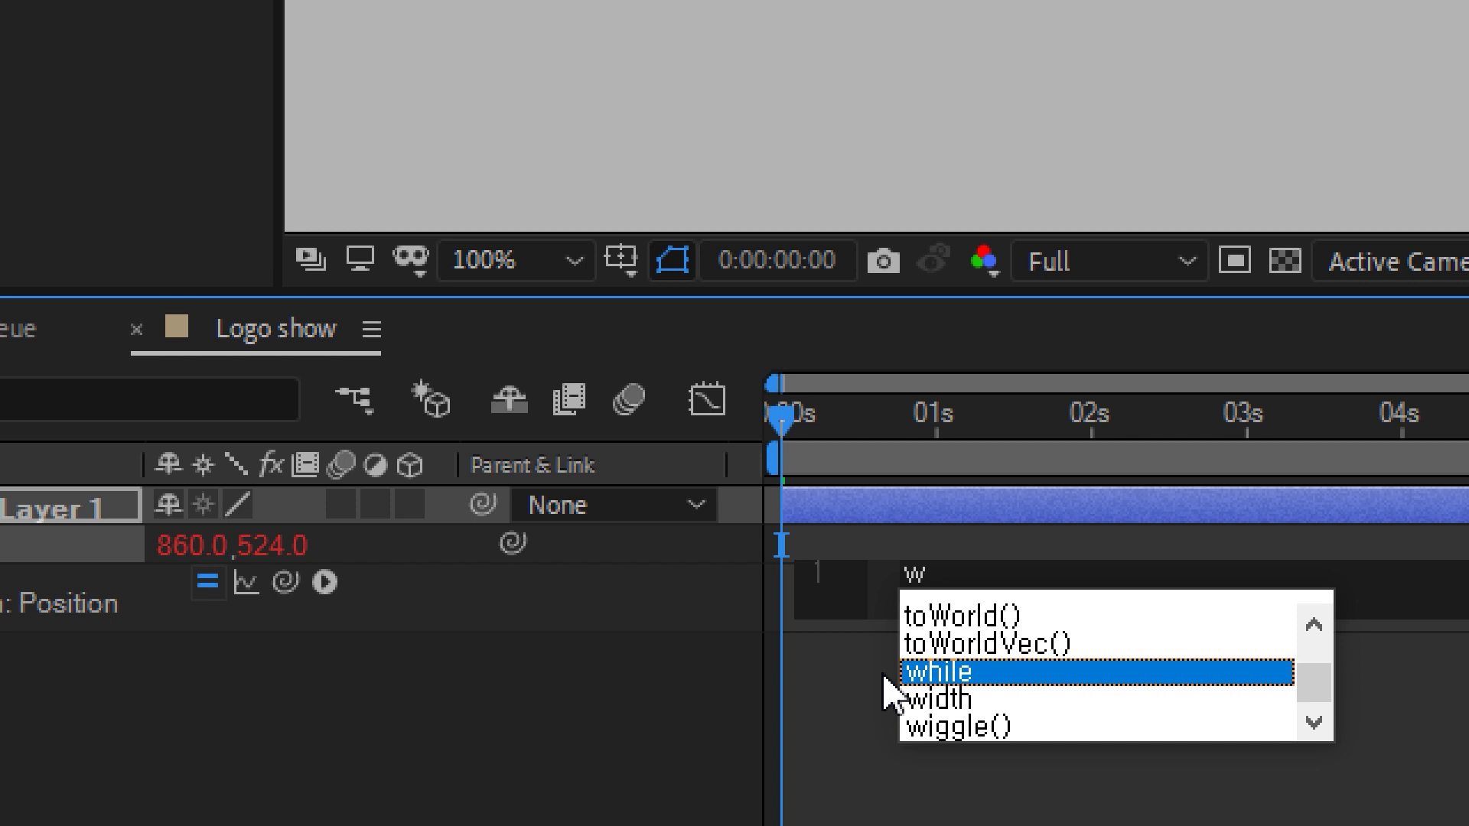
text(igg)
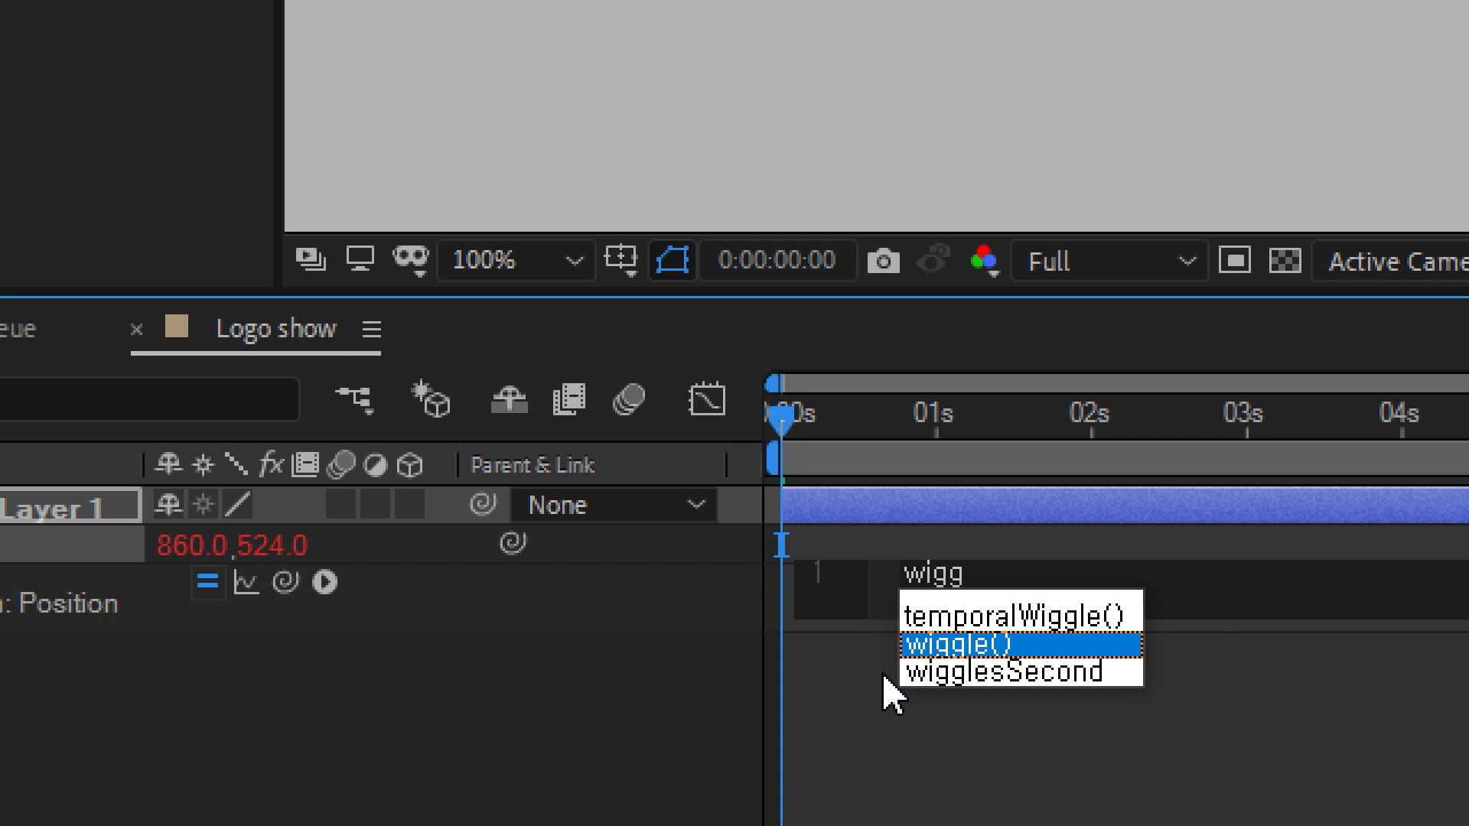
key(Return)
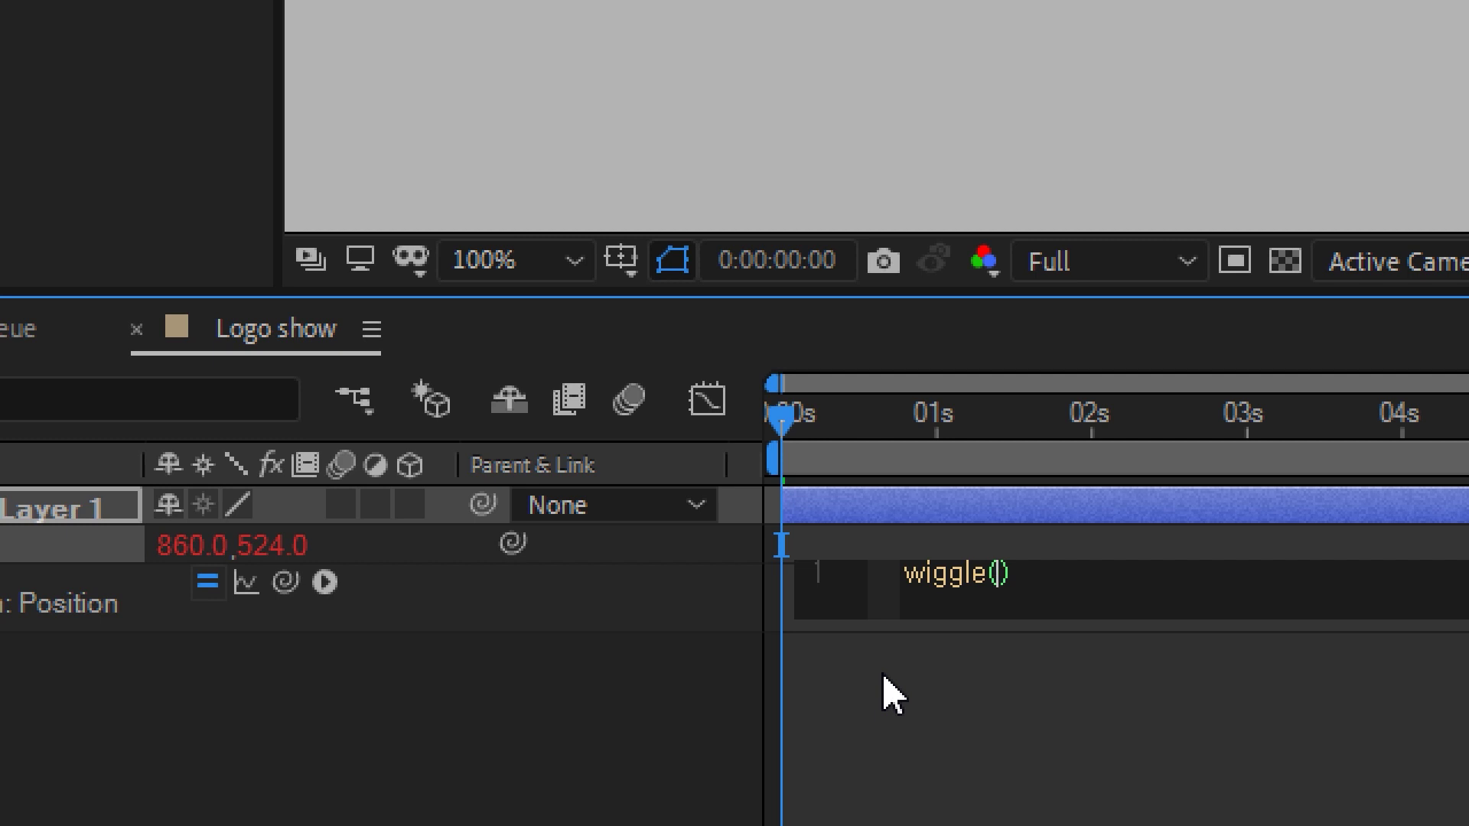
text(1)
text(,)
text(150)
key(shift+Left)
key(shift+Left)
text(2)
click(1107, 586)
click(601, 729)
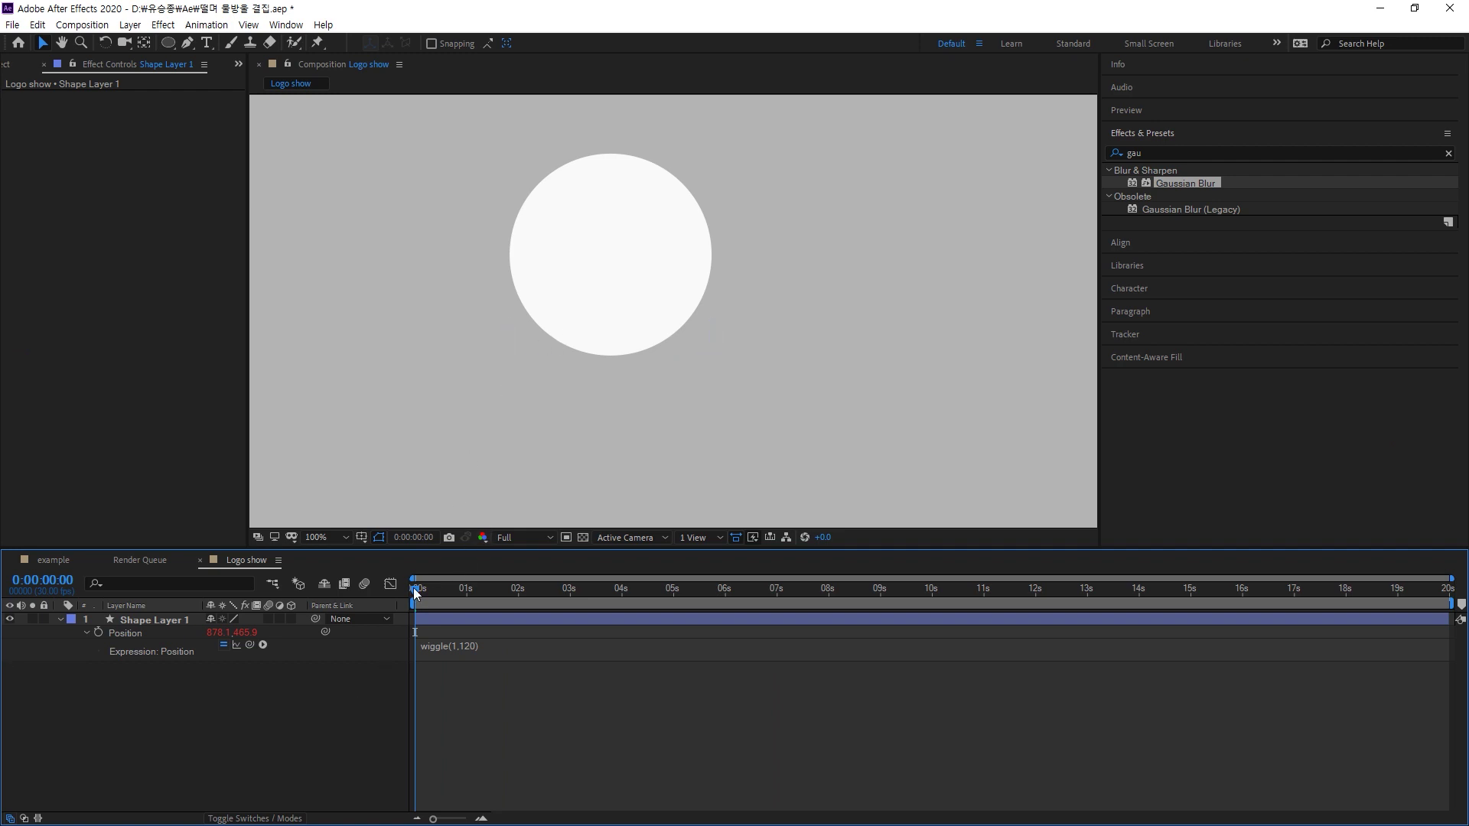
key(space)
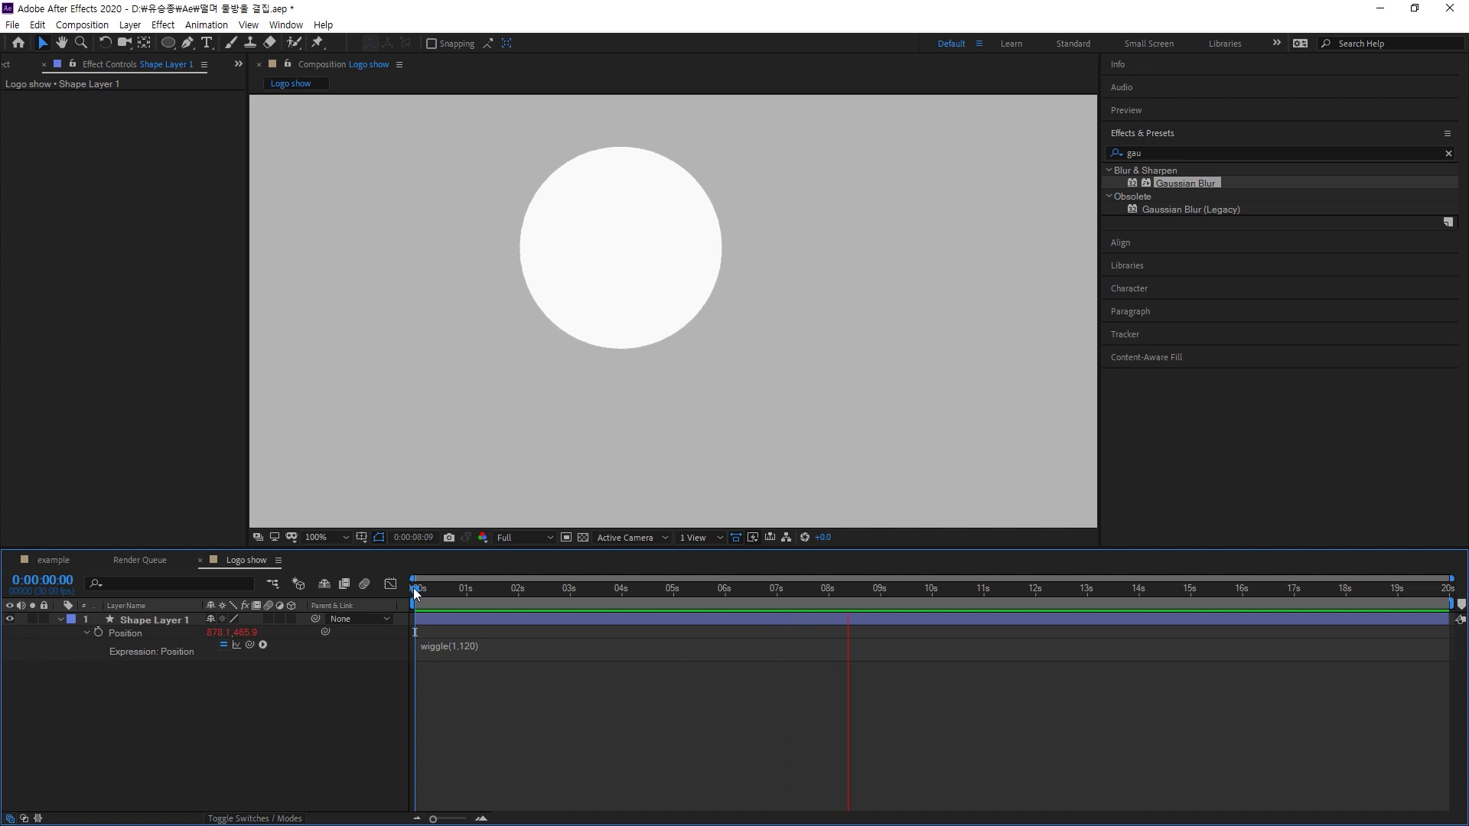
key(space)
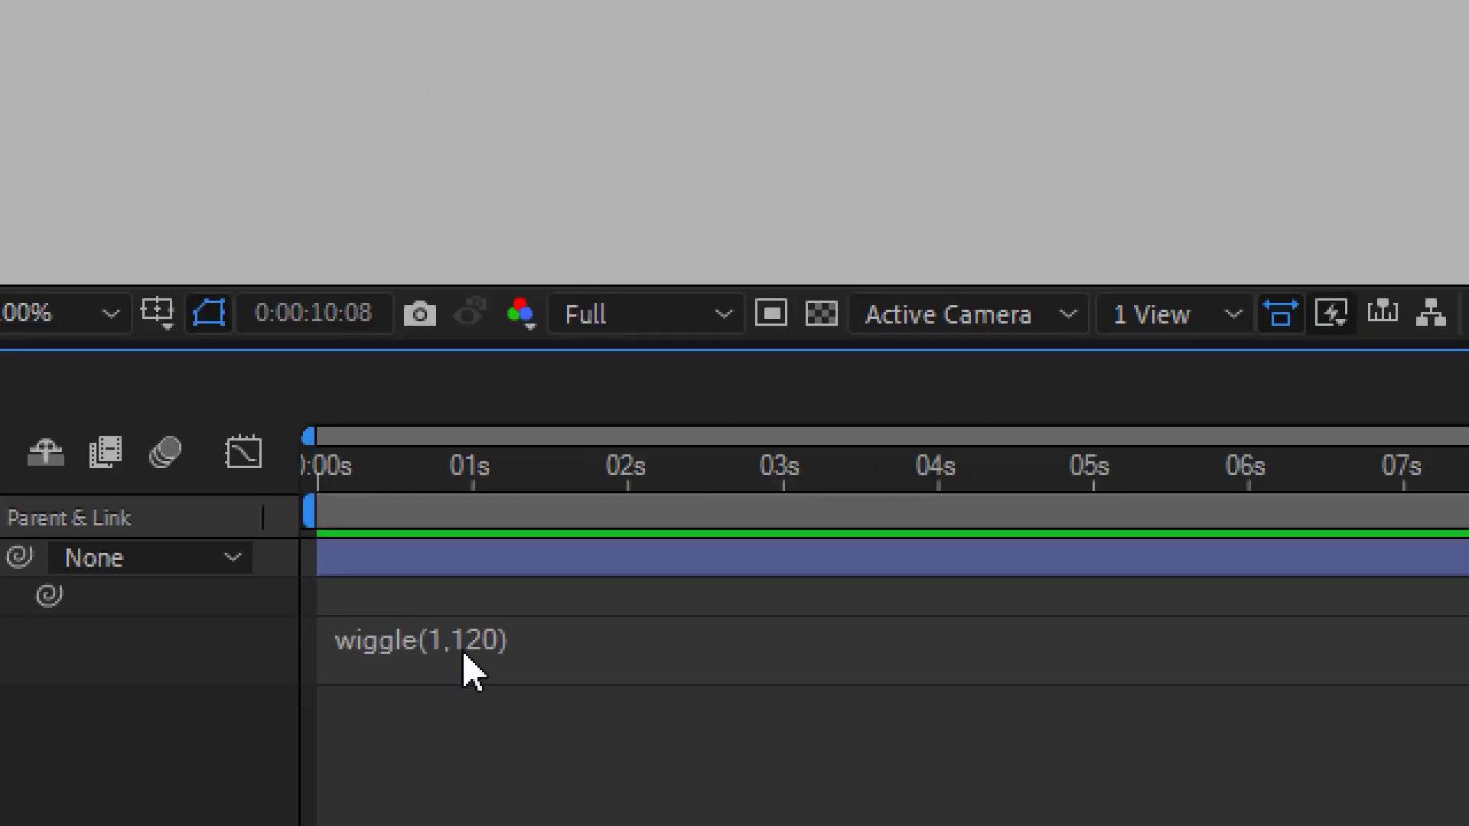
Lower the wiggle amplitude in the Position expression to 70 so it reads wiggle(1,70)
click(465, 655)
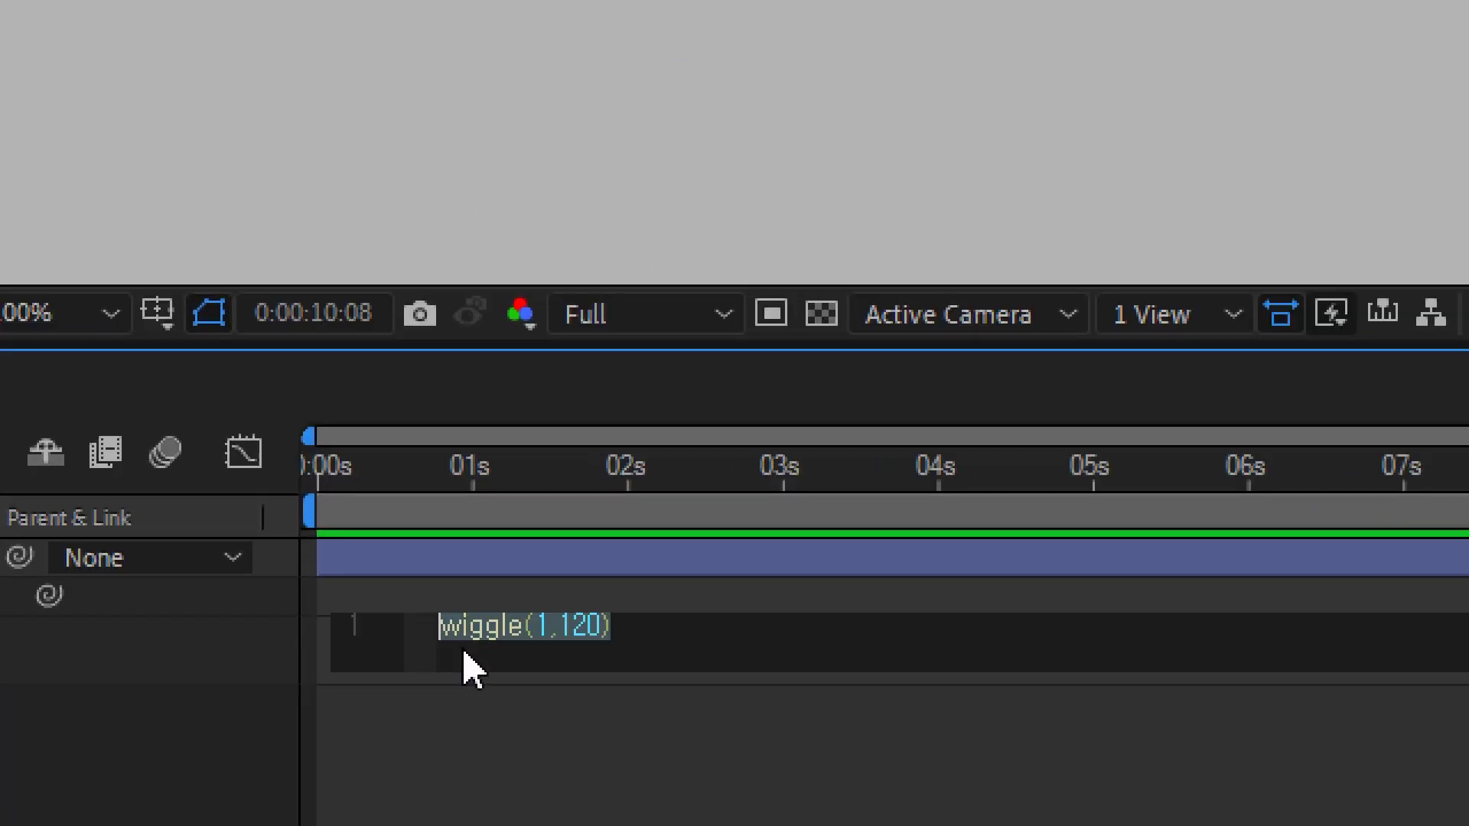
double_click(475, 647)
drag(569, 626, 594, 650)
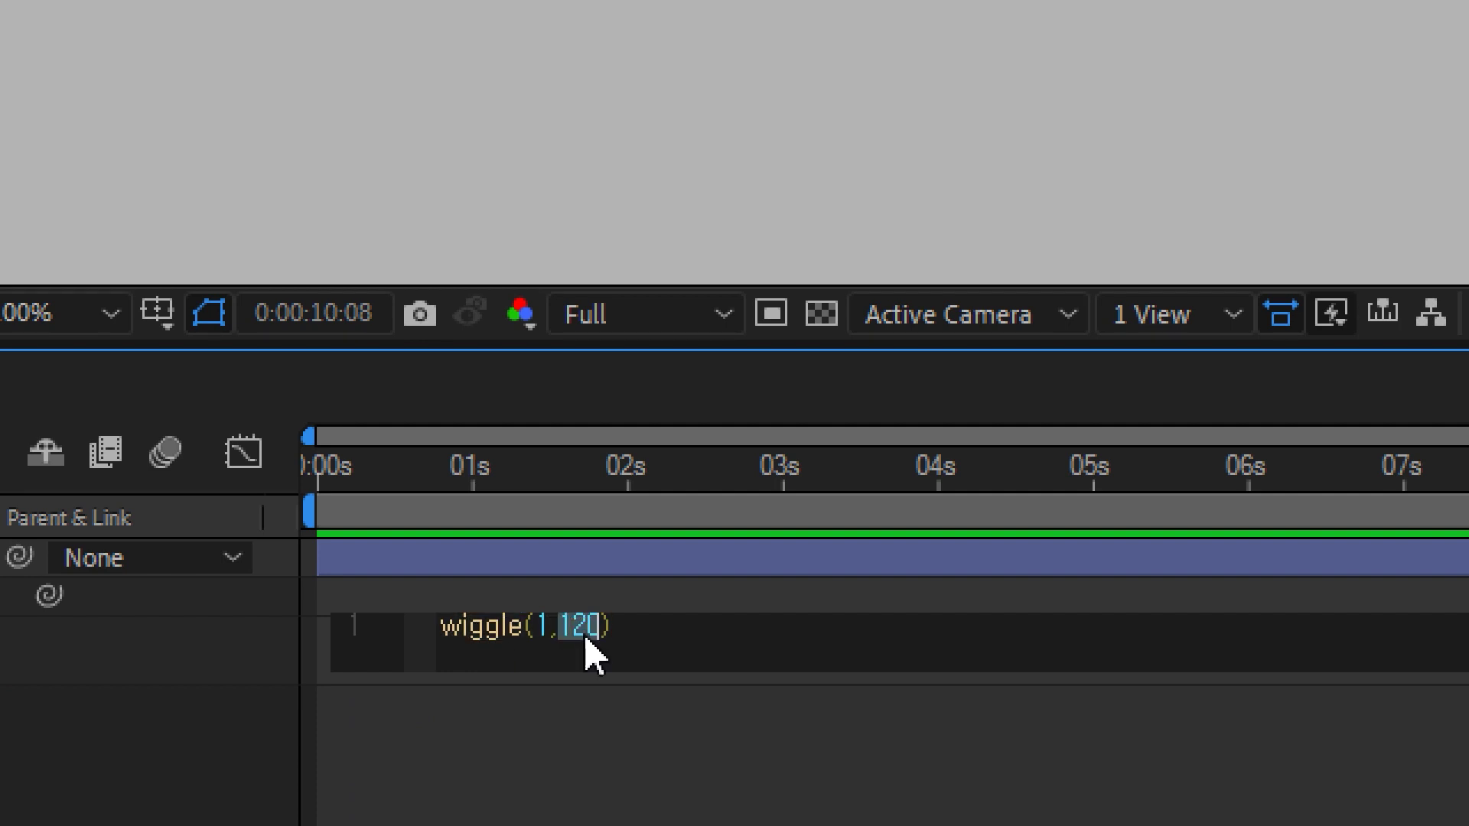
click(697, 666)
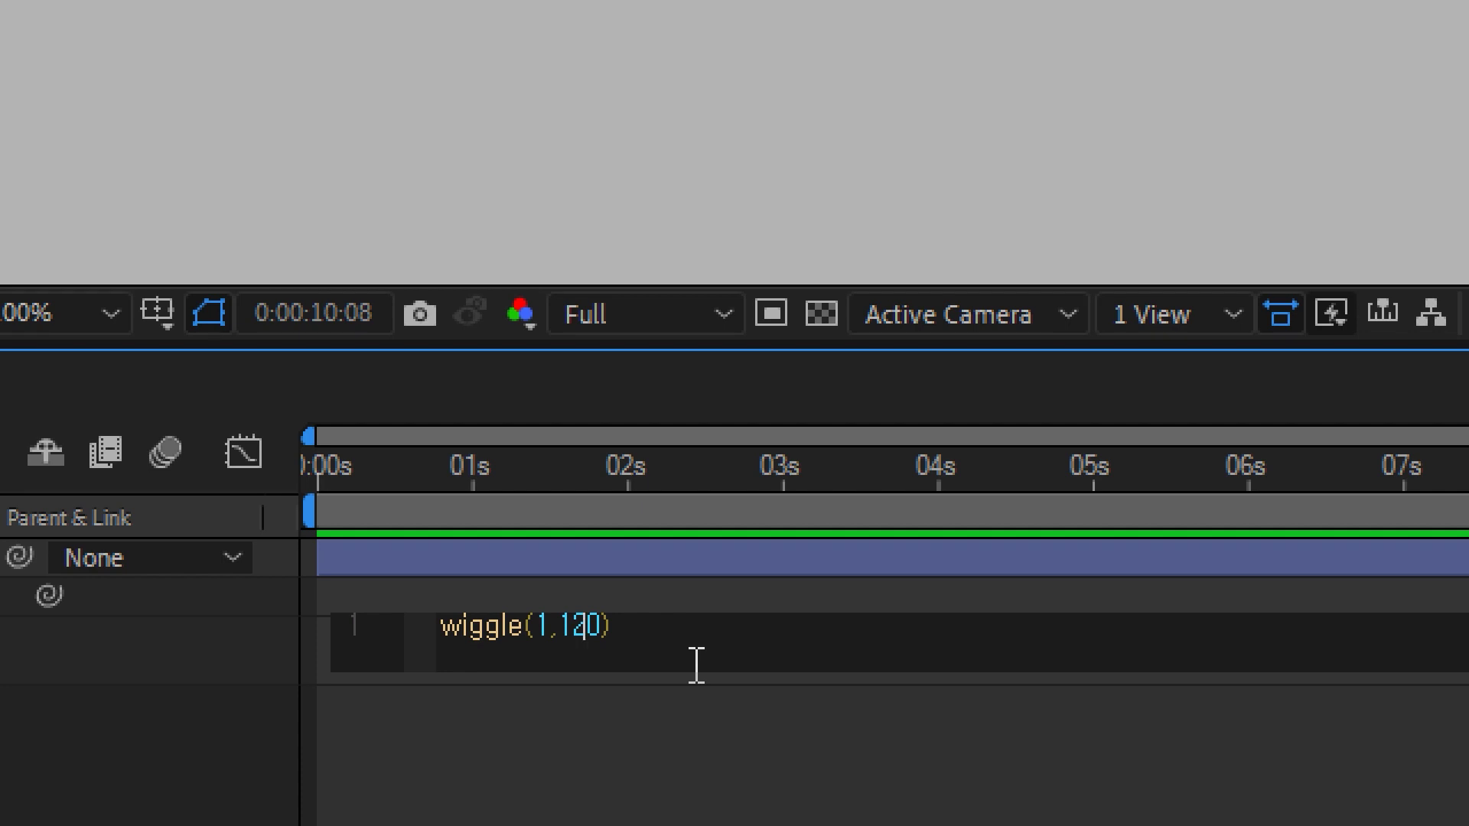
key(shift+Left)
key(shift+Left)
text(7)
click(848, 243)
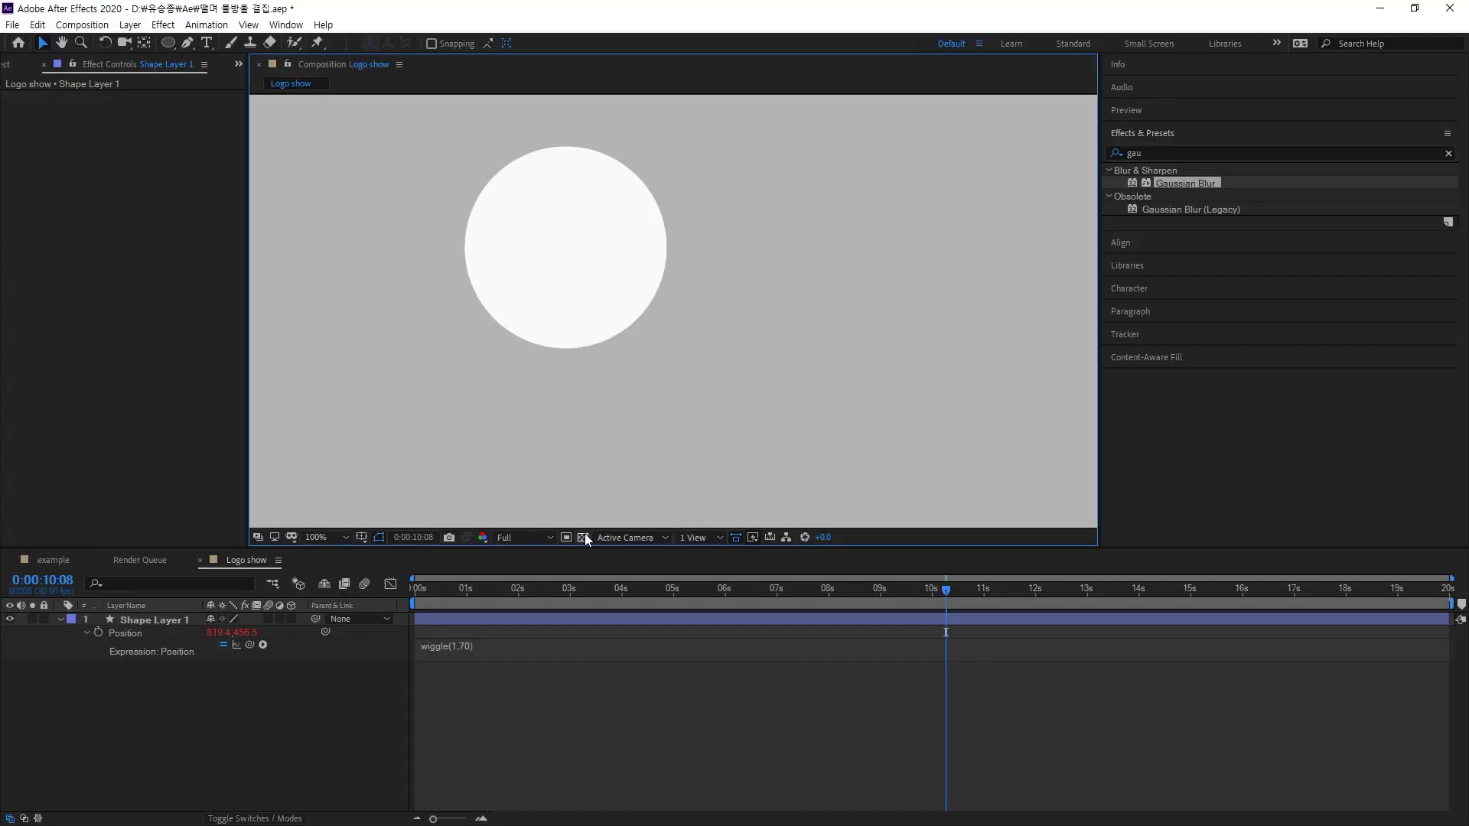
Save the project and preview the wiggle motion from the first frame
key(ctrl+s)
key(Home)
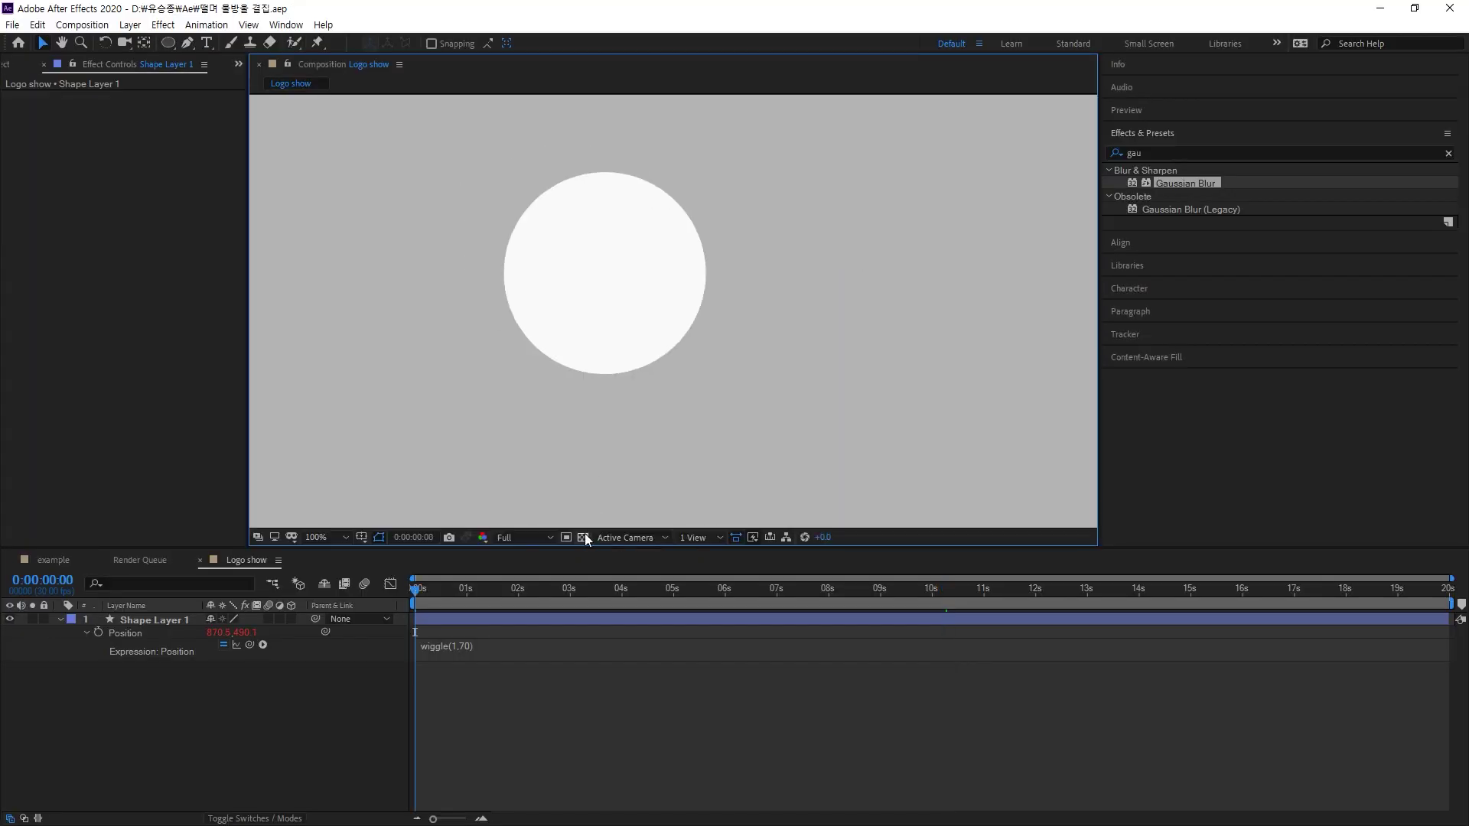
key(space)
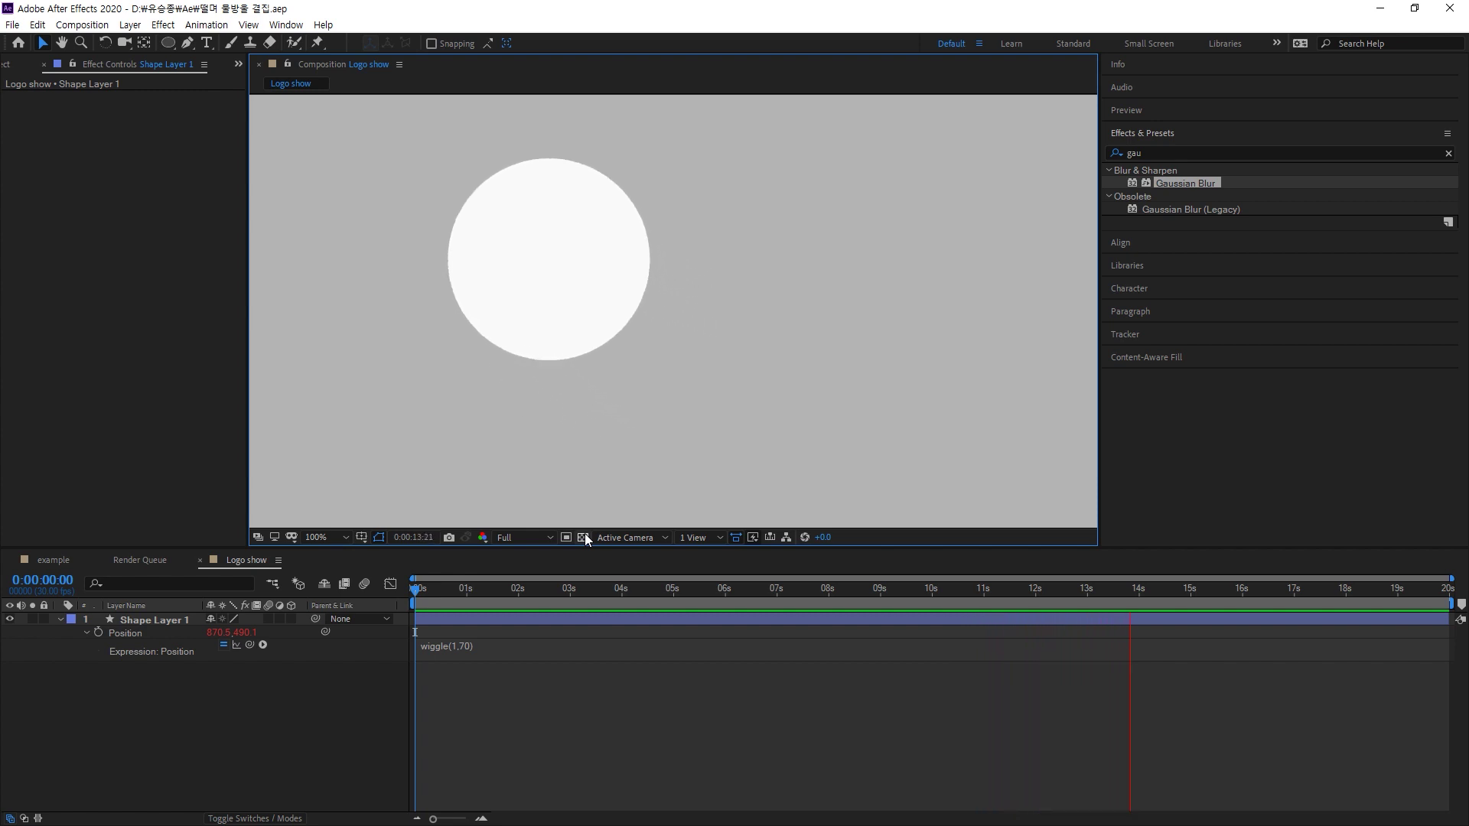
key(space)
click(146, 621)
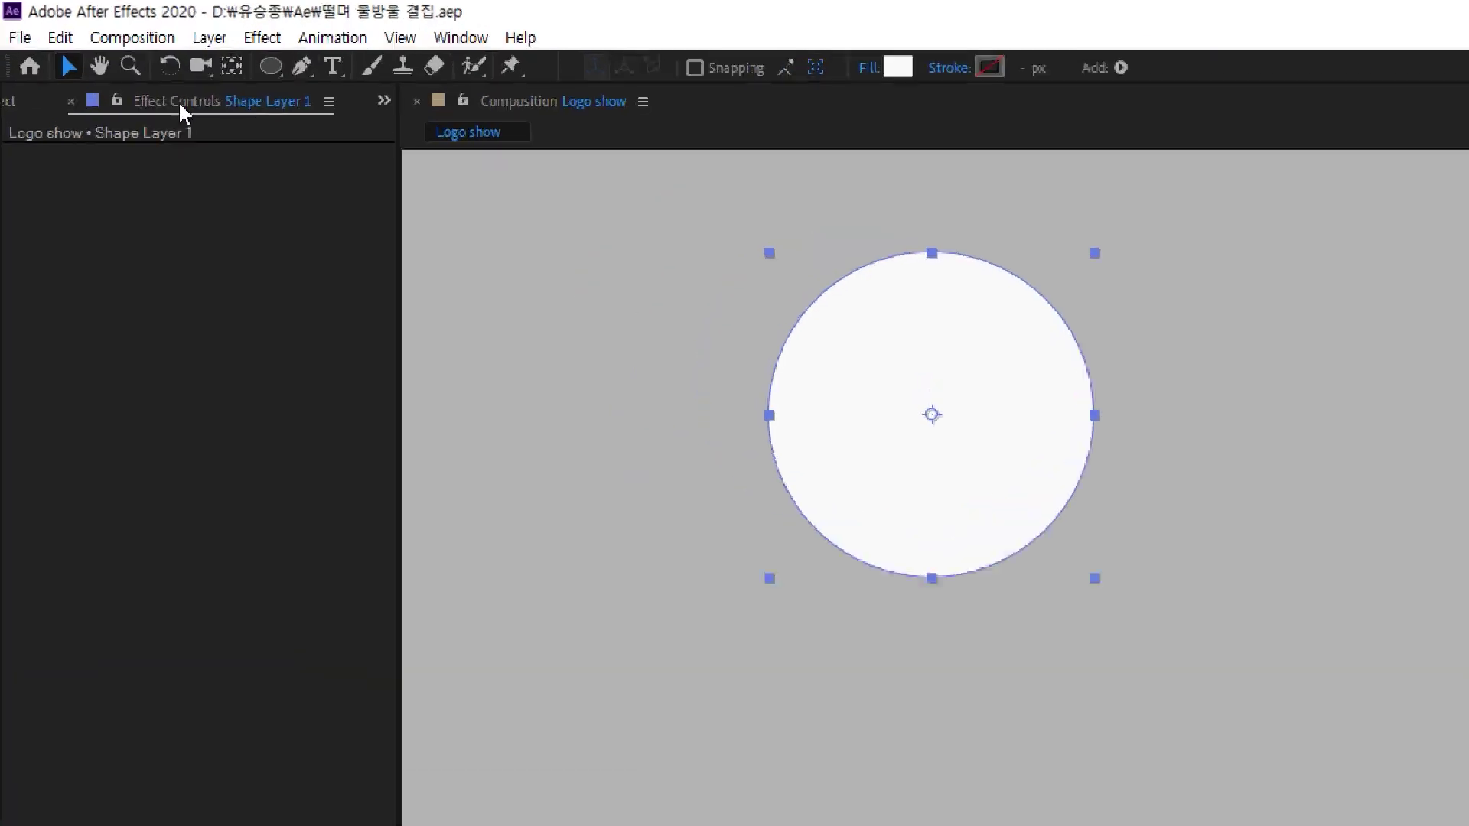
click(112, 66)
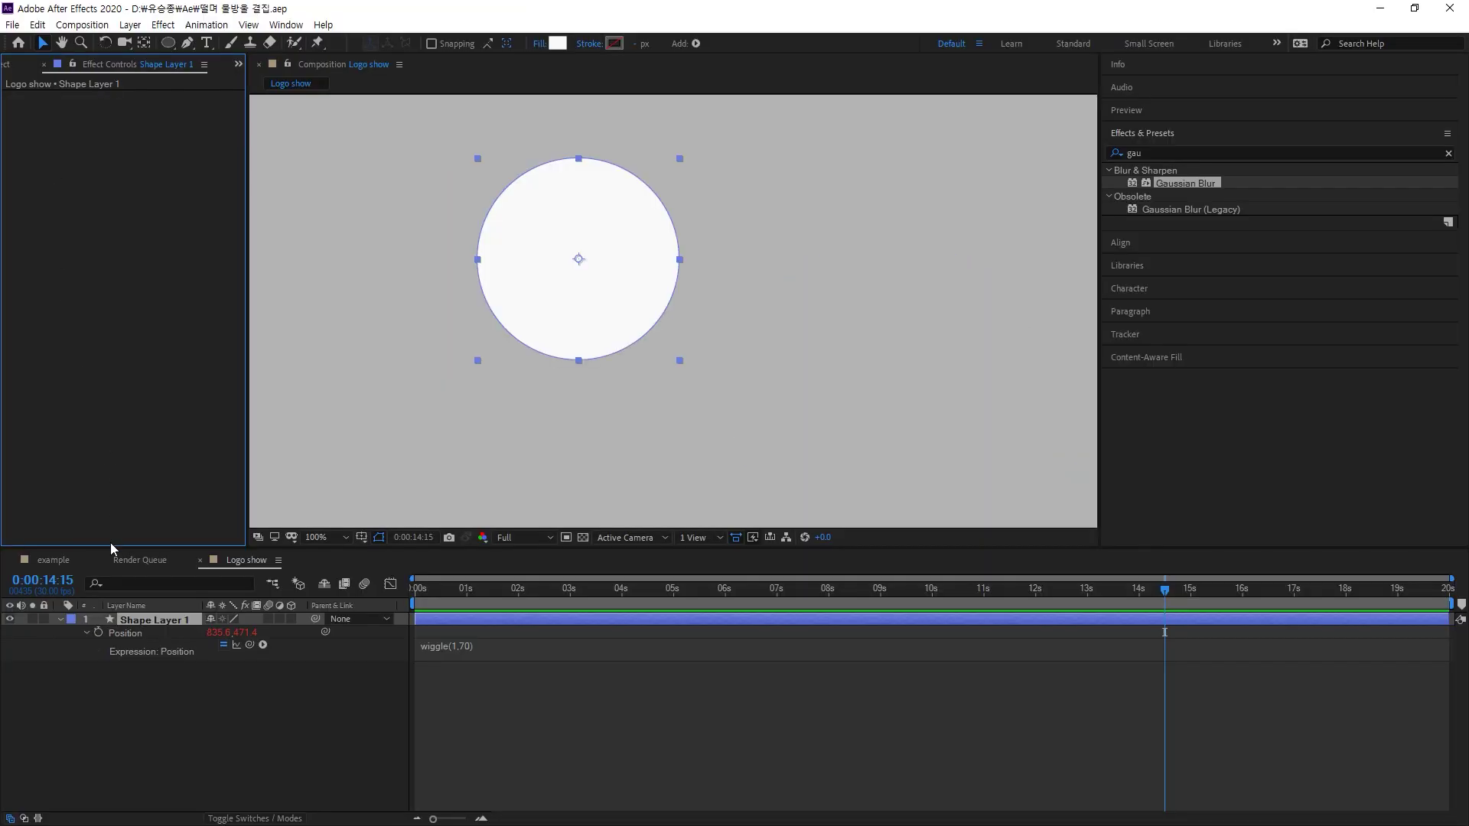
click(127, 687)
Expand Shape Layer 1's Transform group to inspect its Position property
click(145, 620)
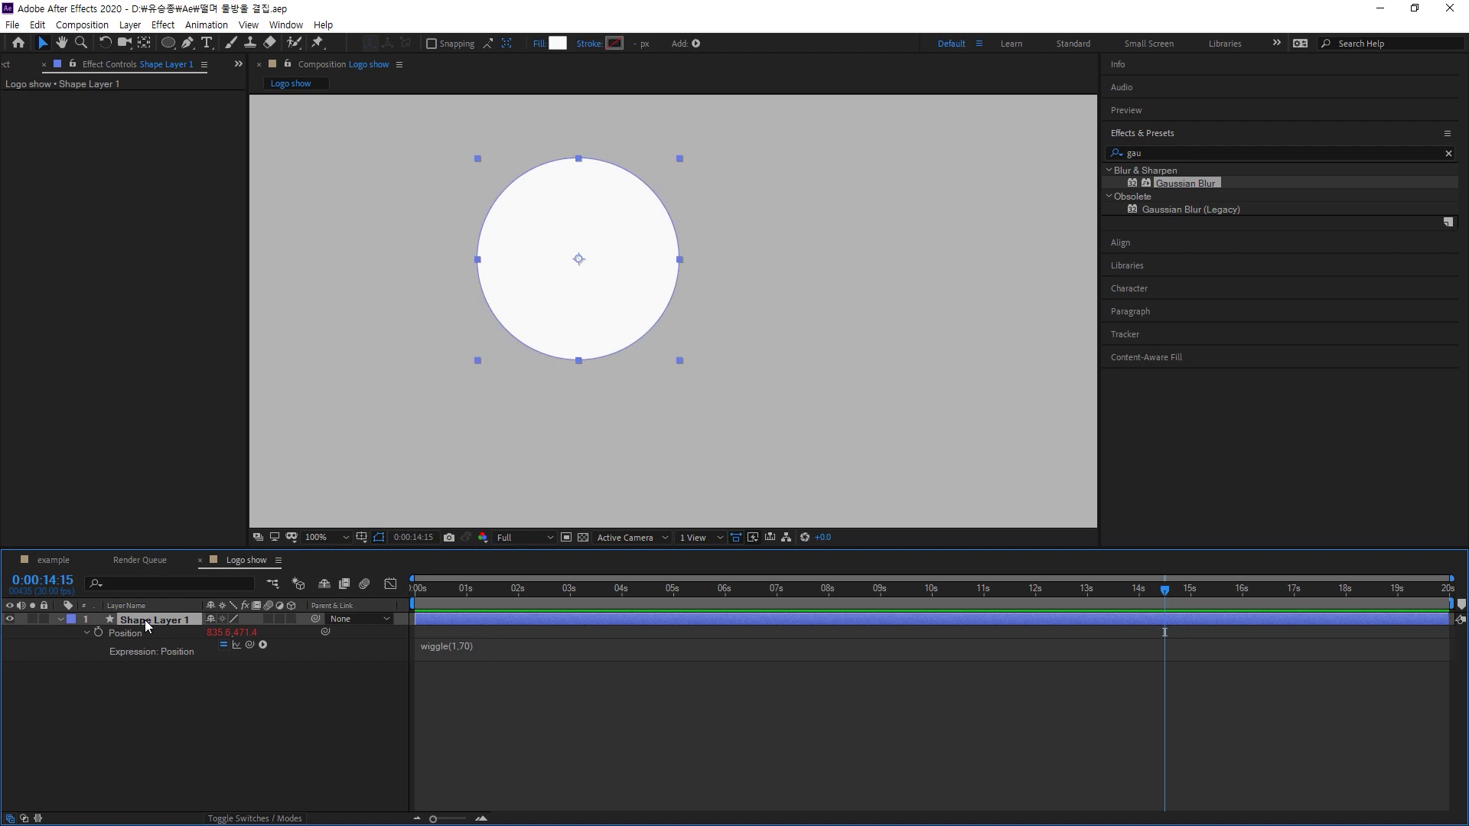
key(p)
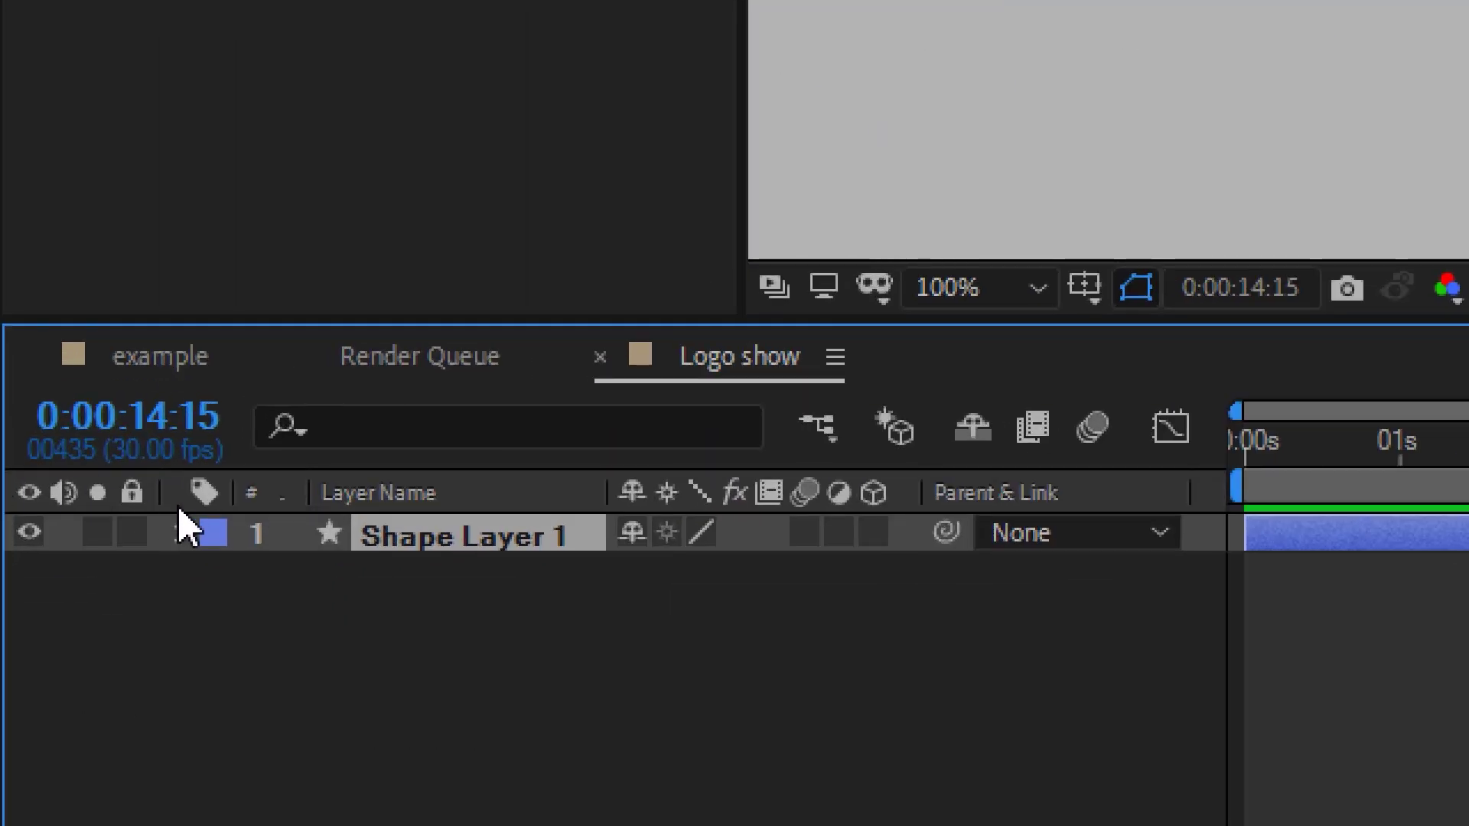
click(179, 533)
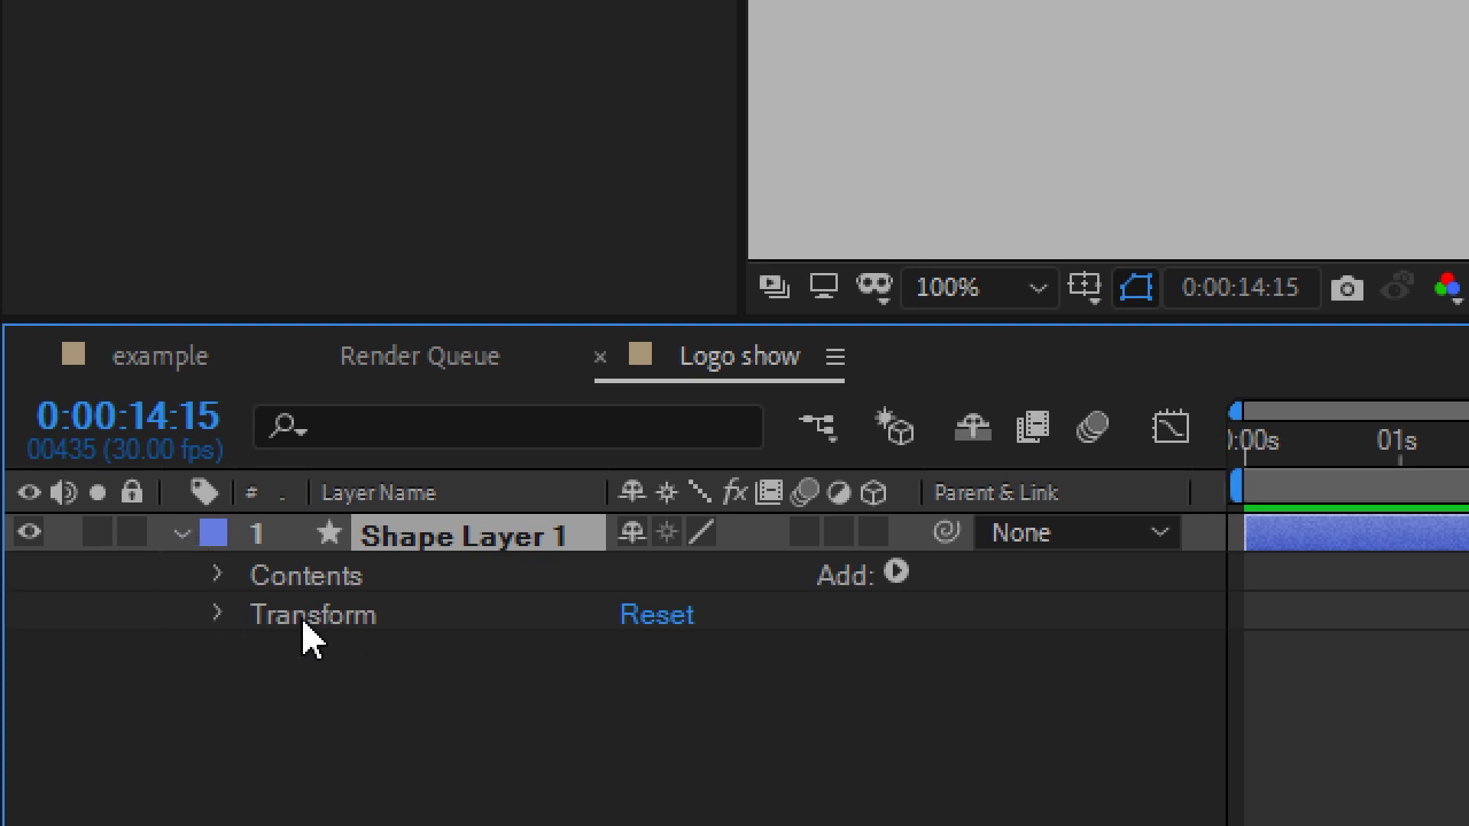
click(231, 608)
click(217, 614)
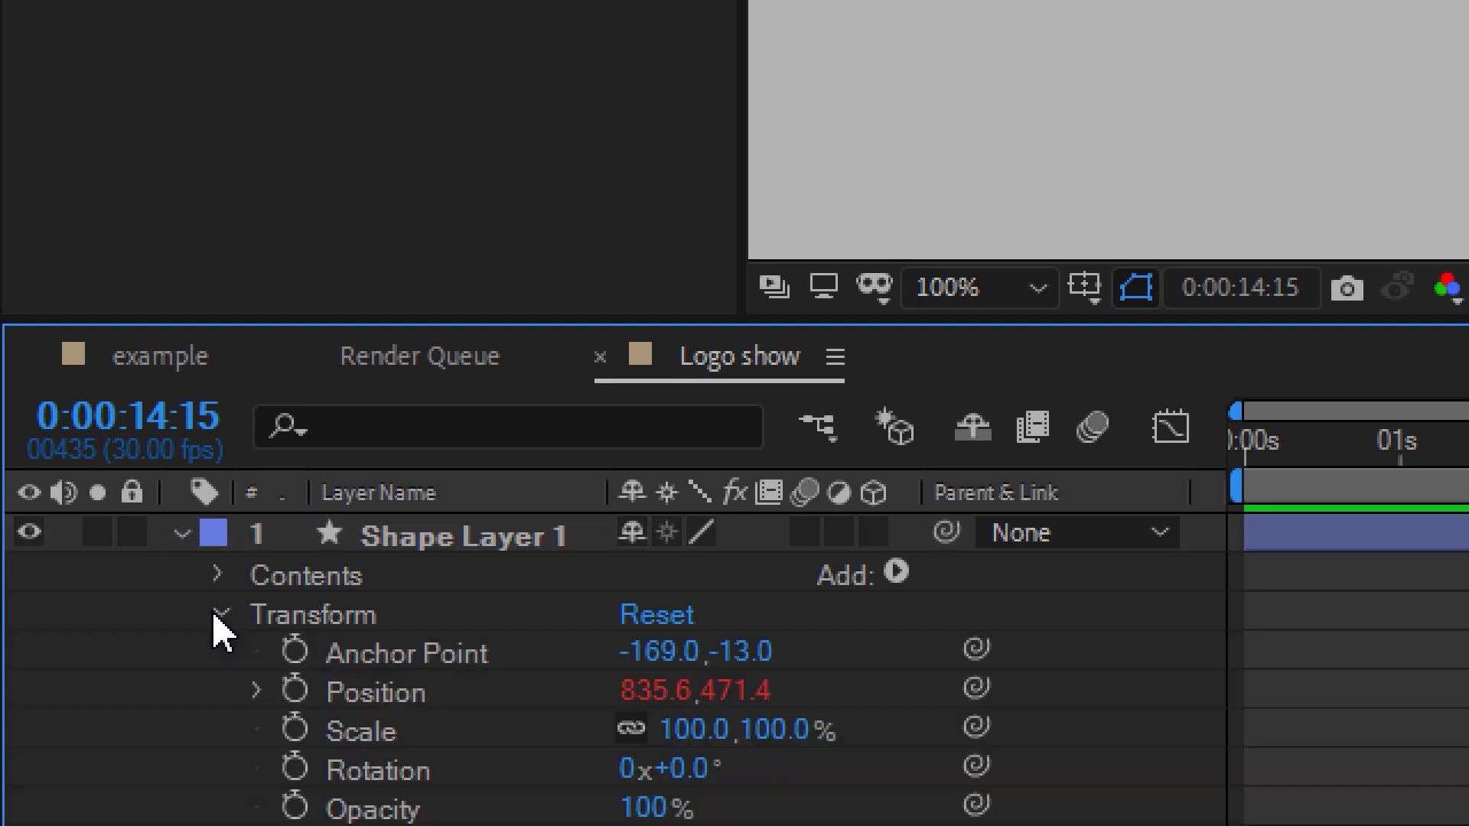
click(393, 610)
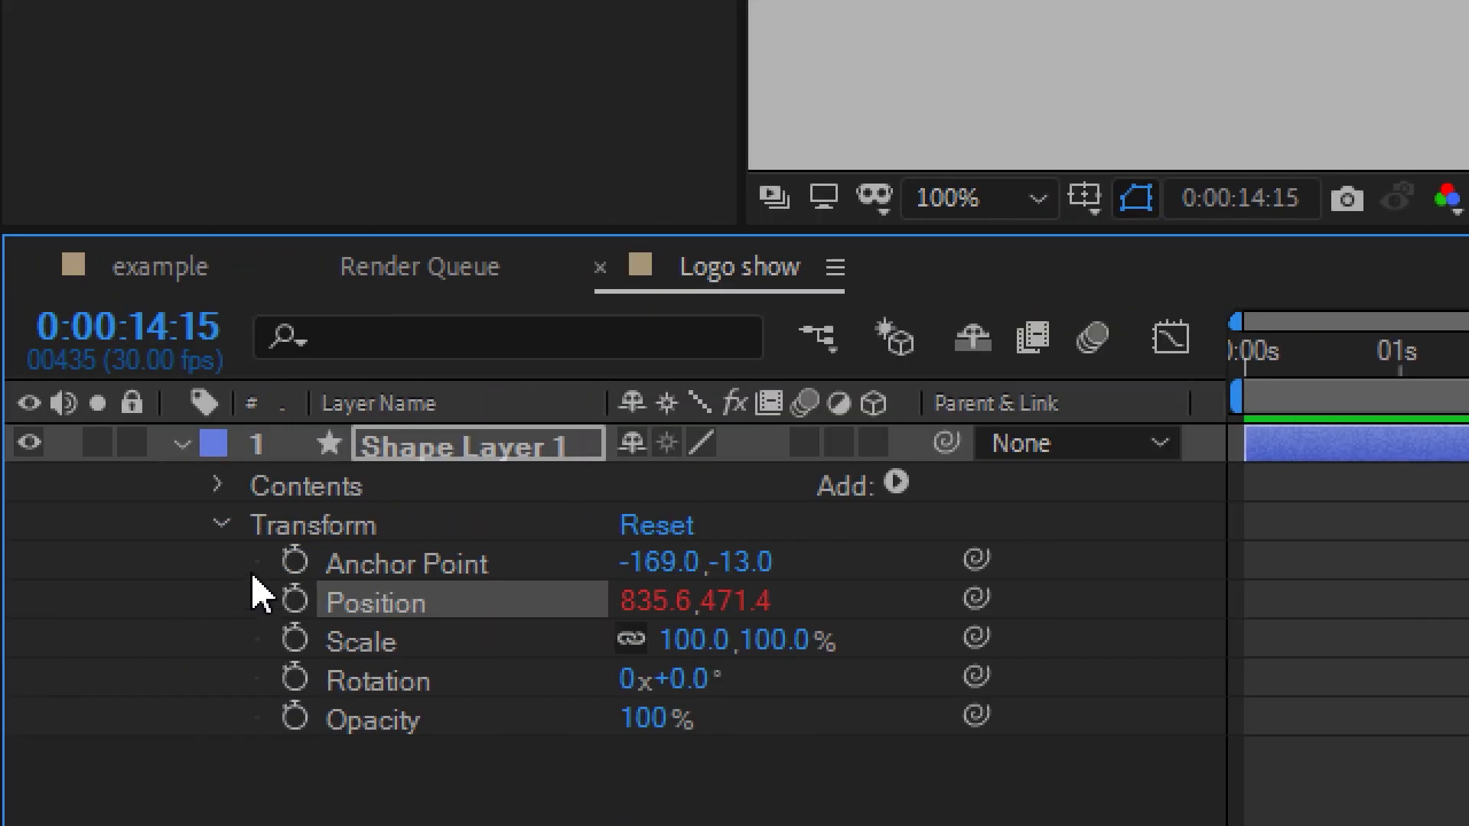
Collapse Shape Layer 1 and reveal only its Position property together with the wiggle expression
click(58, 448)
key(u)
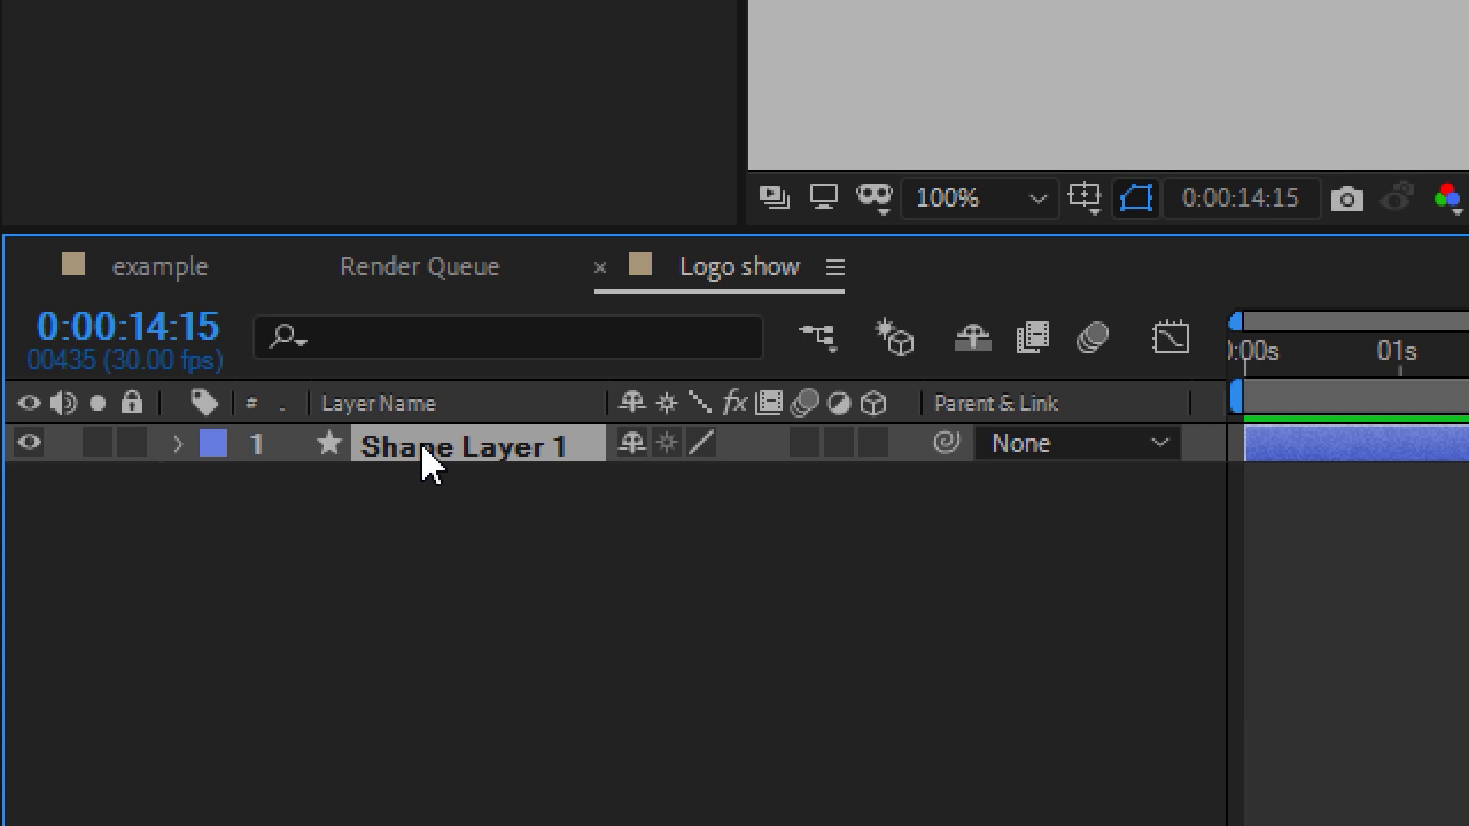
key(p)
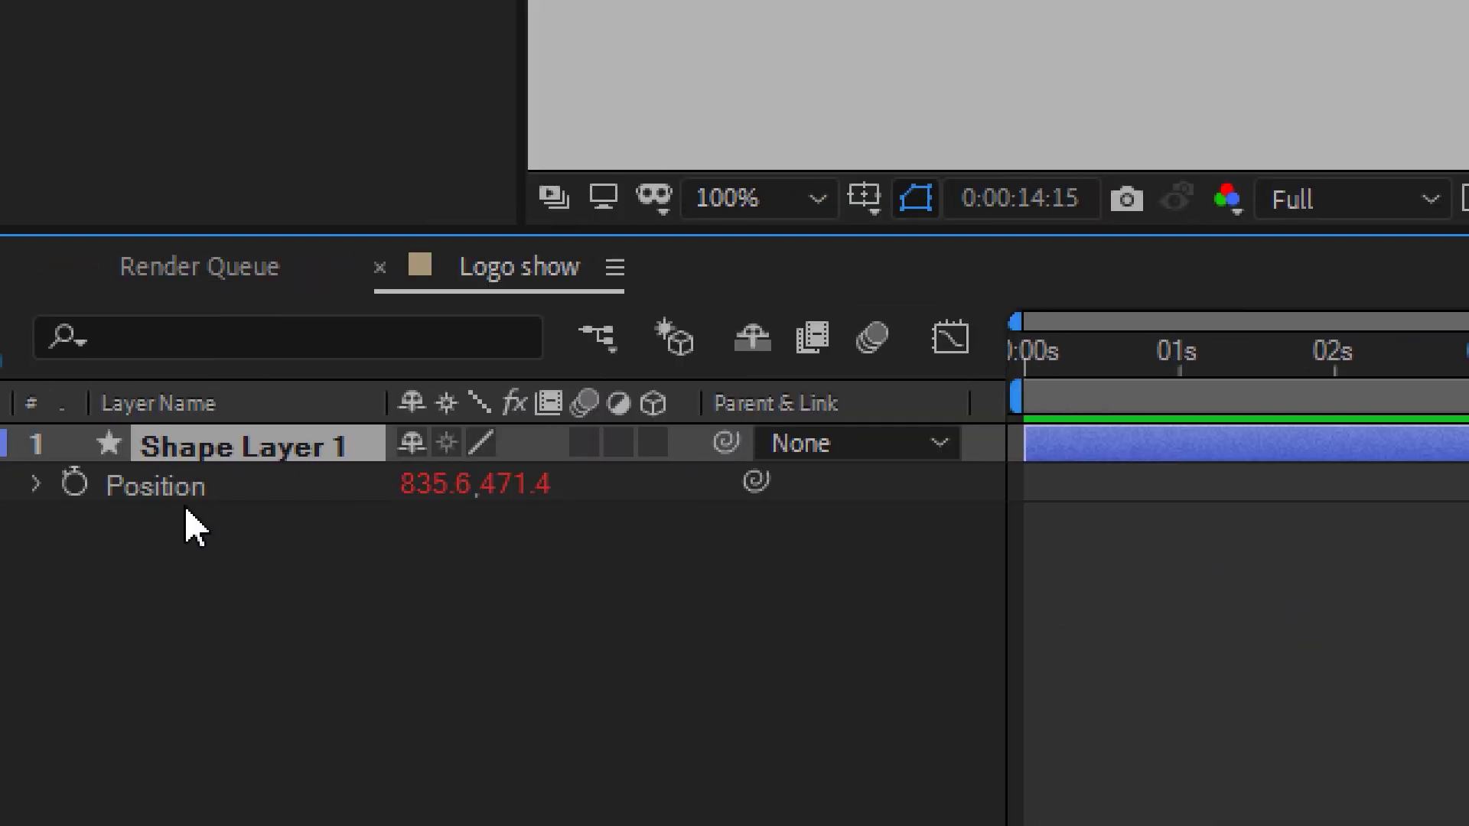
click(429, 484)
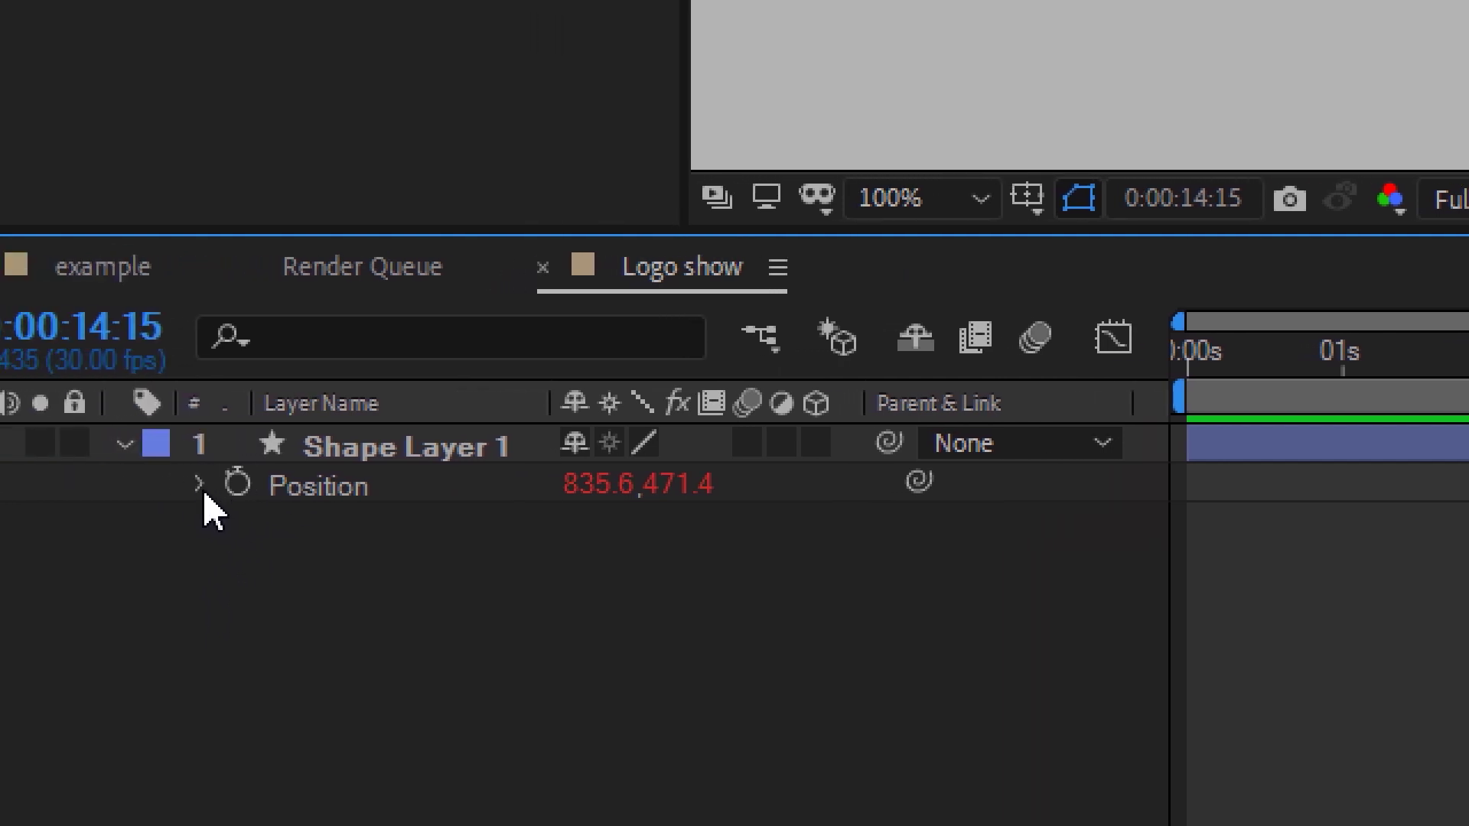
click(199, 489)
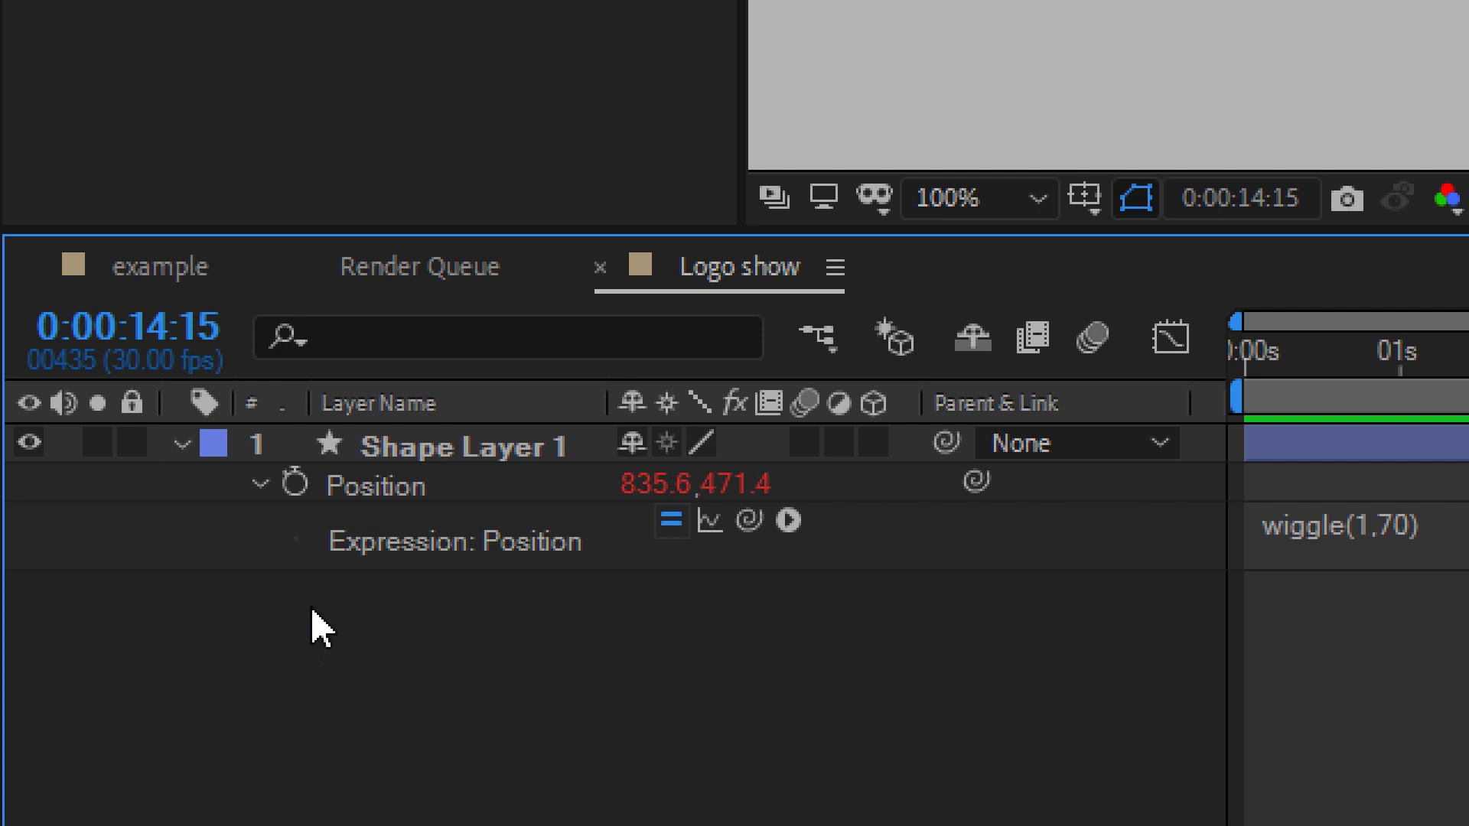
Rename Shape Layer 1 to 방울이1
click(434, 459)
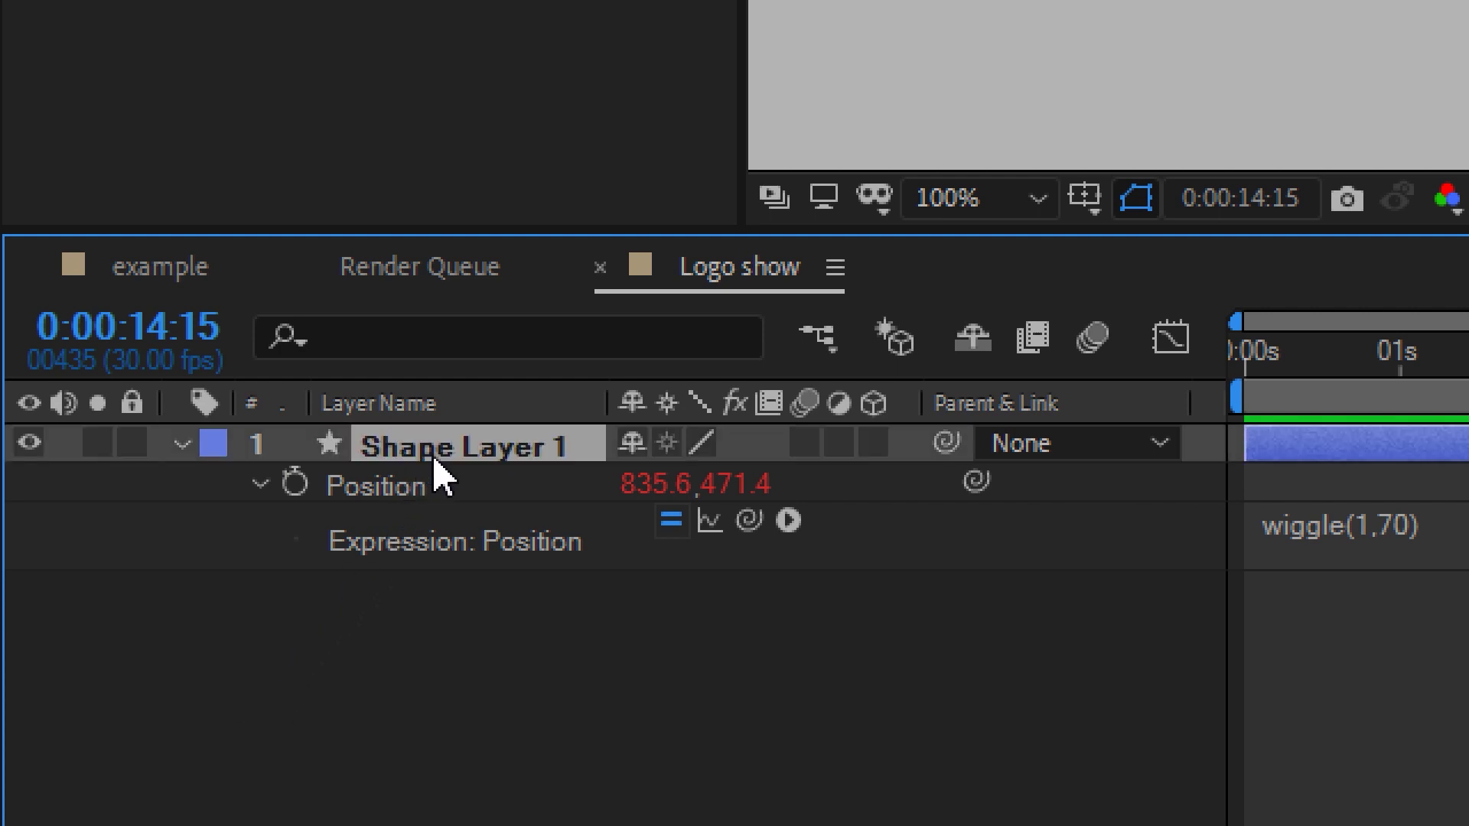
key(Return)
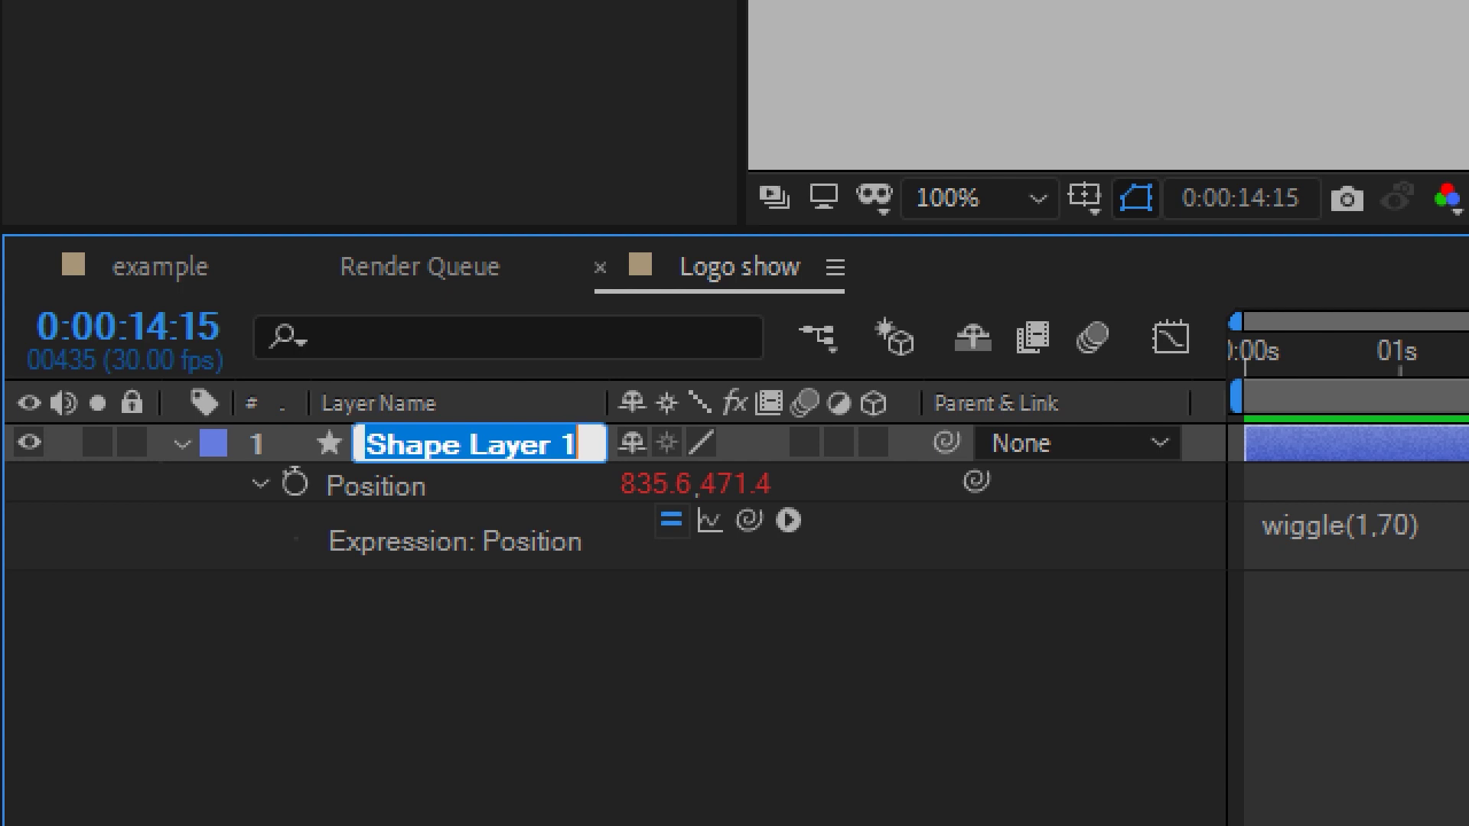
text(qk)
key(BackSpace)
key(BackSpace)
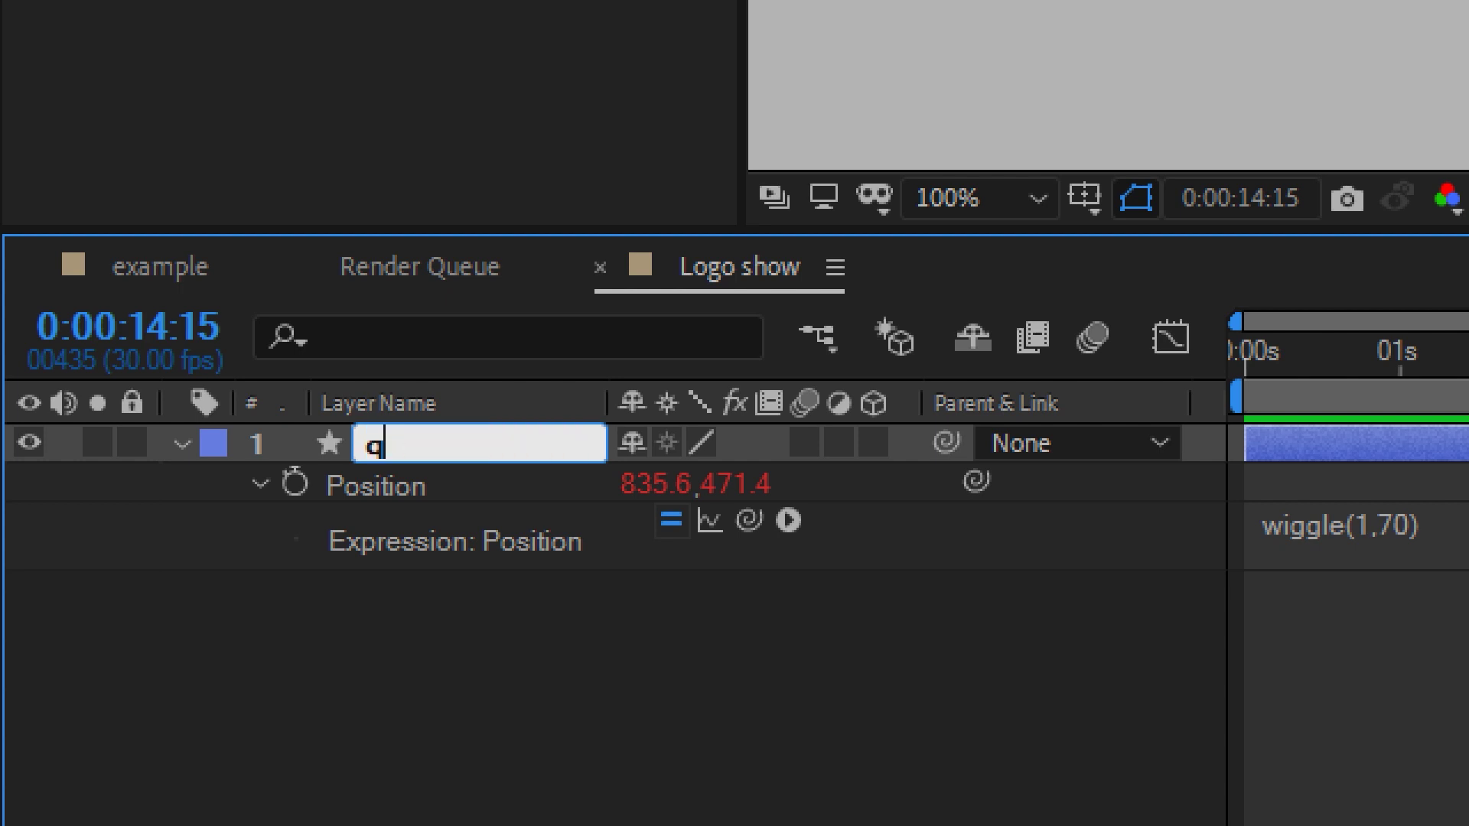
text(방울이1)
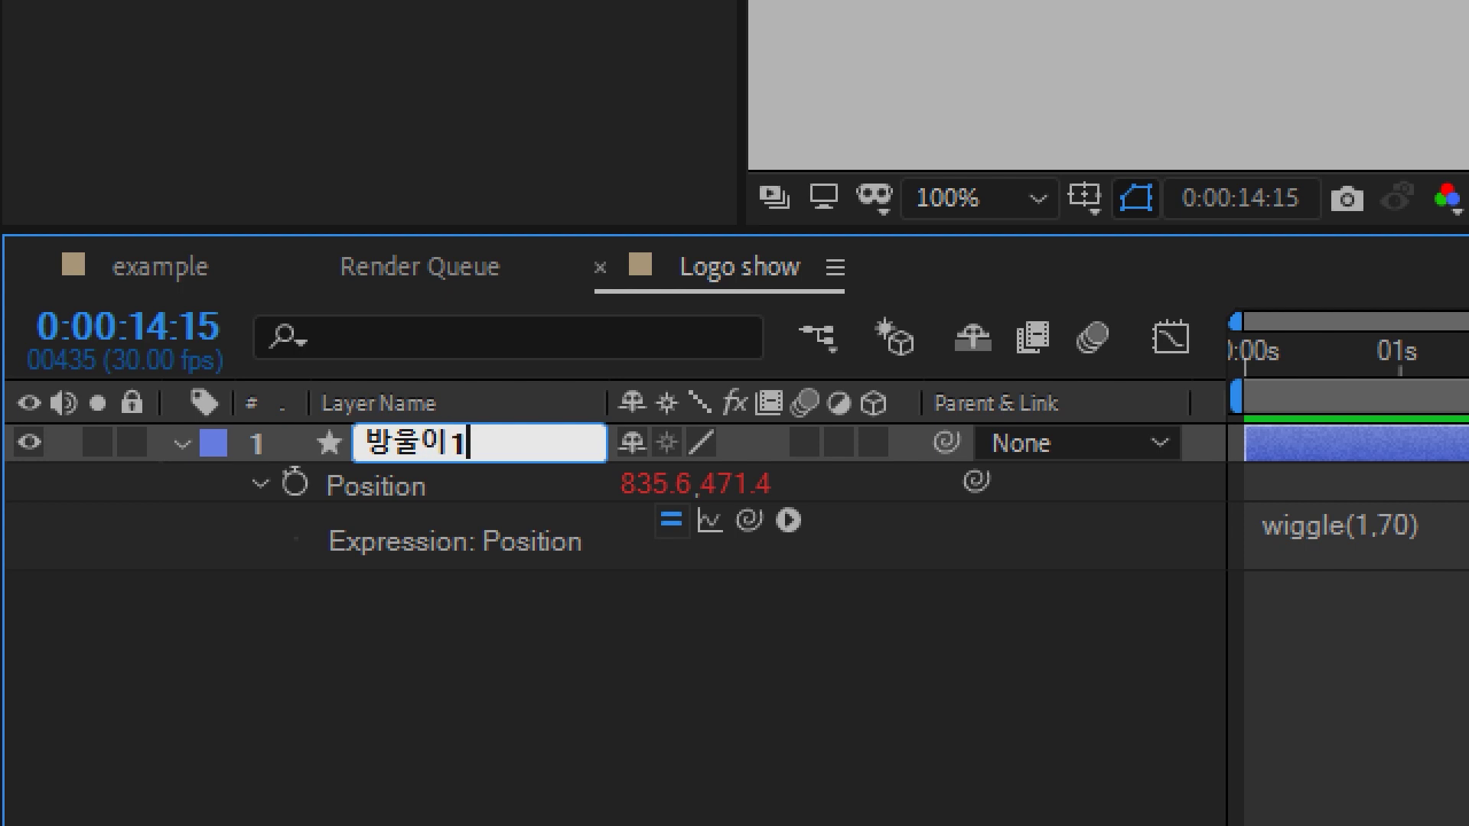
key(Return)
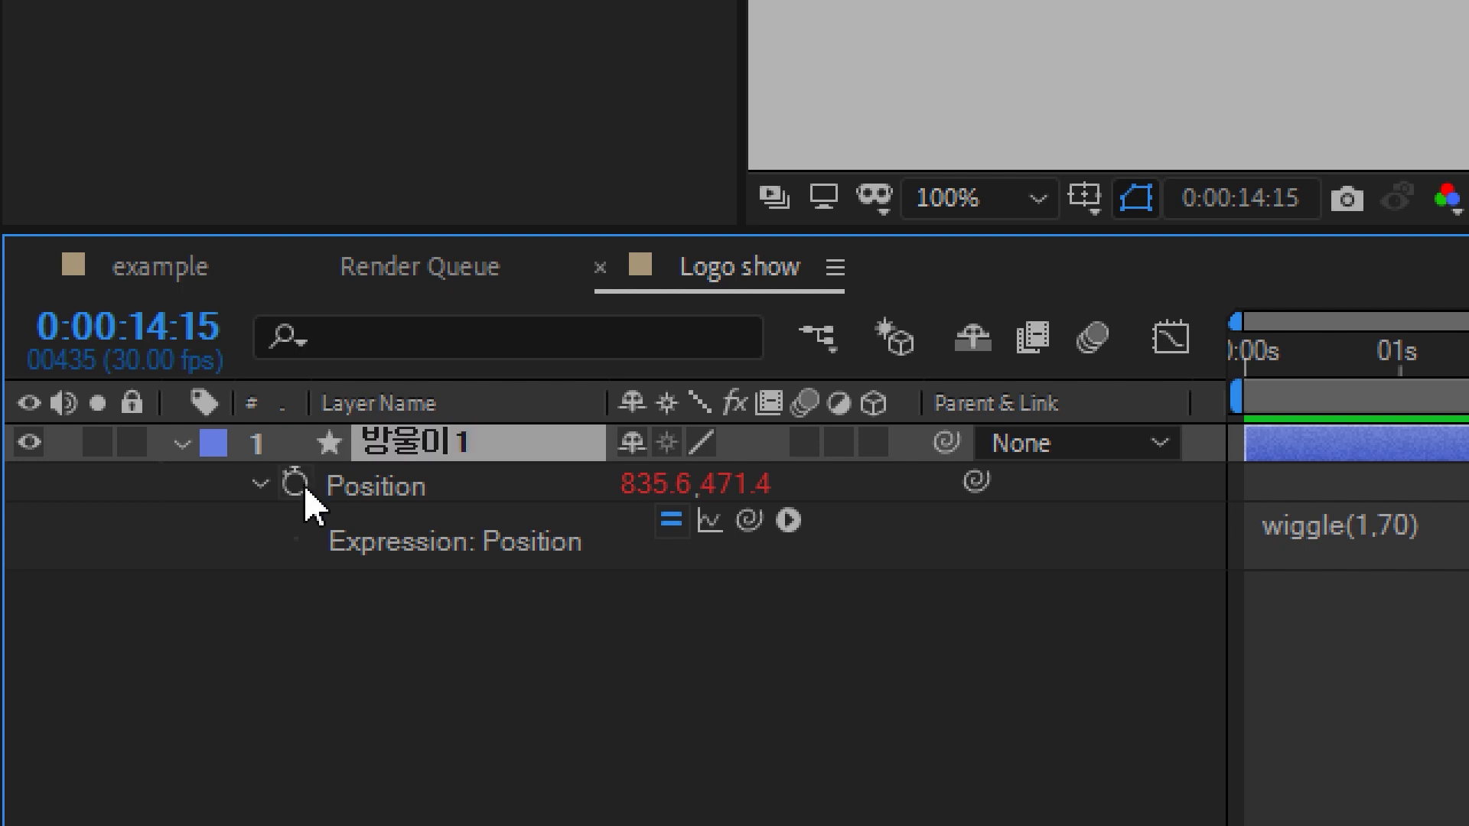
click(181, 443)
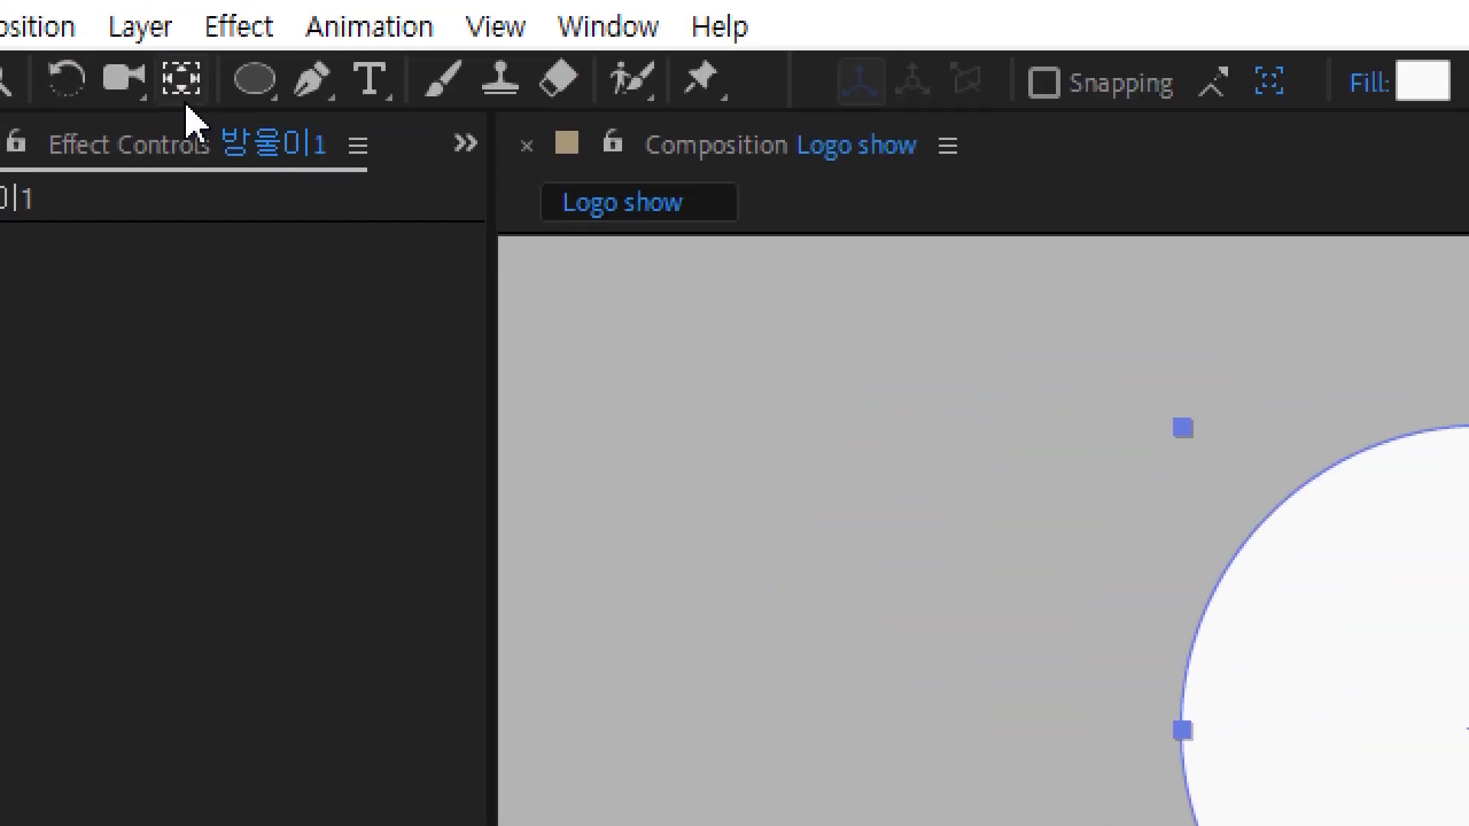
click(165, 44)
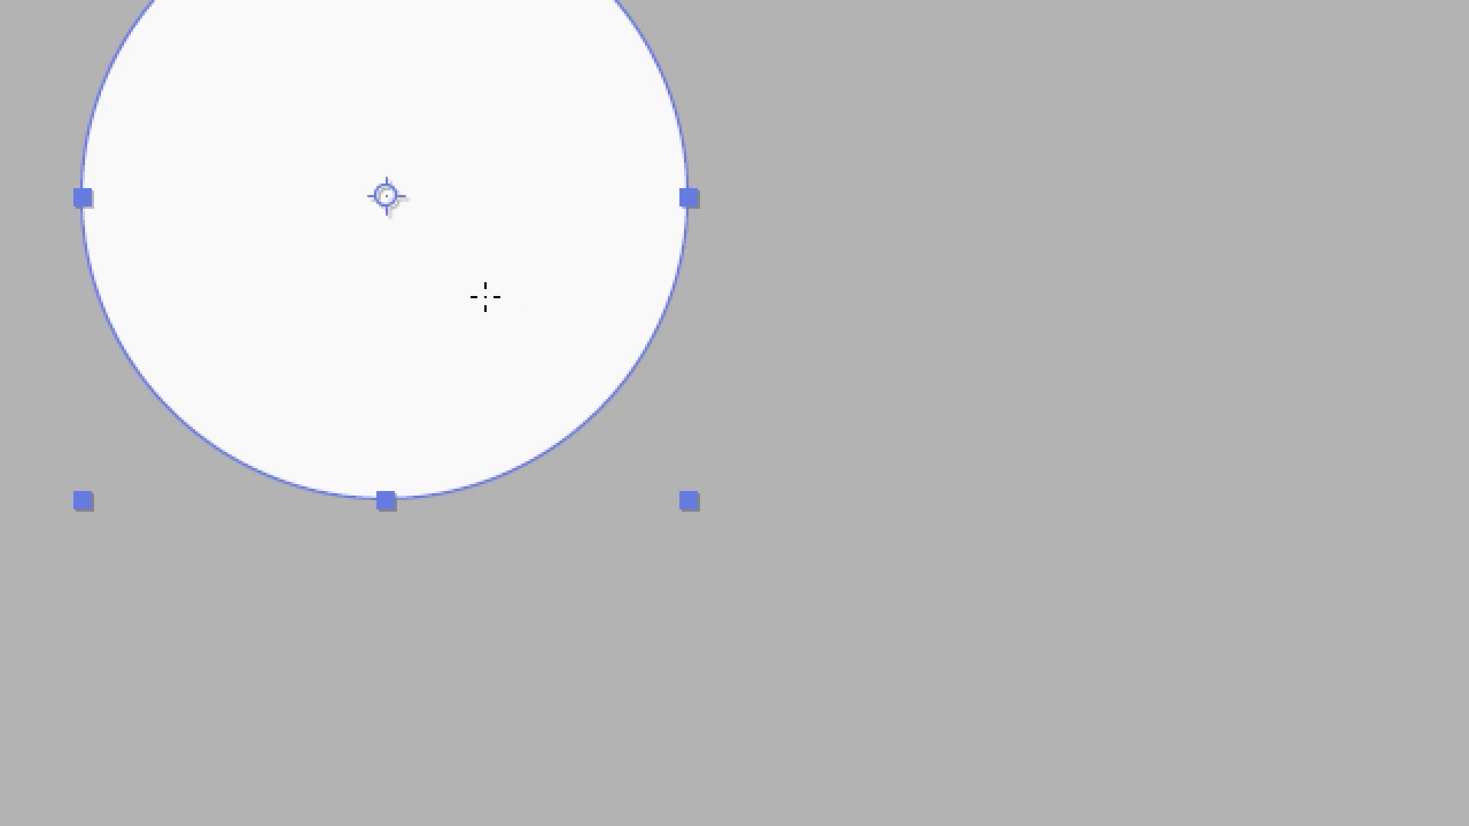
drag(763, 315, 986, 538)
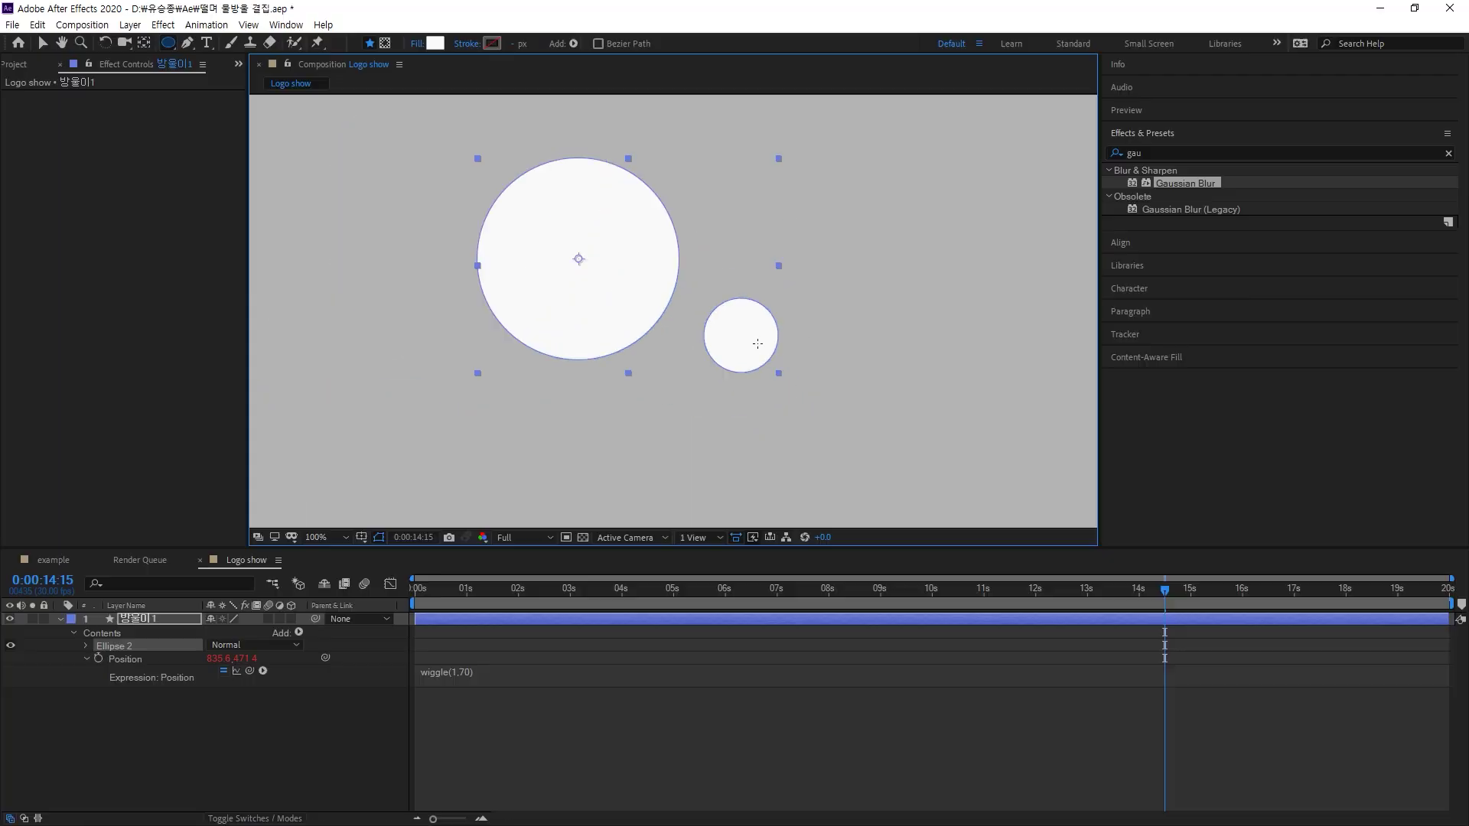
click(43, 43)
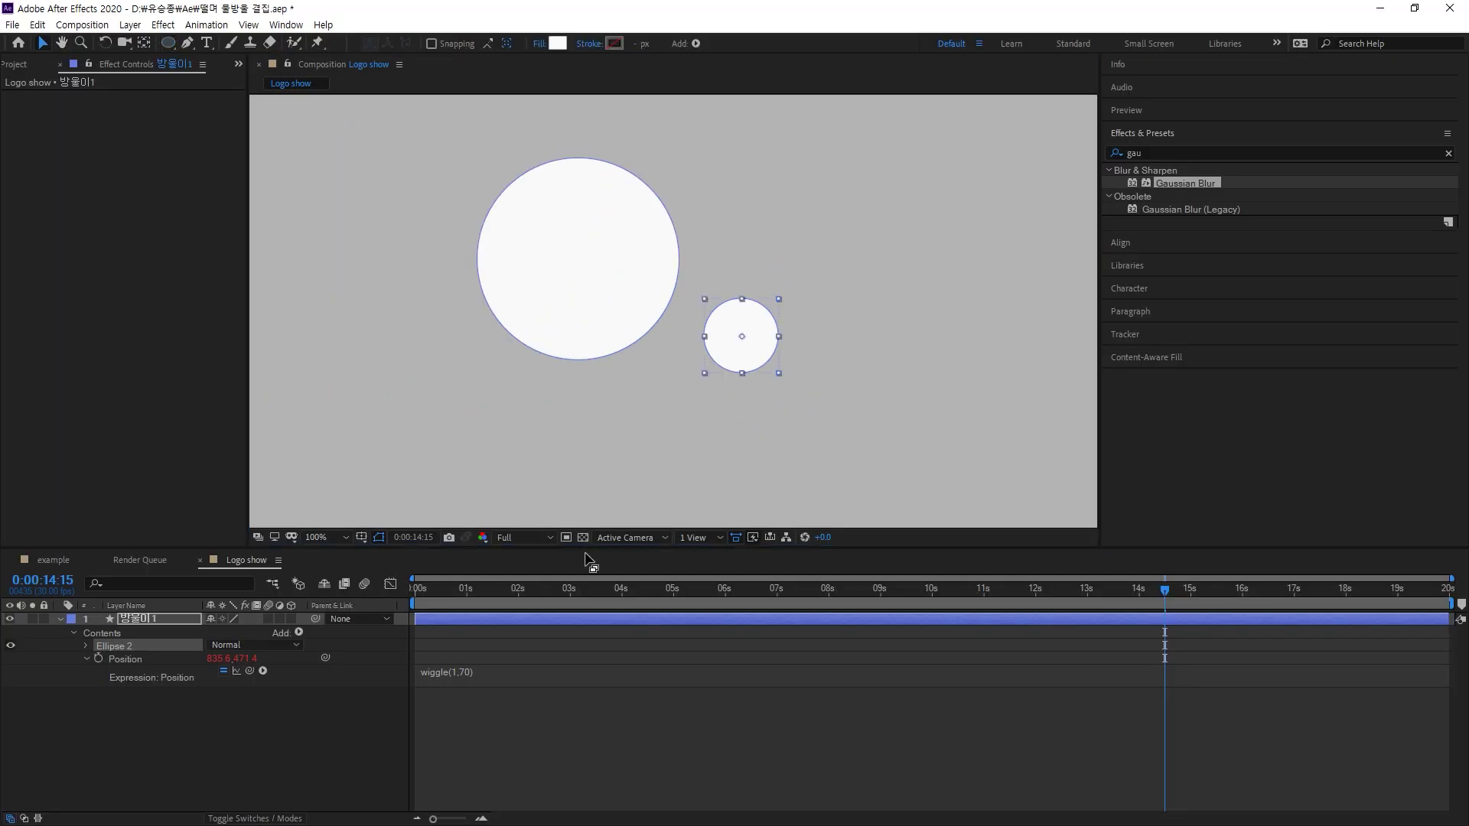
drag(427, 591, 608, 582)
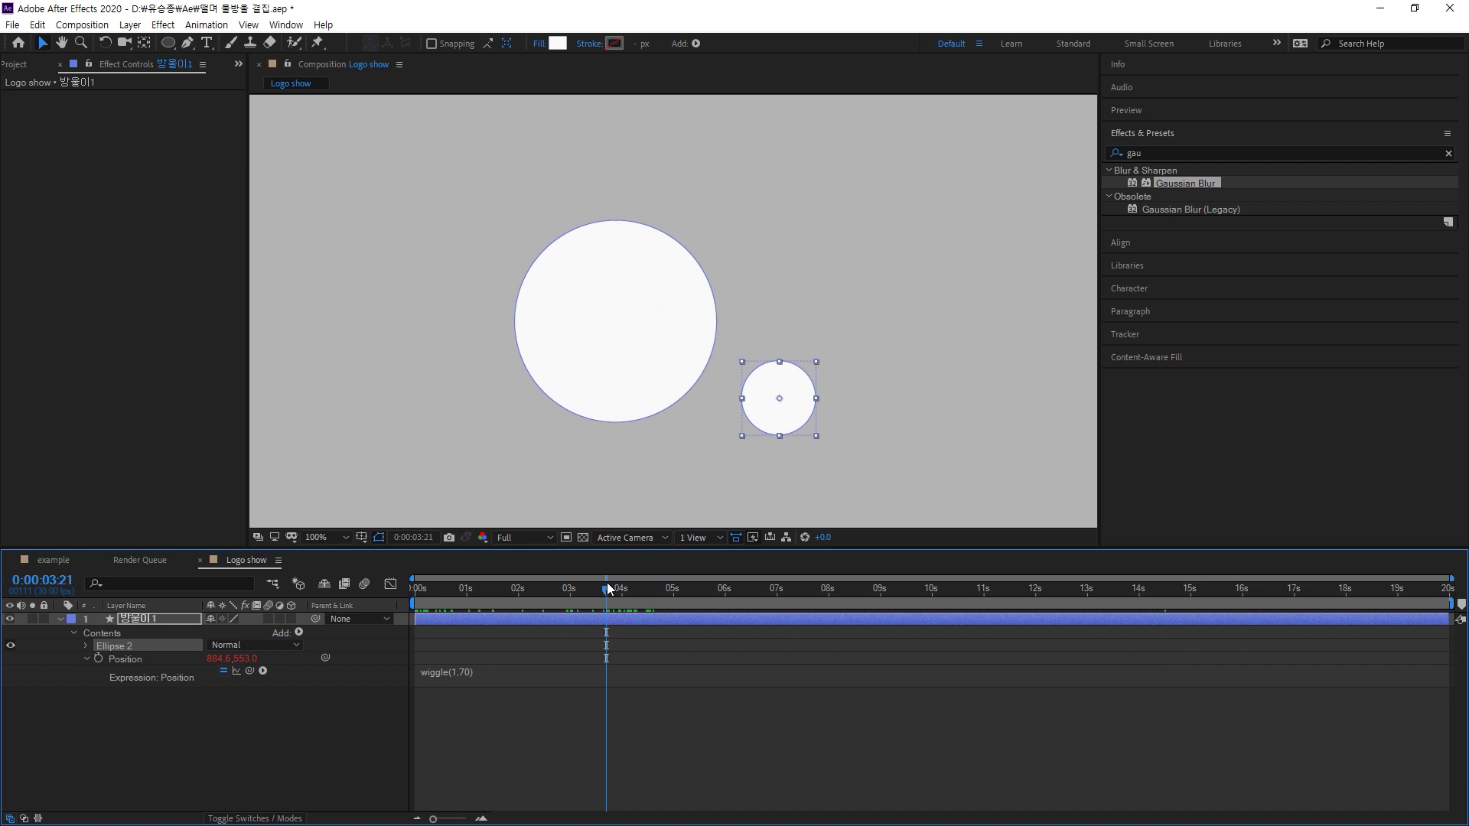
click(772, 414)
key(Delete)
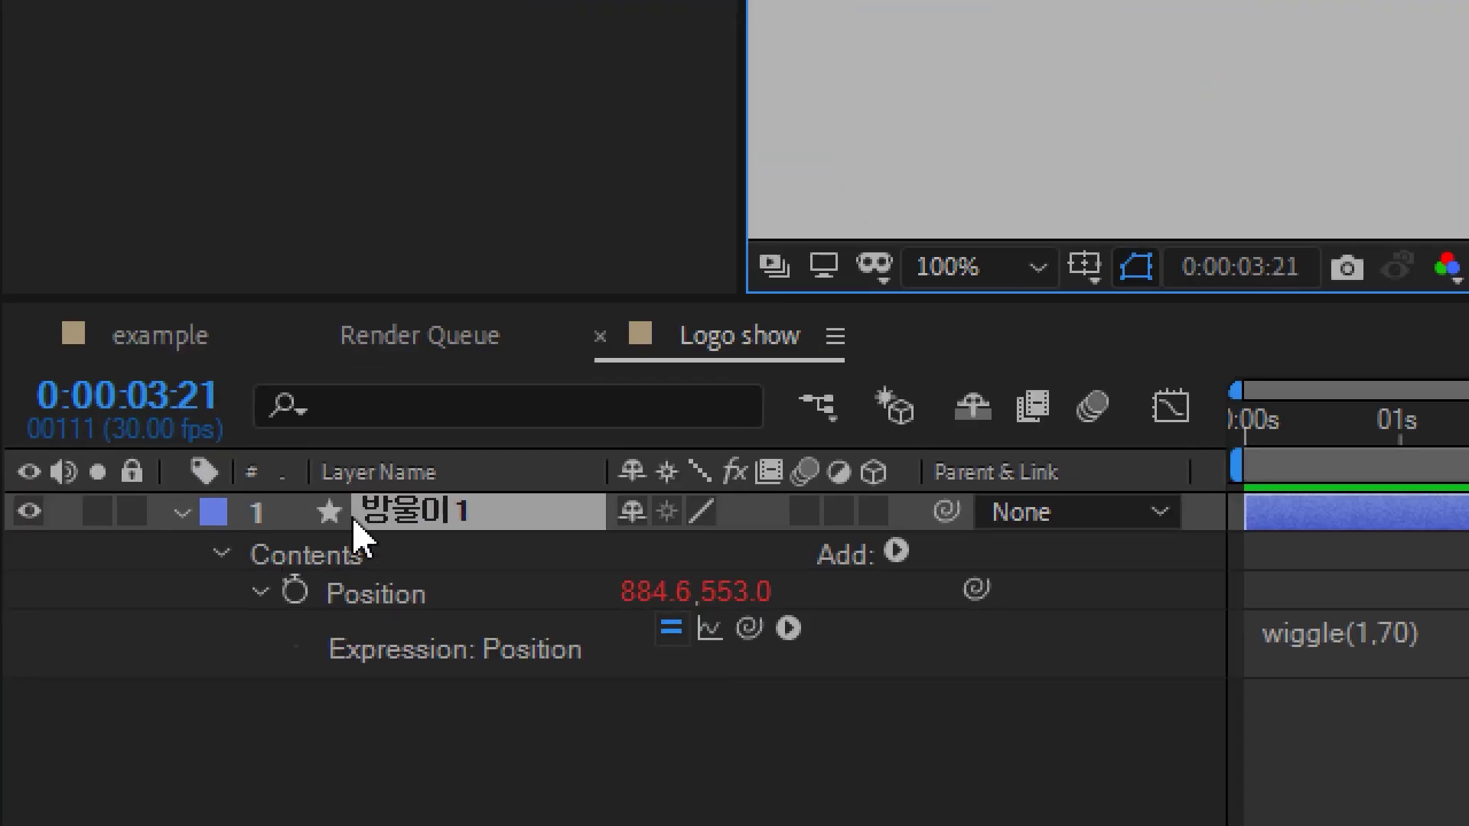
Collapse and duplicate the 방울이1 layer, and spread the two circles apart with the original on the left and the copy on the right
click(410, 528)
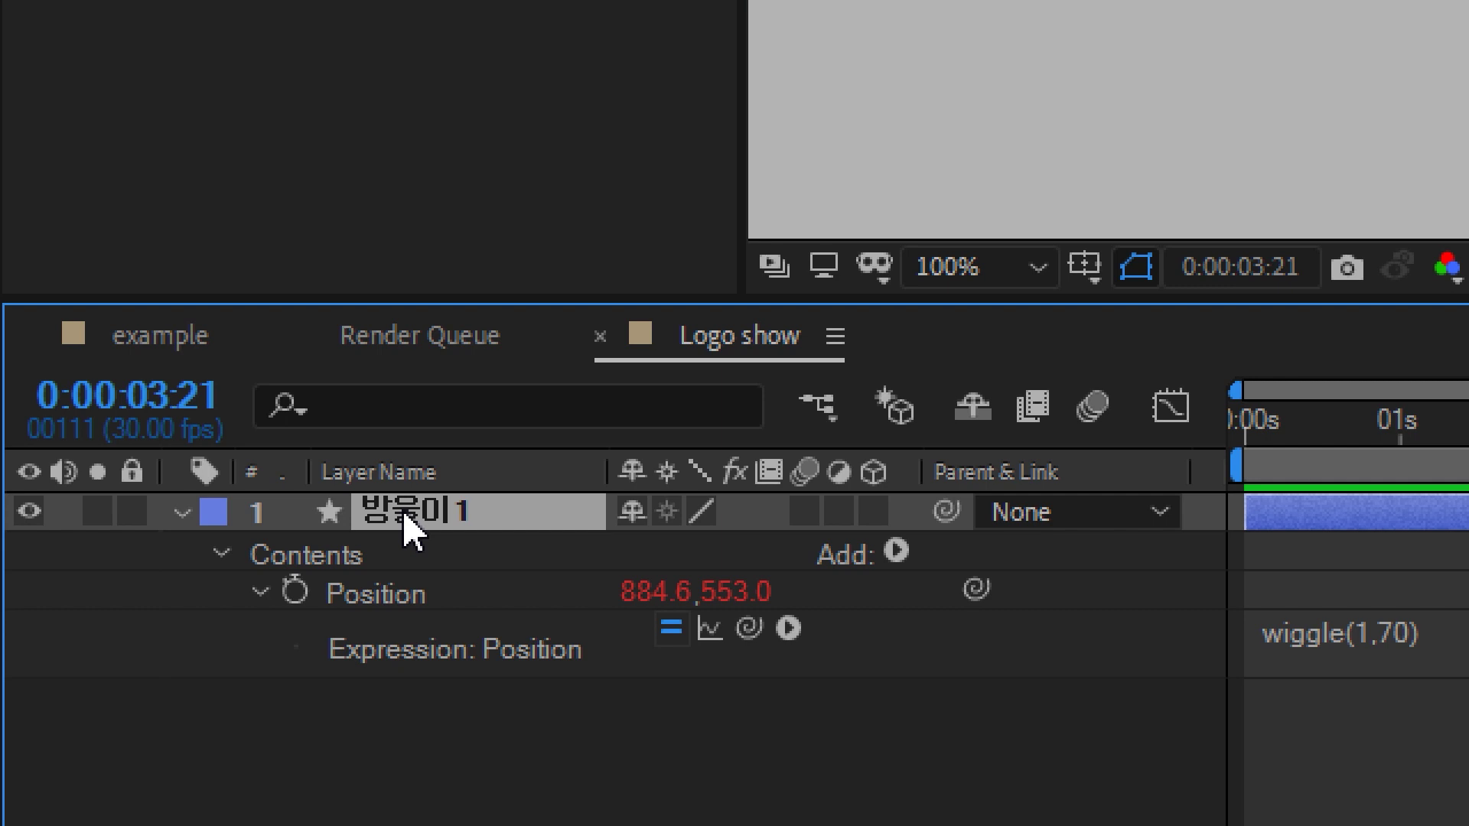
key(u)
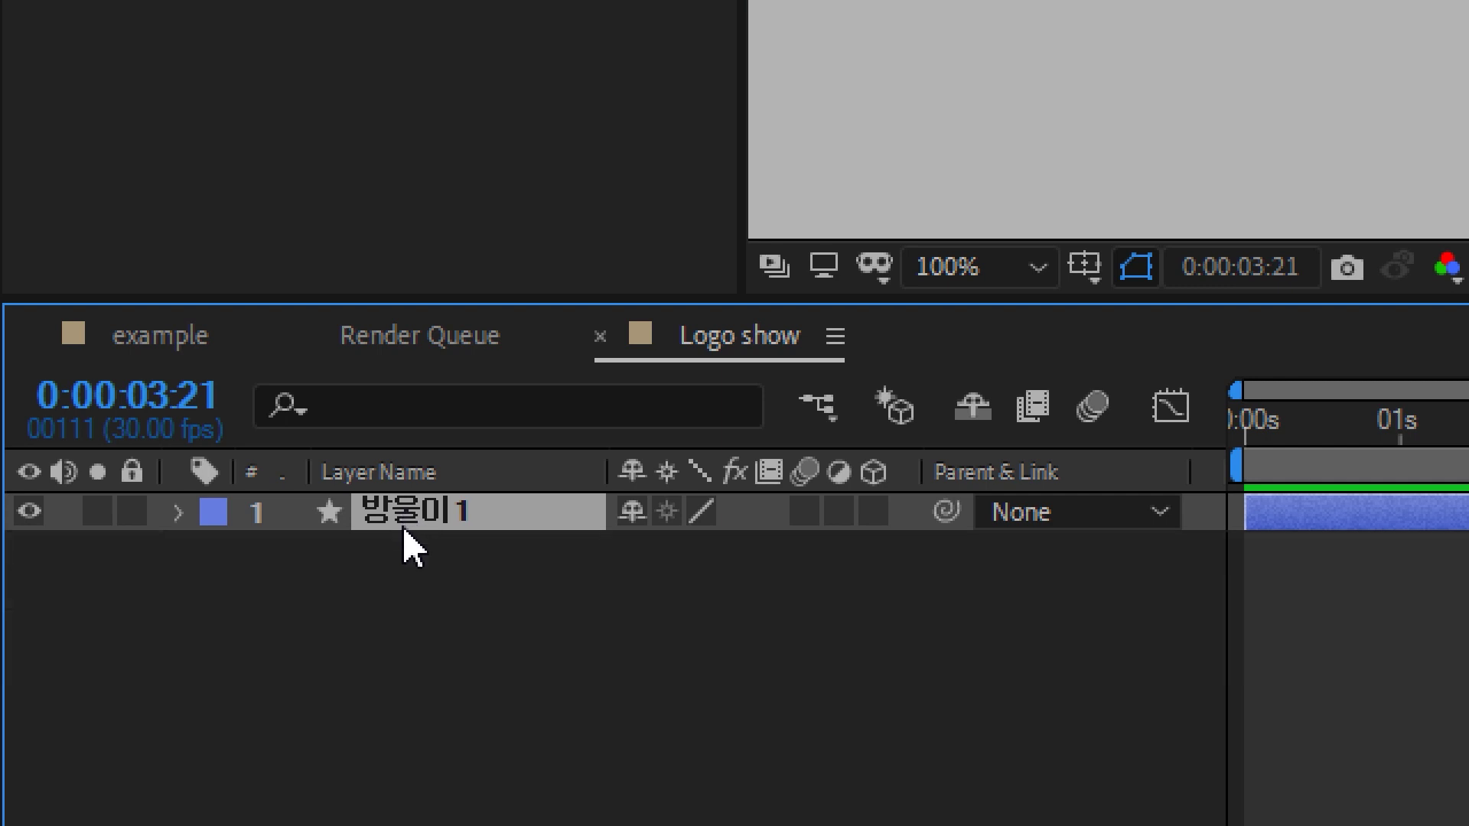
key(ctrl+d)
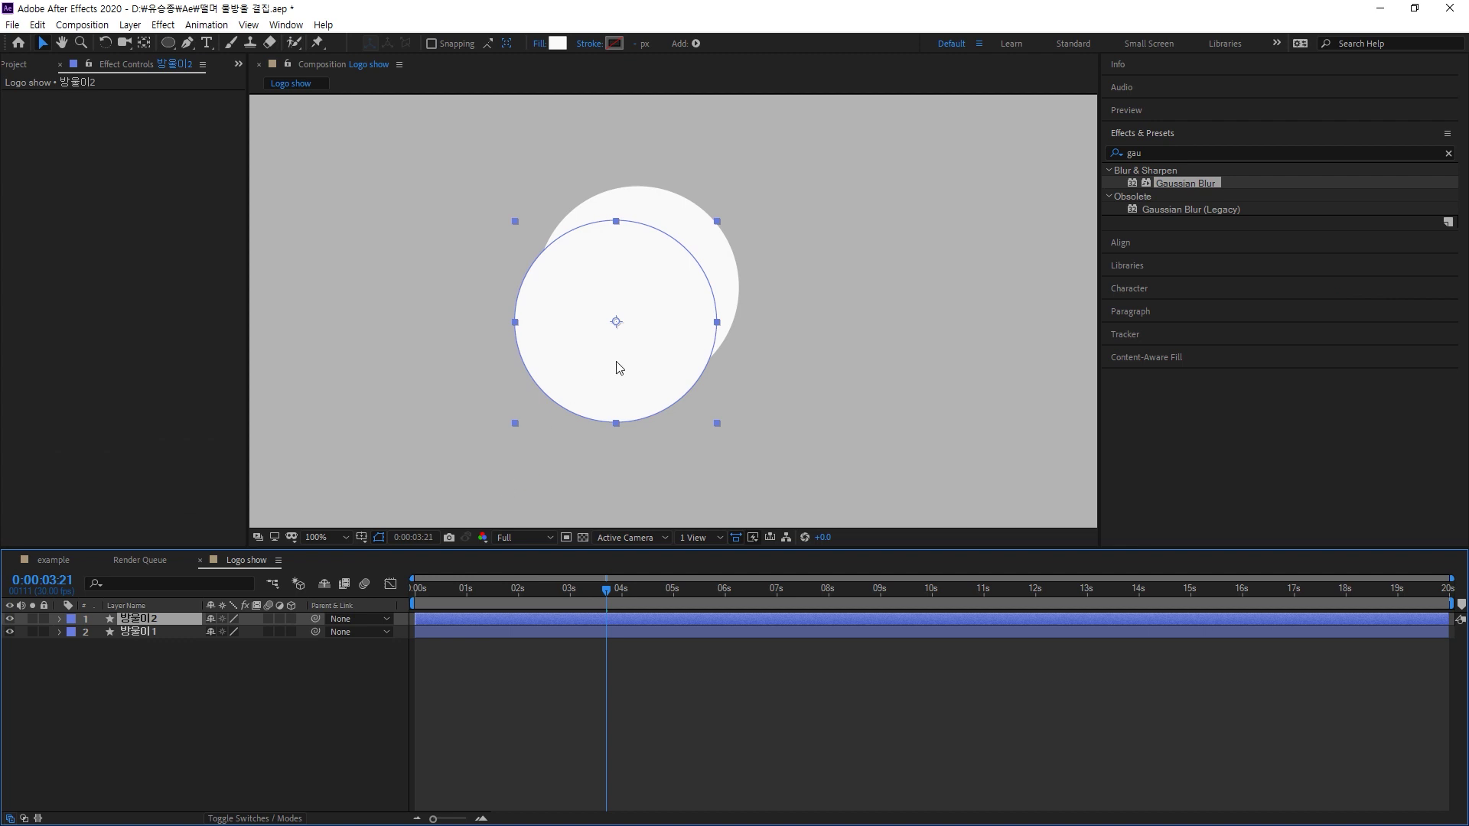
drag(619, 368, 883, 312)
drag(704, 315, 506, 251)
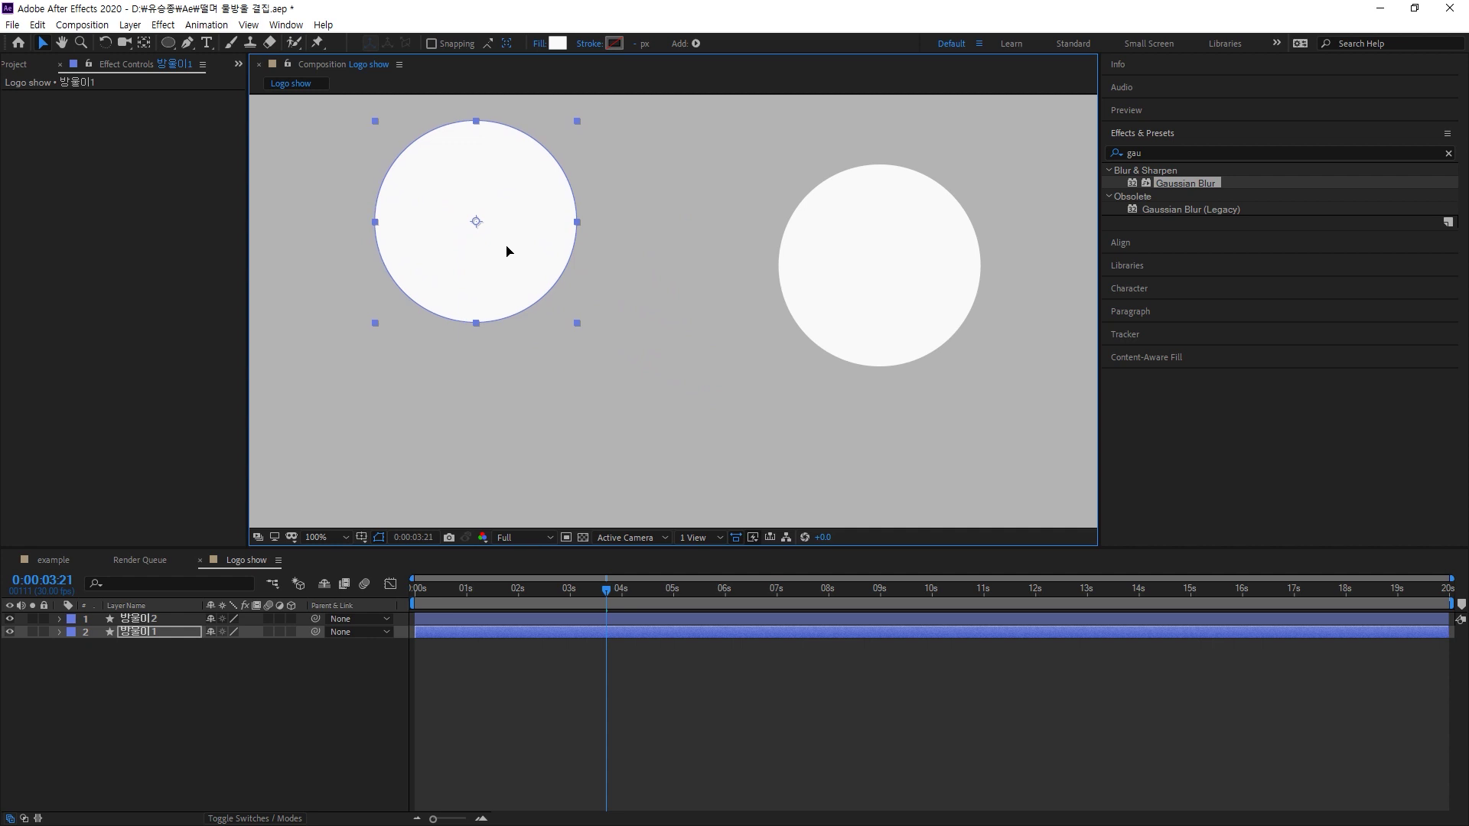
Shrink the ellipse of the 방울이2 layer to roughly two thirds of its size
click(965, 257)
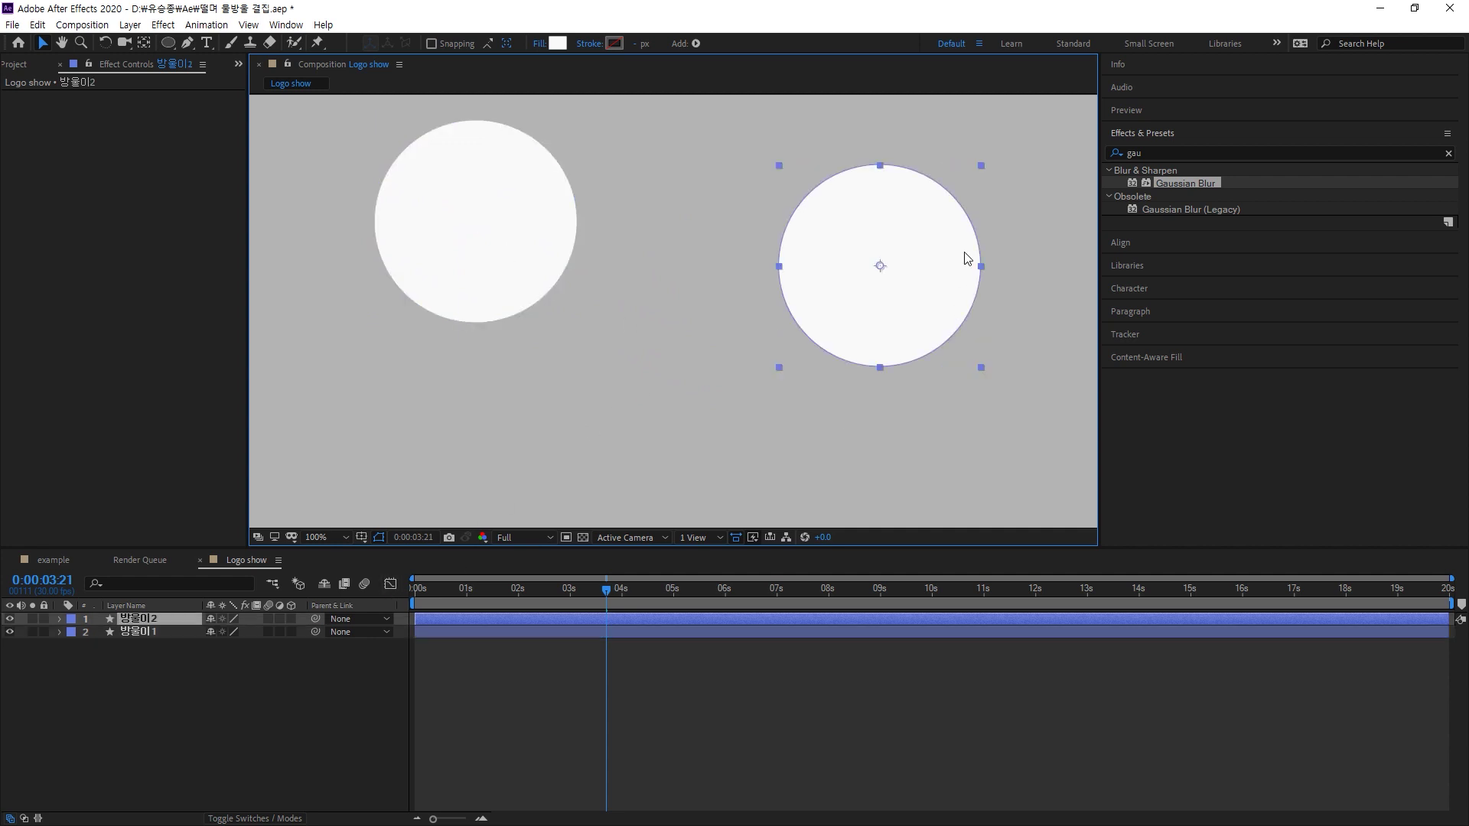
double_click(935, 300)
drag(982, 368, 854, 287)
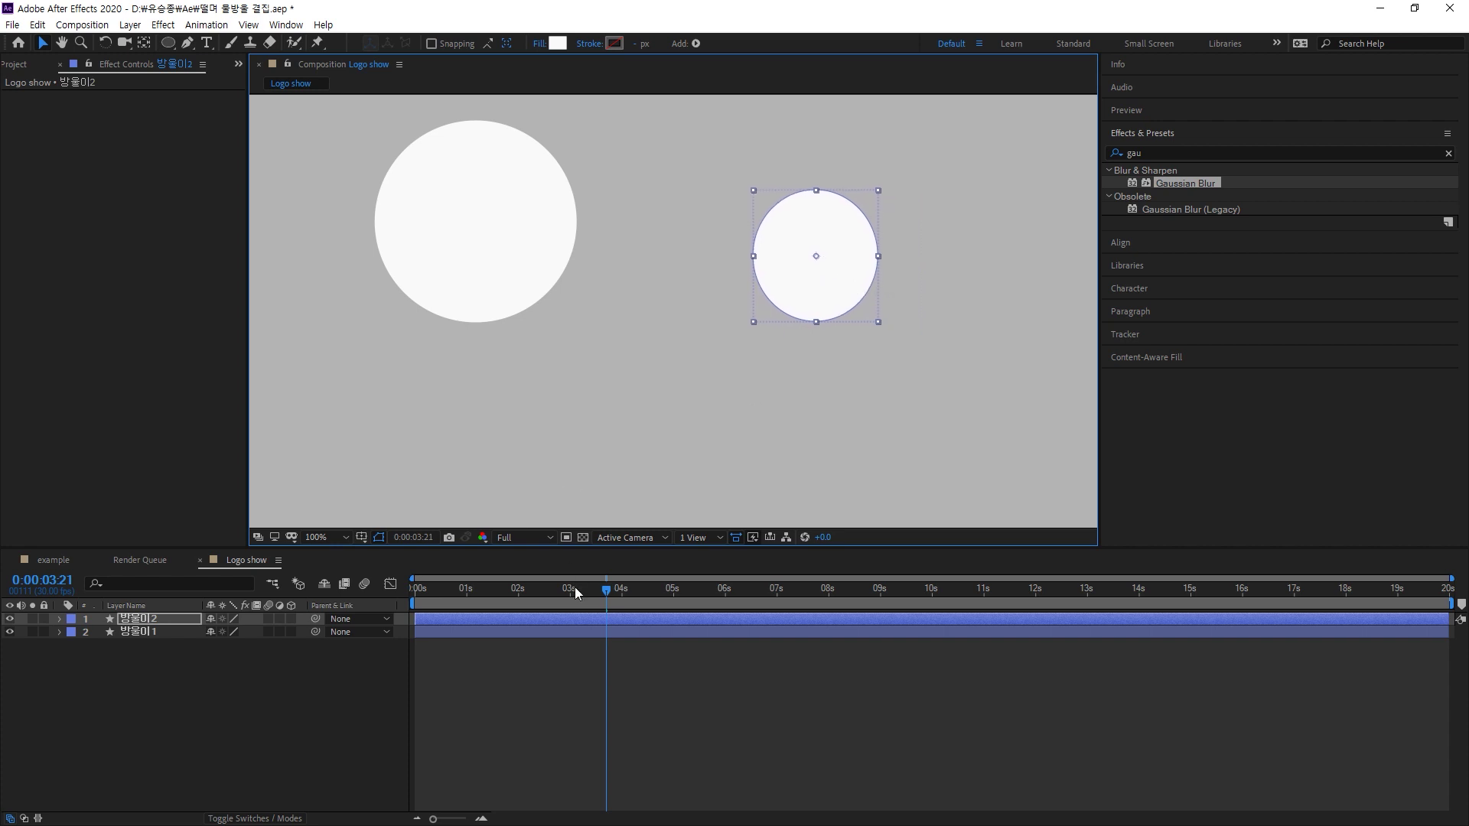
Preview the wiggle motion of both circles from the first frame
drag(611, 589, 398, 604)
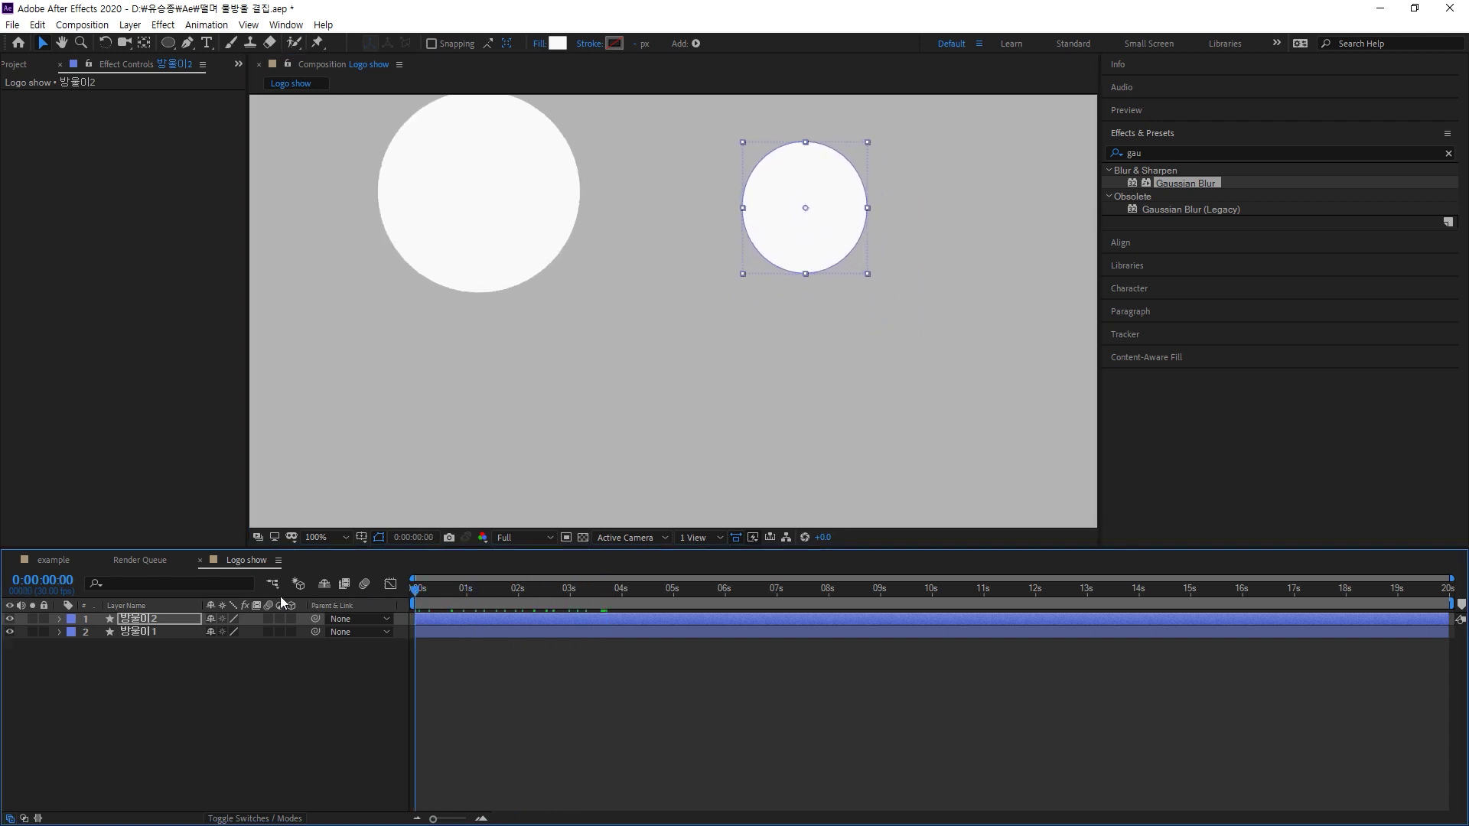
key(space)
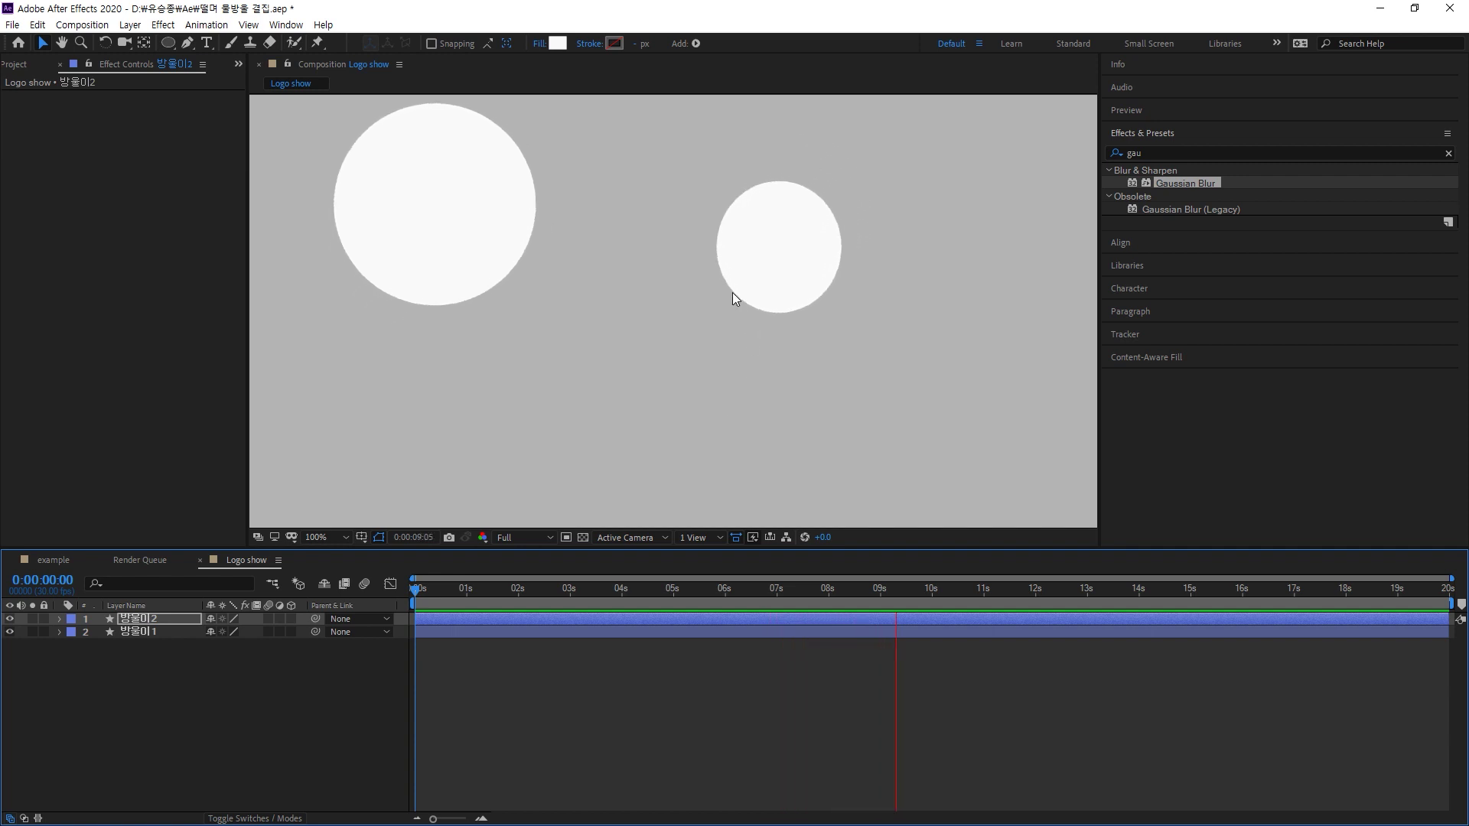
key(space)
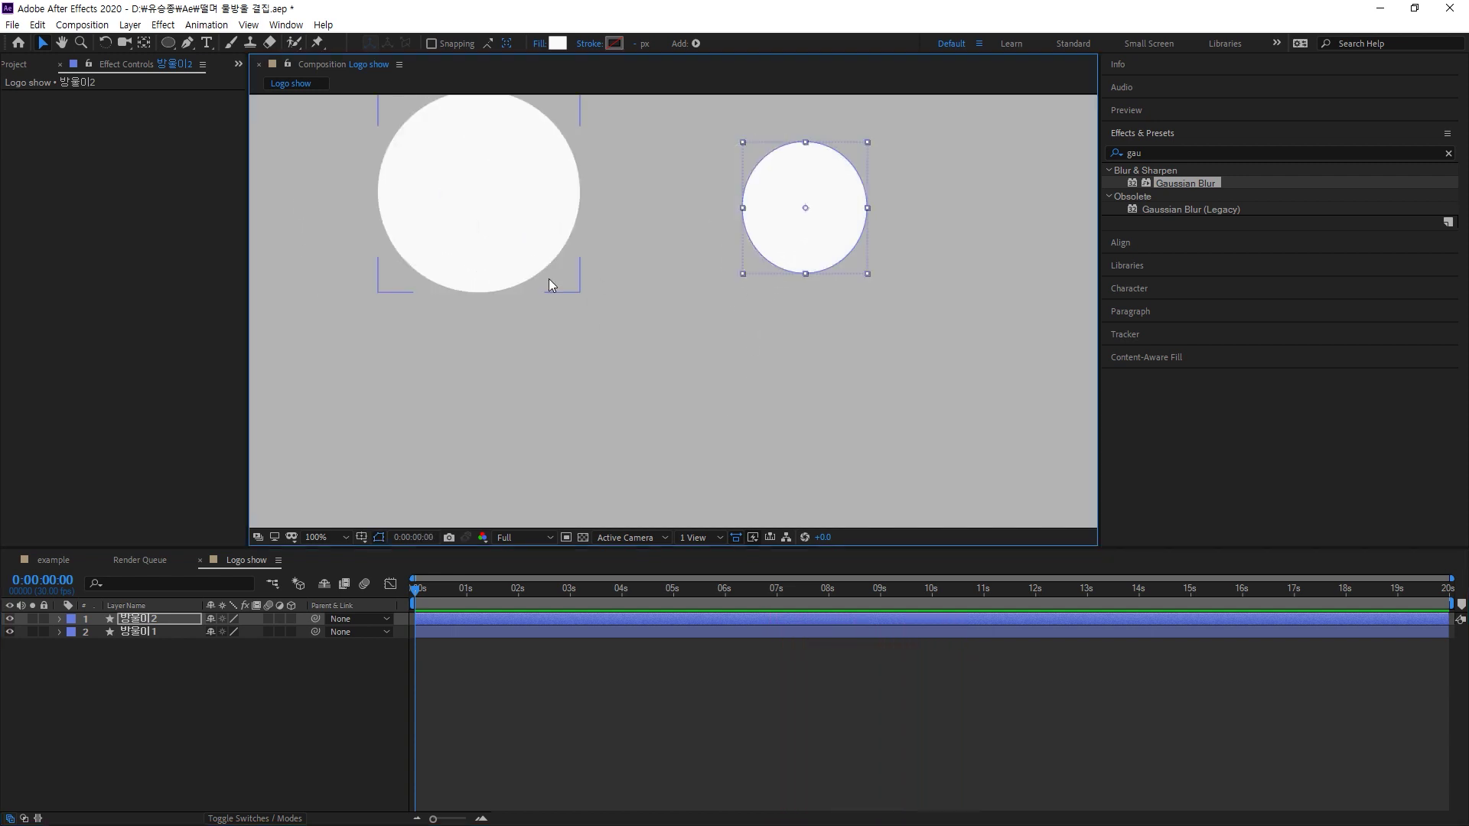
Bring the two circles closer together at the first frame and preview their motion again
drag(513, 227, 603, 268)
drag(798, 237, 810, 228)
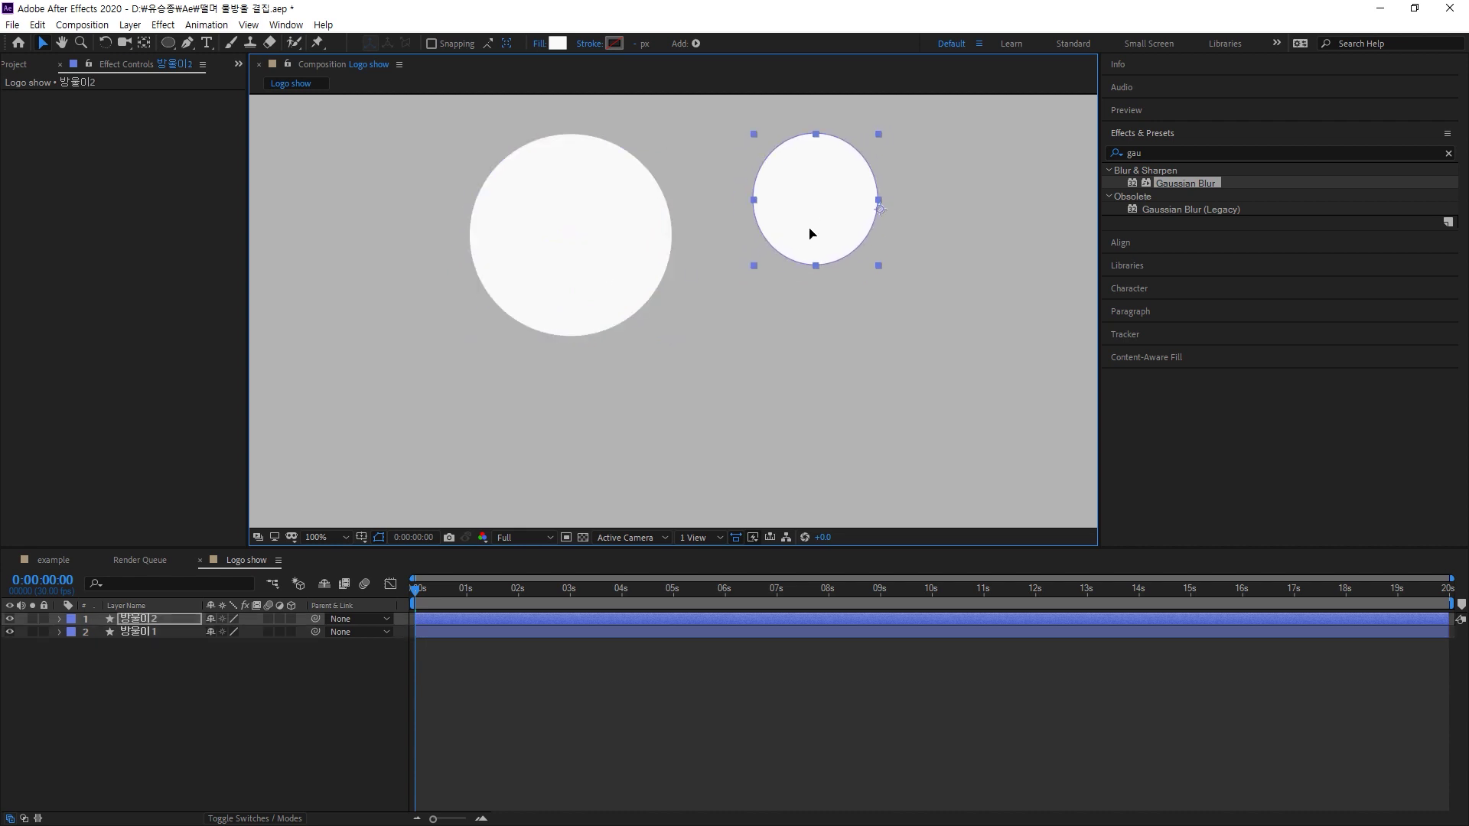
click(584, 269)
click(756, 255)
key(space)
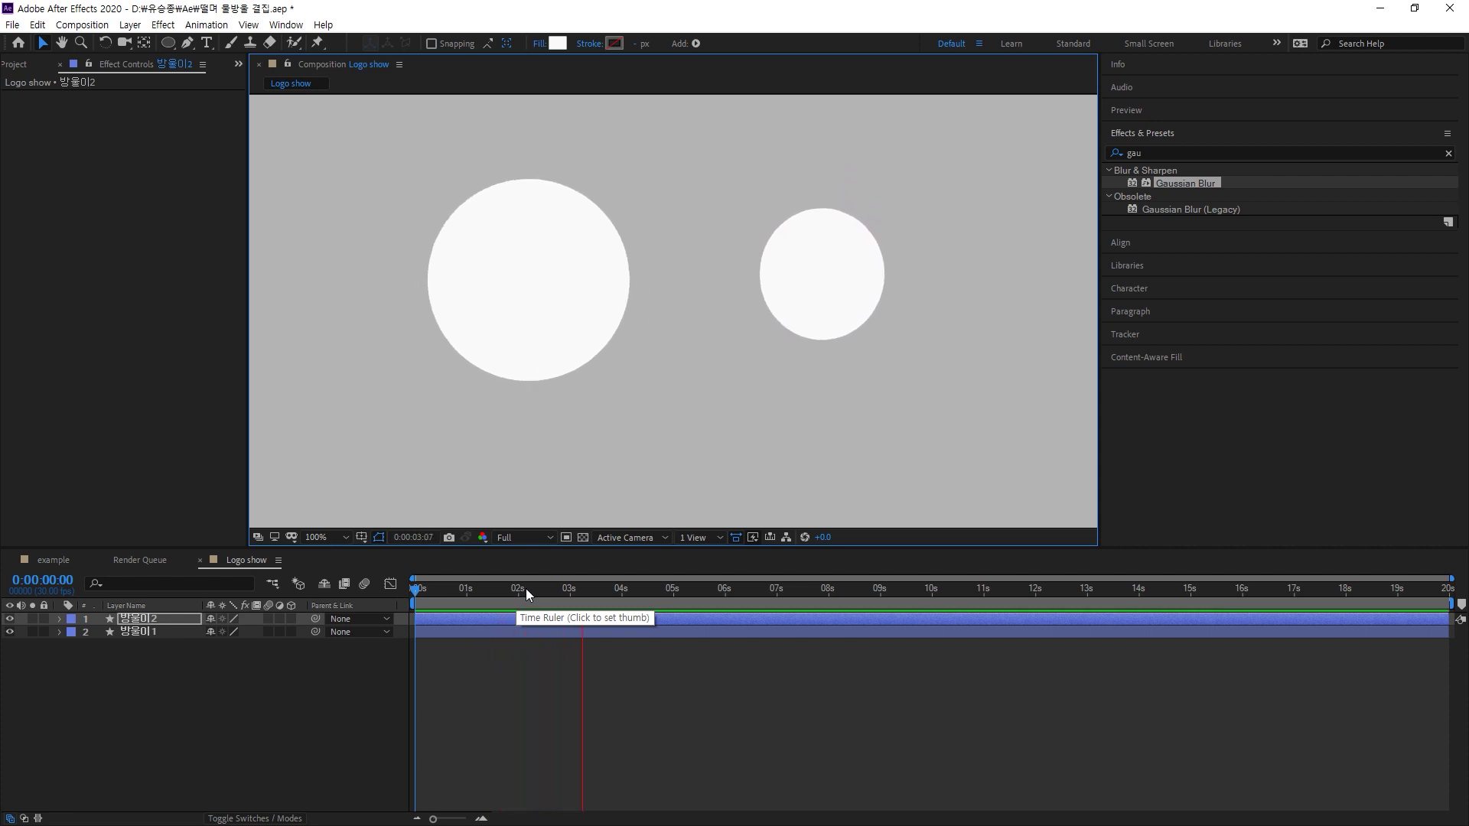
key(space)
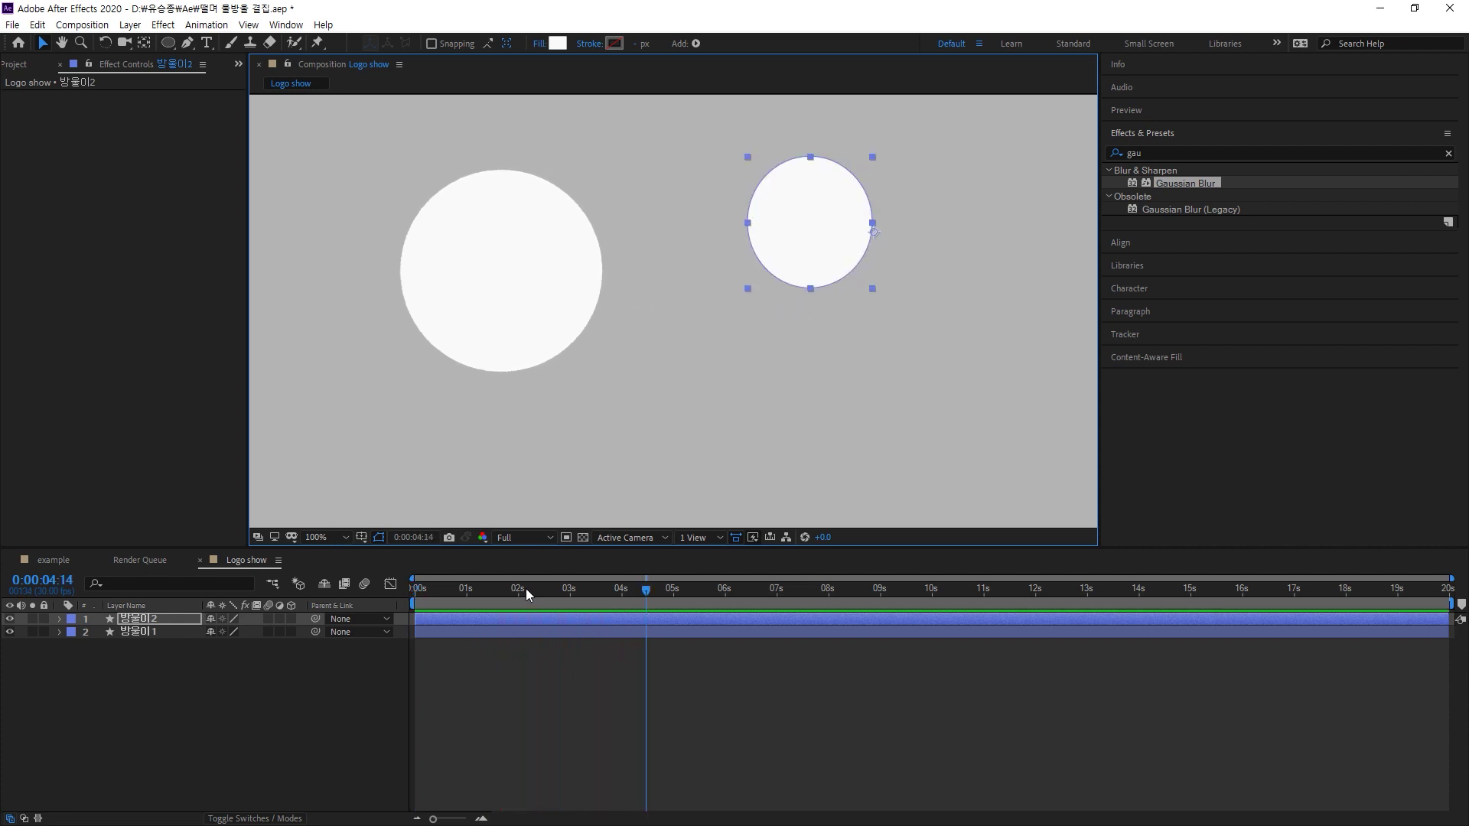
Center the off-center anchor point of the 방울이2 layer within its circle
click(523, 325)
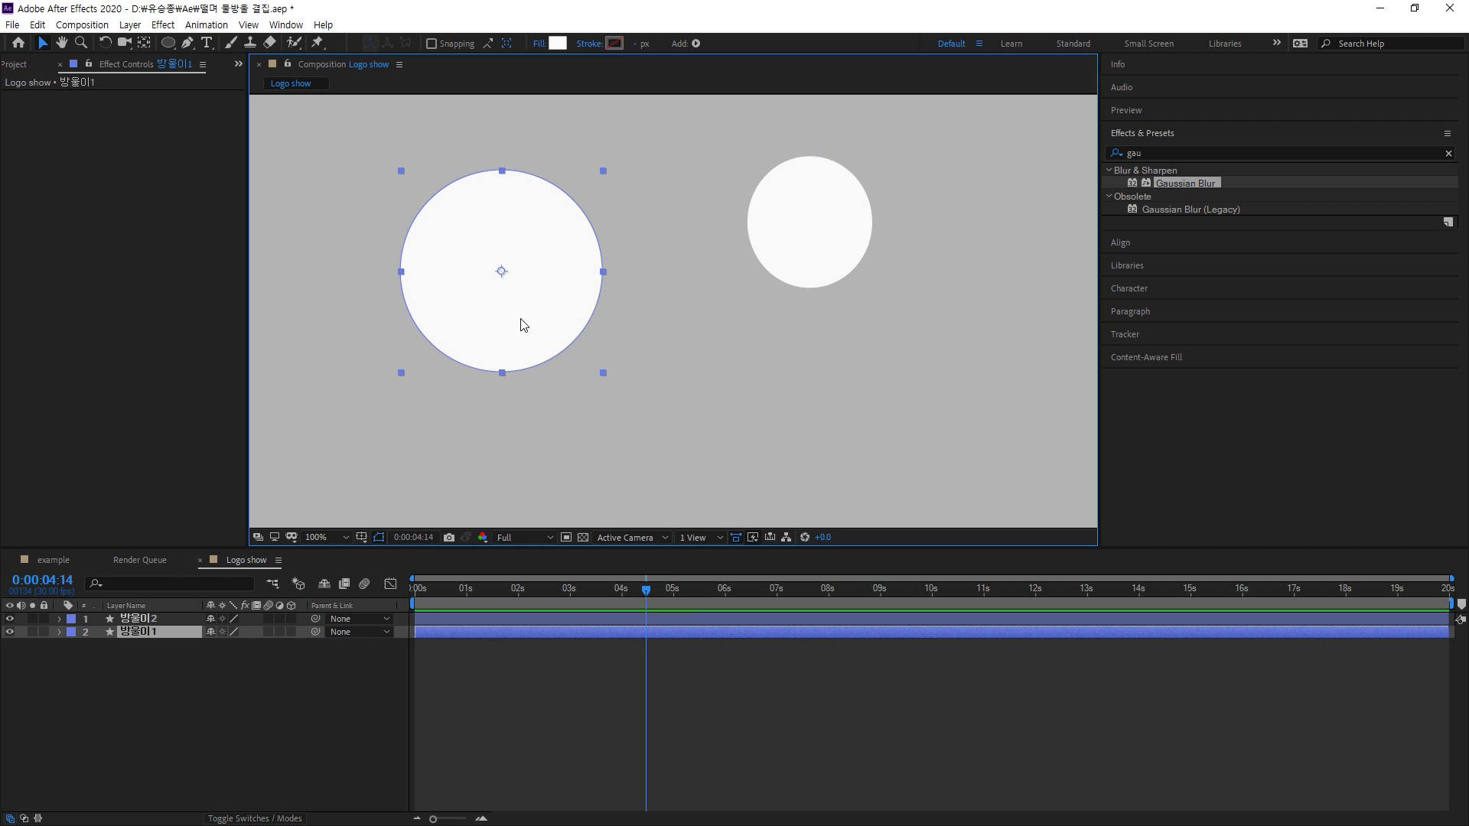
click(798, 236)
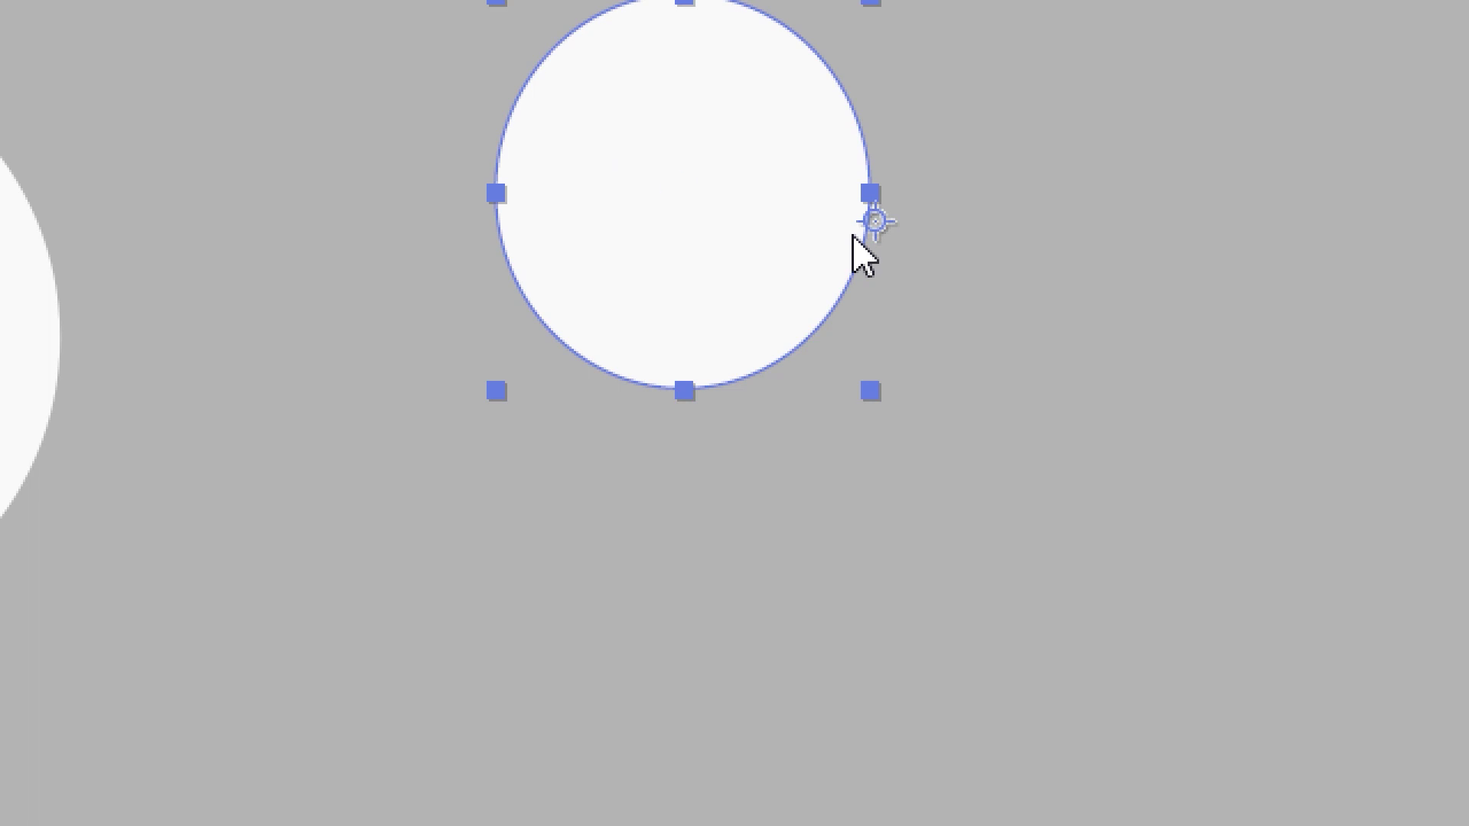
key(ctrl+alt+Home)
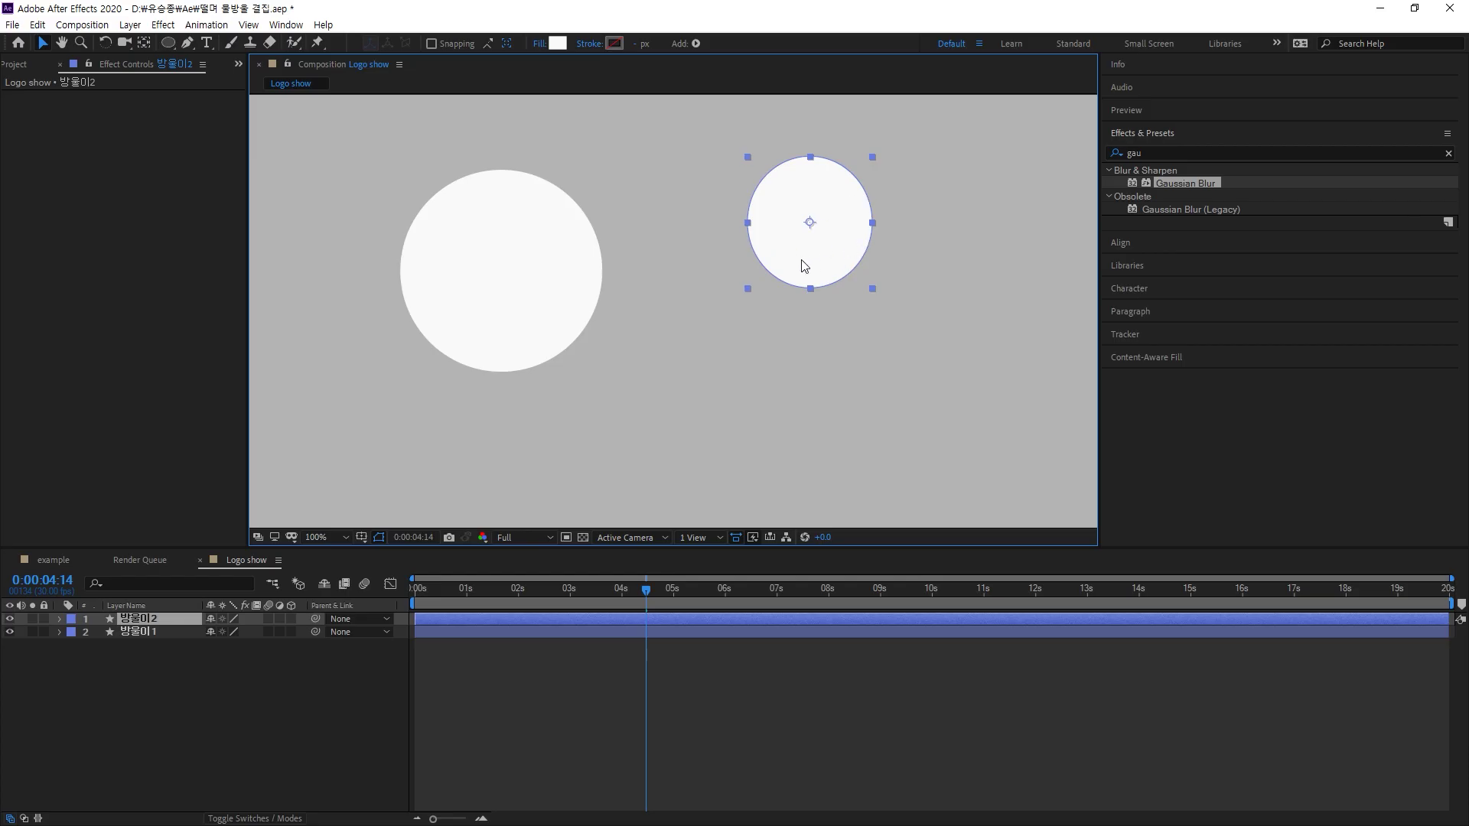
Duplicate the 방울이2 layer and place the copy below the original circle
key(ctrl+d)
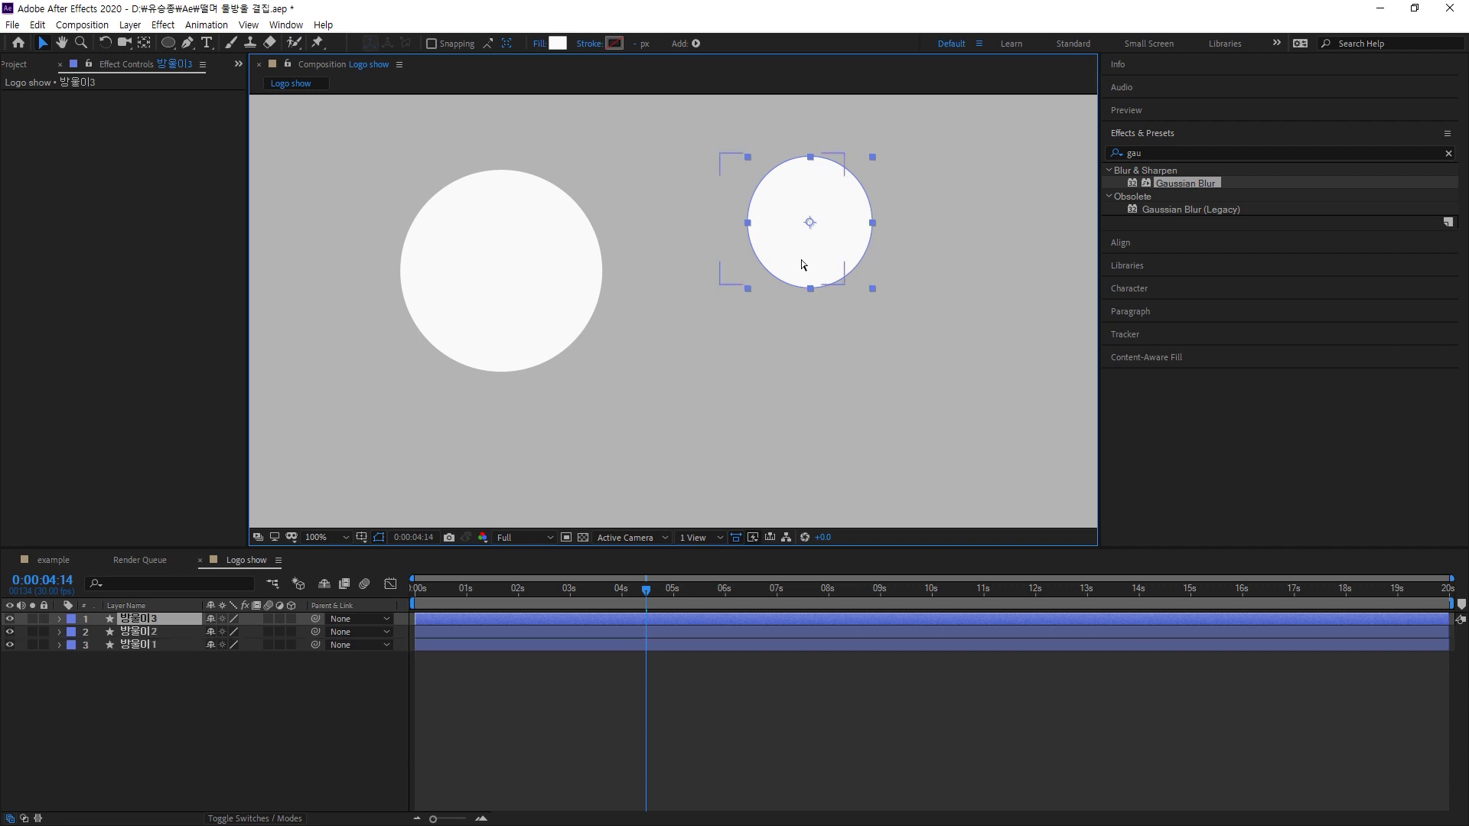
drag(802, 265, 725, 397)
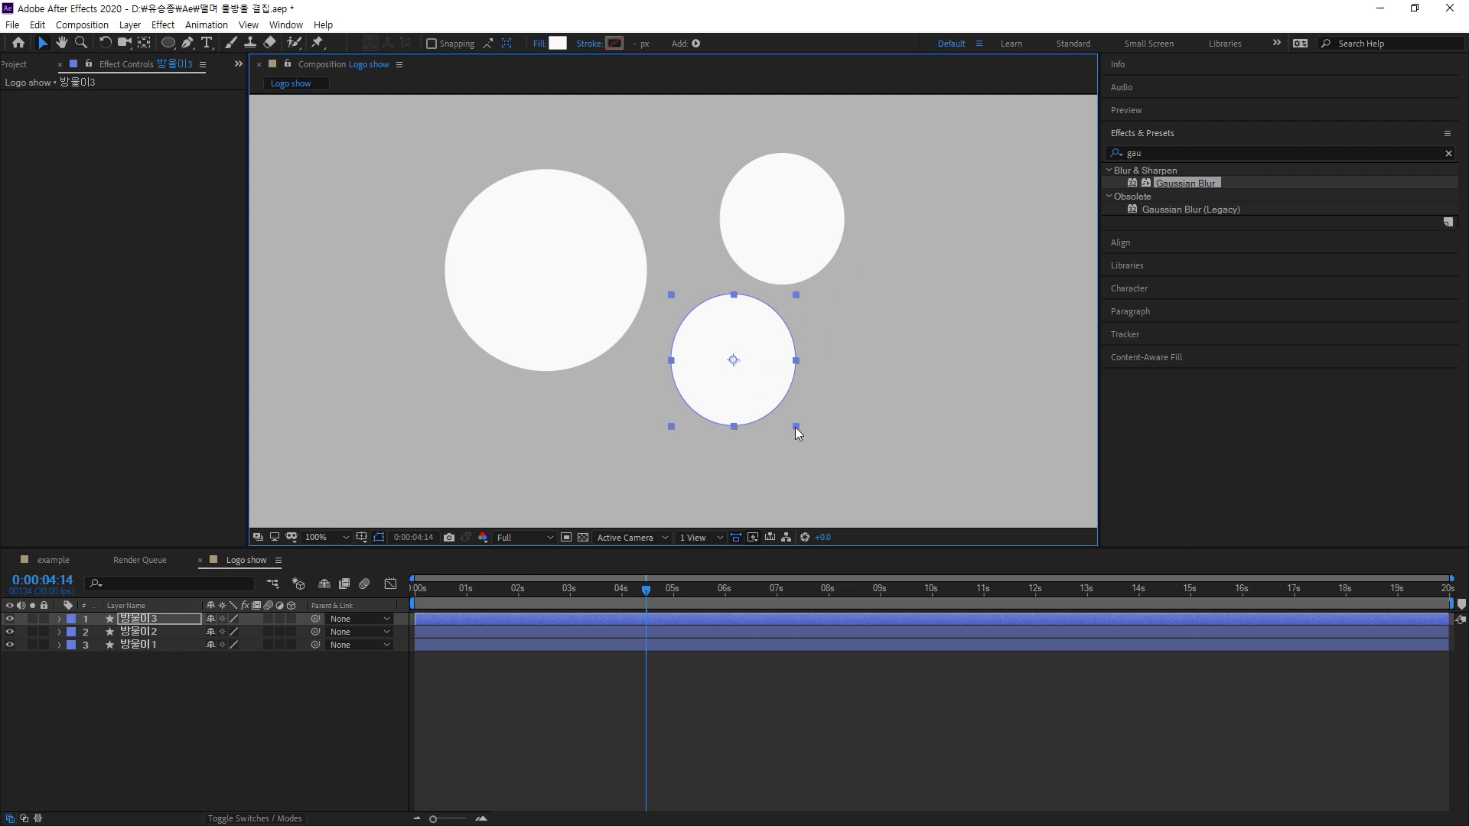
Set the Scale of the 방울이3 layer to 80% and reduce it further to 70%
click(176, 618)
key(s)
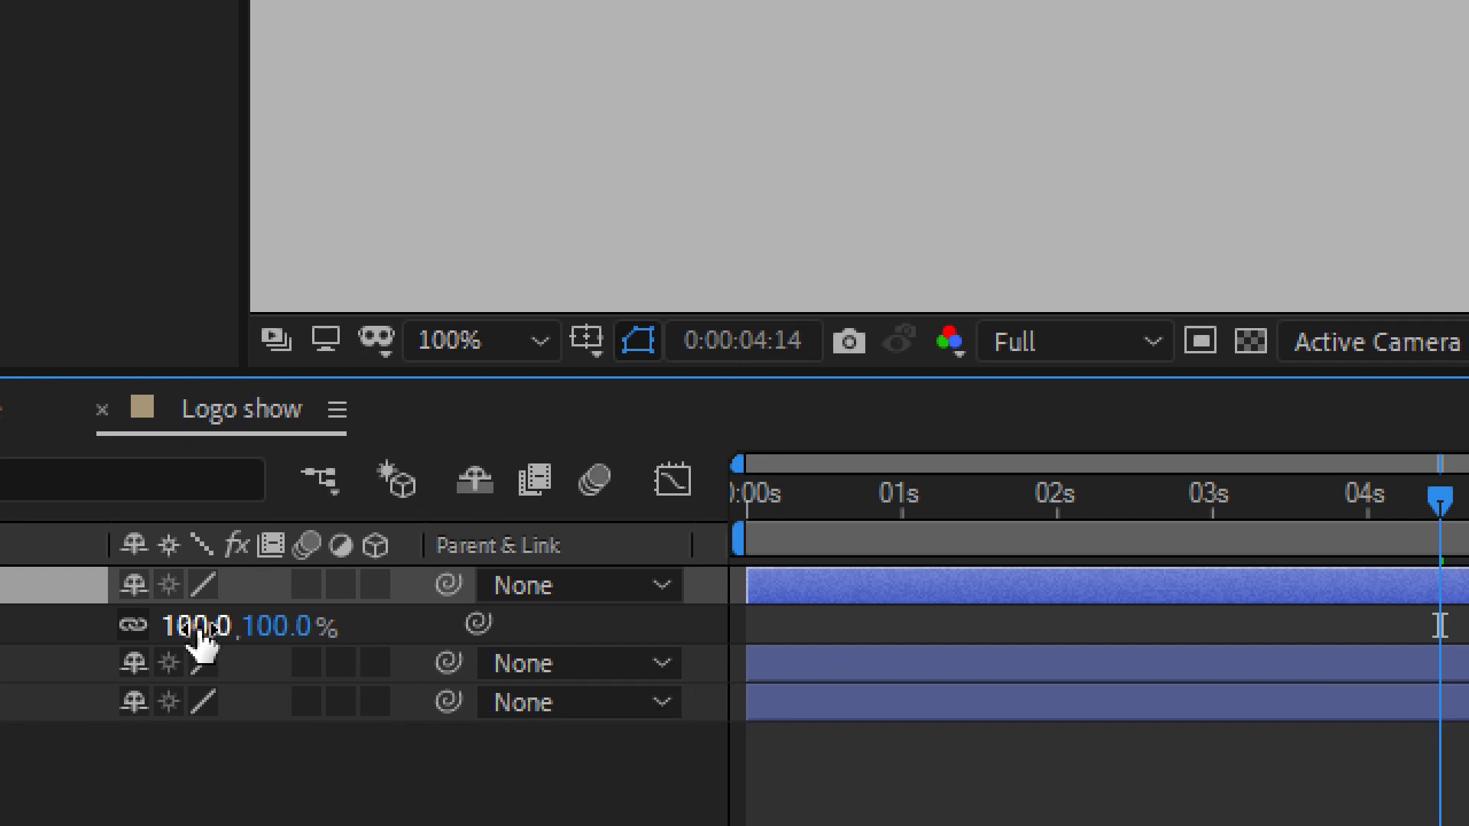
click(233, 633)
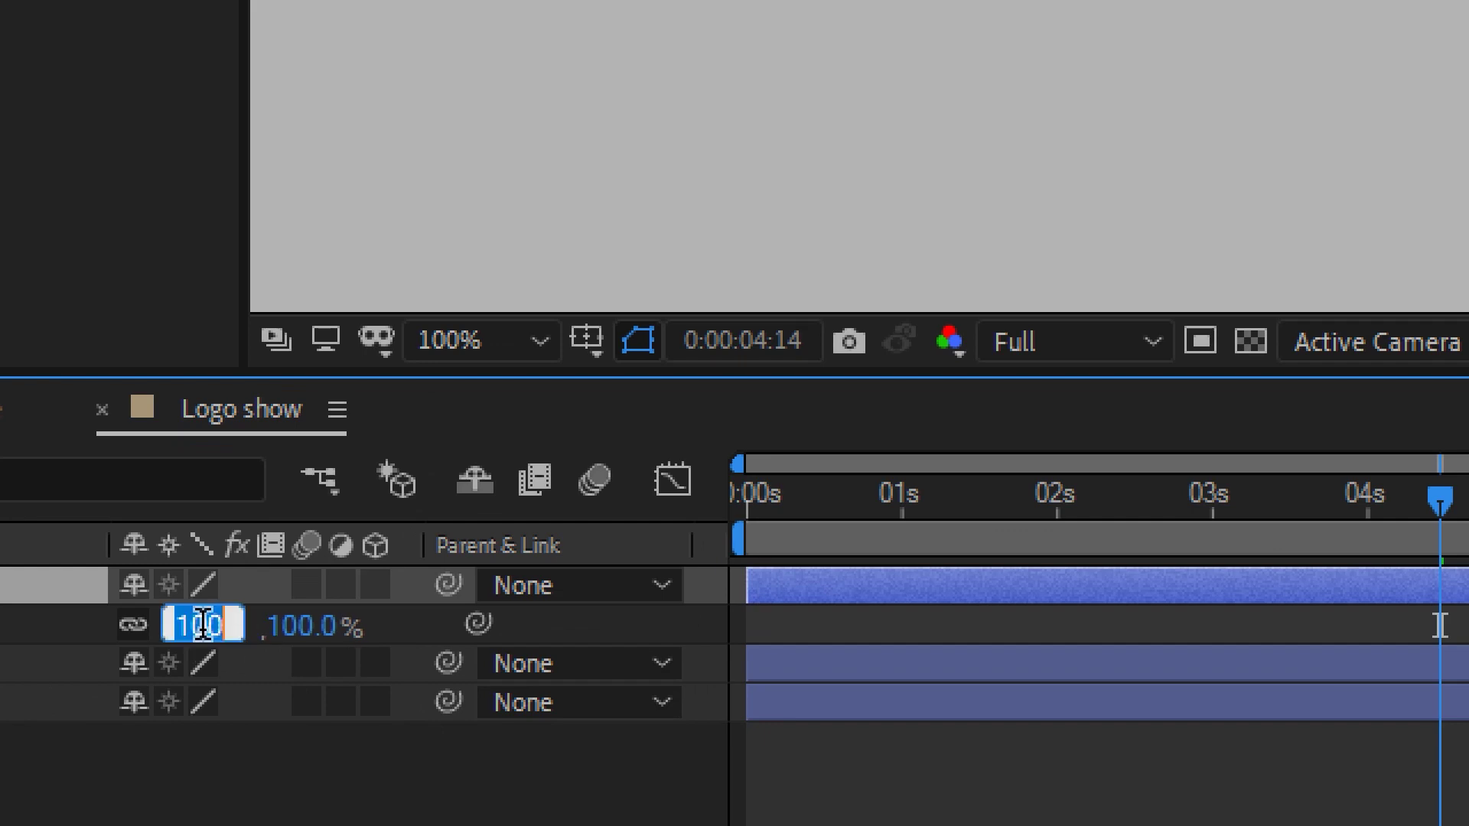
text(80)
key(Return)
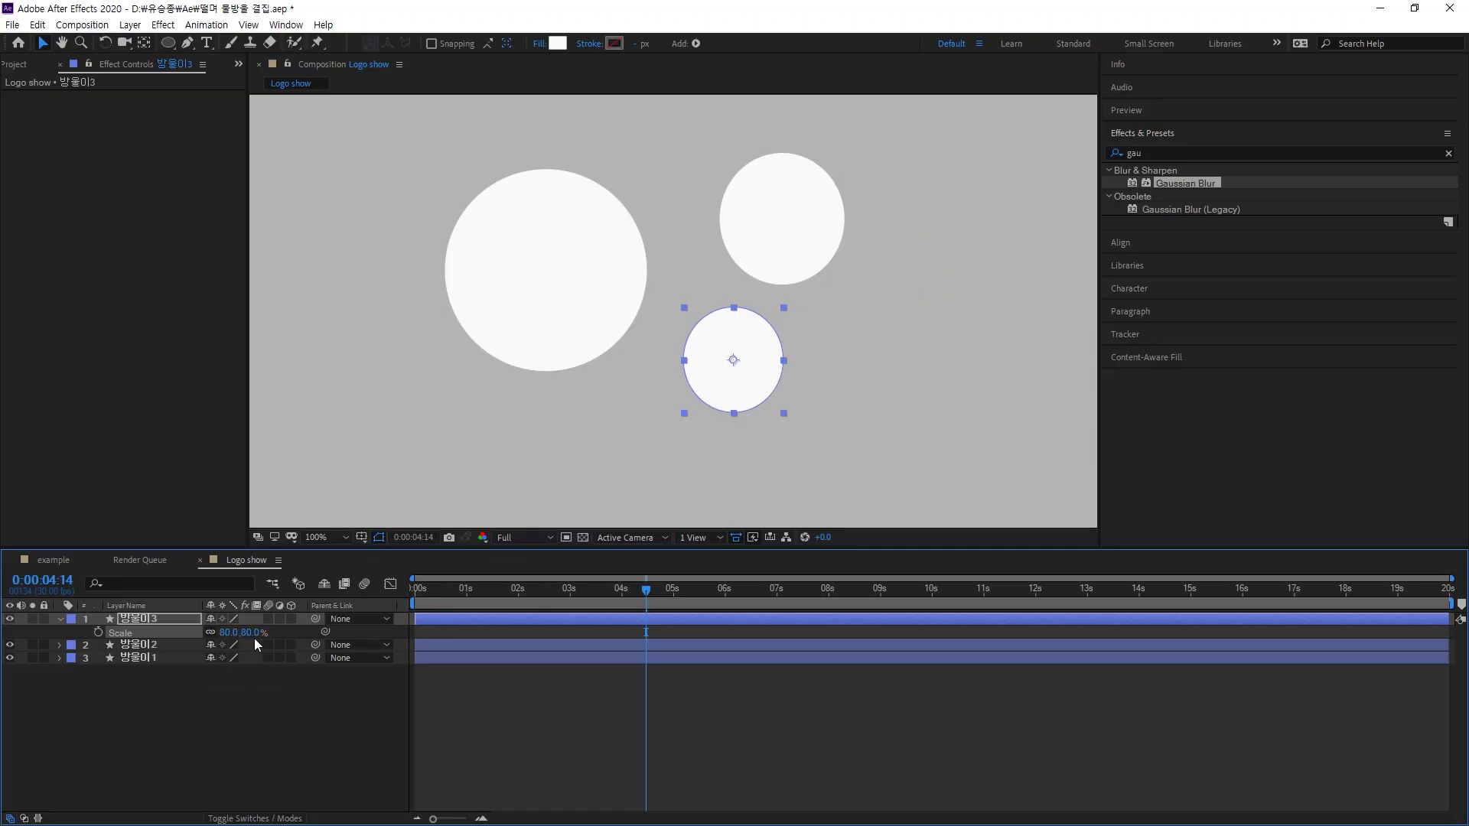
click(229, 633)
text(70)
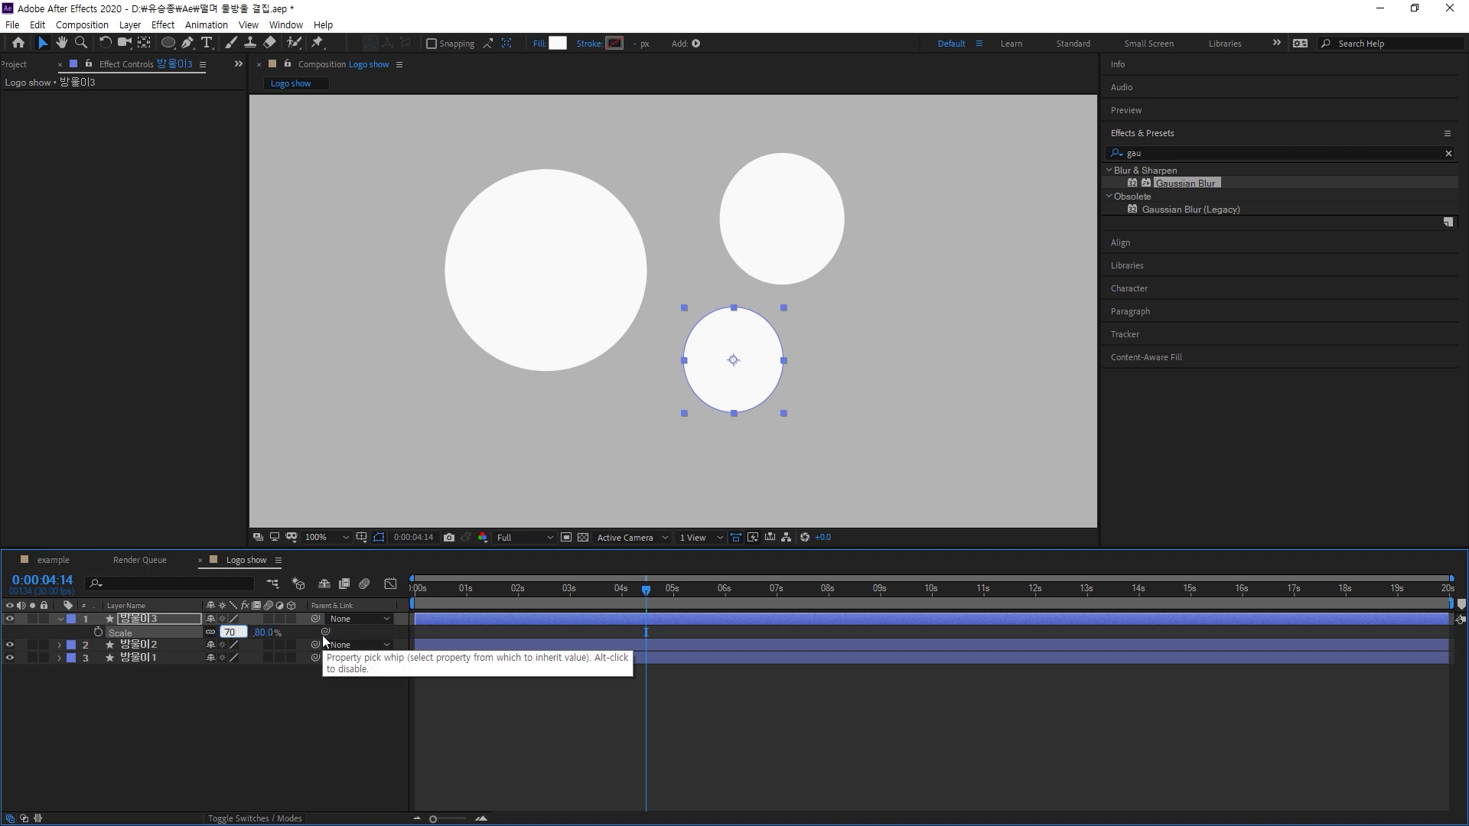
key(Return)
click(863, 277)
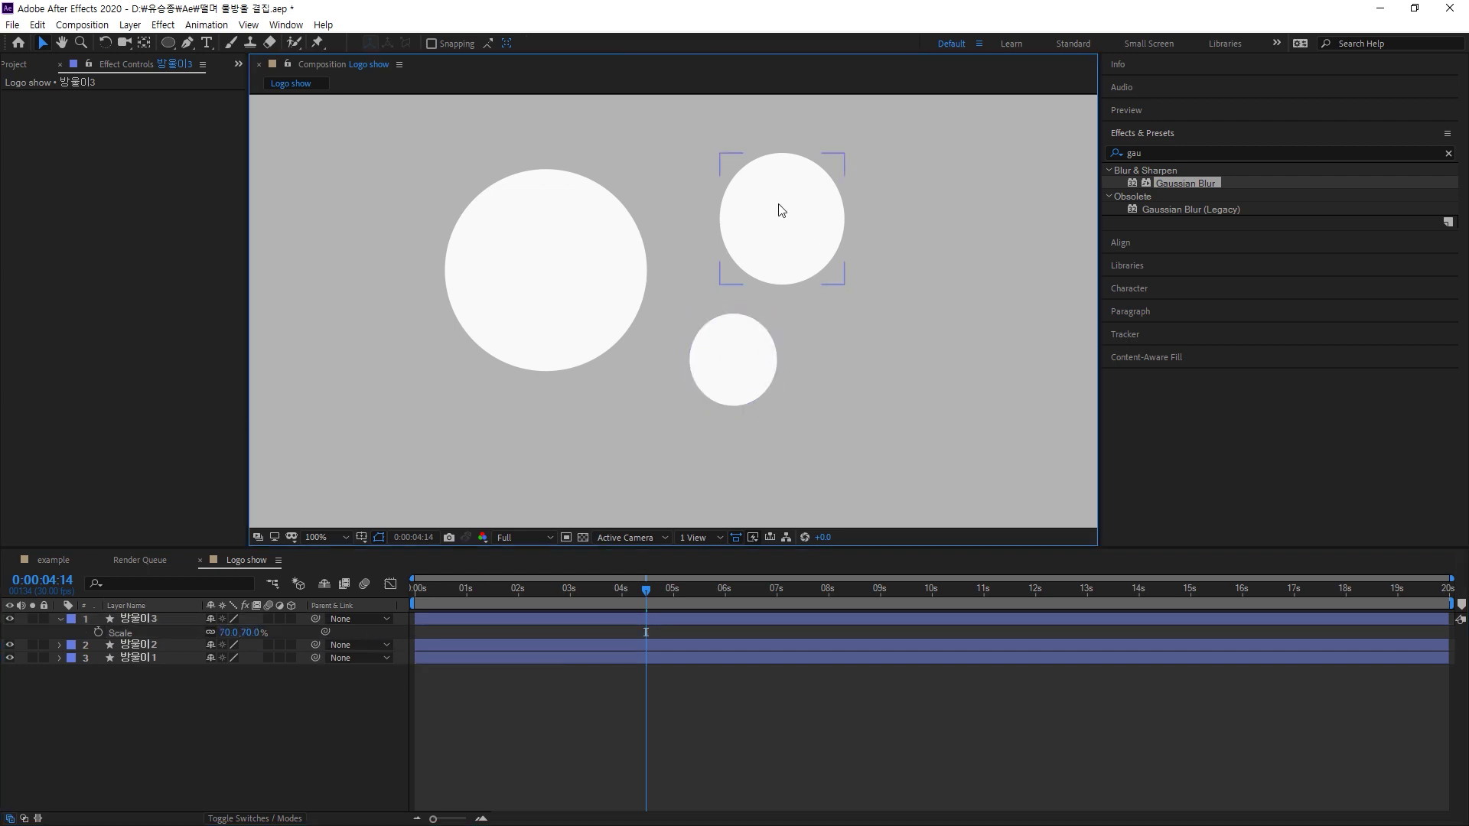
Rearrange the three circles into a loose cluster, with 방울이3 above 방울이2 and the large 방울이1 to their left
drag(780, 208, 878, 334)
drag(745, 346, 736, 196)
drag(546, 271, 568, 302)
drag(823, 346, 788, 334)
drag(755, 217, 769, 243)
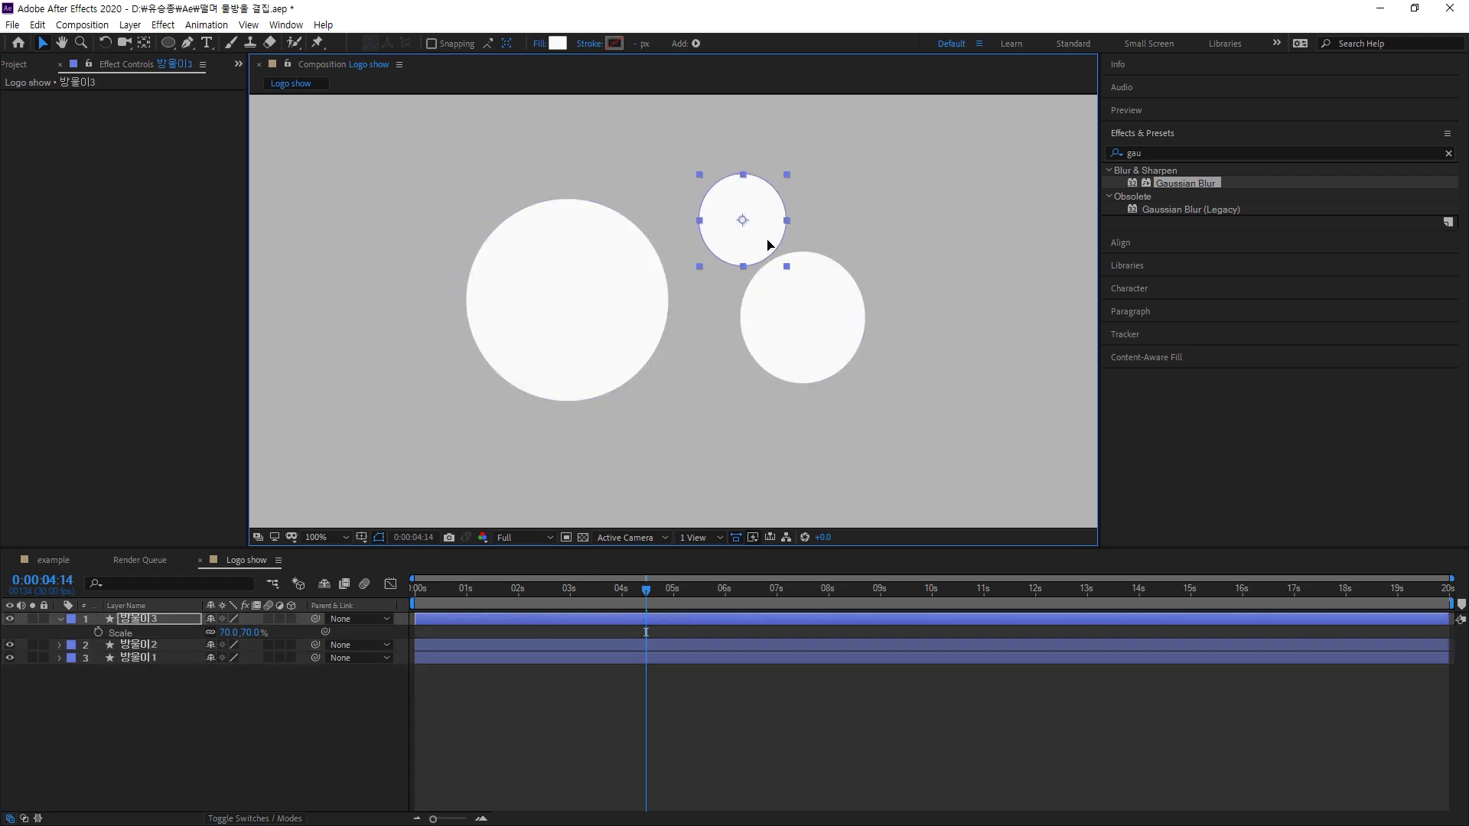
drag(820, 342, 829, 354)
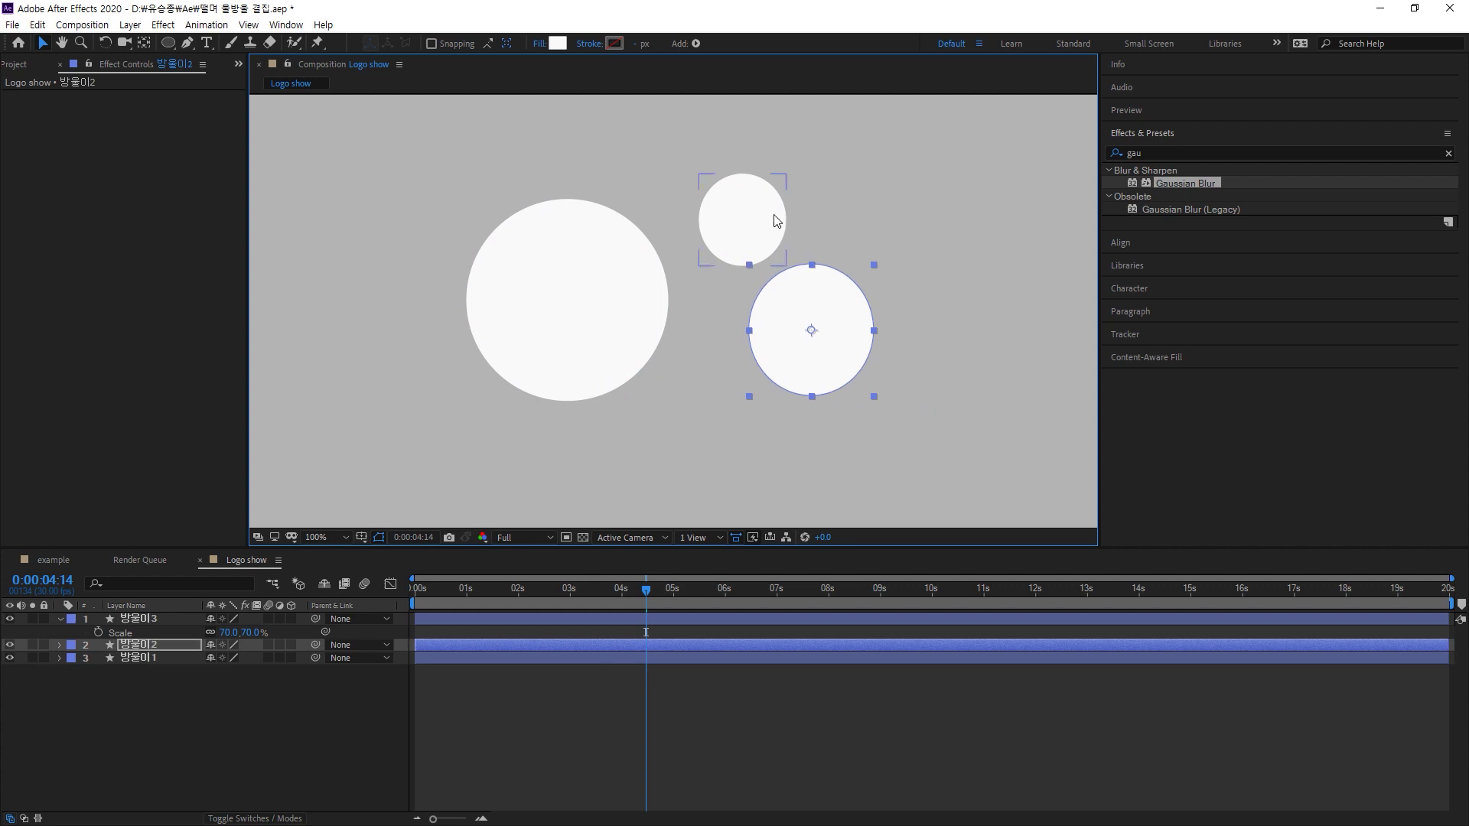
Nudge the large 방울이1 and small 방울이3 circles closer to 방울이2 and preview the wiggle from the start
mouse_move(772, 218)
mouse_down()
mouse_move(793, 219)
mouse_move(760, 210)
mouse_move(774, 218)
mouse_up()
drag(621, 318, 641, 329)
drag(765, 240, 771, 241)
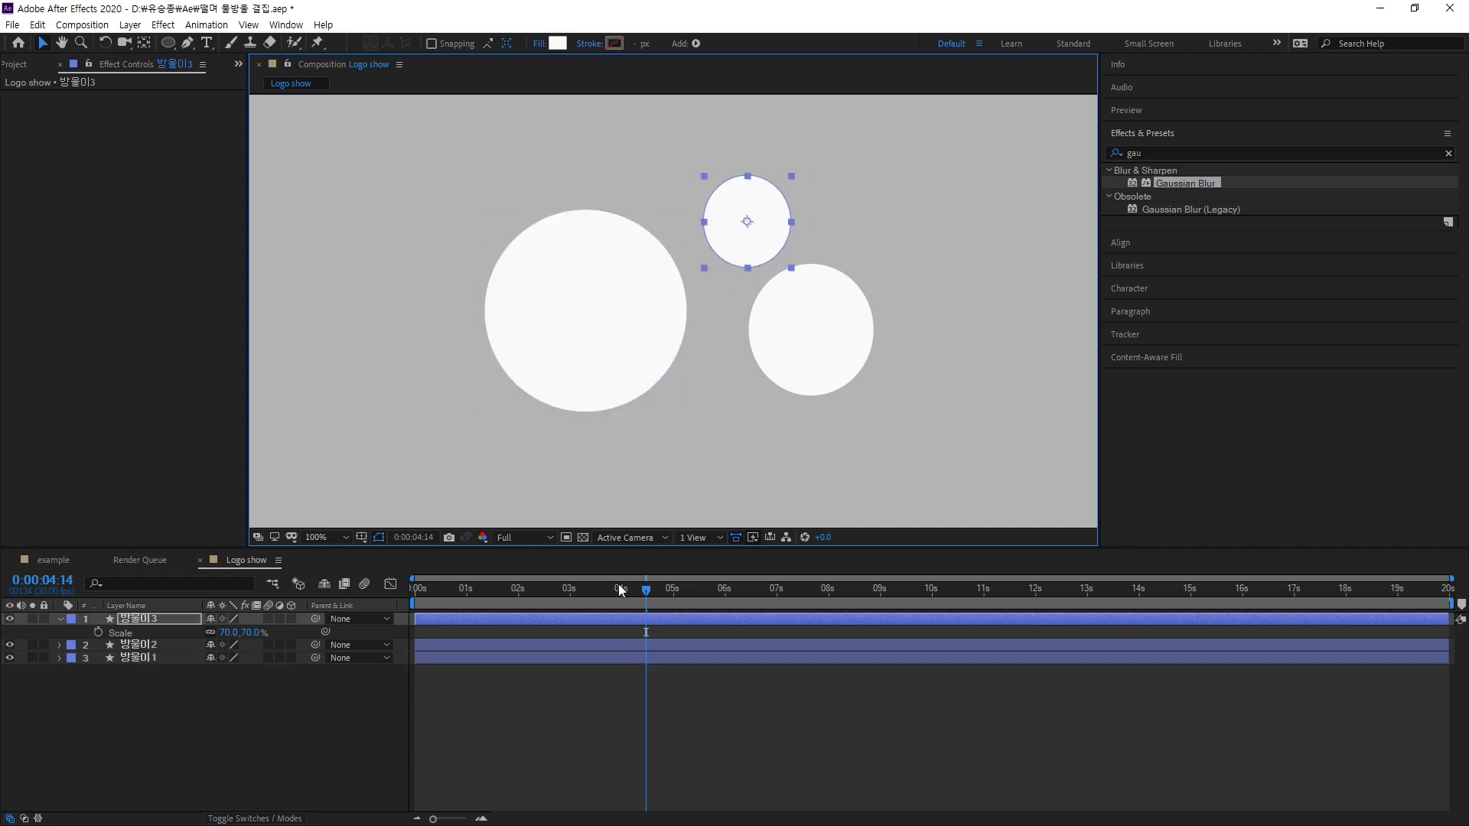
drag(648, 588, 345, 588)
key(space)
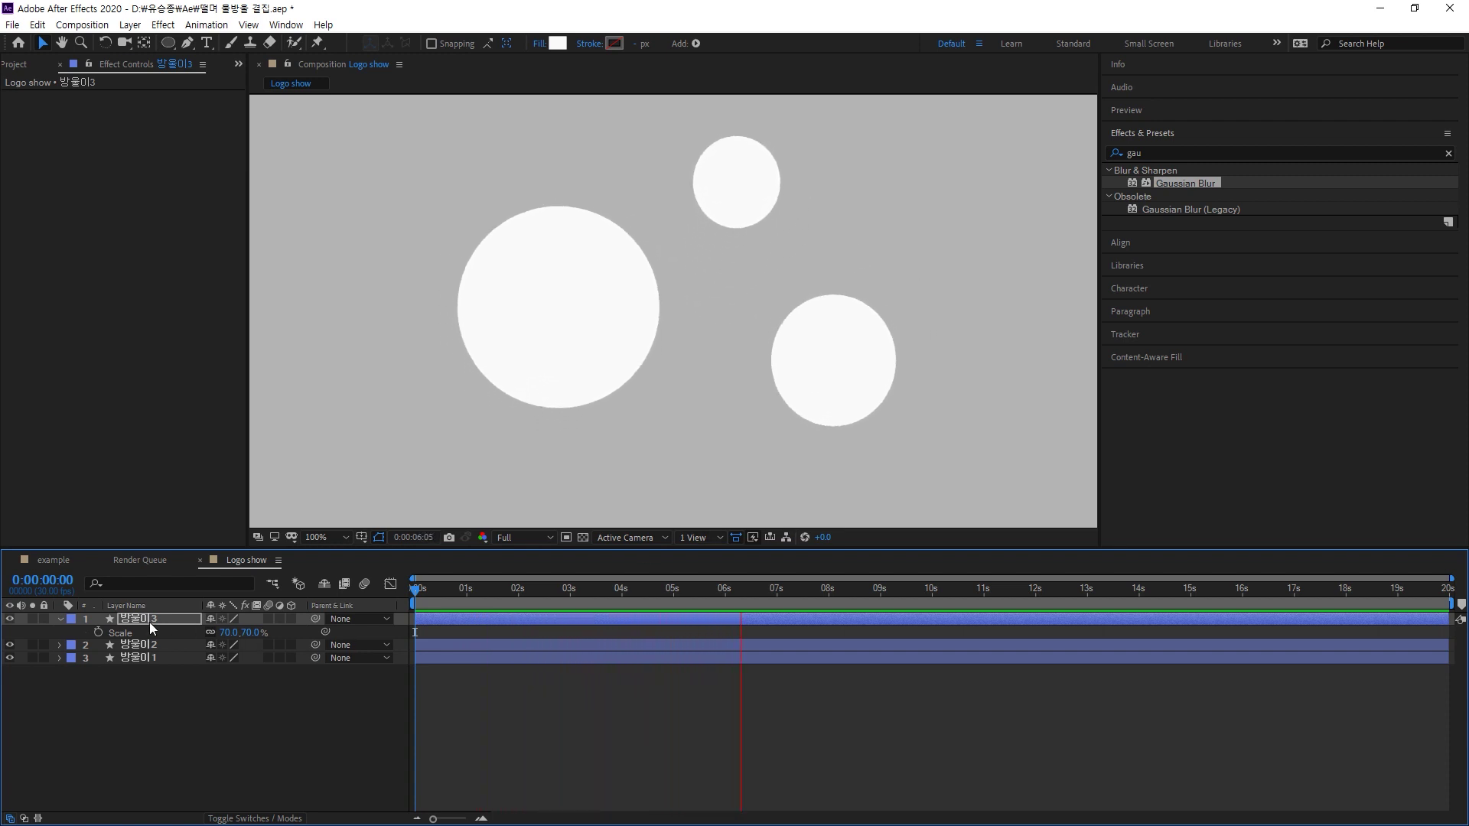
At 0:00:02:25, tighten the cluster by moving 방울이1 down and inward and raising 방울이3 and 방울이2
drag(637, 602, 563, 602)
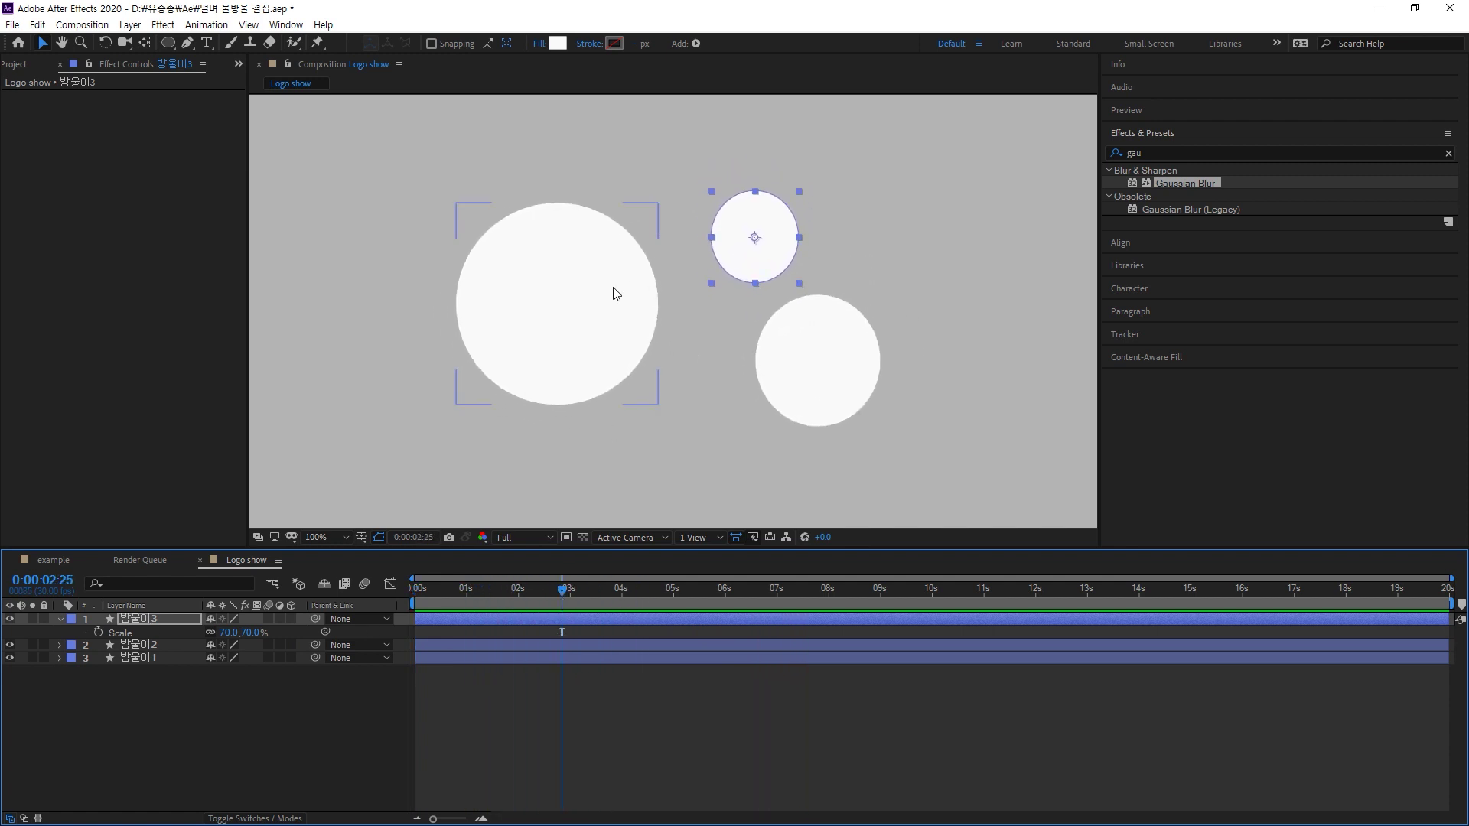
drag(616, 293, 660, 317)
drag(758, 259, 749, 234)
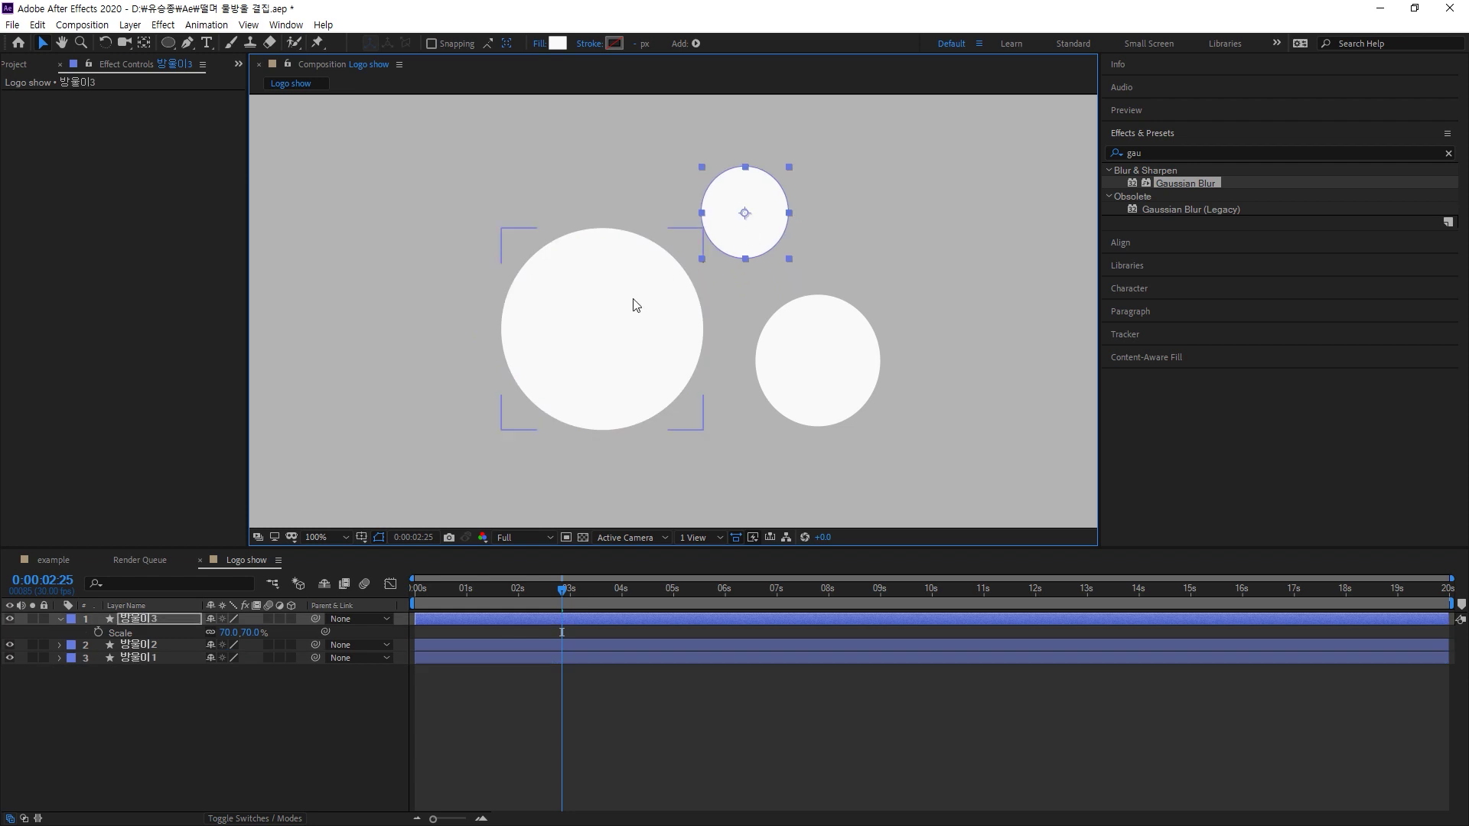
drag(620, 310, 636, 315)
drag(779, 336, 771, 316)
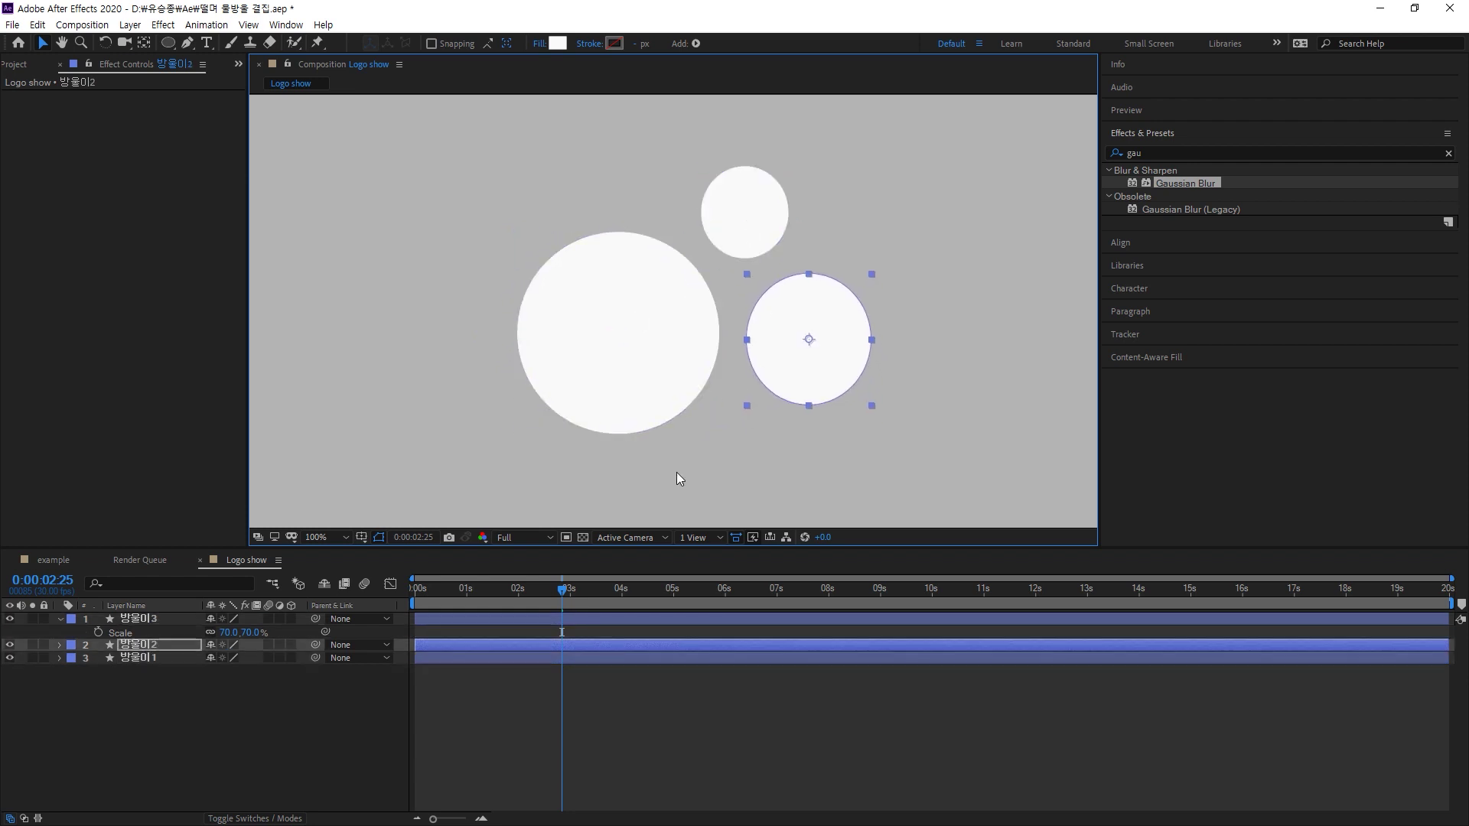
Check the frame rate and duration in the Logo show composition settings without changing anything
drag(544, 588, 512, 593)
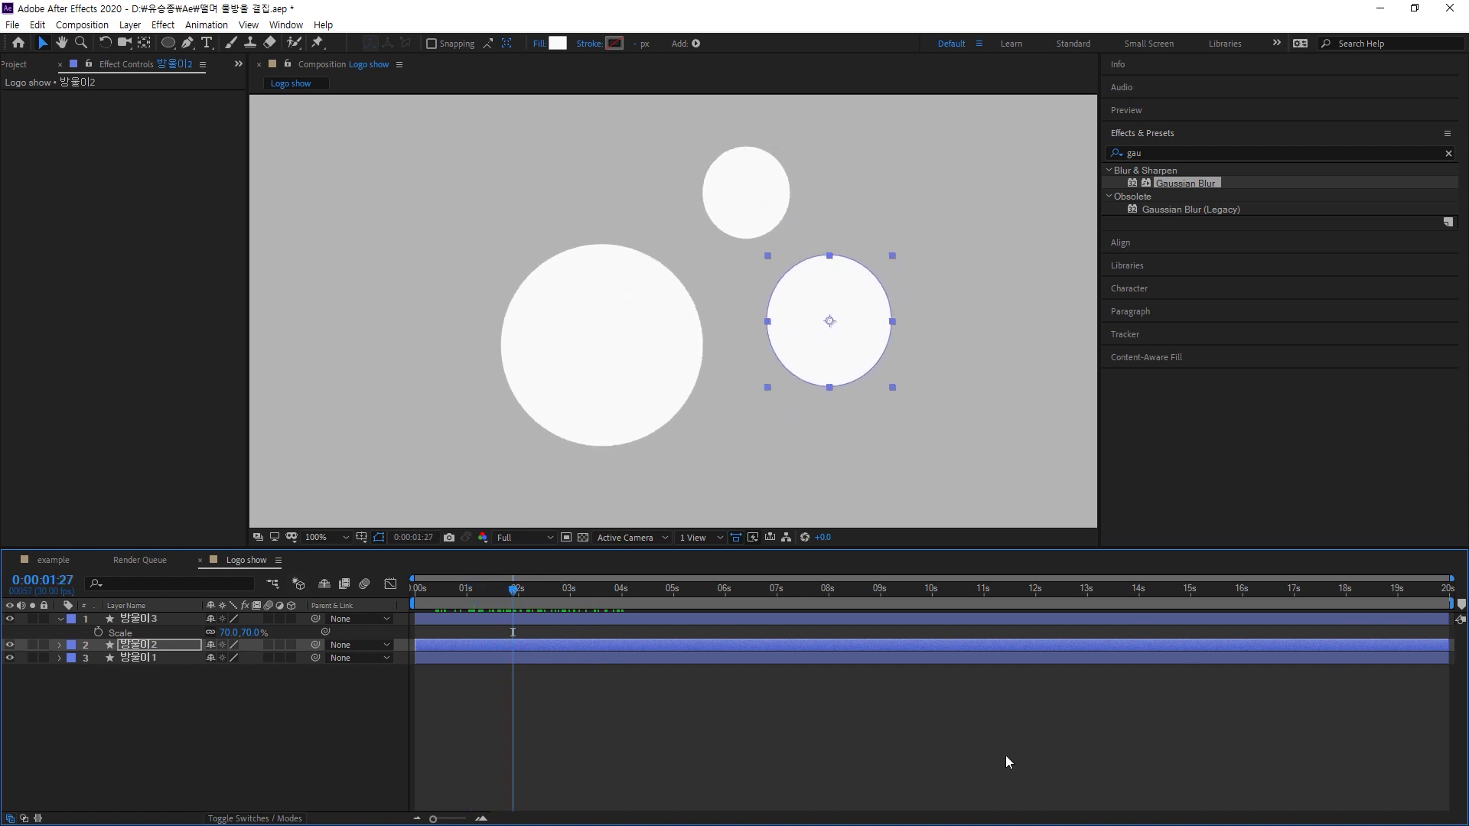
key(ctrl+k)
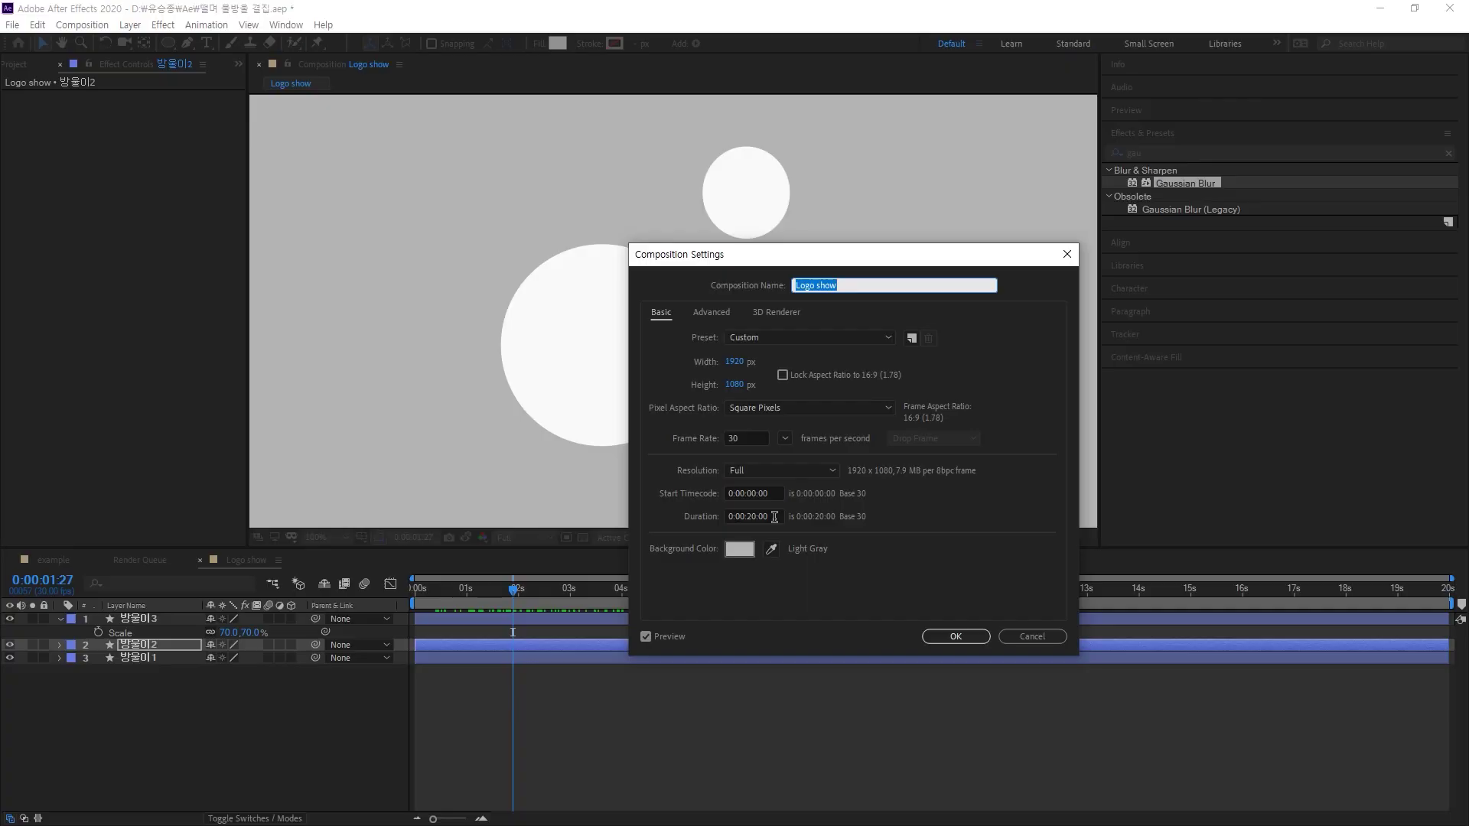
click(1044, 635)
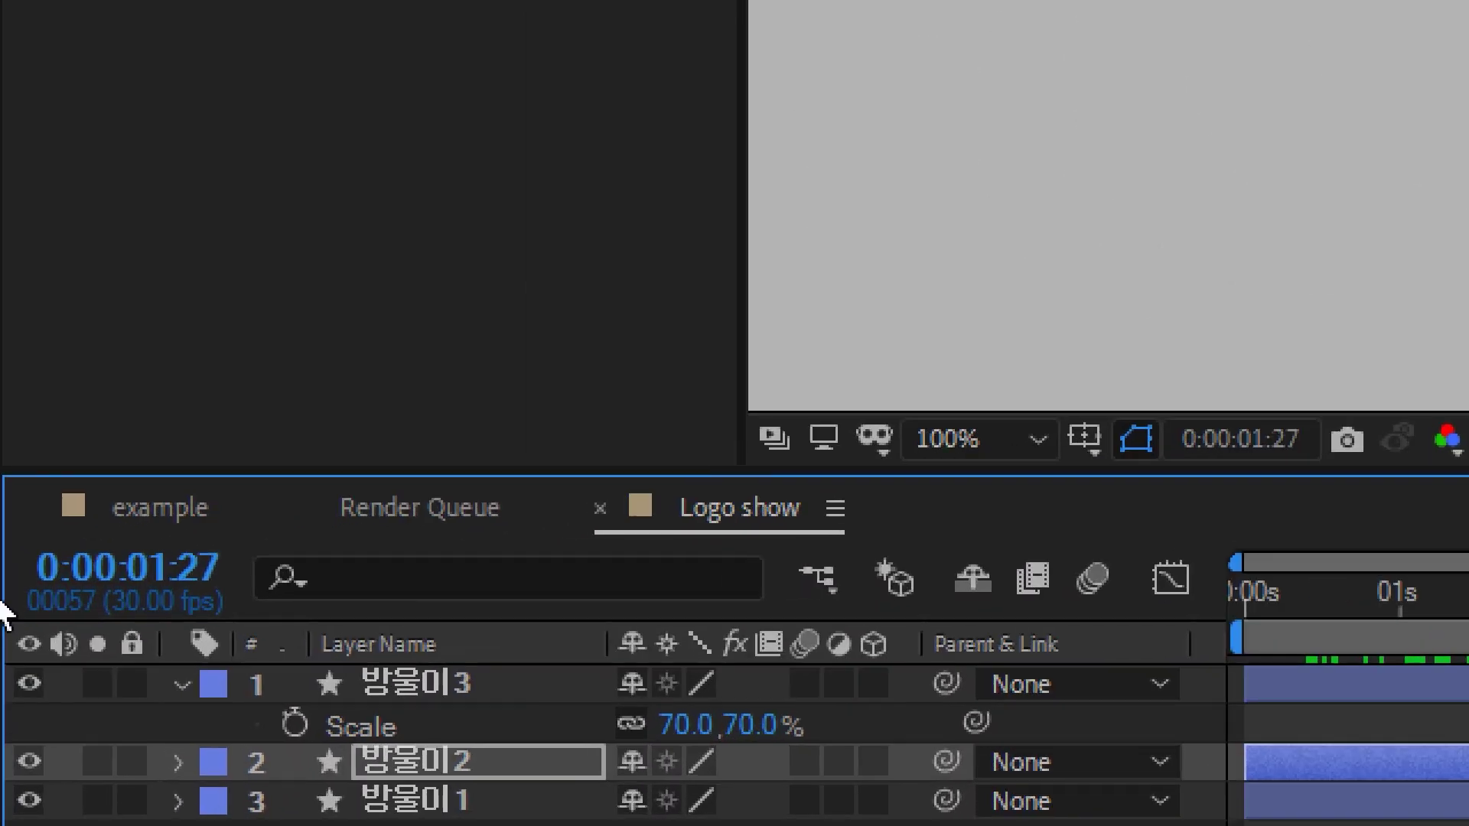
Set the current time to 0:00:04:00 and collapse the Scale property of the 방울이3 layer
click(47, 583)
text(4.₩)
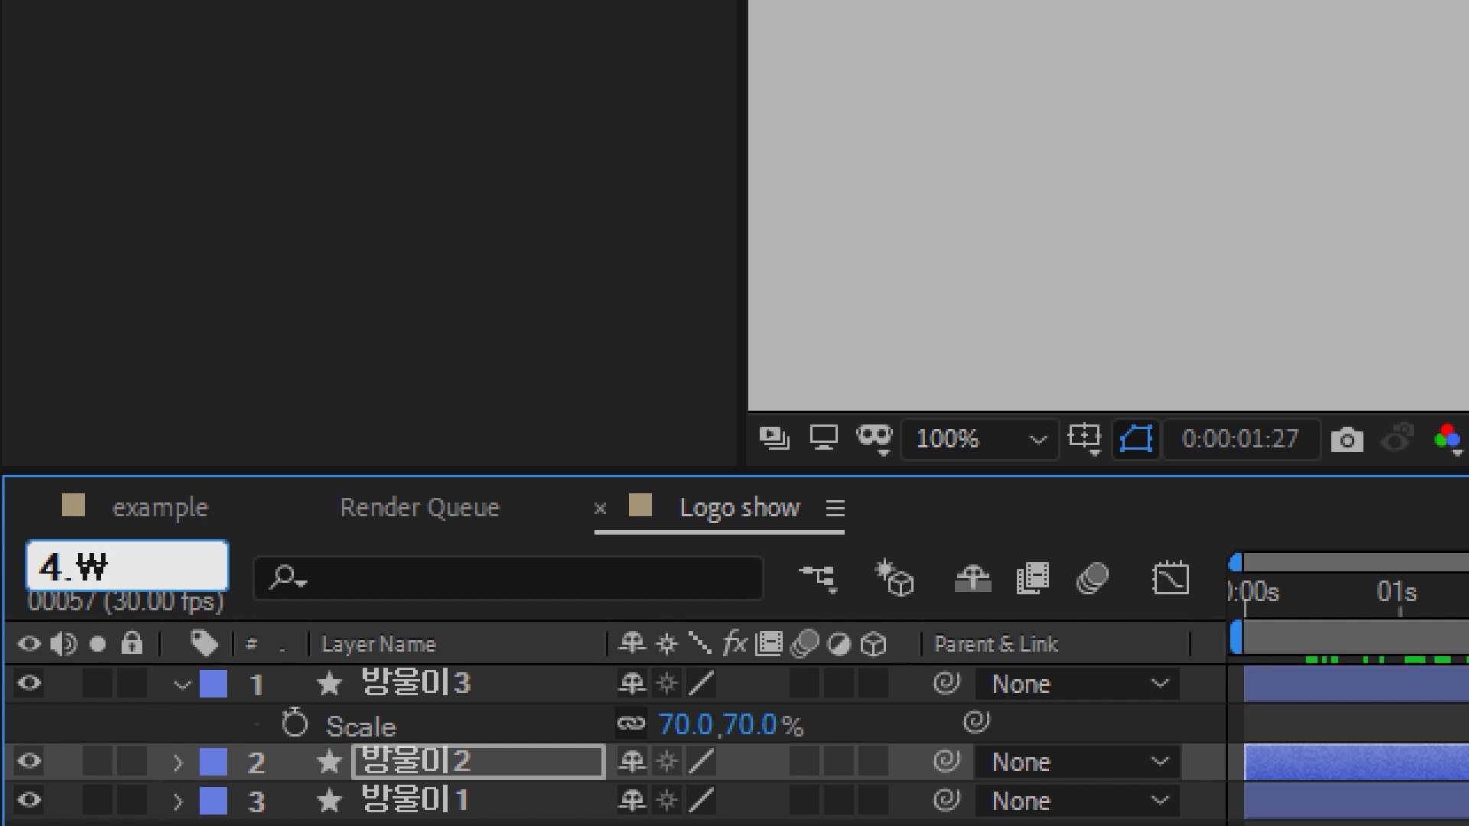
key(Return)
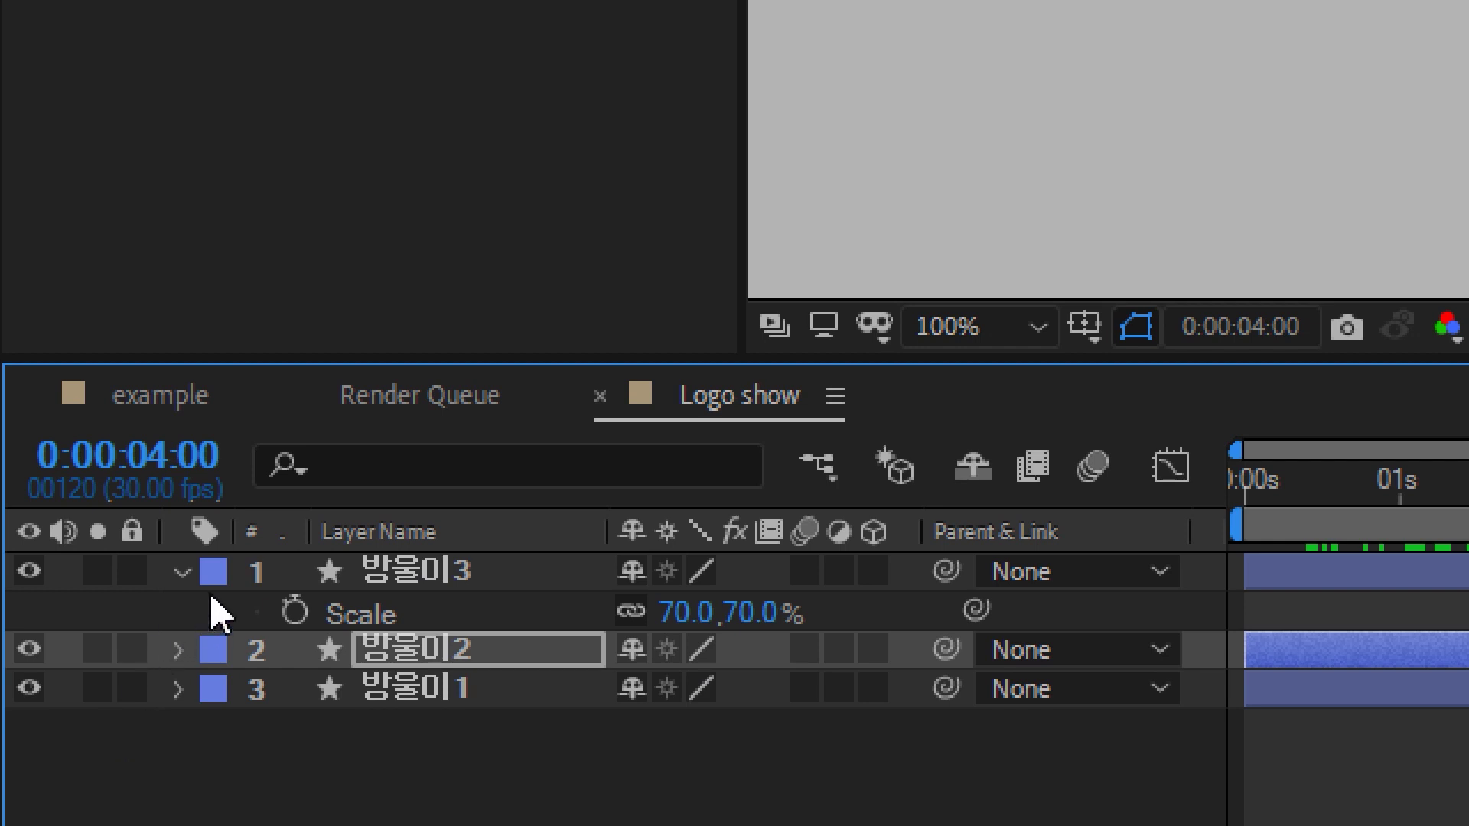
click(362, 580)
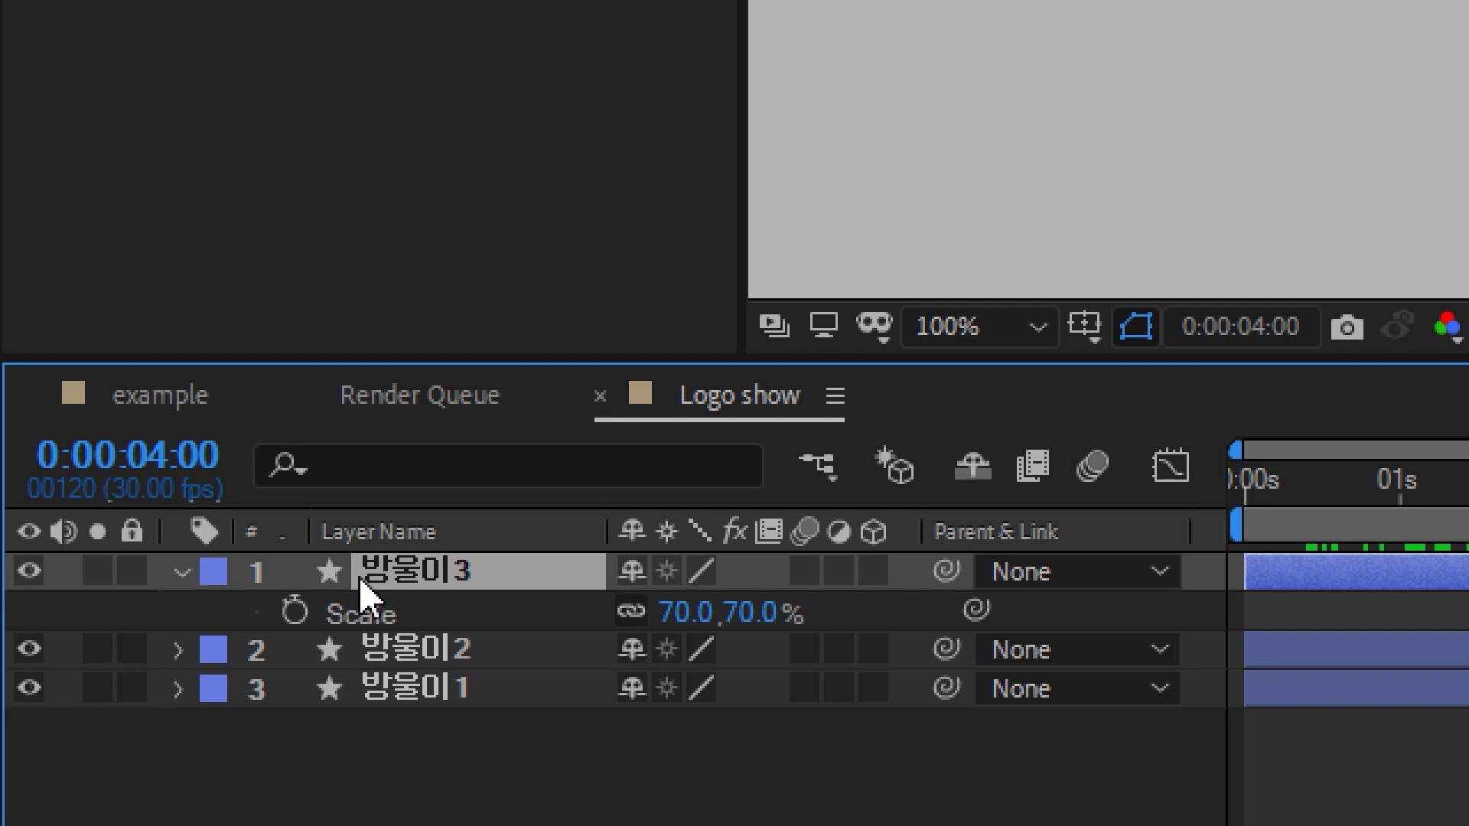
key(s)
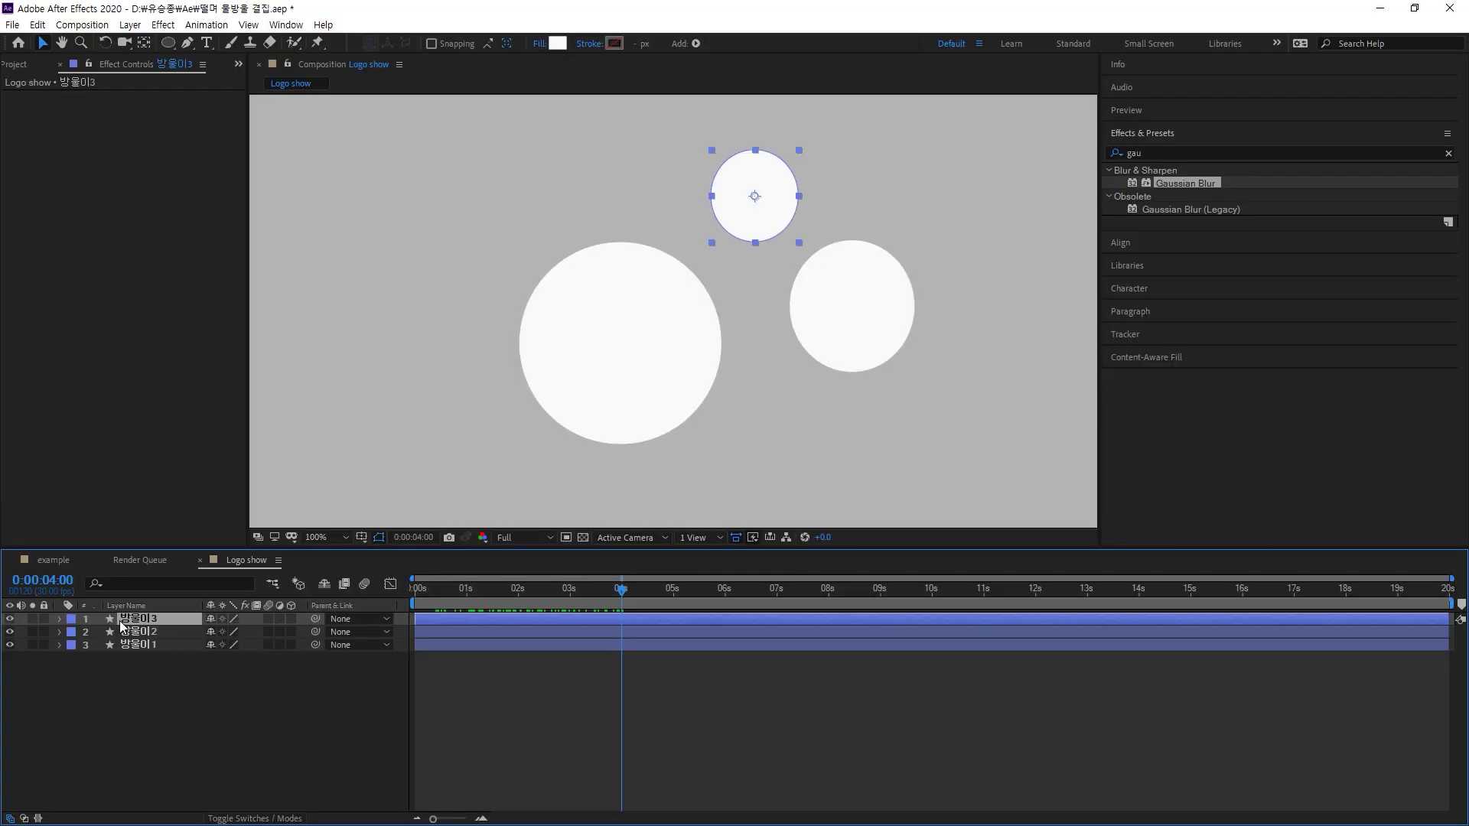
Shift 방울이1 slightly outward and 방울이2 lower, and add Position keyframes to all three circle layers at 0:00:04:00
drag(622, 404, 613, 408)
drag(839, 334, 848, 369)
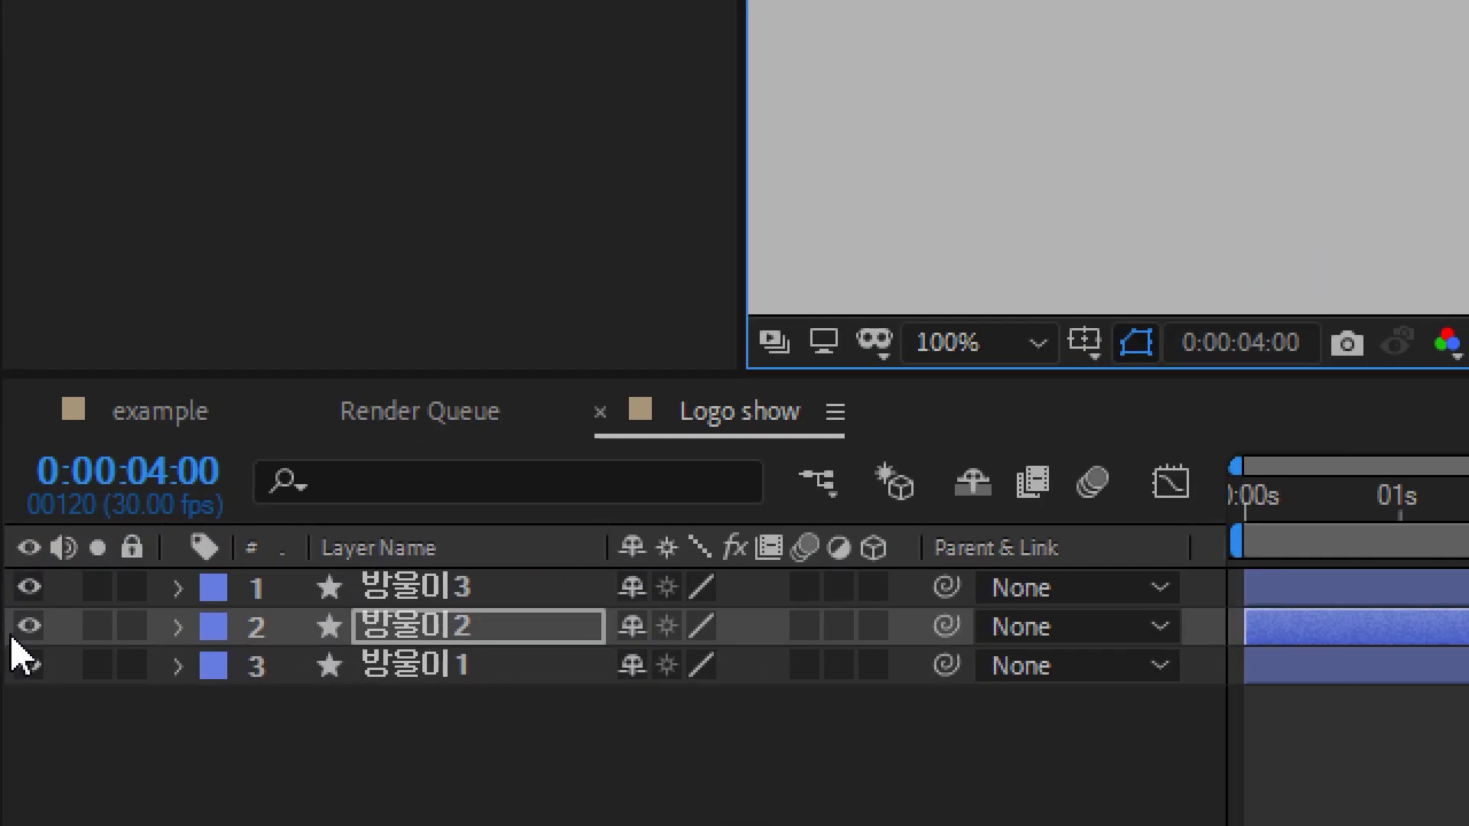
drag(512, 703, 440, 599)
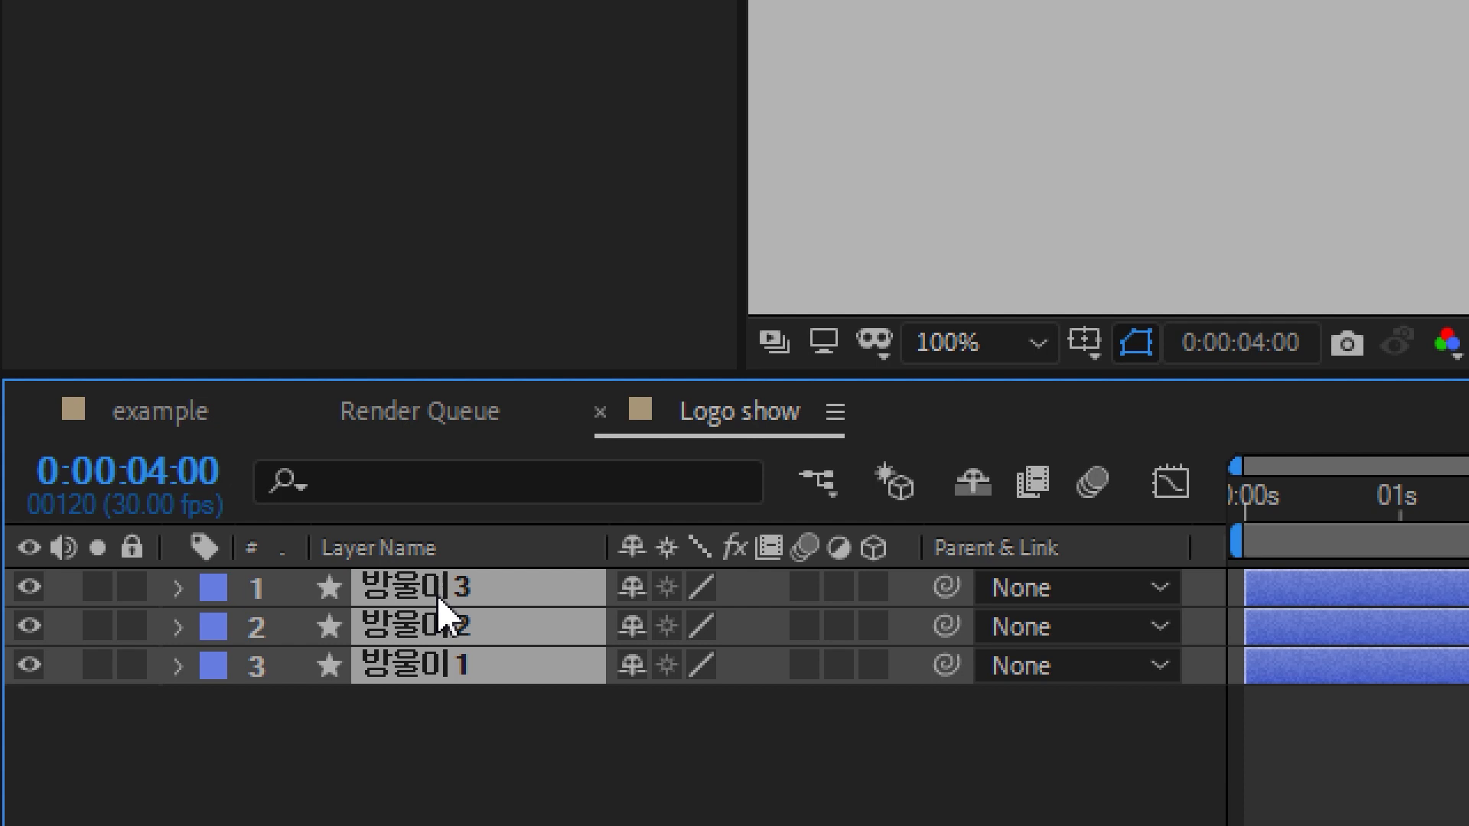
key(p)
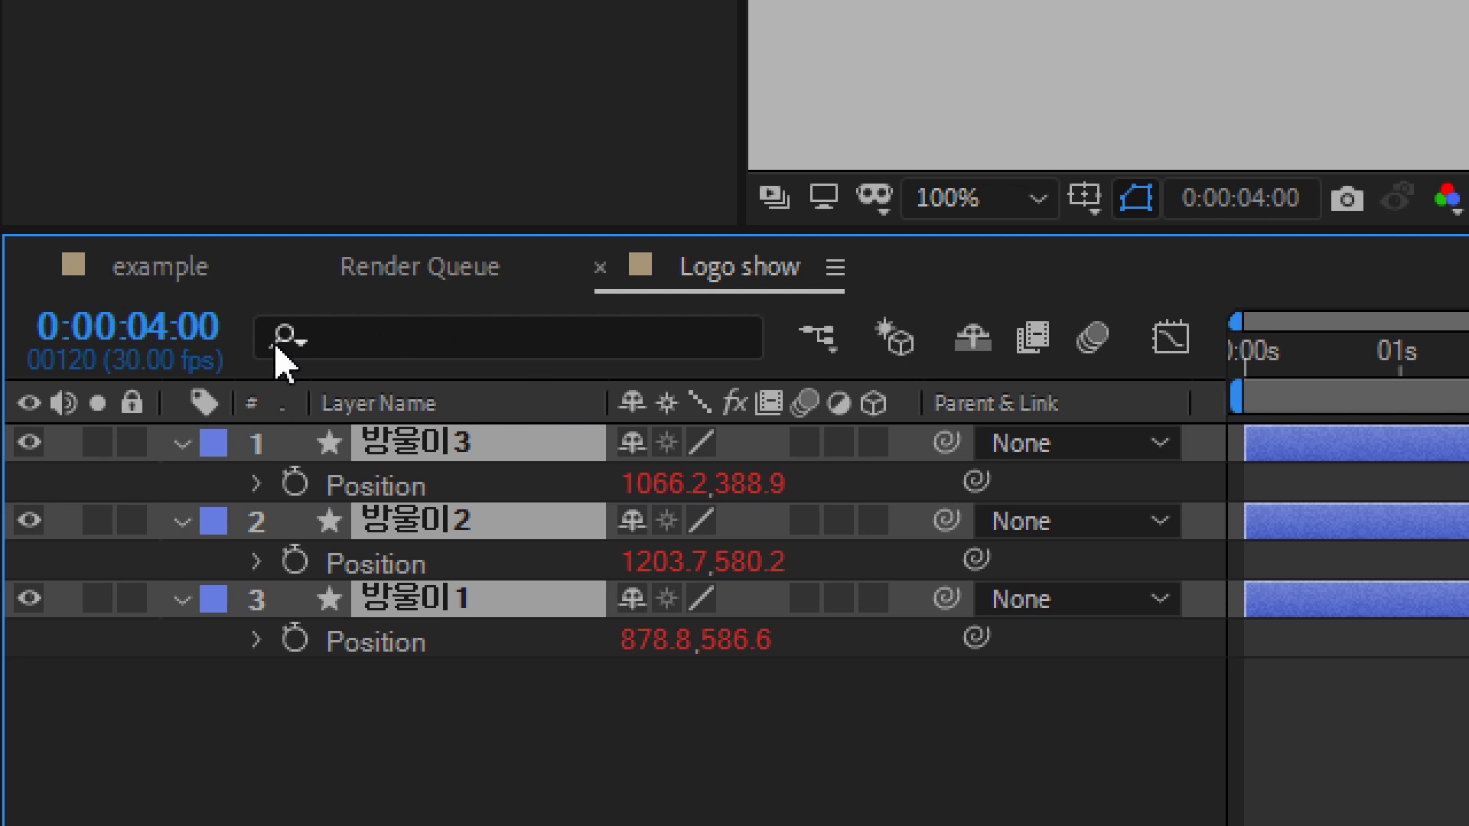
click(296, 484)
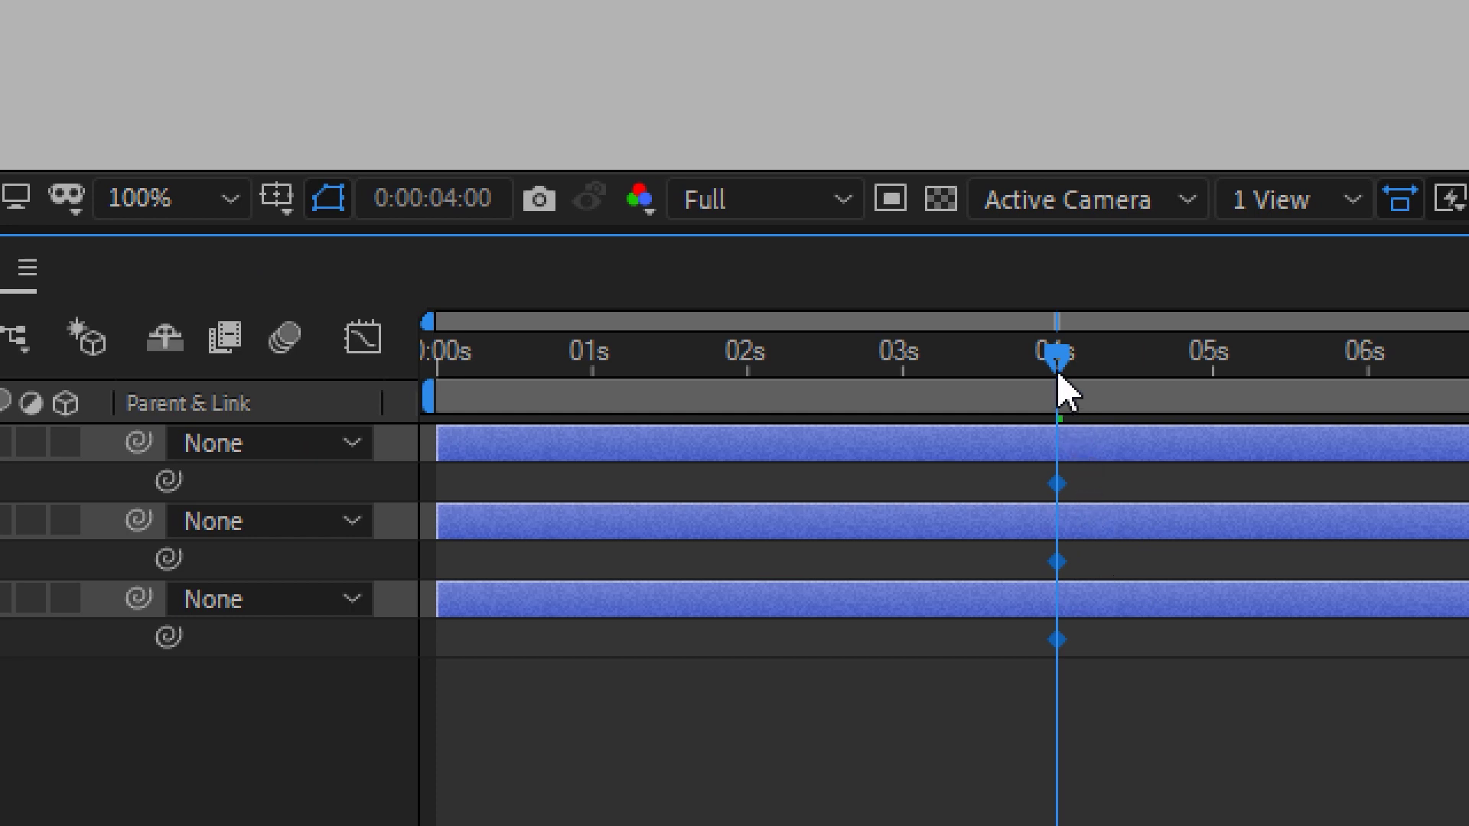
At 0:00:05:29, gather 방울이3, 방울이2 and 방울이1 into an overlapping group near the center of the composition to keyframe their positions
drag(1063, 387, 1279, 373)
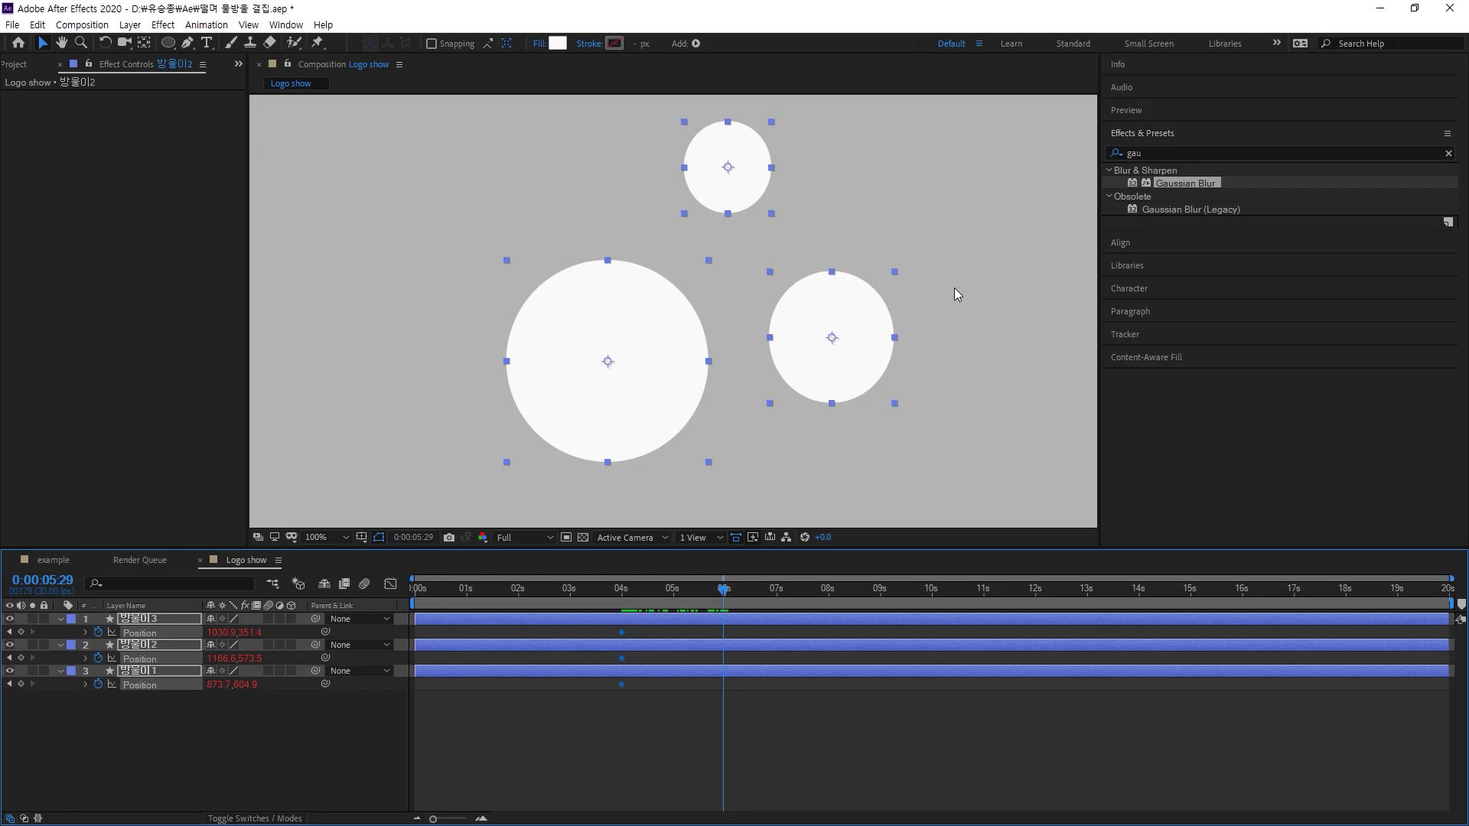
click(959, 278)
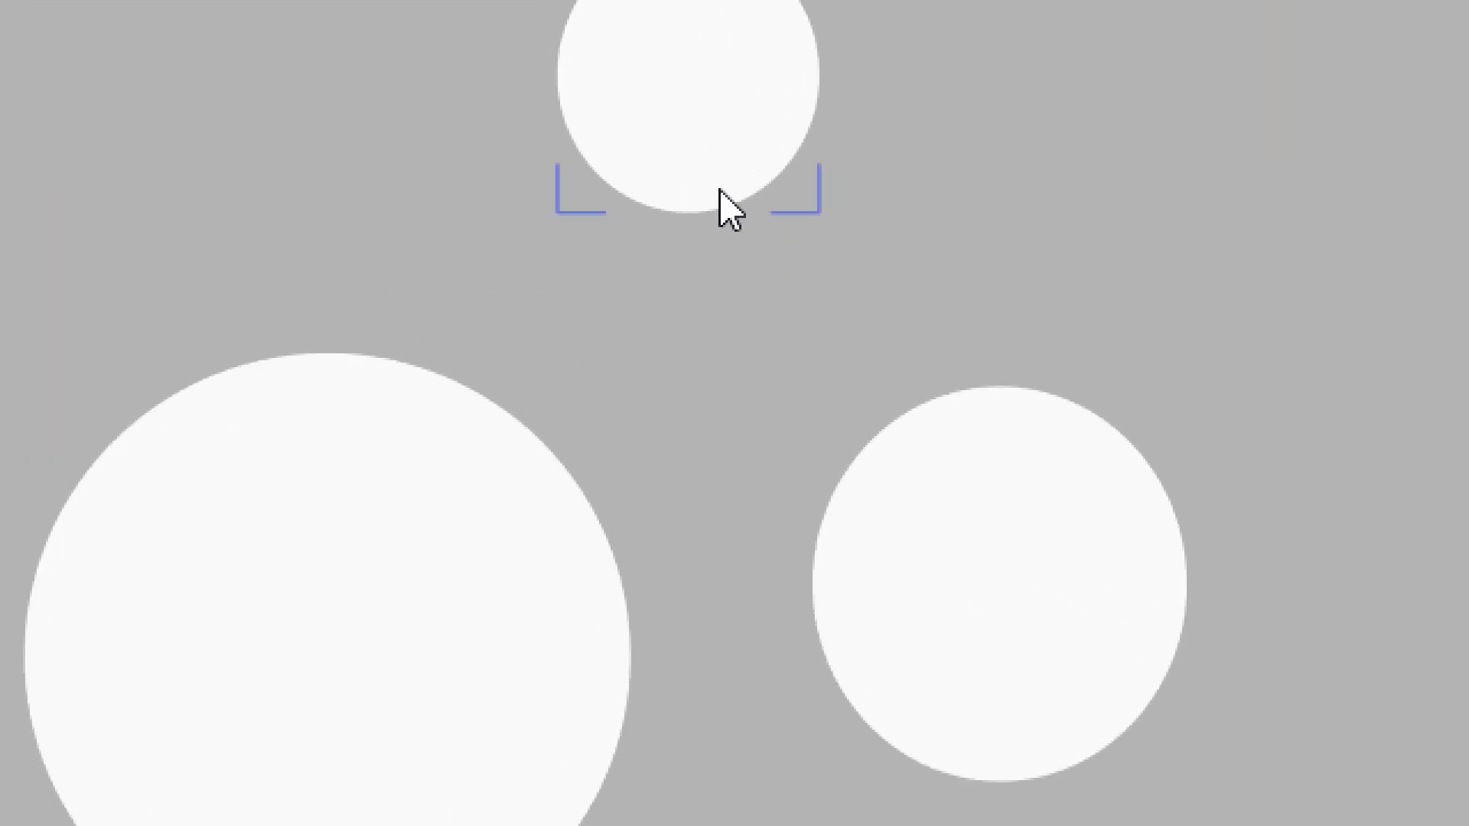
click(719, 190)
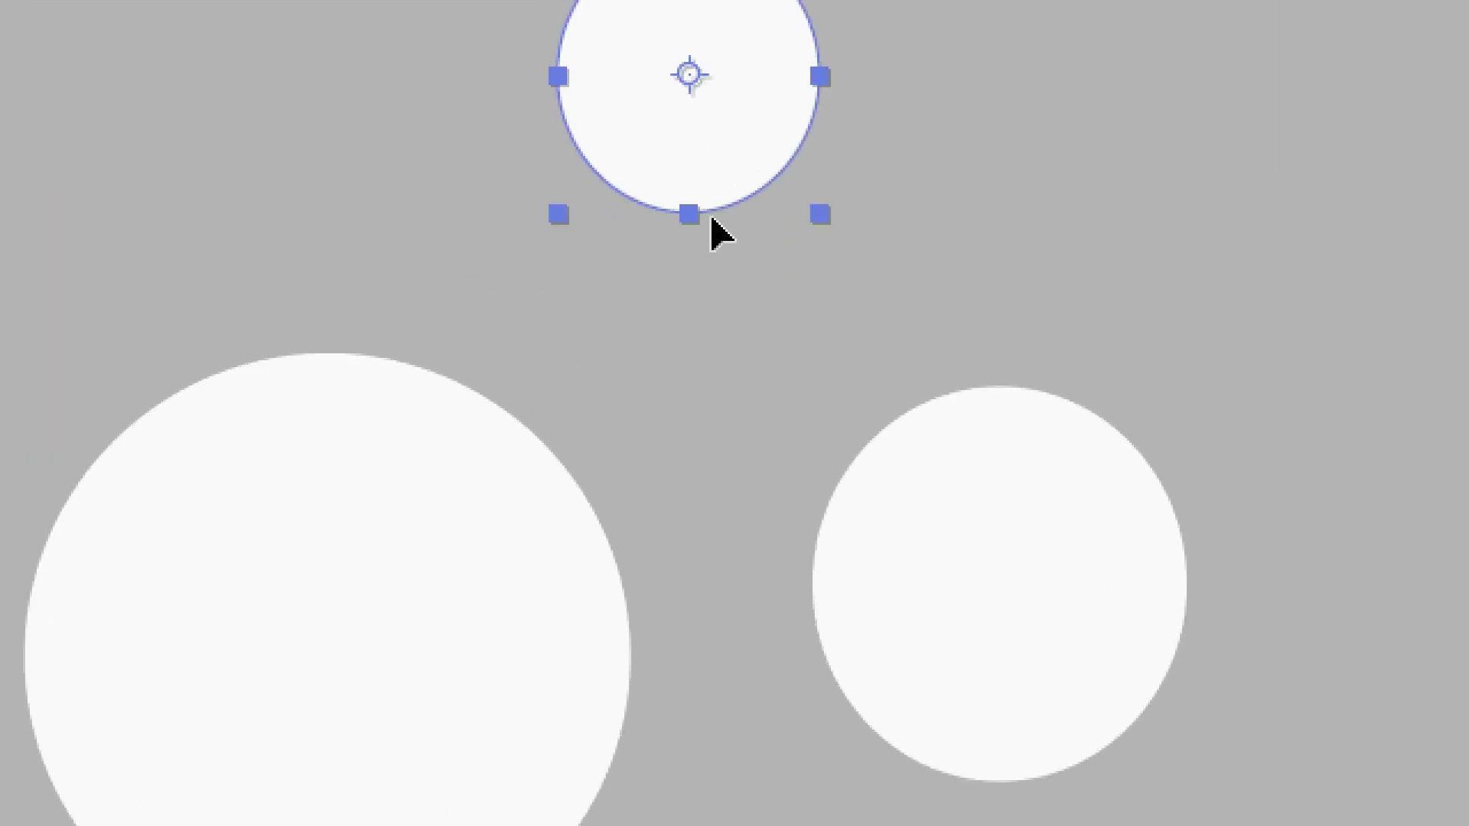
drag(712, 219, 707, 421)
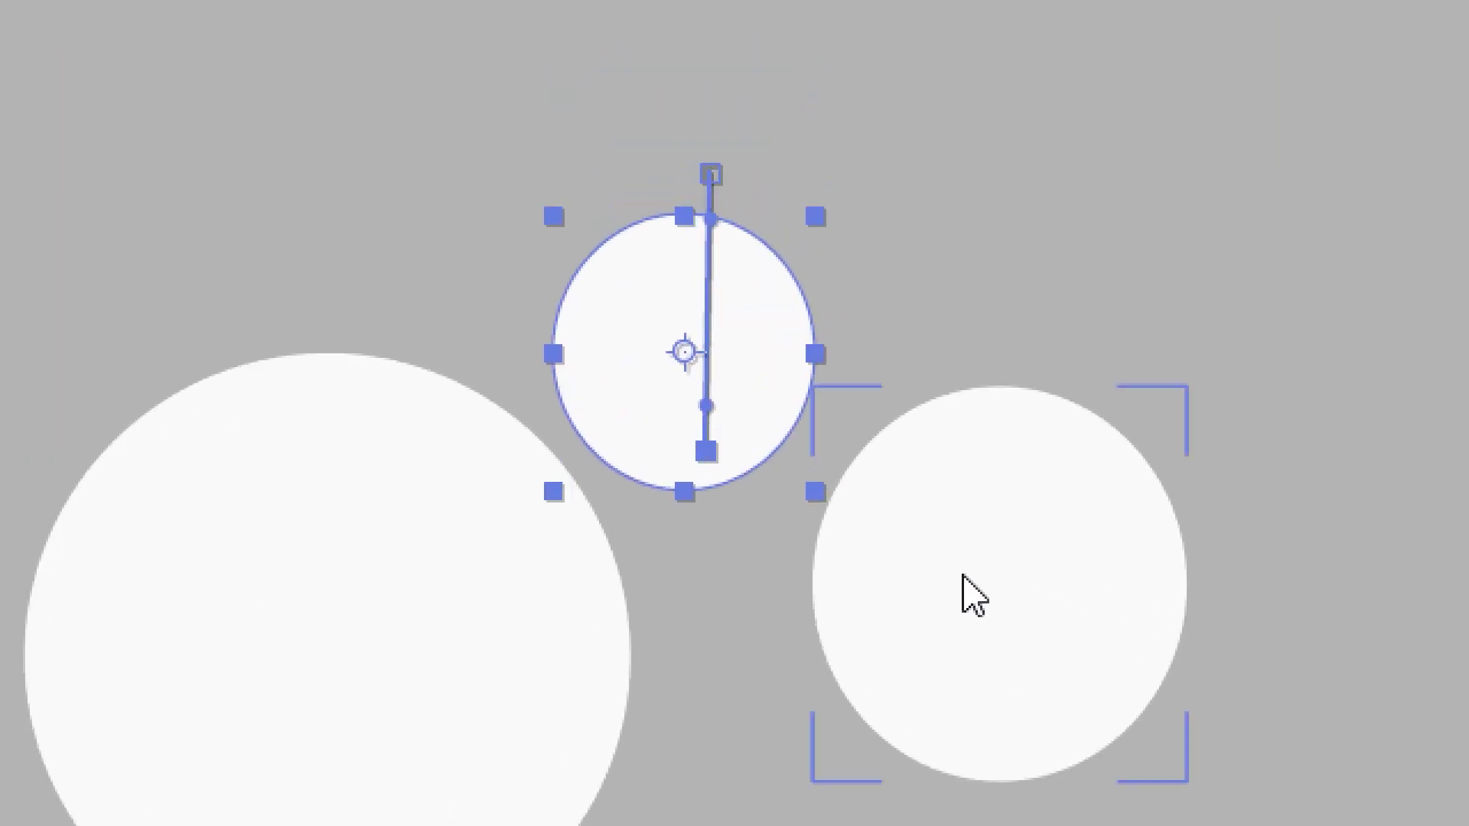
drag(971, 594, 750, 511)
click(580, 623)
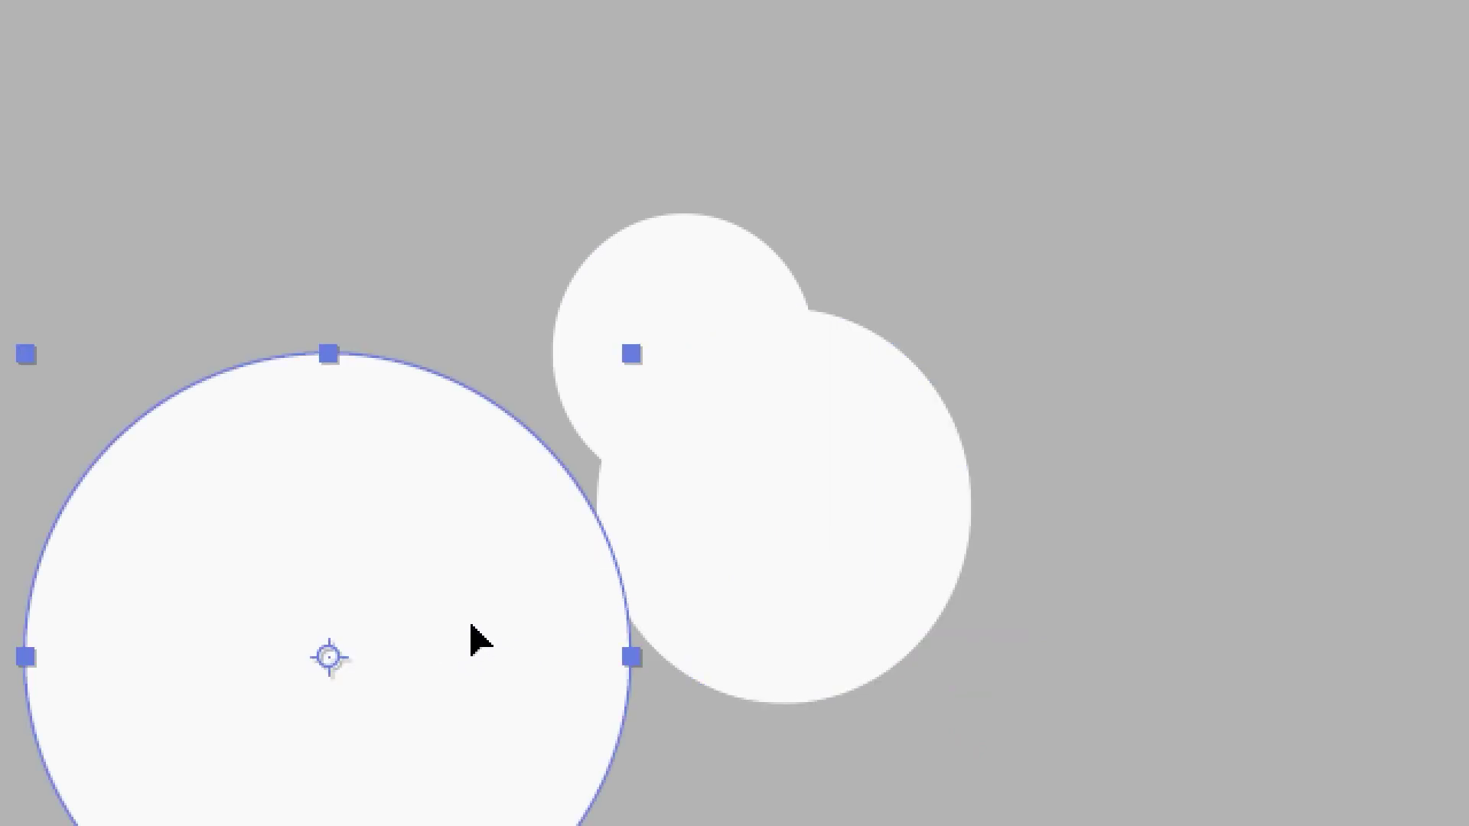
drag(475, 639, 700, 530)
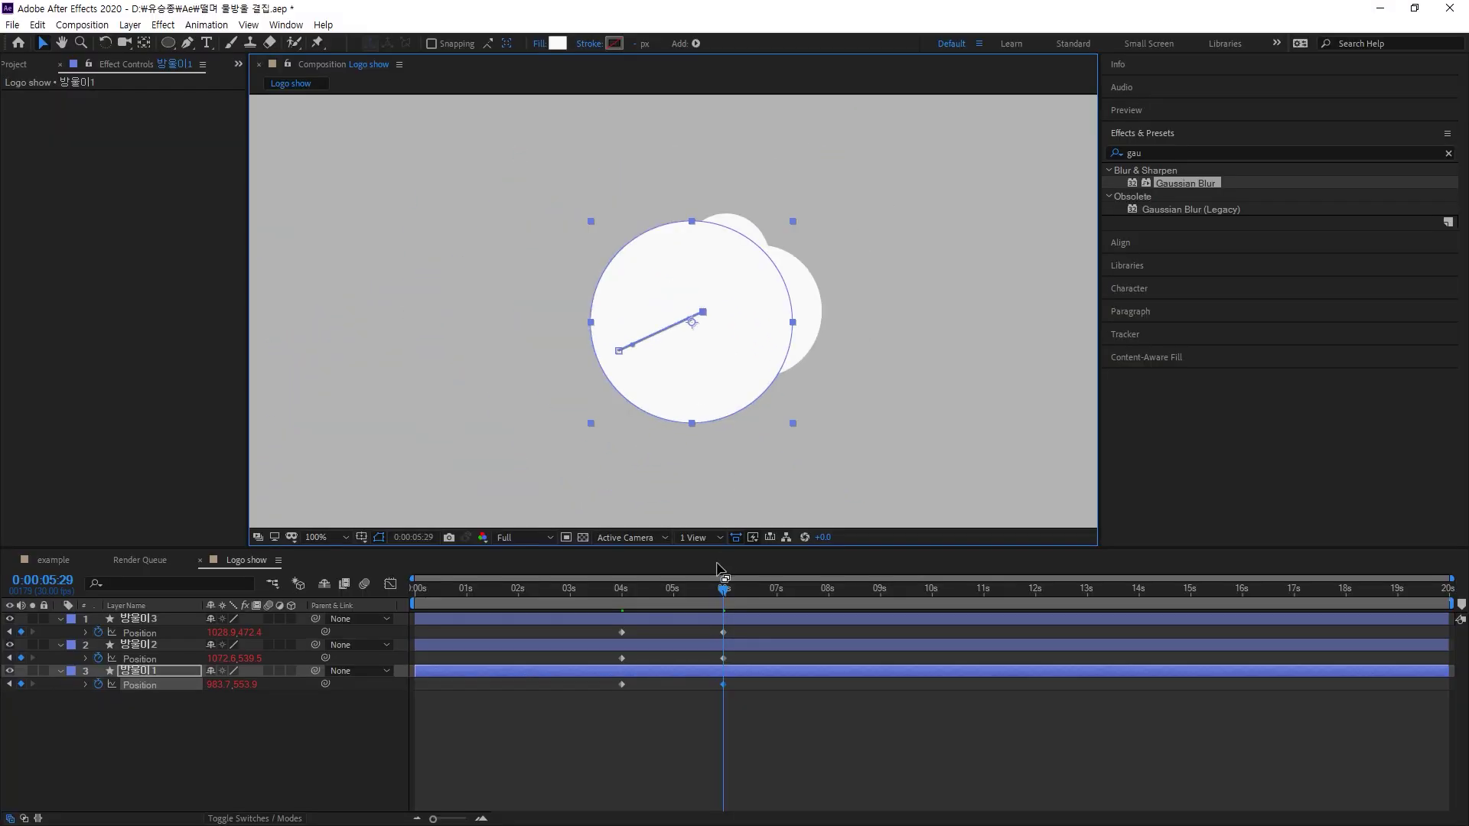
Preview the circles gathering together from the start of the composition and save the project
drag(717, 591, 406, 612)
key(space)
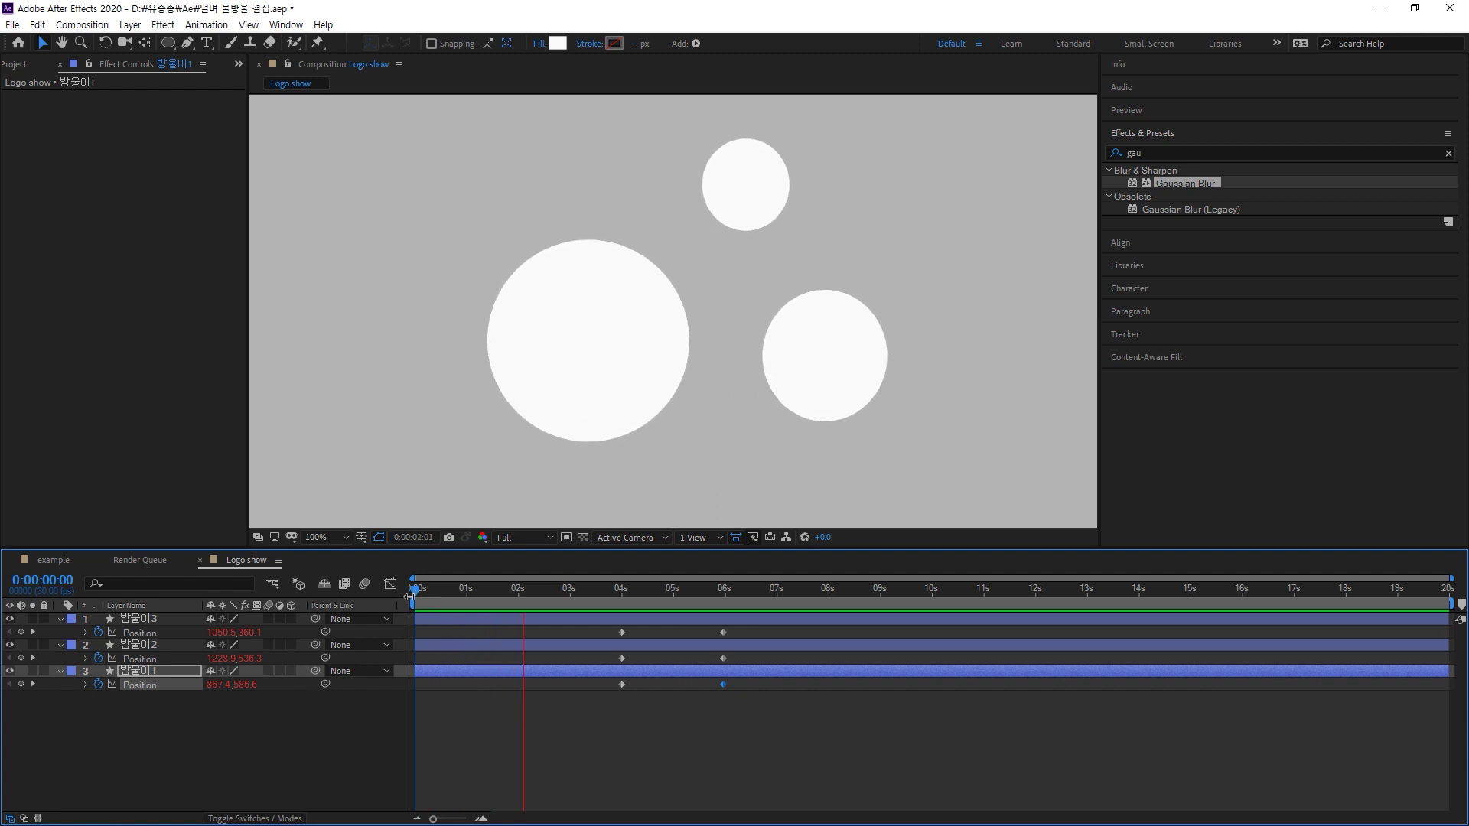
key(space)
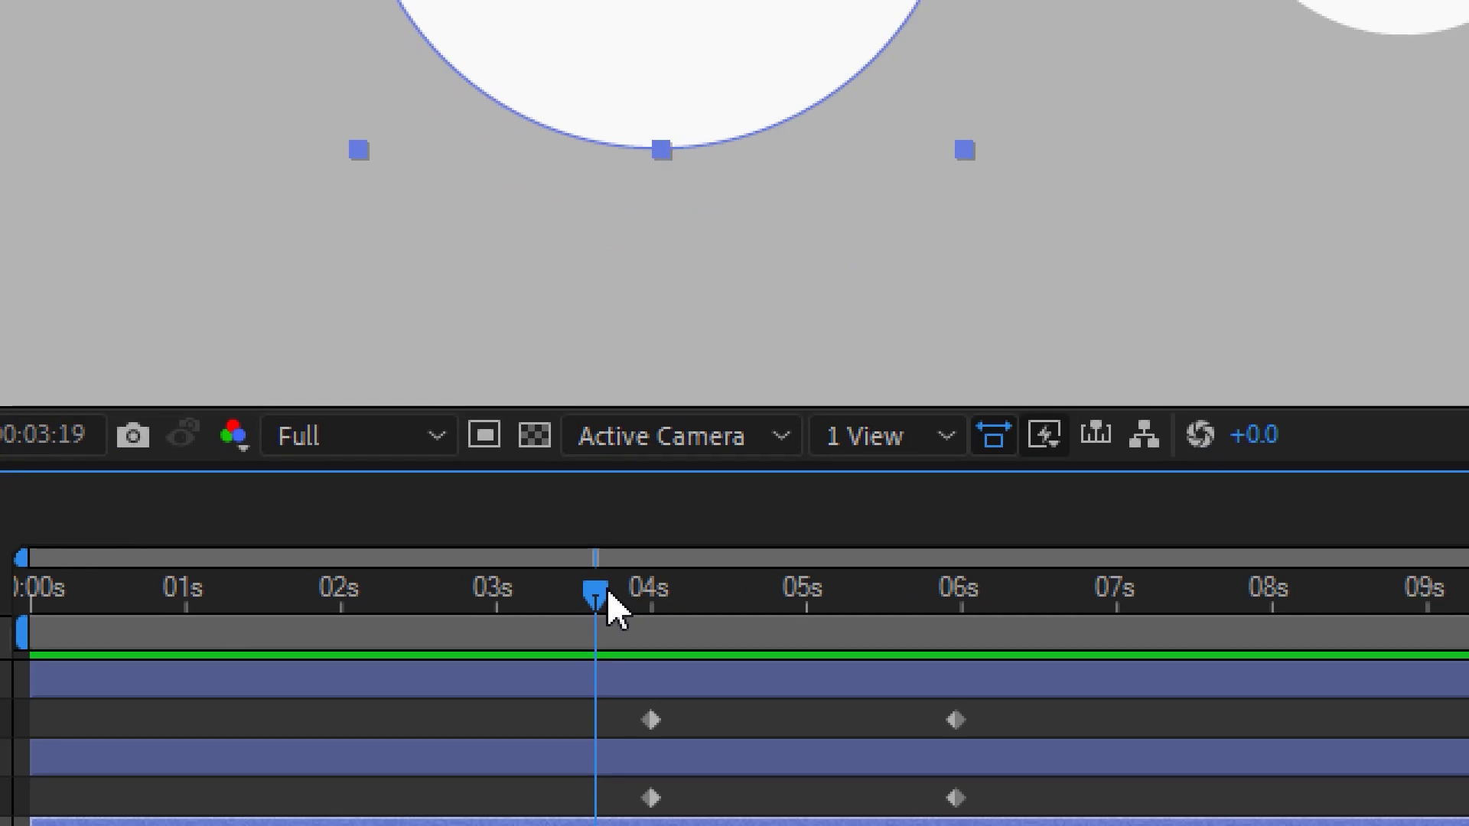
drag(600, 600, 707, 589)
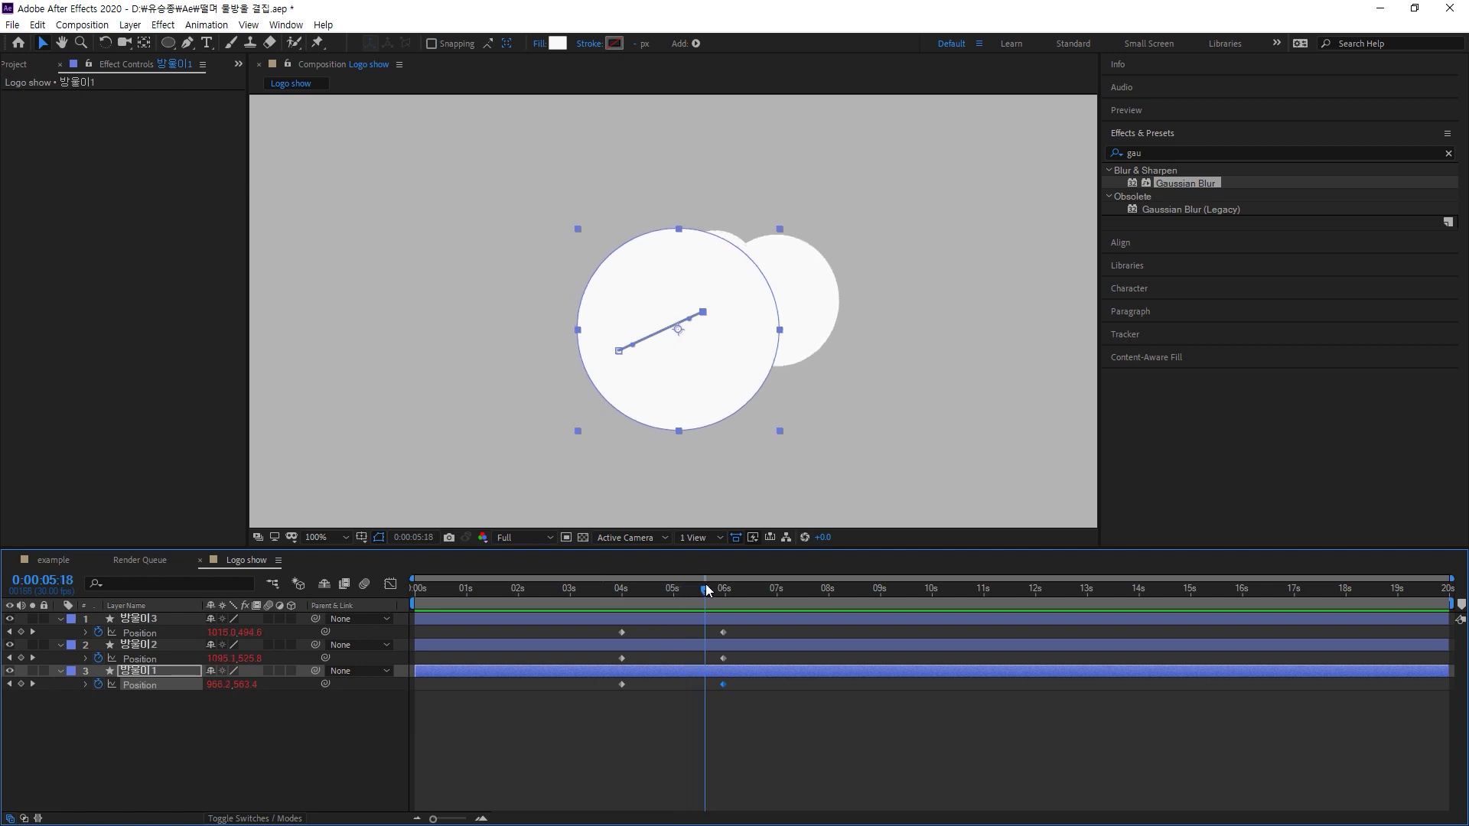
key(ctrl+s)
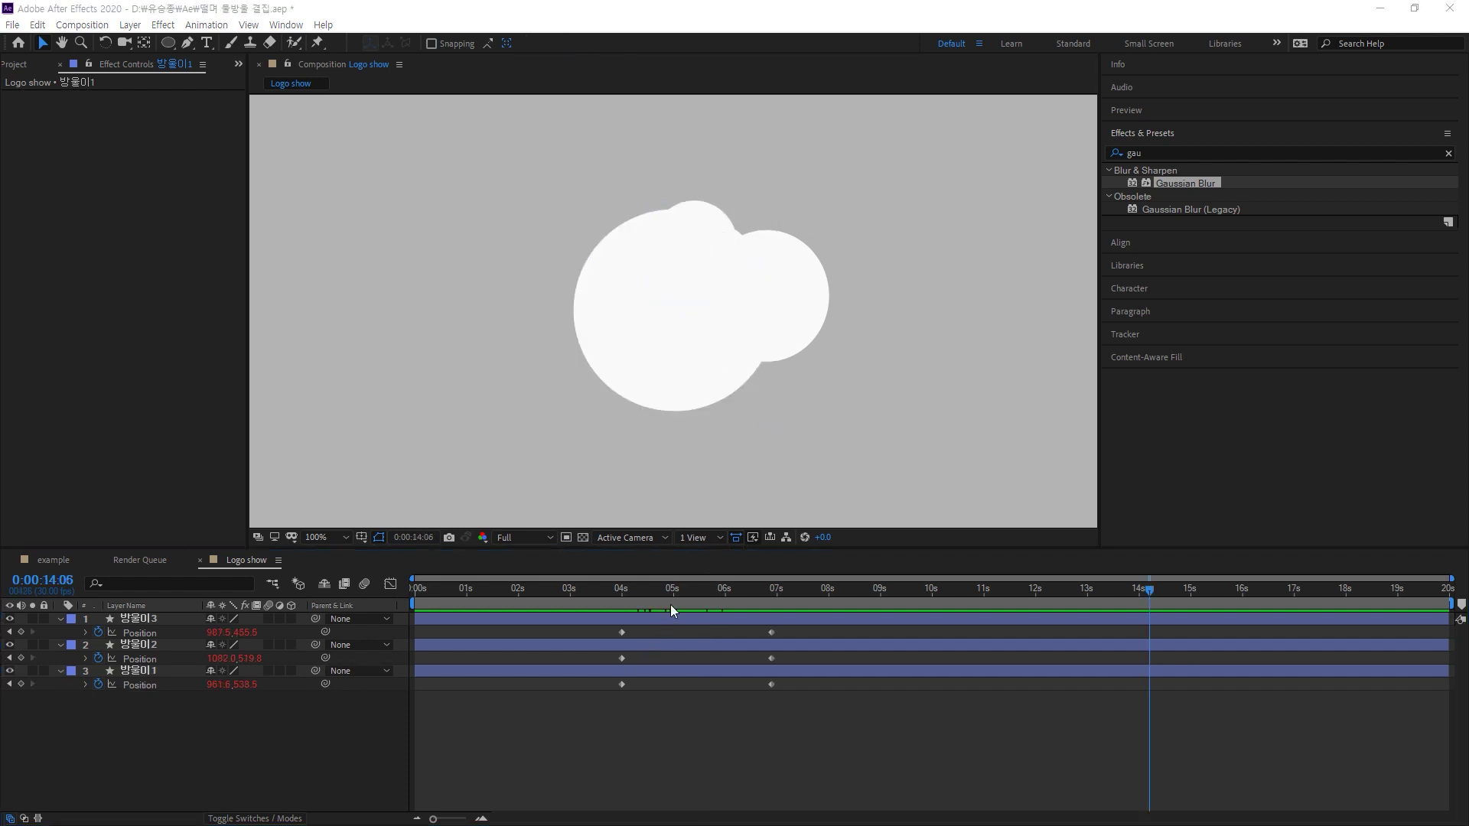
Scrub through the composition to 0:00:12:27 to review how the gathered circles wiggle
click(669, 573)
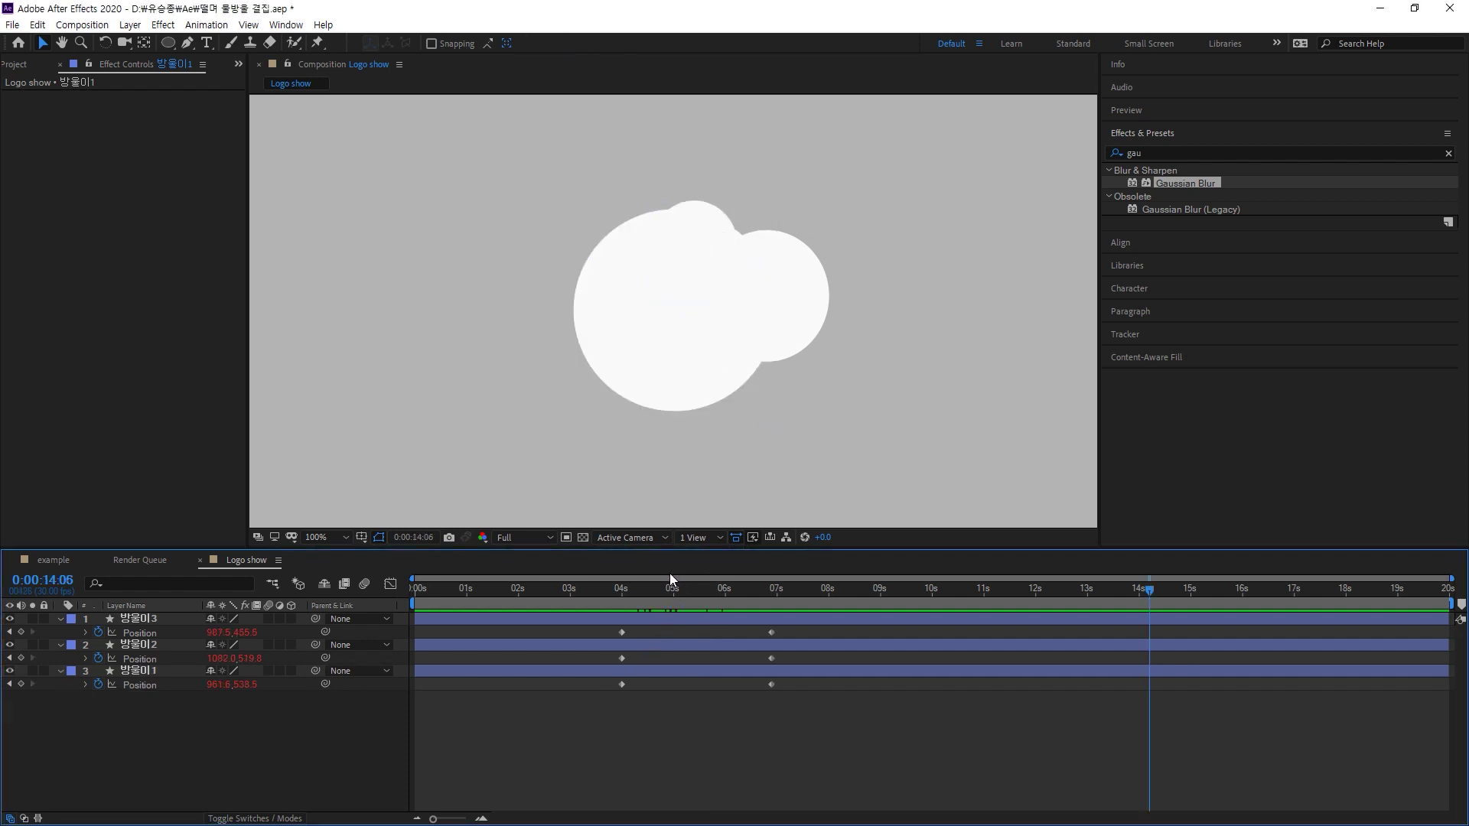
drag(512, 580, 1082, 616)
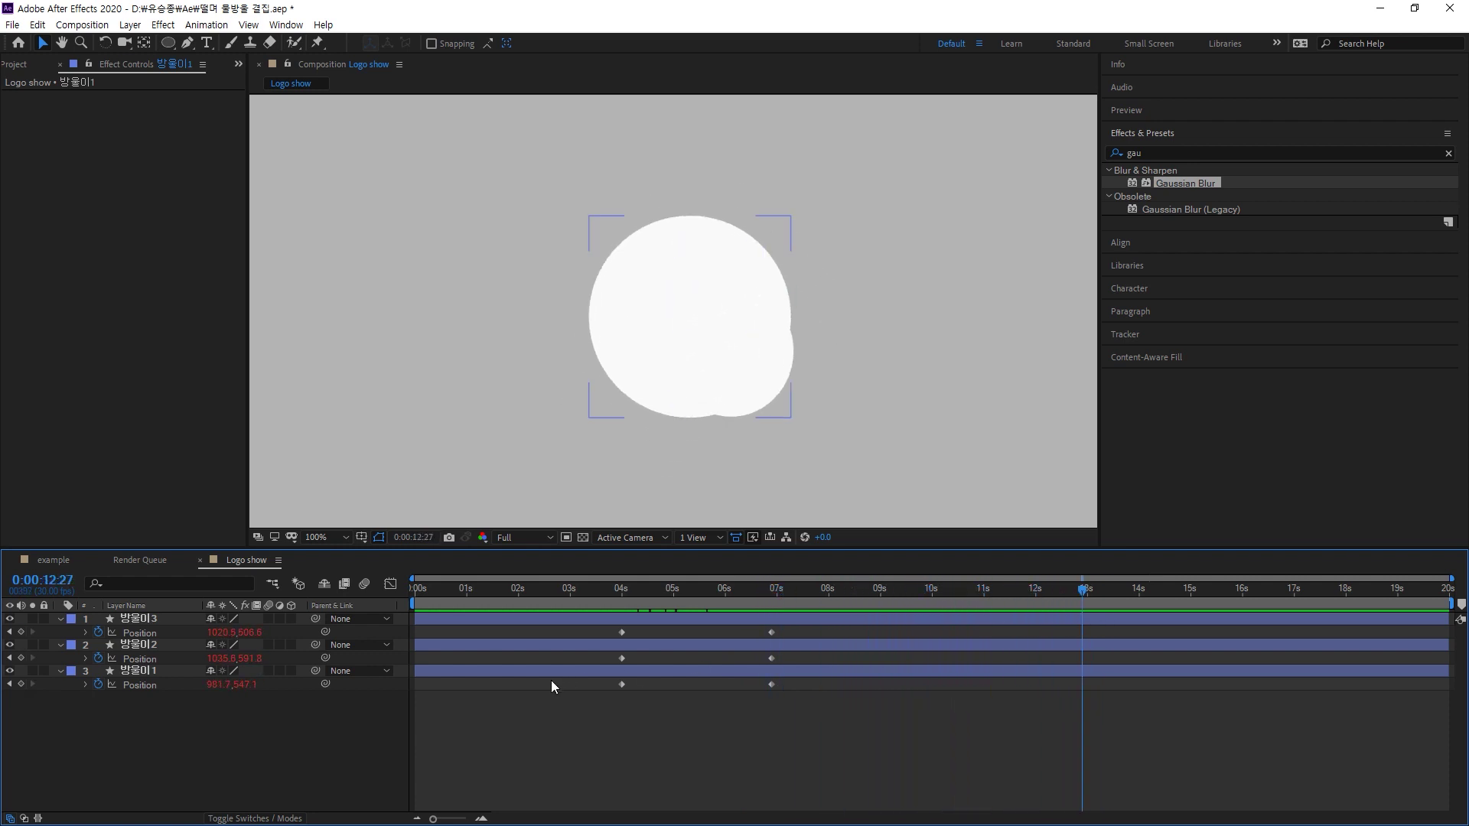
click(257, 741)
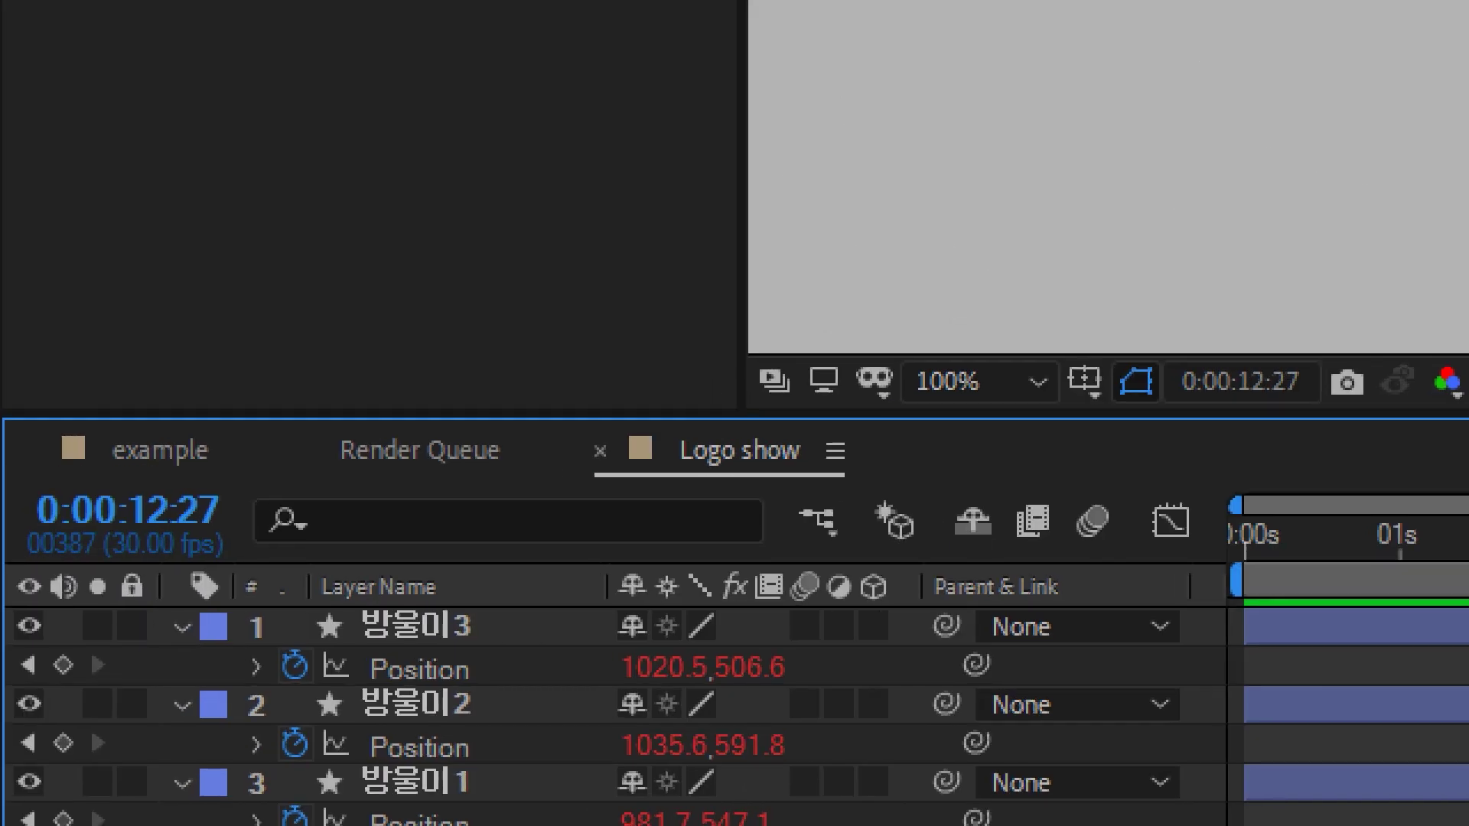
Create a new adjustment layer above the 방울이3 layer in the Logo show composition
click(423, 639)
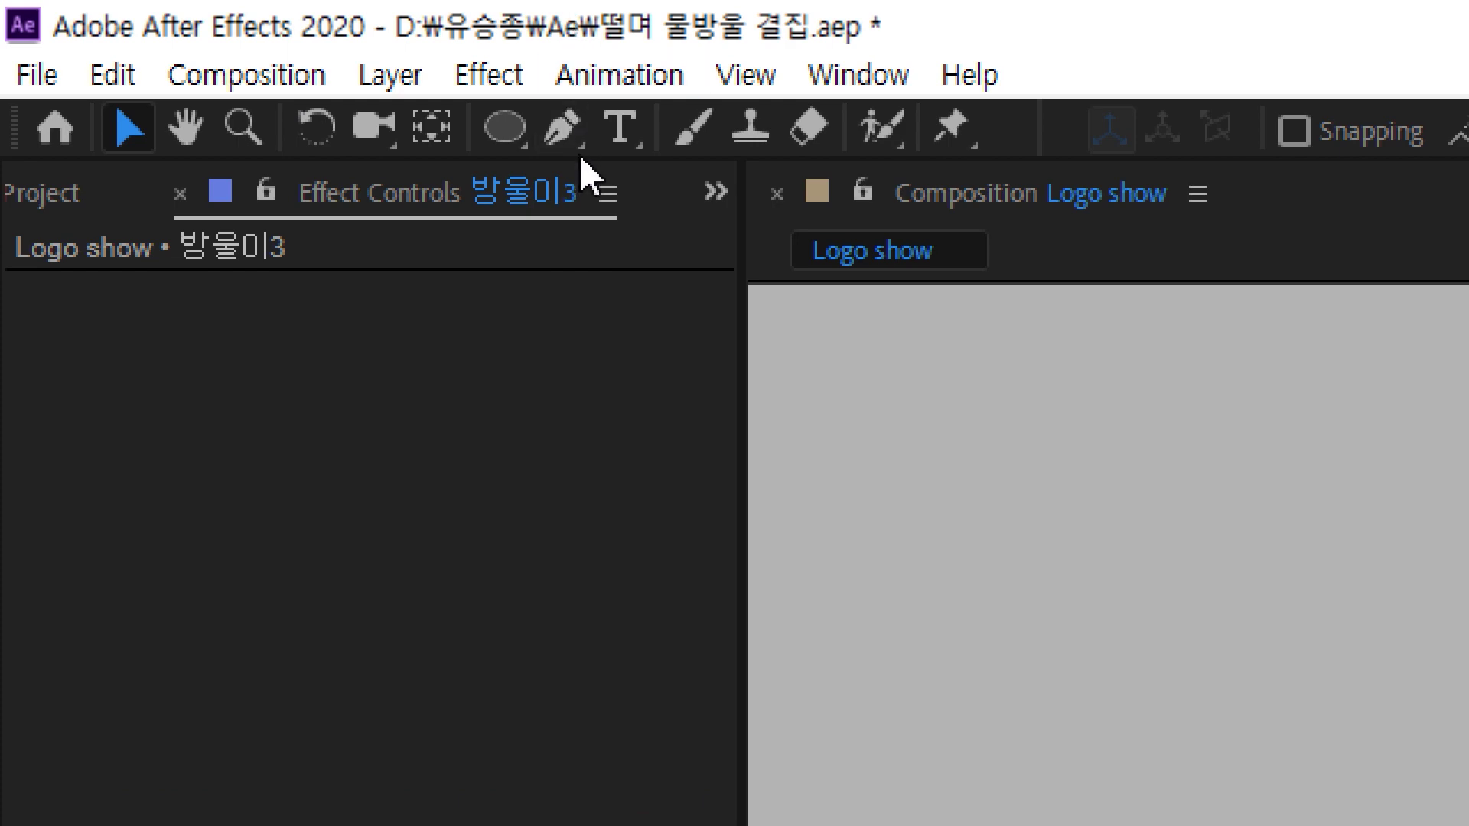
click(381, 81)
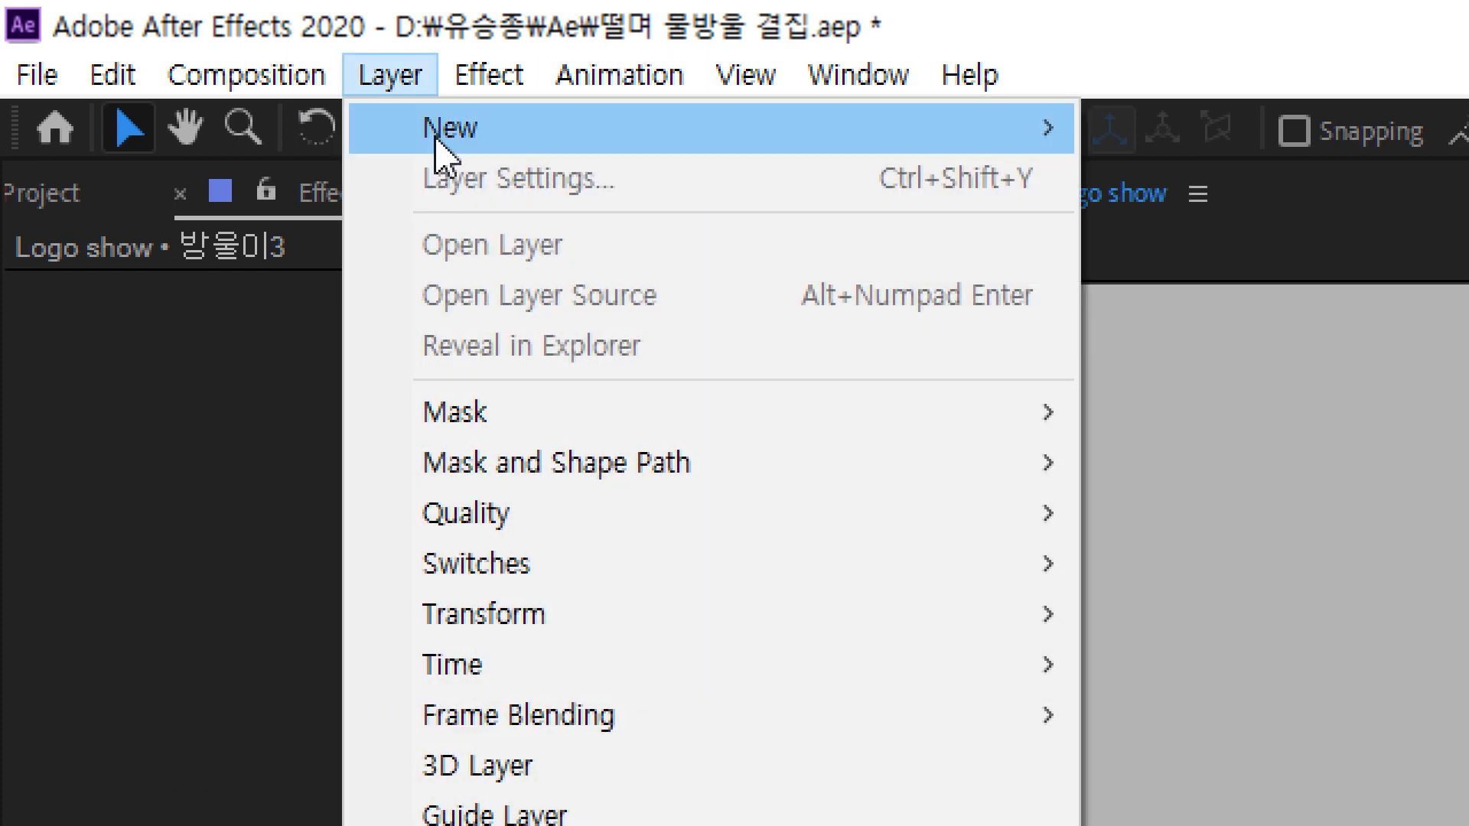
mouse_move(446, 136)
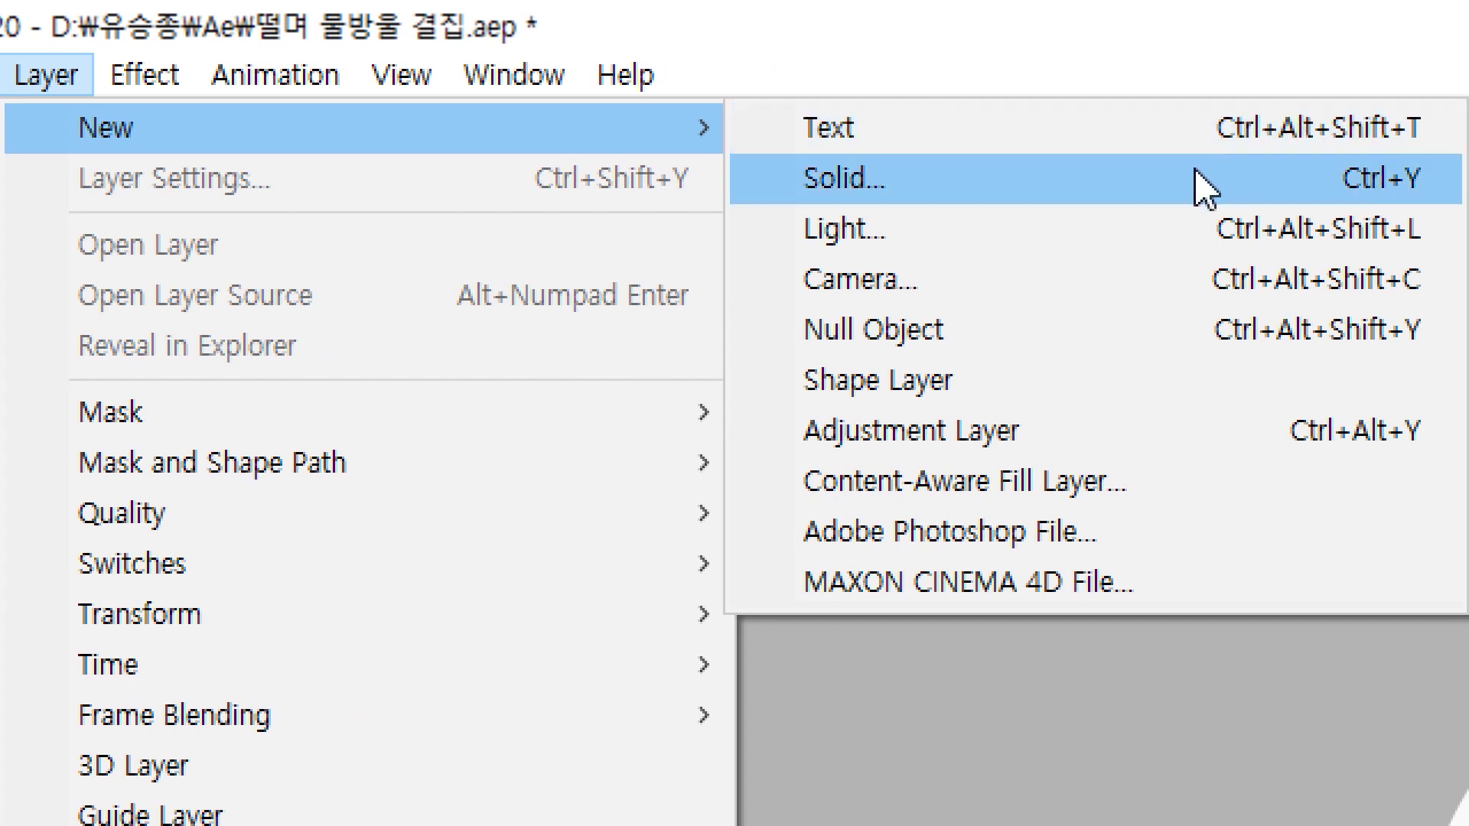
click(1069, 453)
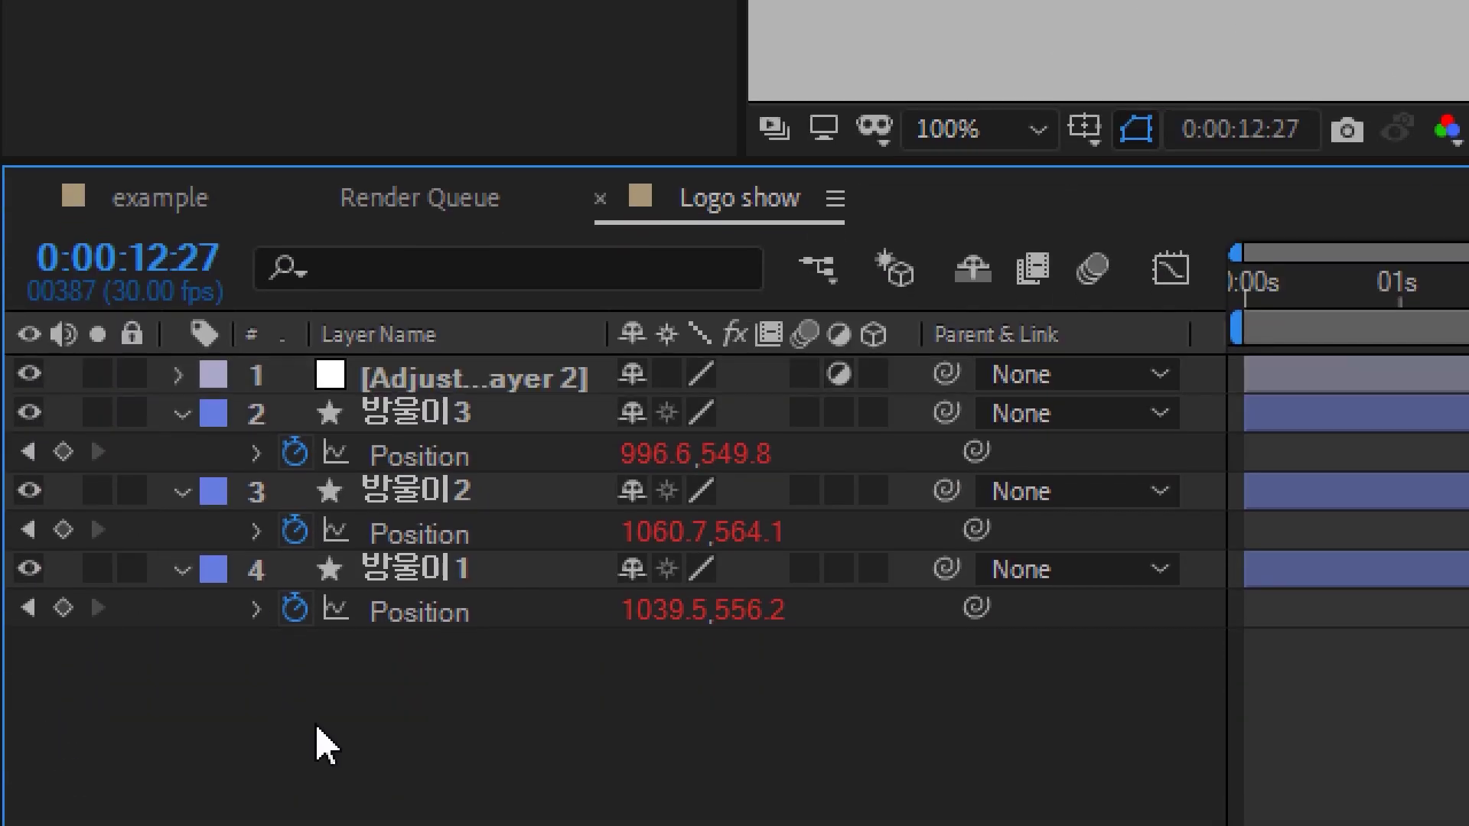
Collapse the keyframed Position properties of all layers and deselect them
key(ctrl+a)
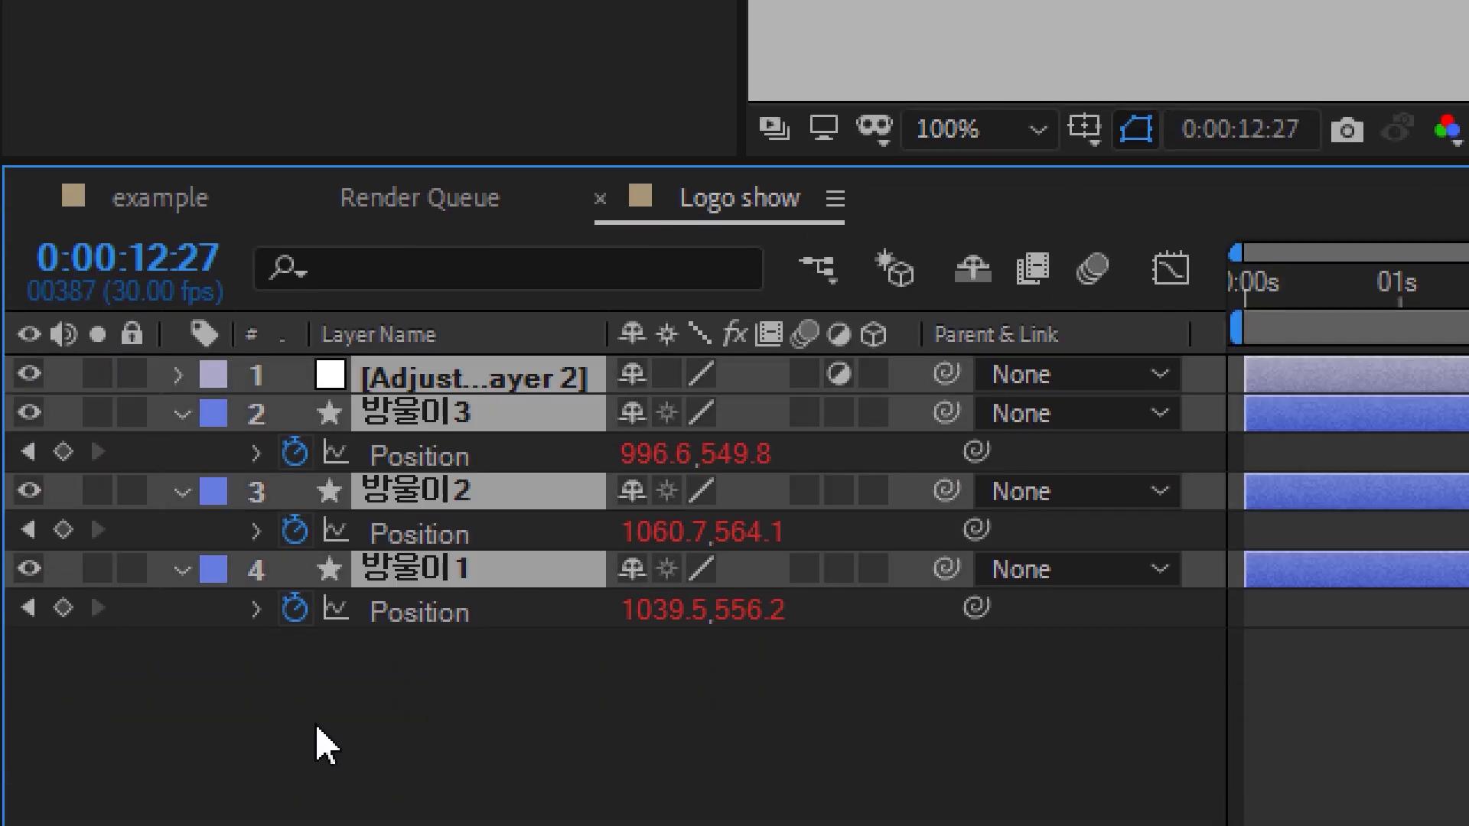
key(u)
click(279, 682)
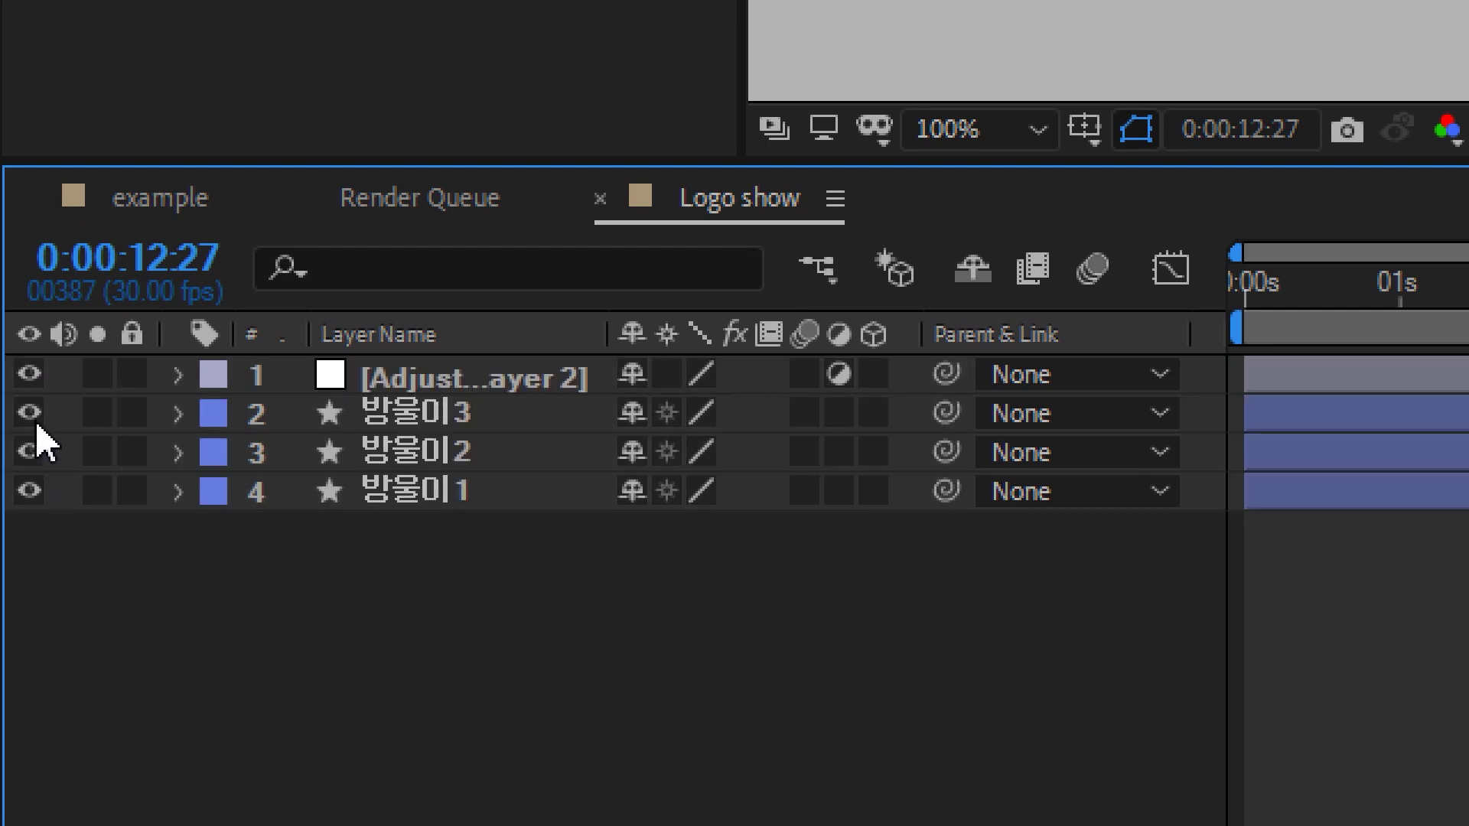
Hide the three 방울이 circle layers to view the selected adjustment layer alone and show them again
drag(36, 426, 33, 492)
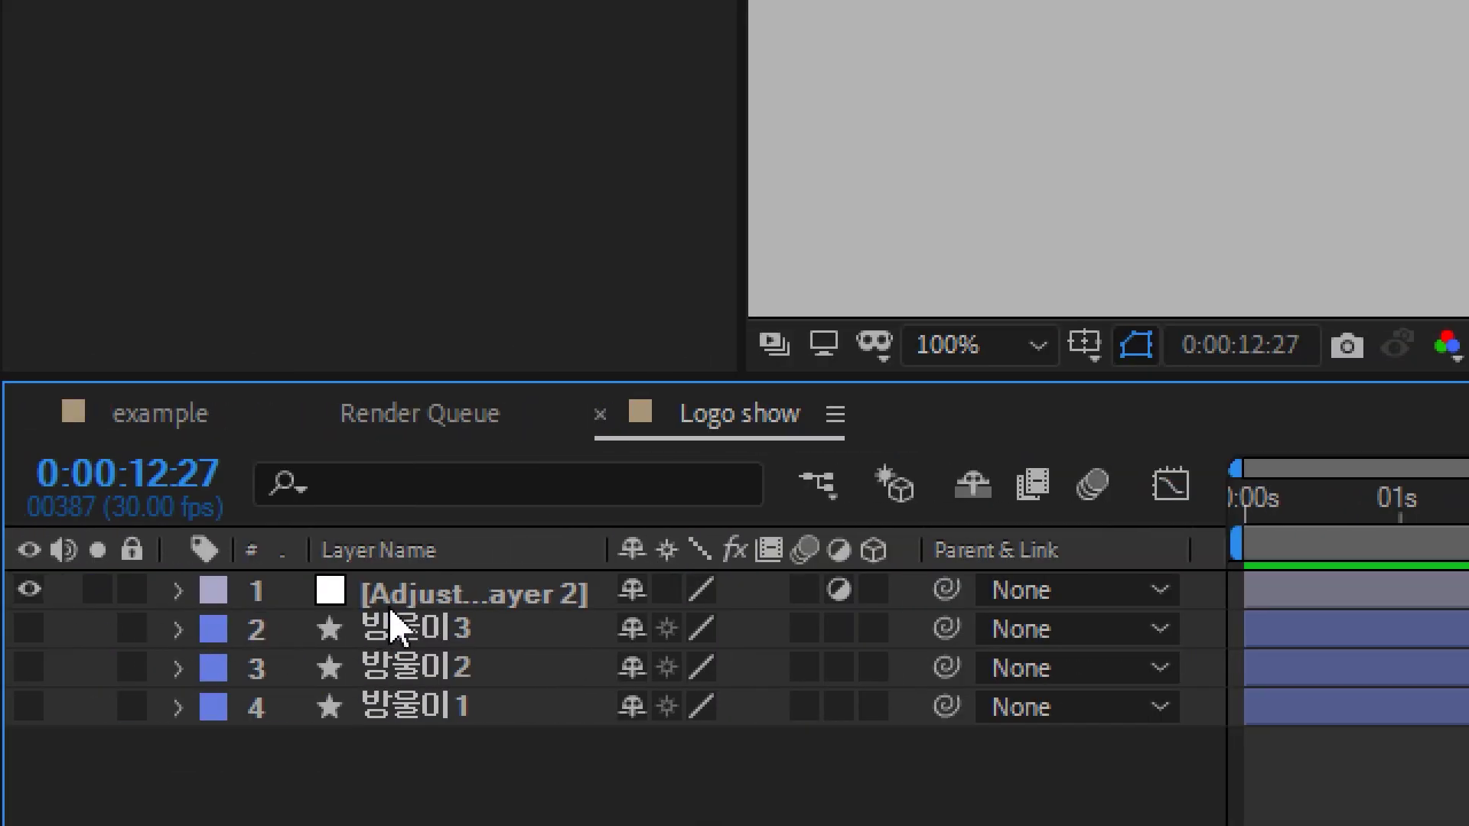
click(406, 606)
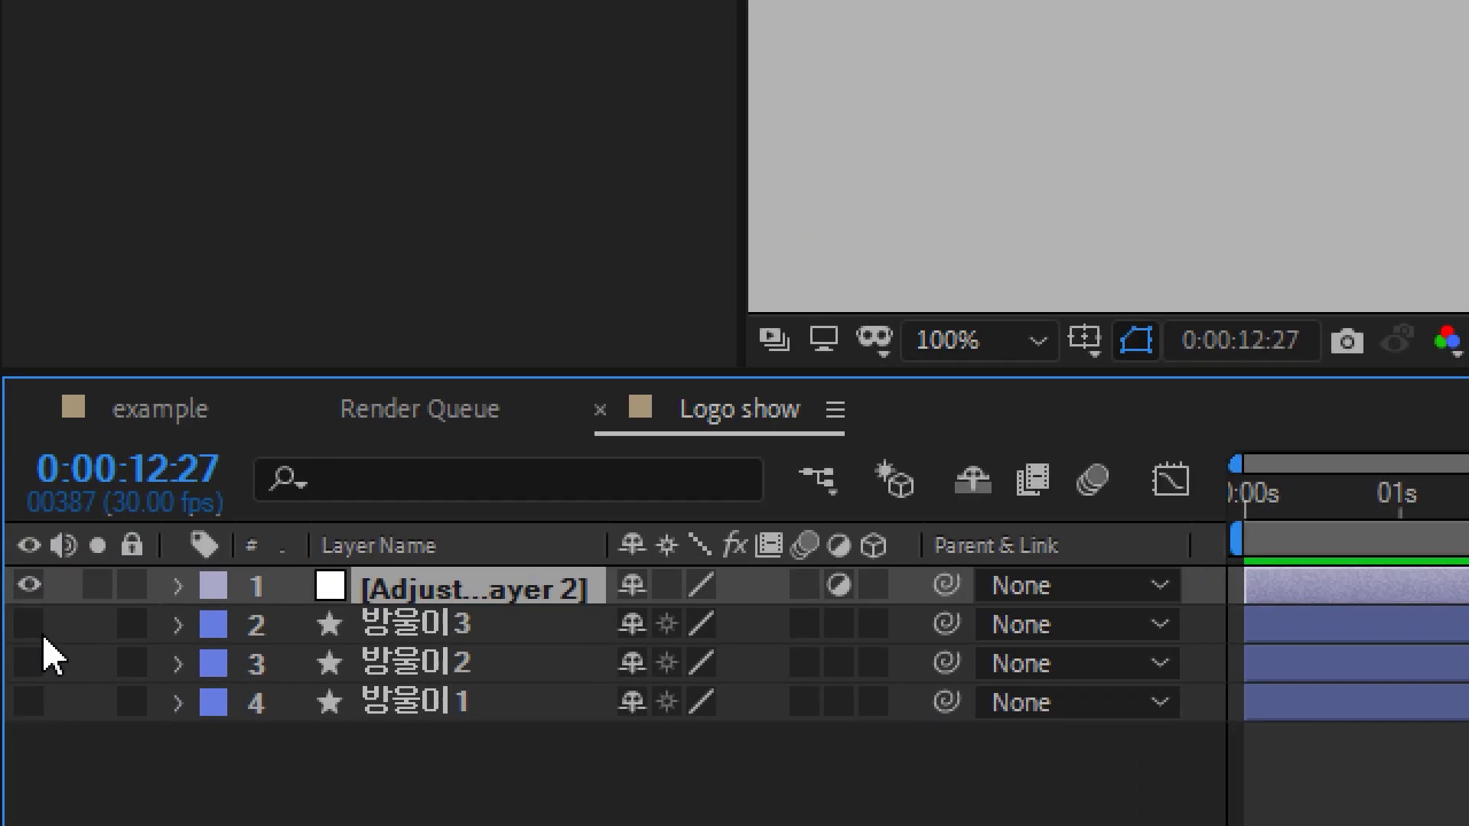
drag(29, 624, 34, 698)
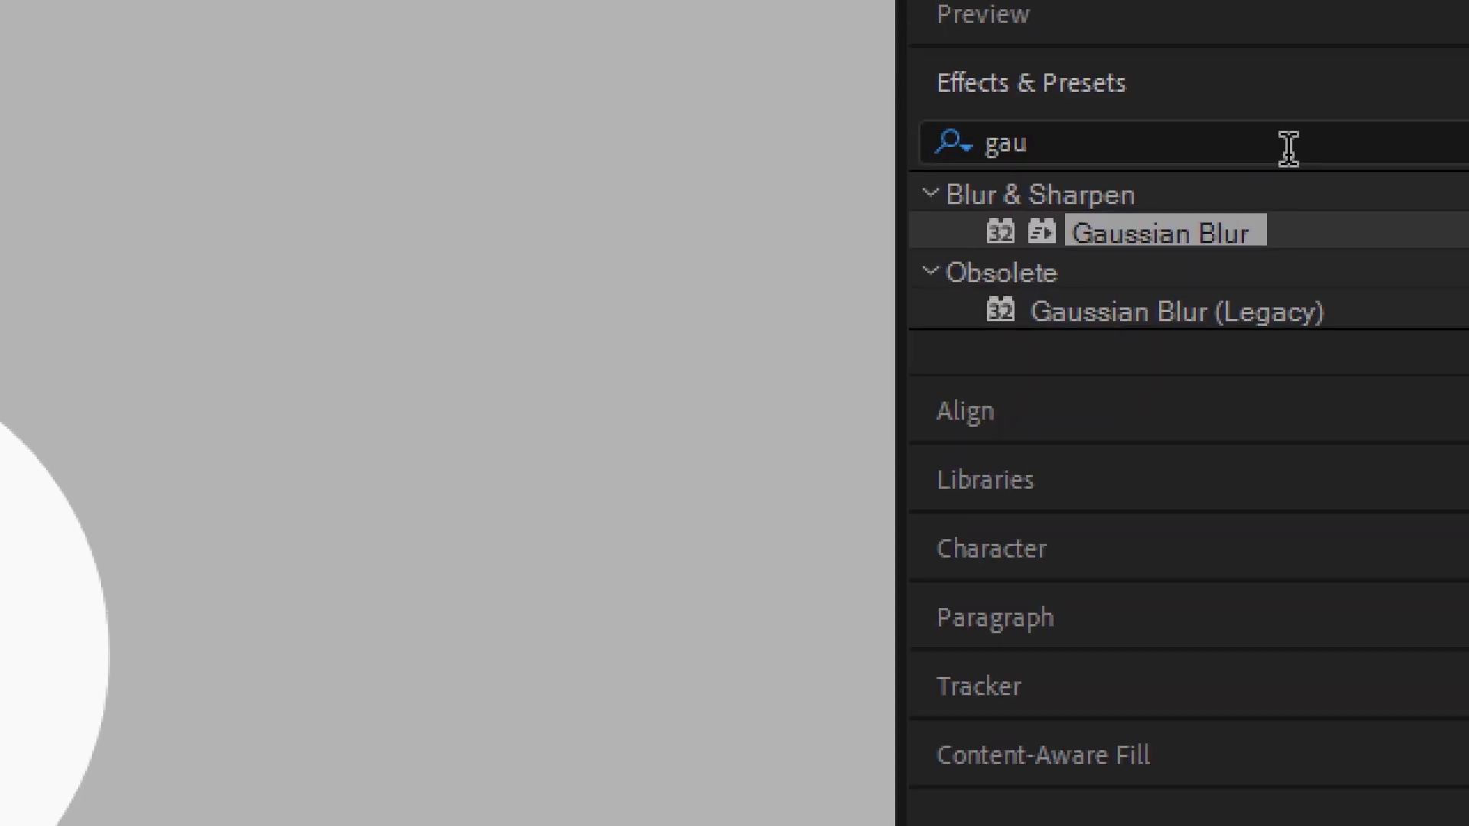
Apply the Gaussian Blur effect to the adjustment layer above the circle layers
click(1235, 154)
drag(1286, 145, 851, 145)
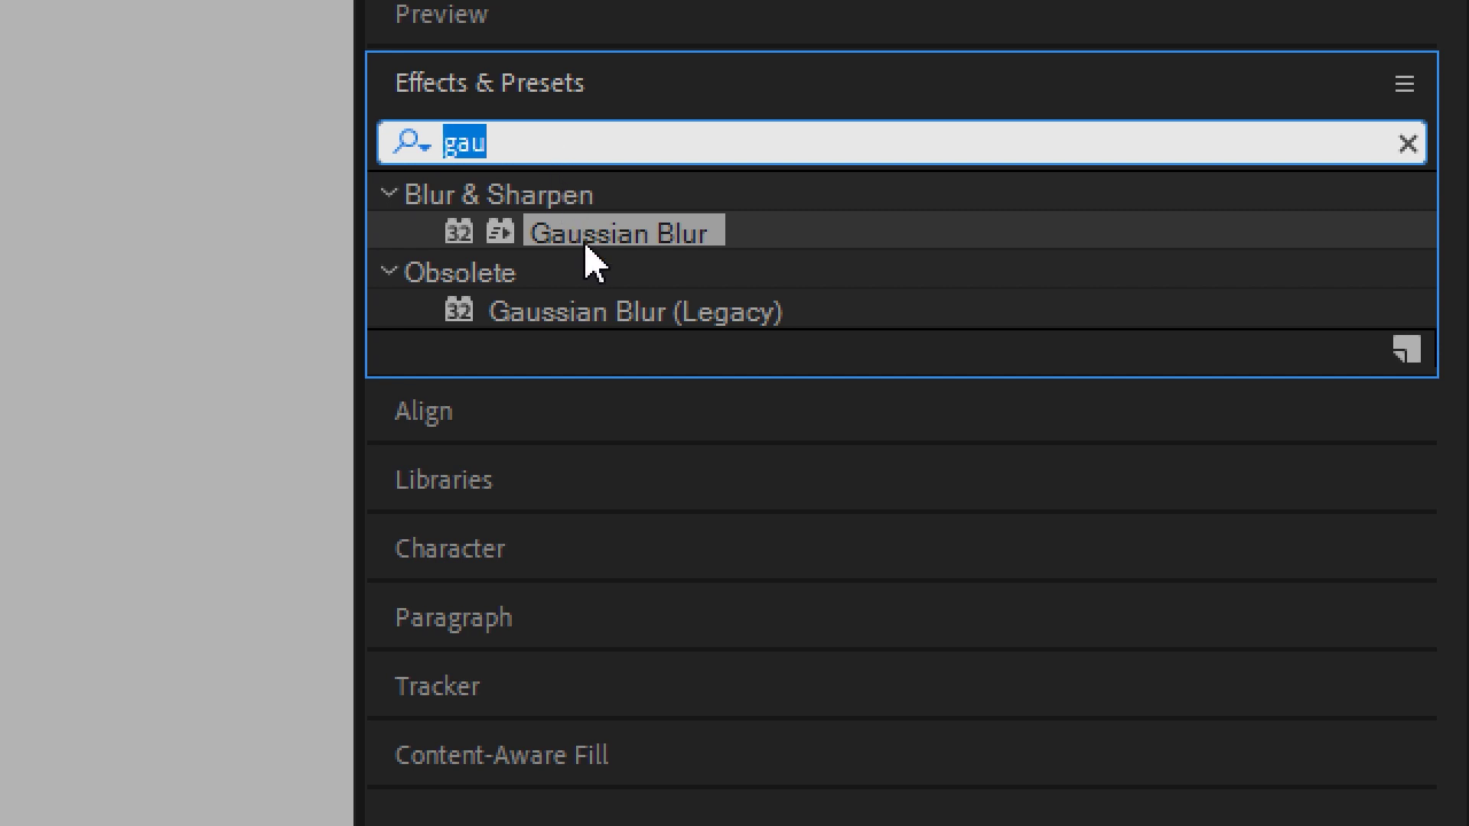
drag(586, 245, 588, 245)
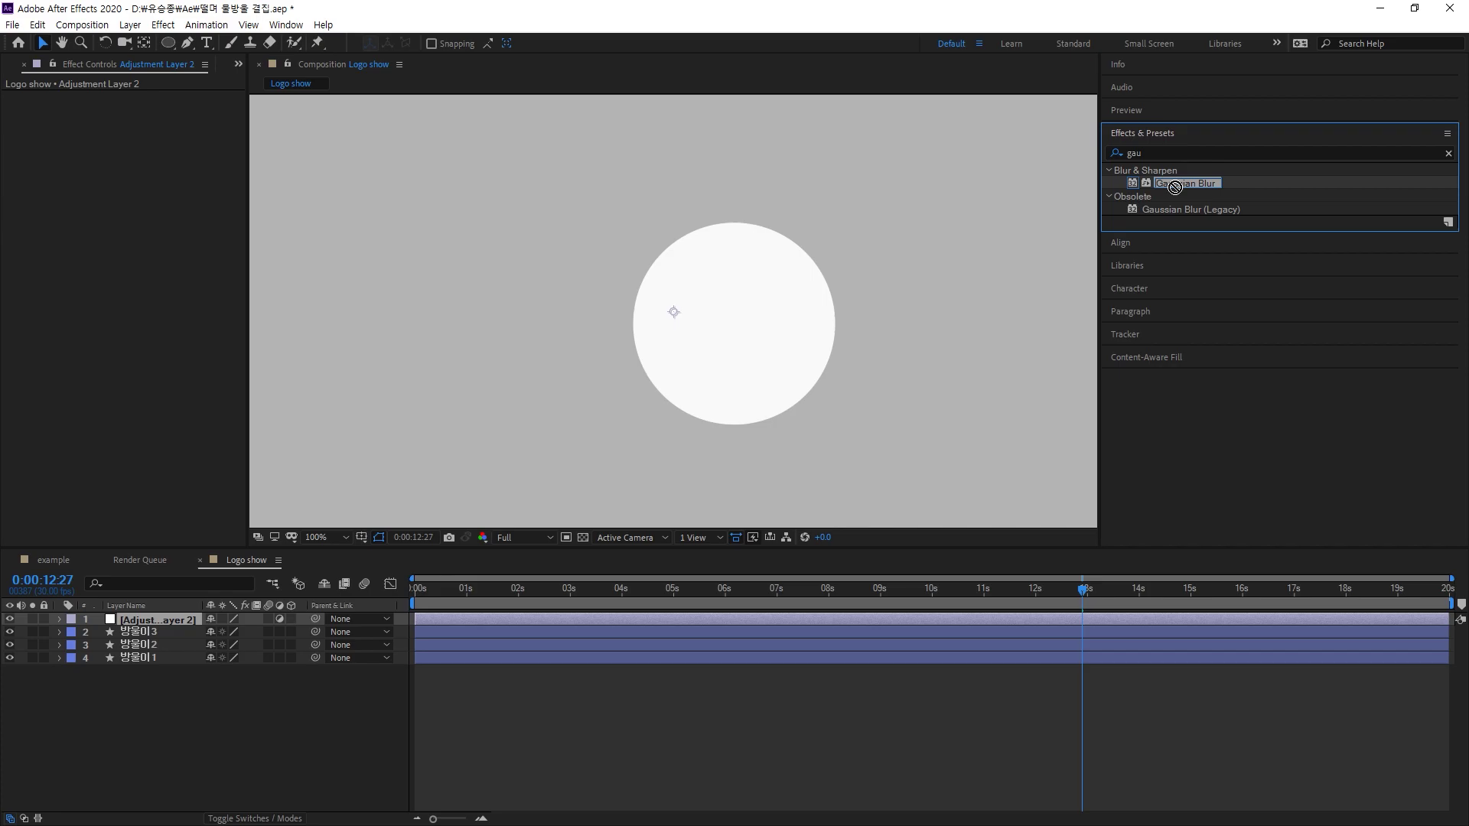
drag(1175, 187, 127, 643)
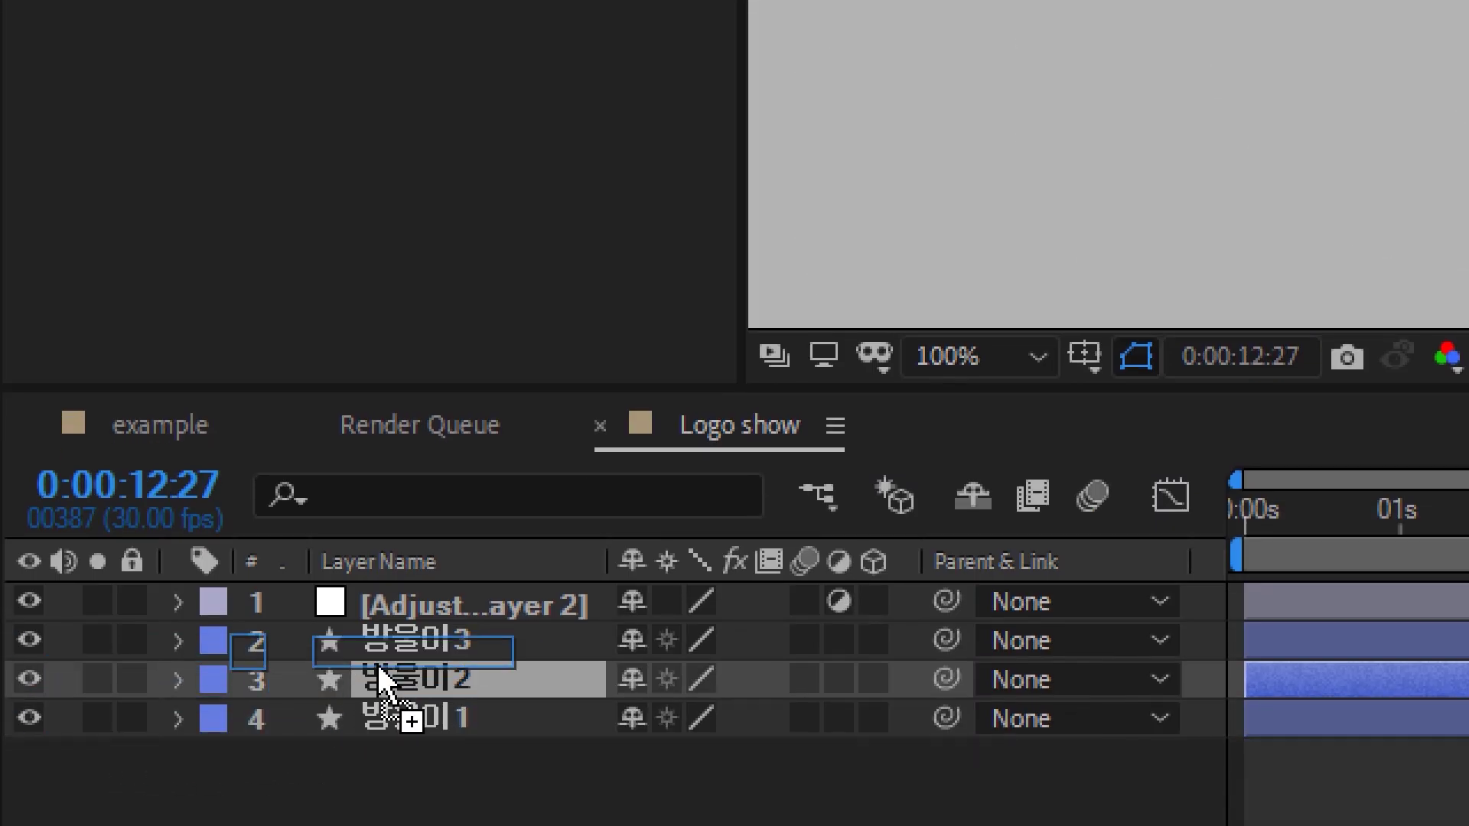
drag(383, 677, 433, 614)
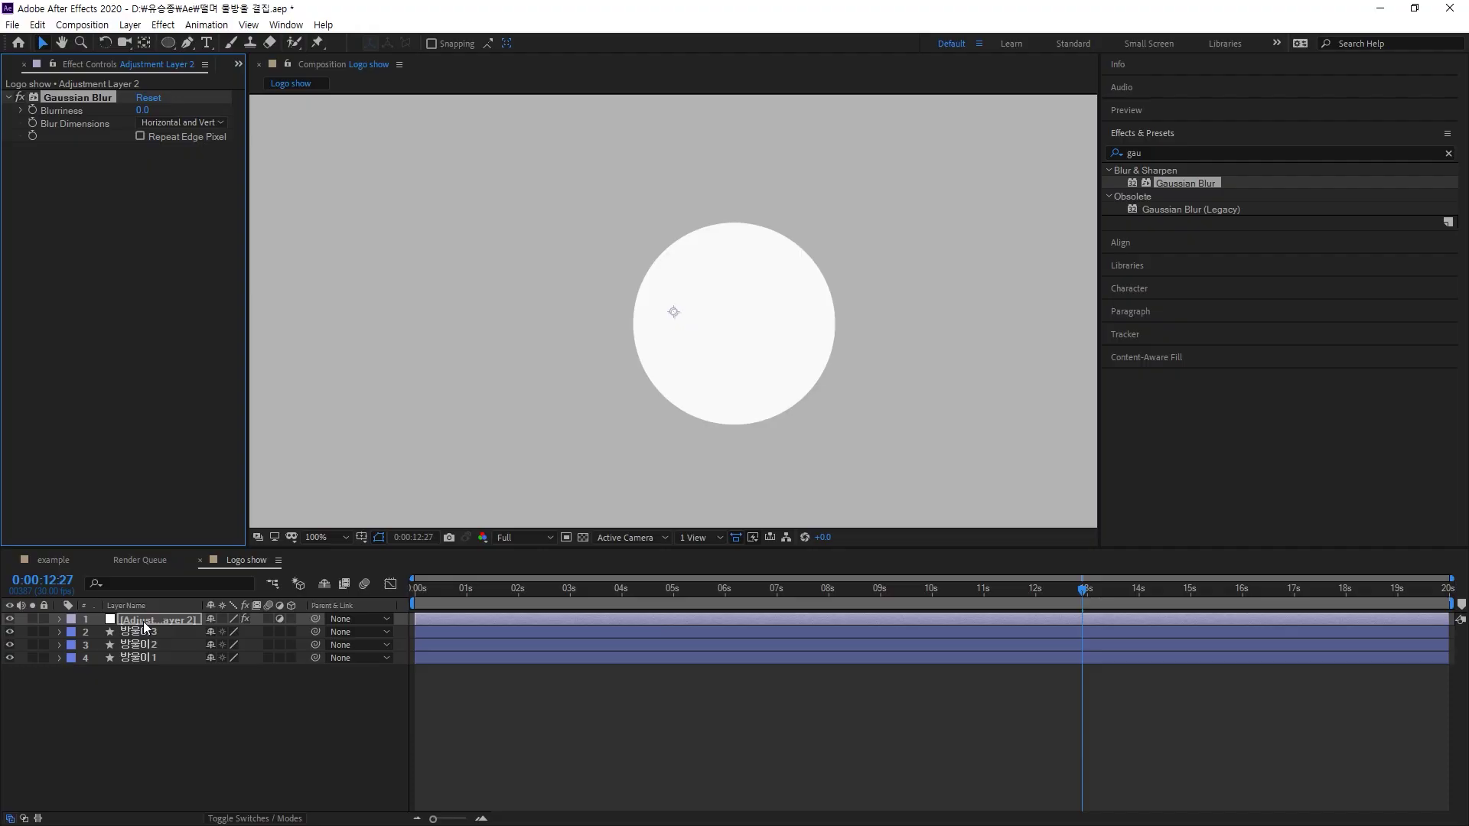
Move to 0:00:07:12, where the circles overlap, and set the Gaussian Blur's Blurriness to 40 with horizontal and vertical blur dimensions
drag(1081, 593, 813, 606)
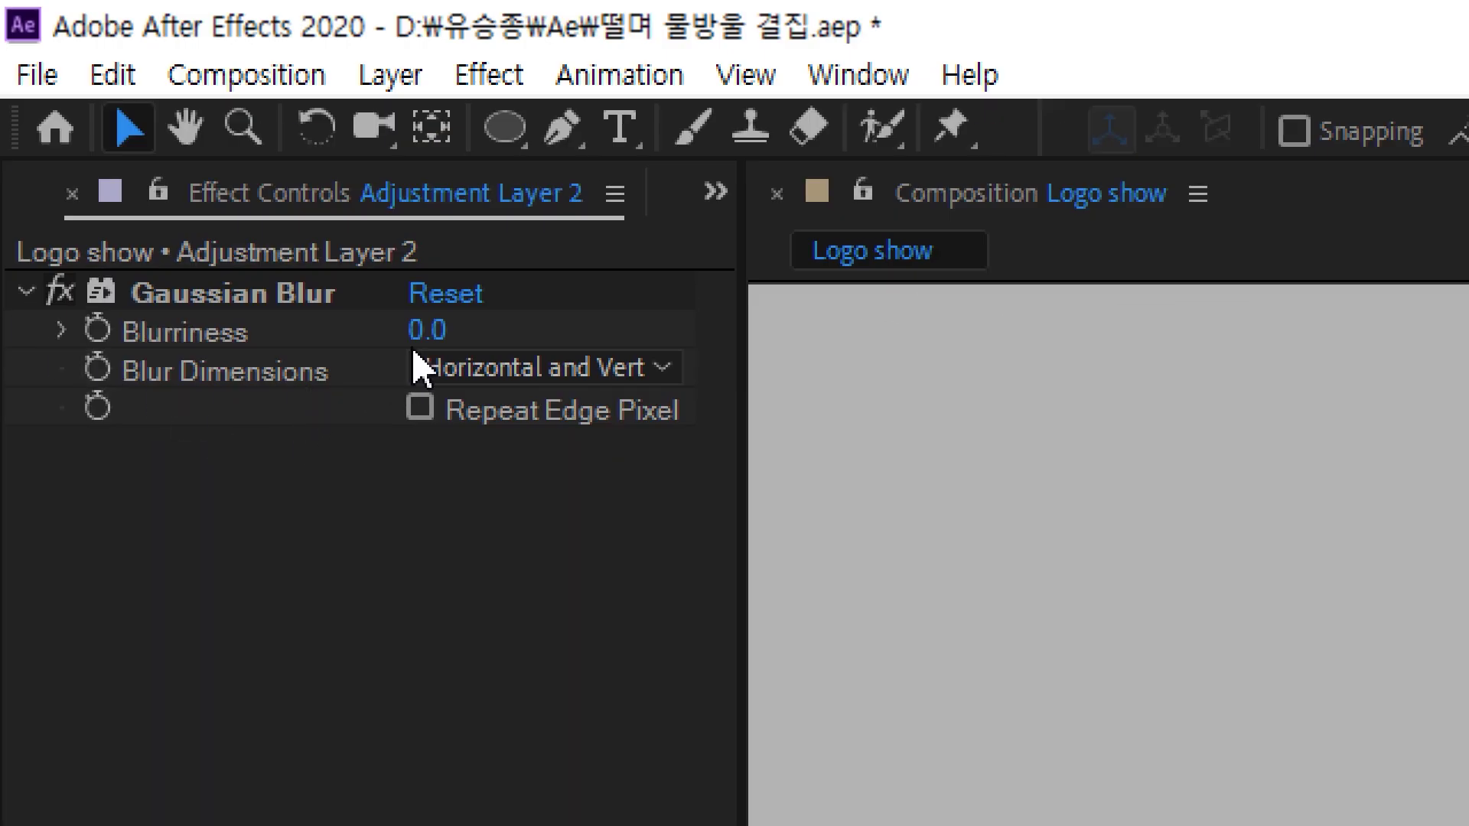
click(514, 369)
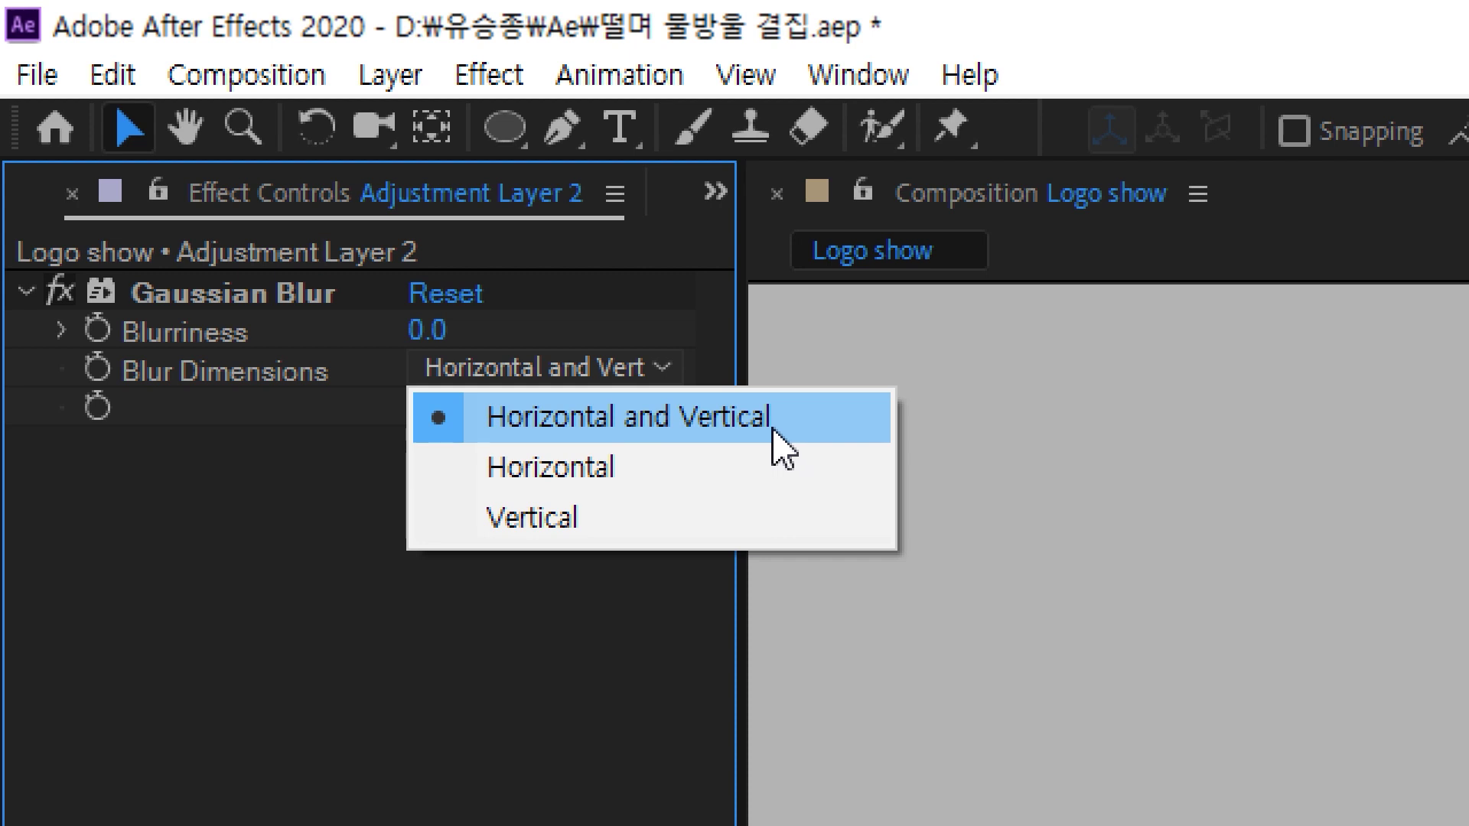
click(523, 331)
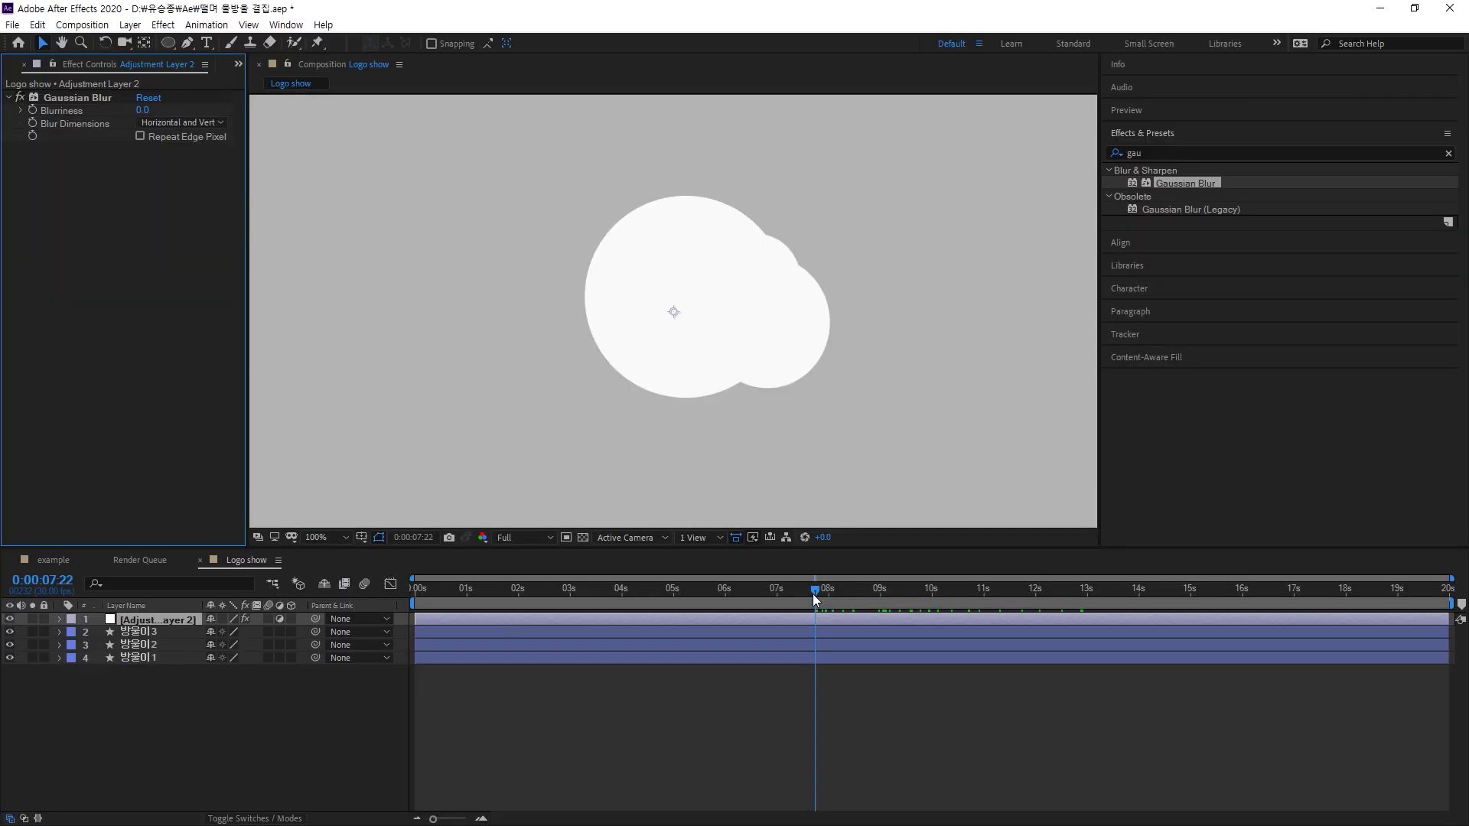
mouse_move(815, 595)
mouse_down()
mouse_move(784, 591)
mouse_move(798, 589)
mouse_up()
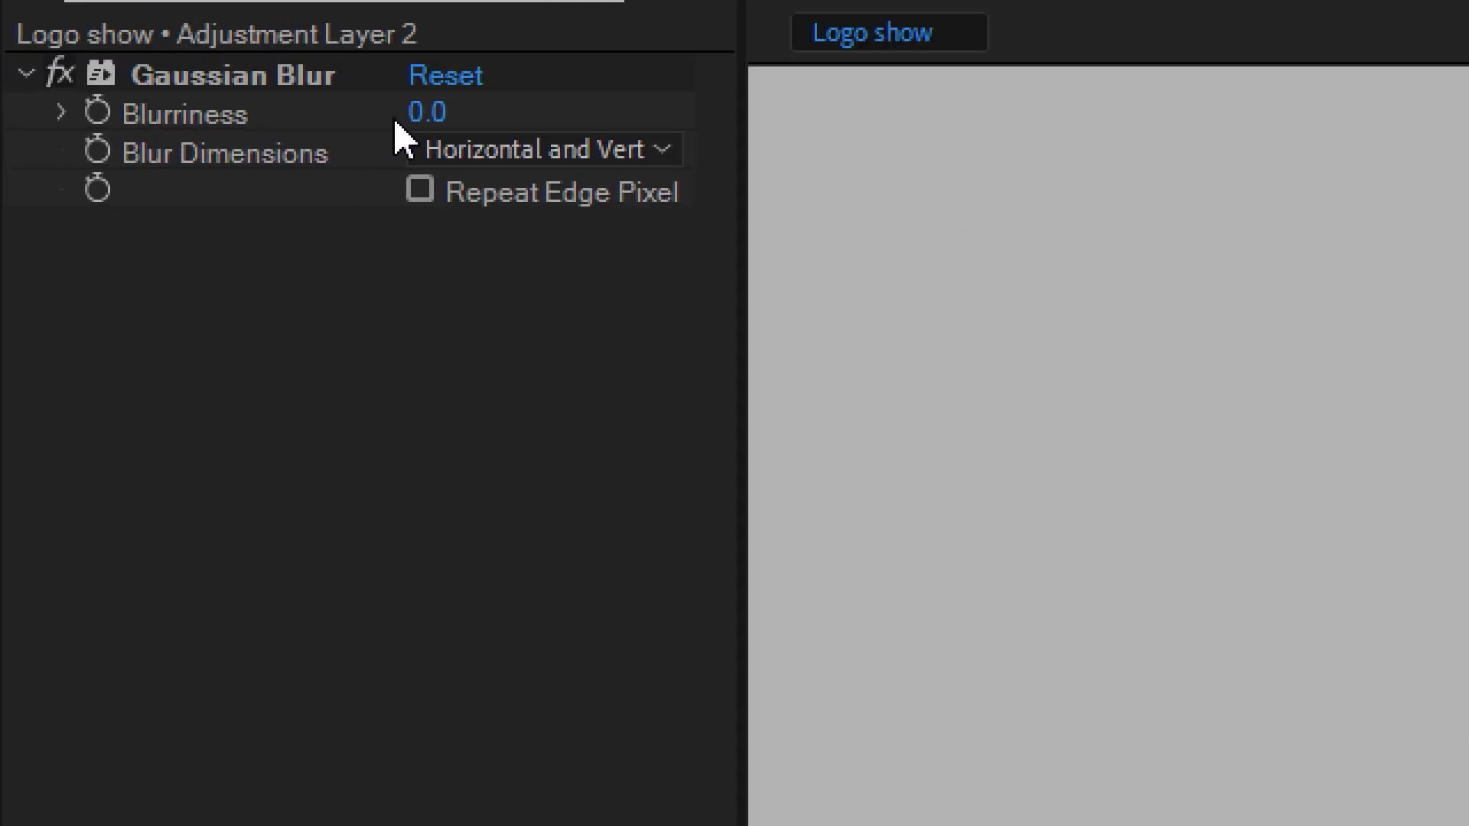
drag(419, 115, 773, 118)
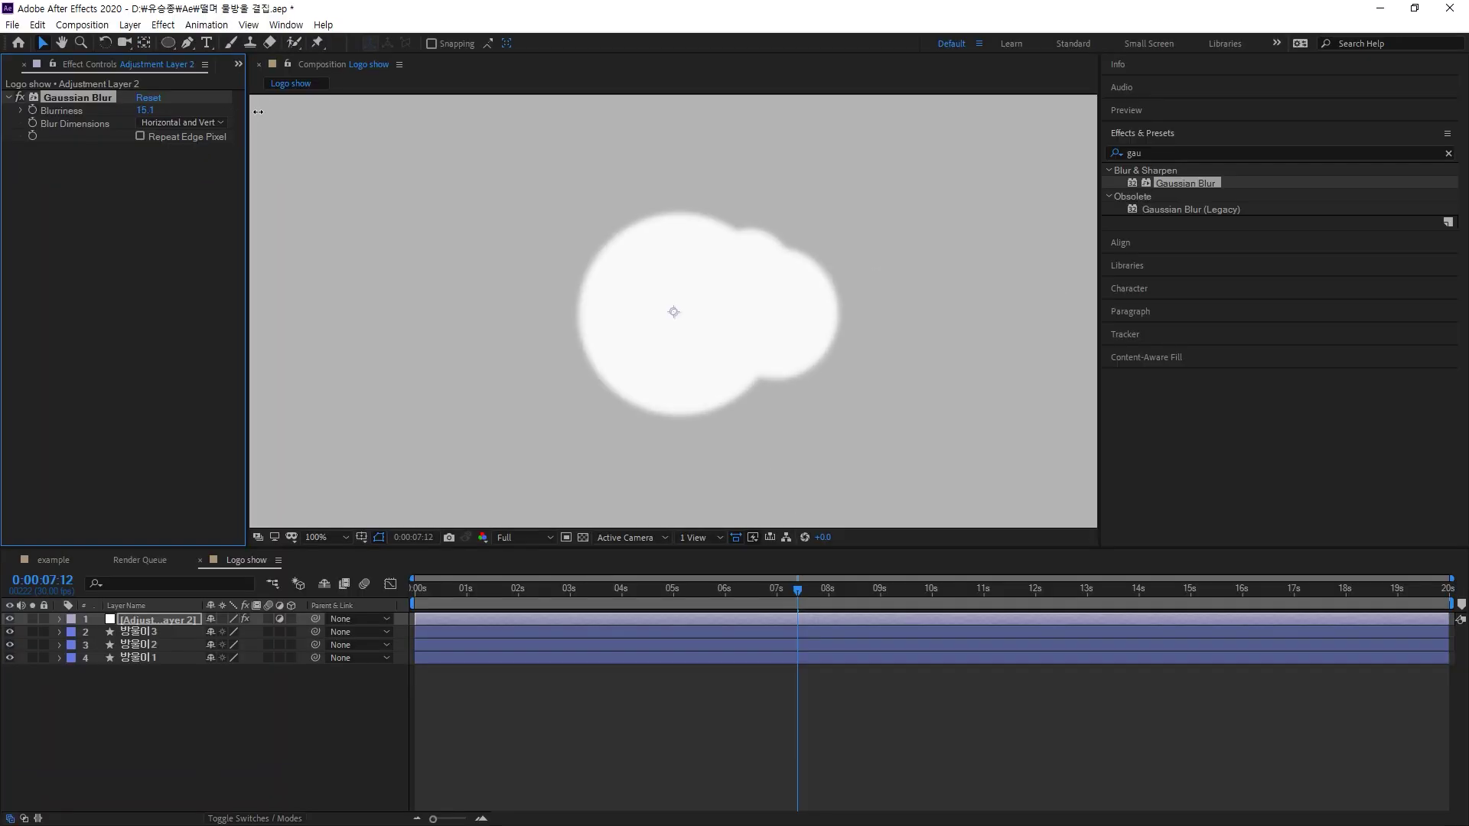
drag(258, 112, 358, 110)
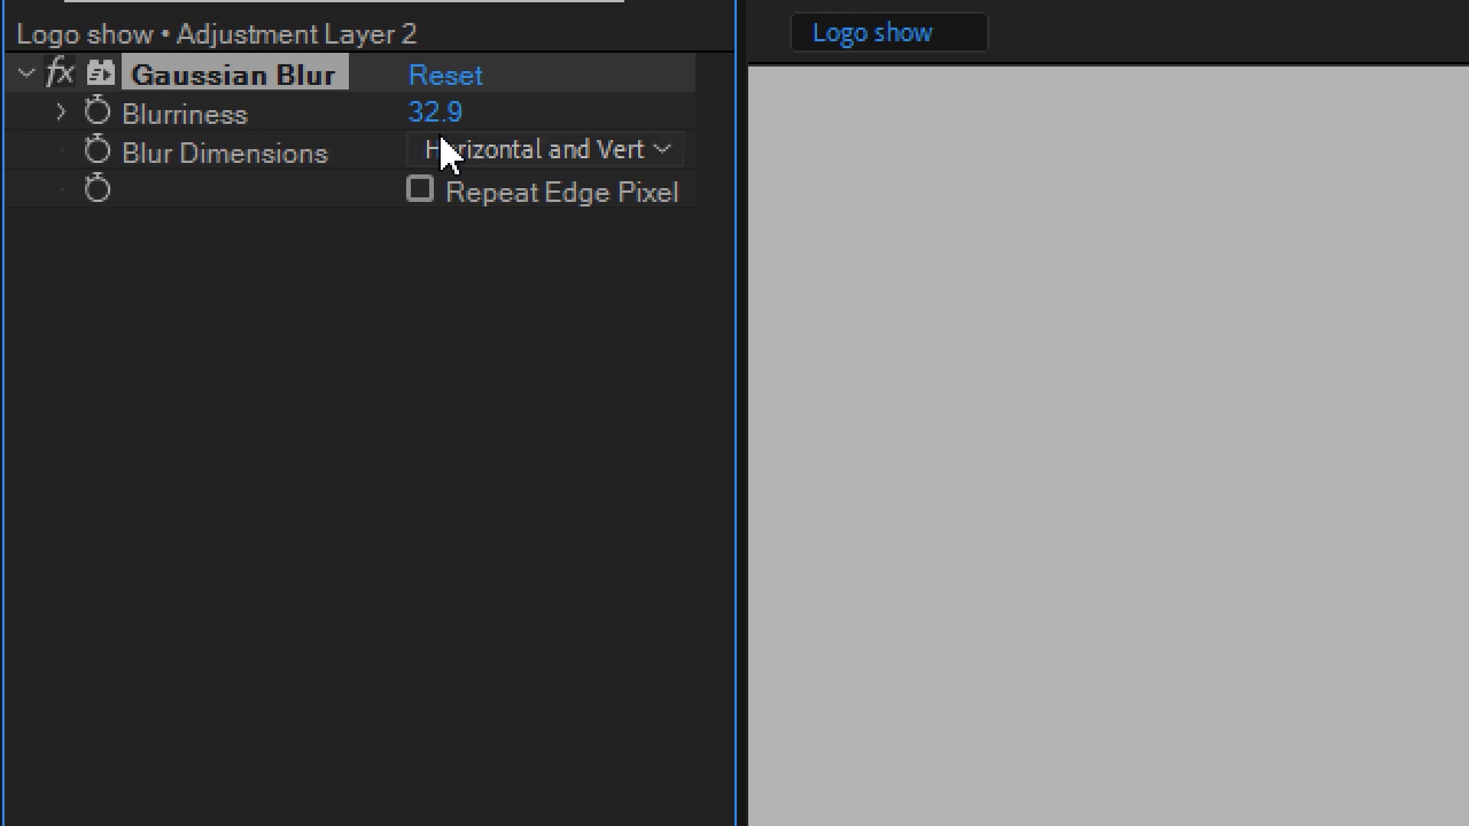
click(436, 113)
text(40)
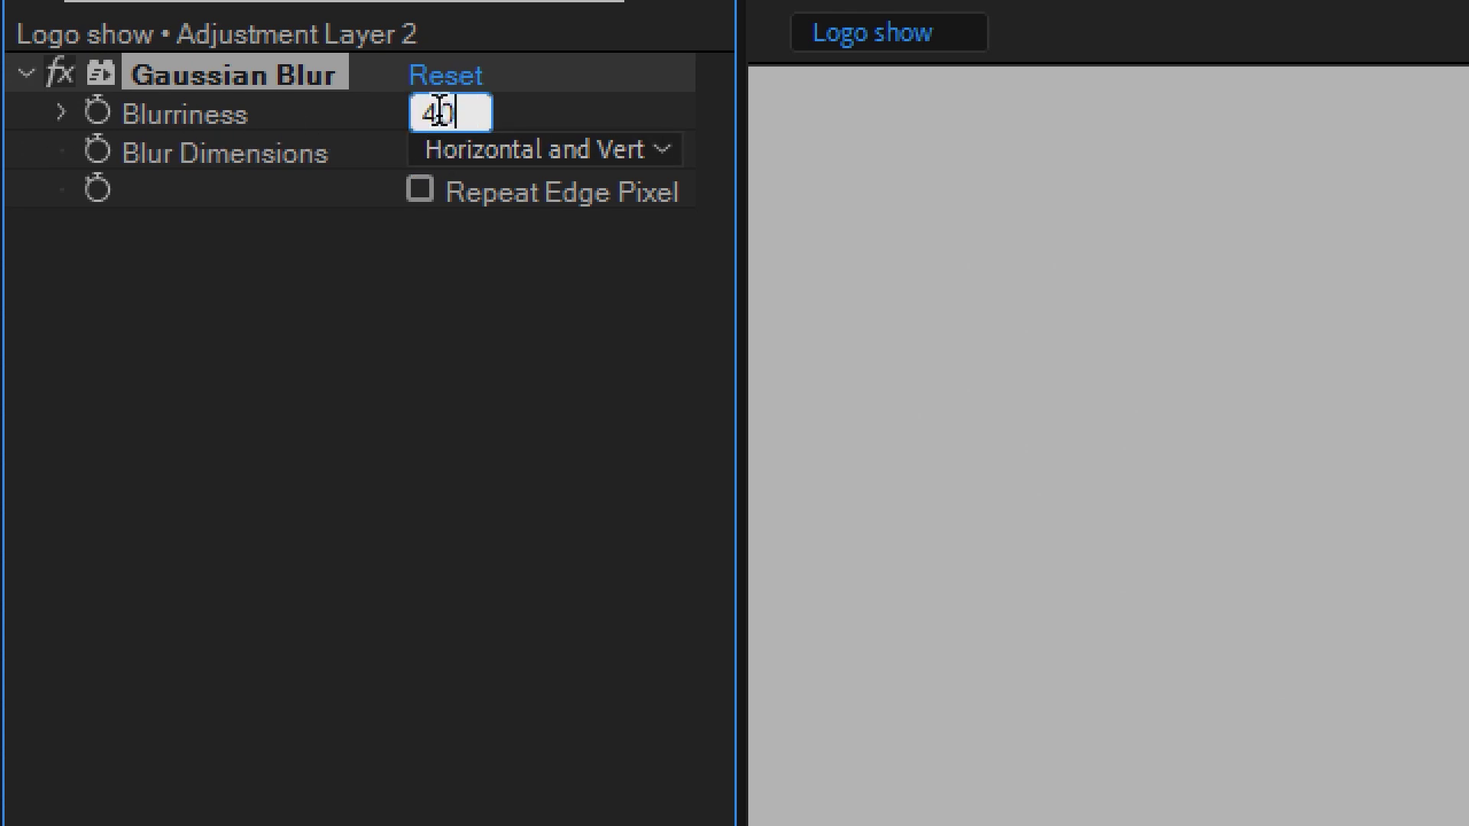
key(Return)
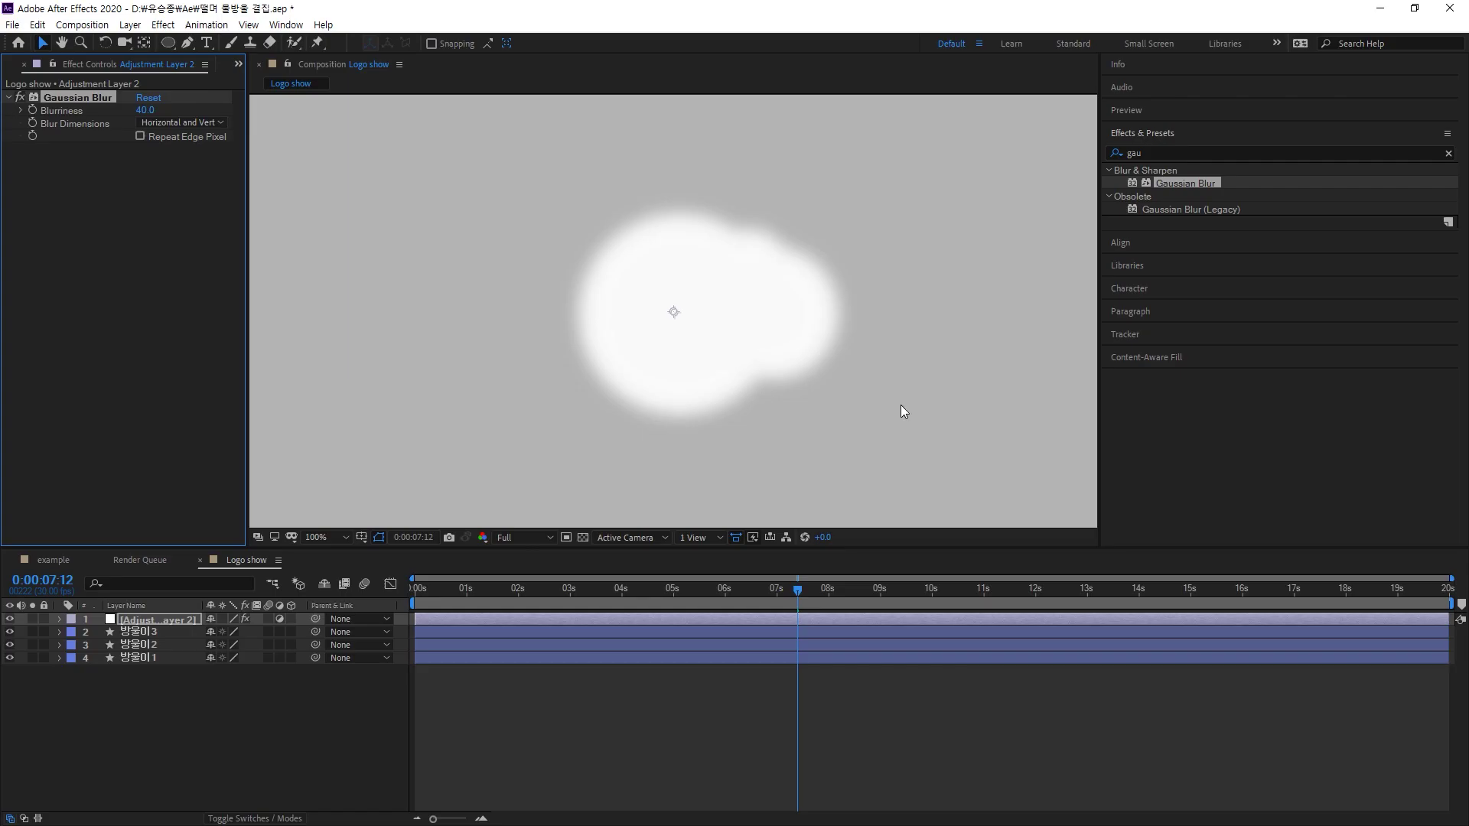
Change the Logo show composition's background color to a royal blue in its composition settings
click(1031, 644)
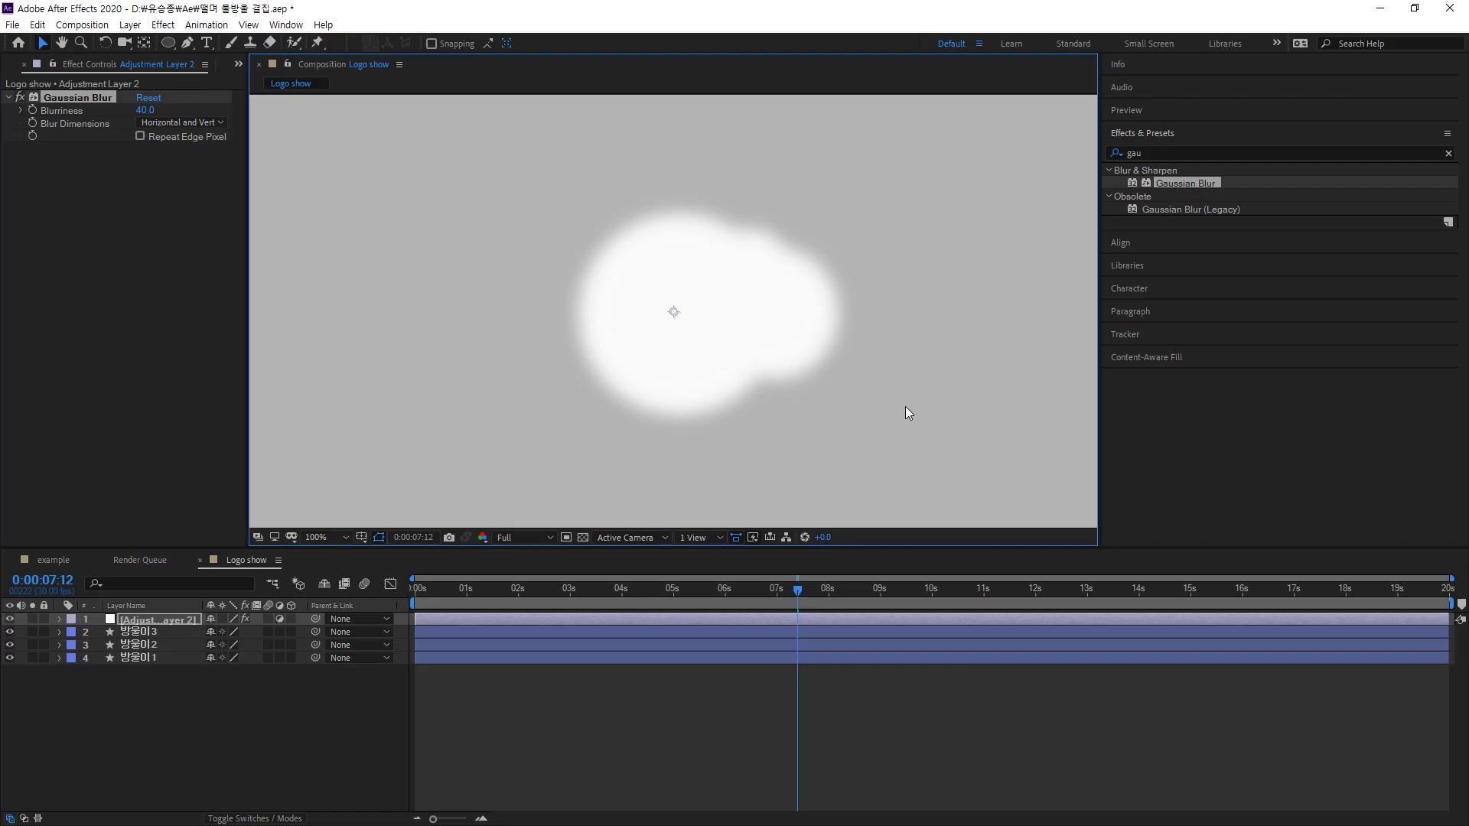
key(ctrl+k)
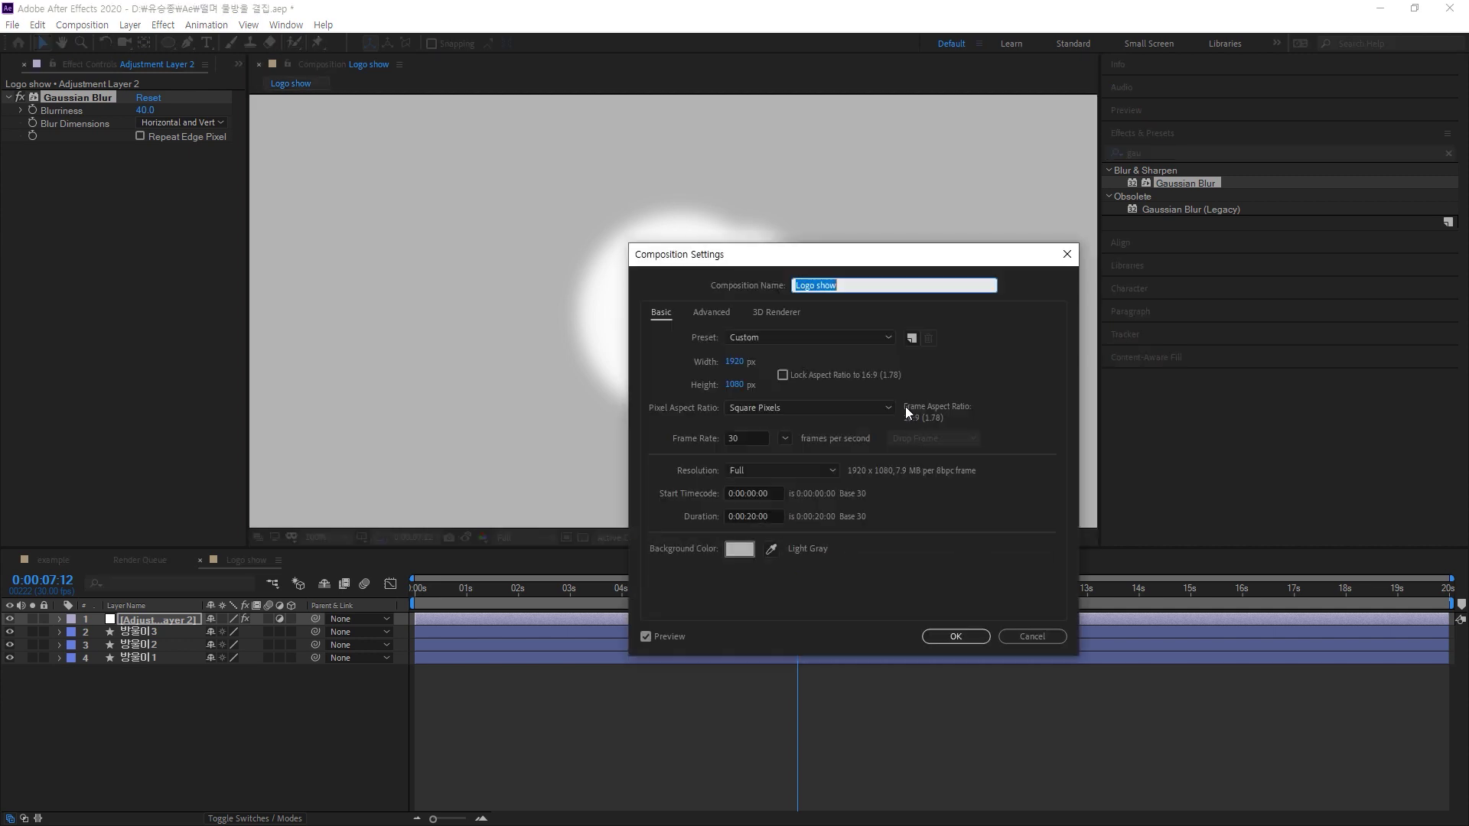
click(750, 548)
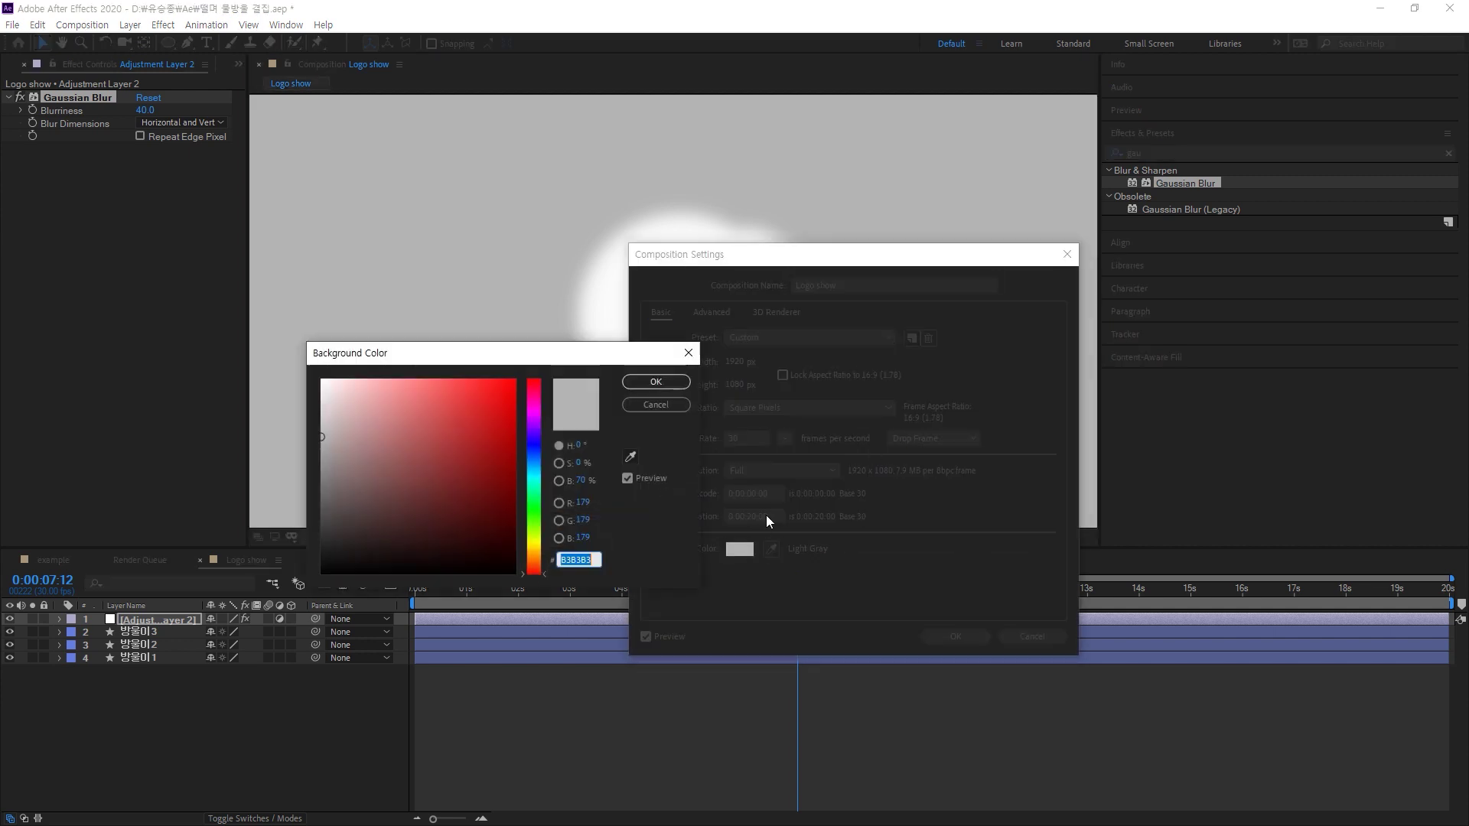
click(528, 457)
drag(494, 439, 475, 406)
click(656, 381)
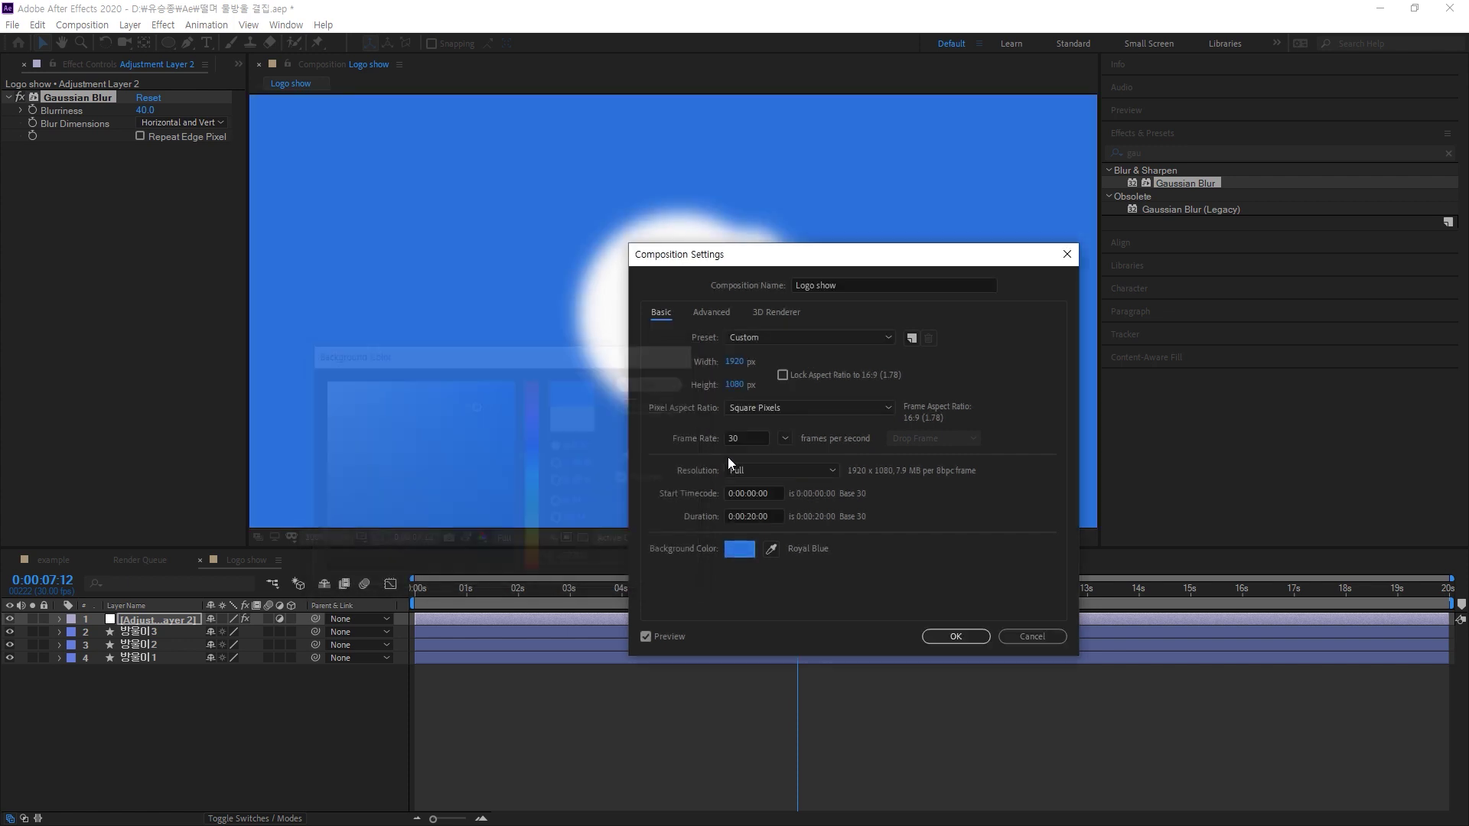
click(953, 635)
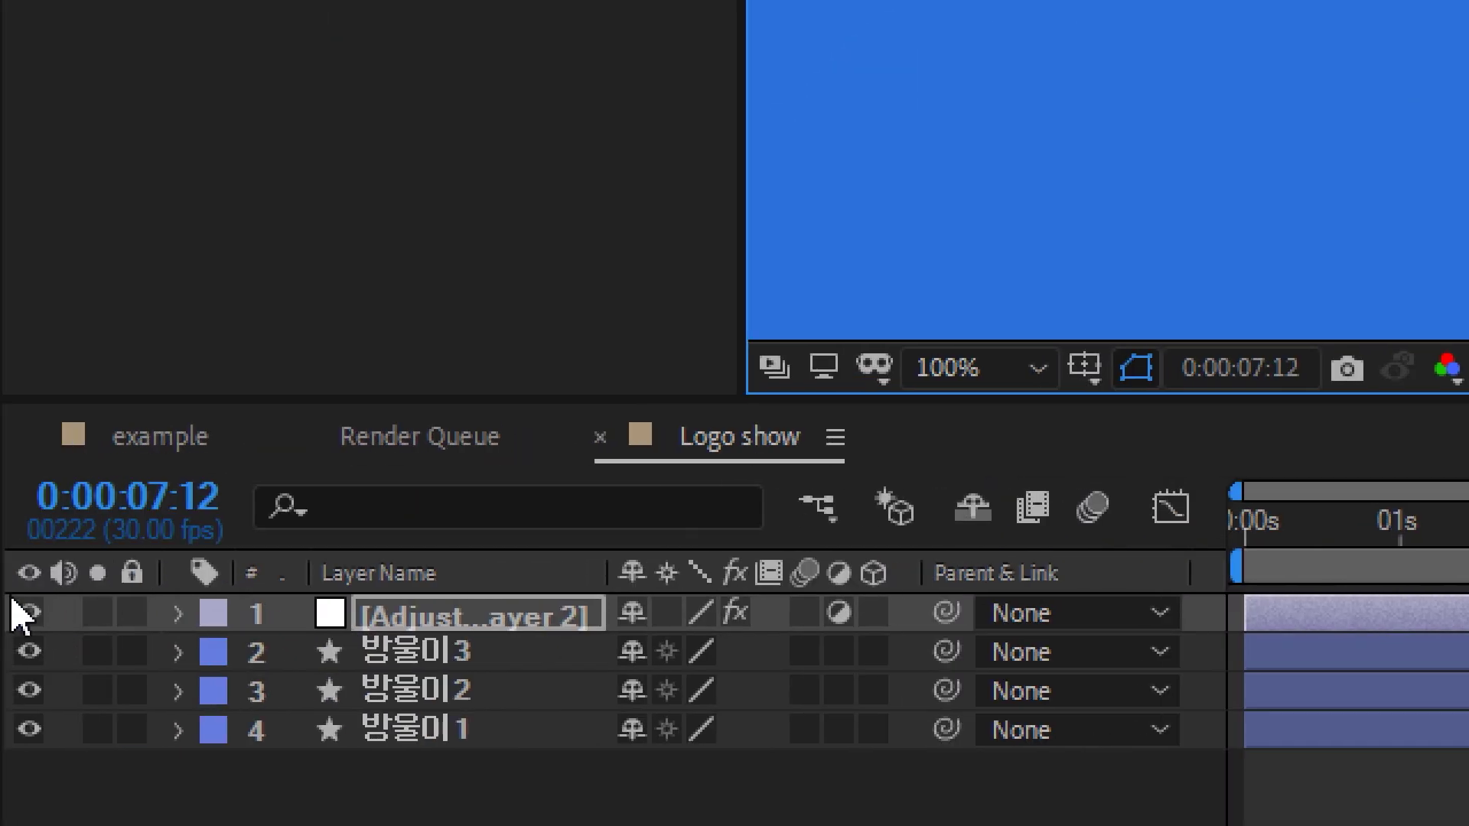
With the adjustment layer selected, switch to the browser, copy the effect name "Matte Choker" from the tutorial page and return to After Effects
click(482, 620)
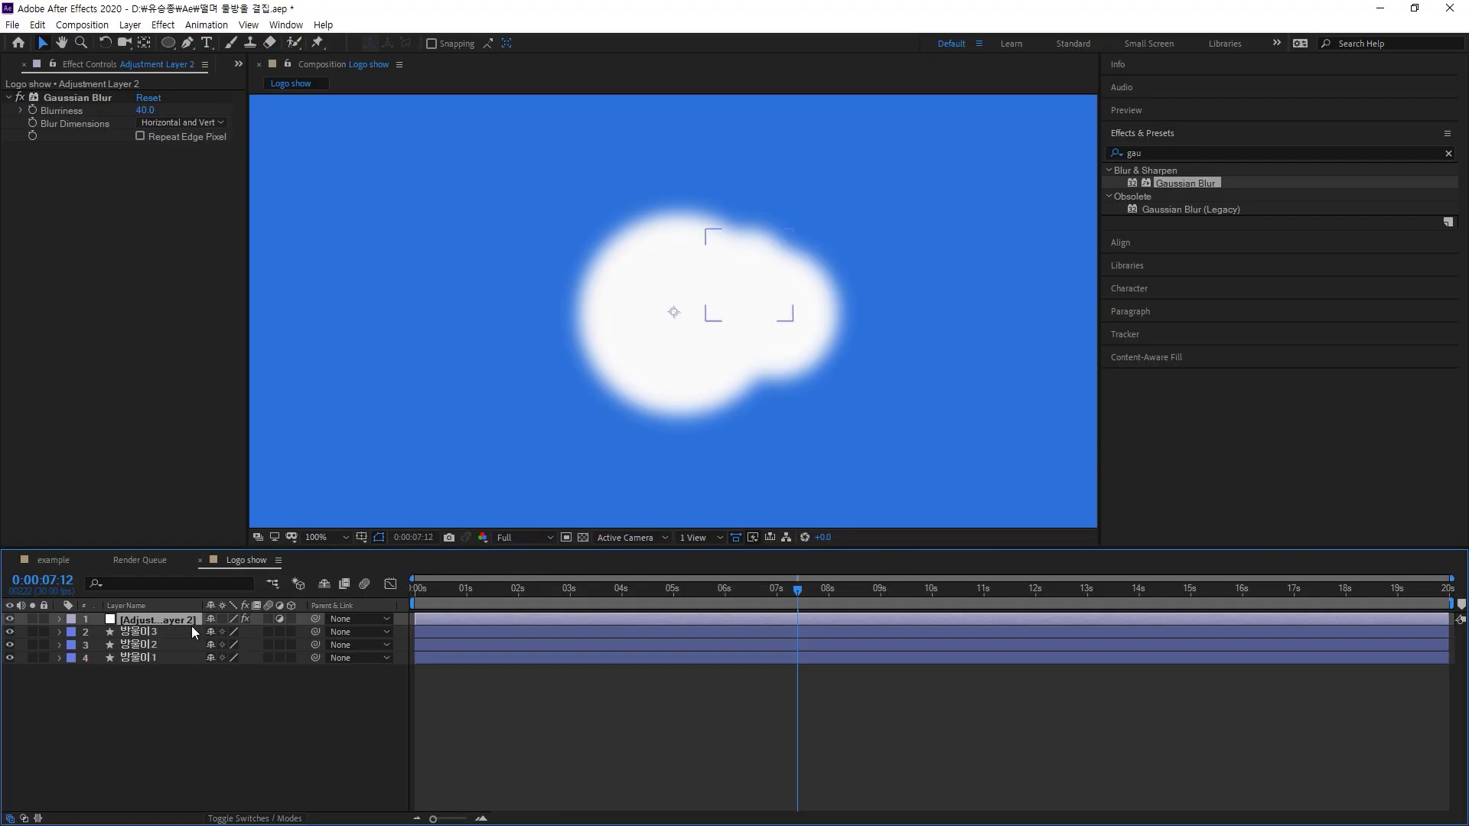
key(alt+Tab)
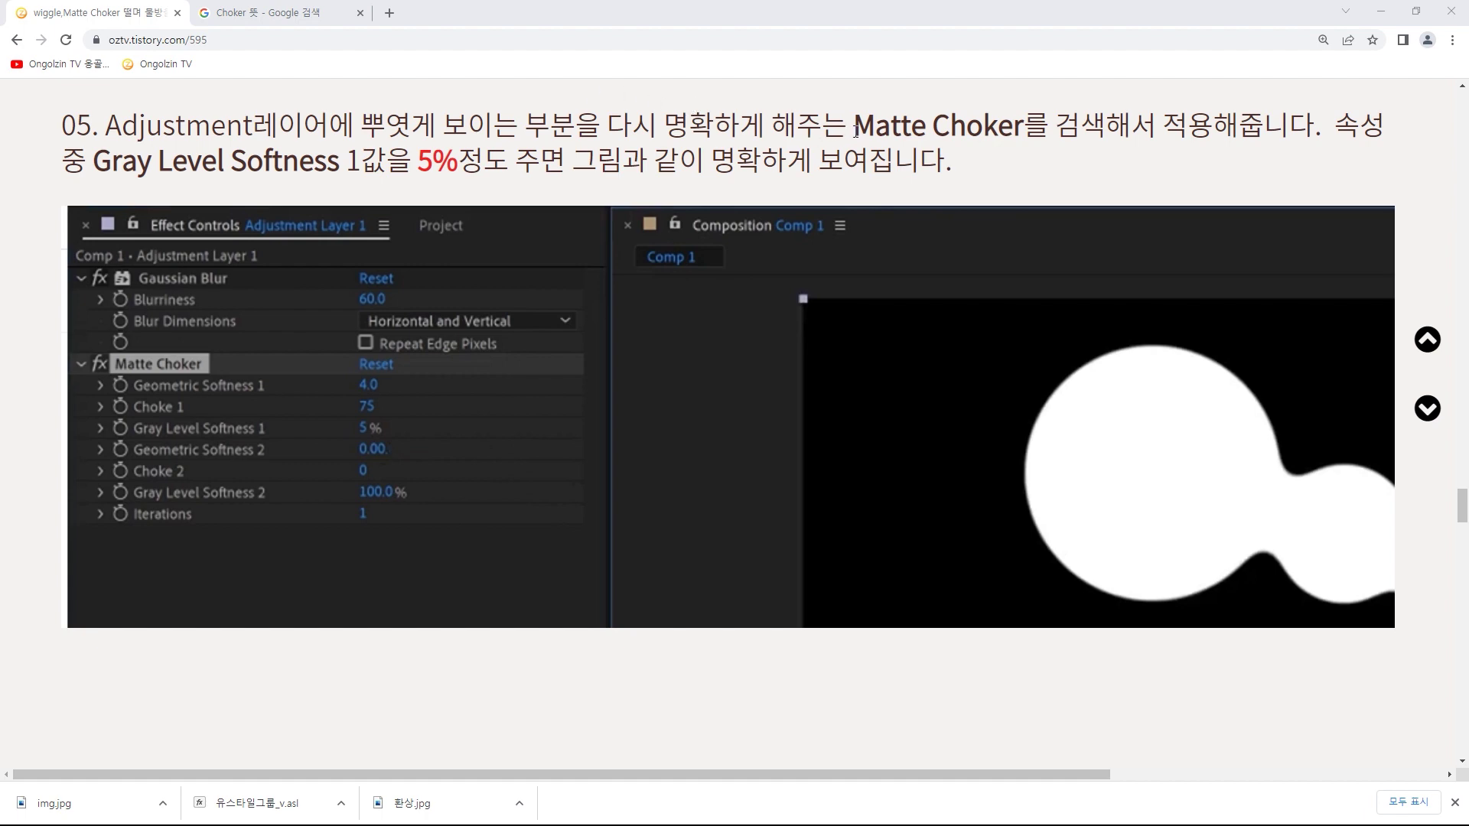
drag(853, 126, 1024, 127)
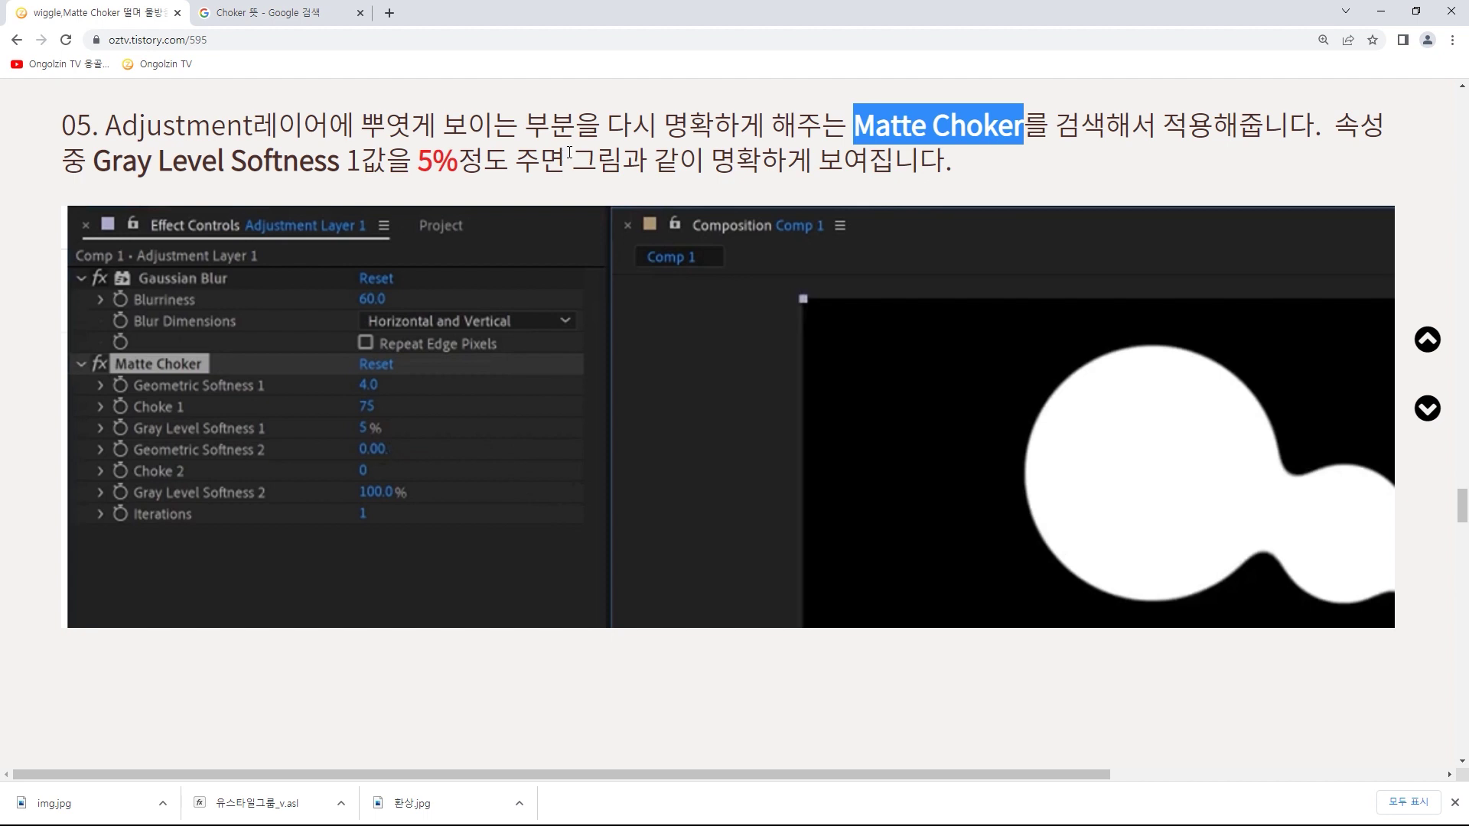
right_click(994, 125)
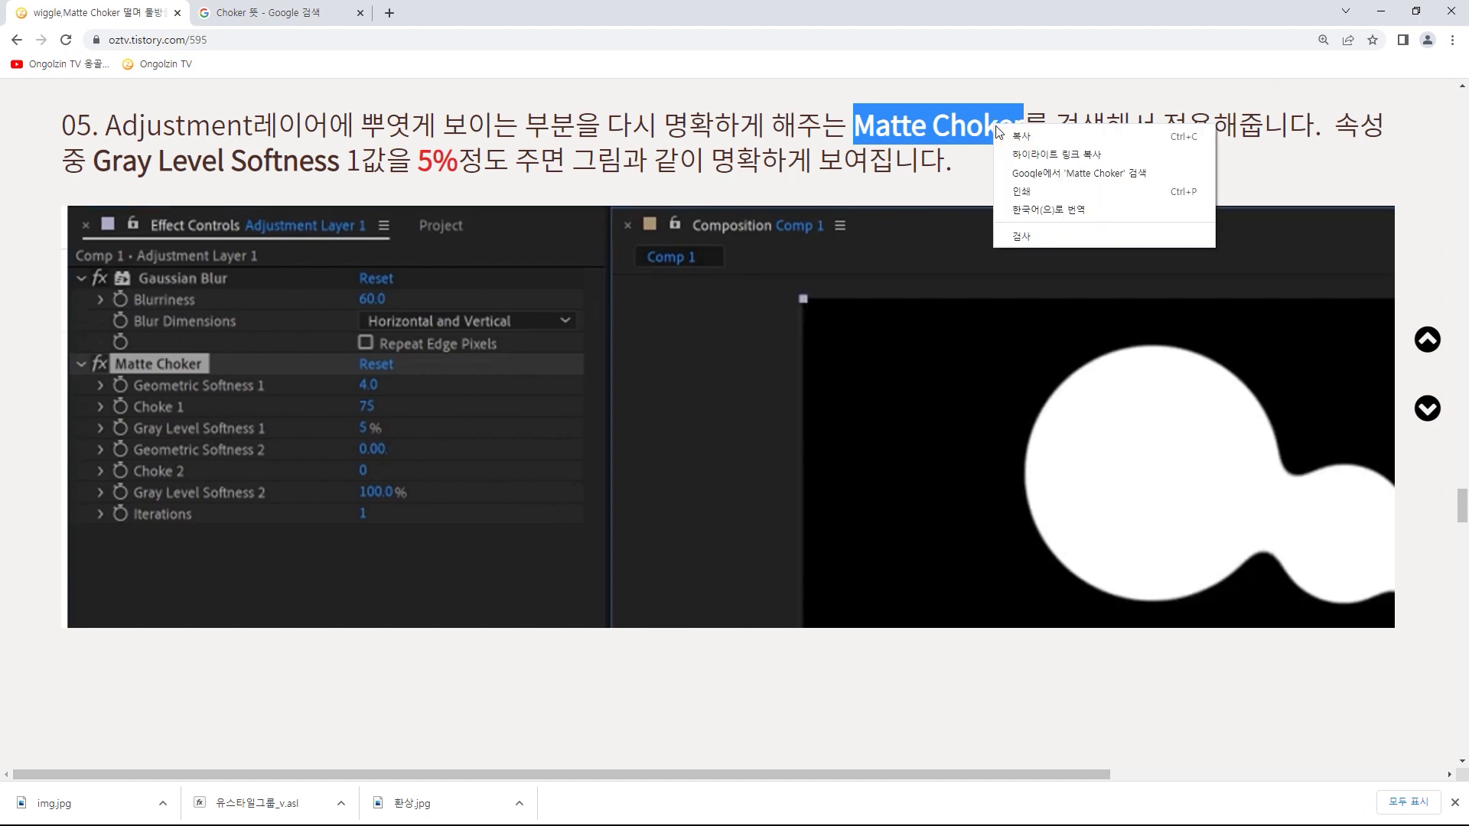
click(1011, 137)
key(alt+Tab)
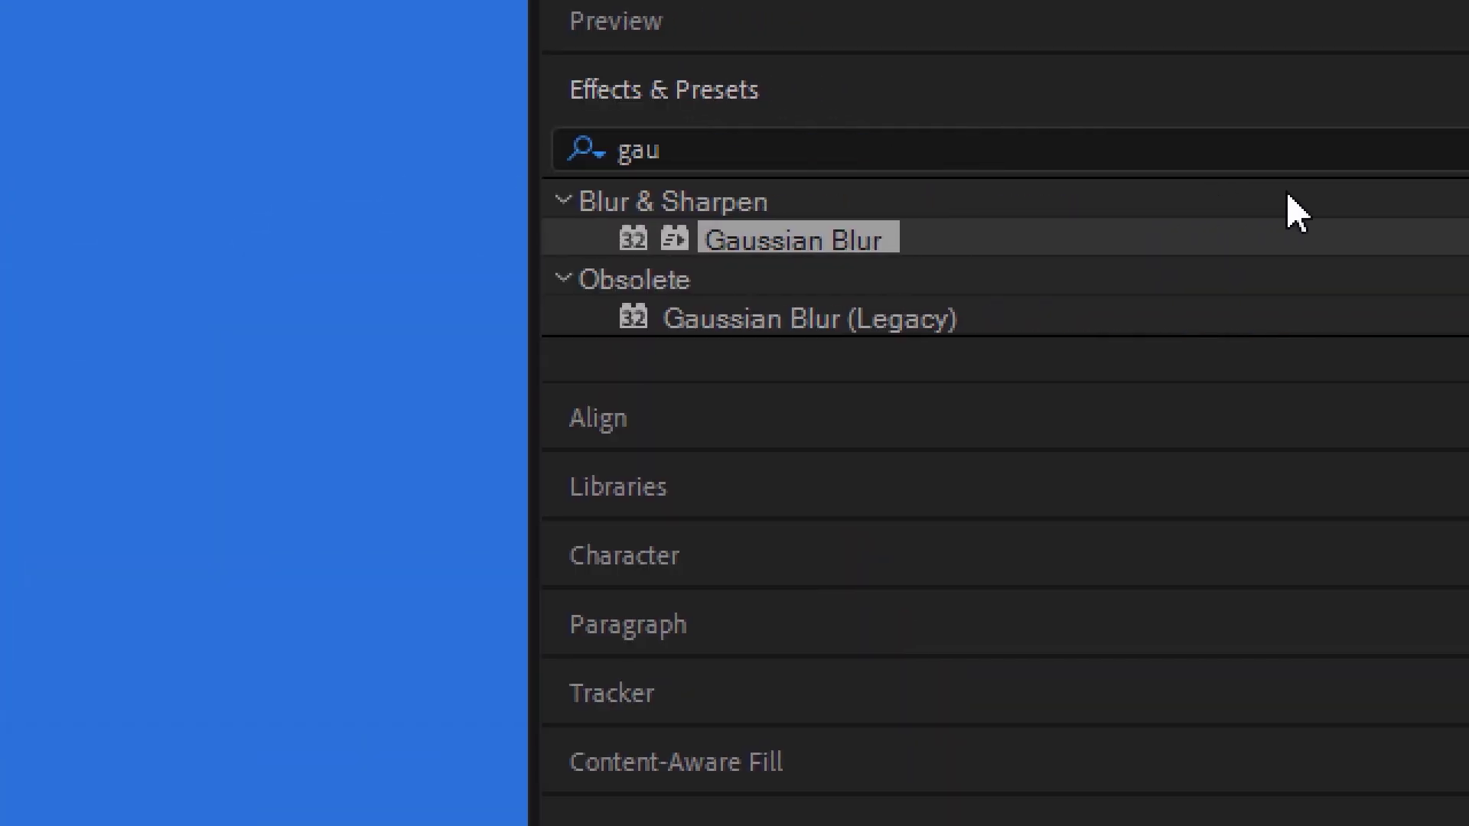
Search the effects for "Matte Choker" in place of the previous search and apply it to the adjustment layer
click(1412, 153)
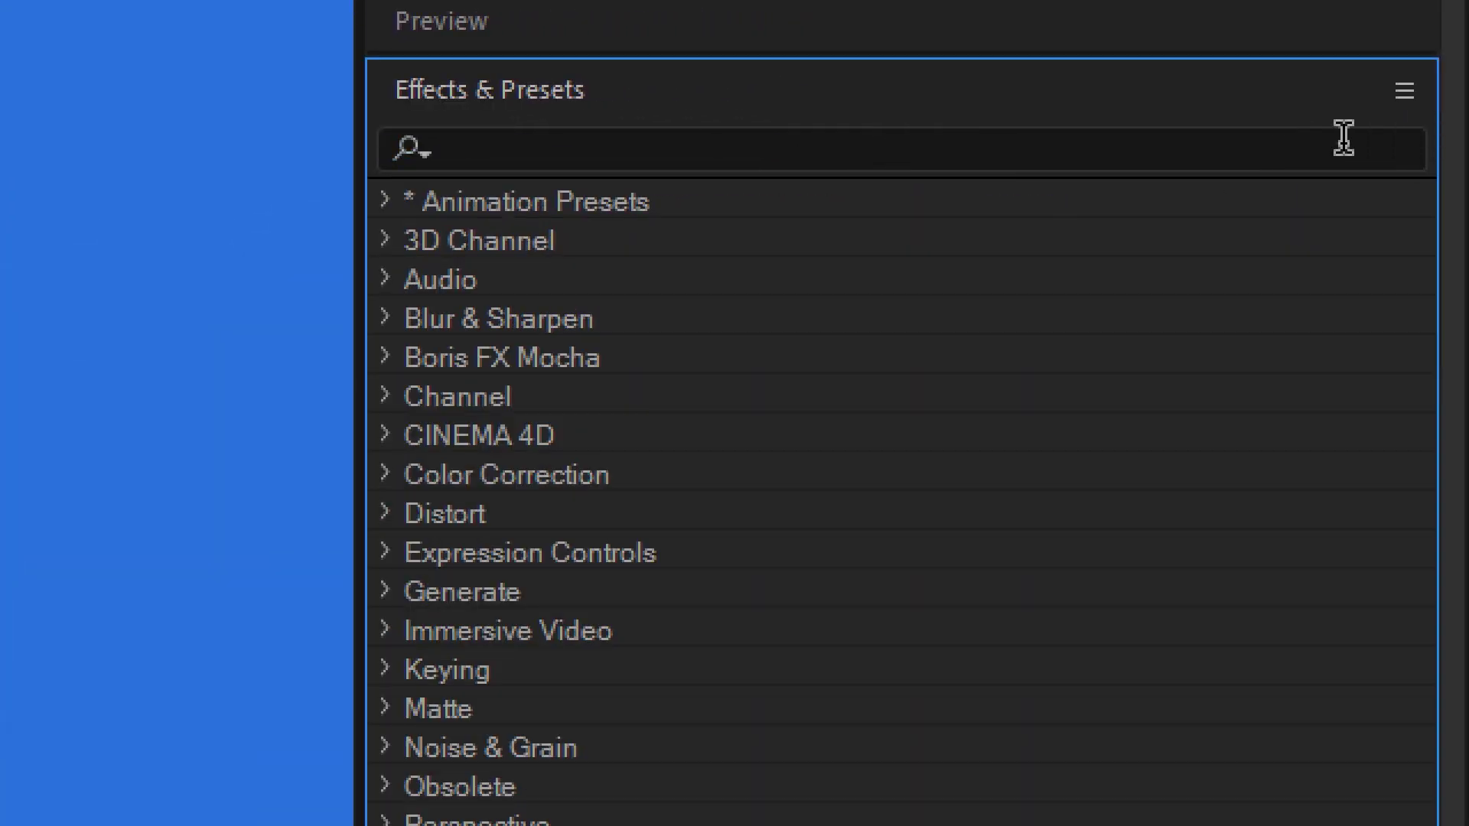
click(1208, 138)
text(Matte Choker)
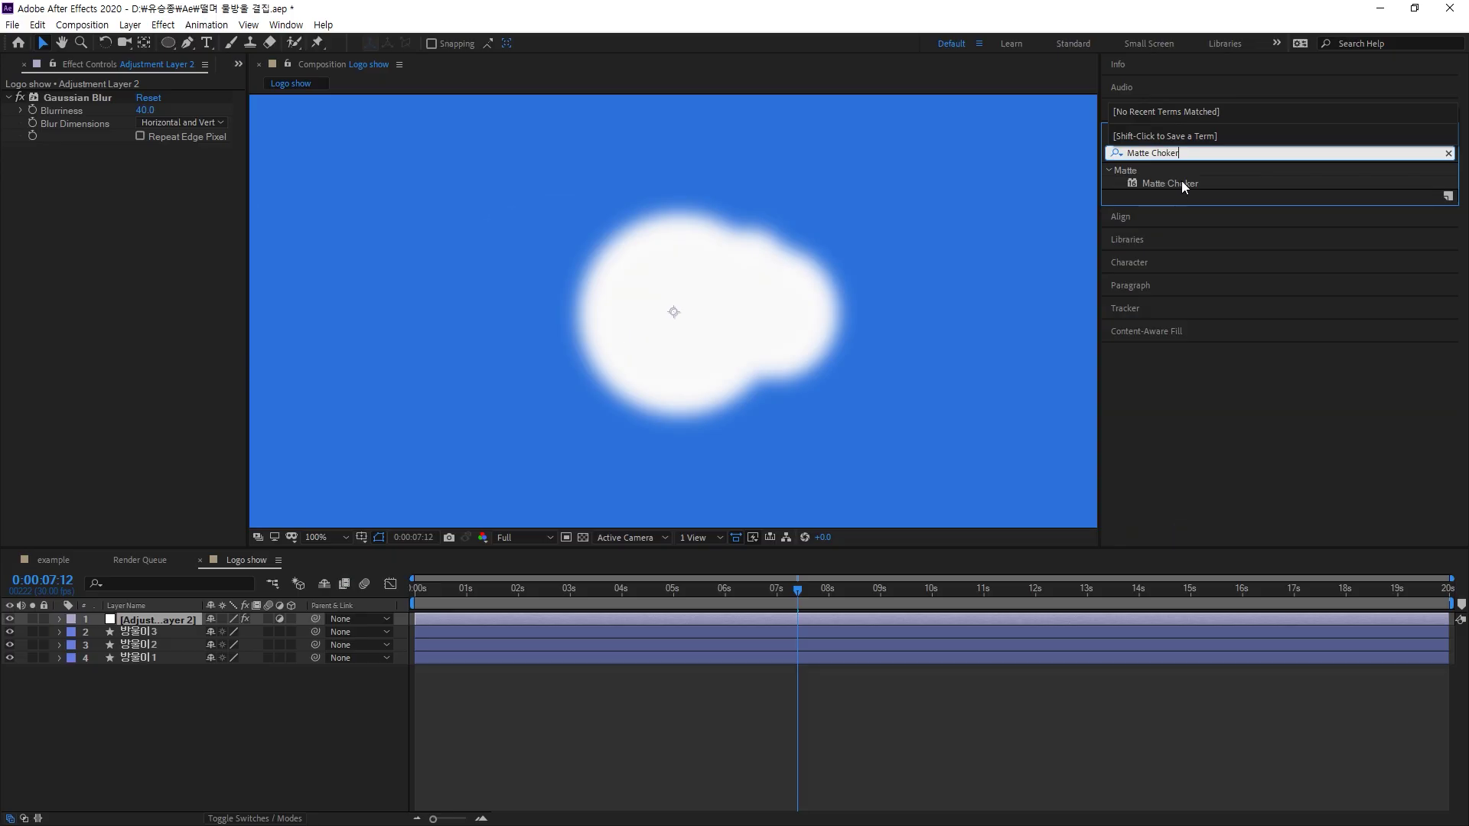
drag(1182, 181, 175, 622)
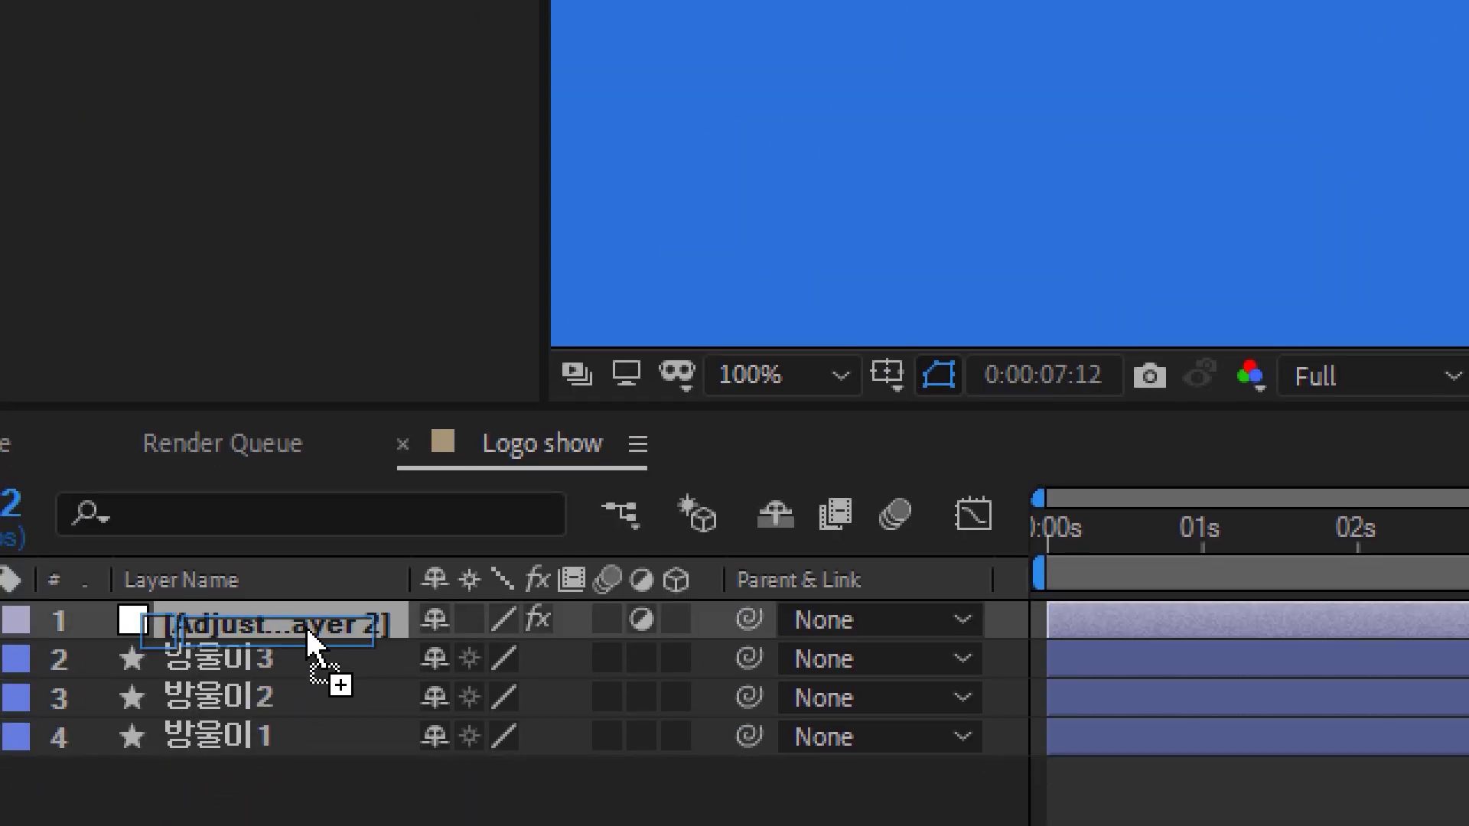
drag(306, 629, 310, 631)
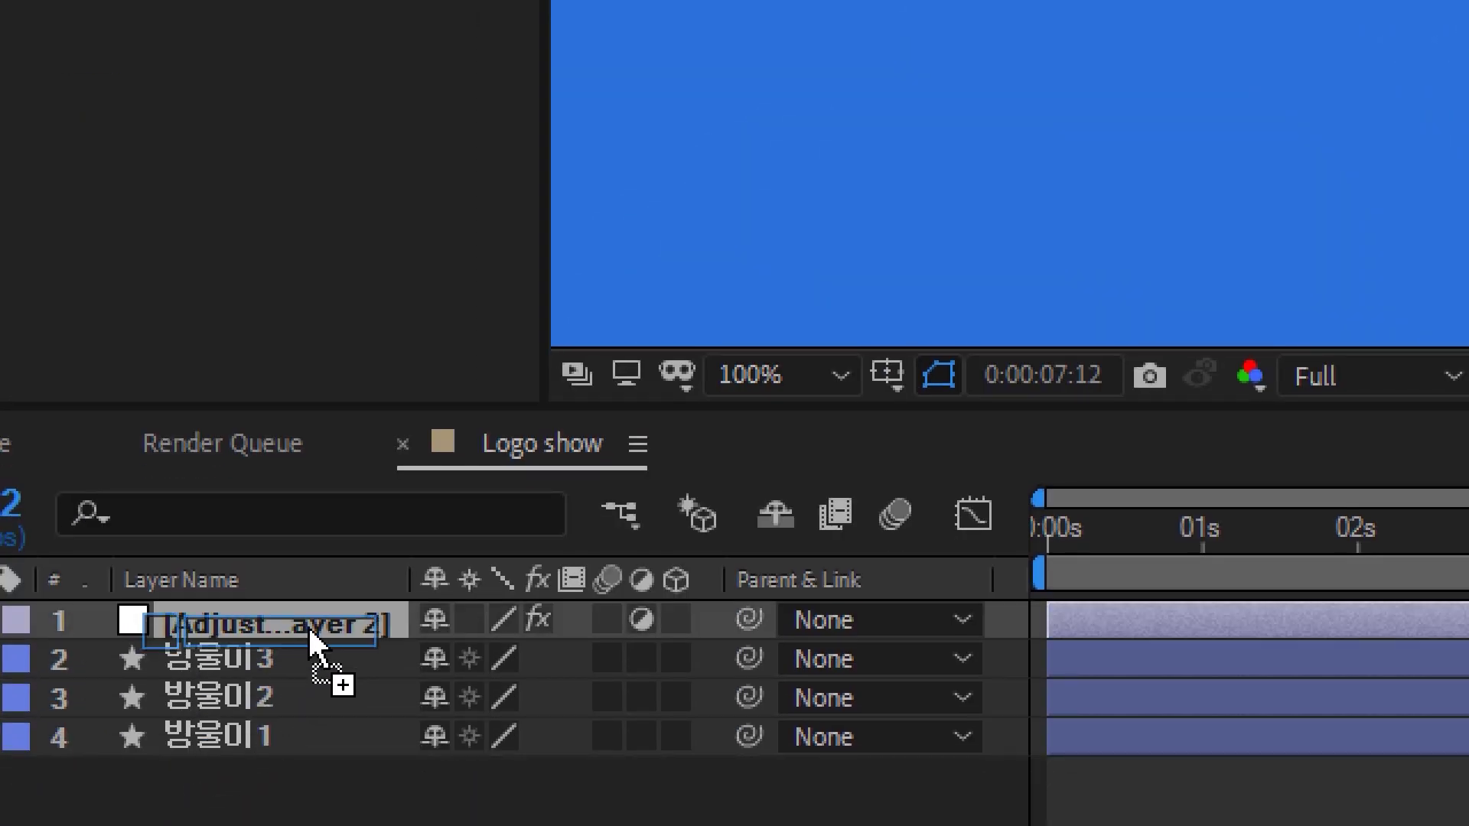
drag(308, 626, 314, 642)
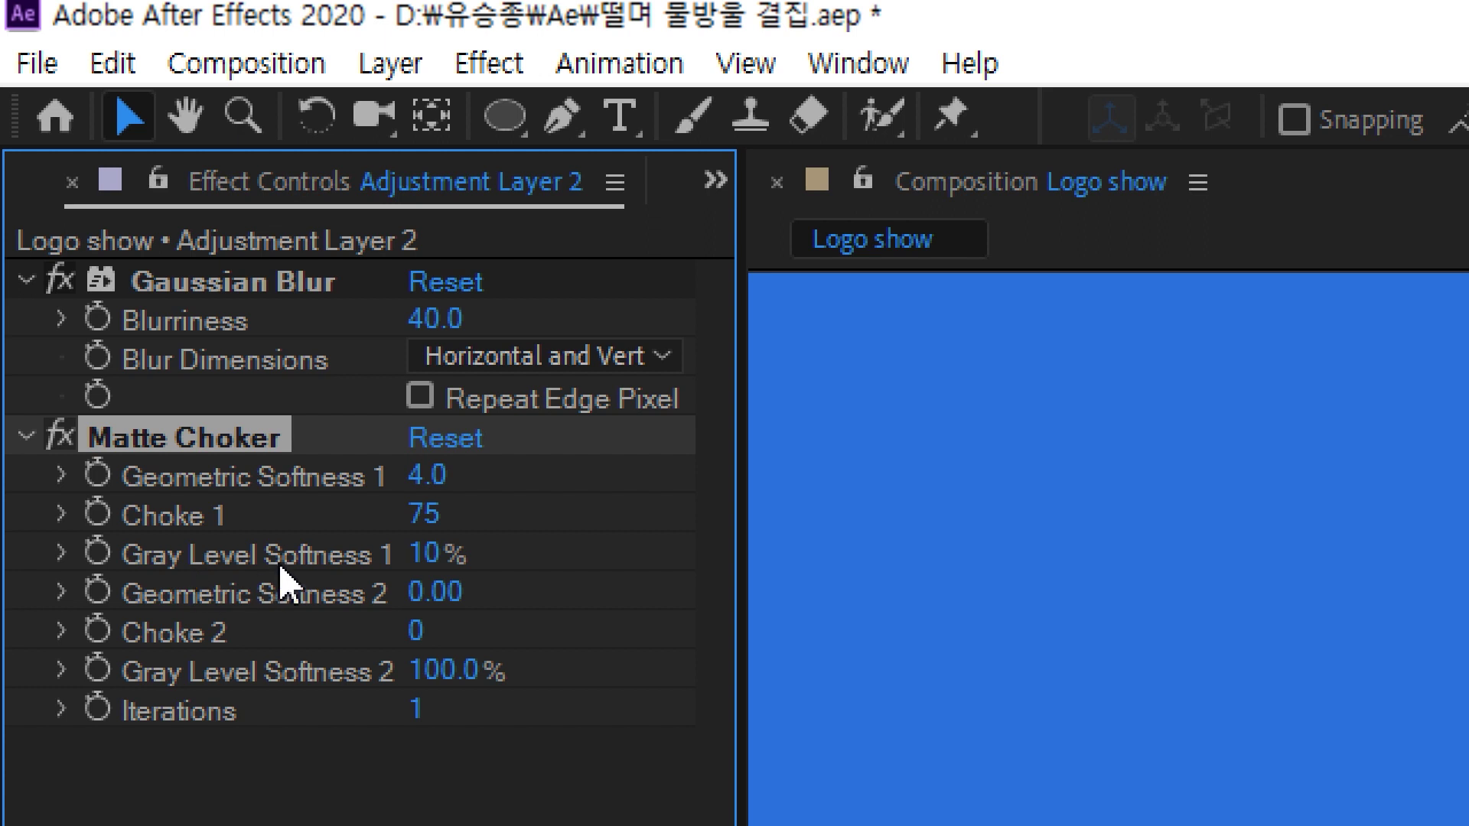
Set the Matte Choker's Gray Level Softness 1 to 5%
click(432, 557)
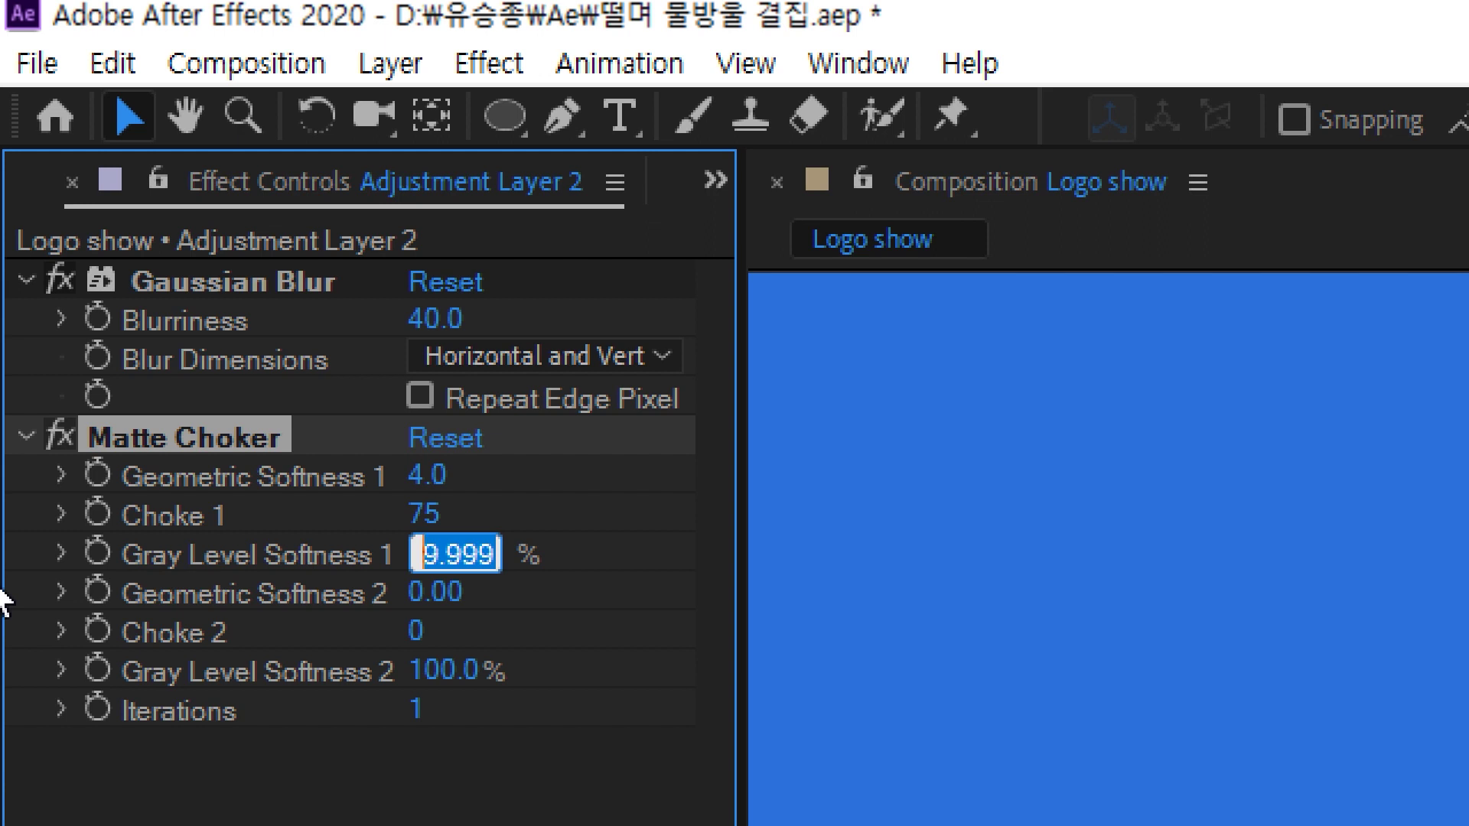
text(5)
key(Return)
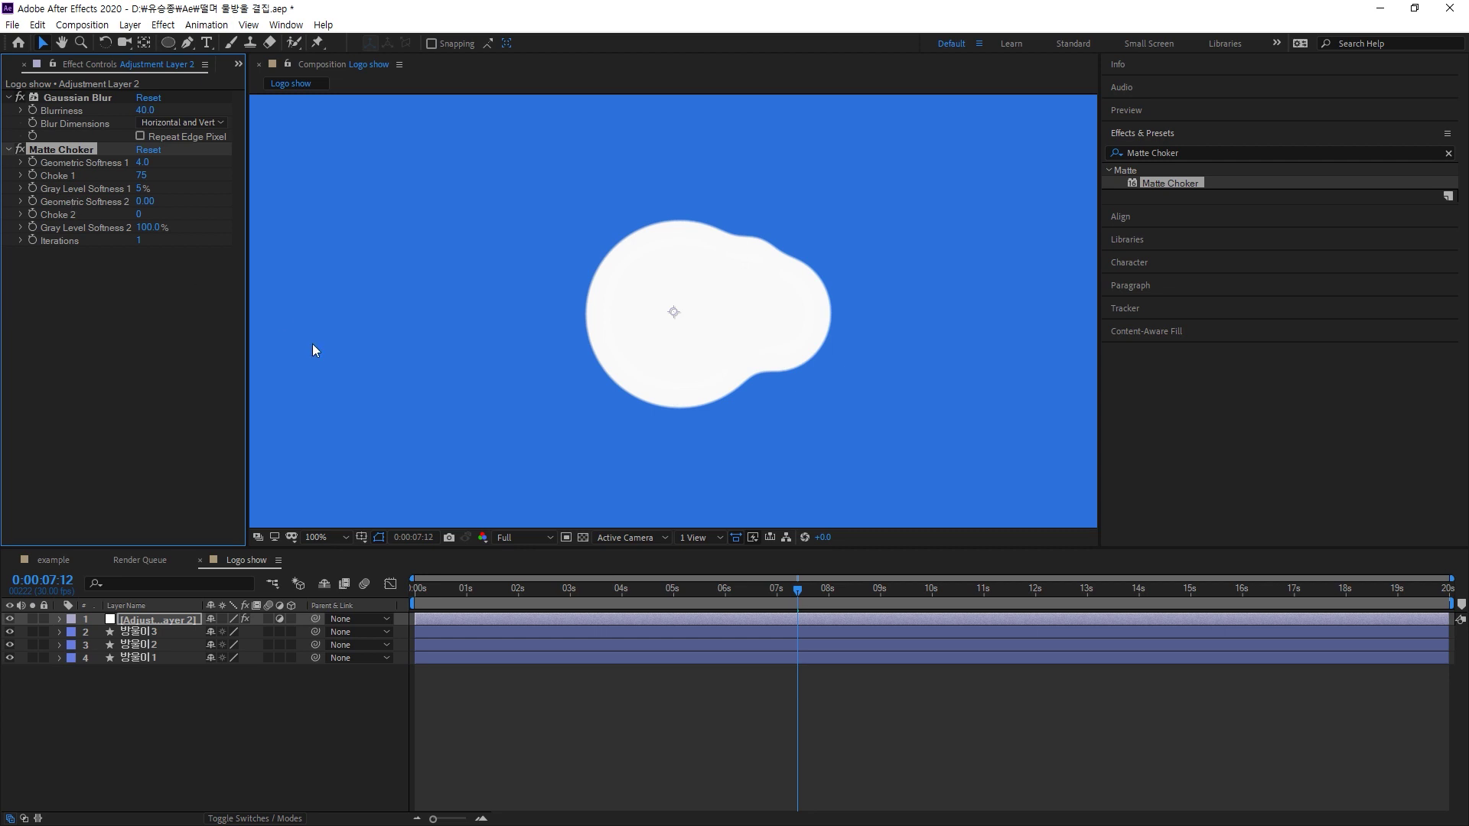
Scrub back to 0:00:00:21 to review the merging circles and select the three circle layers in turn, ending with 방울이3
drag(793, 589, 447, 542)
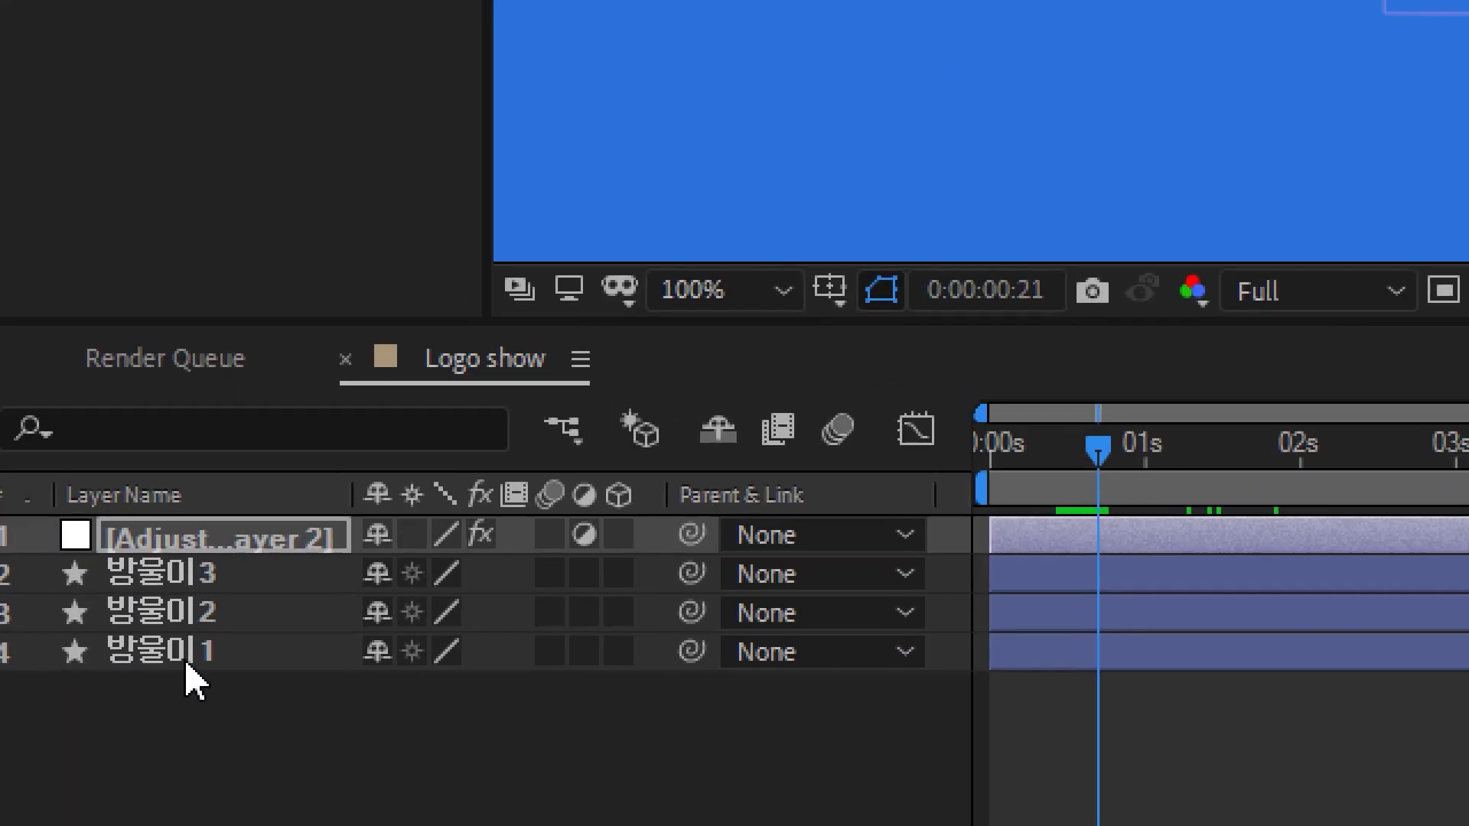
click(193, 677)
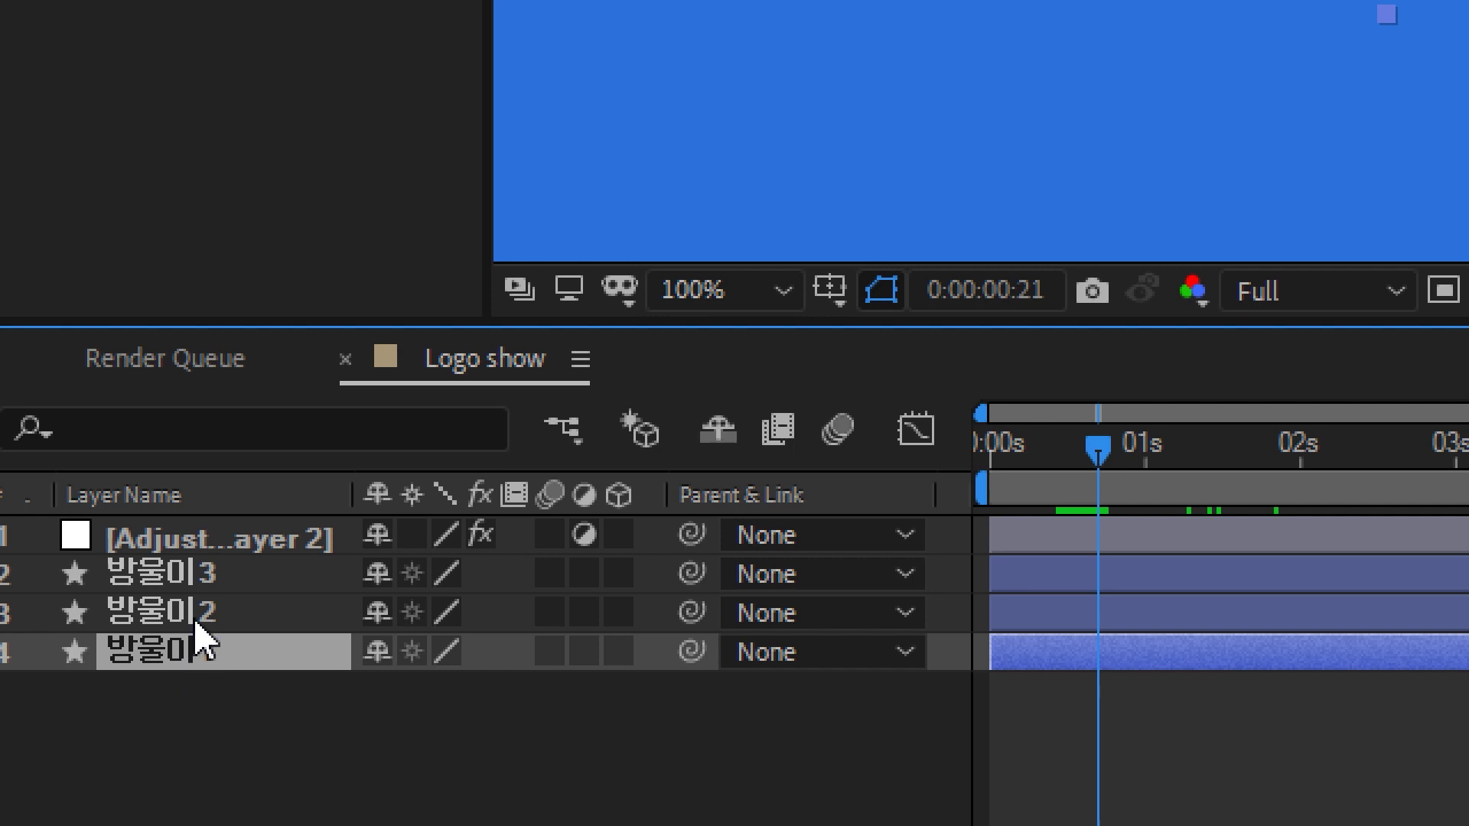
click(195, 624)
click(203, 582)
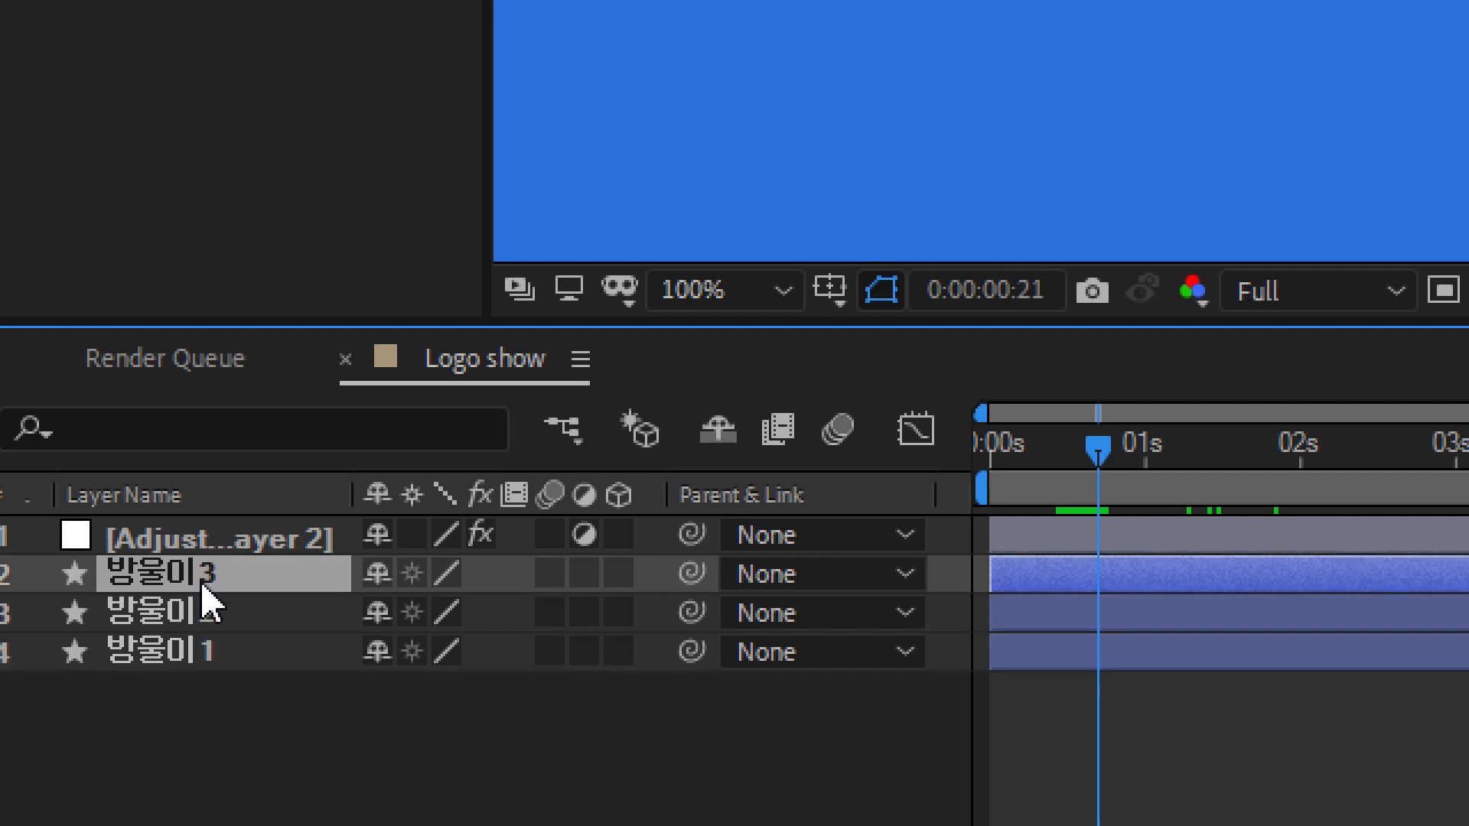
Compare the three circles with the adjustment layer hidden and shown, and scrub to 0:00:06:25 to review how they merge
click(206, 613)
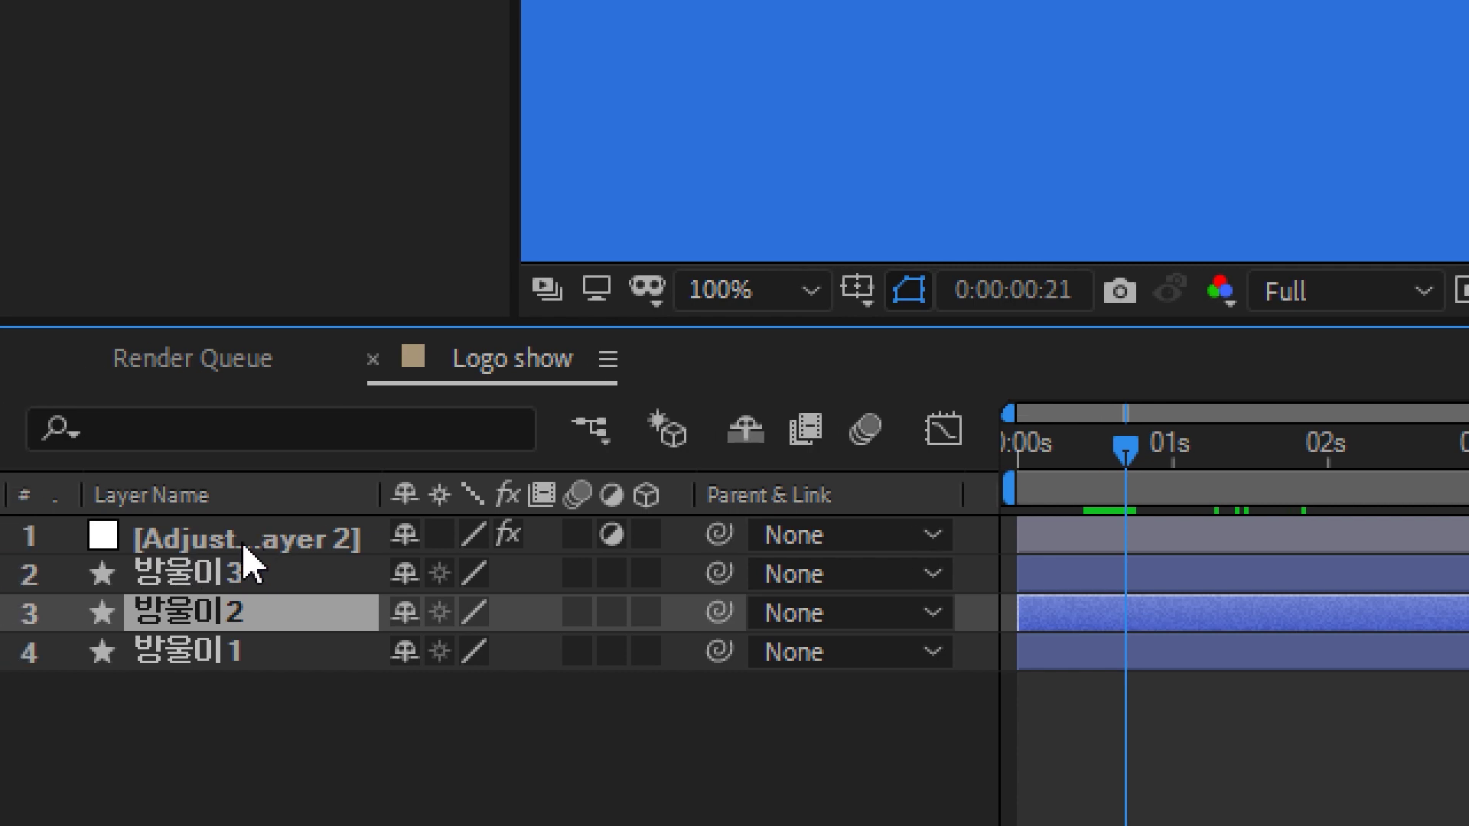
click(217, 545)
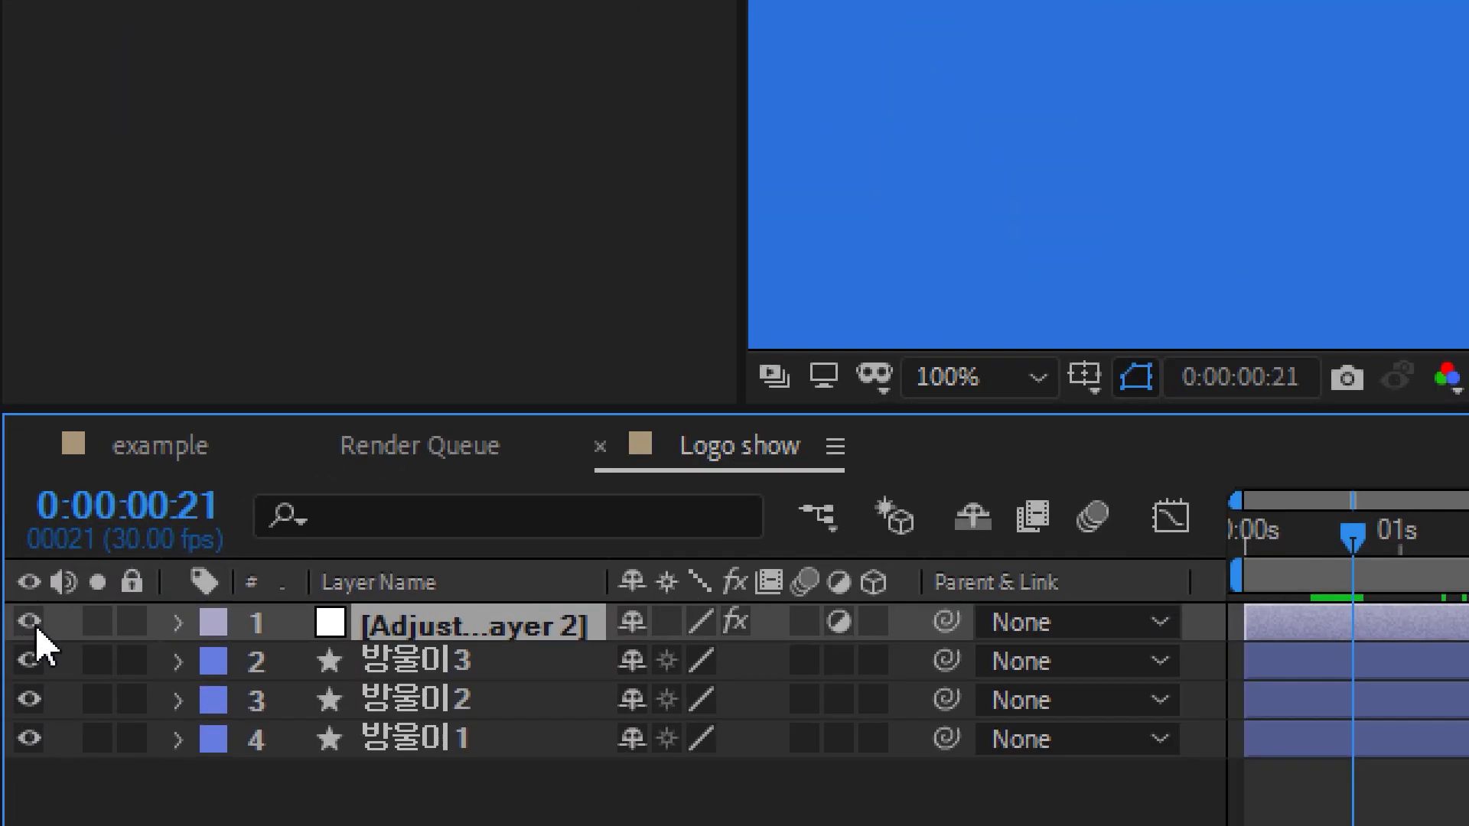
click(31, 623)
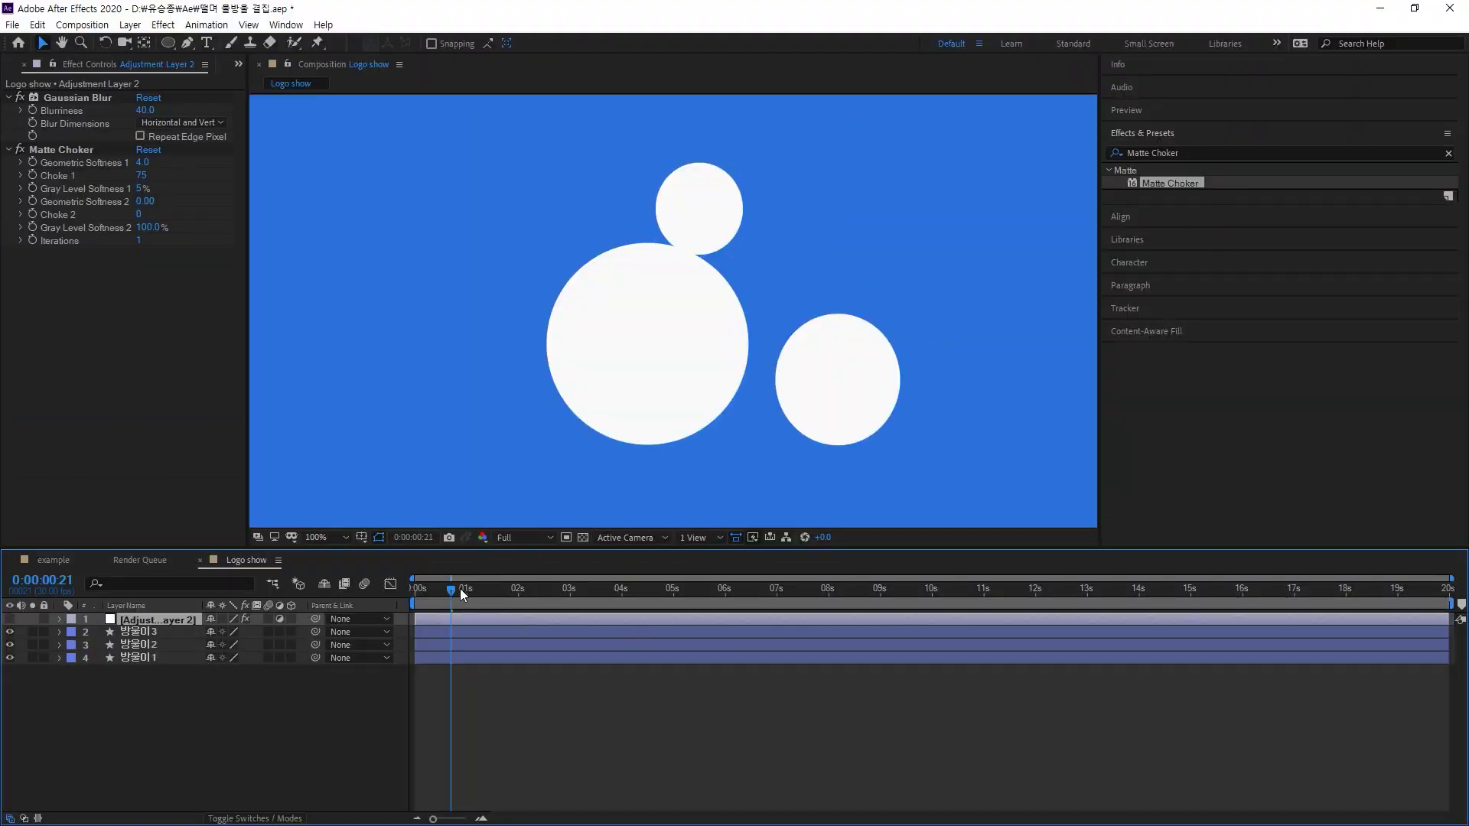
click(9, 619)
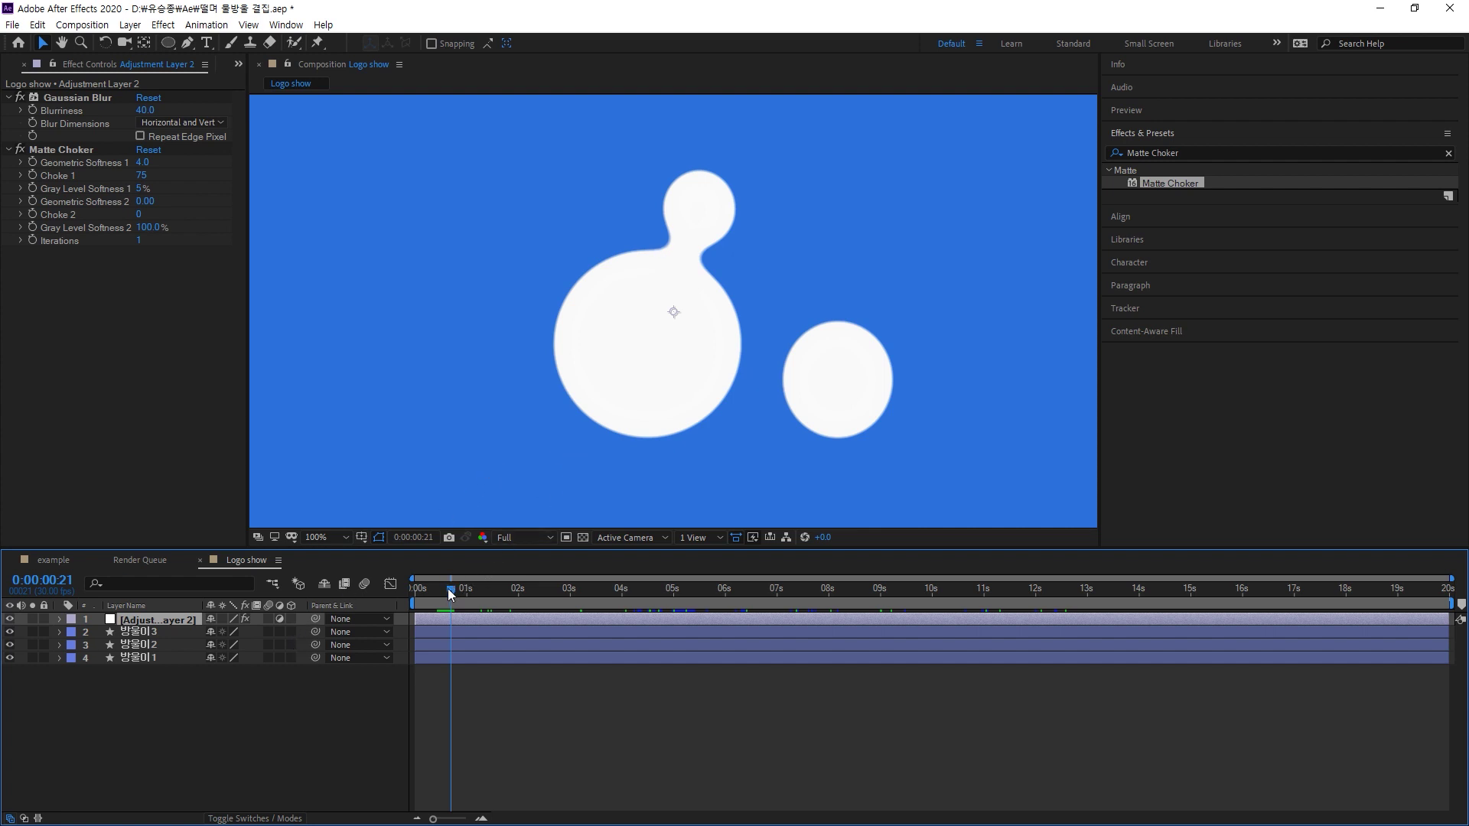
drag(471, 574, 767, 561)
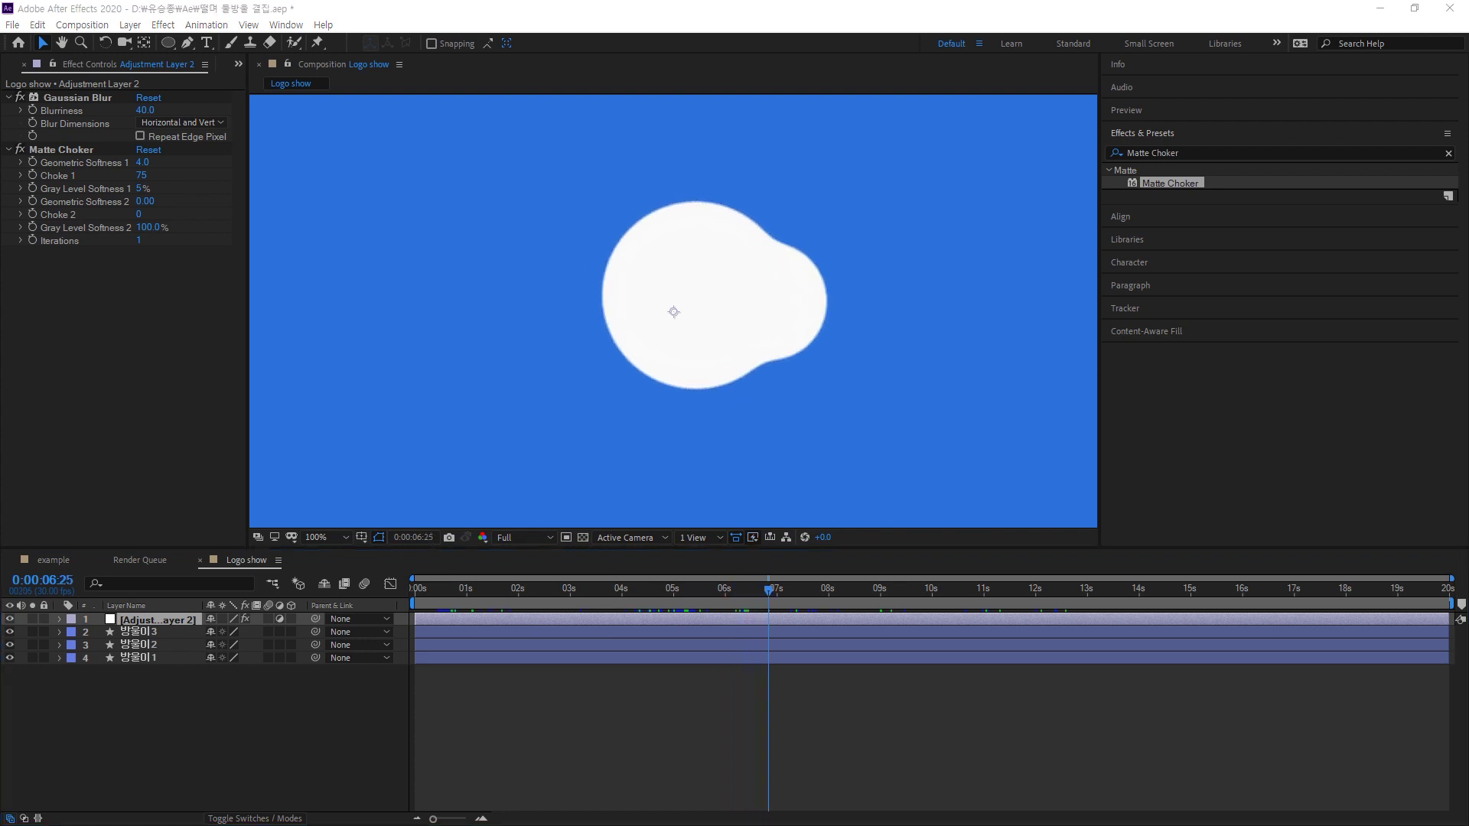
Lock the adjustment layer, select the three circle layers and reveal only their Position properties
click(260, 708)
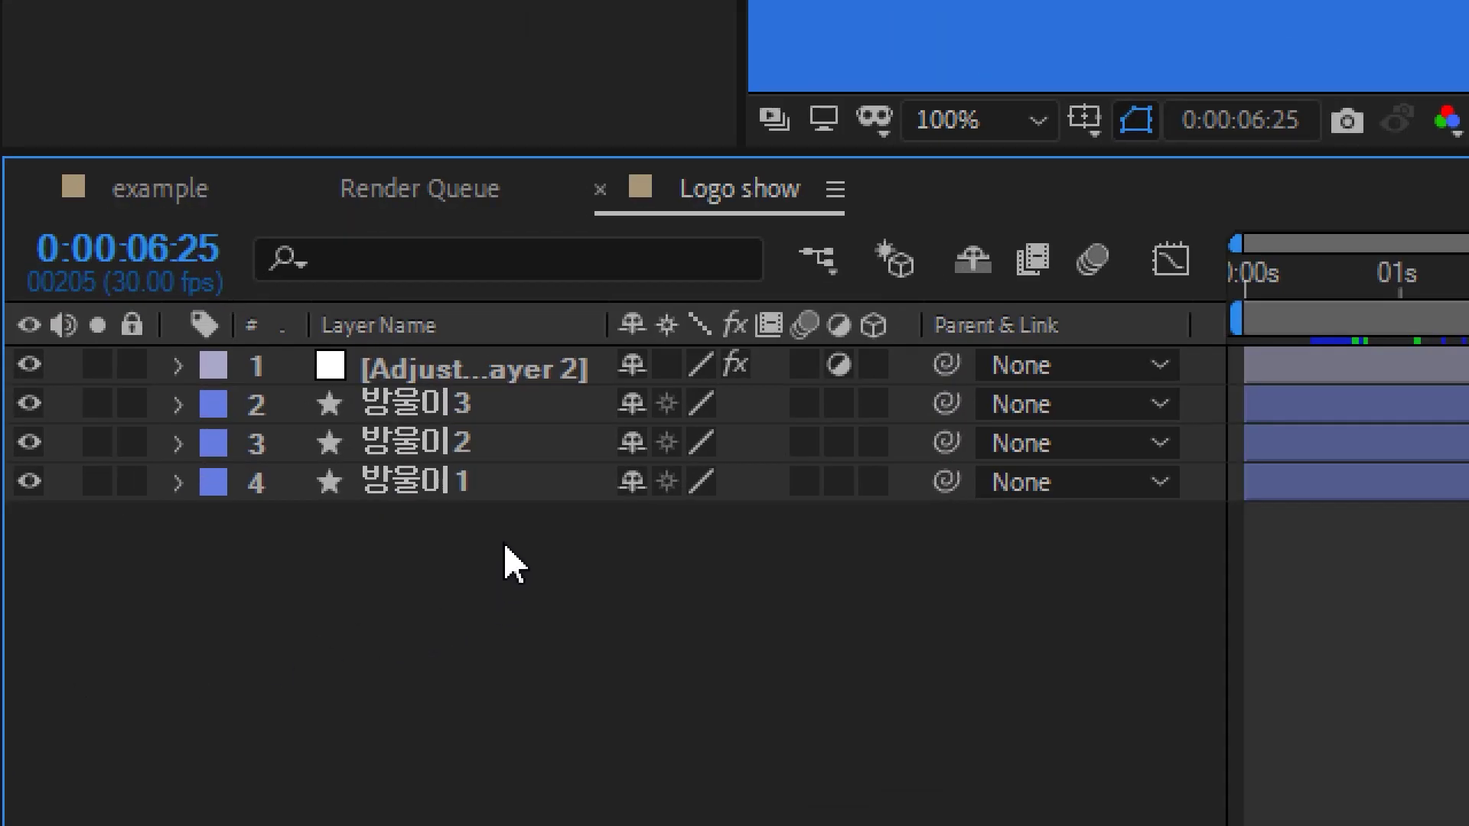
drag(496, 536, 399, 415)
click(132, 366)
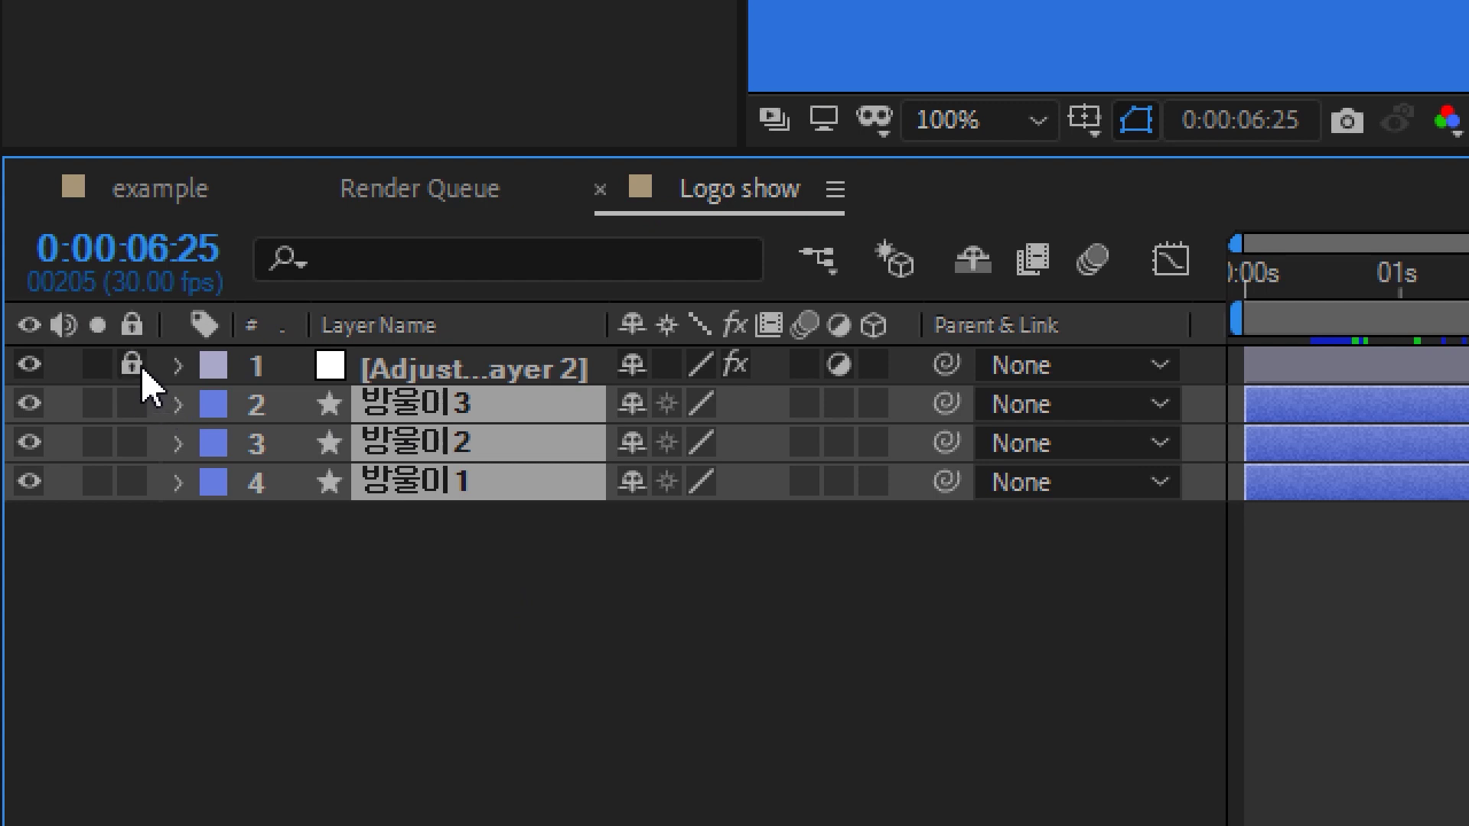
drag(536, 576, 413, 419)
key(p)
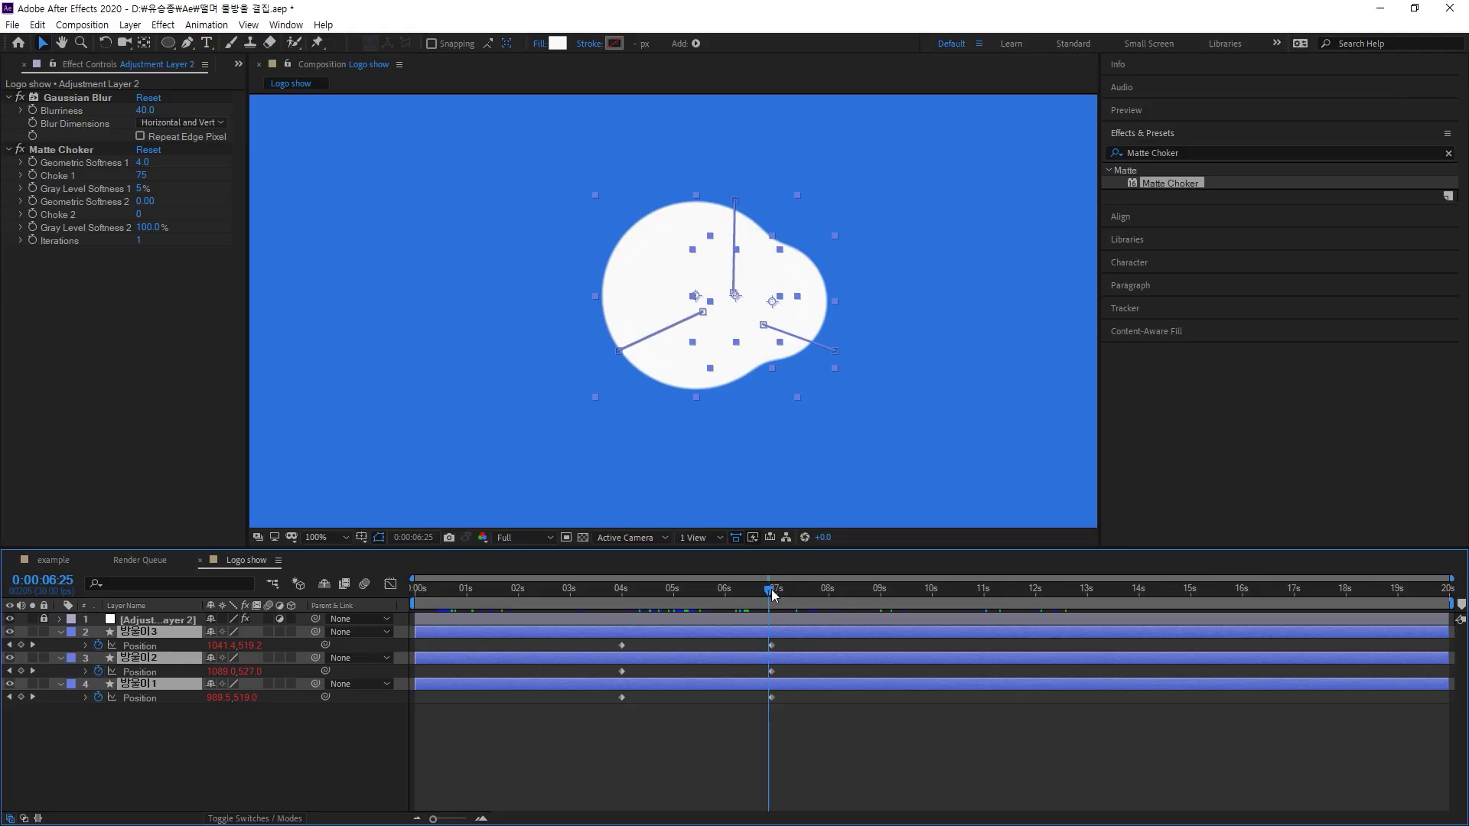
Scrub through the circles' movement, select all their Position keyframes and examine the Keyframe Assistant's easing options
drag(703, 287, 227, 350)
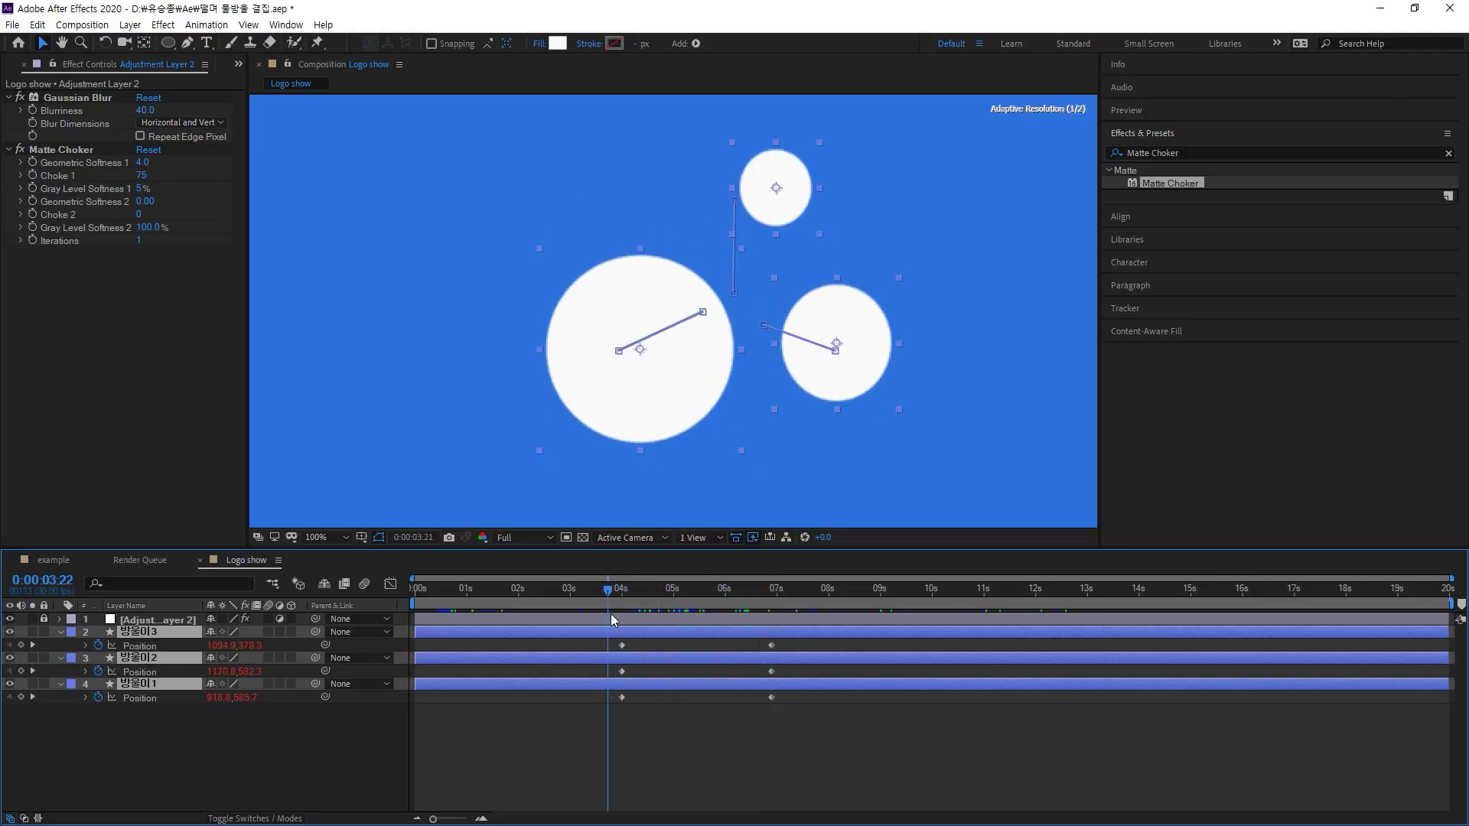
drag(610, 614, 754, 601)
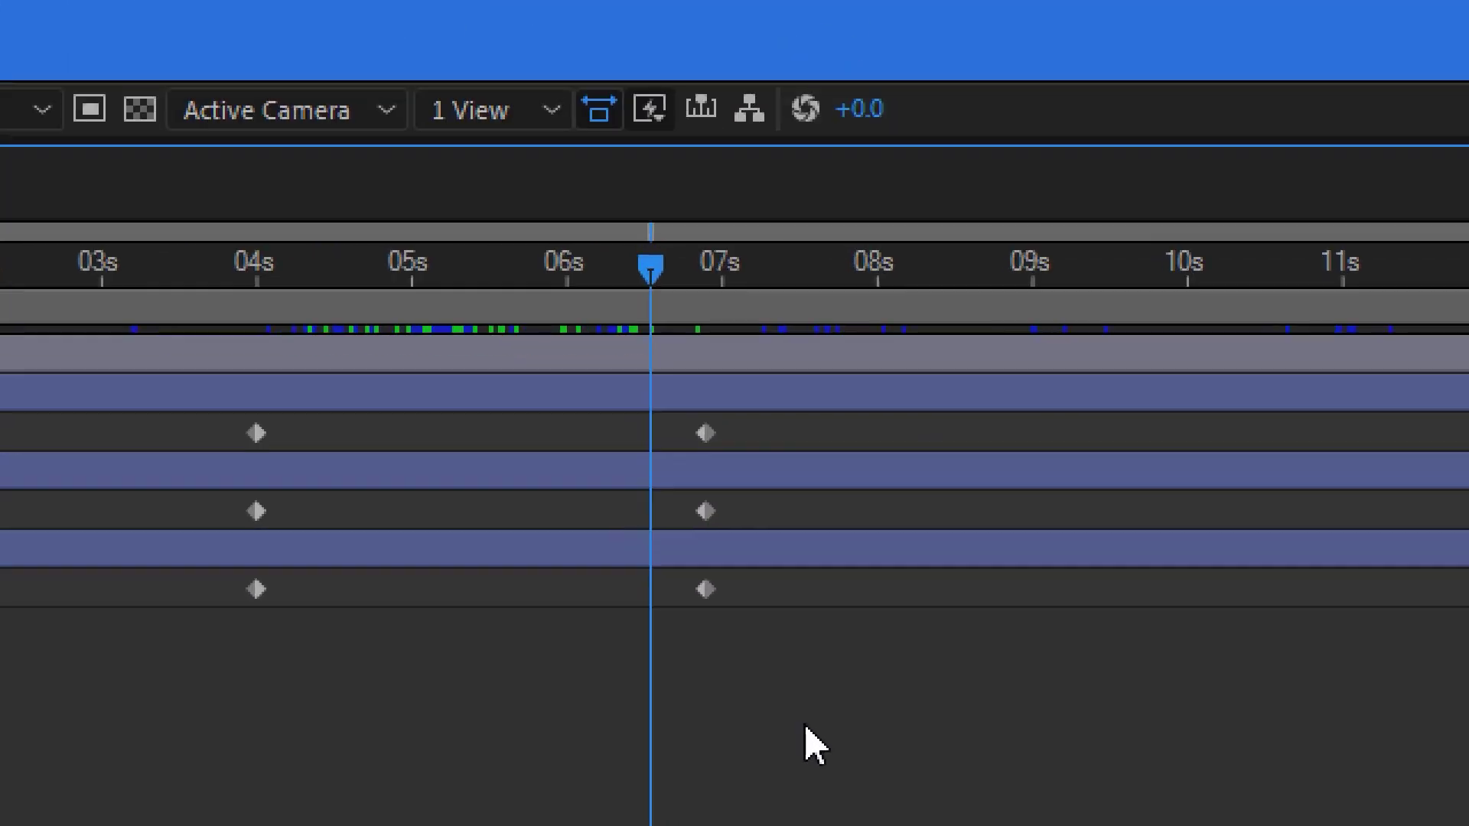
drag(804, 741, 613, 641)
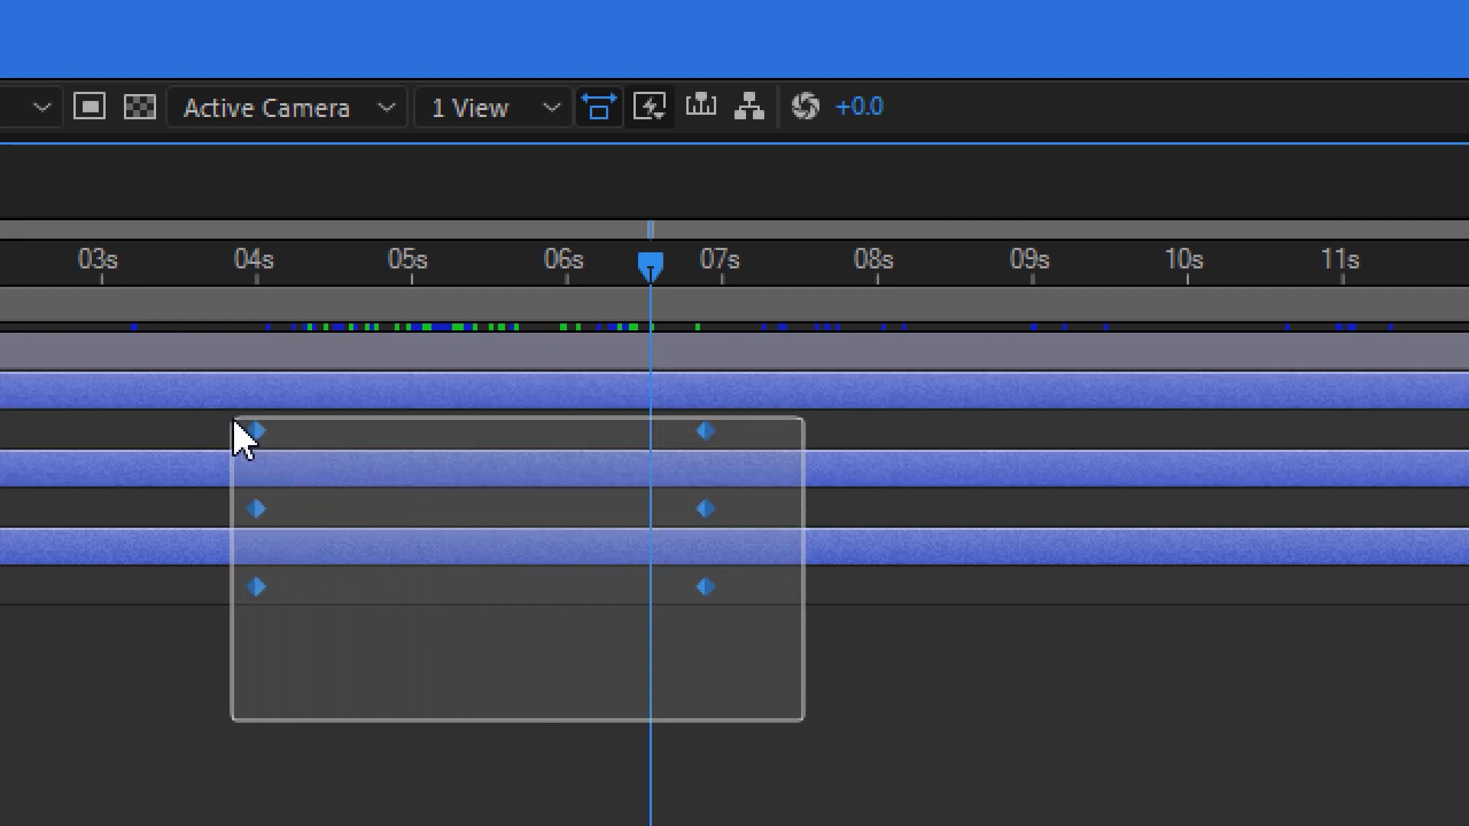
drag(234, 422, 234, 423)
click(339, 641)
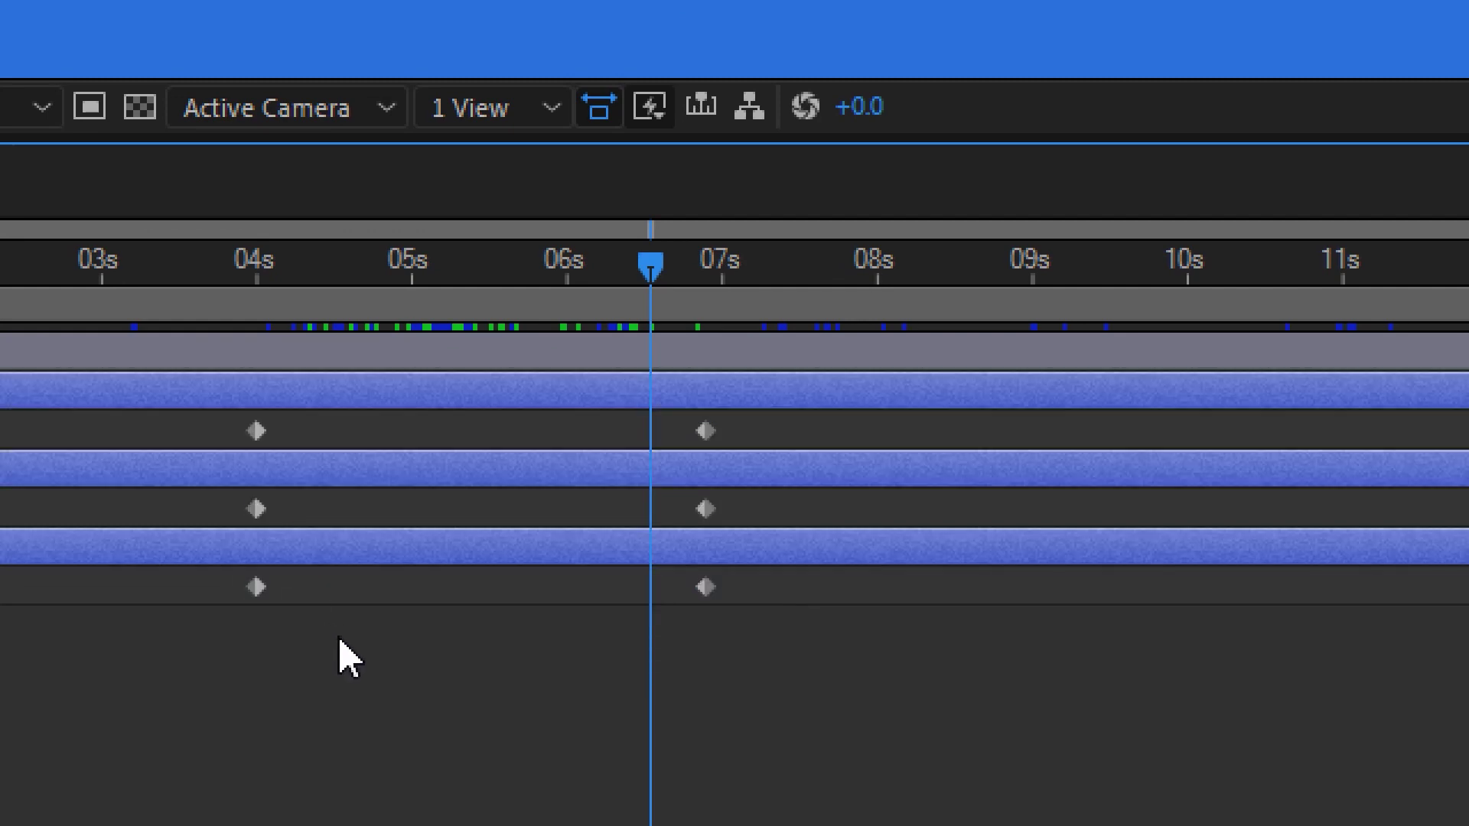
drag(801, 631, 226, 440)
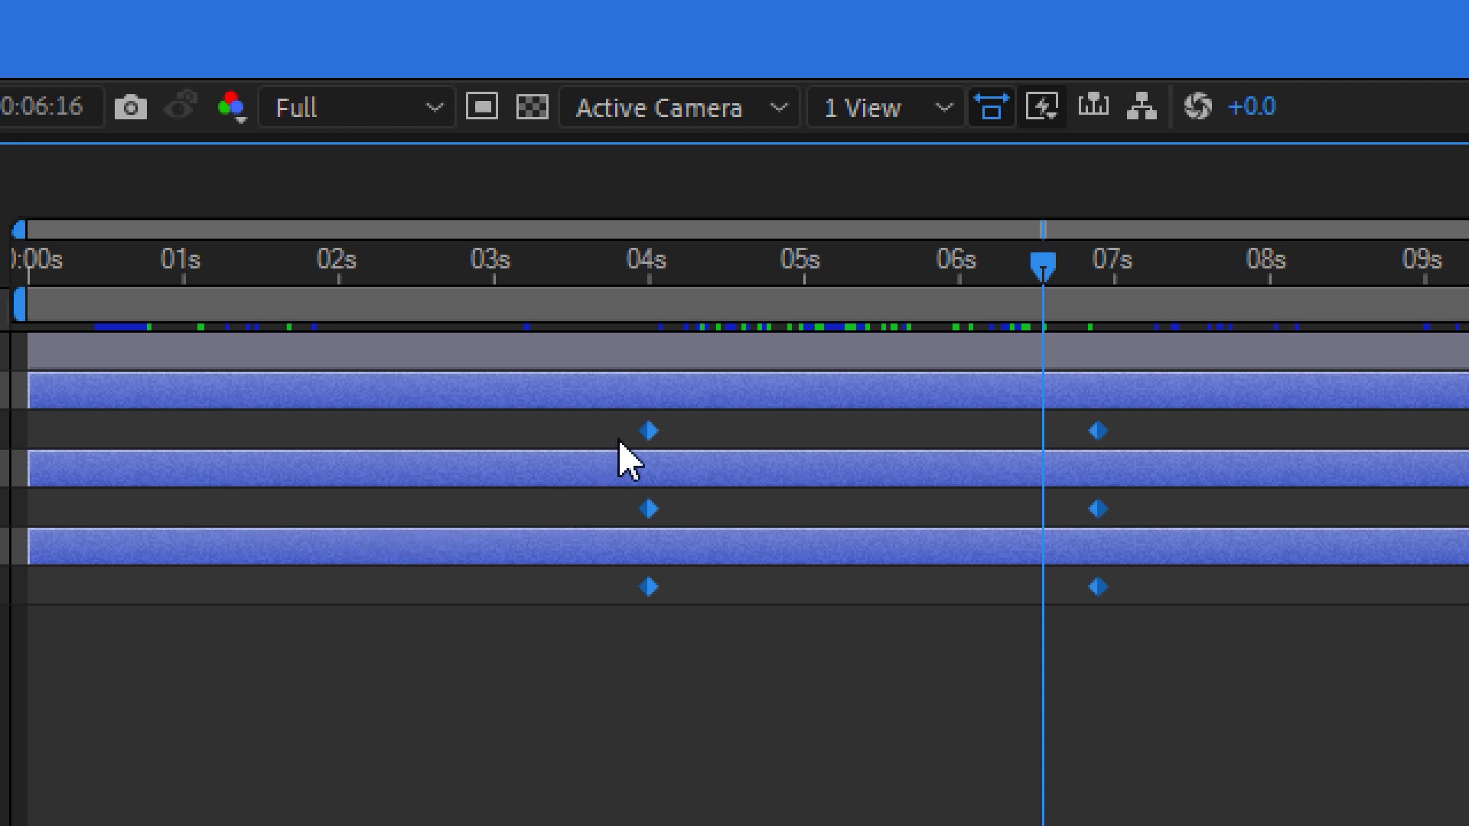
right_click(651, 433)
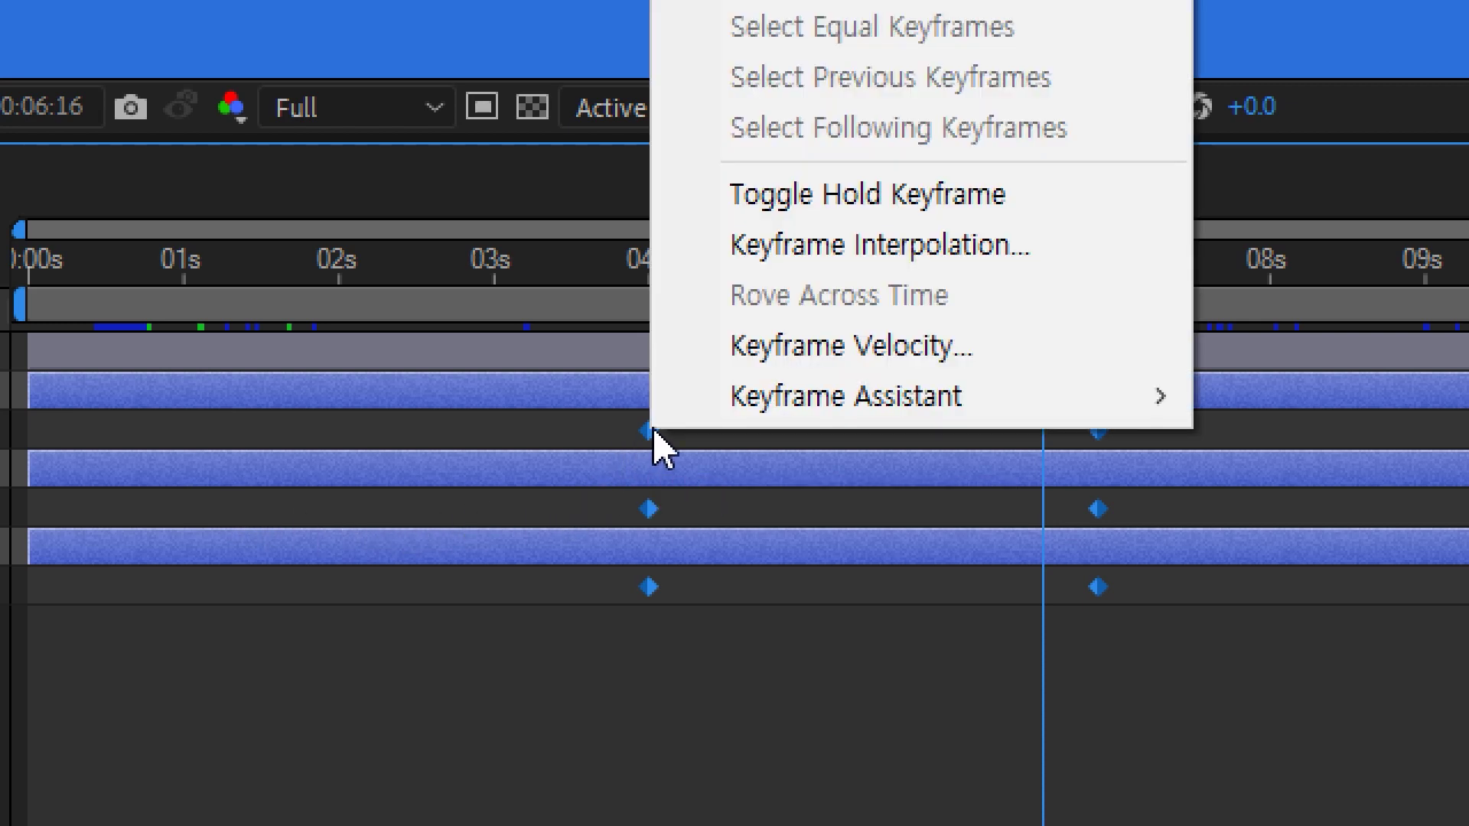
mouse_move(764, 417)
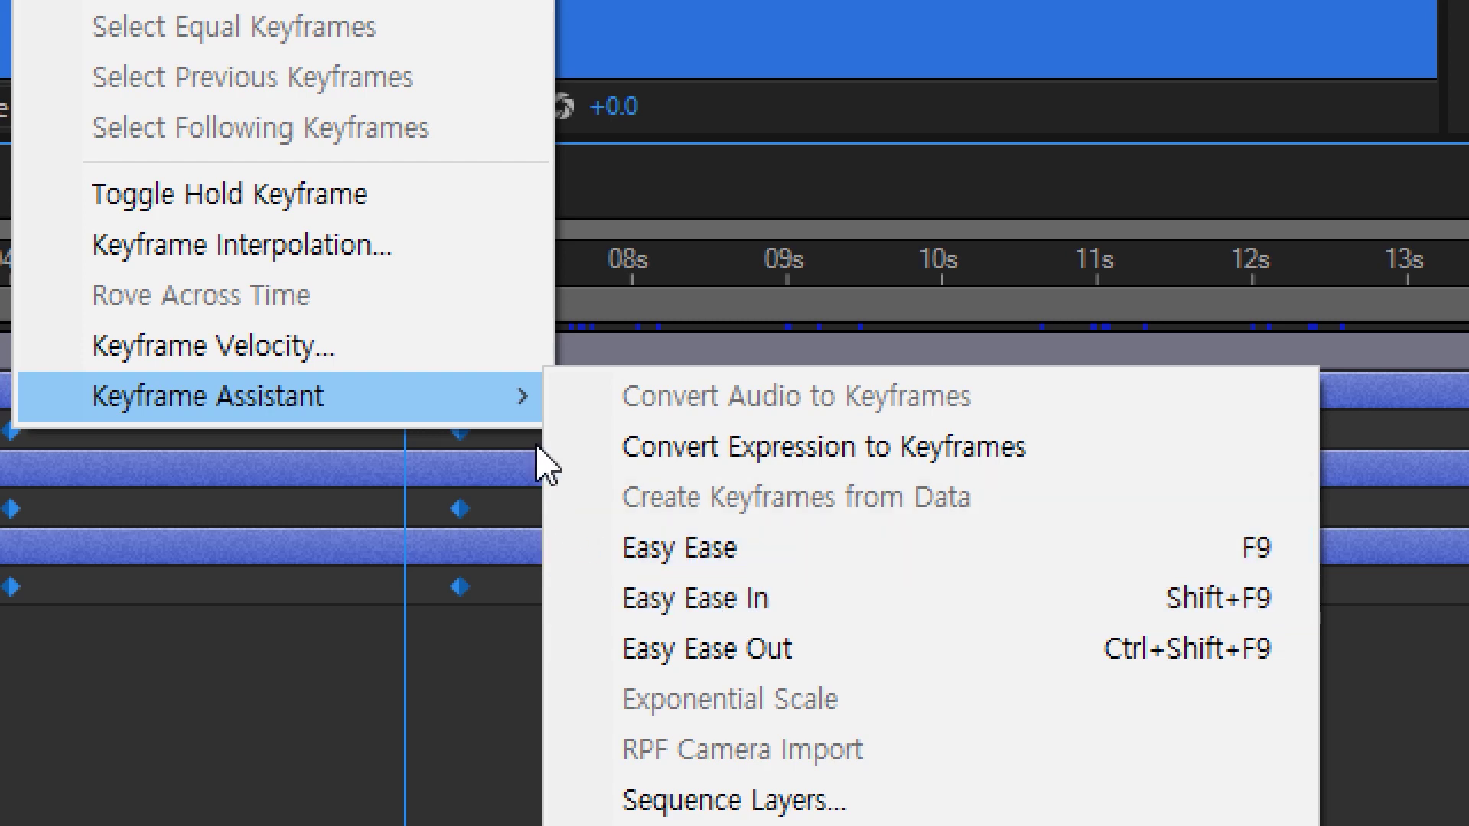
click(466, 656)
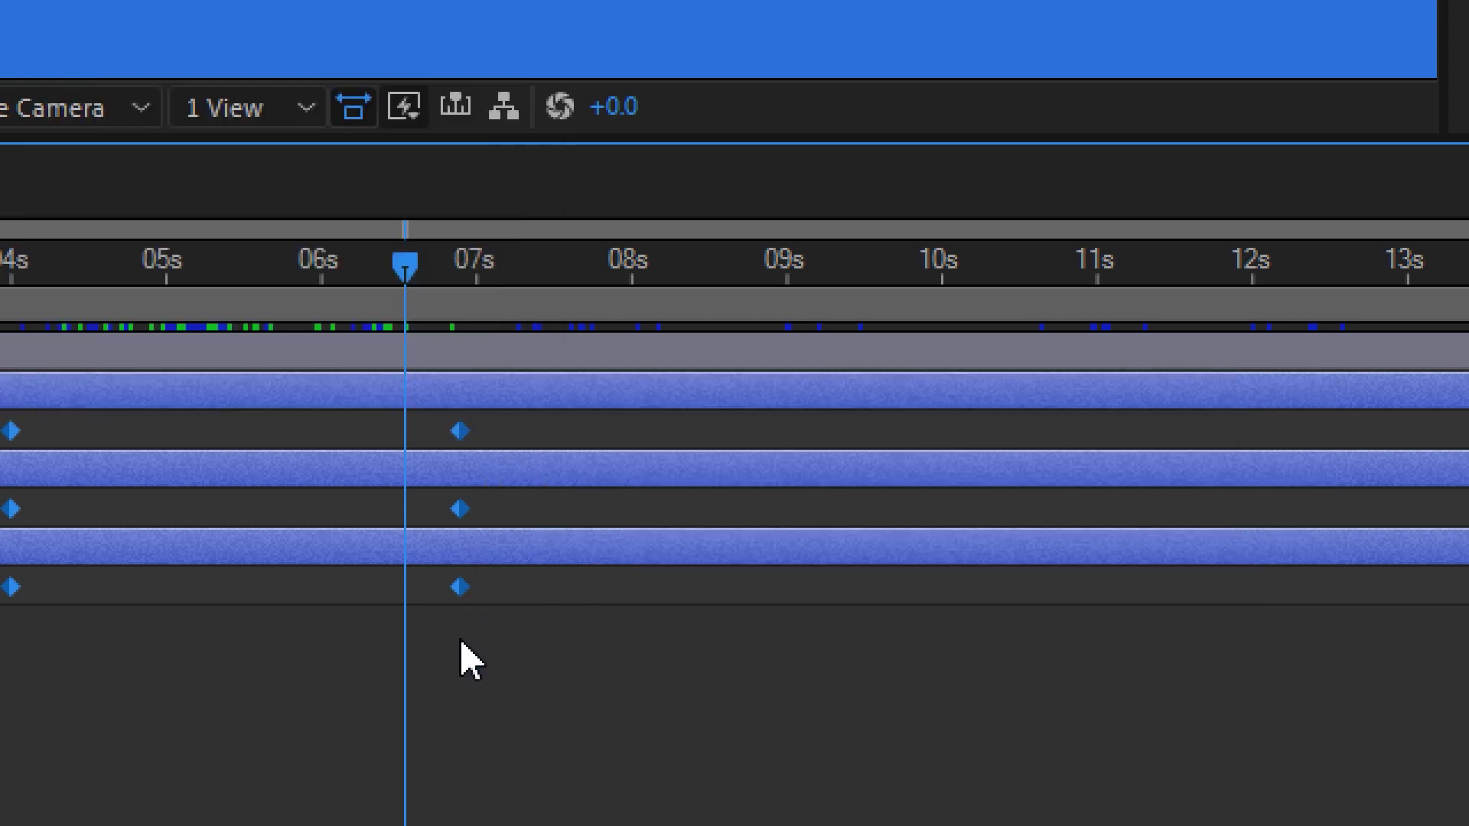
Try Easy Ease In on the end Position keyframes of the three circle layers
drag(503, 637, 441, 427)
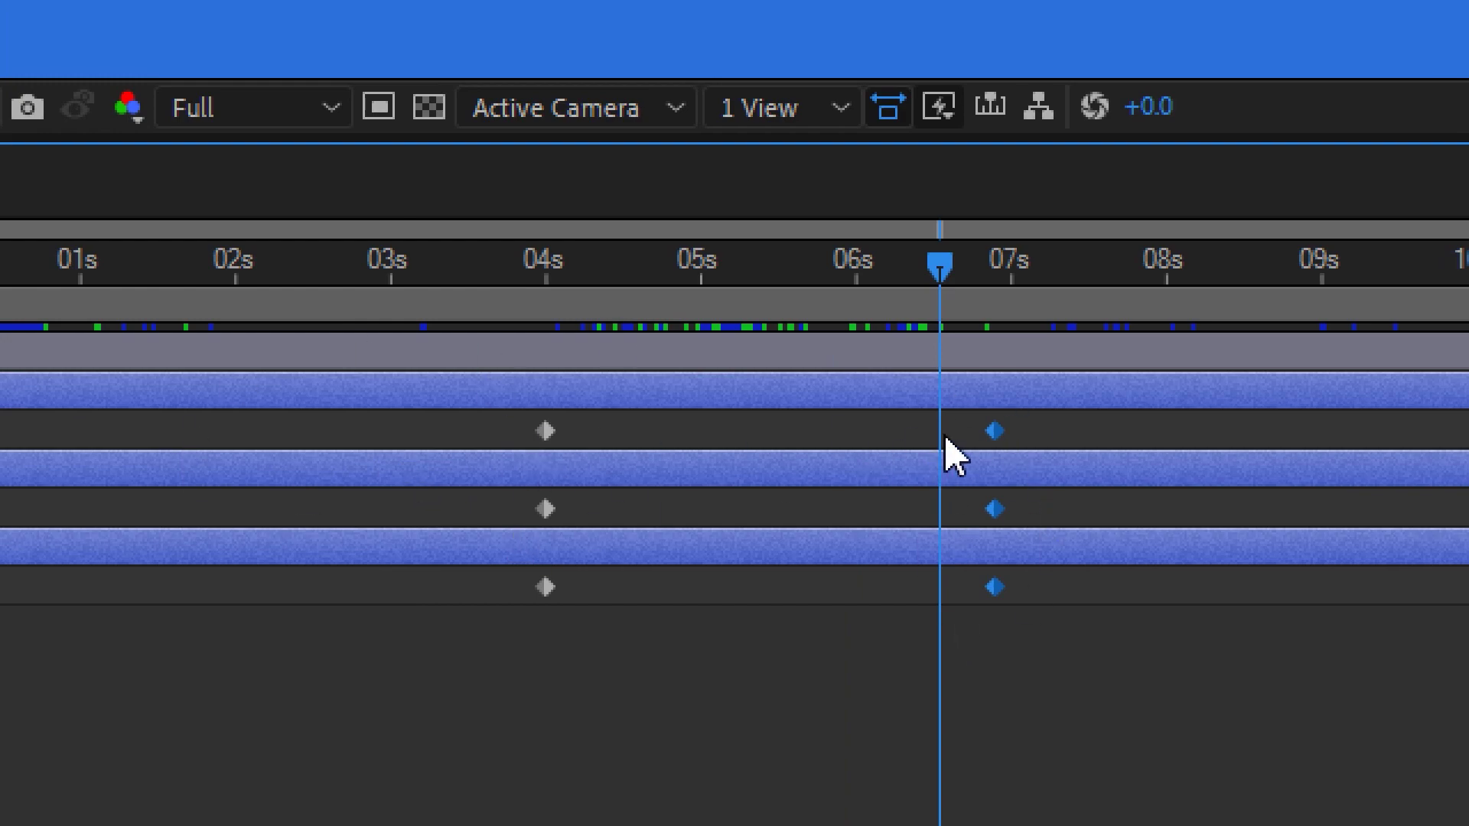
right_click(998, 435)
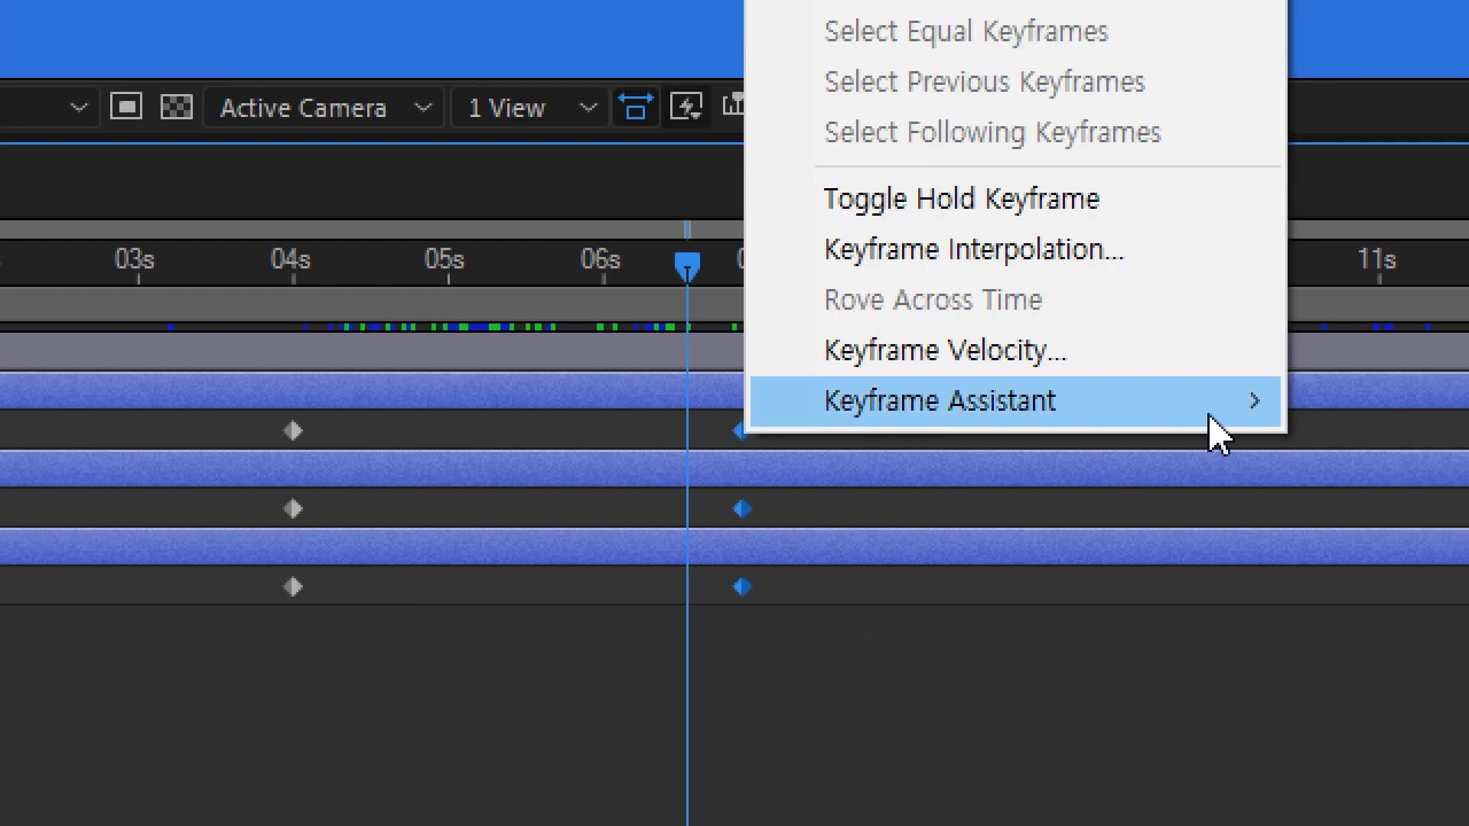
mouse_move(1404, 406)
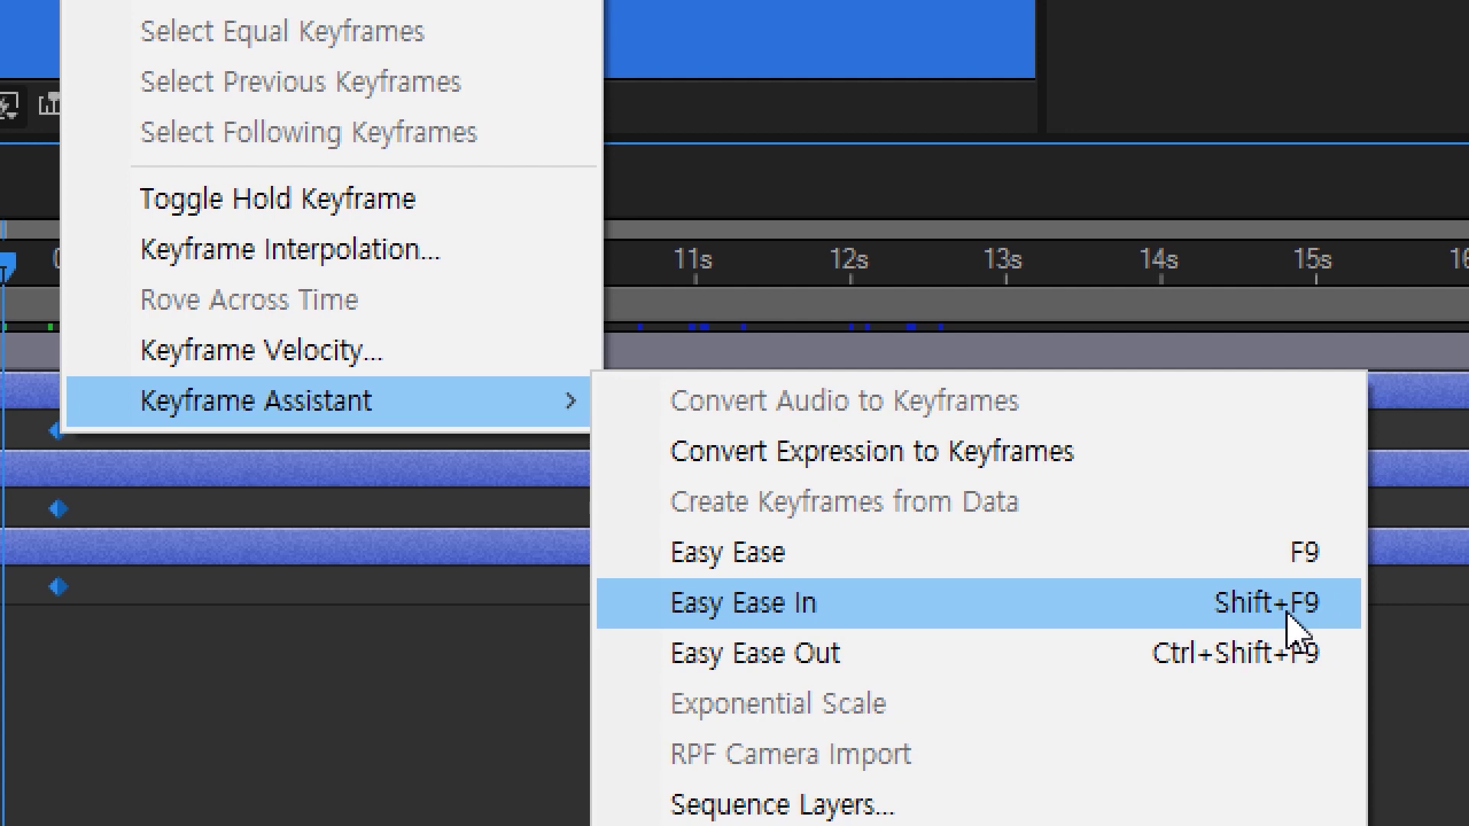
click(475, 712)
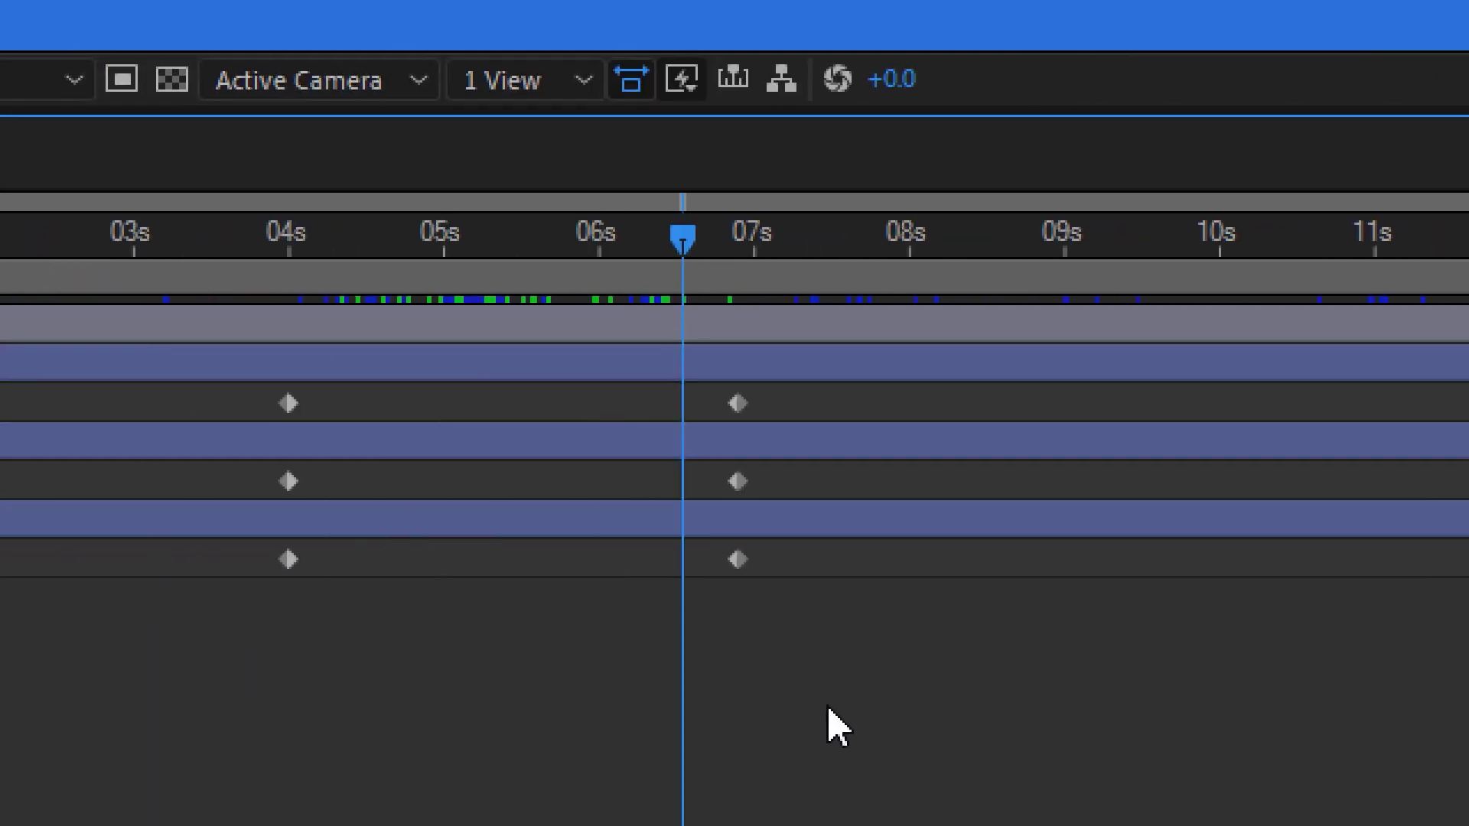
drag(829, 703, 713, 406)
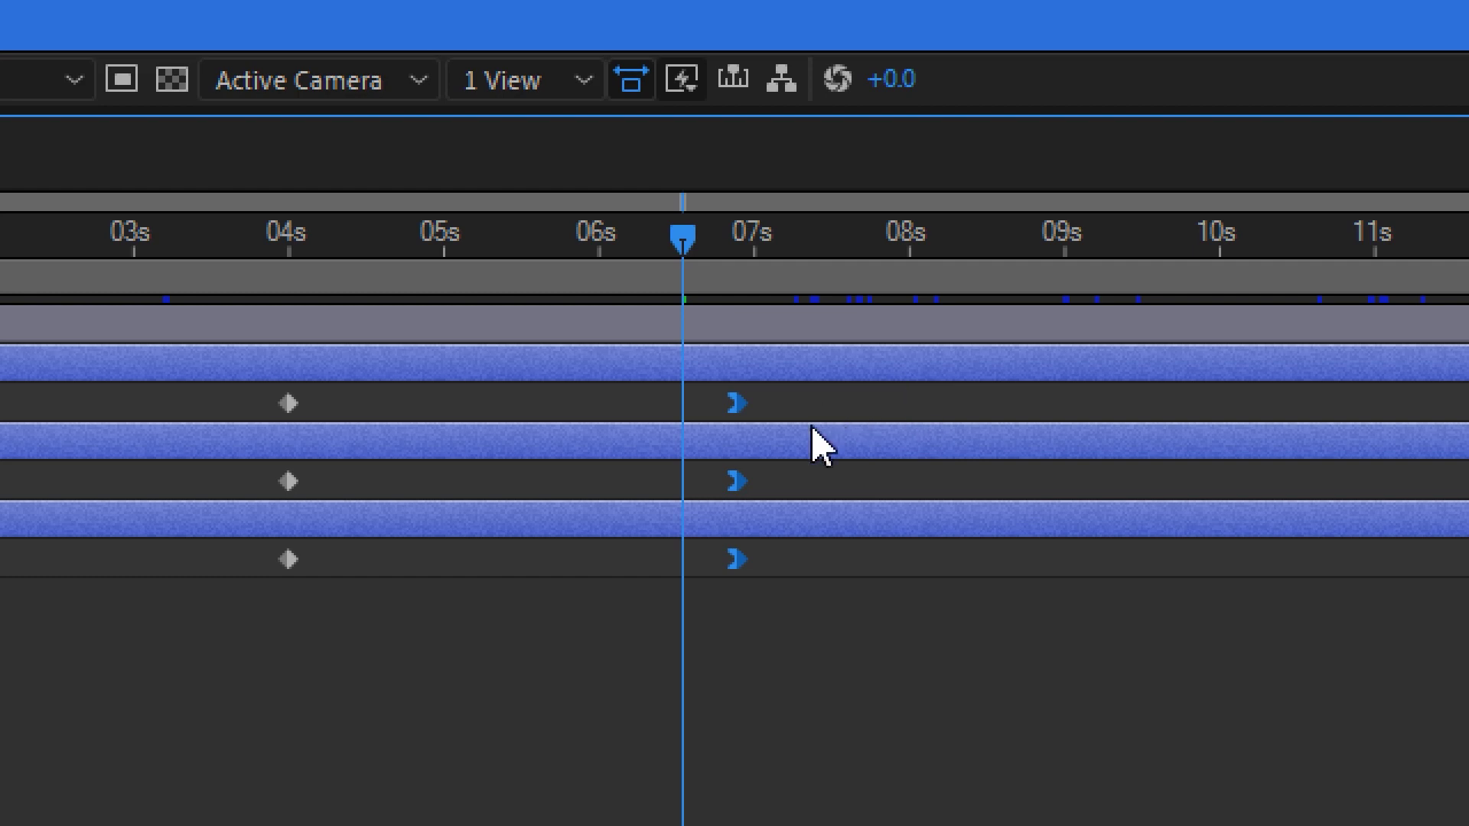
Look at the Easy Ease Out option for the end keyframes without applying it, and undo the Easy Ease In
drag(755, 649, 704, 386)
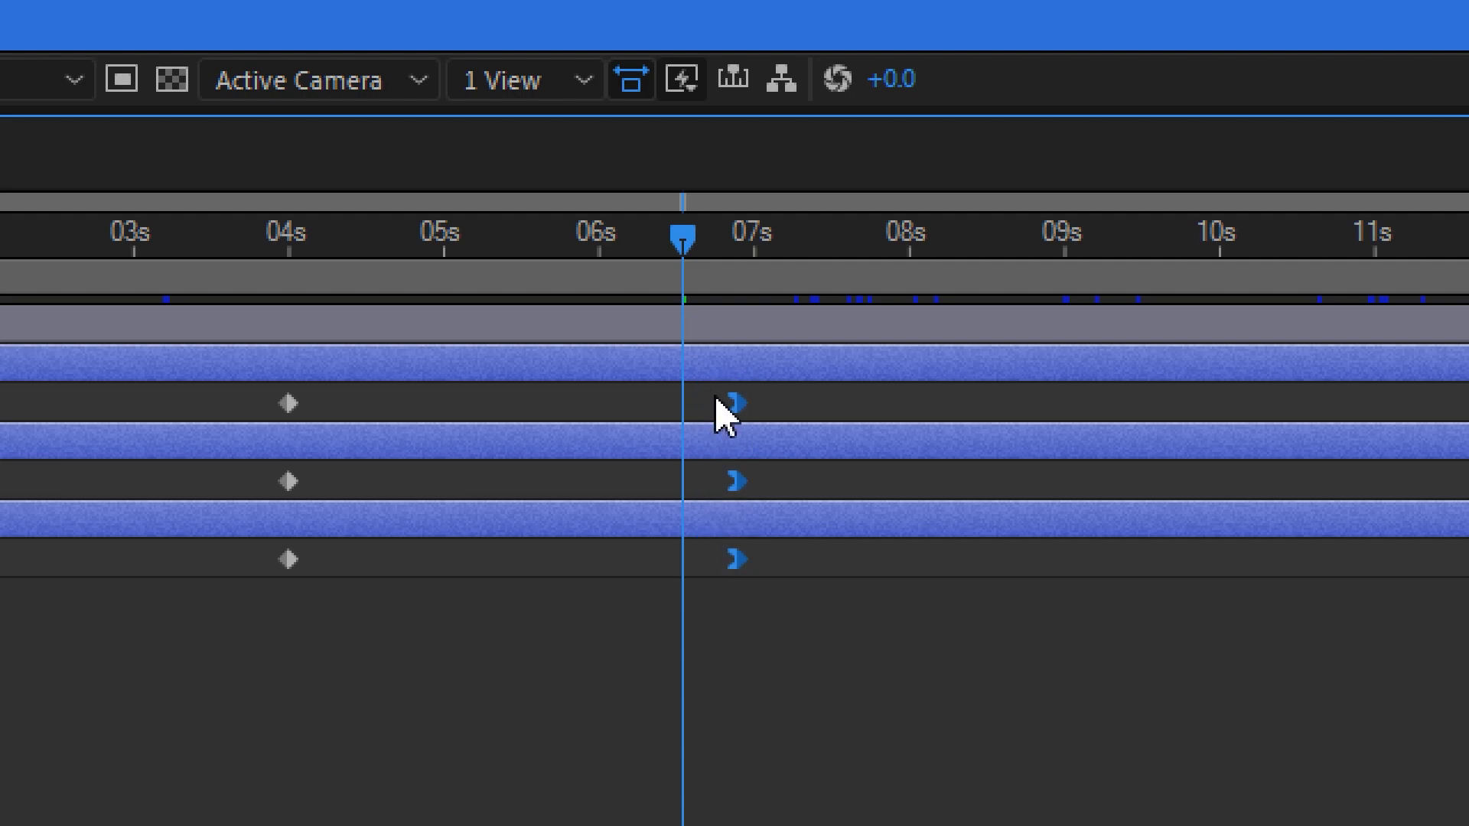
right_click(737, 413)
mouse_move(1080, 264)
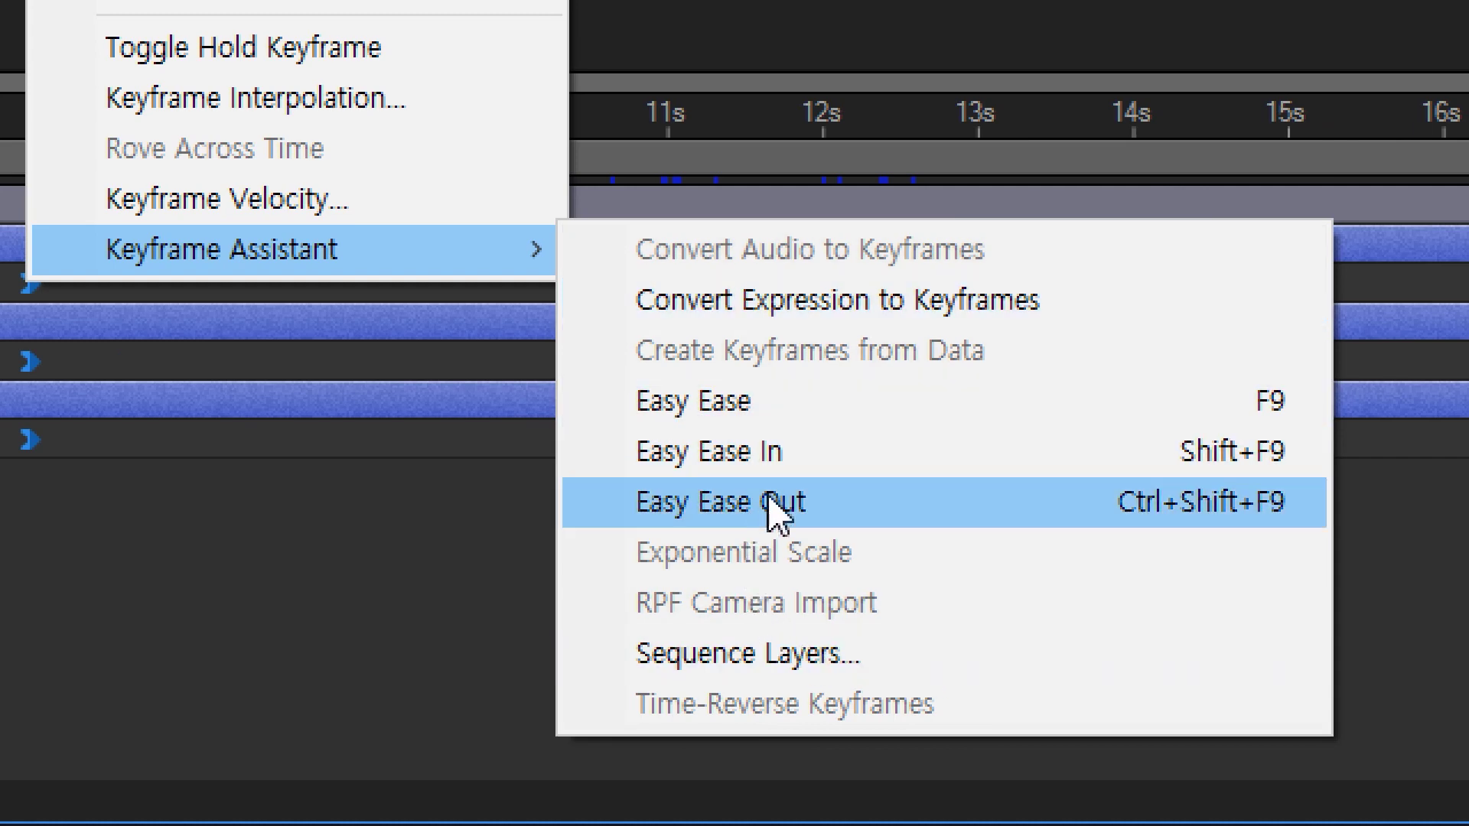
click(699, 503)
click(416, 574)
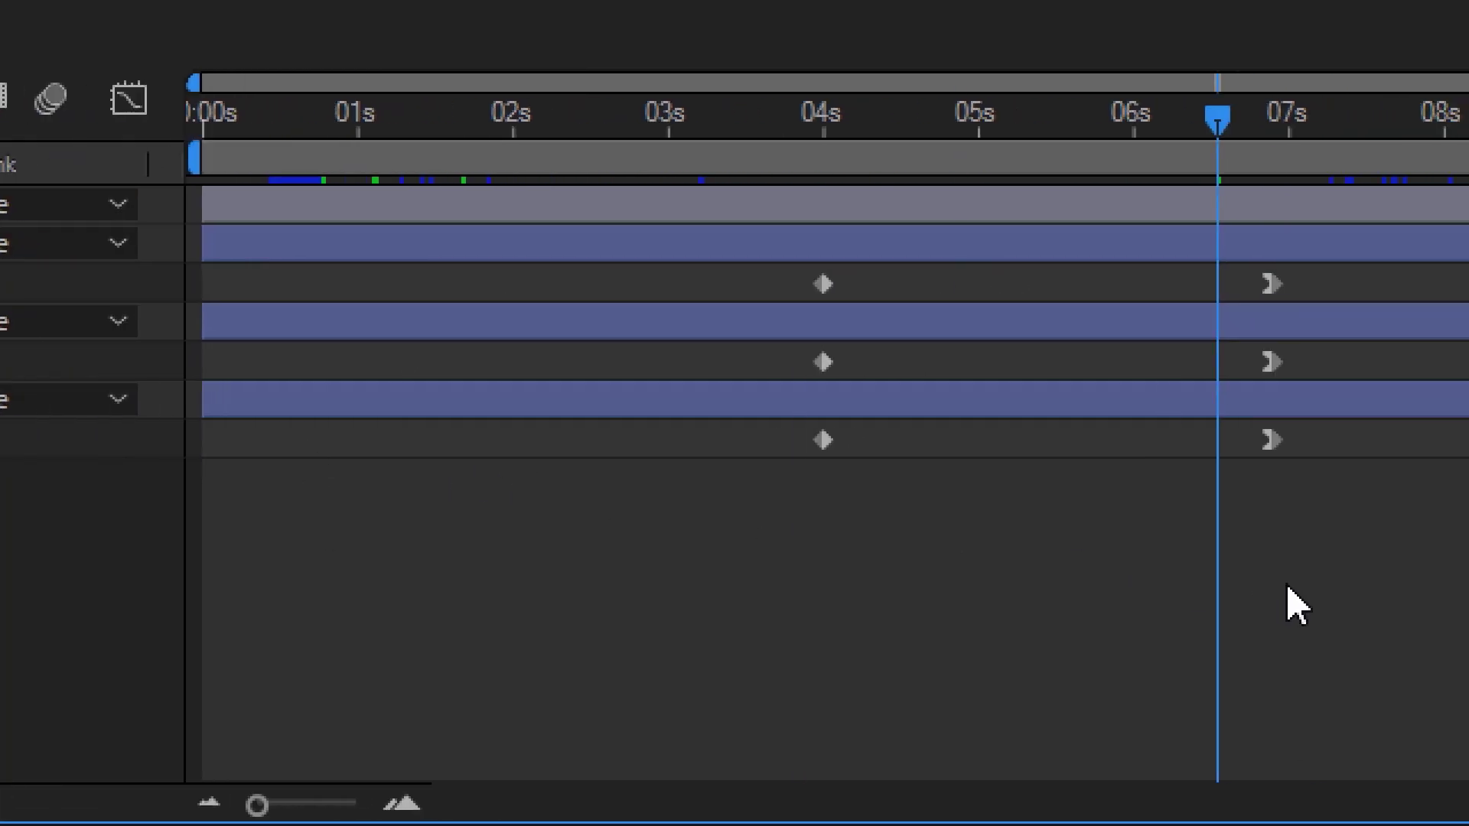
key(ctrl+z)
Apply Easy Ease to all start and end Position keyframes of the three circle layers
drag(1422, 577, 1202, 356)
drag(1069, 357, 754, 268)
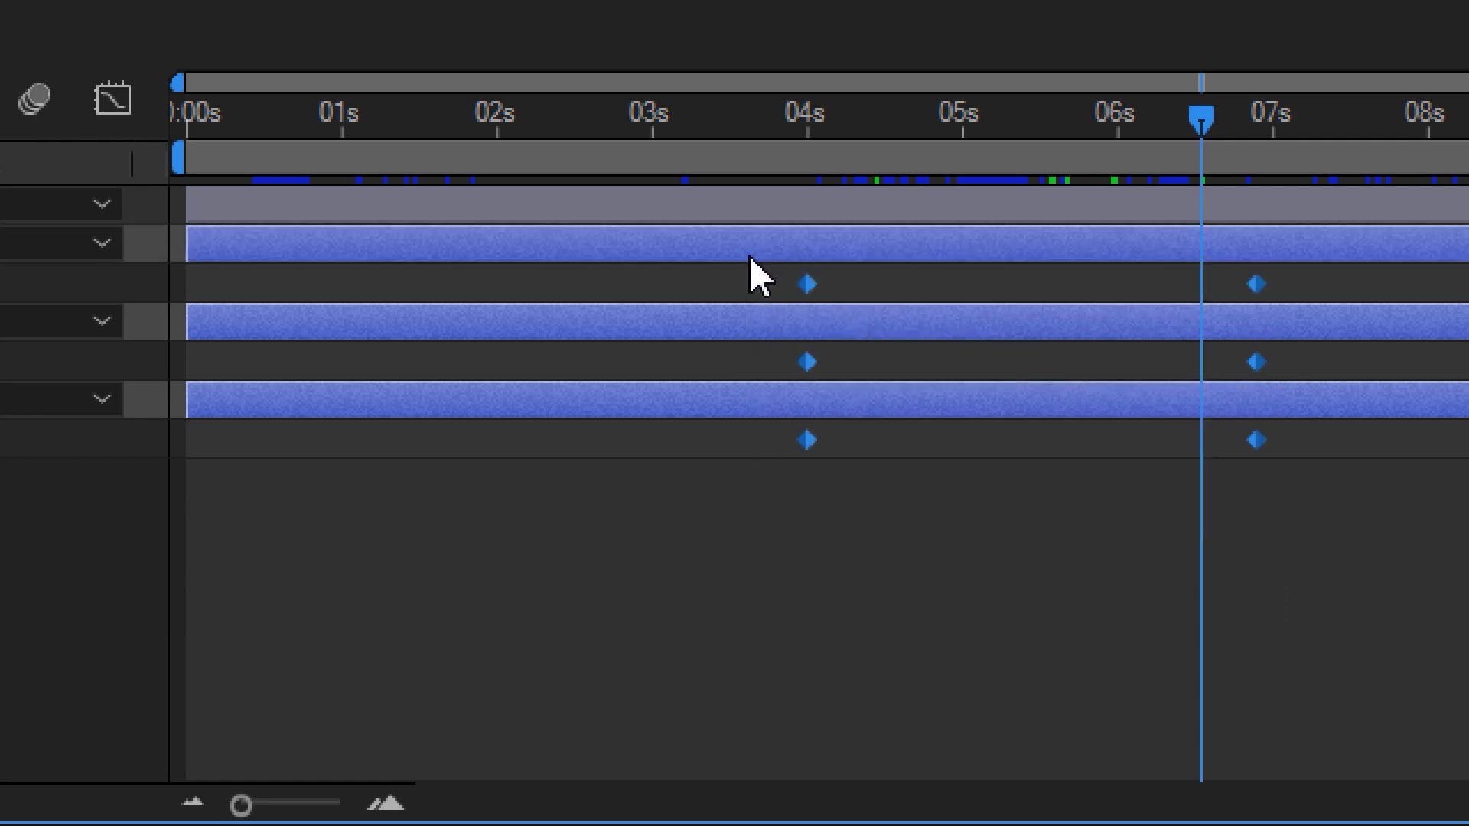
right_click(814, 292)
mouse_move(1186, 261)
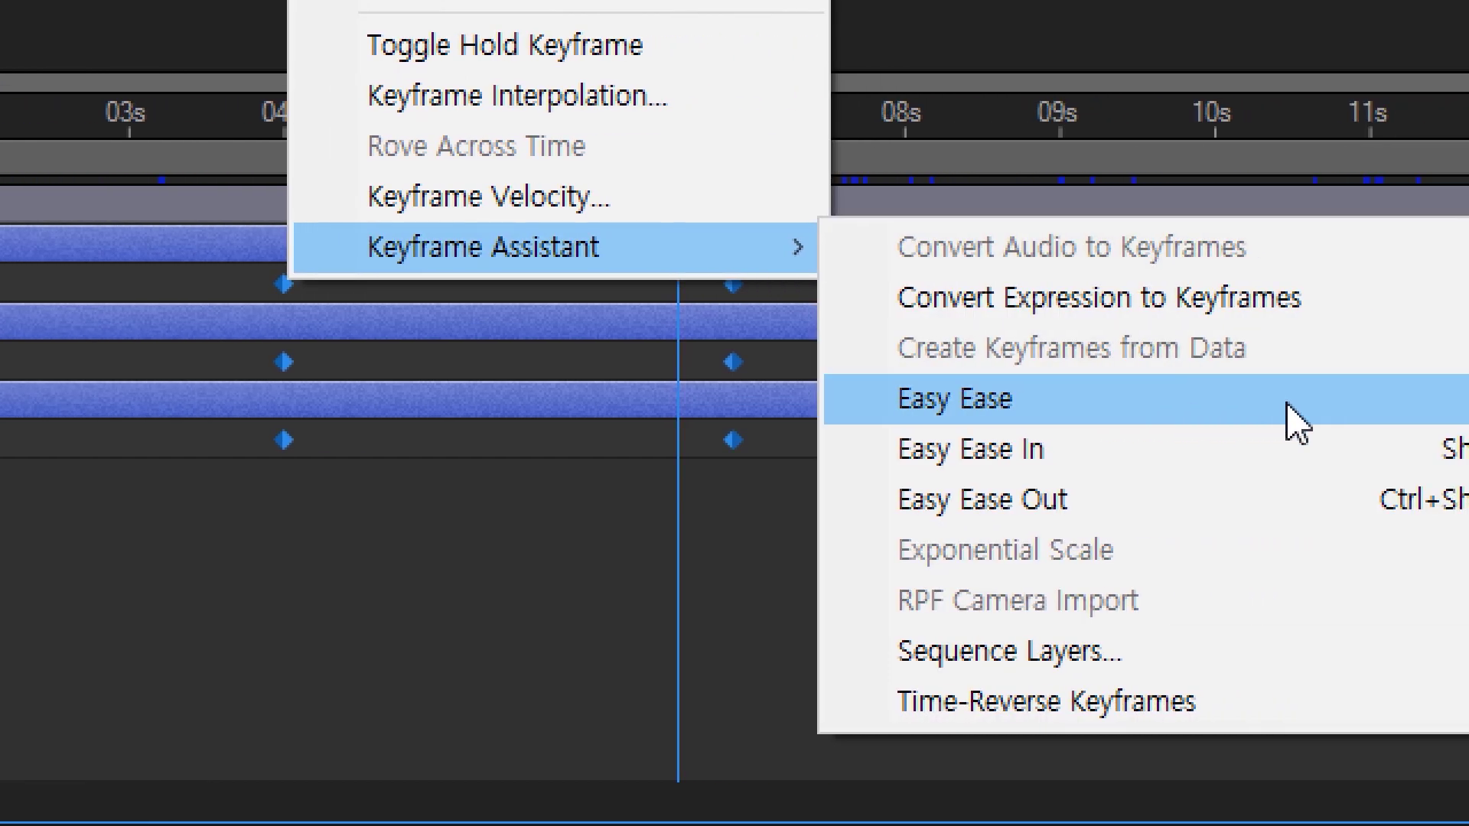
click(1159, 417)
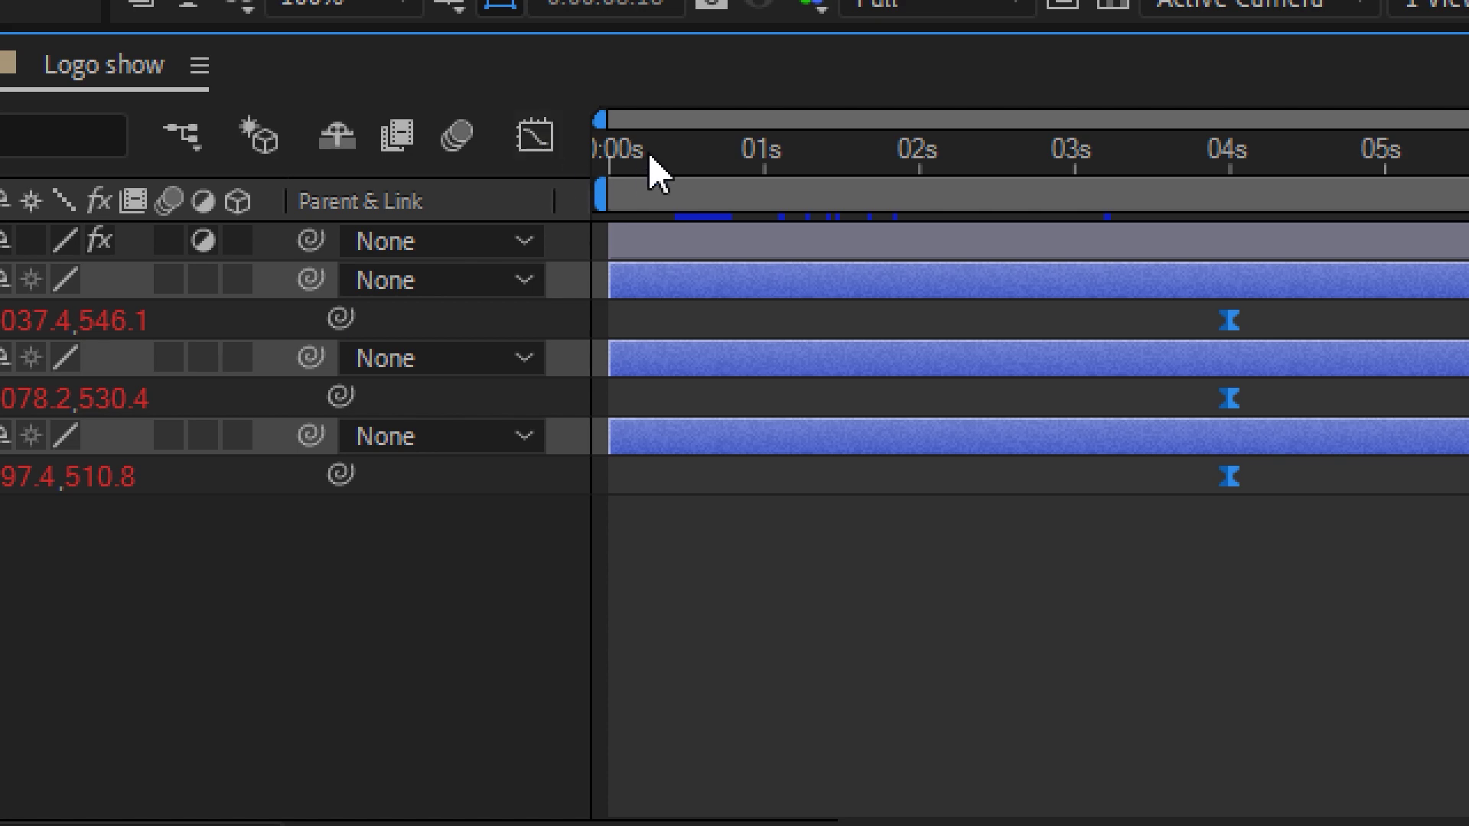
Show the eased Position keyframes in the Graph Editor and check that Edit Speed Graph is the active graph type
click(558, 150)
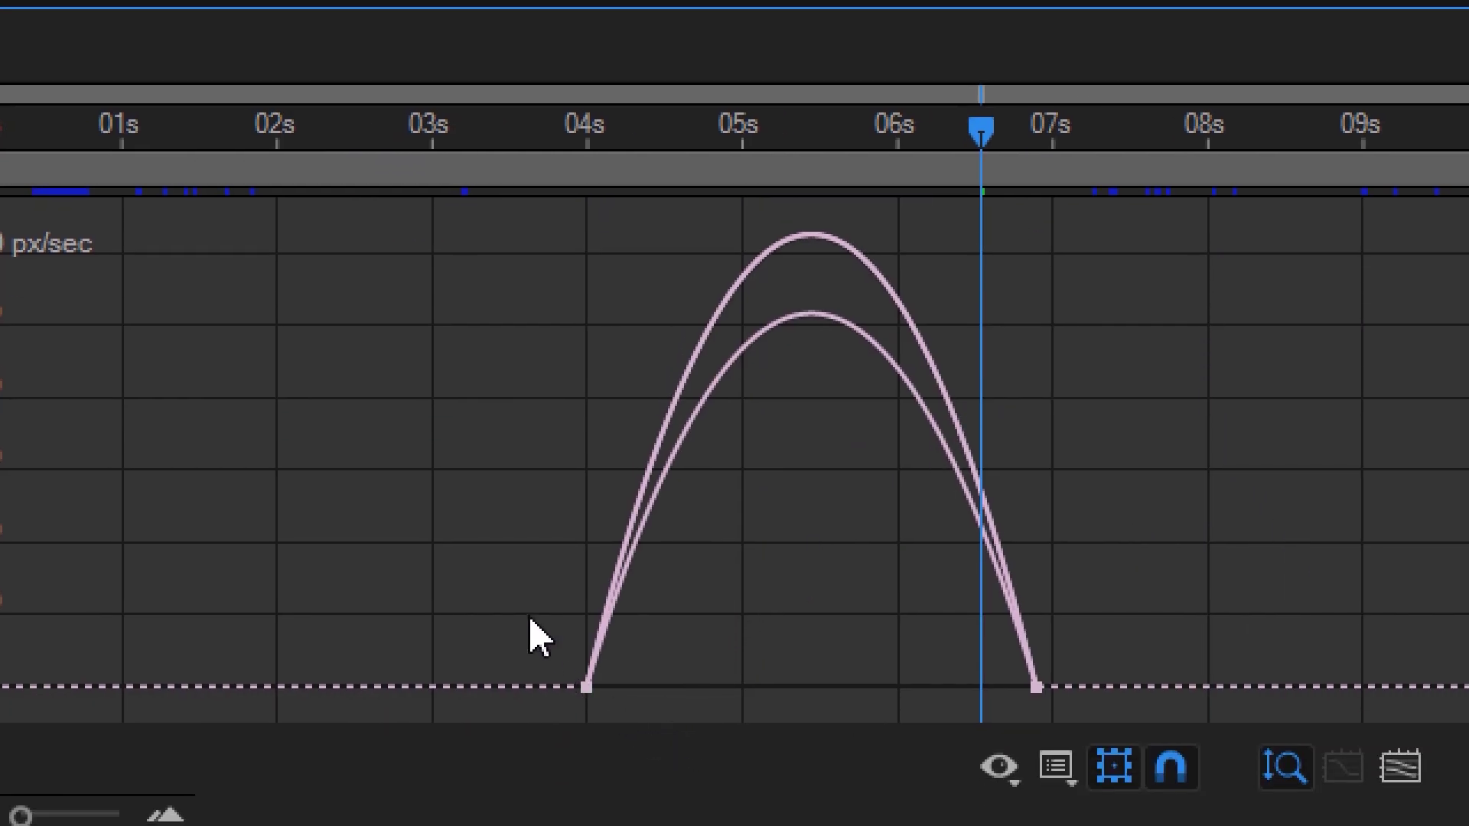
drag(520, 601, 643, 754)
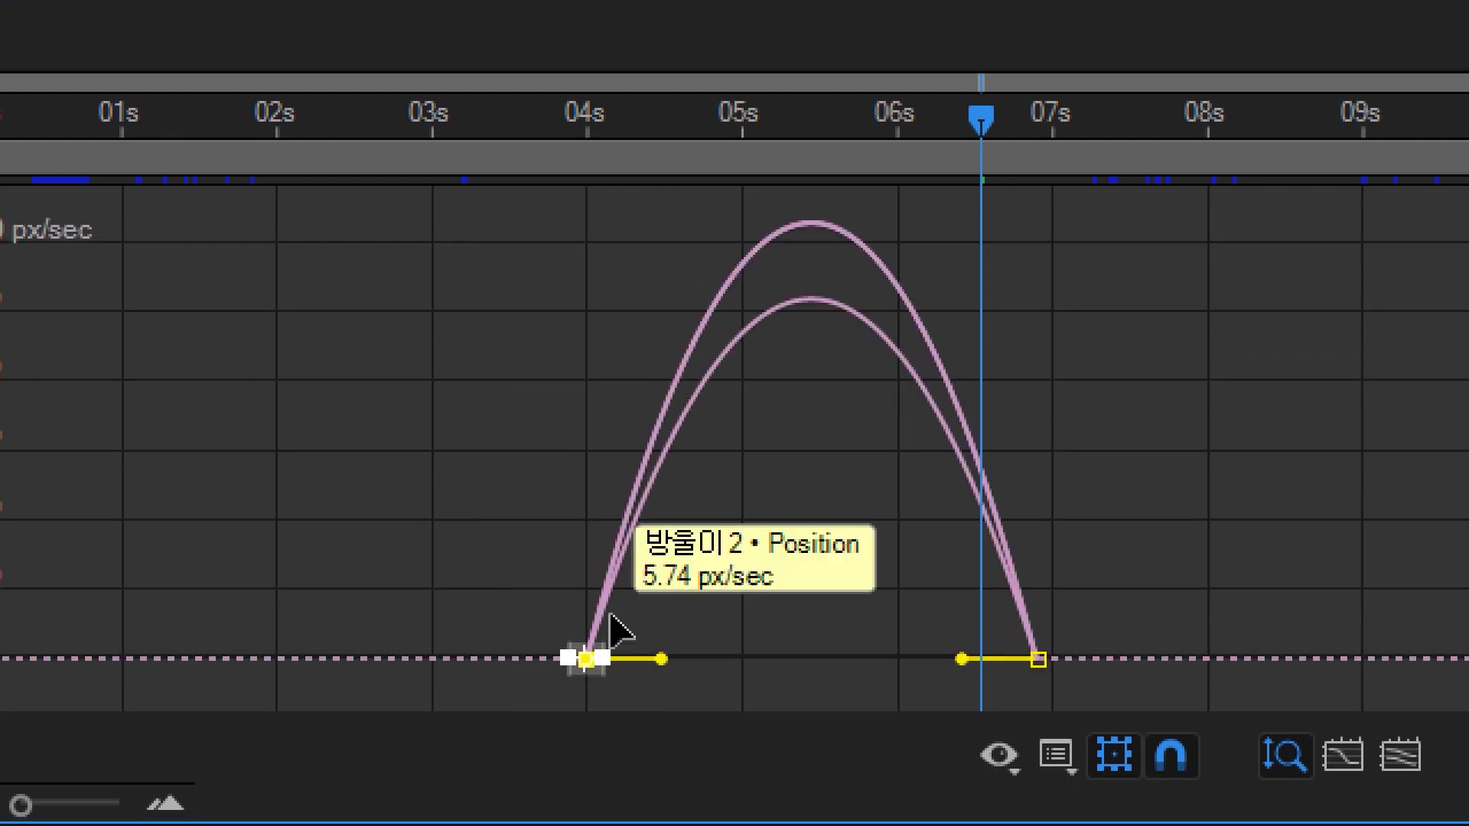
drag(554, 593, 646, 699)
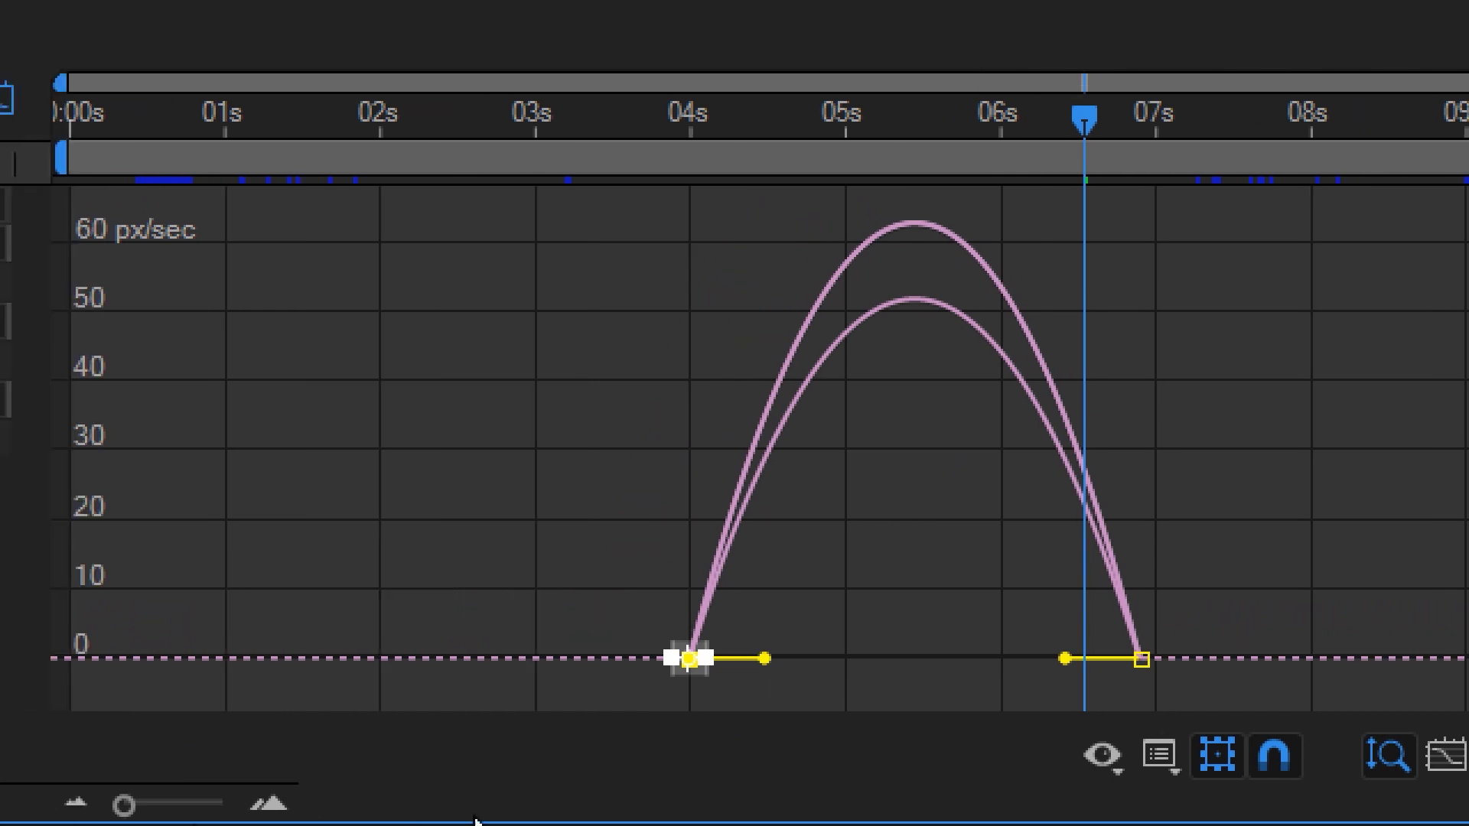
click(1167, 773)
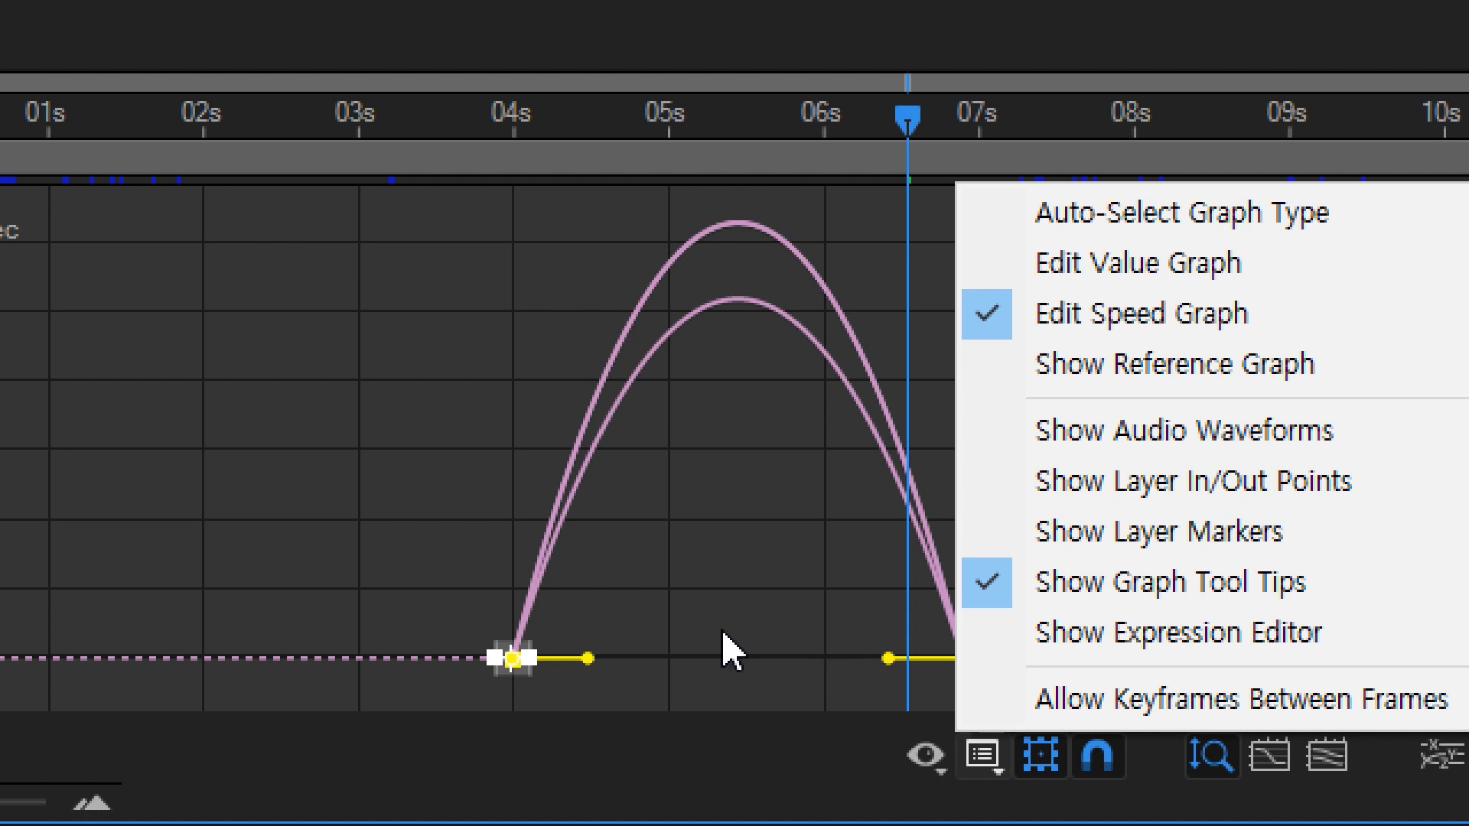
click(731, 654)
Extend the incoming ease handles of the three circles' end keyframes back to about 5.7 s in the speed graph
drag(793, 613, 1003, 723)
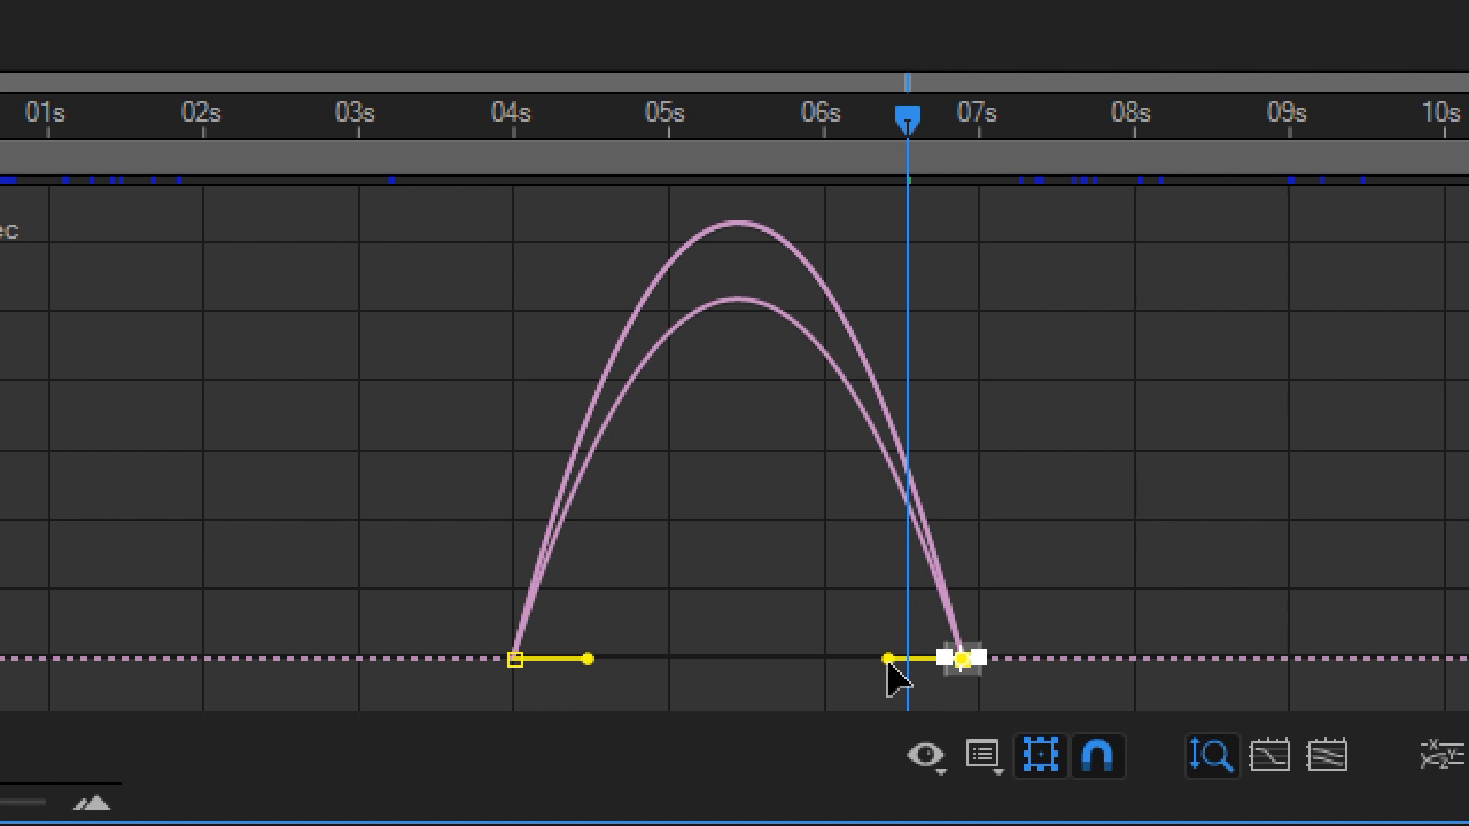
drag(888, 663, 801, 663)
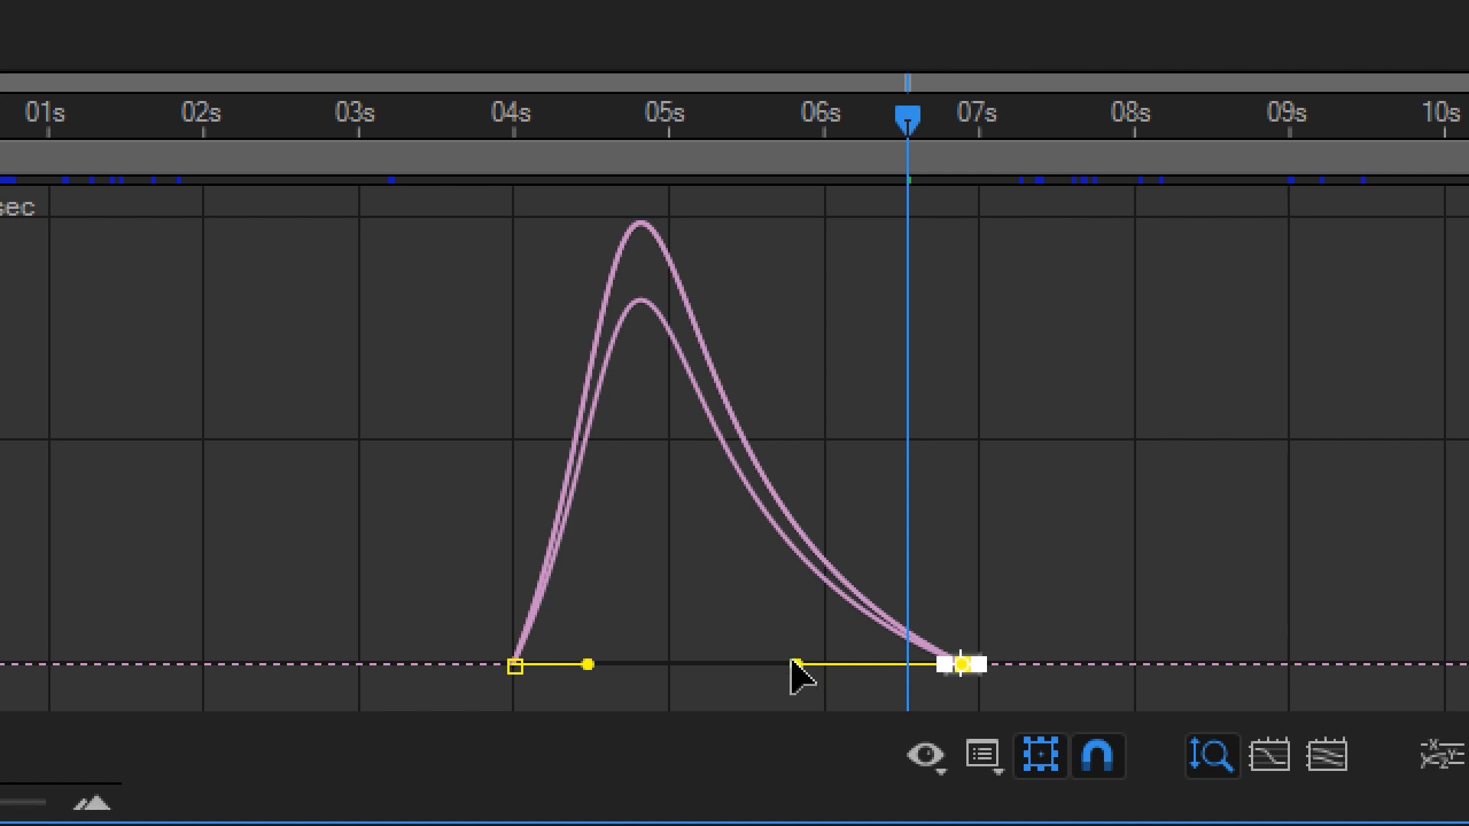
drag(794, 663, 778, 662)
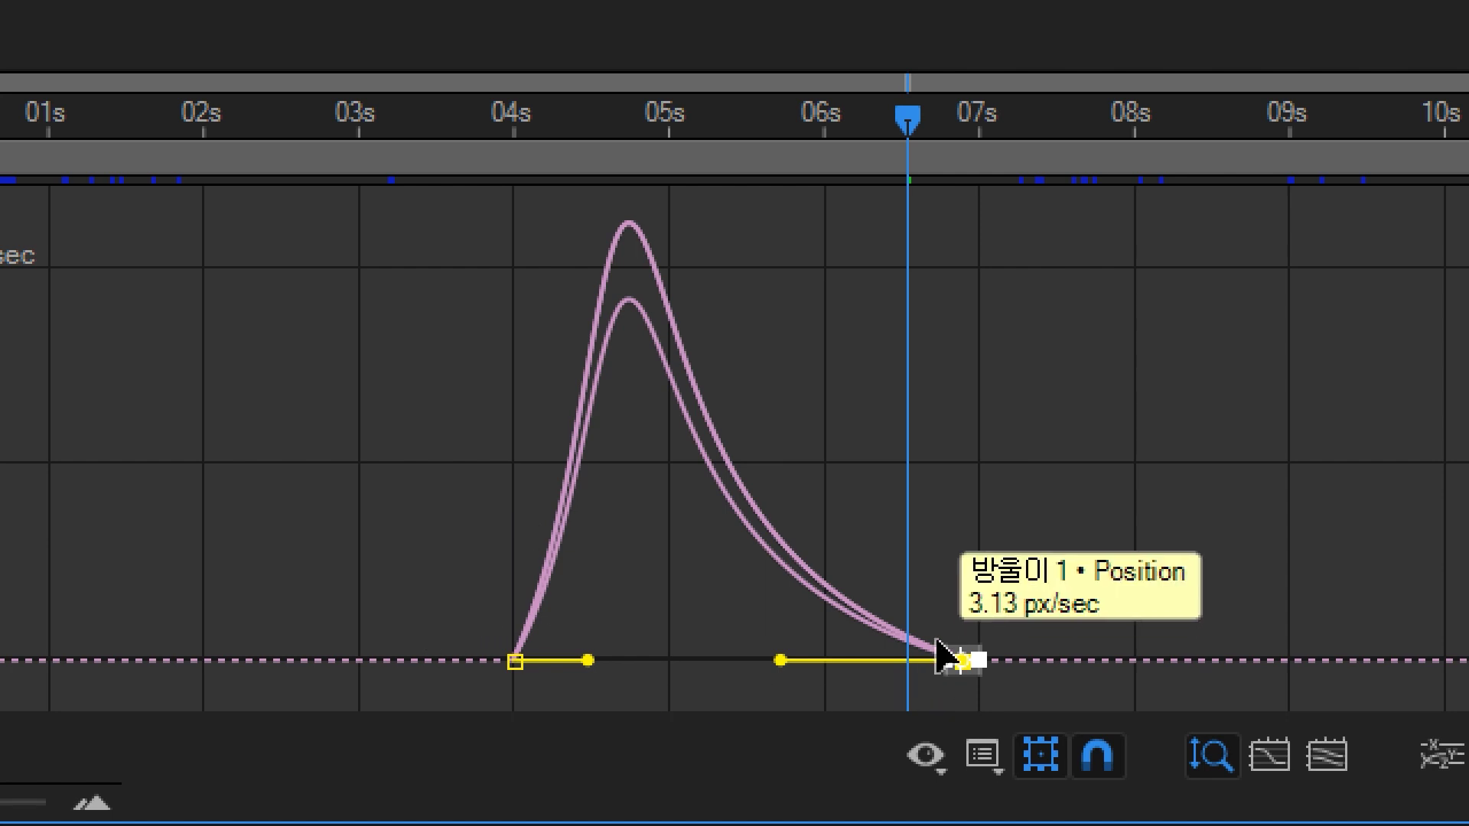
drag(942, 608, 1003, 728)
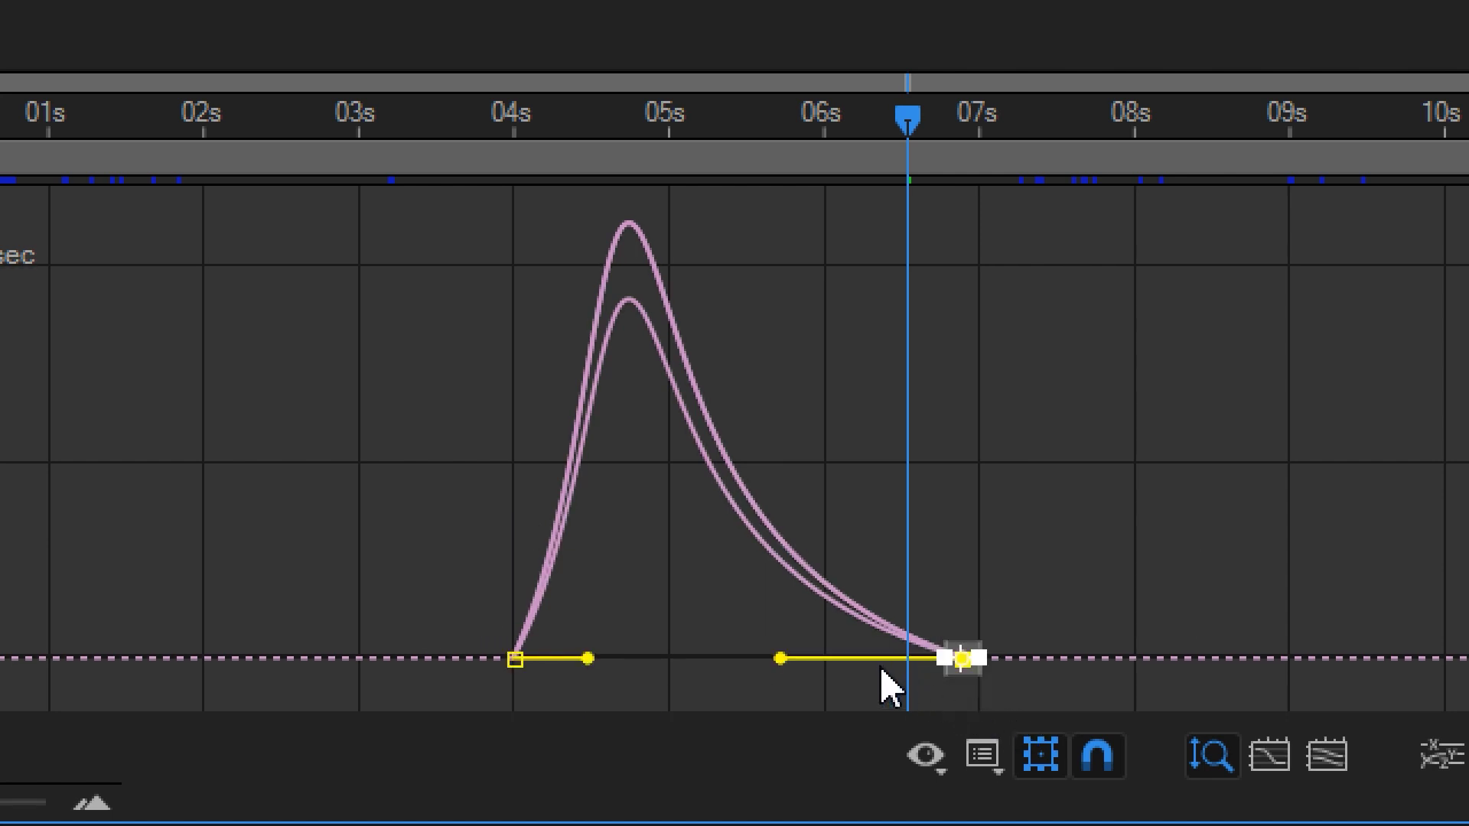
Extend the incoming ease handles of the three circles' end keyframes to about 92% influence and review the graph type options
drag(780, 658, 760, 661)
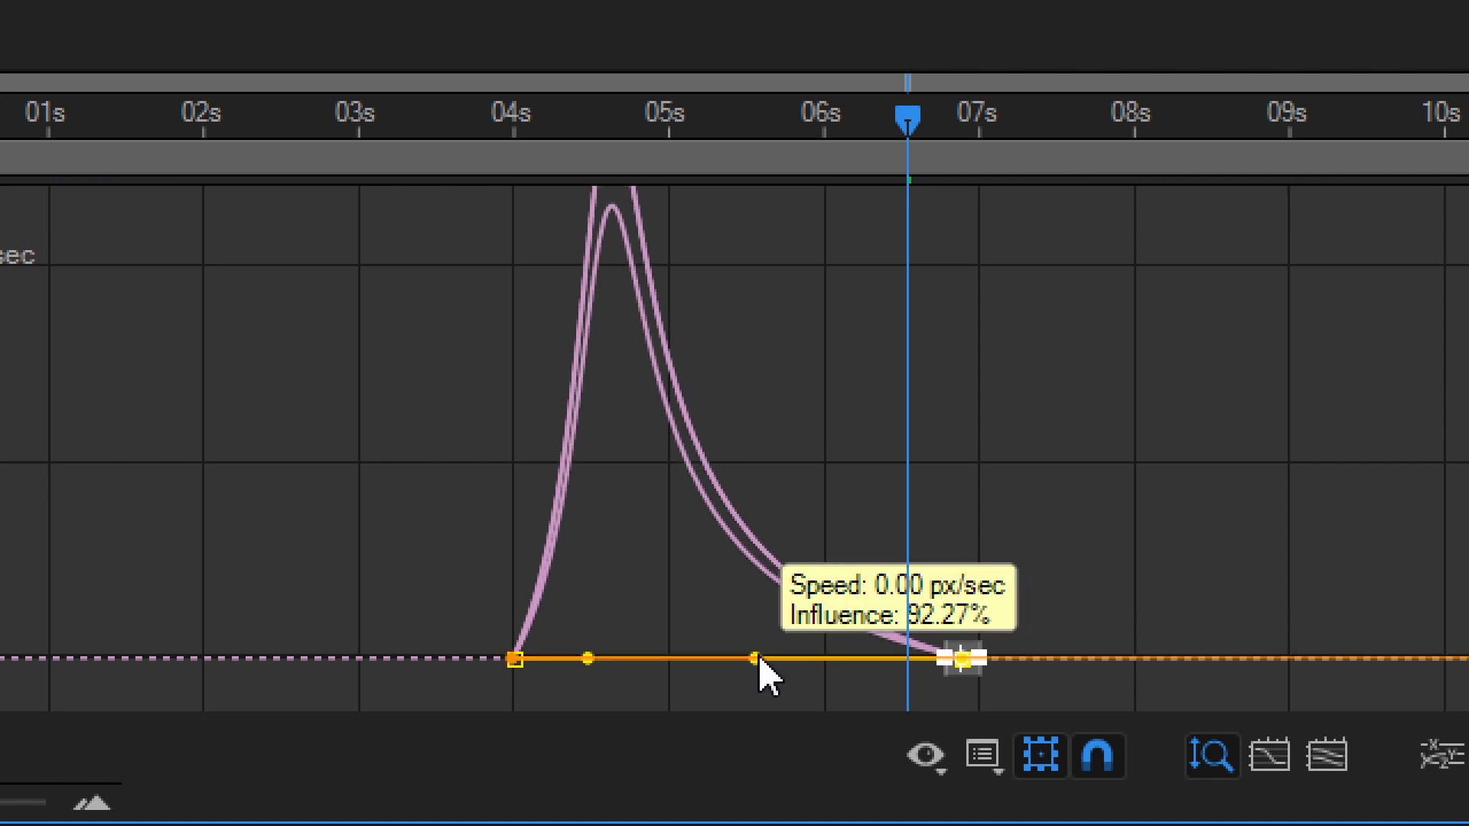
drag(759, 662, 757, 666)
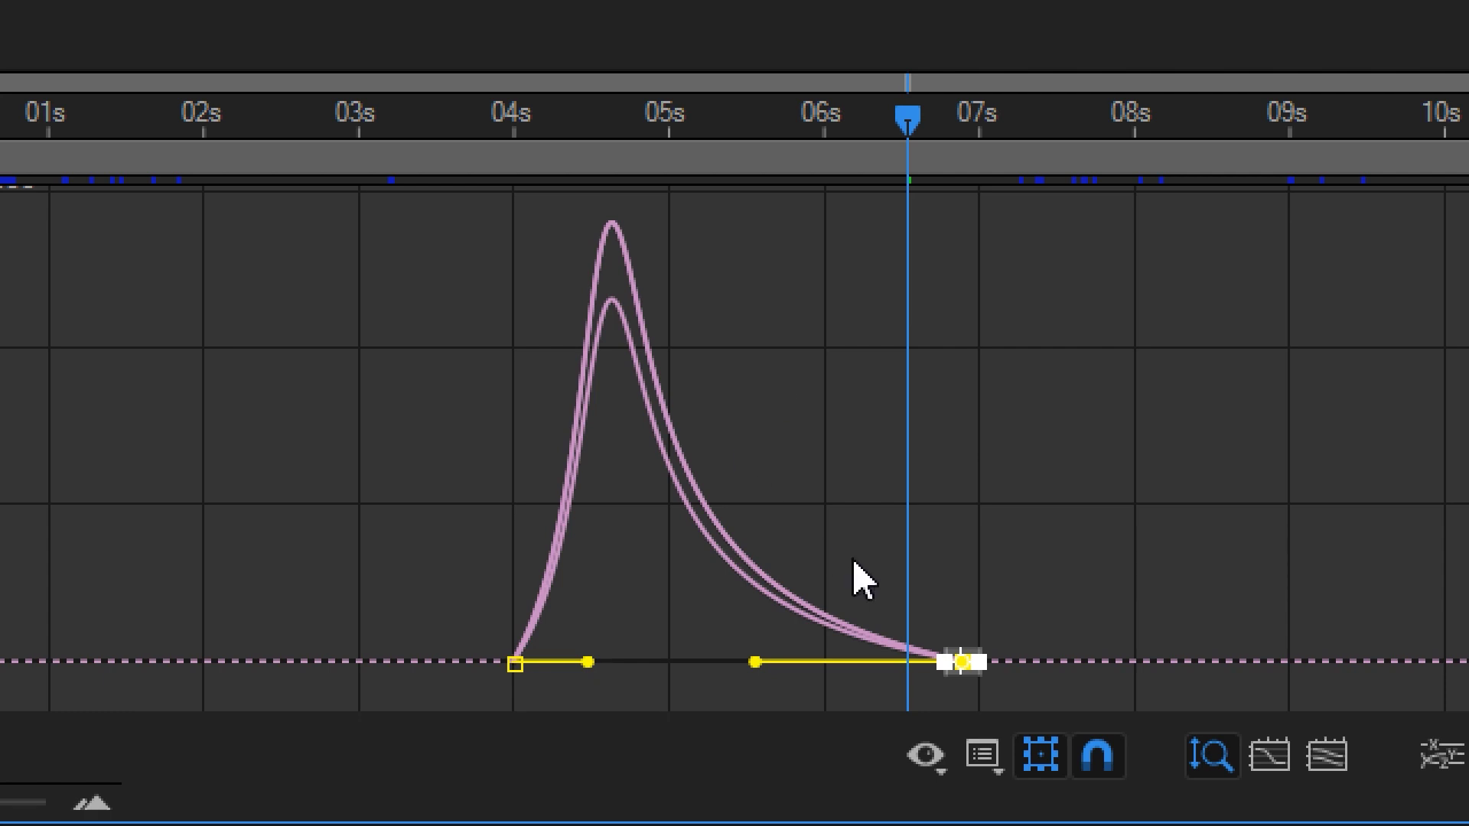
click(982, 762)
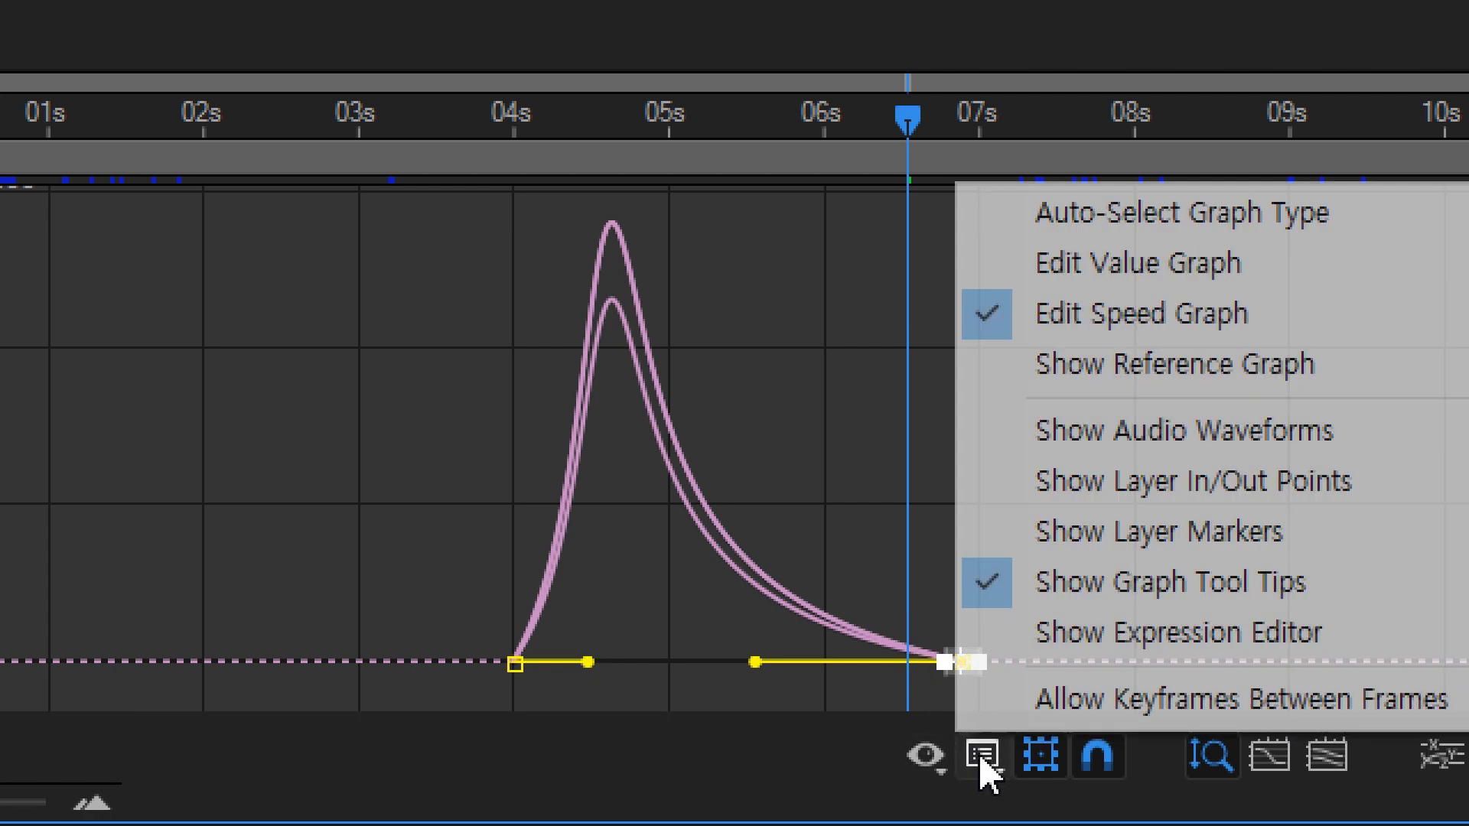
click(859, 777)
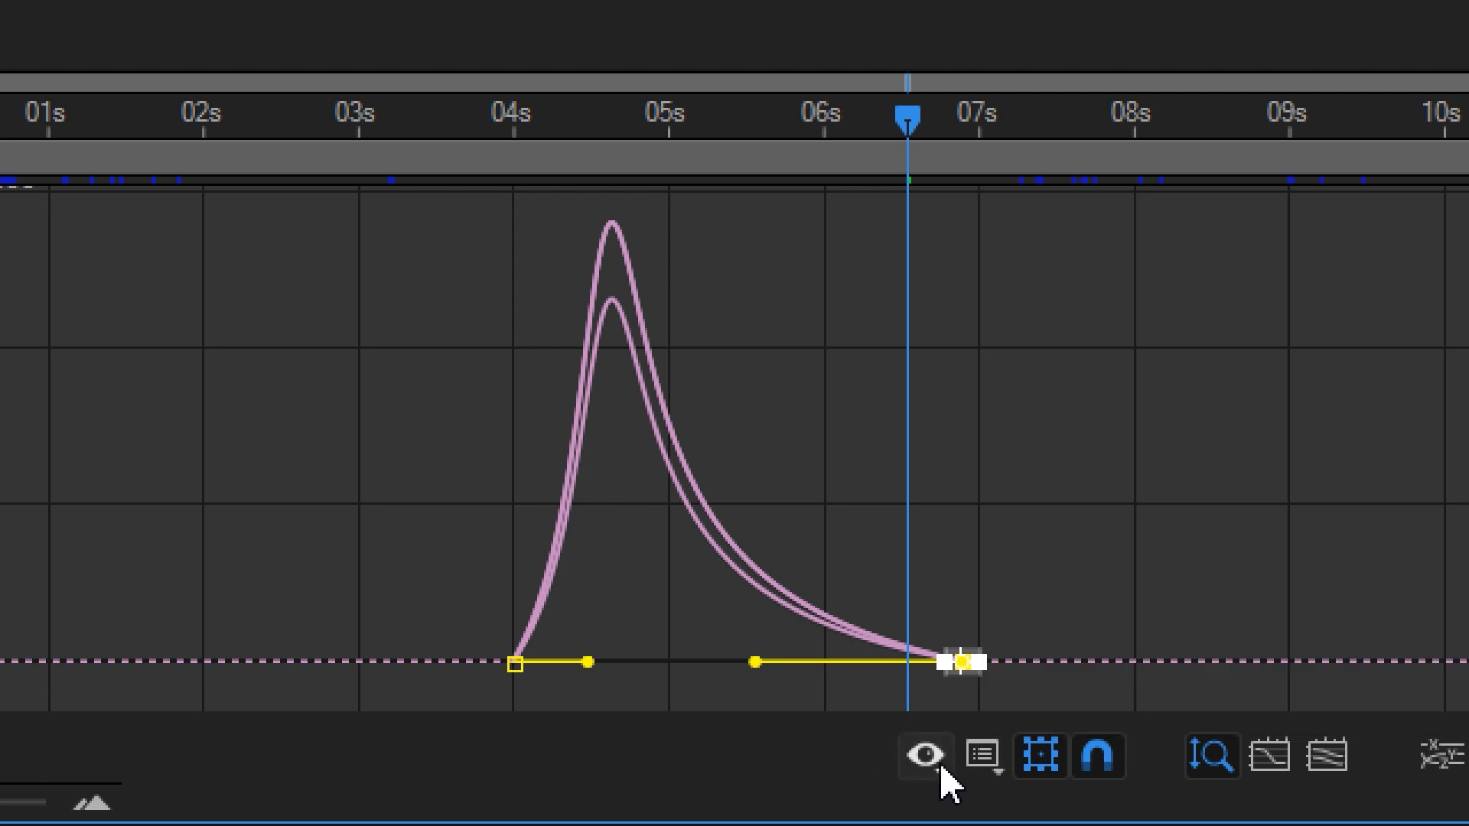
click(990, 768)
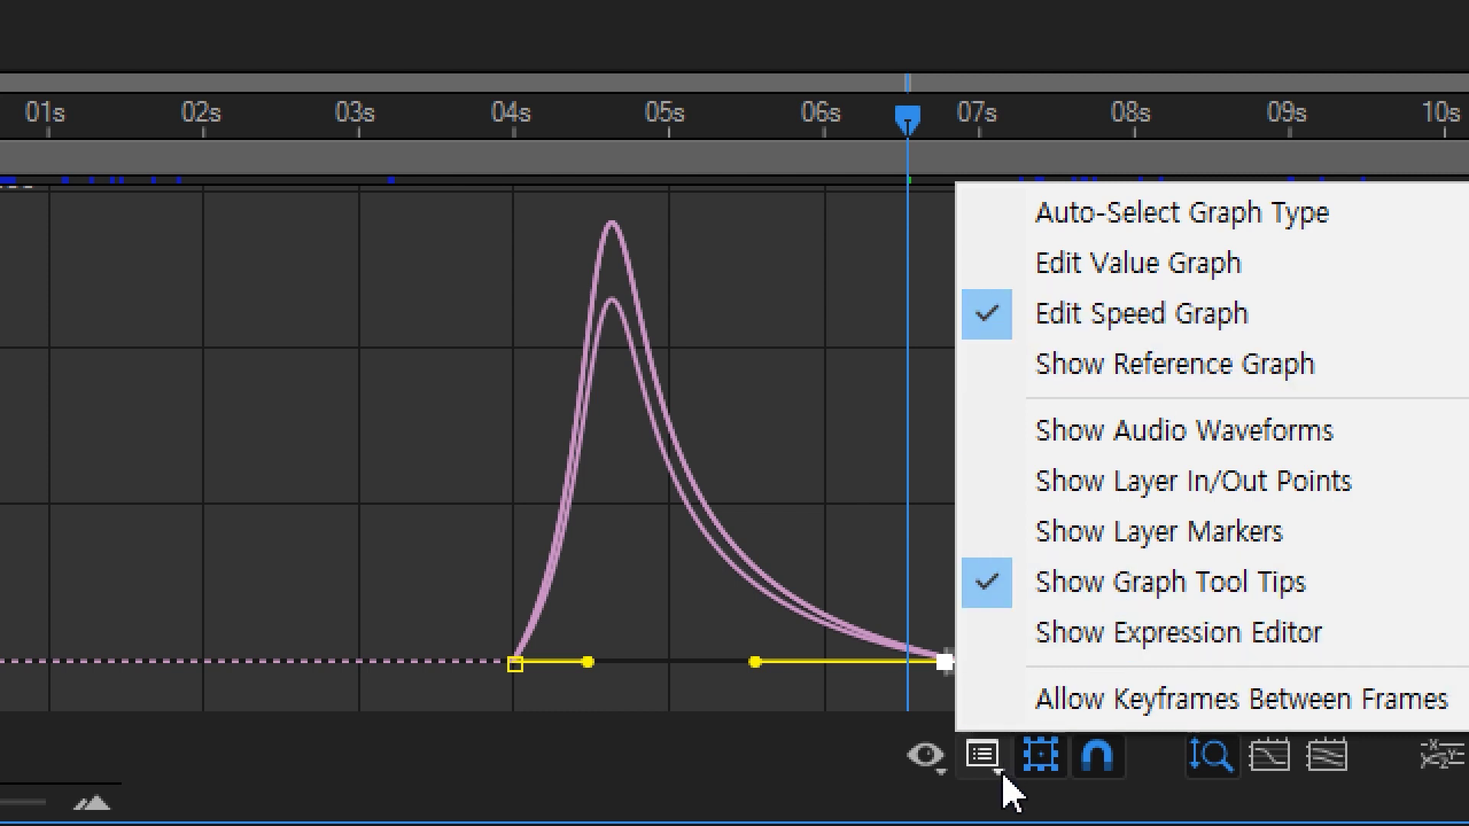
click(892, 590)
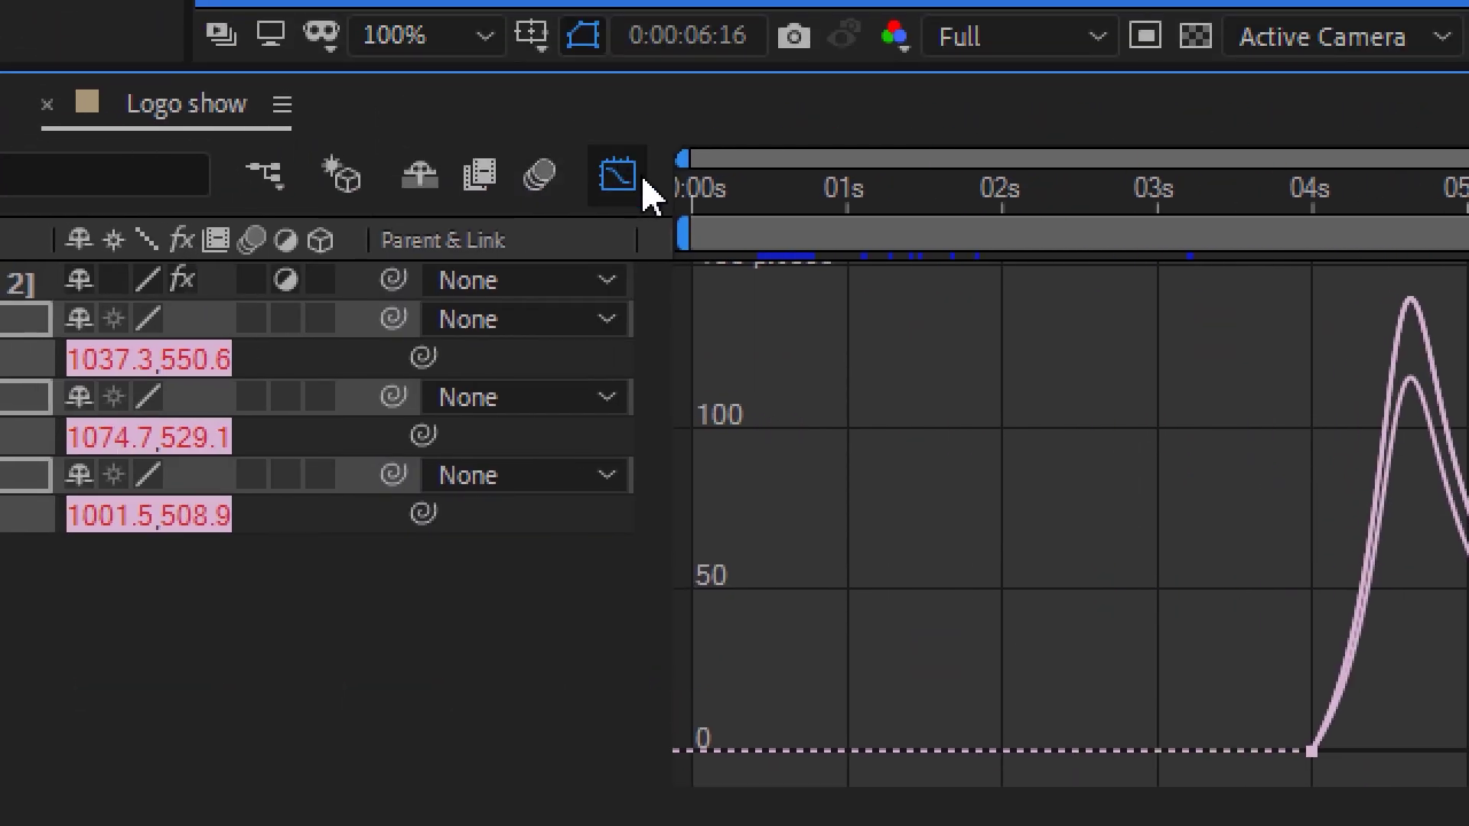
Return from the Graph Editor to the layer timeline and preview the eased merge starting from 0:00:01:22
click(616, 193)
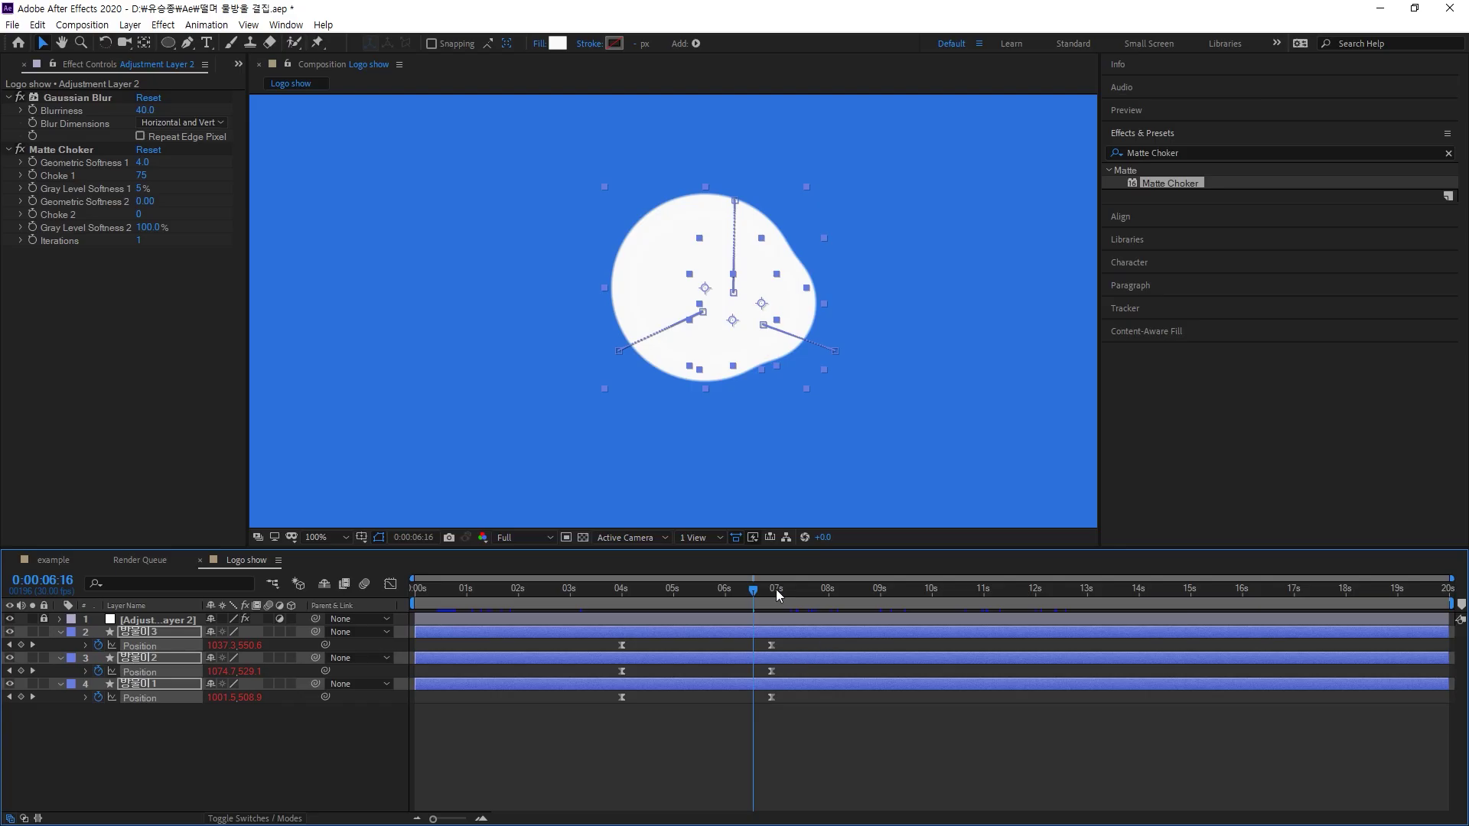
drag(760, 596, 507, 600)
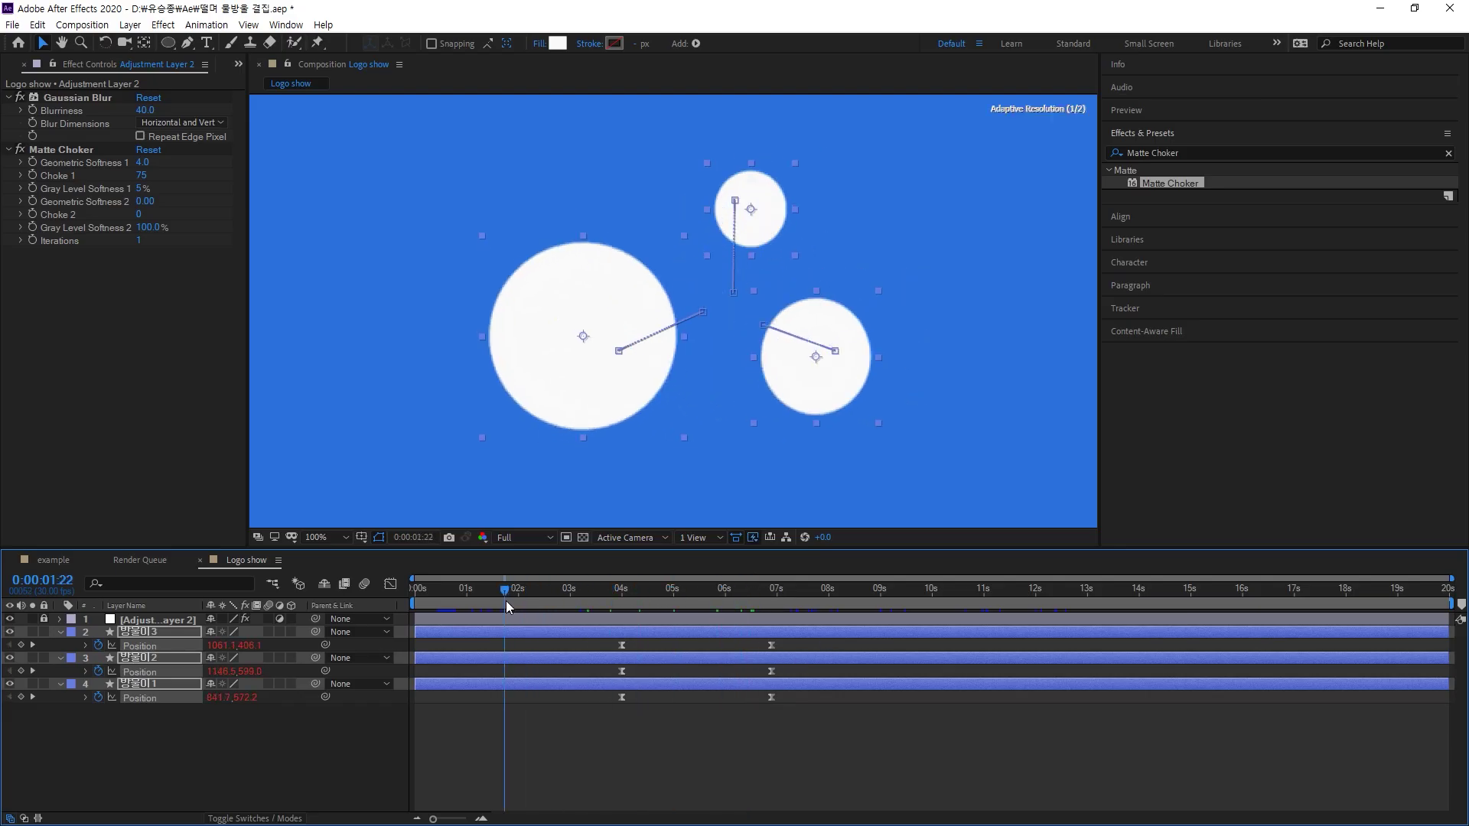
key(space)
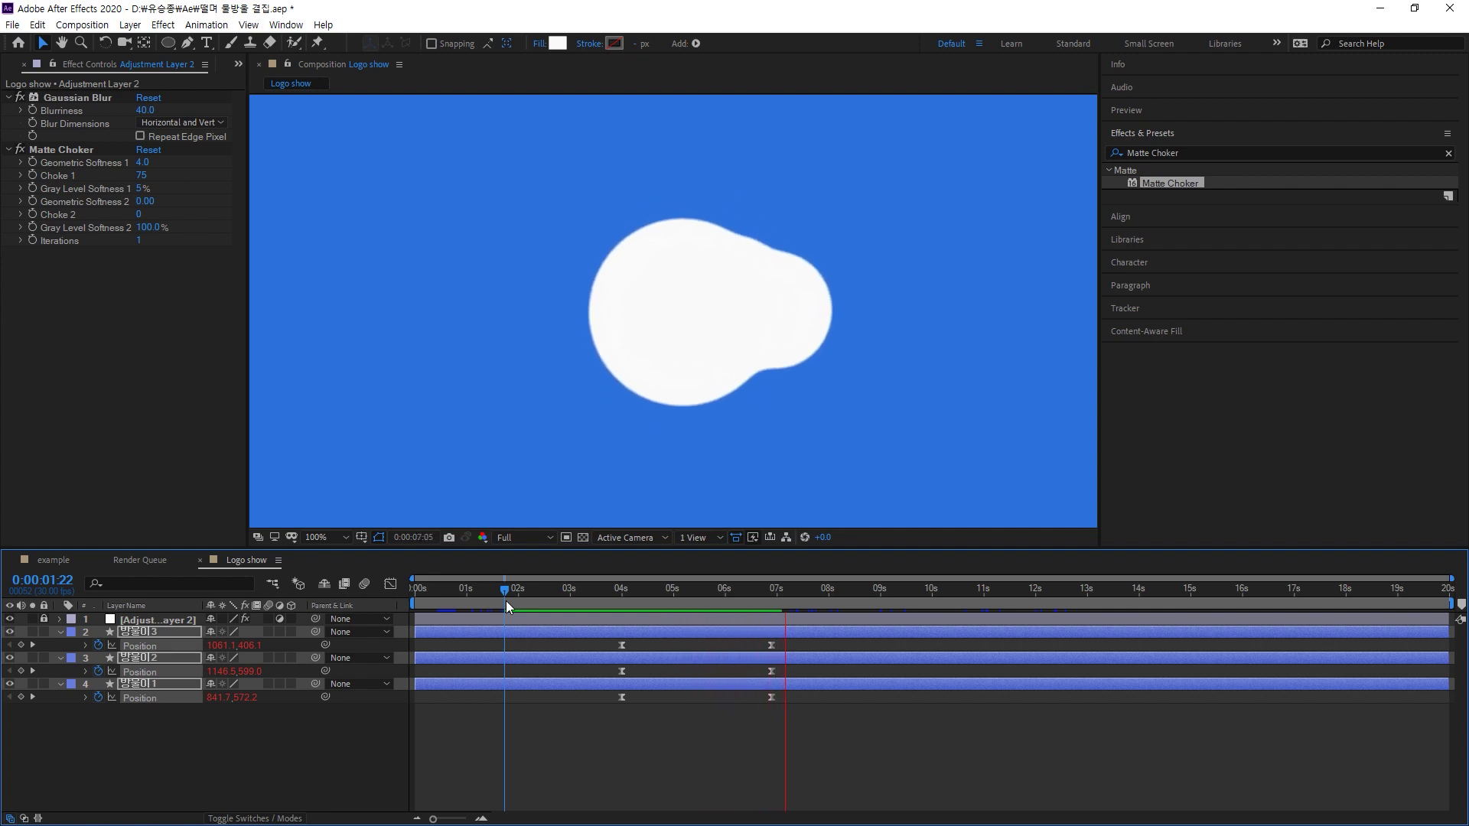
key(space)
Move the end Position keyframes of all three circle layers earlier to about 5.4 s, checking the steeper speed curve along the way
drag(779, 717, 750, 620)
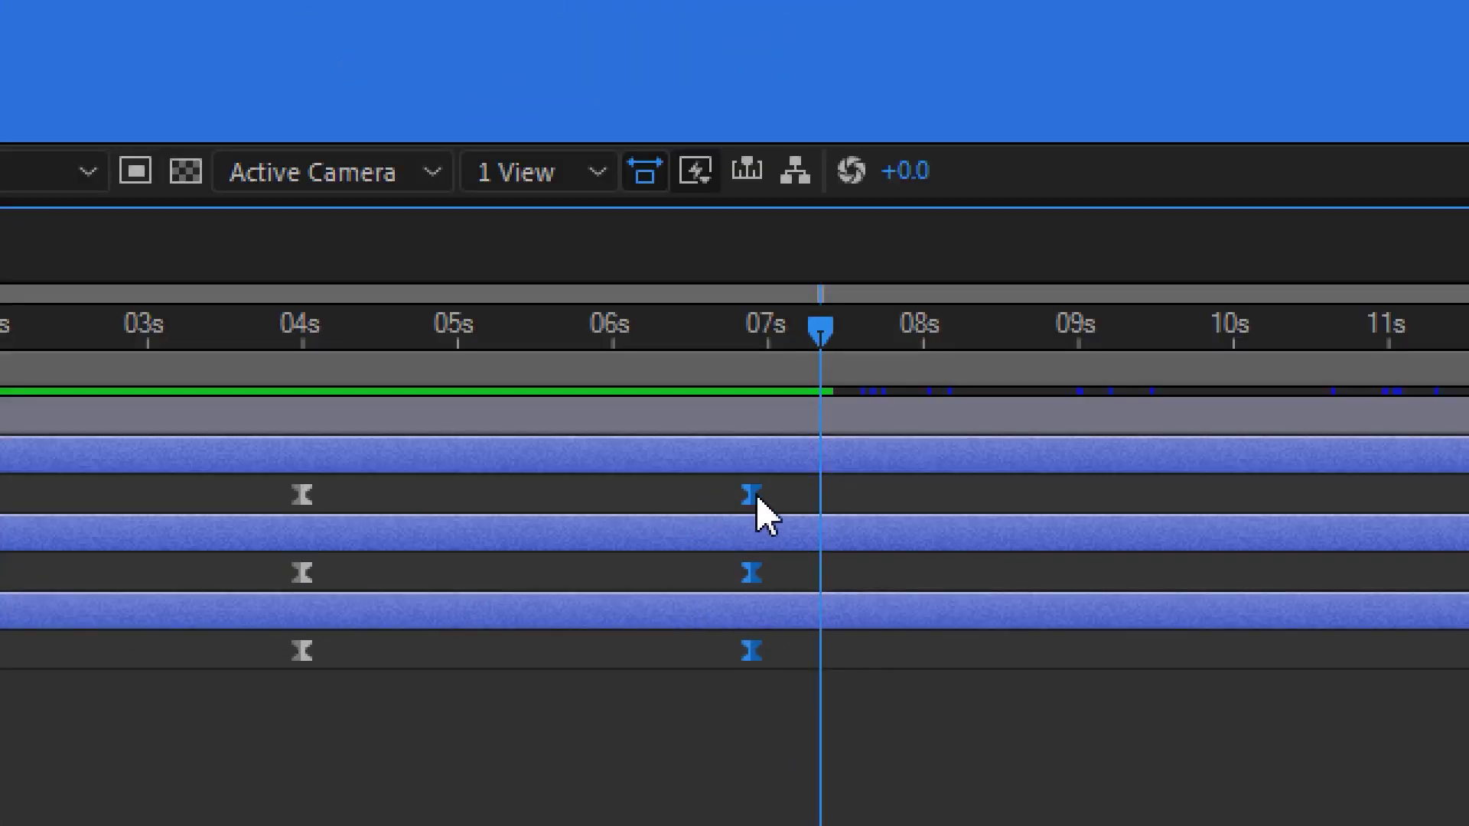
drag(756, 499, 557, 509)
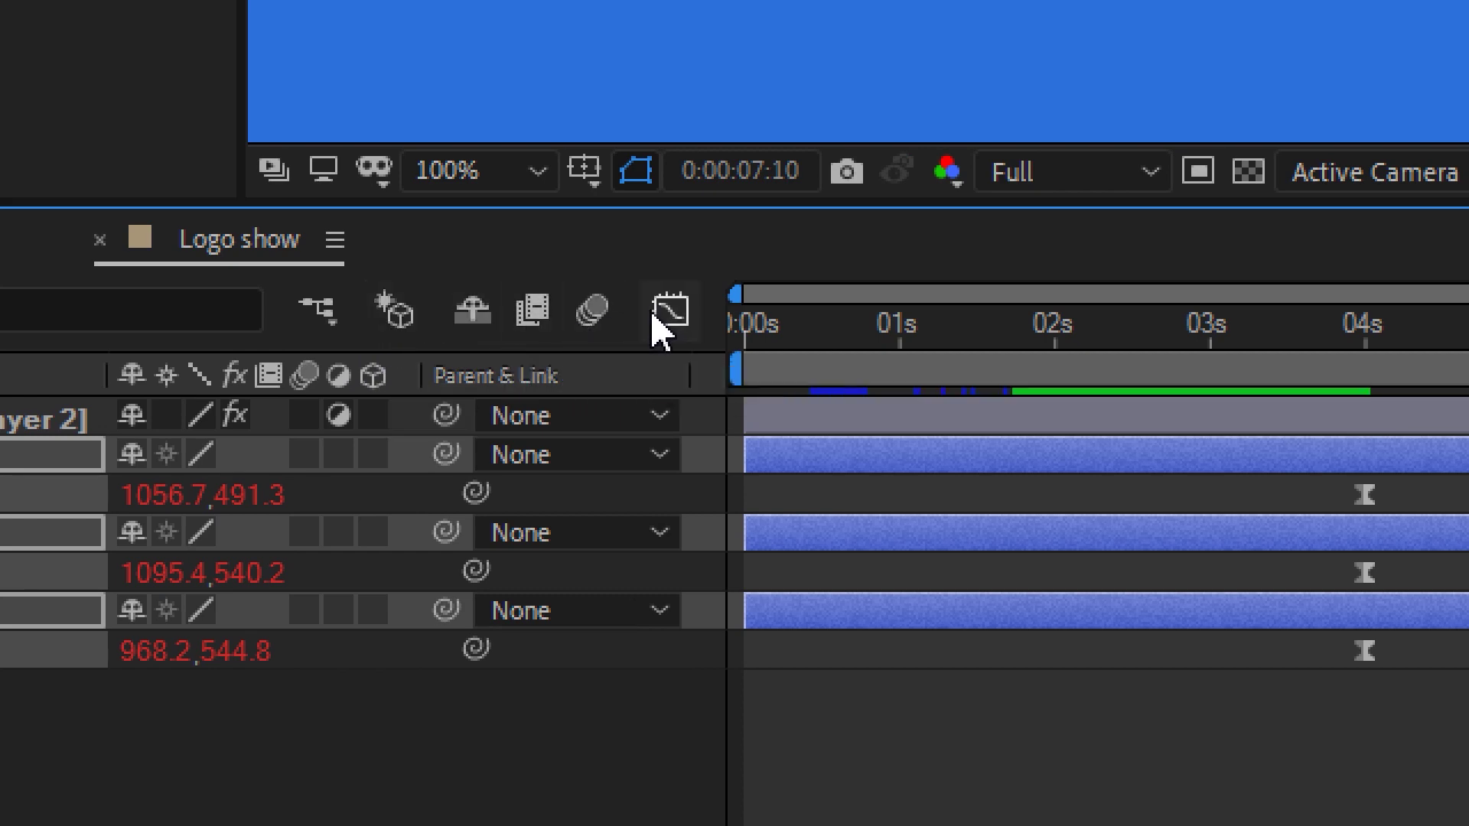
click(657, 316)
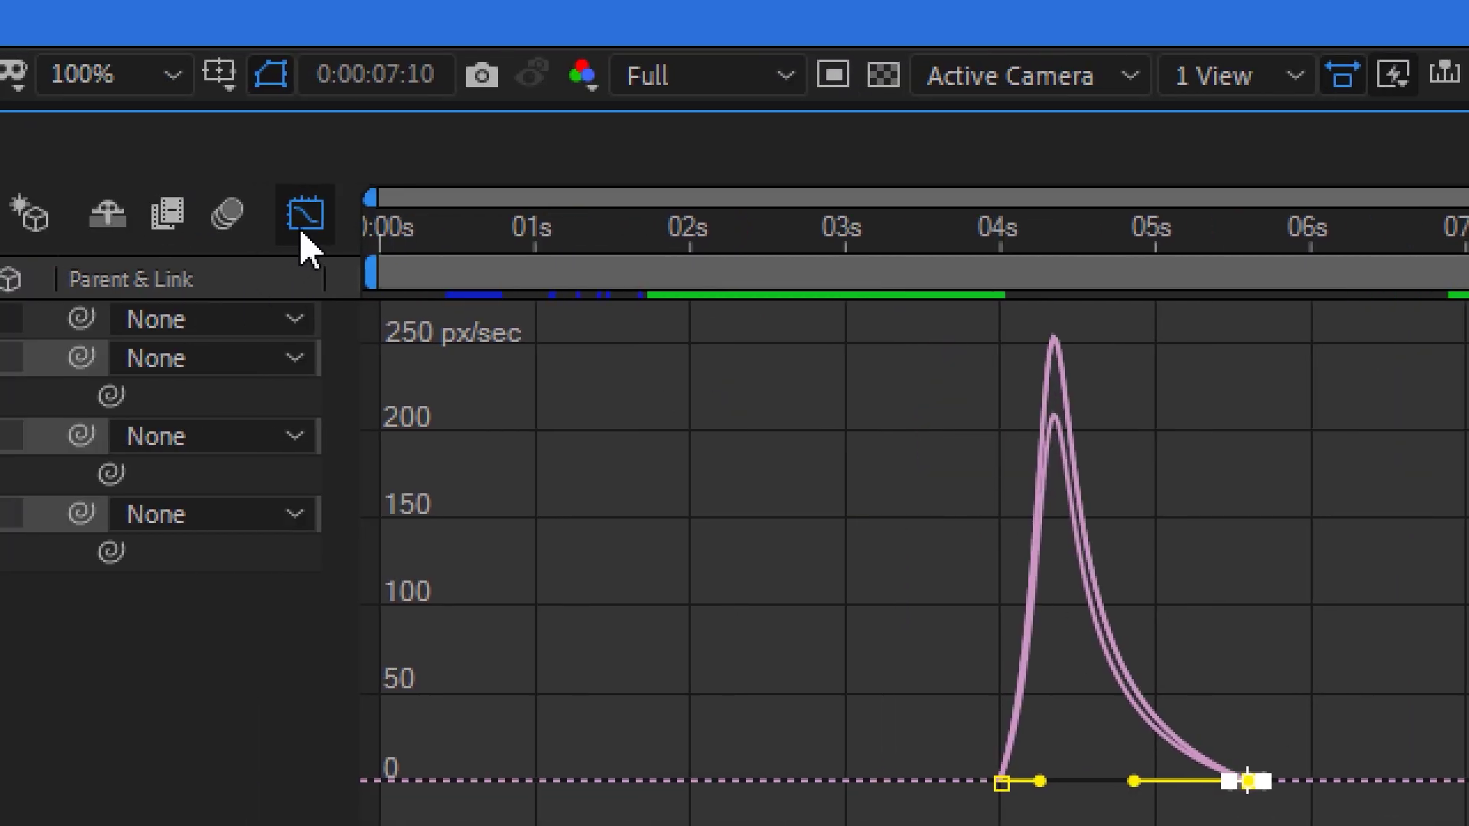
click(302, 234)
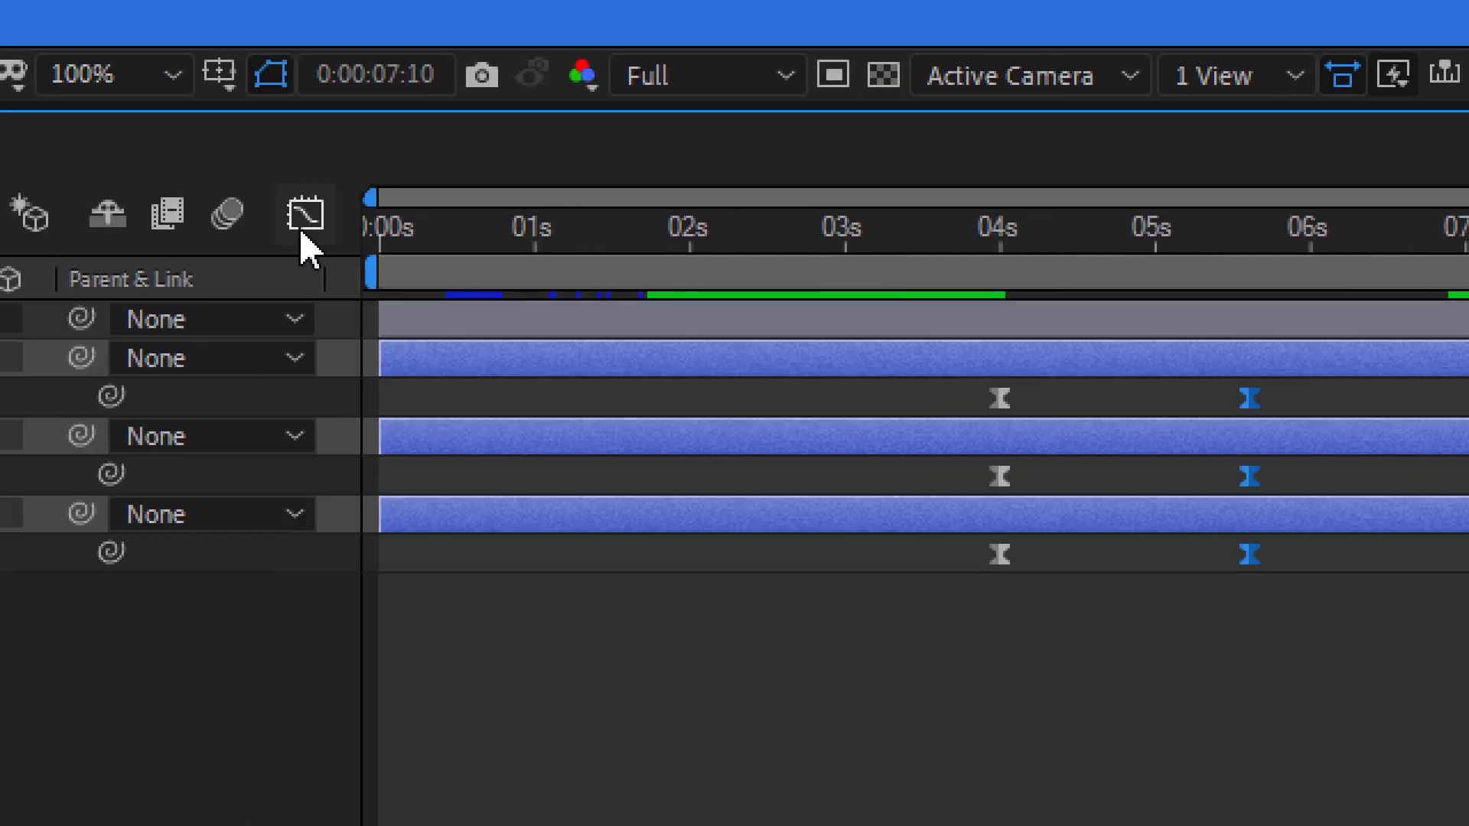
drag(1229, 554, 1215, 557)
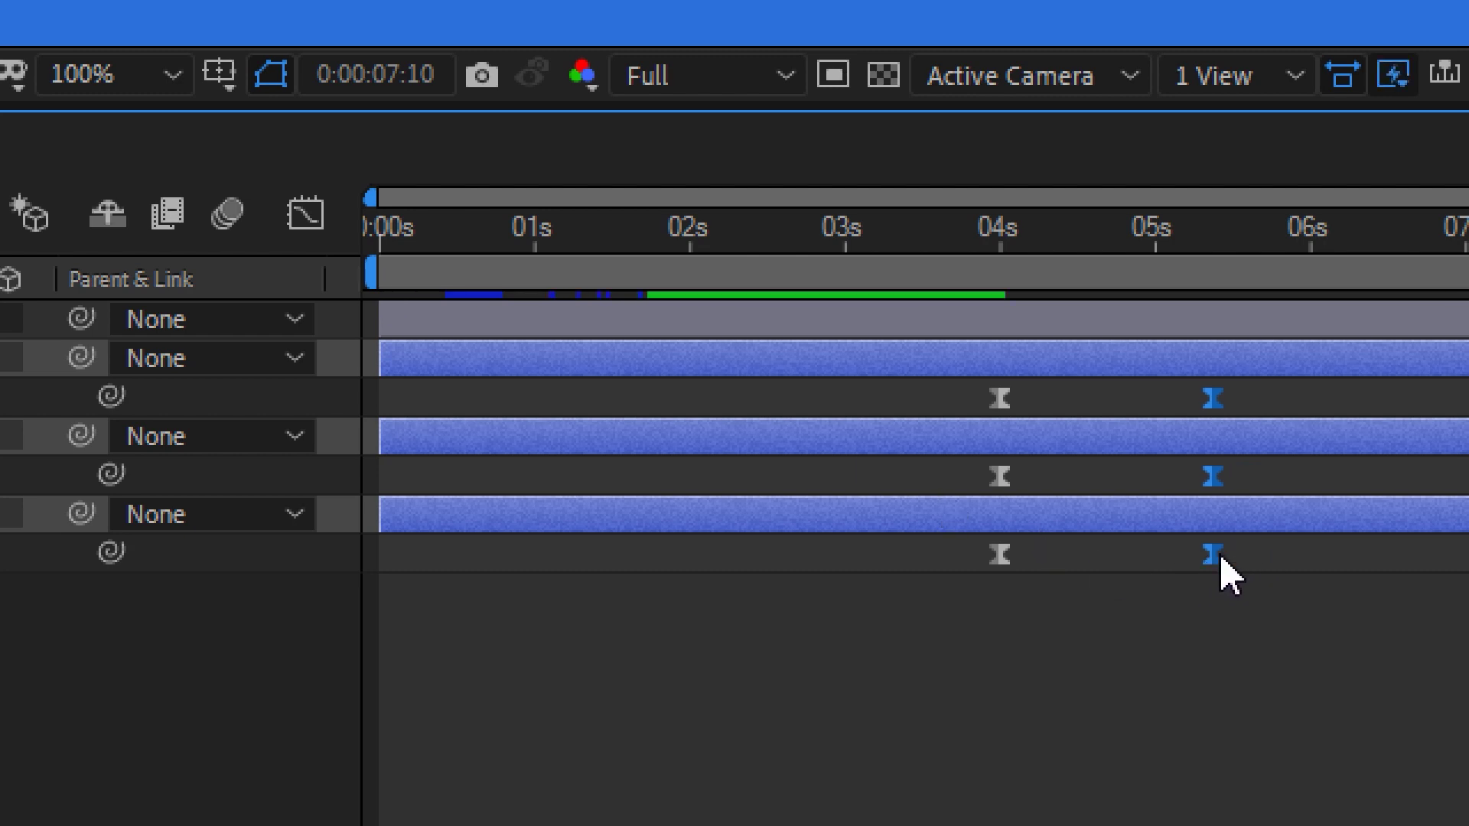
click(872, 319)
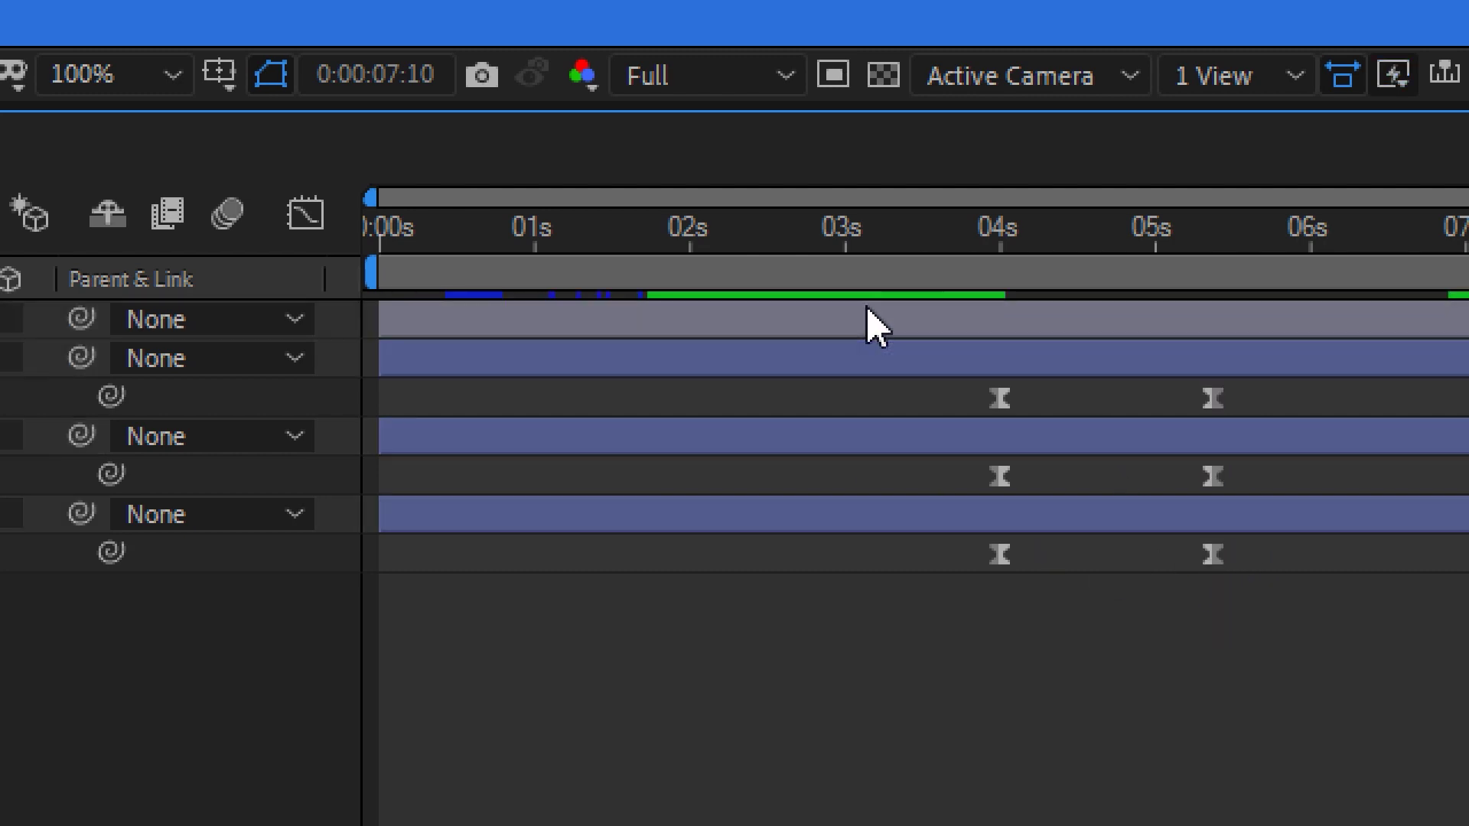
Preview the shortened merge from about 0:00:03:05 and scrub through the timeline to examine the motion
click(872, 295)
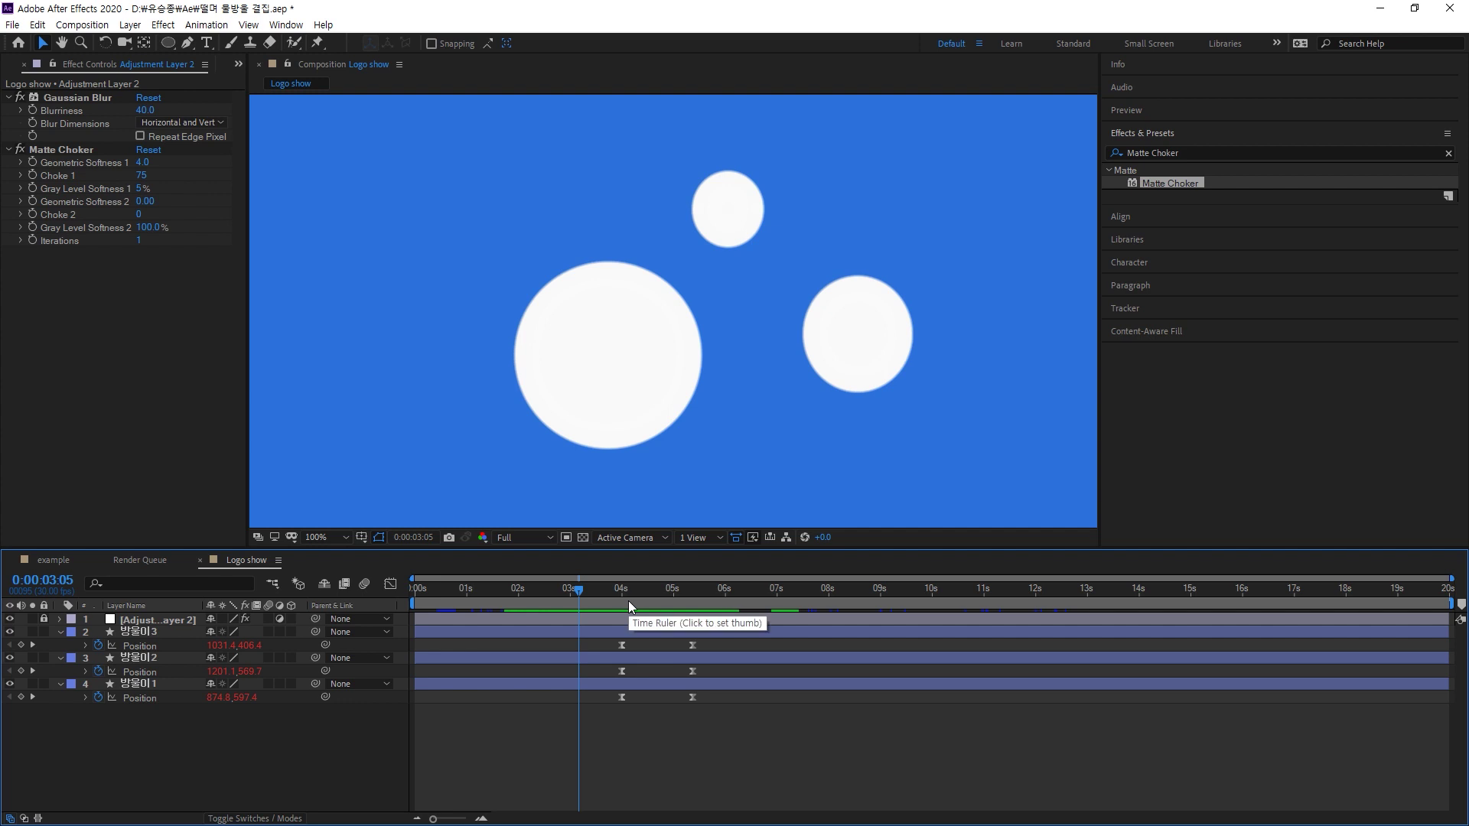
click(580, 586)
drag(581, 590, 1103, 588)
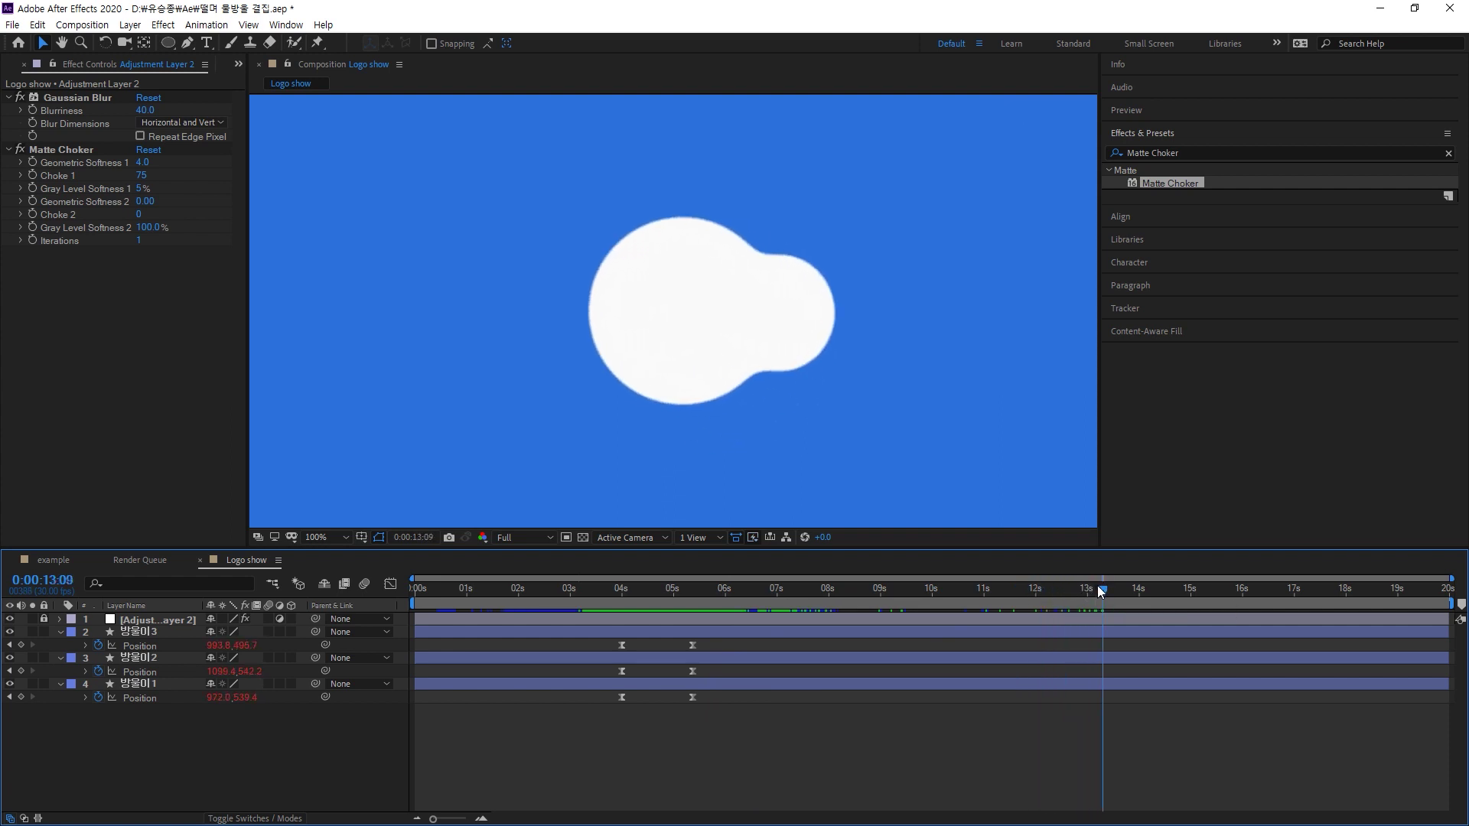
drag(1096, 589, 397, 601)
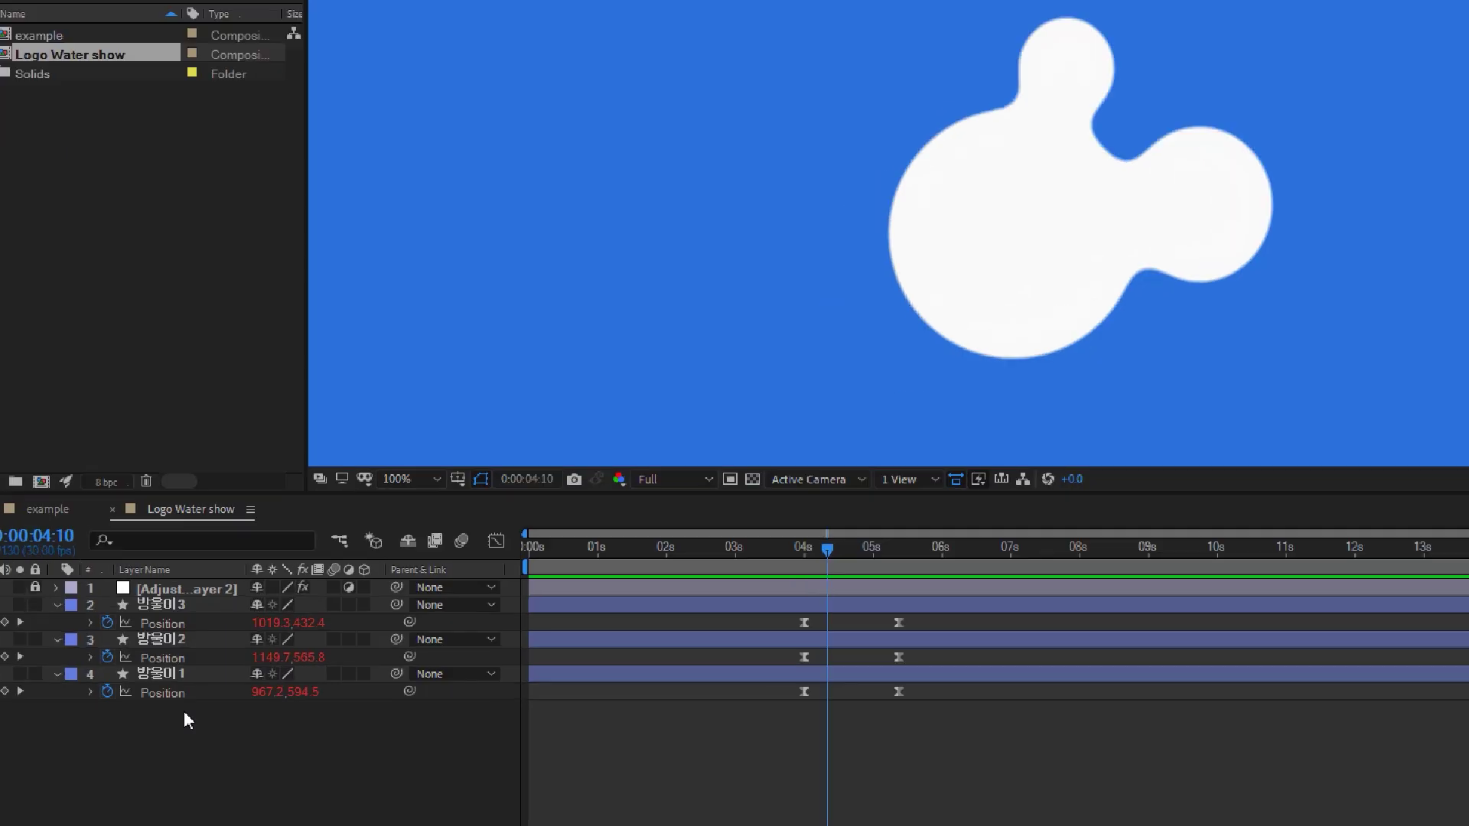
drag(165, 719, 150, 686)
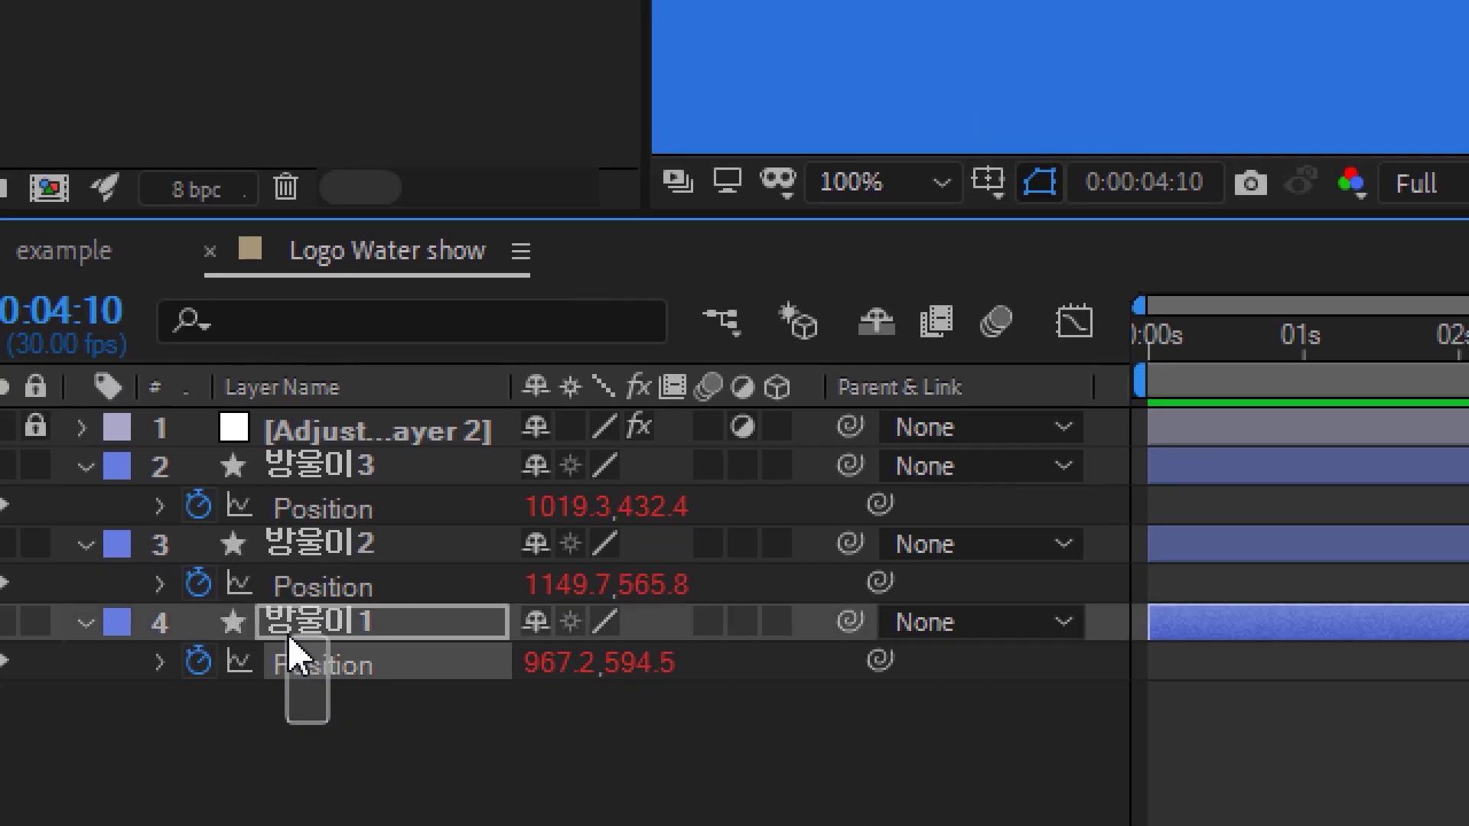
drag(288, 639, 262, 422)
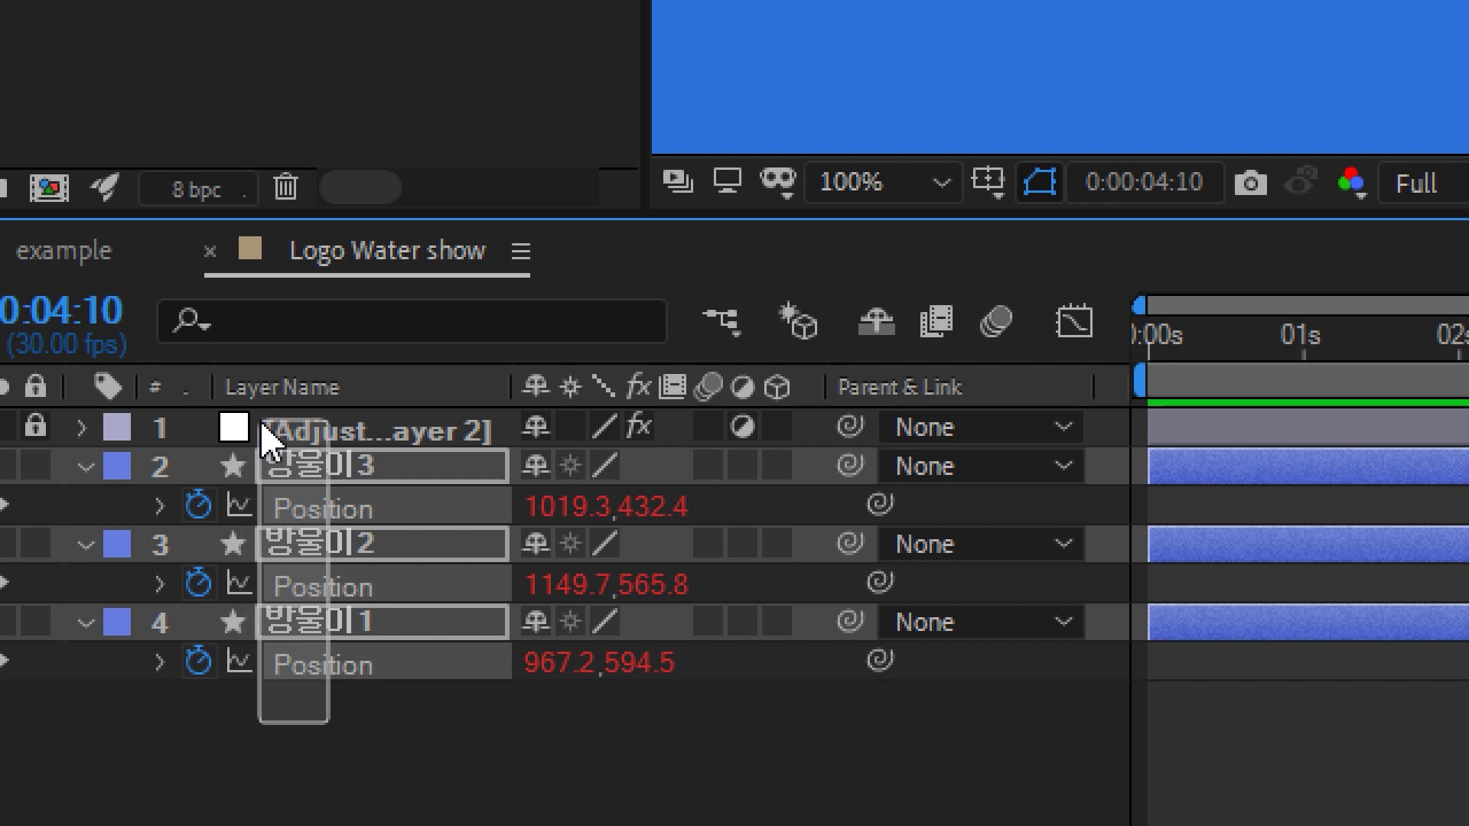
drag(262, 422, 265, 427)
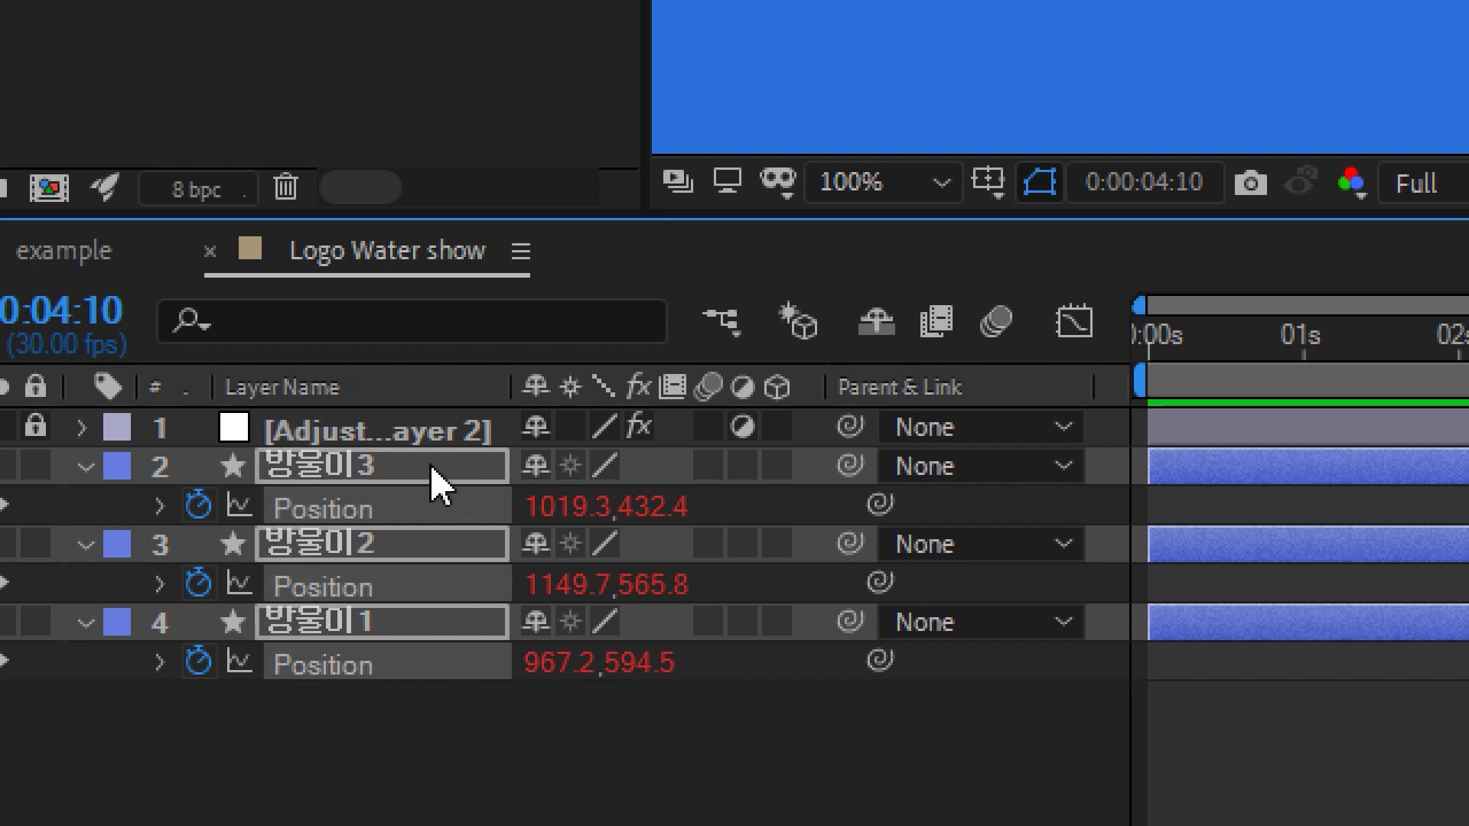
click(462, 760)
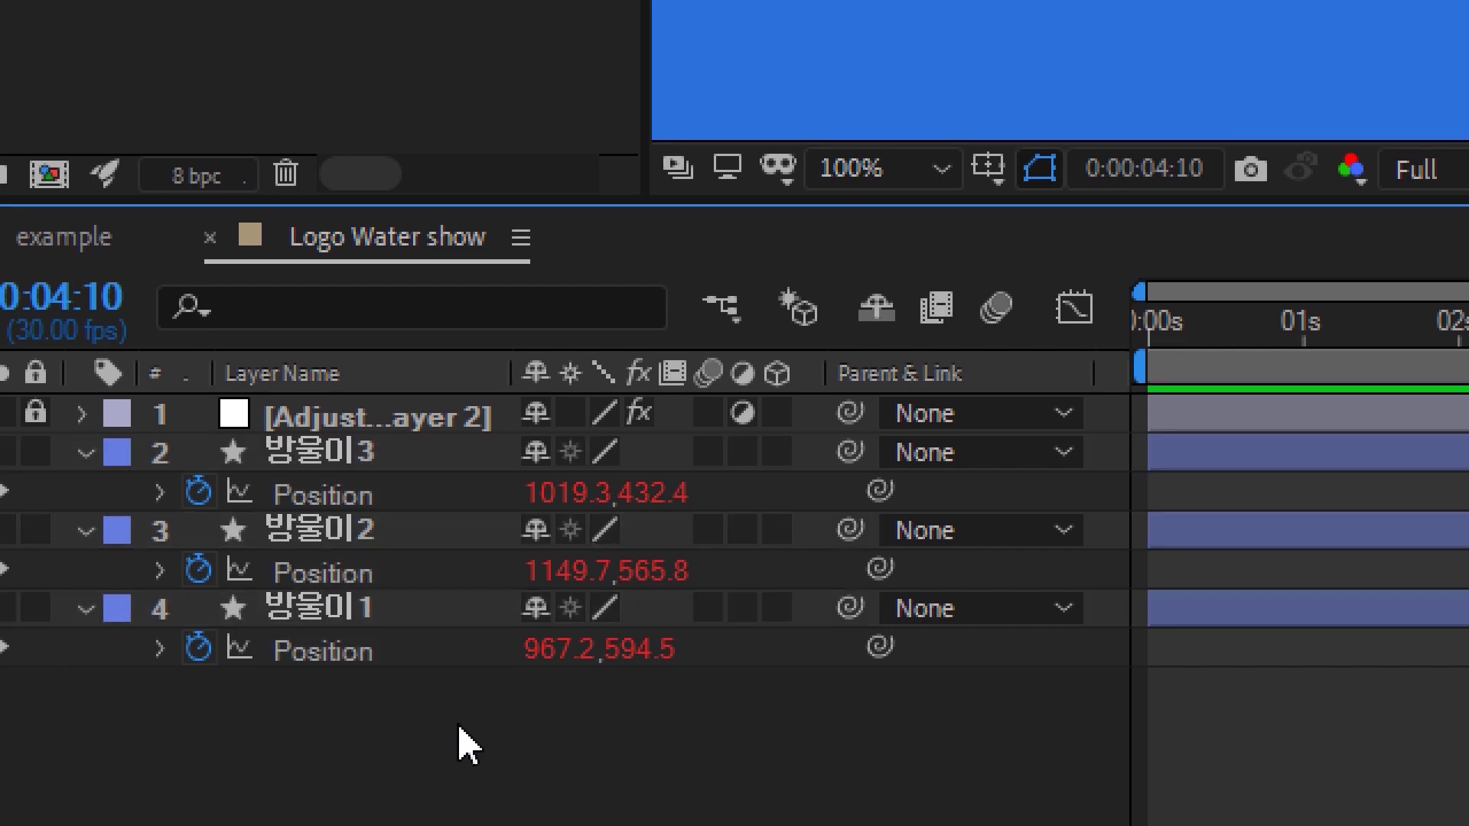
Unlock the adjustment layer above the three circle layers and clear the layer selection
key(ctrl+a)
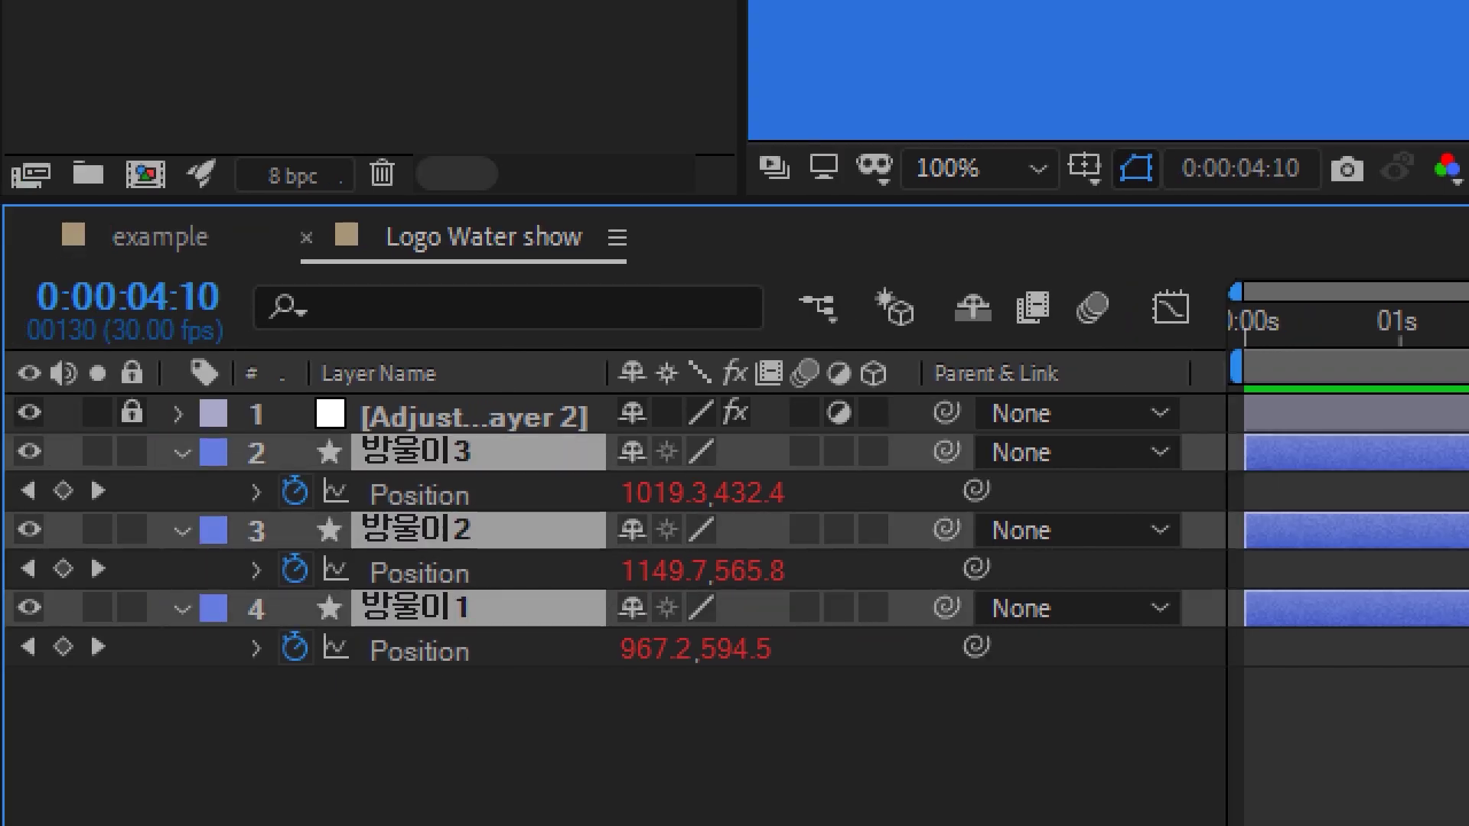
click(132, 413)
click(528, 715)
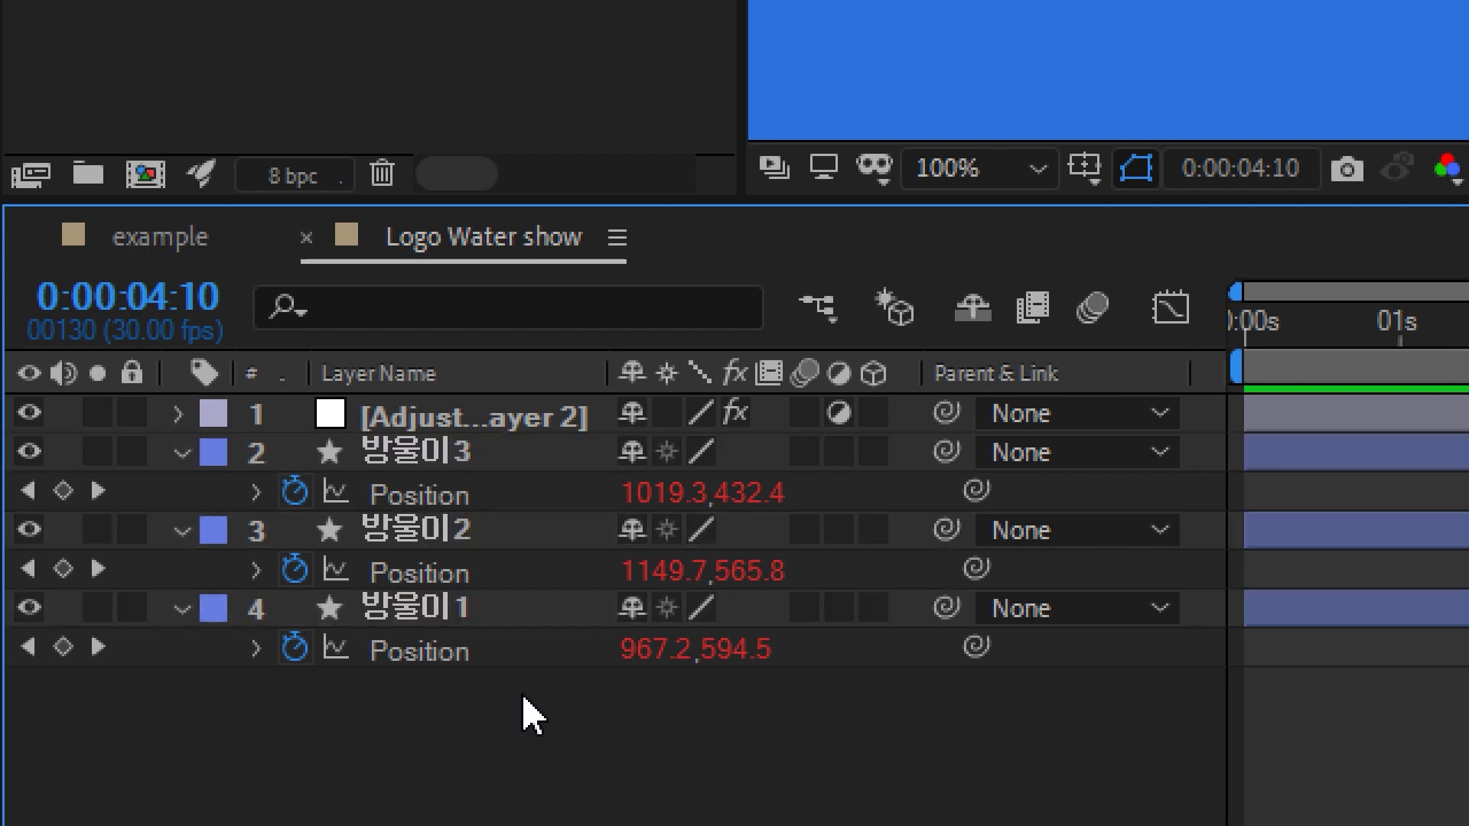
Pre-compose the adjustment layer and all three circle layers into a new composition named Logo_wt, moving all attributes into it
key(ctrl+a)
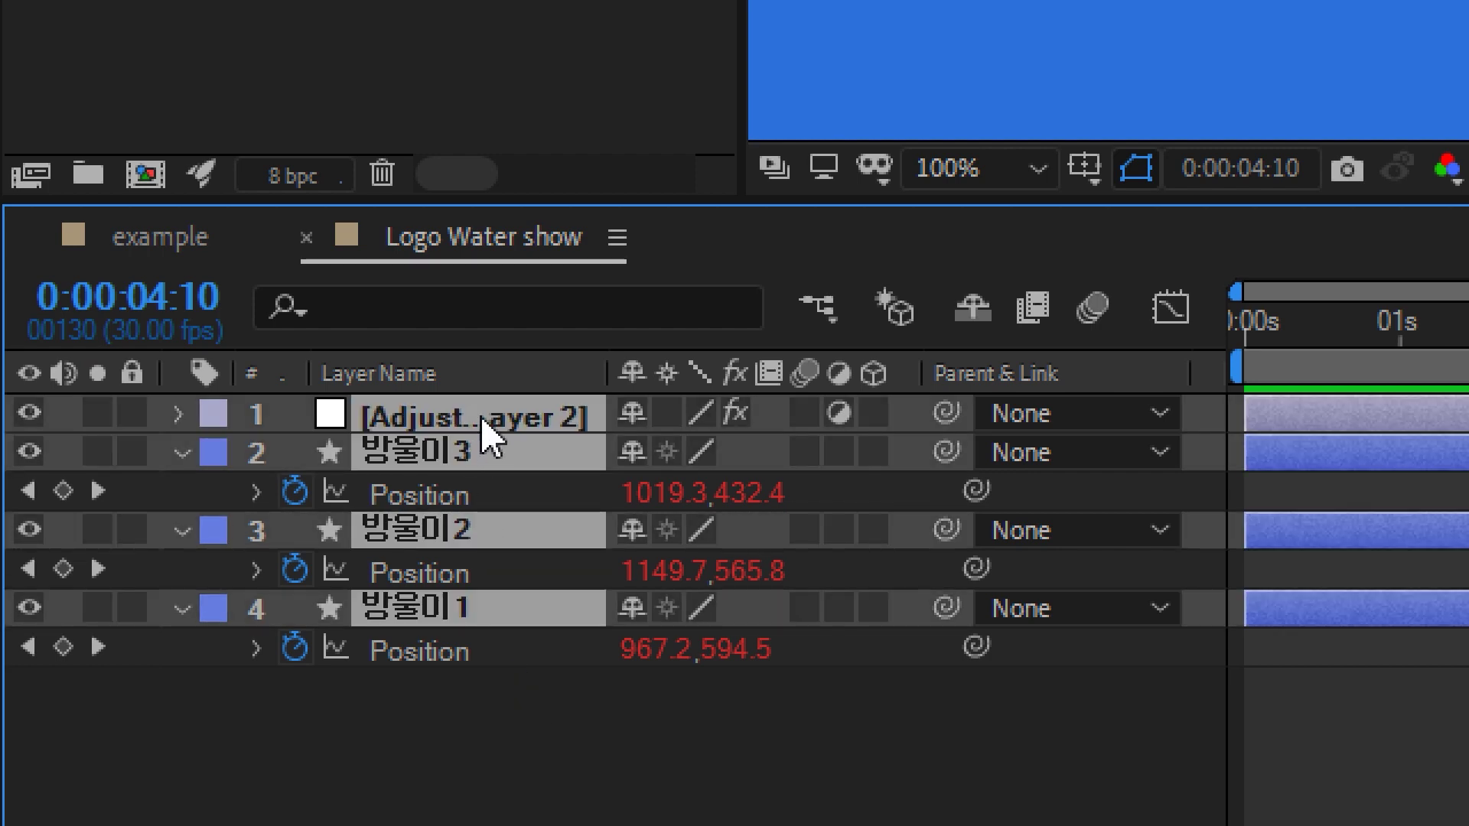
right_click(502, 444)
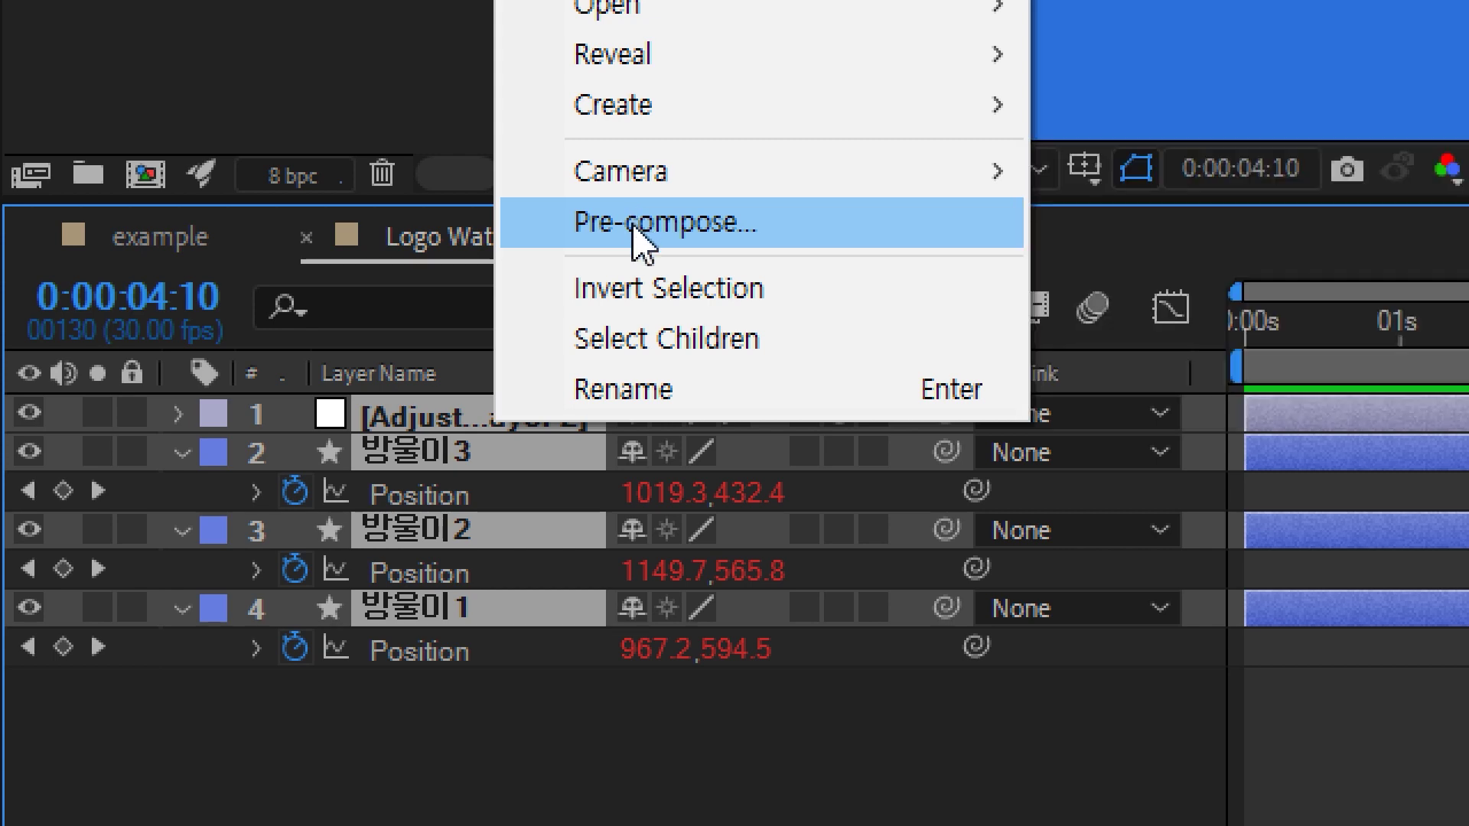
click(642, 230)
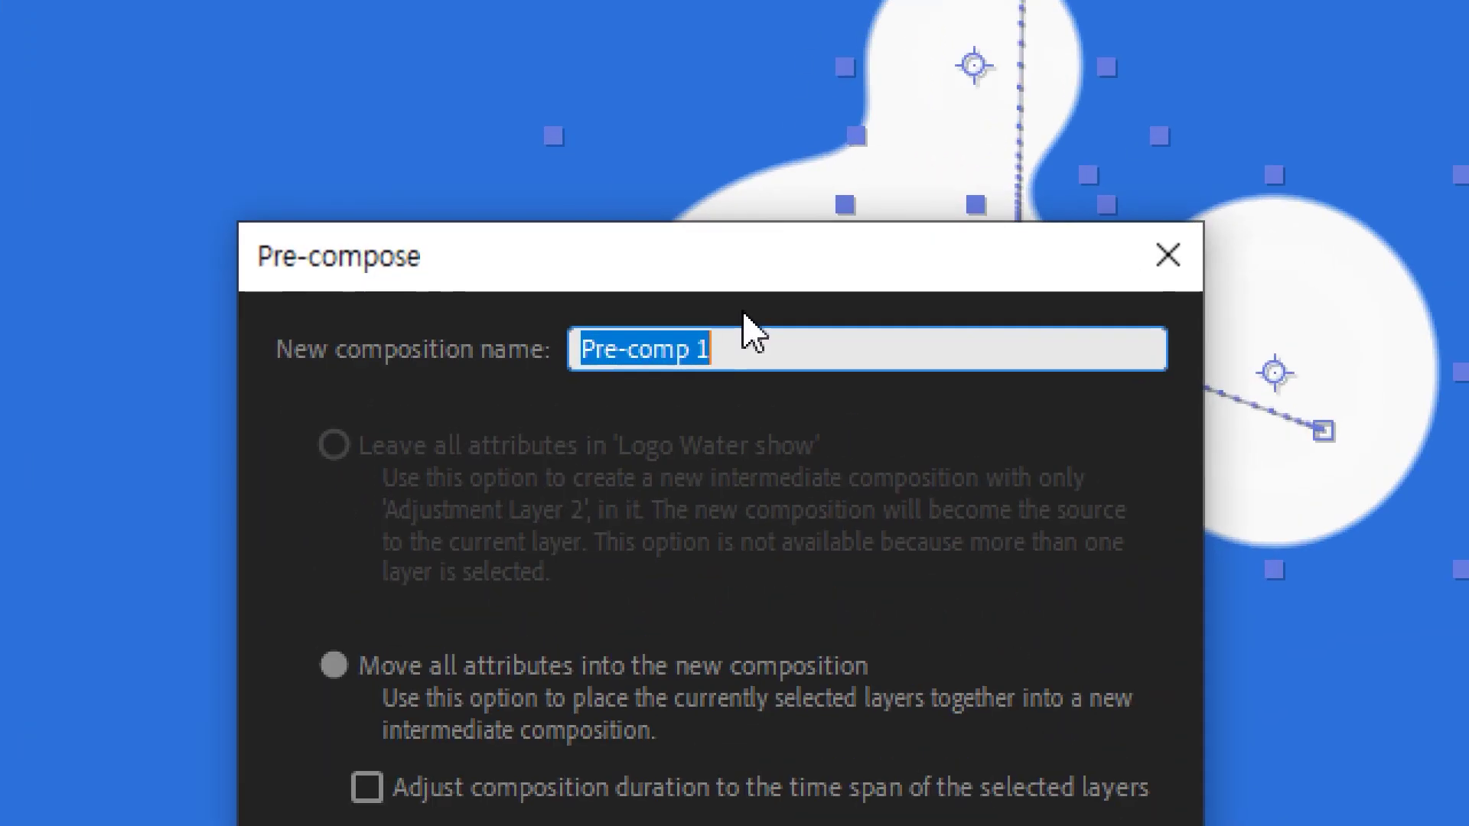
text(Logo)
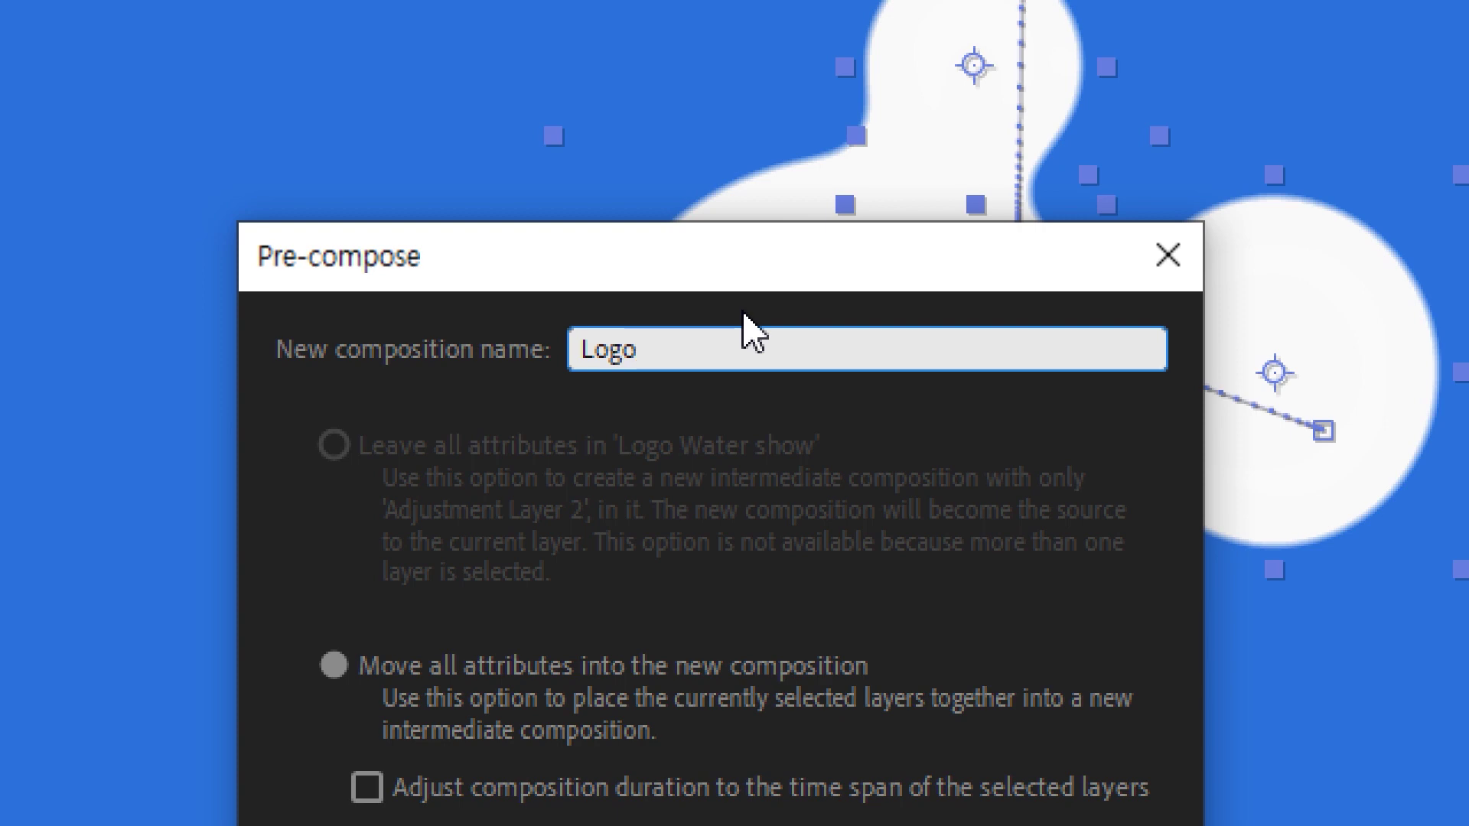
text(_wt)
key(BackSpace)
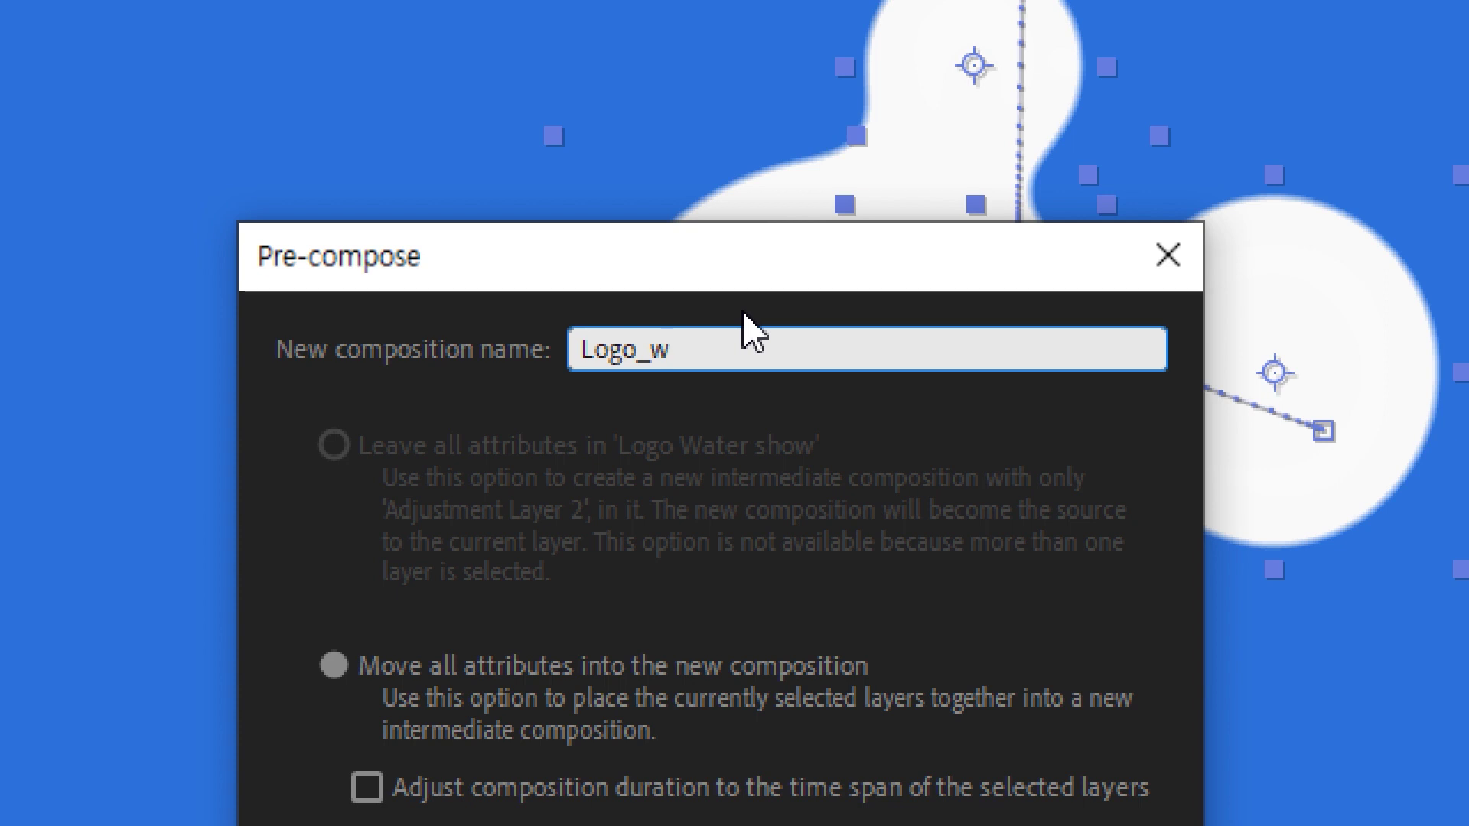
key(BackSpace)
text())
key(BackSpace)
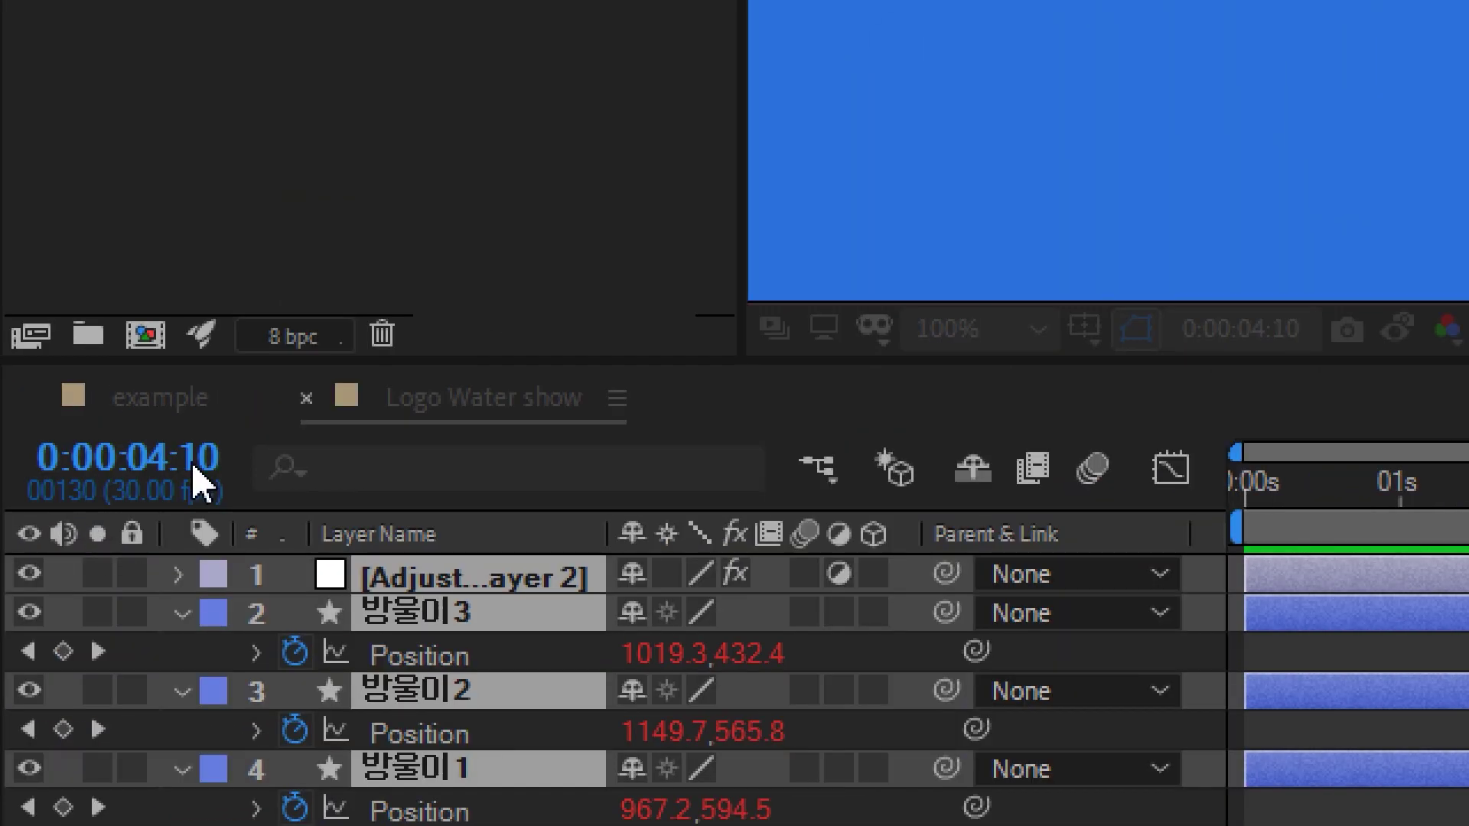
text(_)
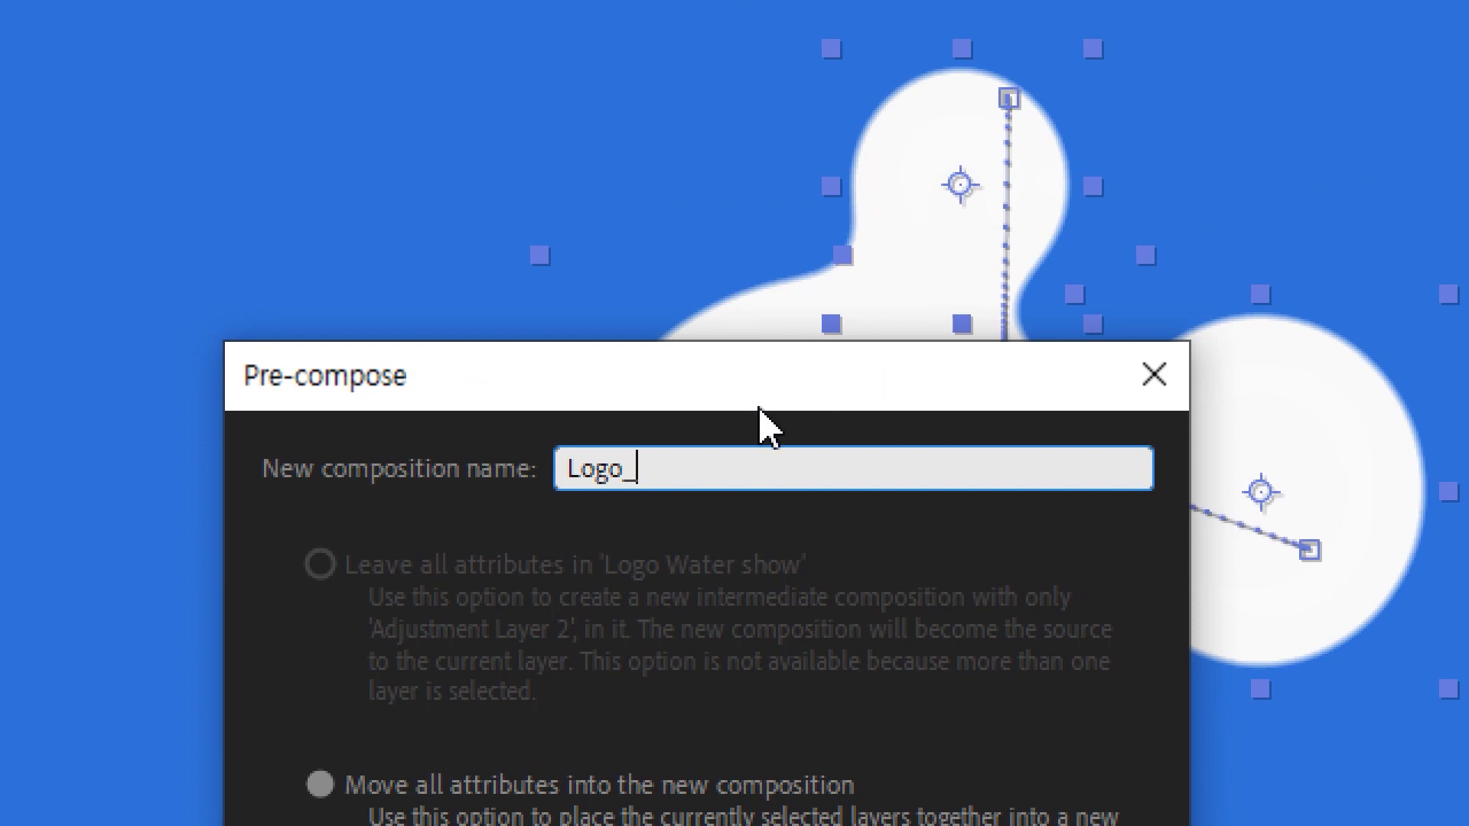
text(wt)
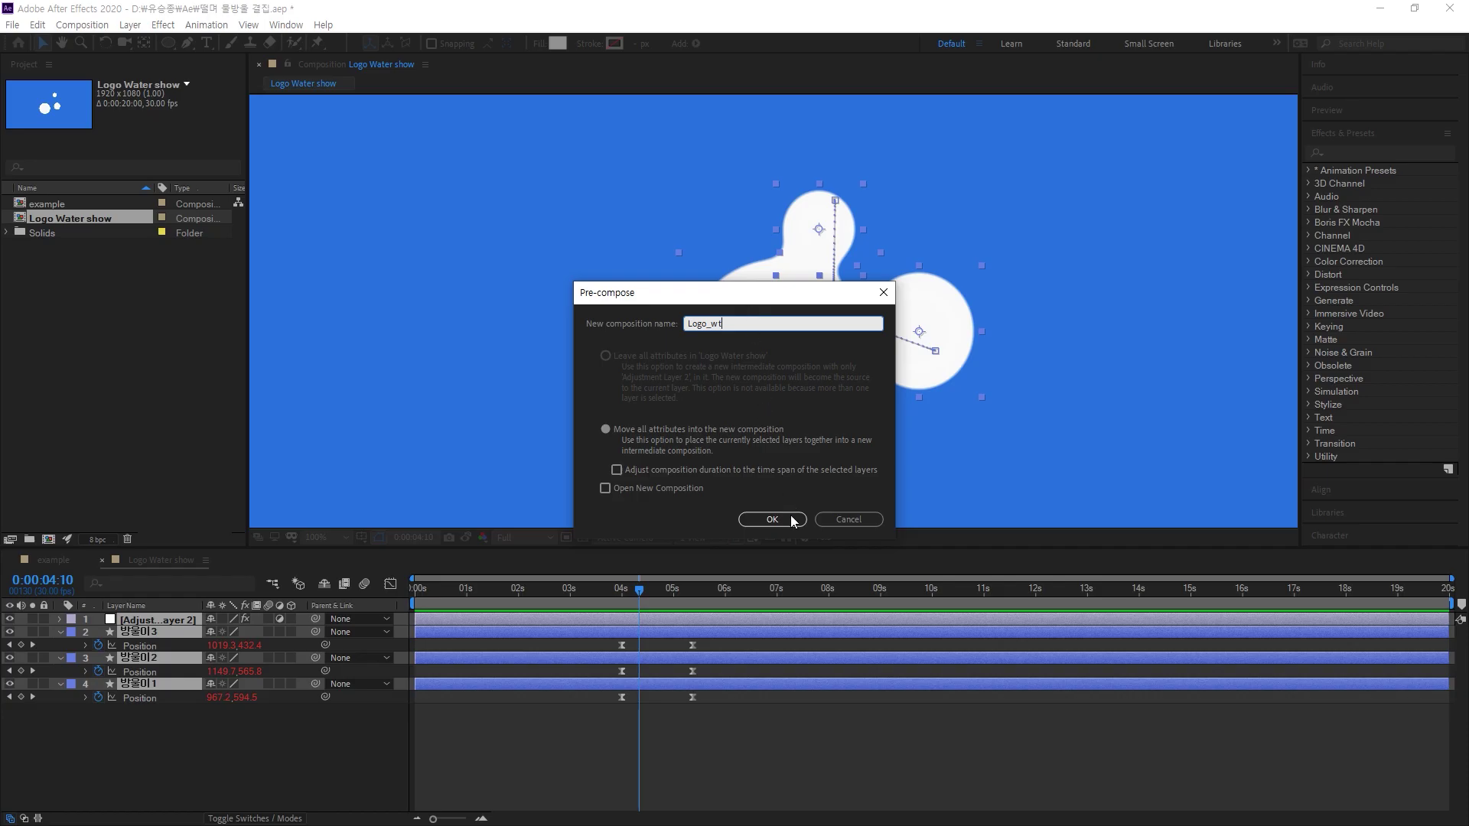
click(773, 519)
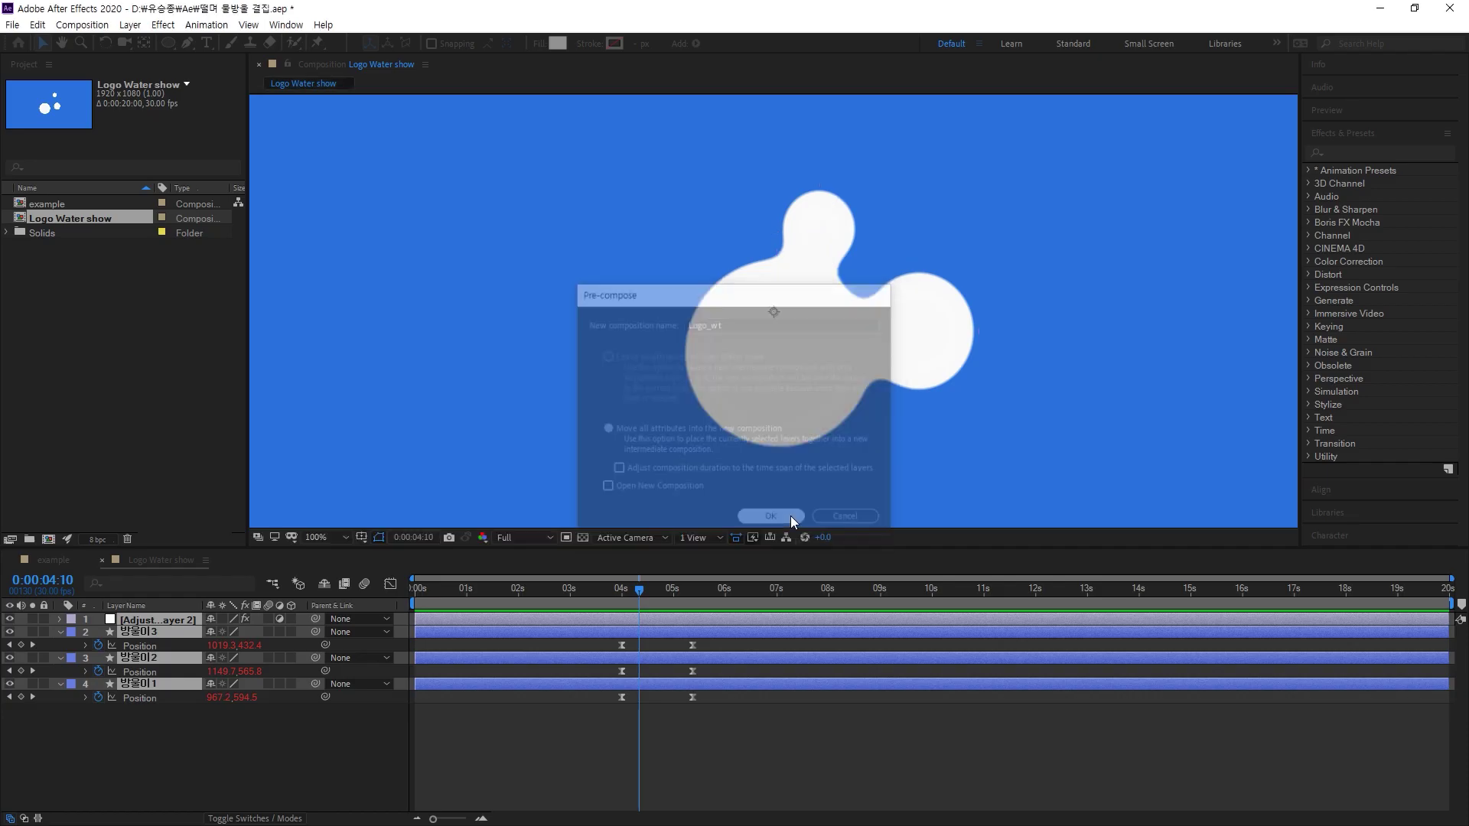
At 0:00:02:02, shift the Logo_wt layer sideways and duplicate it so the two copies sit side by side
drag(636, 591, 522, 591)
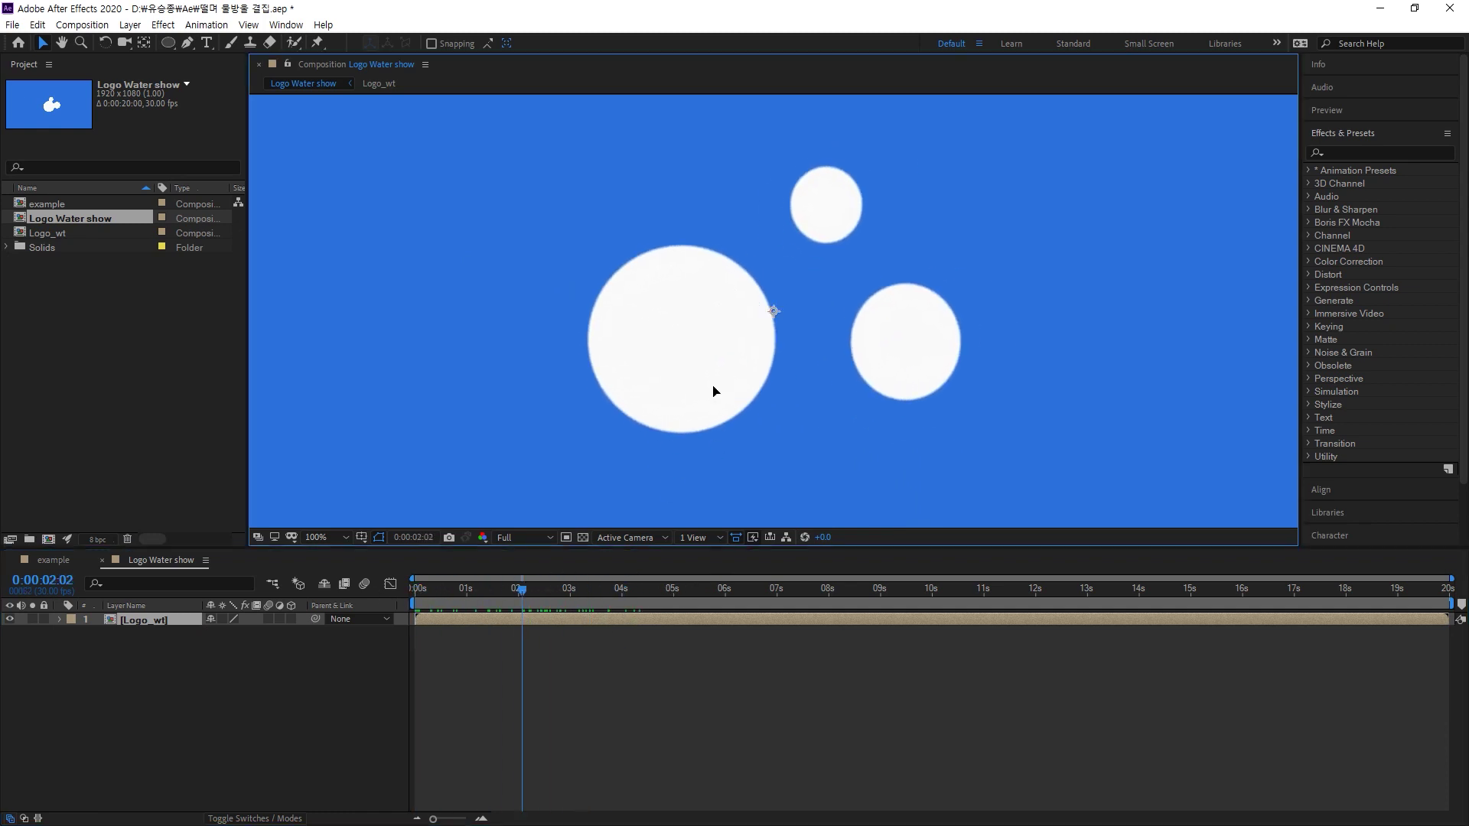
drag(711, 390, 984, 370)
key(ctrl+d)
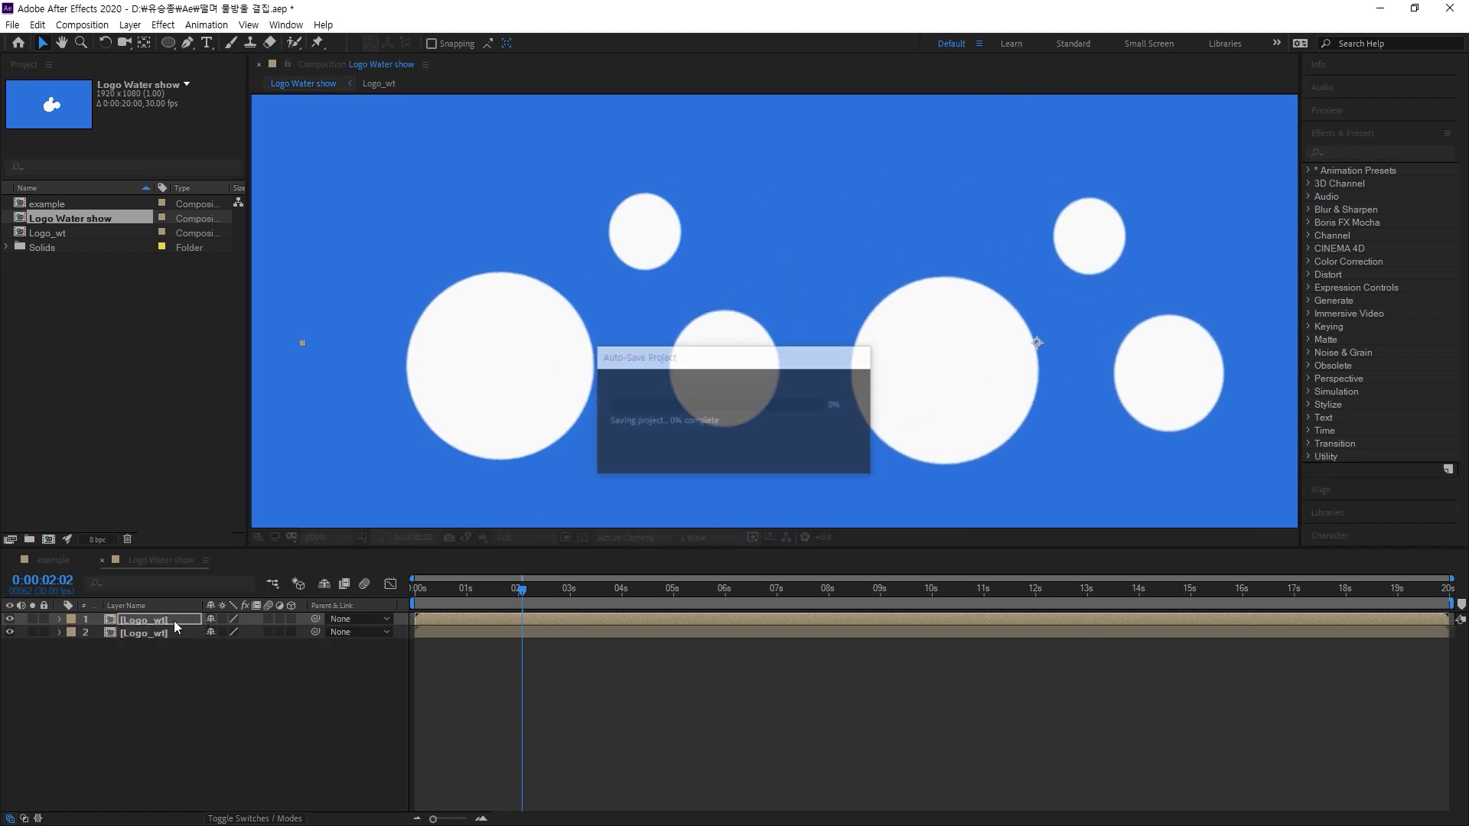
Rotate the upper Logo_wt copy to 126°
click(448, 614)
key(r)
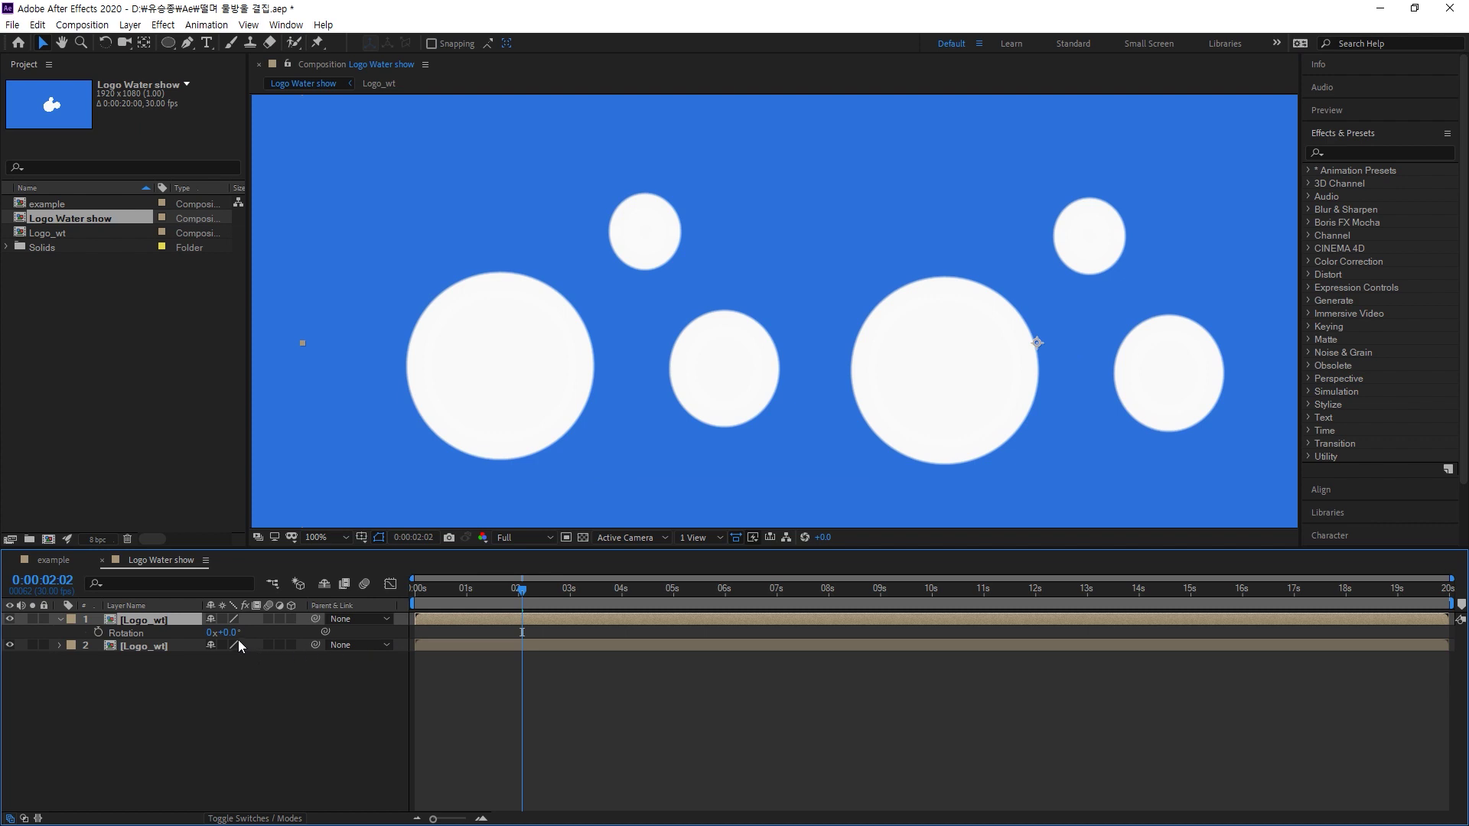
drag(224, 632, 320, 633)
Scale the rotated Logo_wt copy to 58% and move it up beside the full-size copy
click(160, 623)
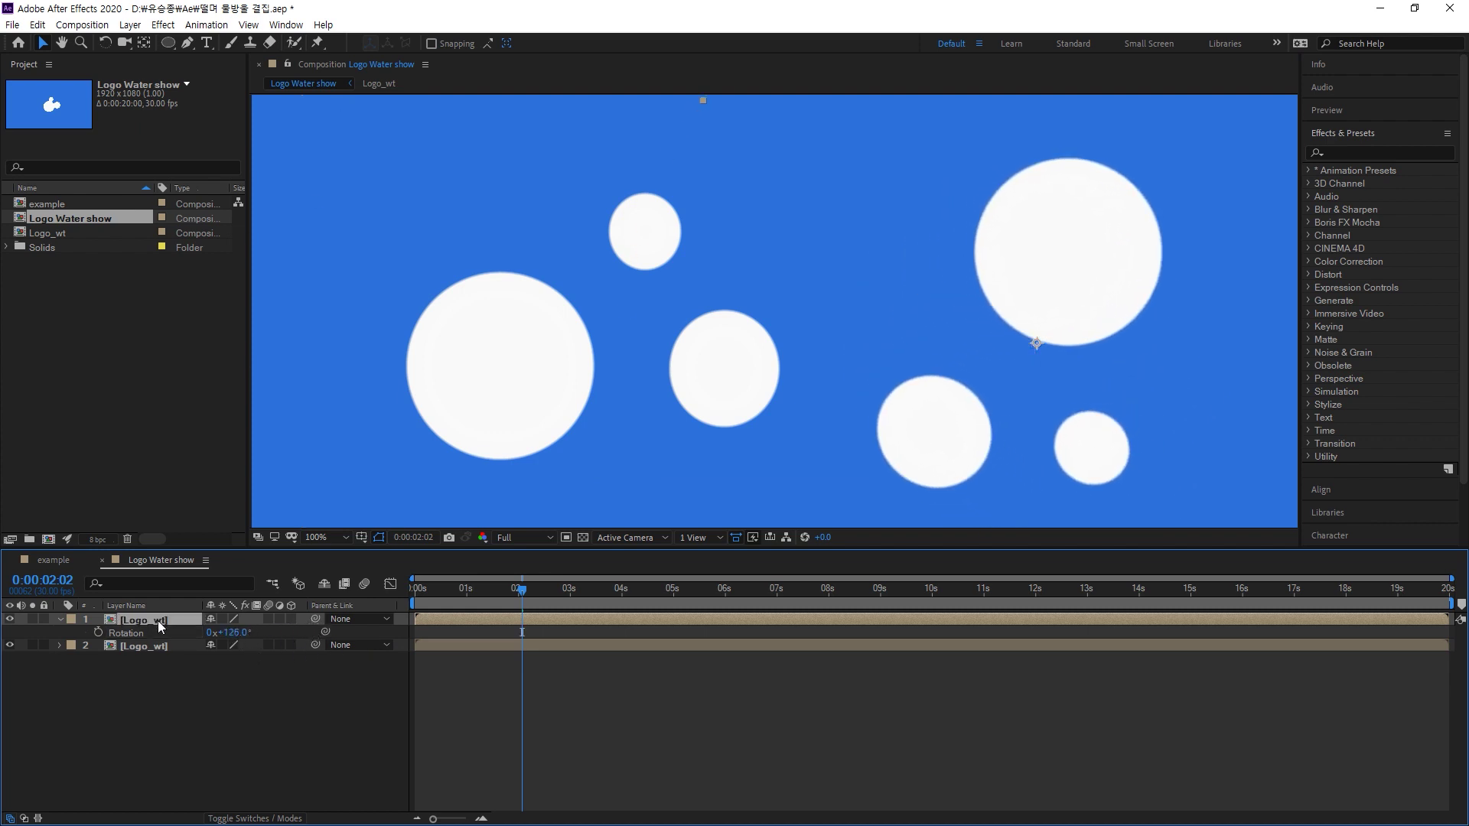
key(s)
drag(234, 632, 206, 635)
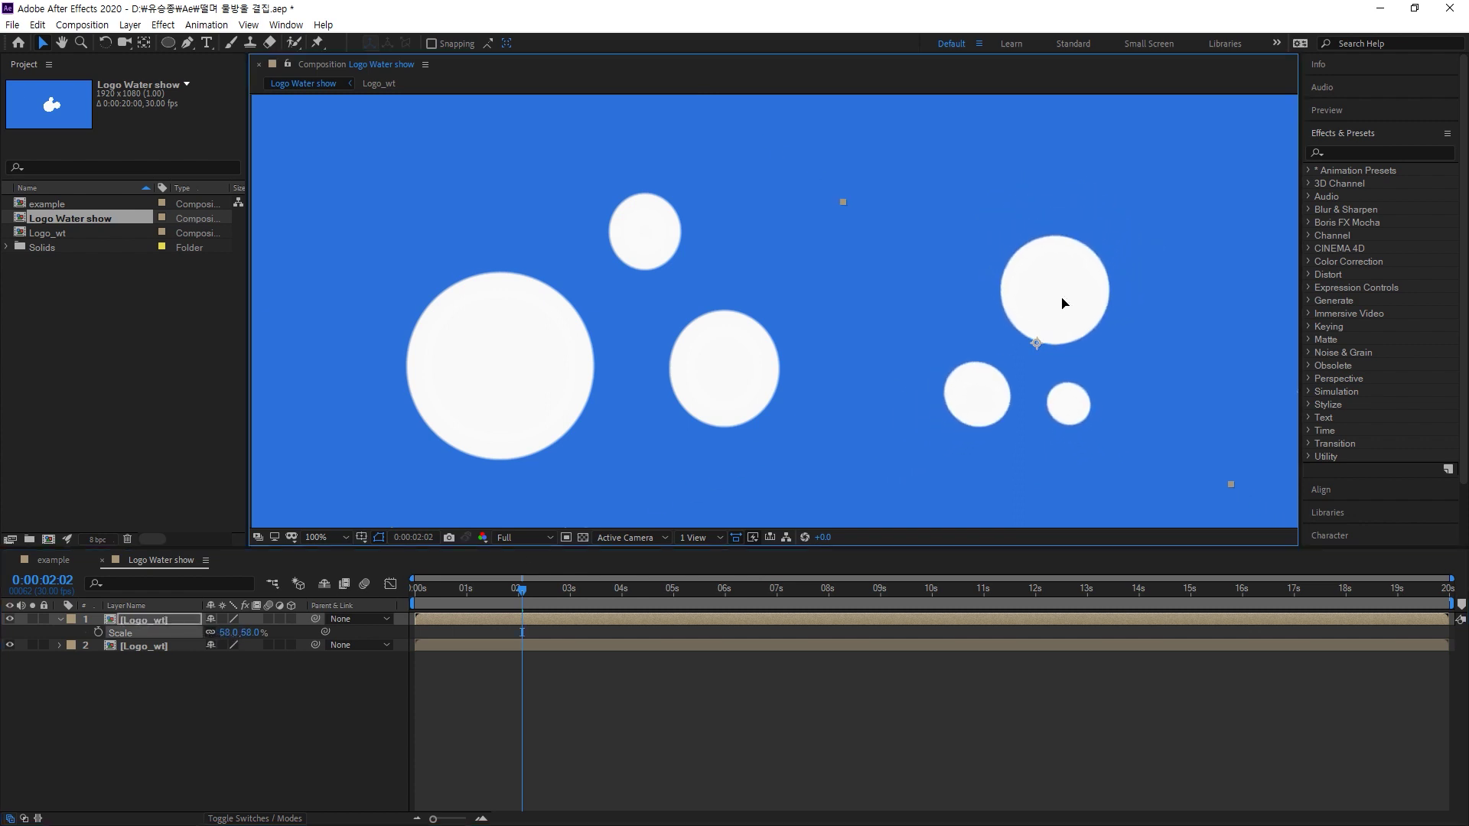
drag(1063, 302, 954, 222)
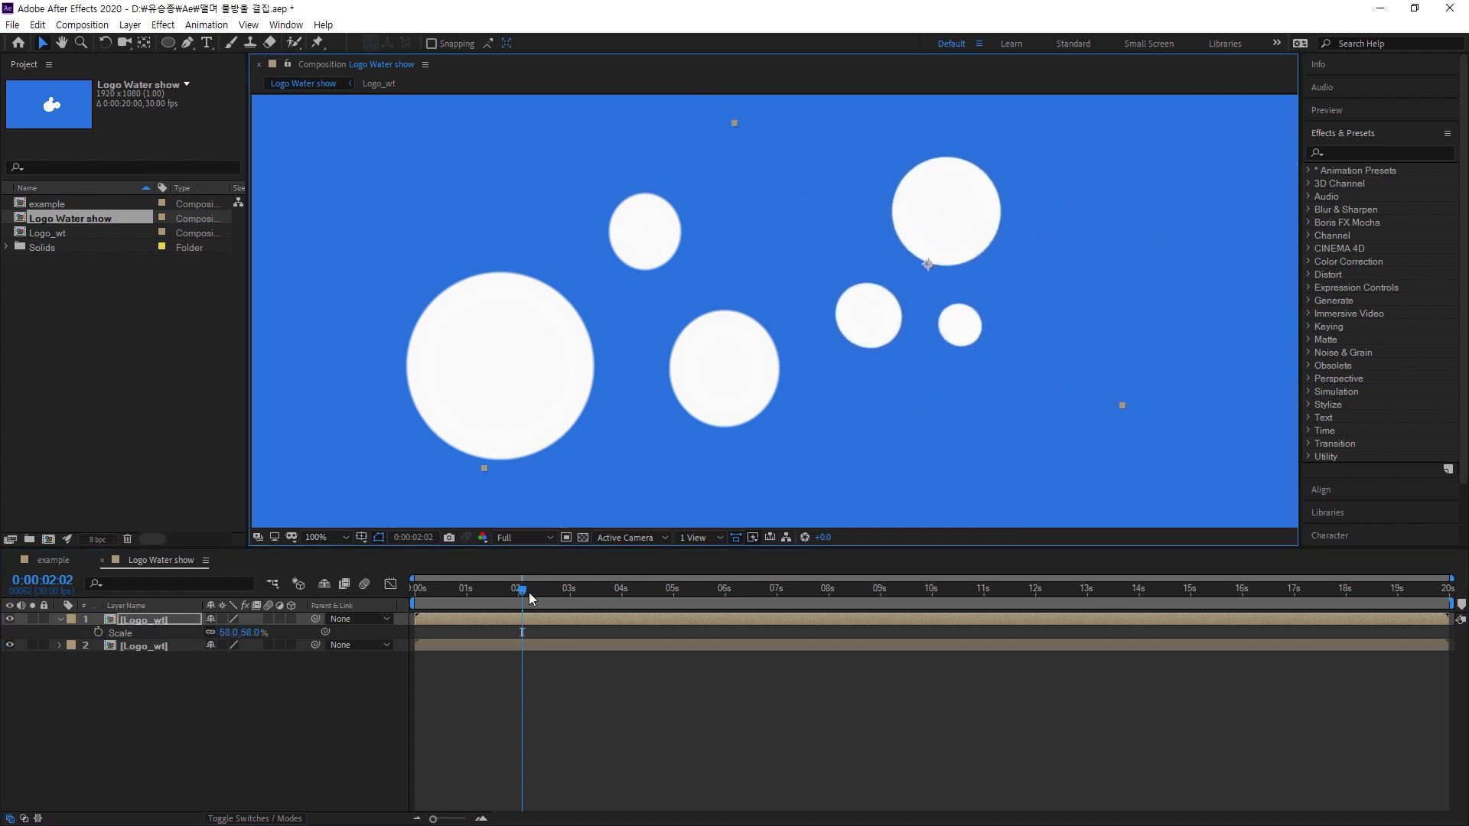
Preview both copies up to 0:00:03:12 and move the smaller Logo_wt copy sideways, away from the full-size one
drag(528, 593, 590, 588)
key(space)
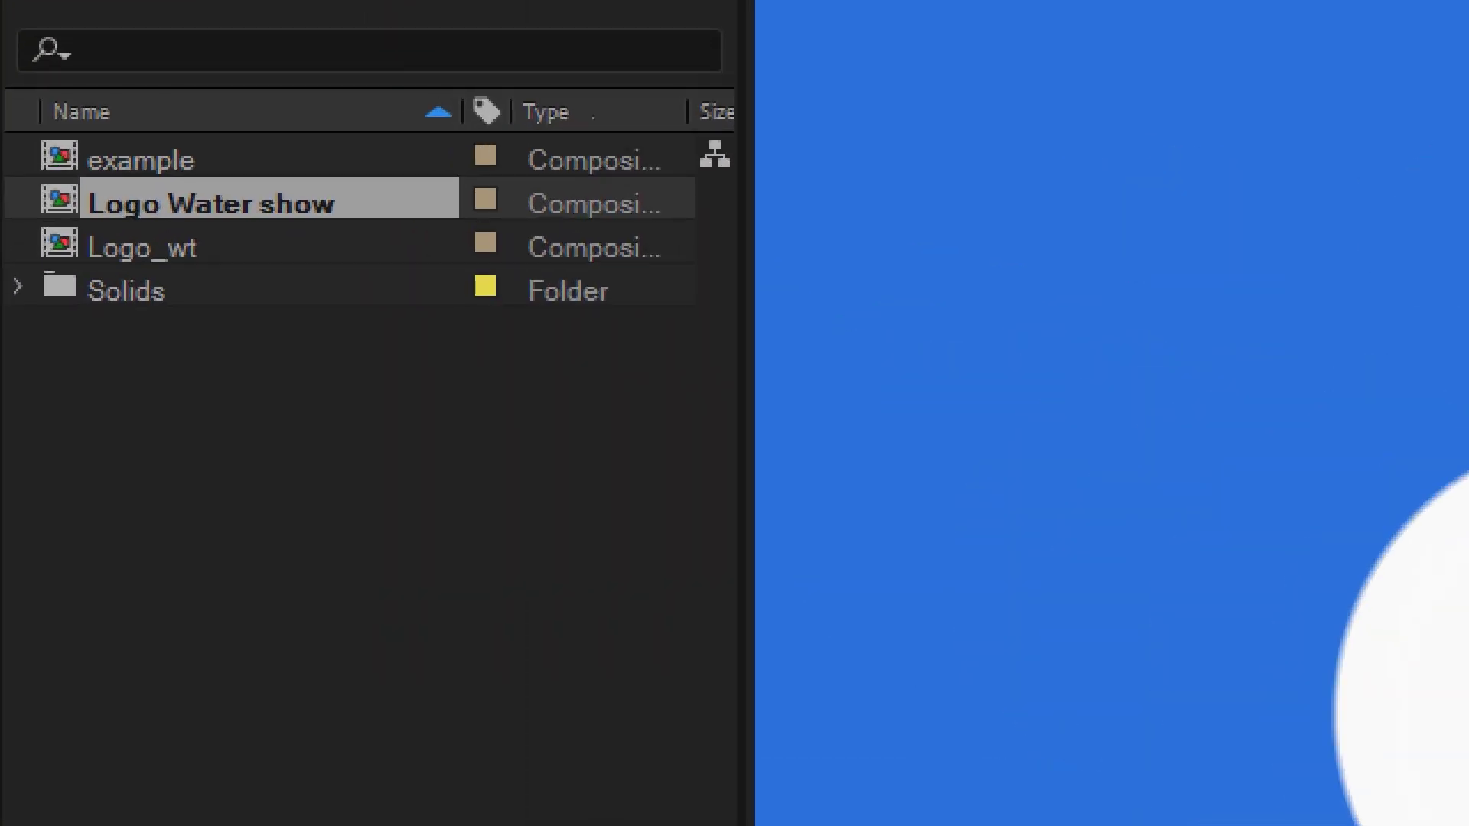
click(172, 257)
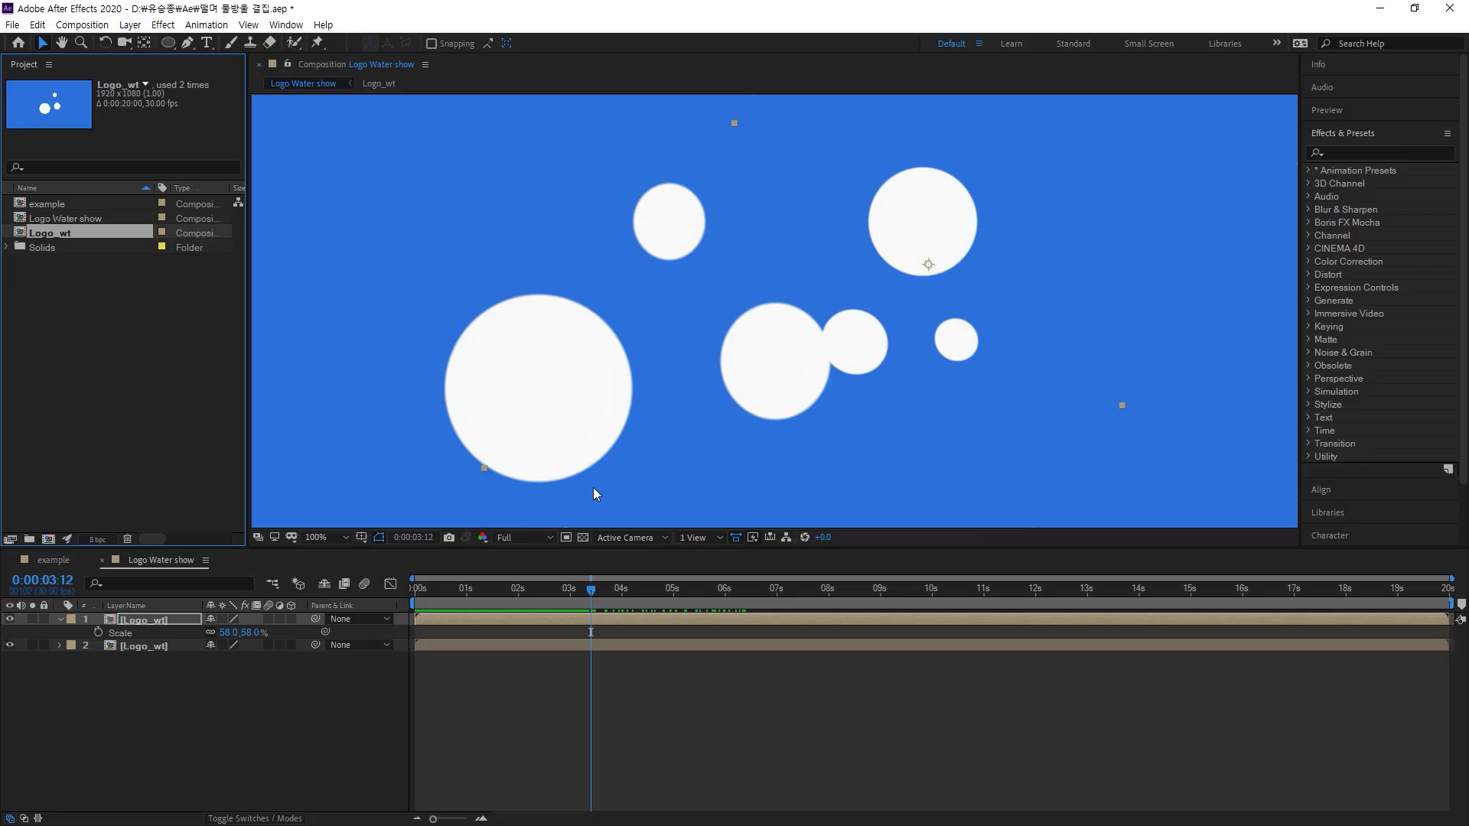
drag(575, 407, 747, 397)
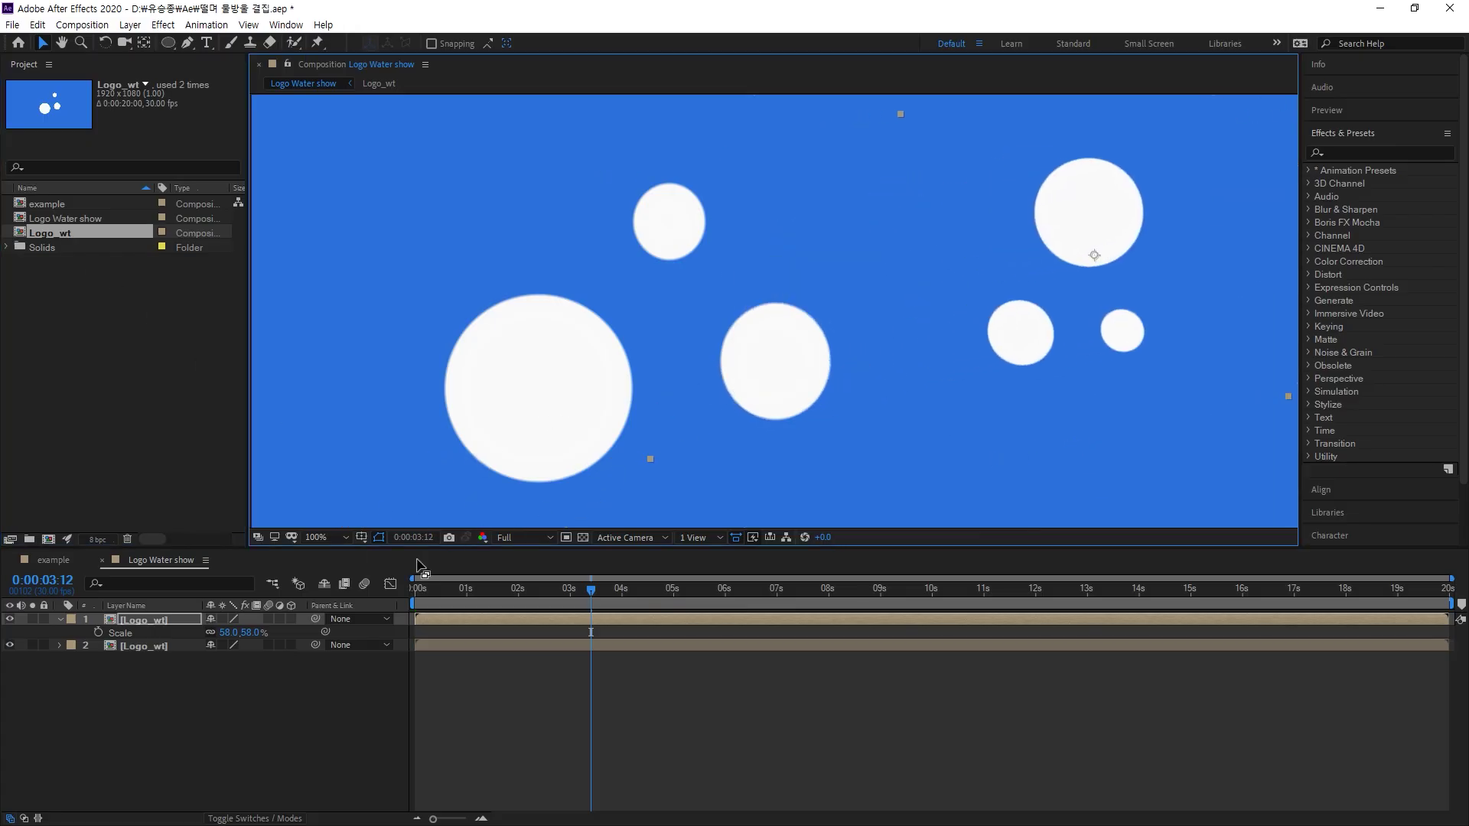
Bring the full-size Logo_wt layer above the smaller copy in the layer stack and toggle its visibility
click(152, 647)
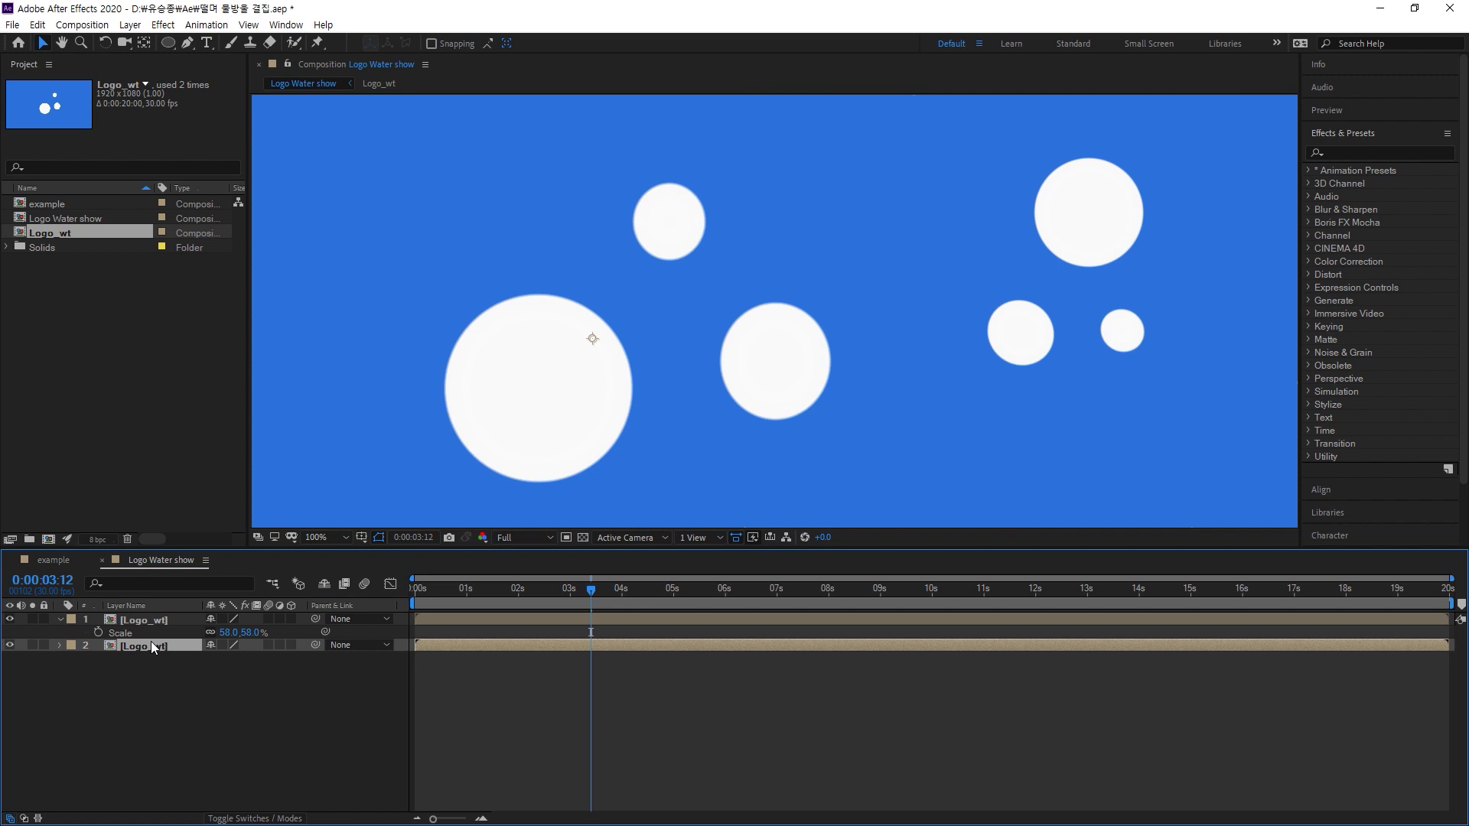
key(ctrl+bracketright)
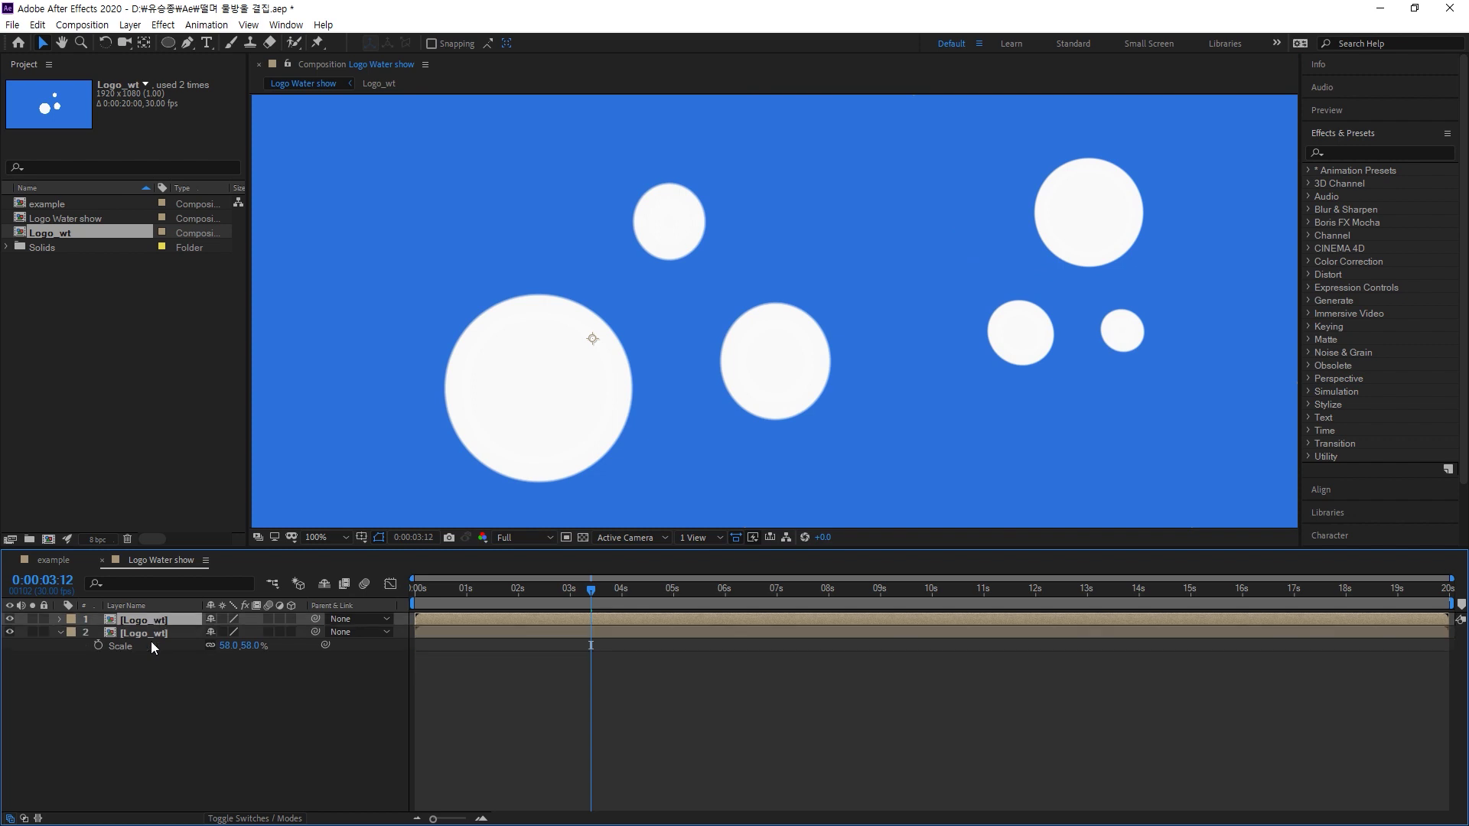
click(9, 619)
click(9, 619)
Reposition the full-size Logo_wt copy near the left side of the composition frame, clear of the smaller copy
click(473, 433)
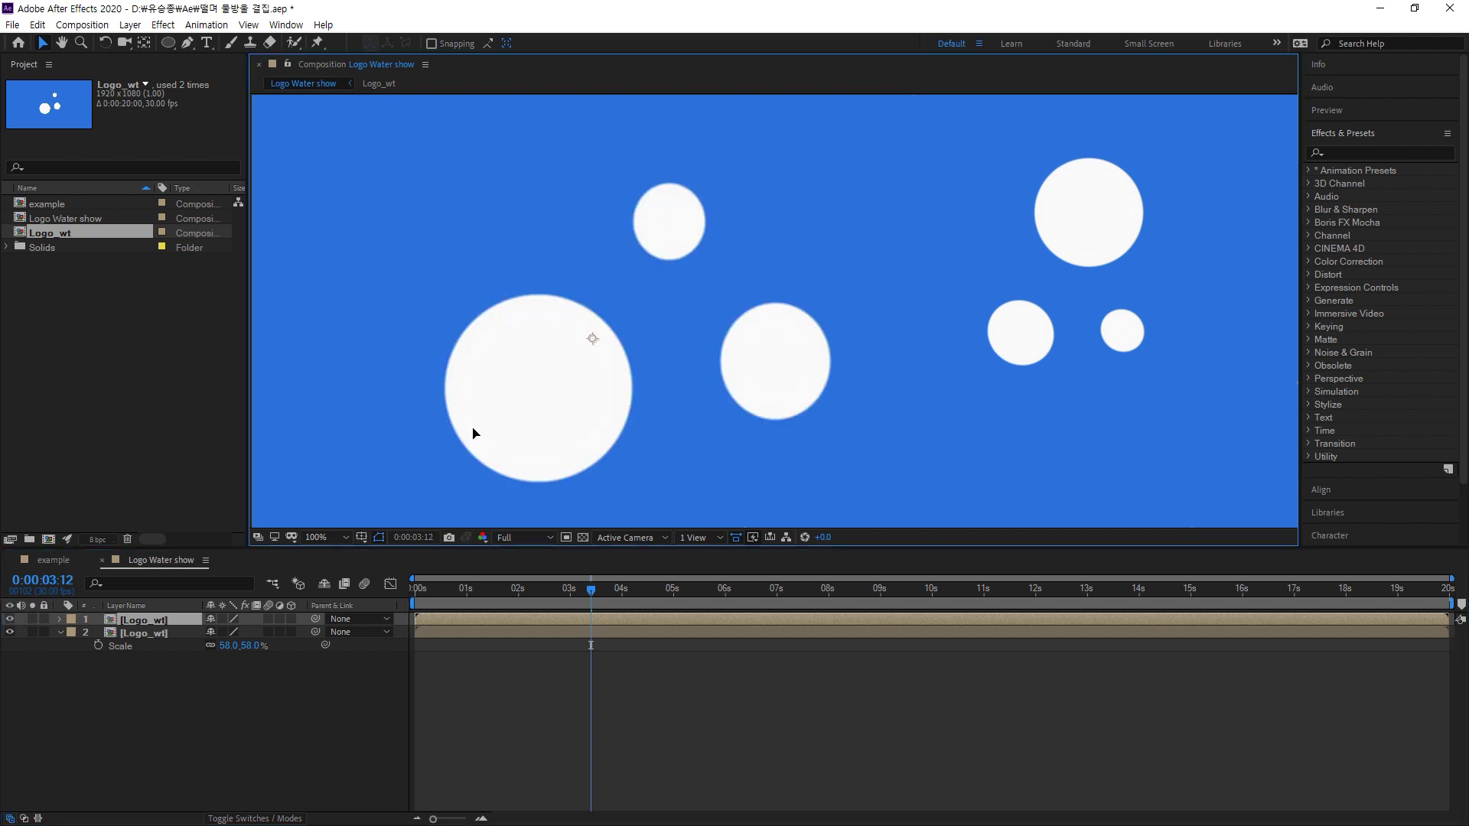
drag(473, 433, 659, 420)
scroll(668, 411, down, 4)
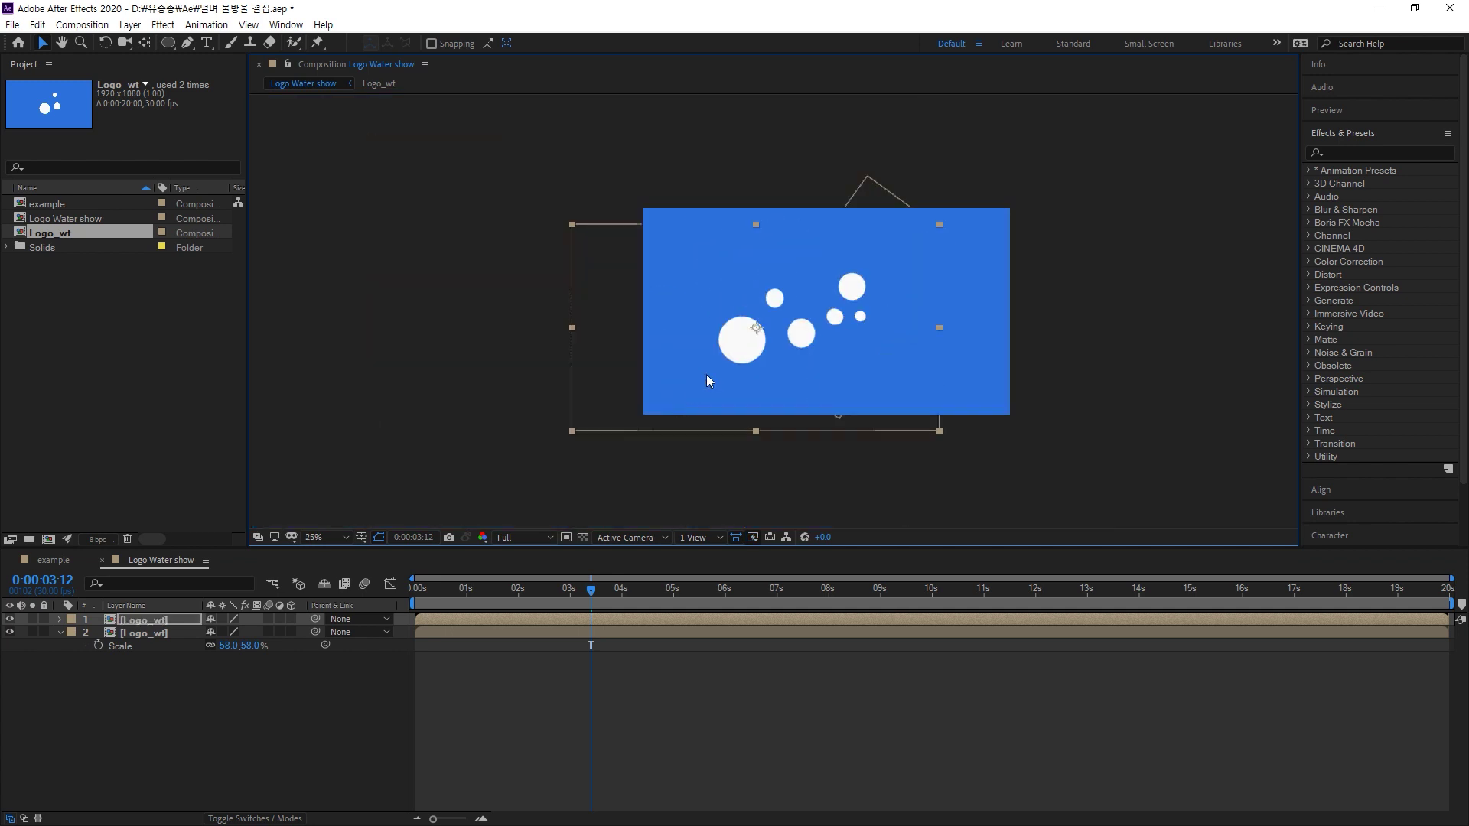
drag(731, 351, 696, 343)
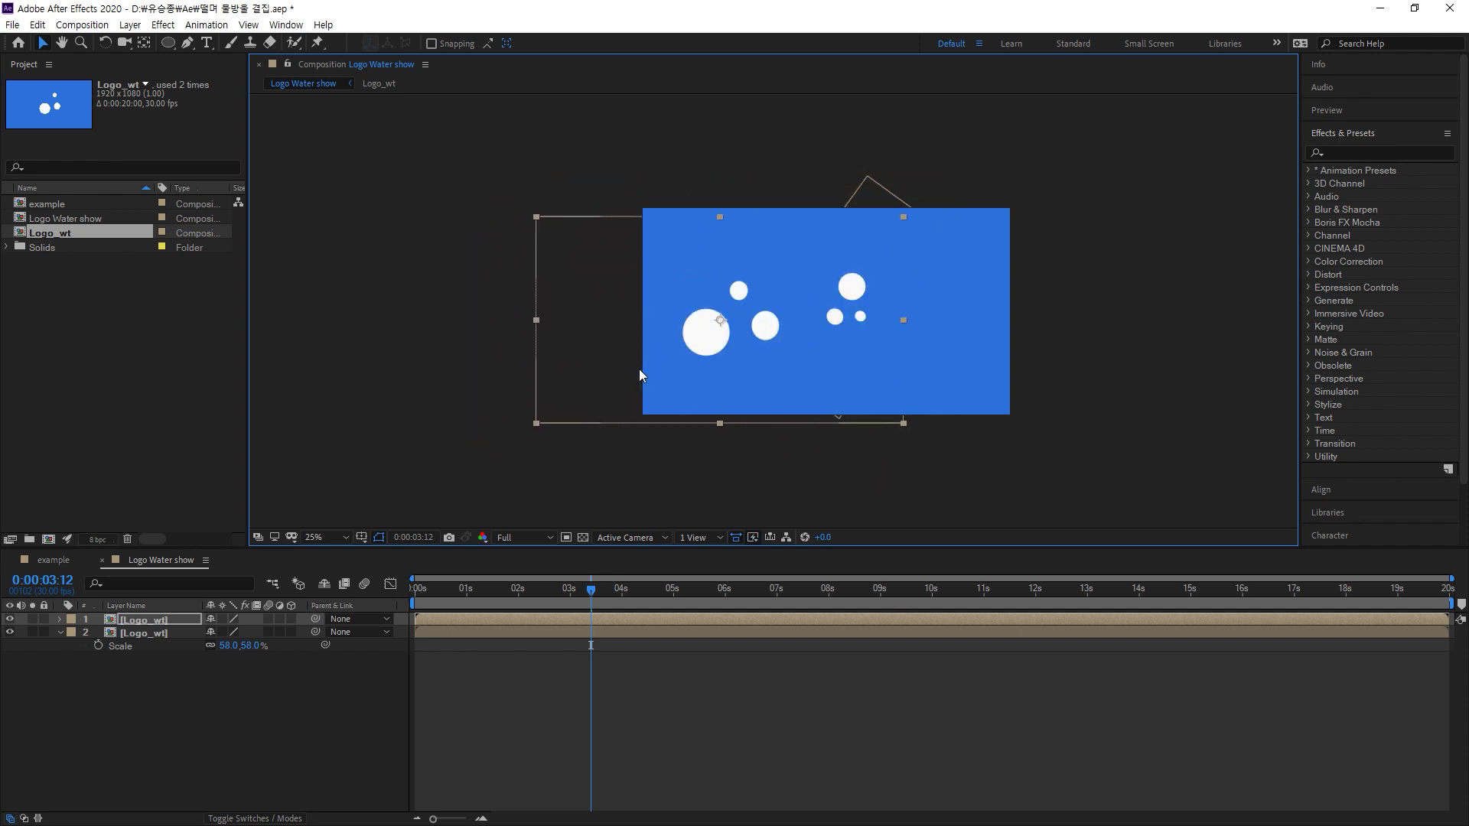
Open the Logo_wt composition and scrub to 0:00:09:01 to examine how much of the frame the circles use
double_click(140, 621)
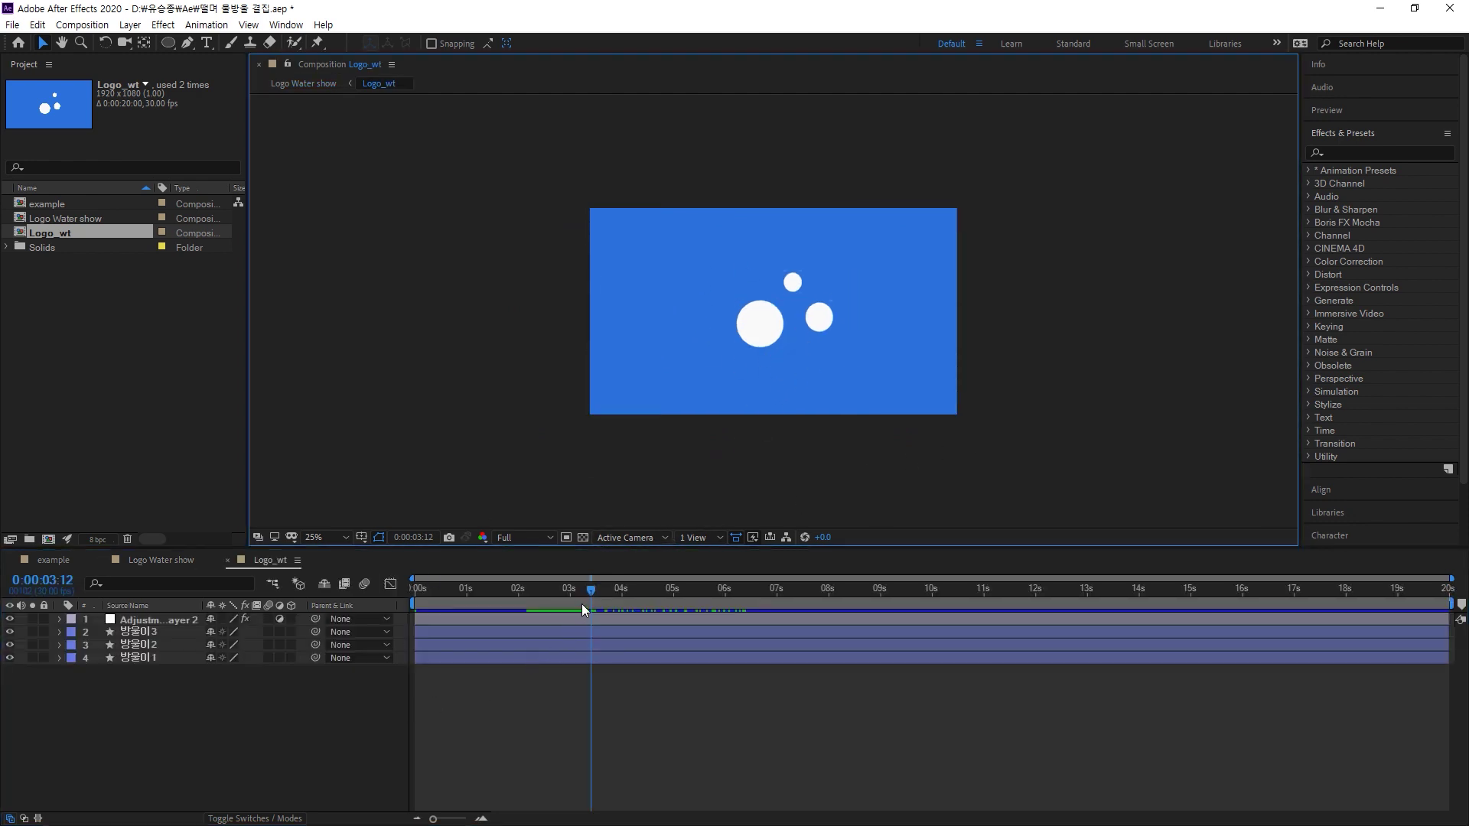
drag(590, 594, 564, 611)
drag(639, 602, 880, 589)
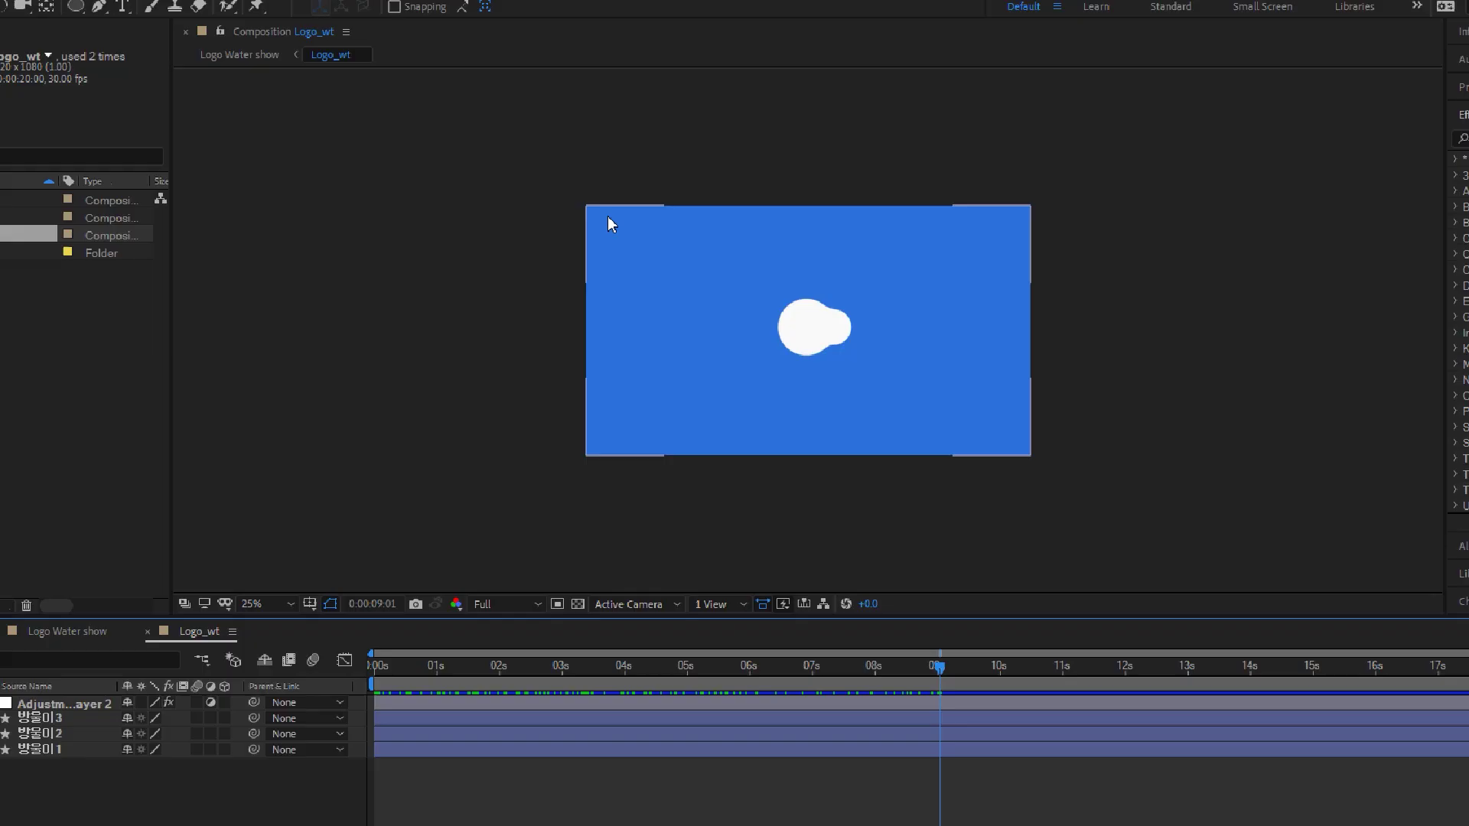
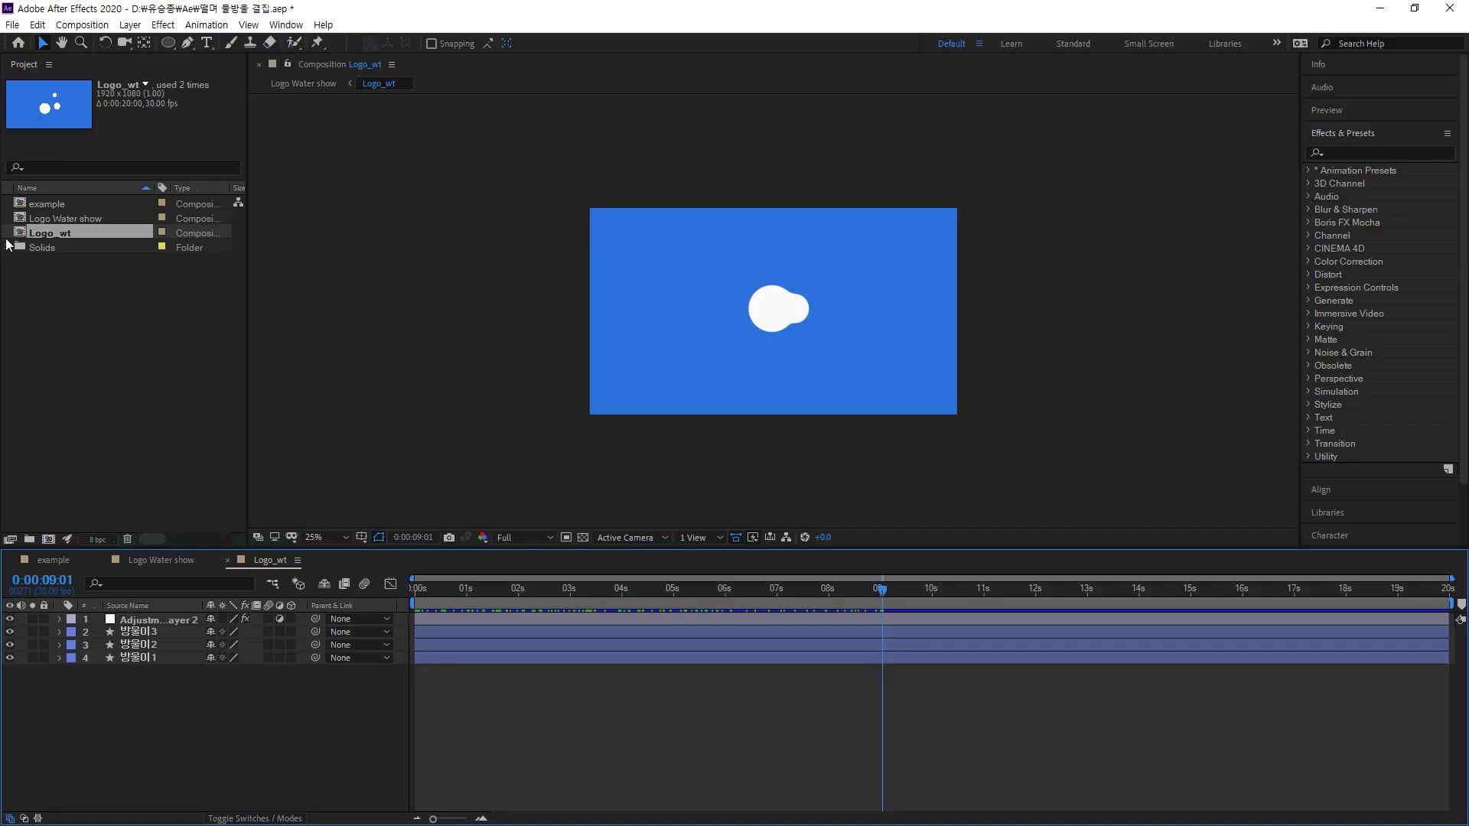
Resize the Logo_wt composition to 400 × 400 px and scrub back to 0:00:06:06 to check how the circles fit
key(ctrl+k)
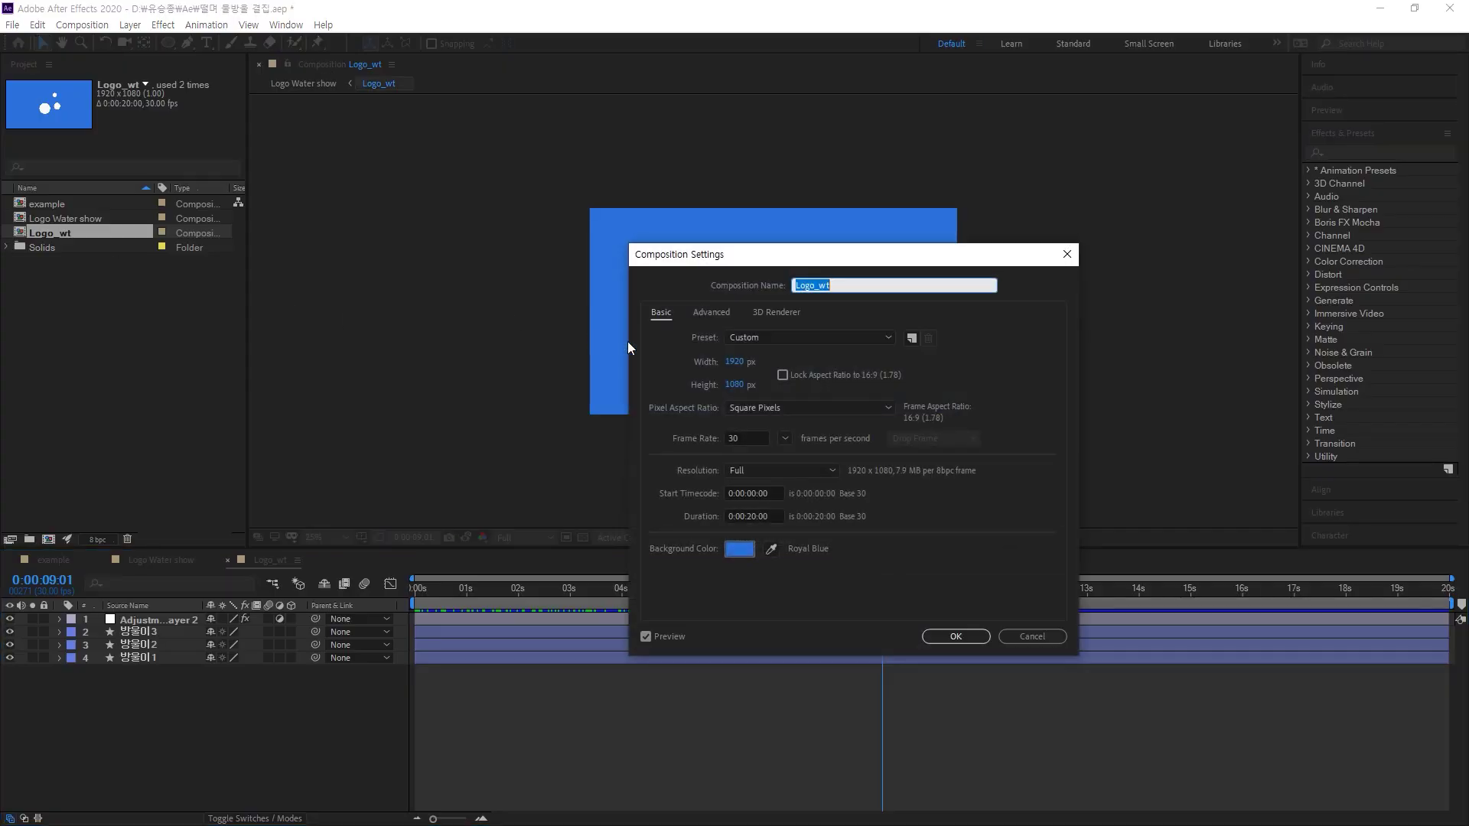
drag(739, 261, 1073, 261)
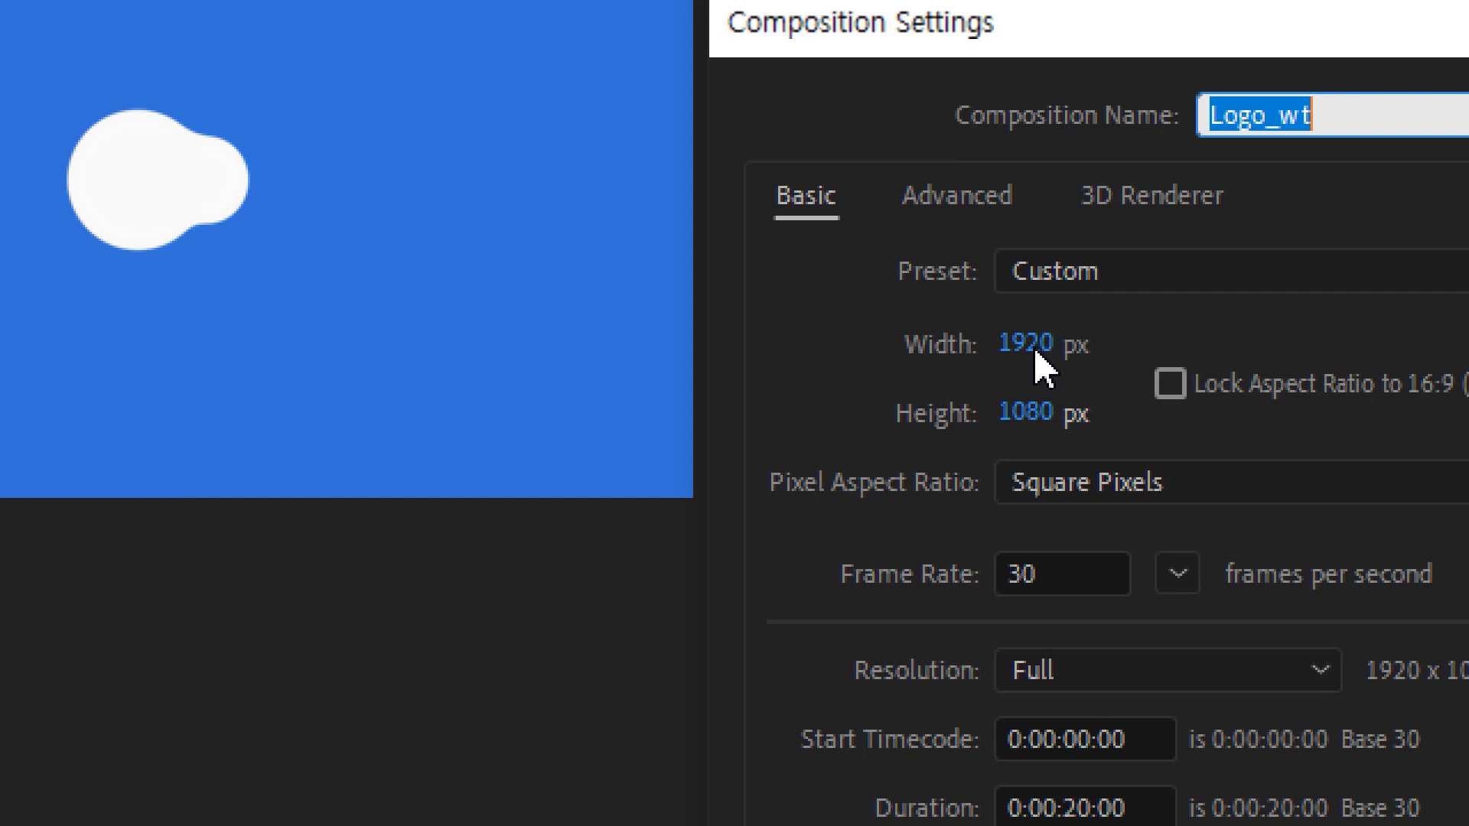
click(1068, 363)
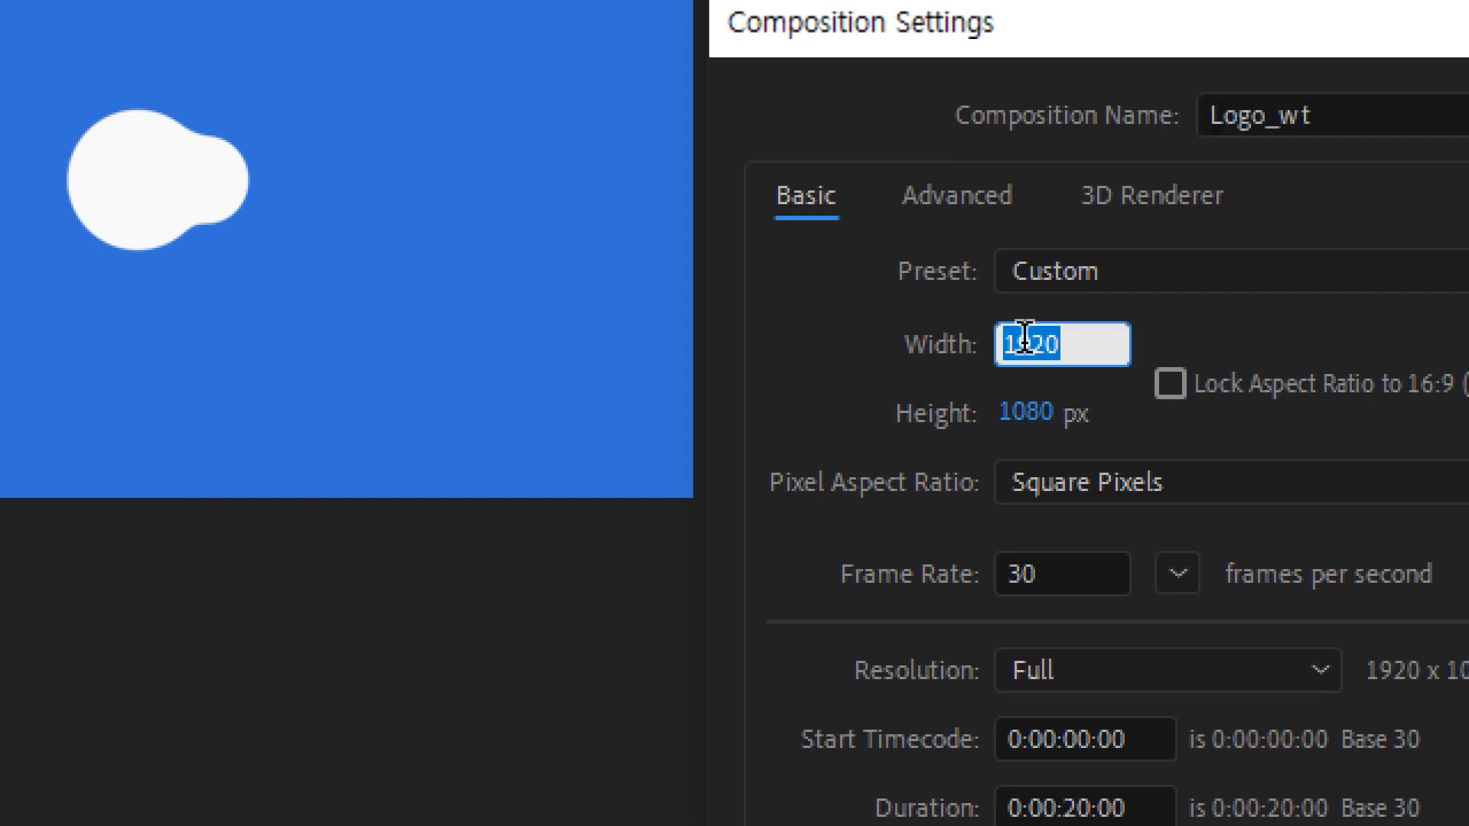
text(400)
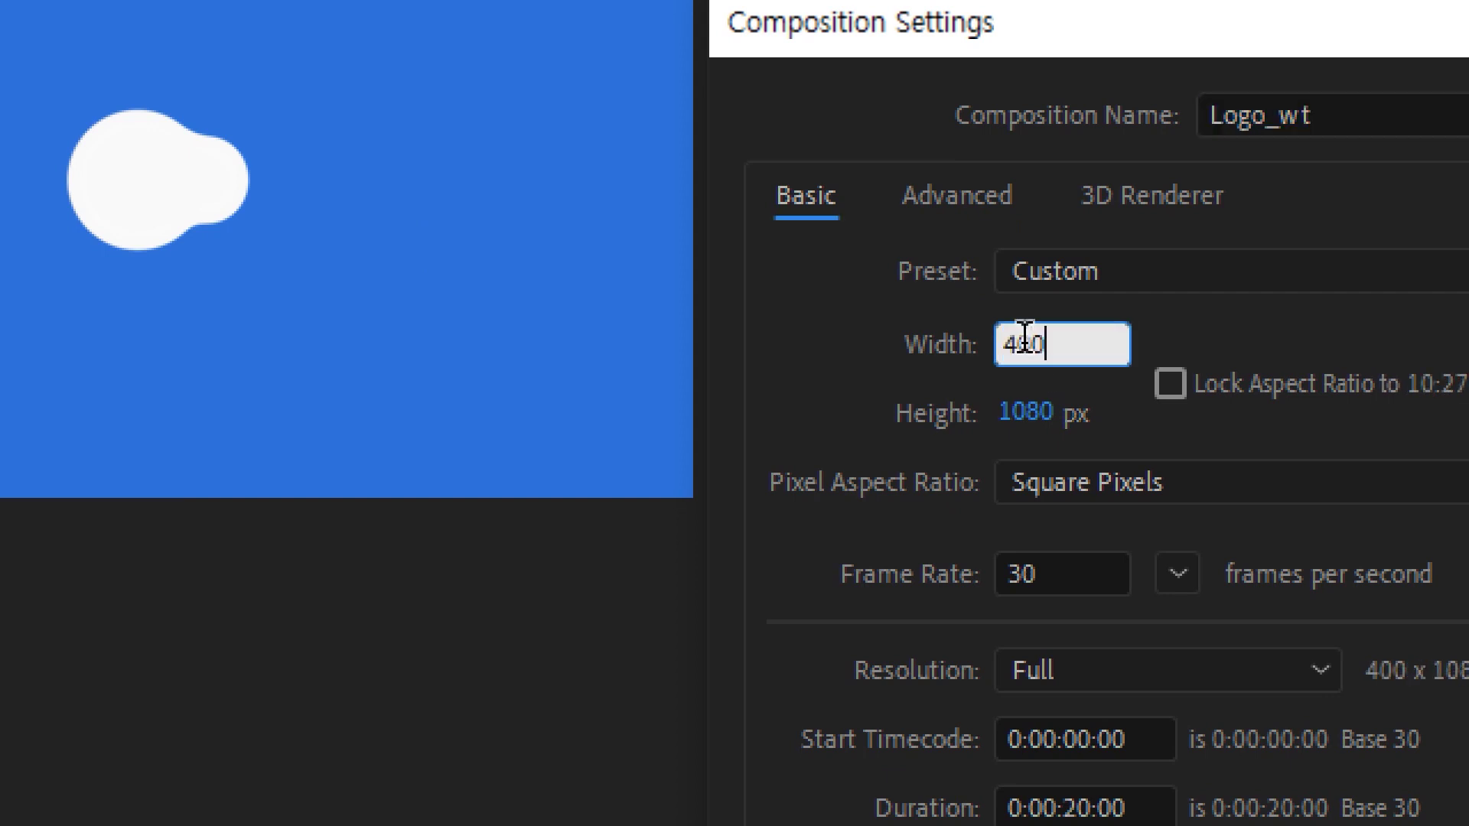
key(Tab)
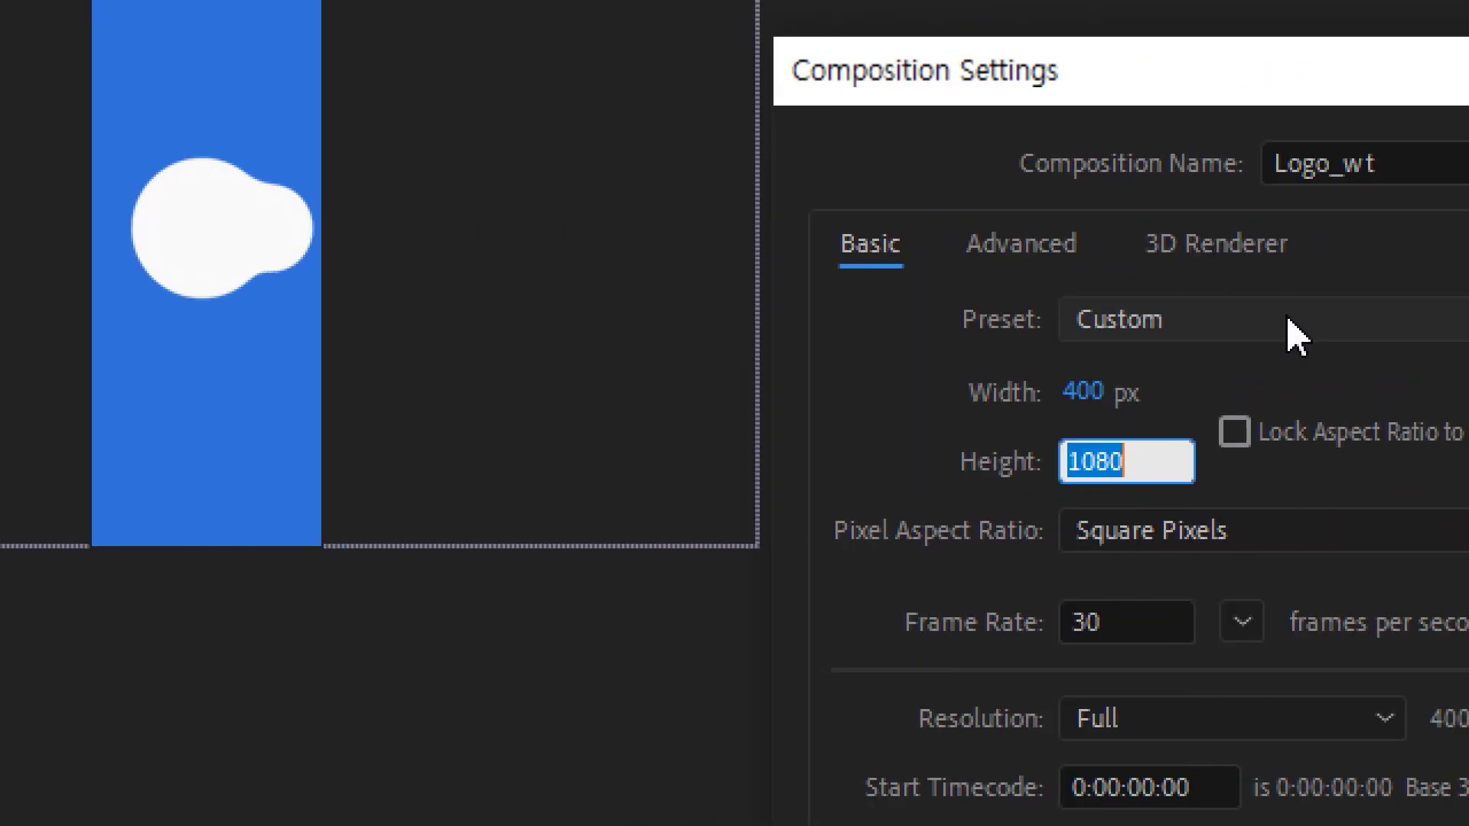
text(400)
key(Return)
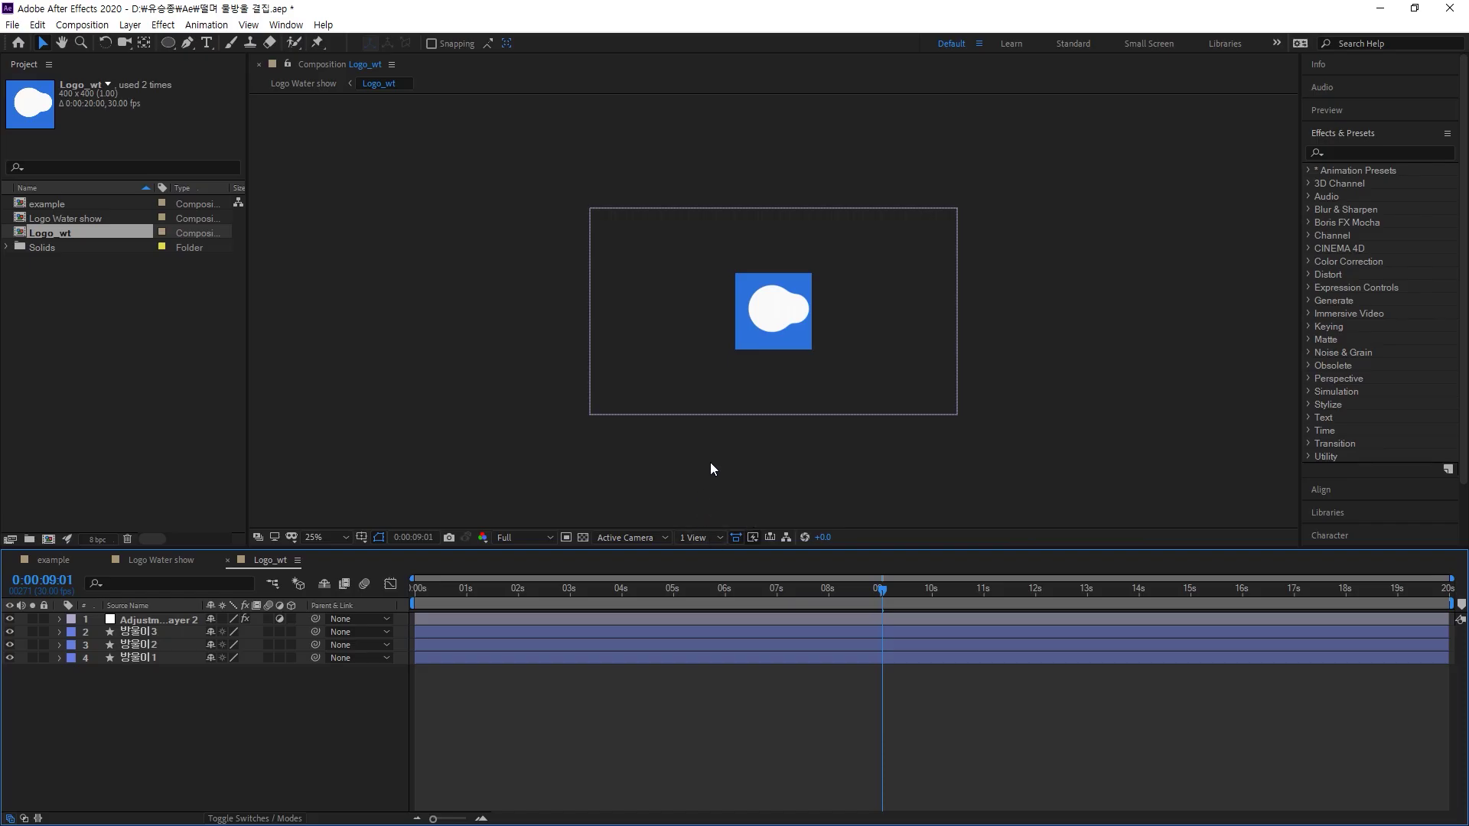
key(period)
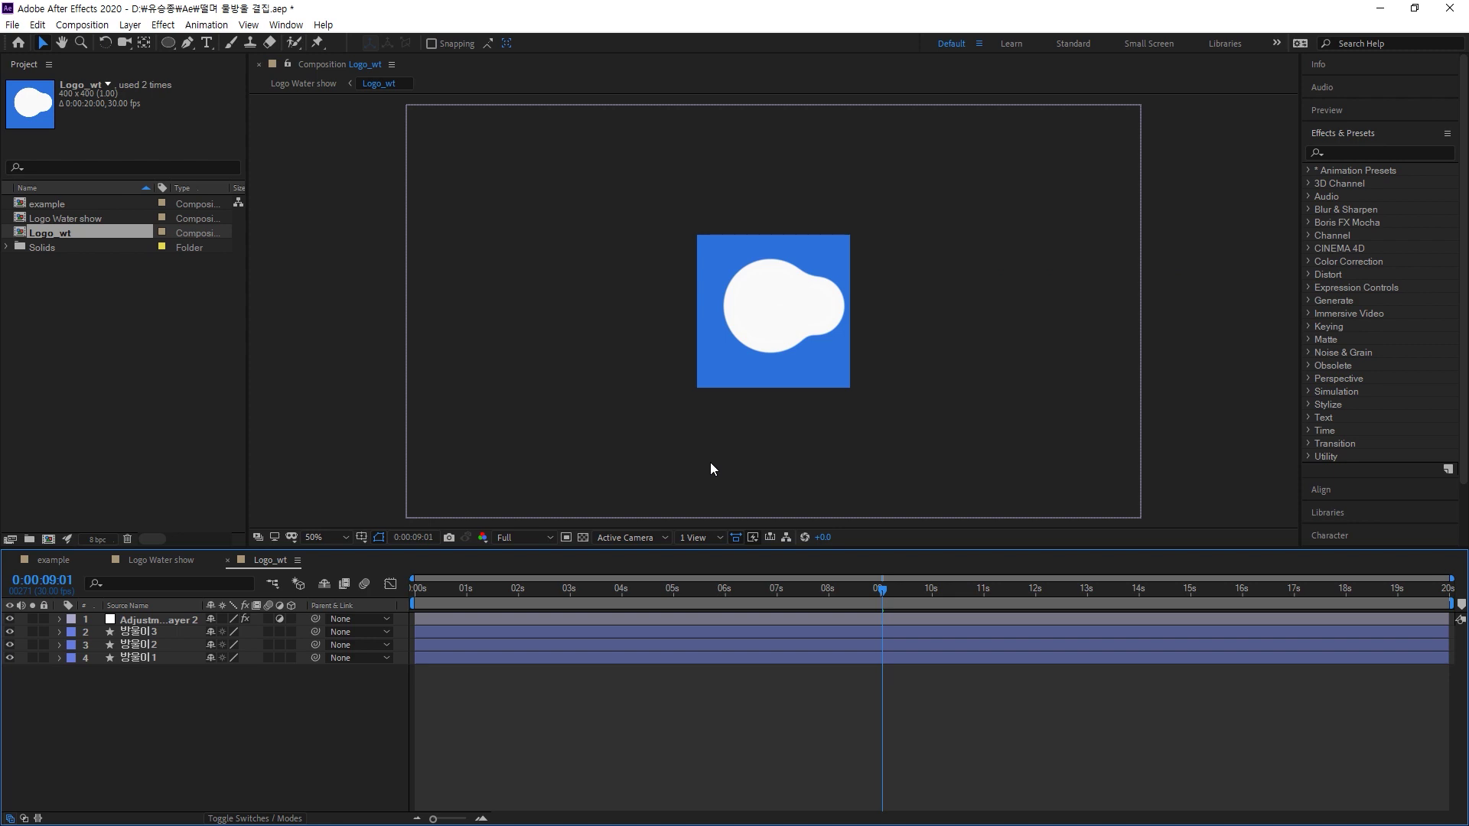
drag(866, 591, 732, 576)
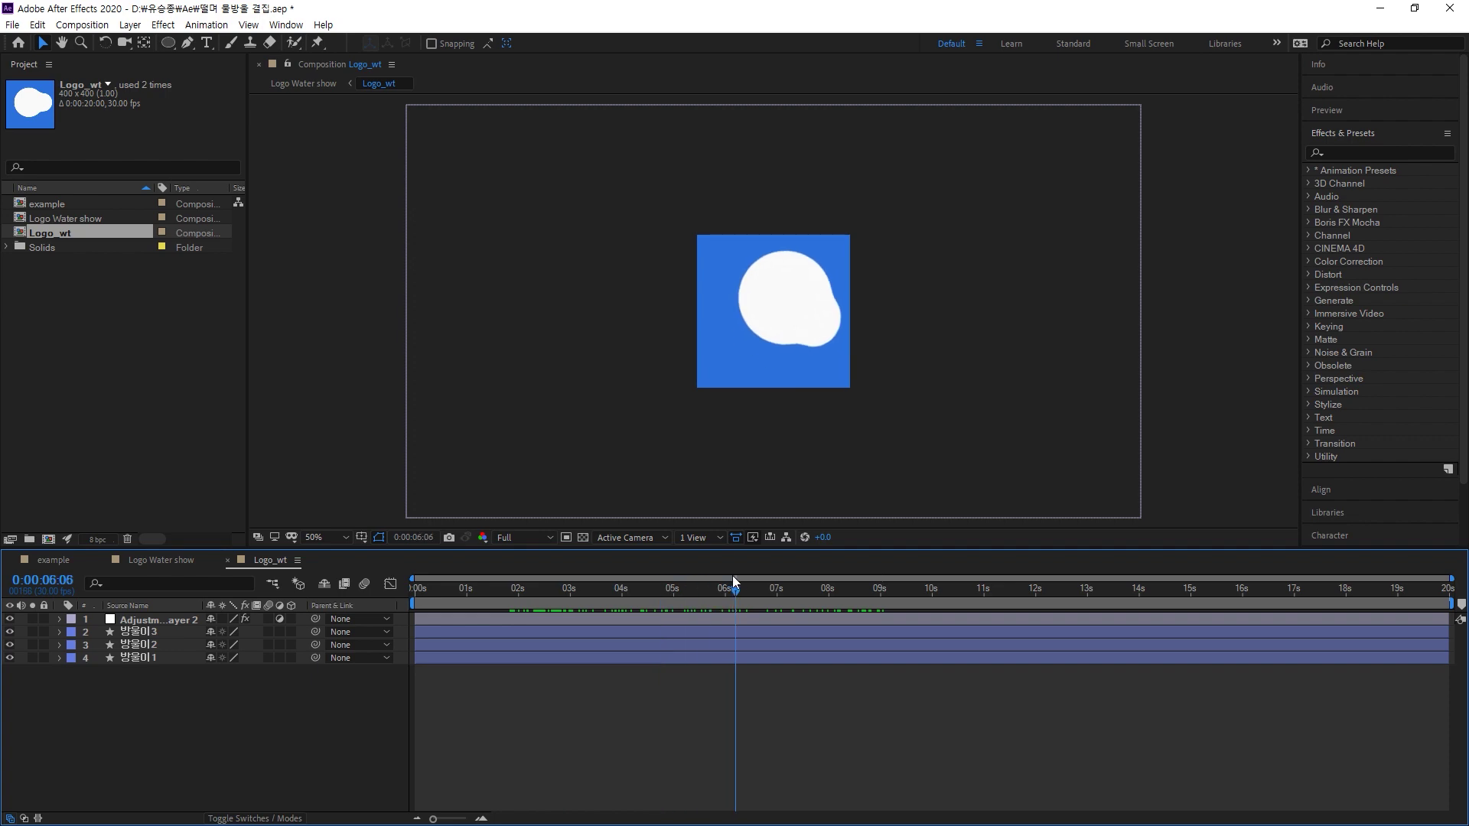
Lock the Logo_wt composition's aspect ratio to 1:1 and set its size to 550 × 550 px
key(ctrl+k)
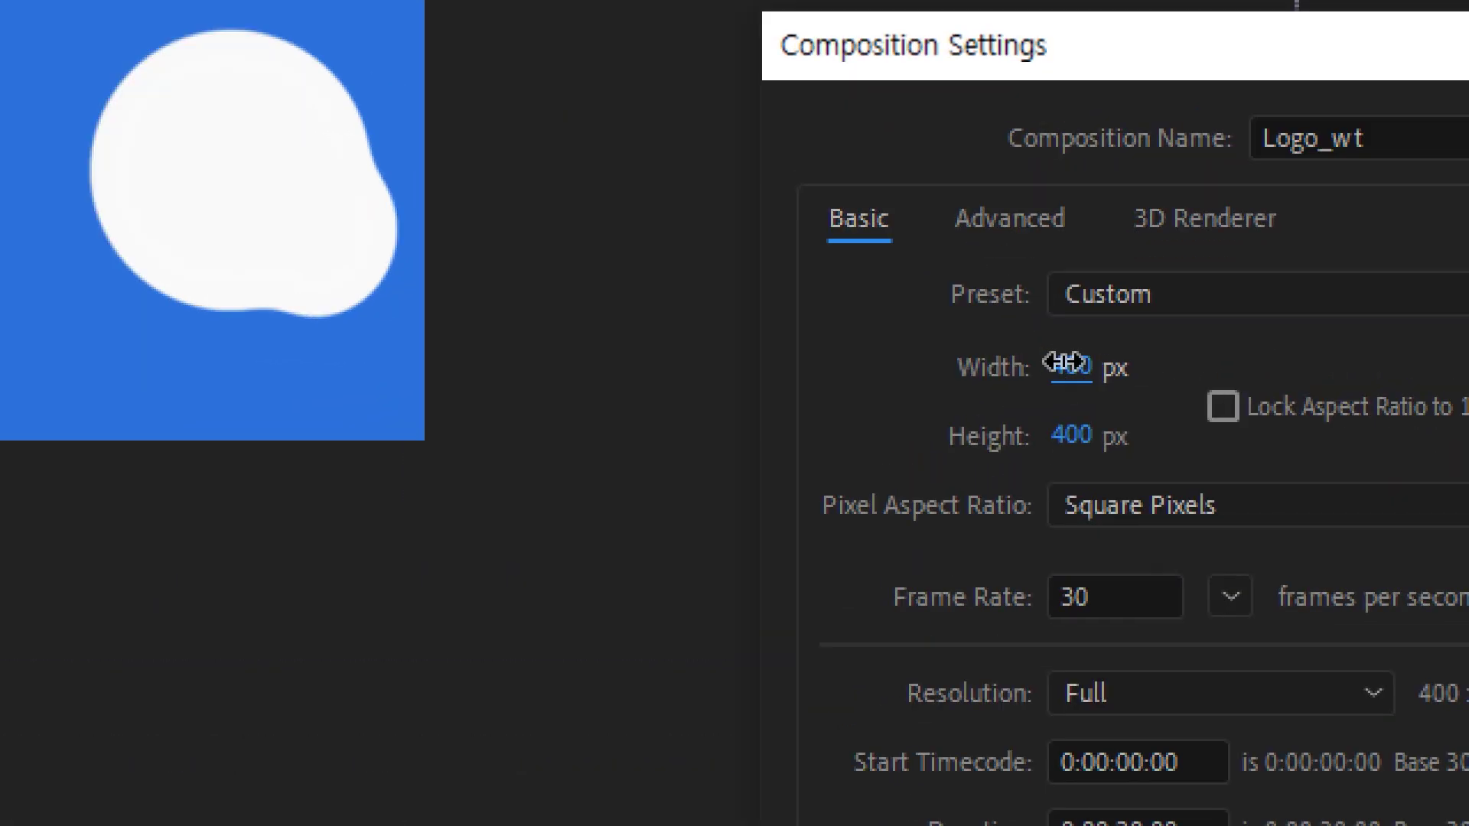
click(1065, 364)
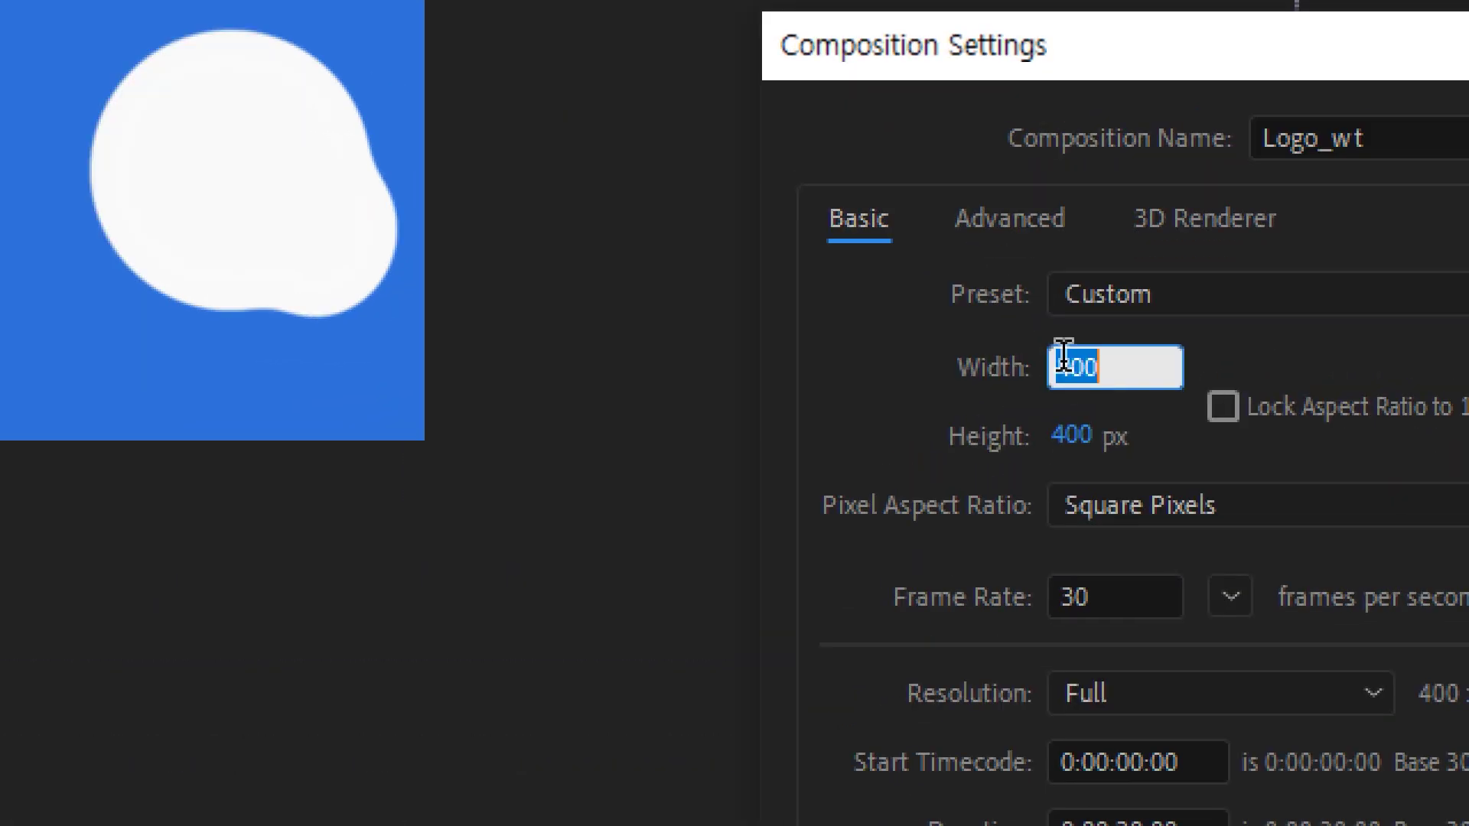
click(1229, 411)
drag(1072, 370, 1262, 379)
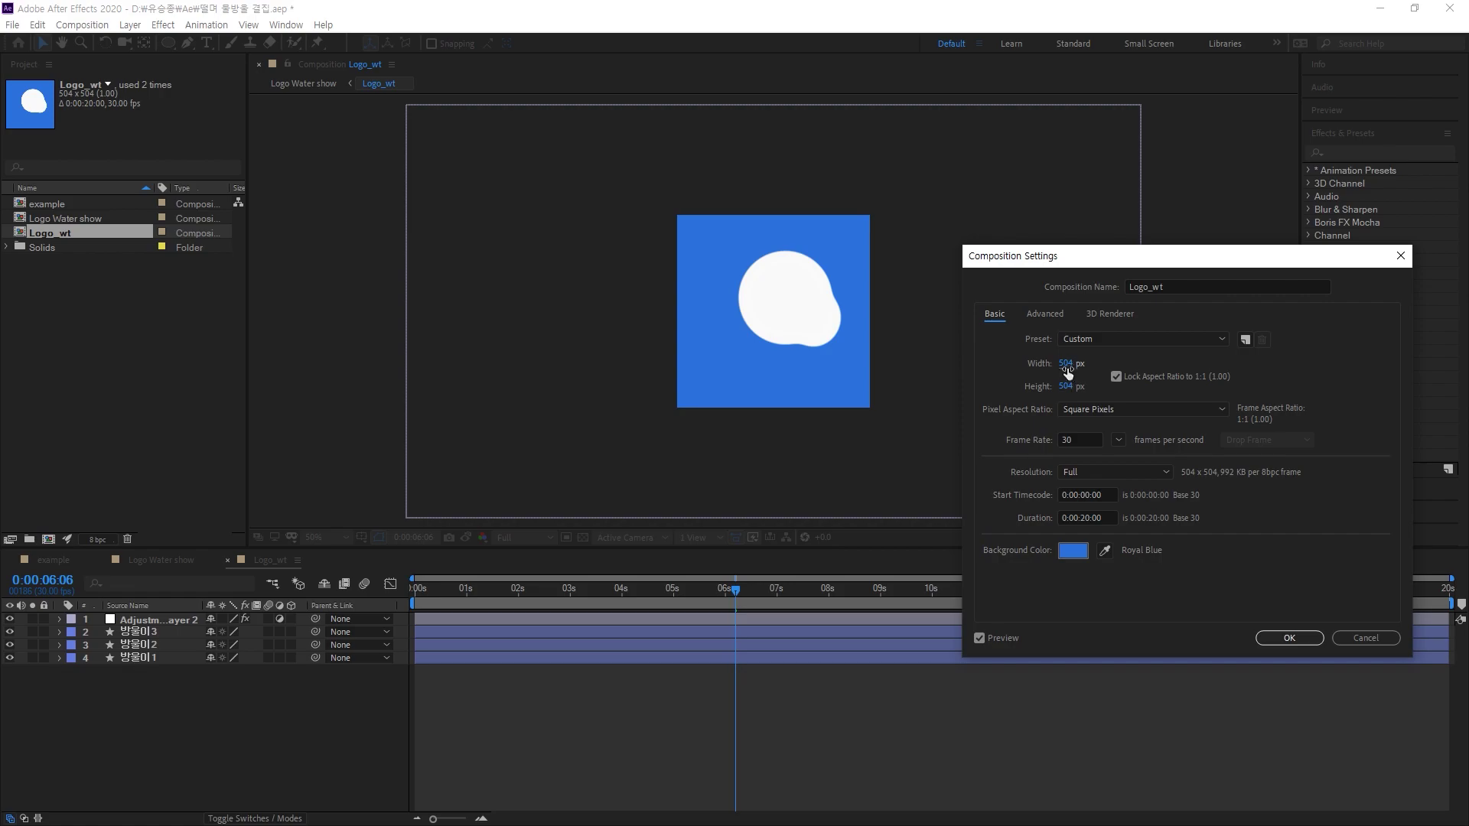
click(1068, 372)
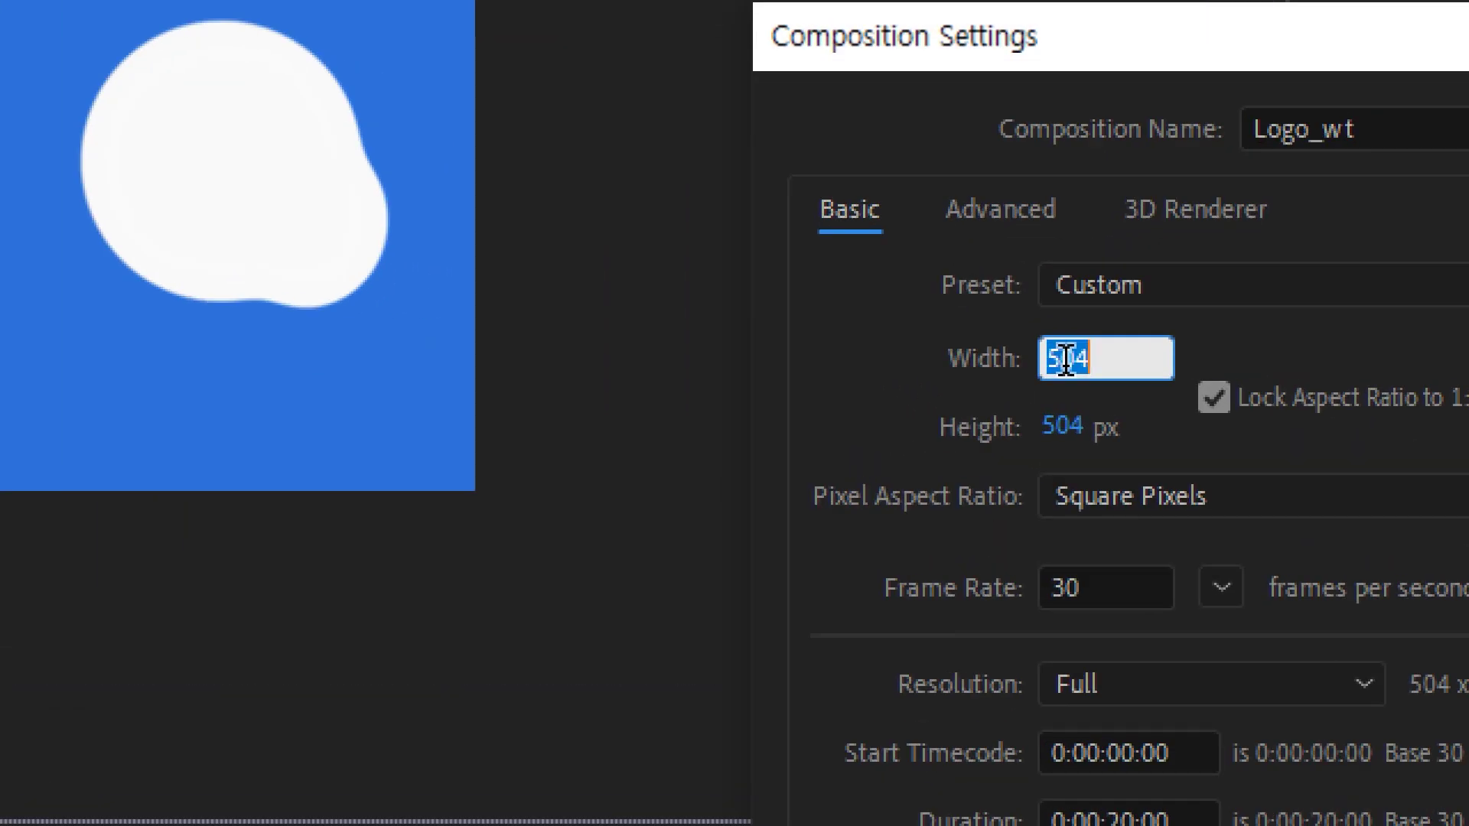
text(550)
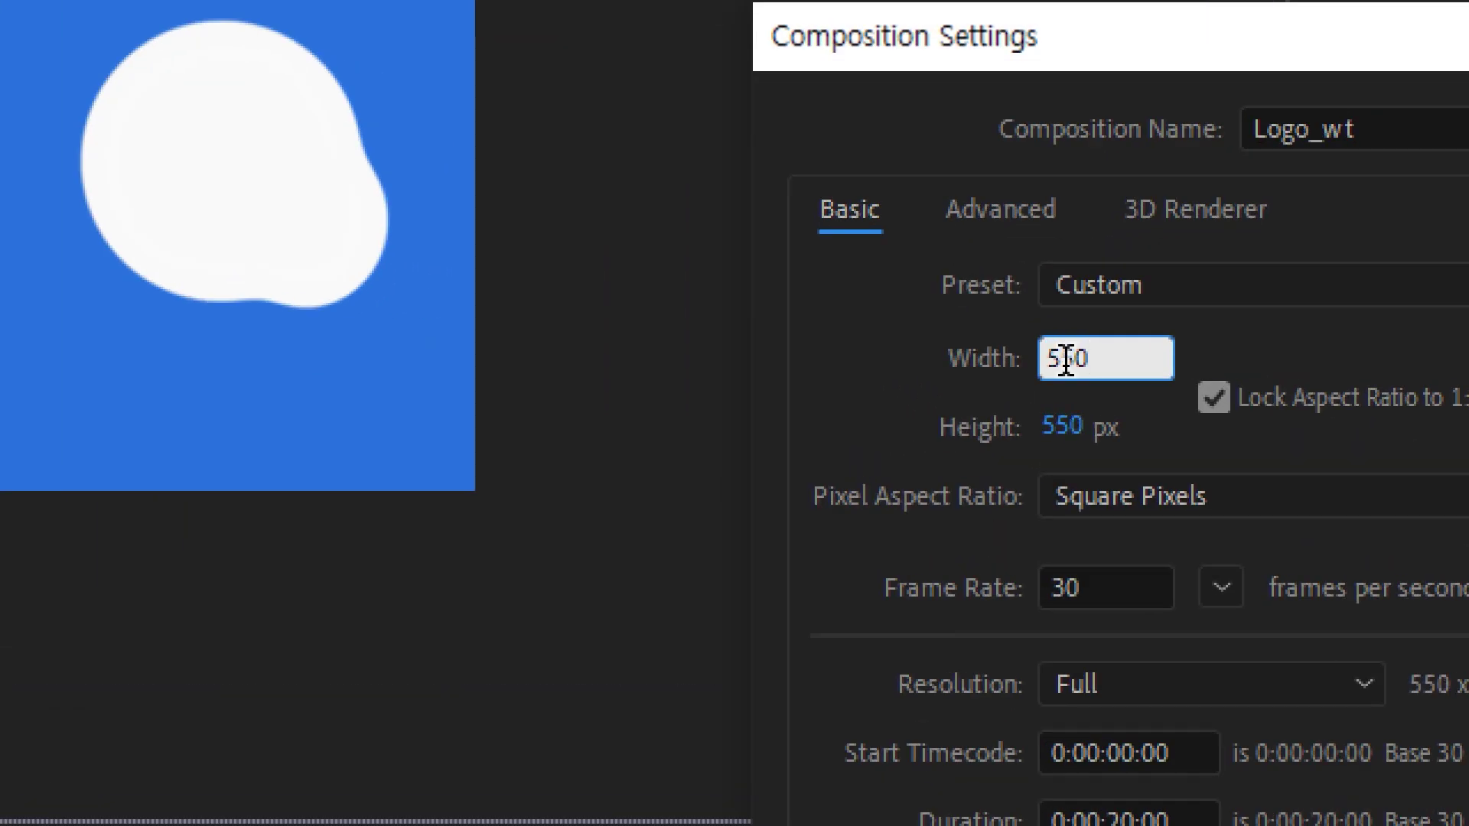
key(Return)
Enlarge the Logo_wt composition to 600 × 600 px and scrub through the animation to check the margins
drag(735, 591, 824, 581)
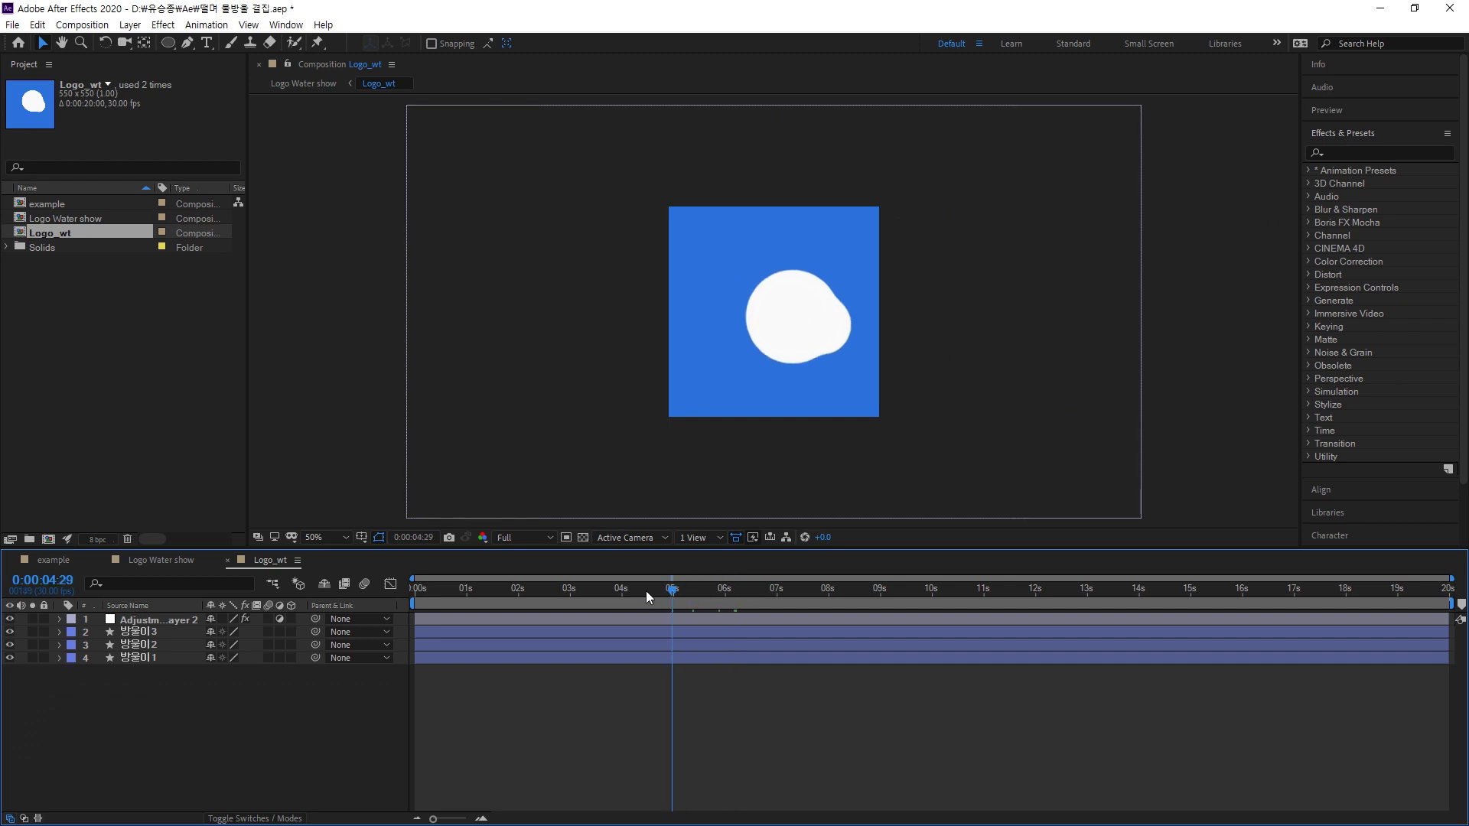
key(ctrl+k)
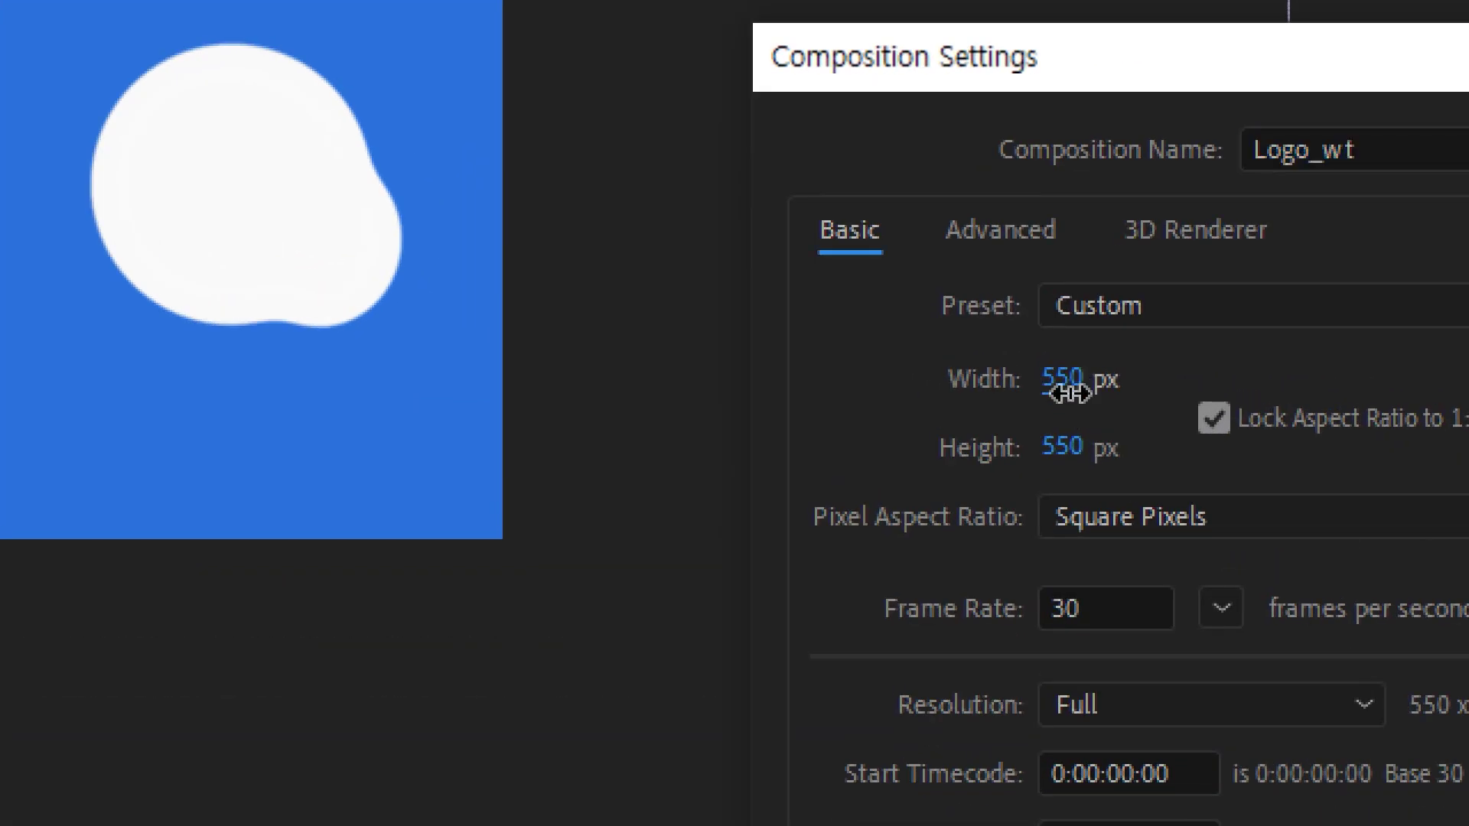
click(1068, 379)
text(600)
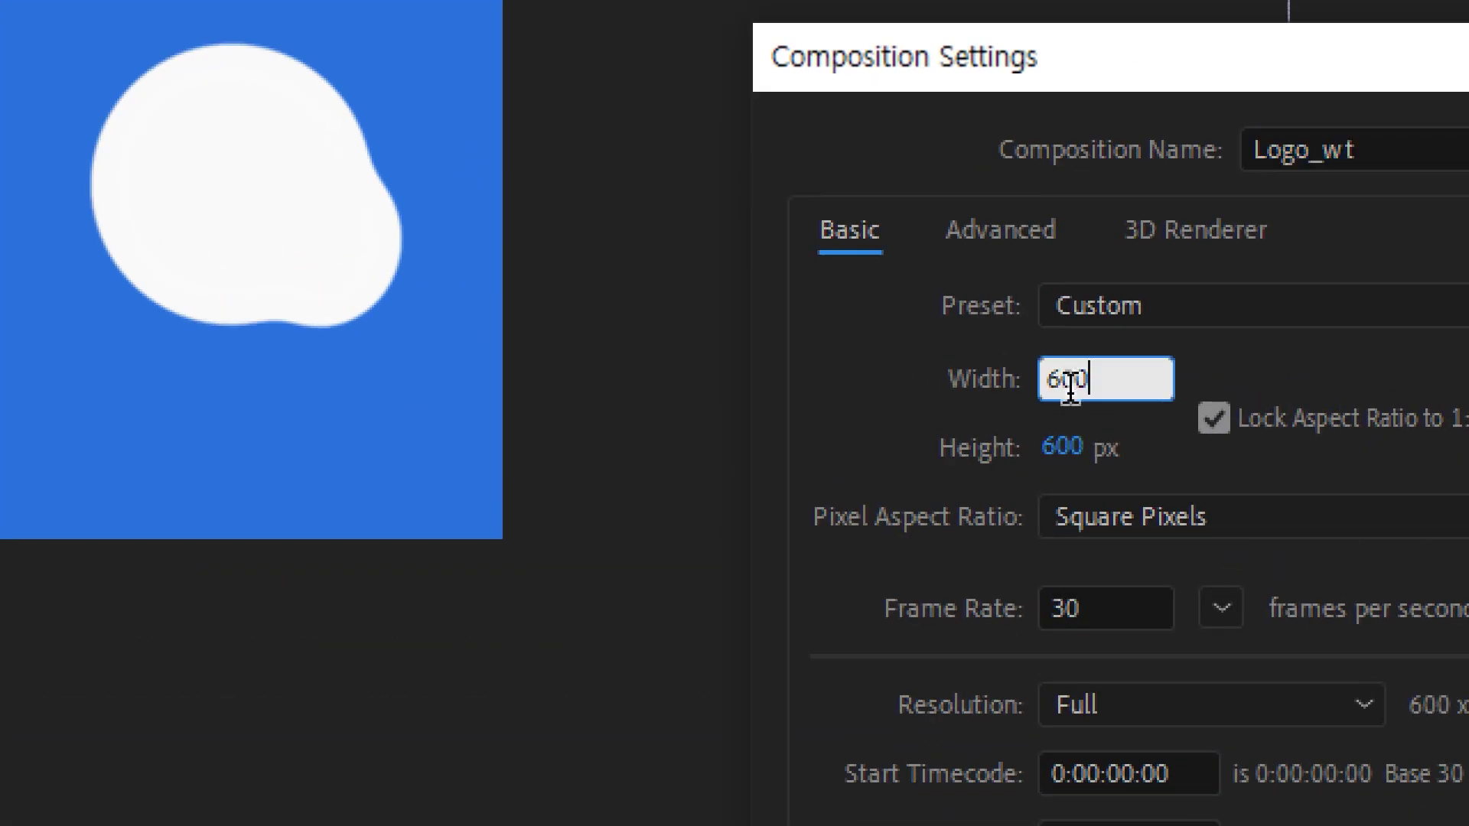
click(880, 440)
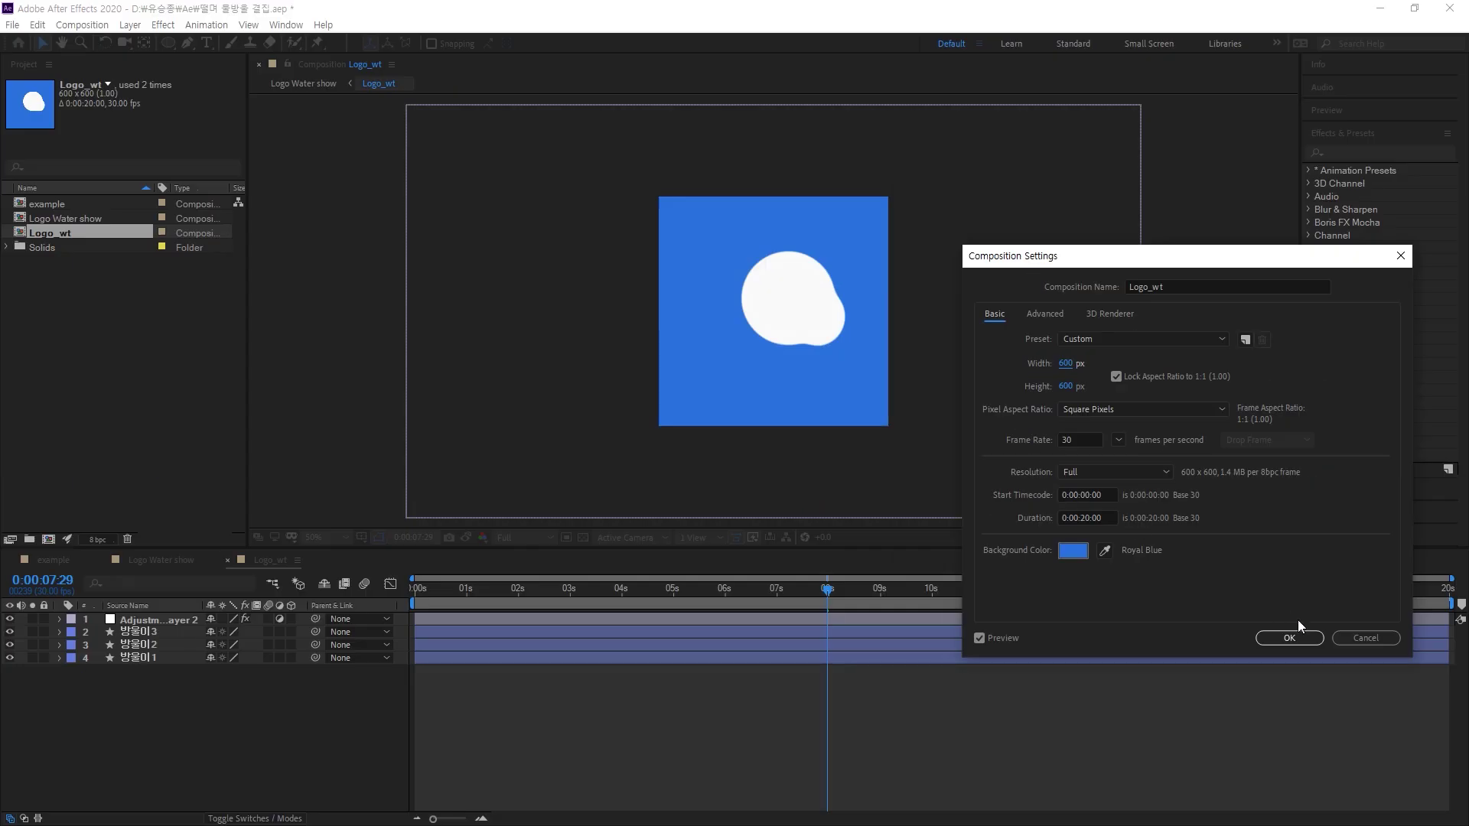
click(1293, 636)
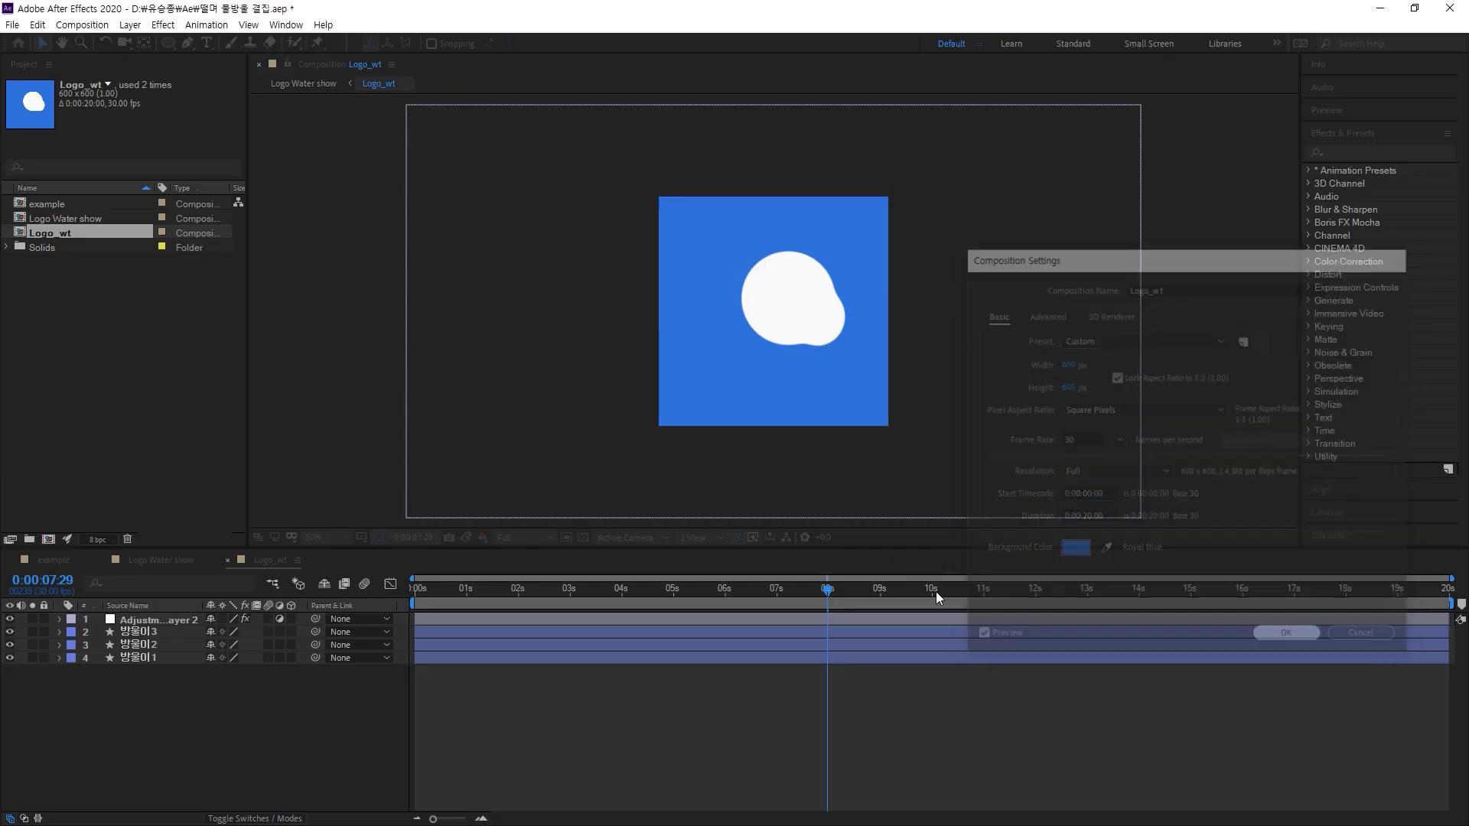
drag(827, 589, 748, 593)
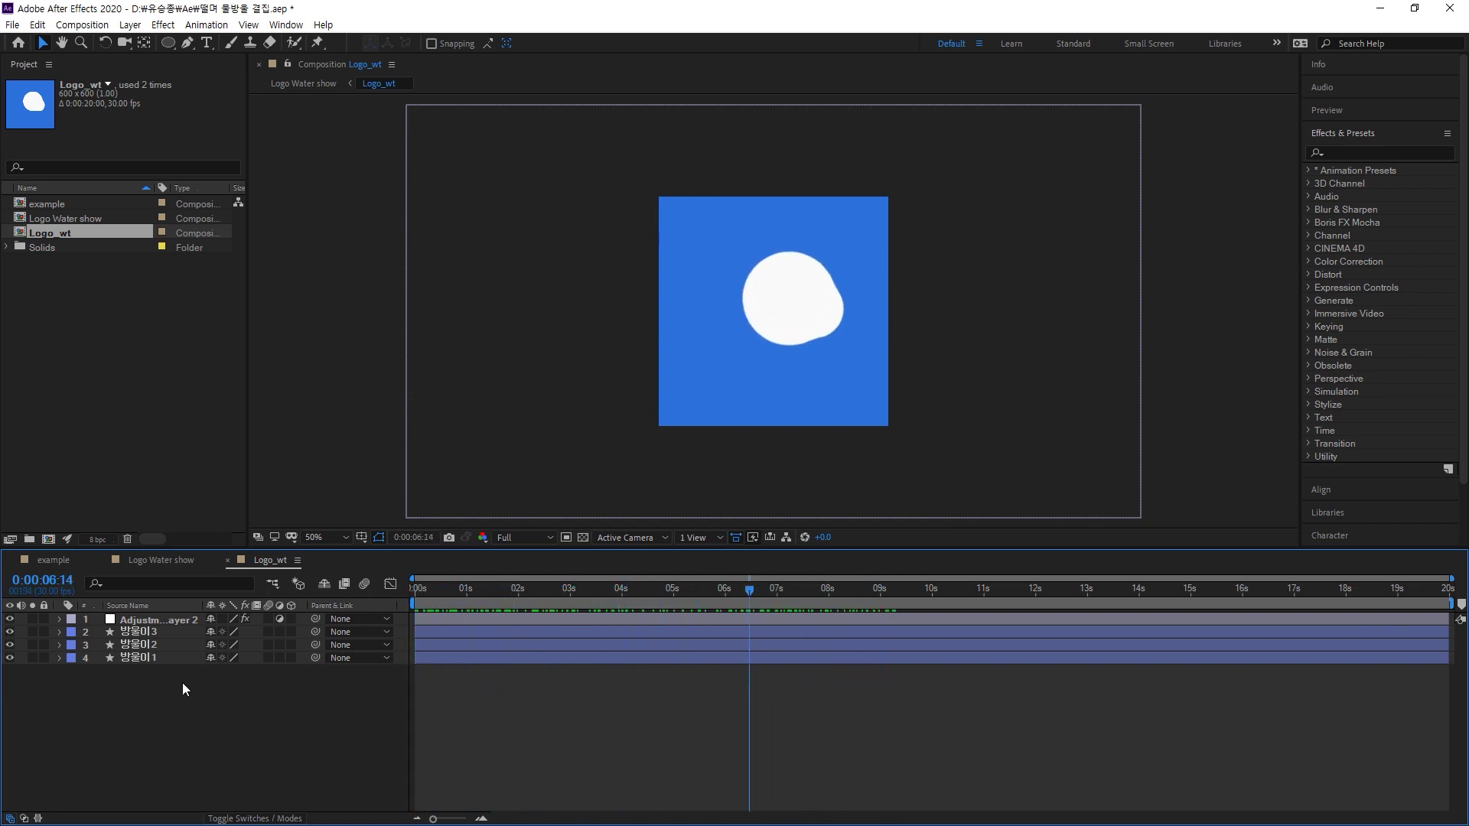
click(148, 635)
drag(150, 681, 146, 636)
click(264, 716)
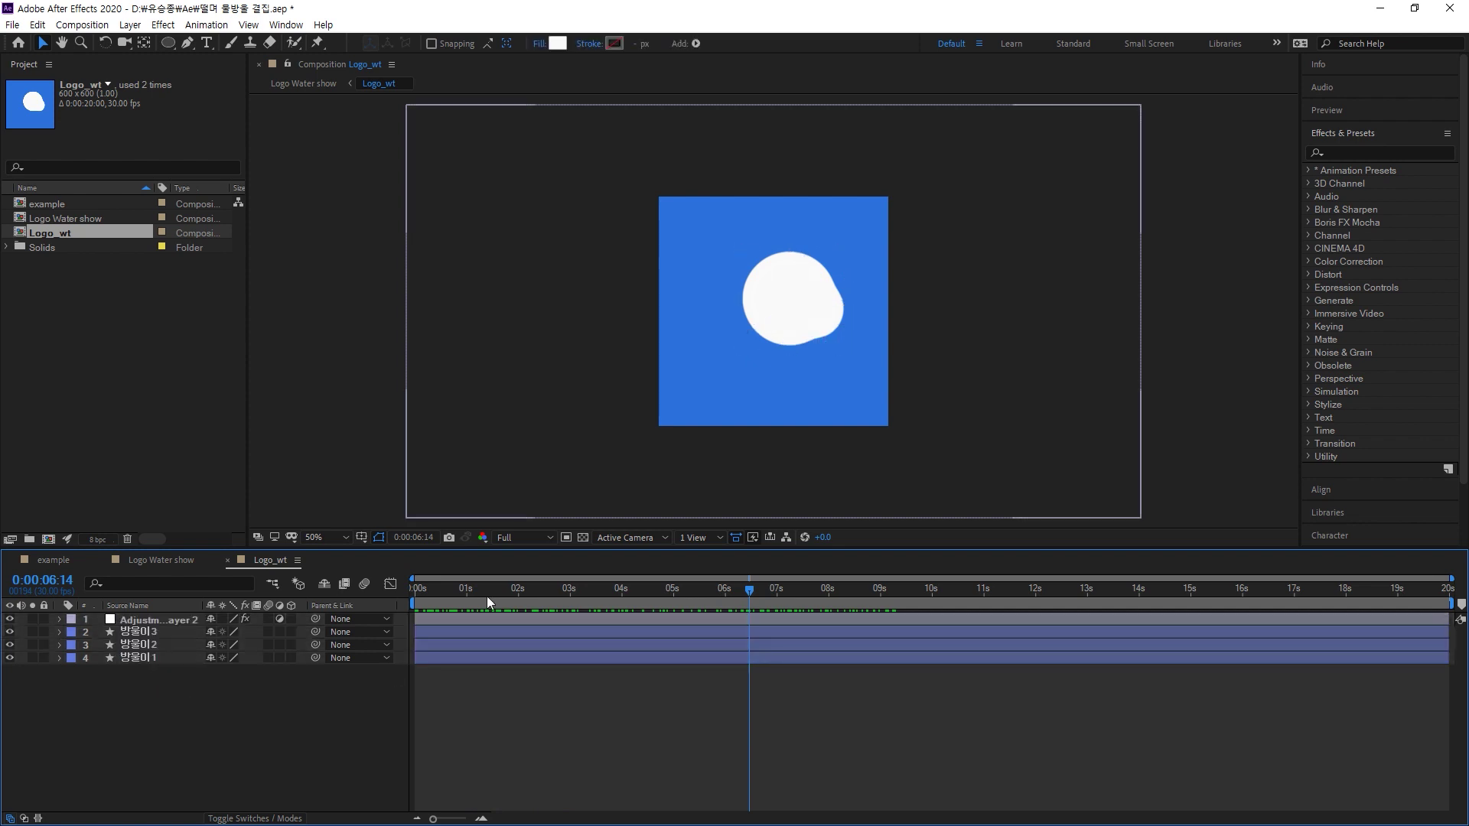
Go to about 0:00:02:23, where the circles are apart, and lock the adjustment layer above them
click(558, 590)
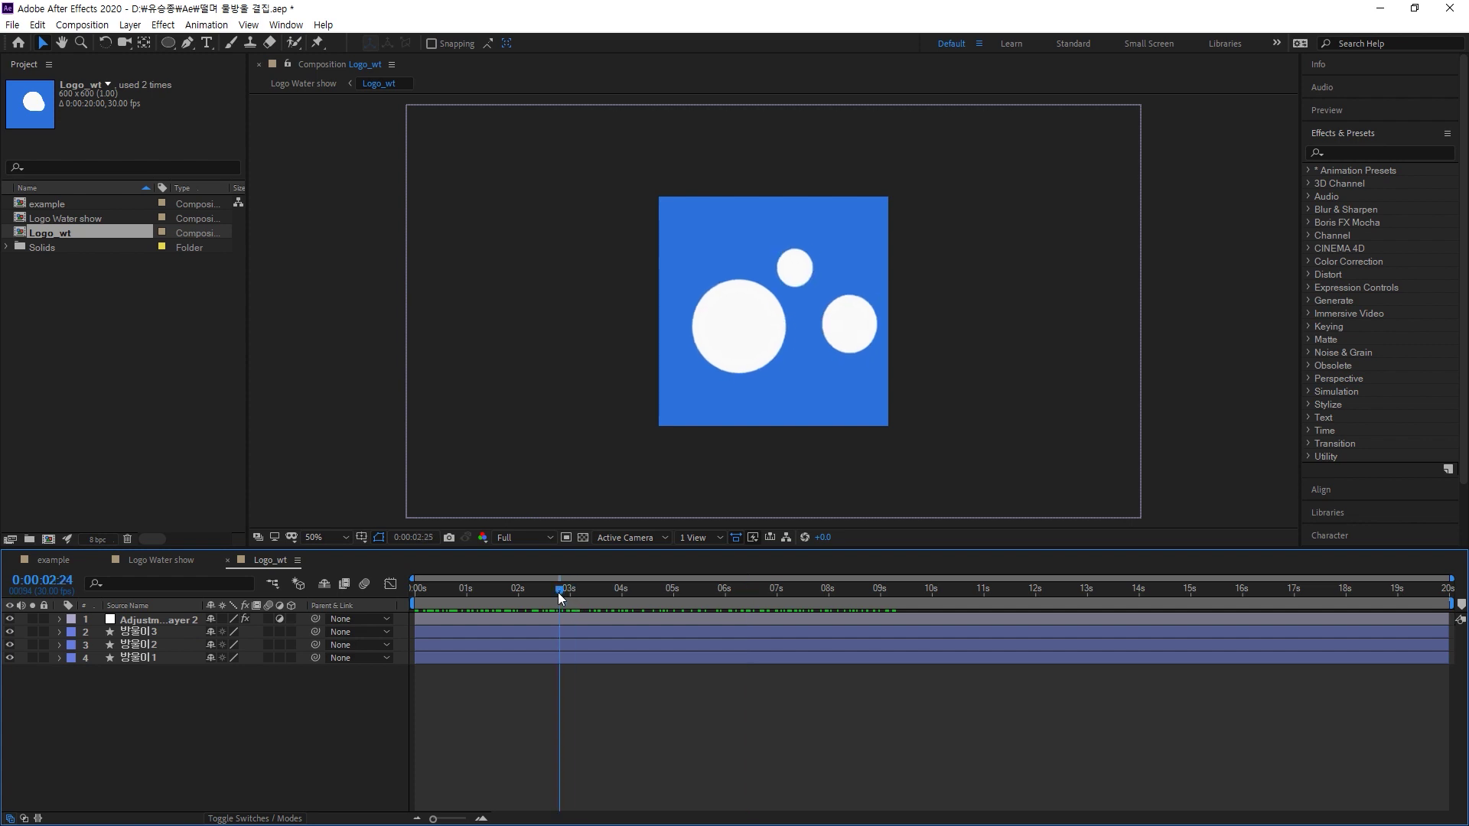
click(847, 326)
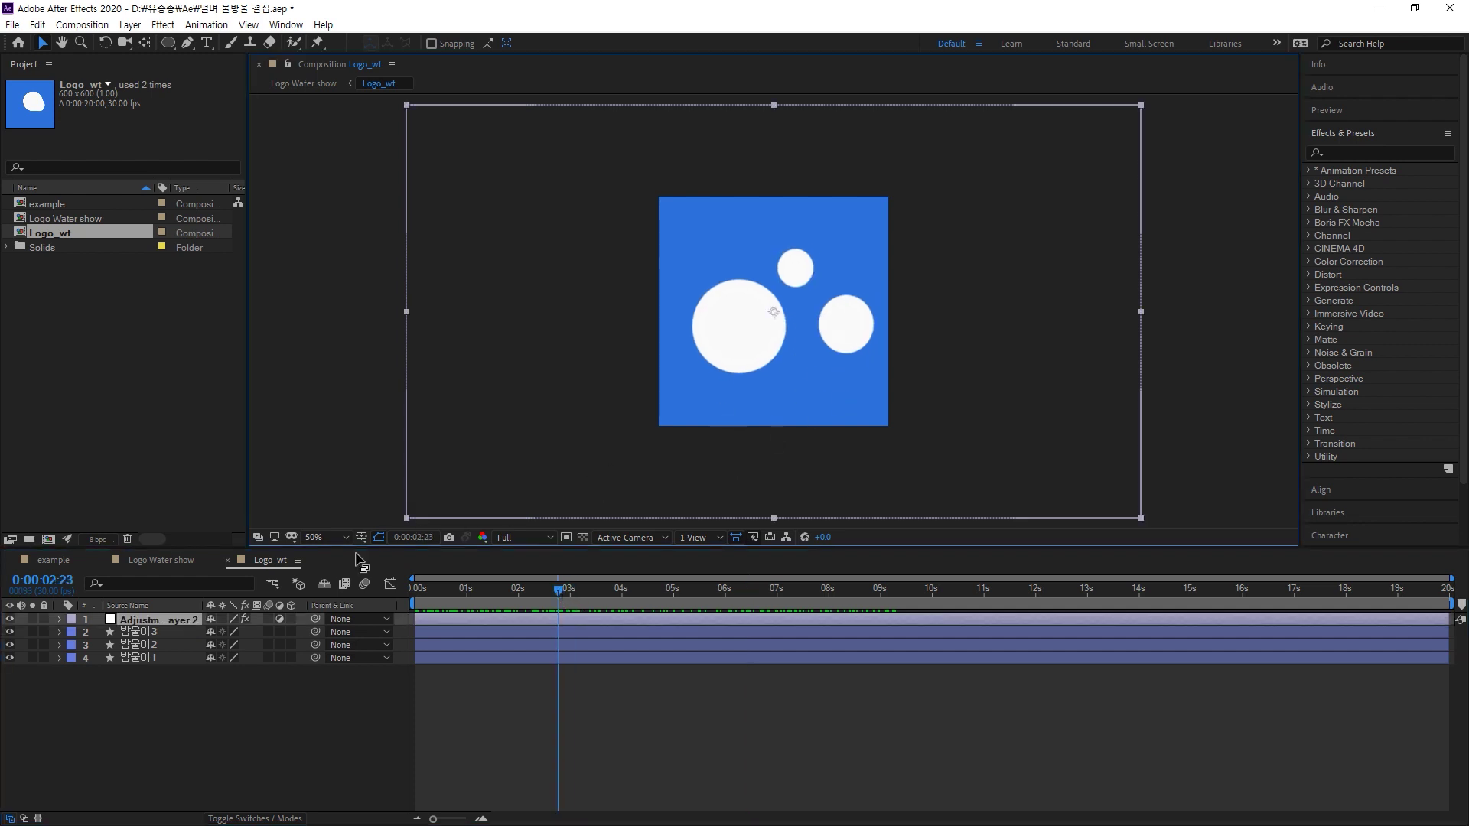
click(42, 619)
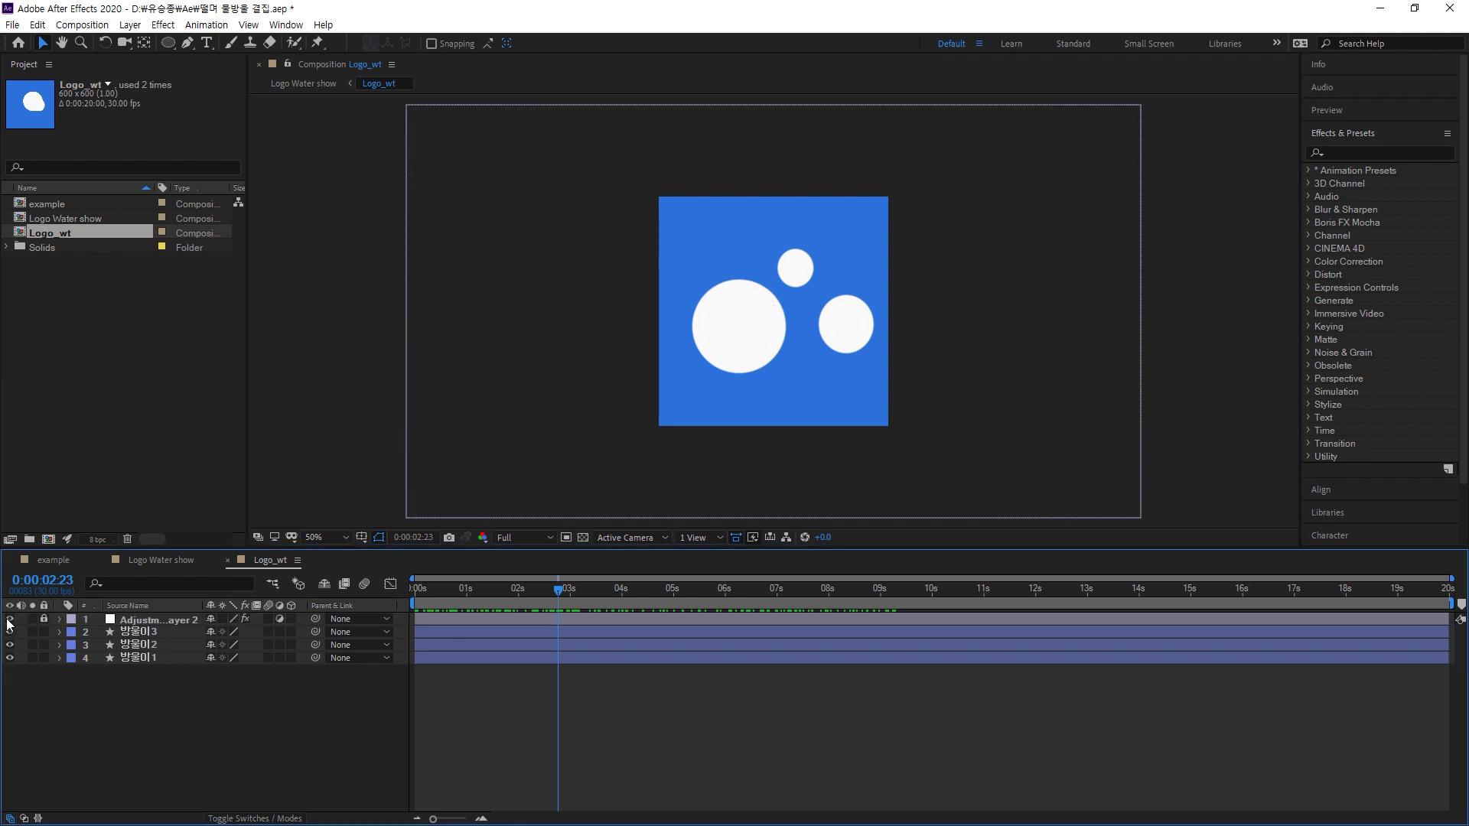
Hide the adjustment layer in Logo_wt, select the 방울이2 layer and move the current time to 0:00:04:28
click(9, 619)
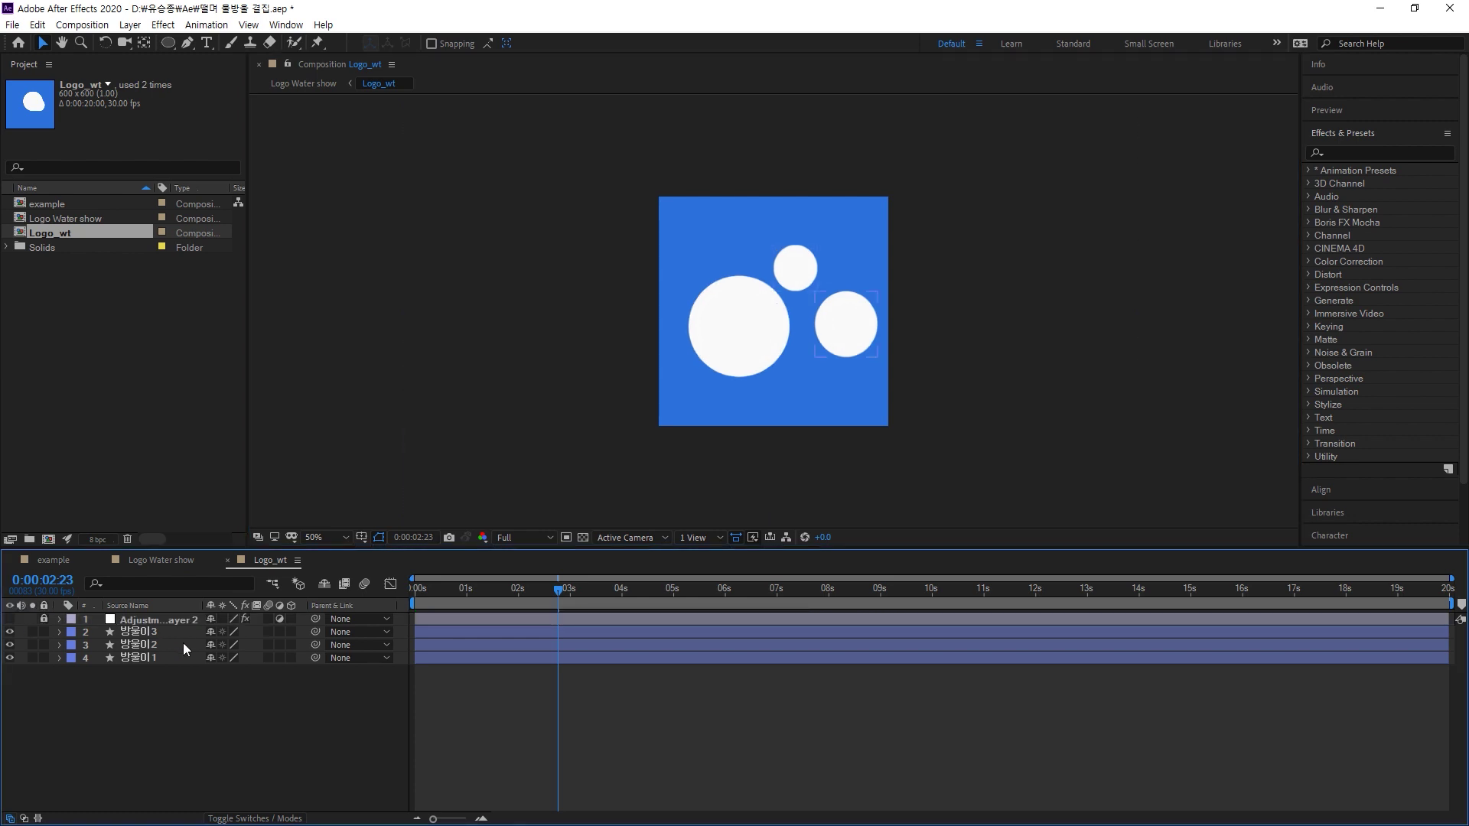
click(854, 340)
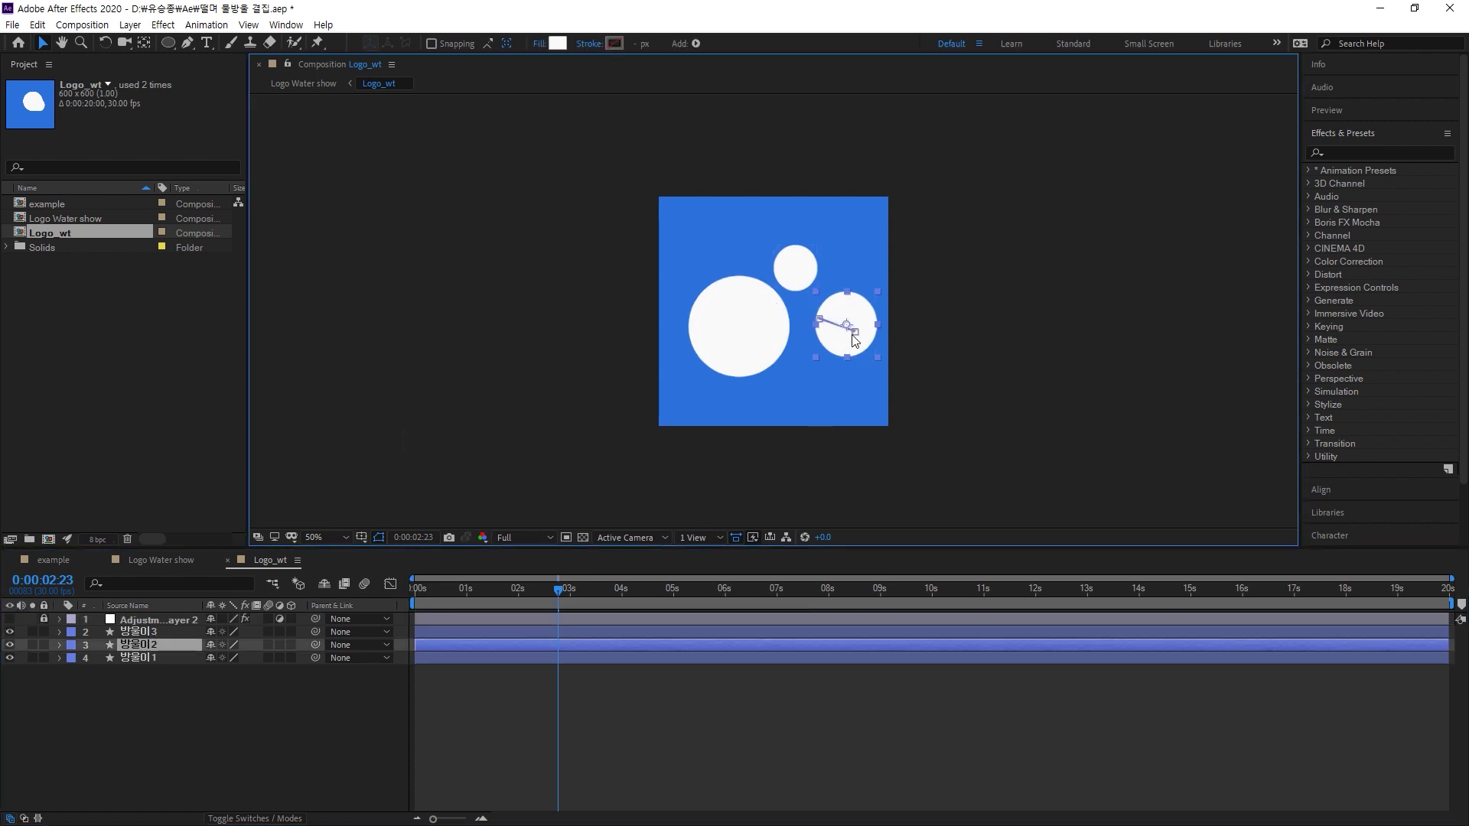
drag(556, 589, 670, 604)
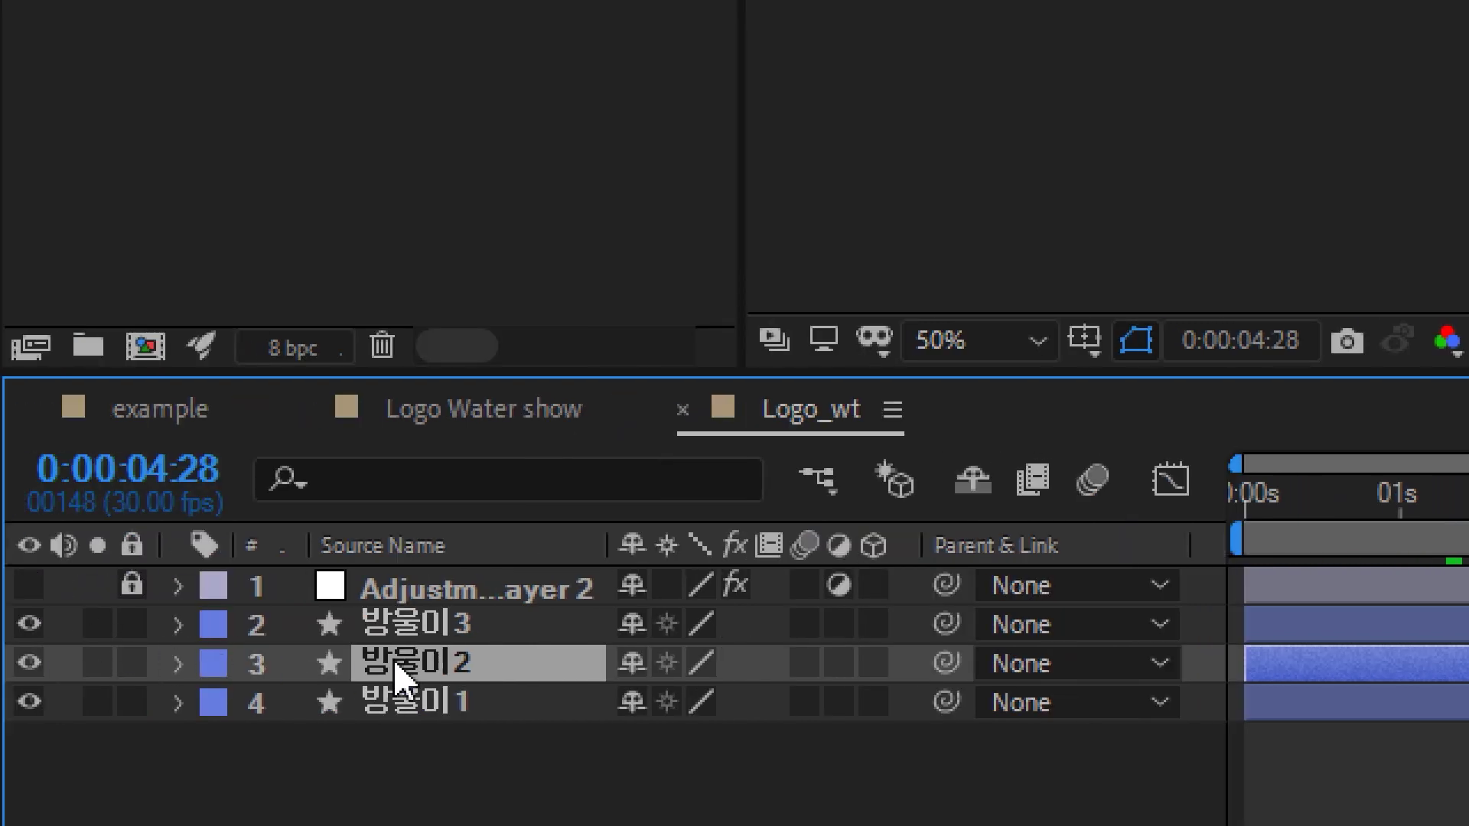
Expand the Contents and Transform properties of the 방울이2 layer to examine its position keyframes
key(p)
key(p)
click(177, 664)
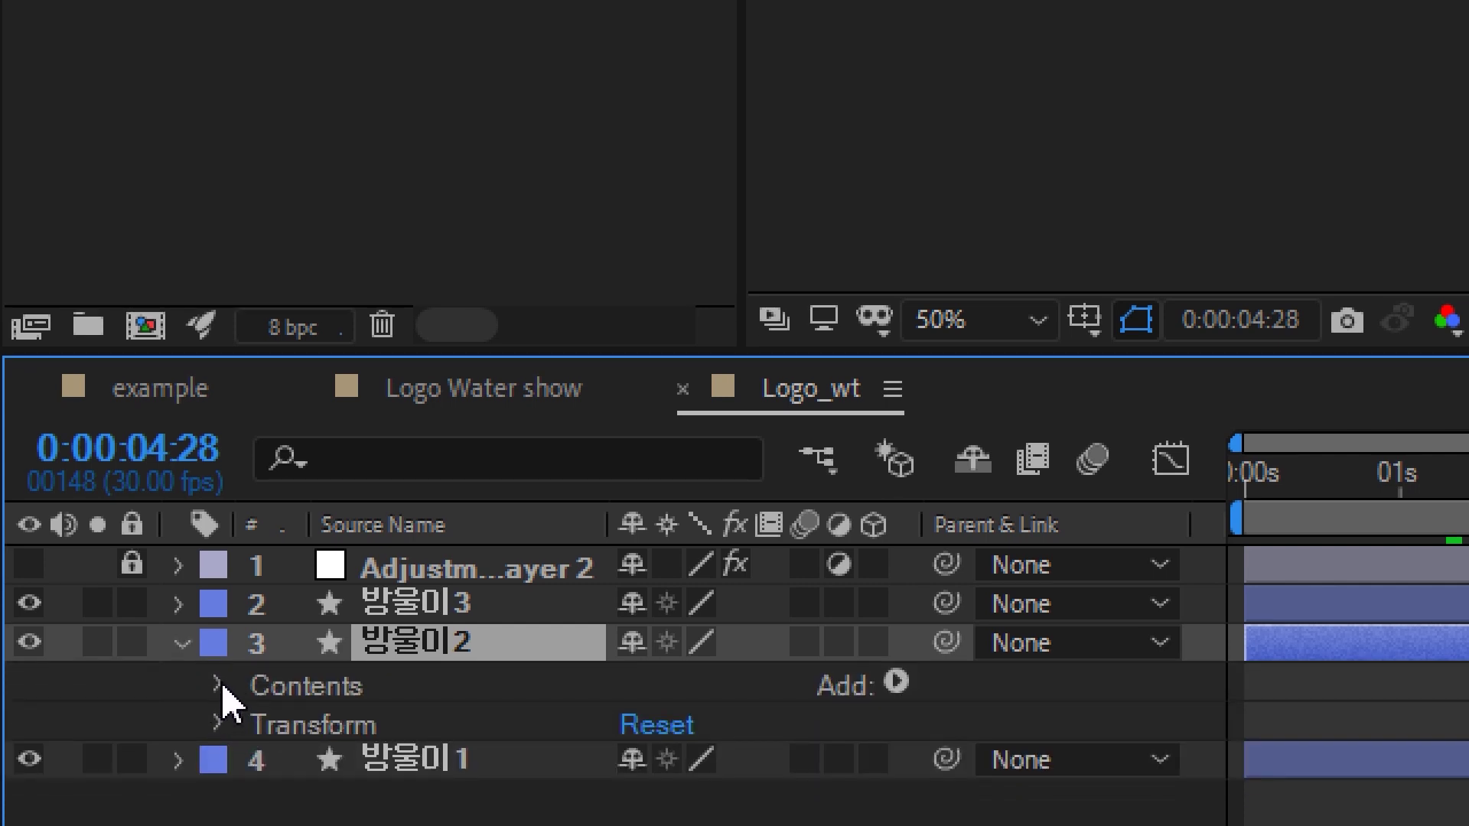
click(218, 687)
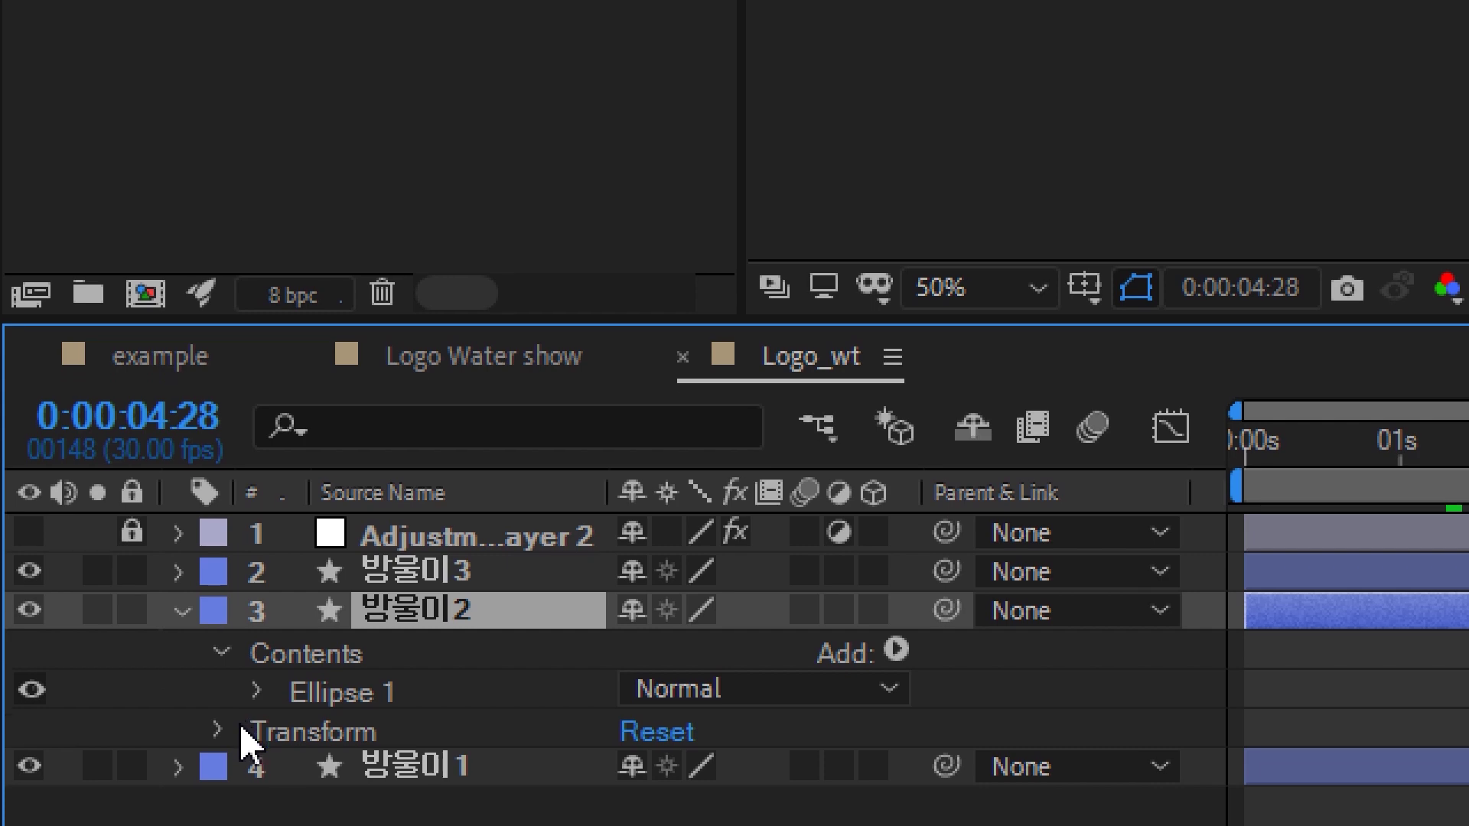
click(221, 733)
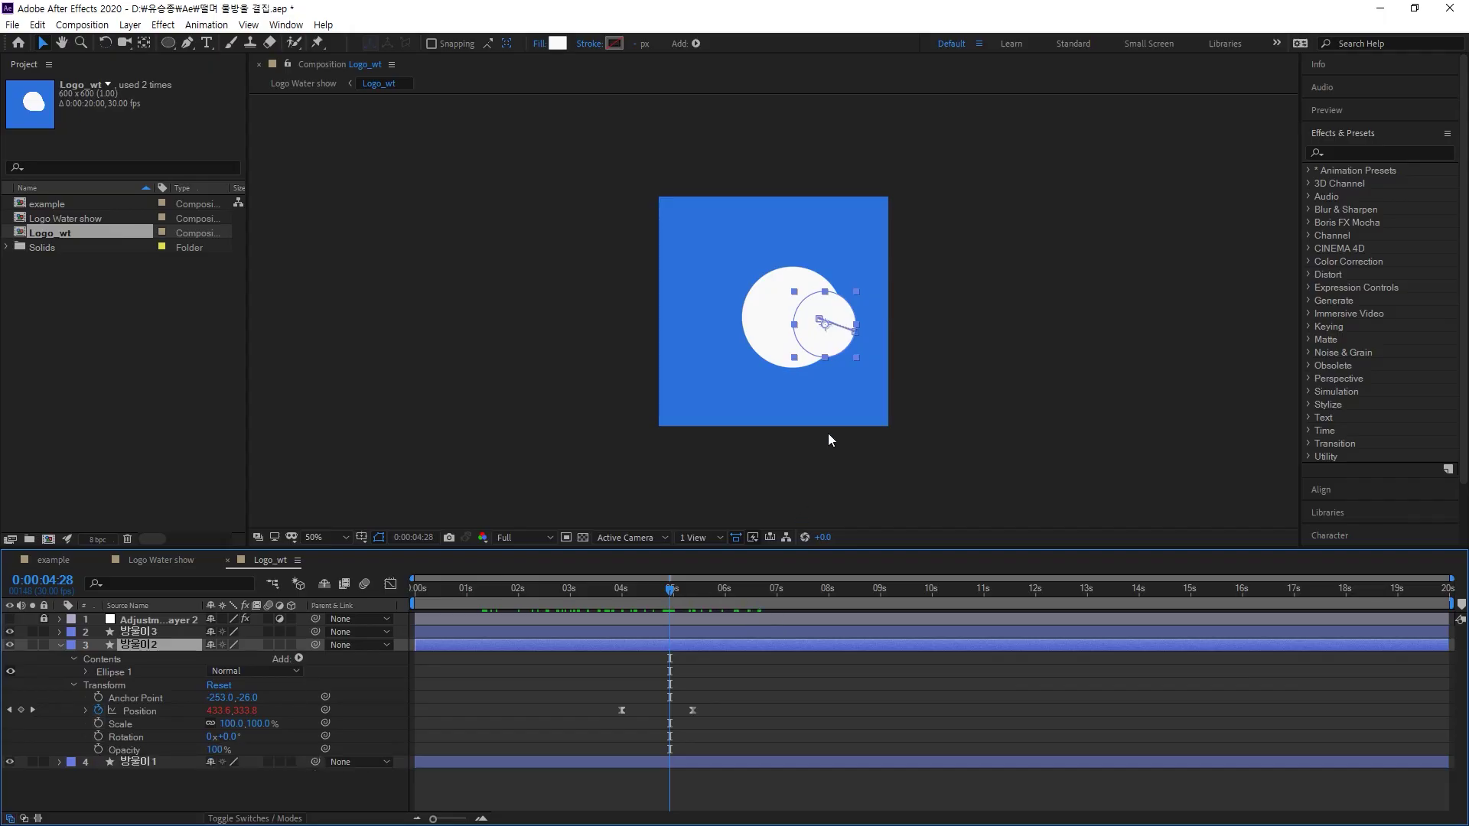
Unlock the Logo_wt composition's aspect ratio and widen it to 915 px, viewing the separated circles at 0:00:01:17
drag(671, 592, 501, 598)
click(949, 413)
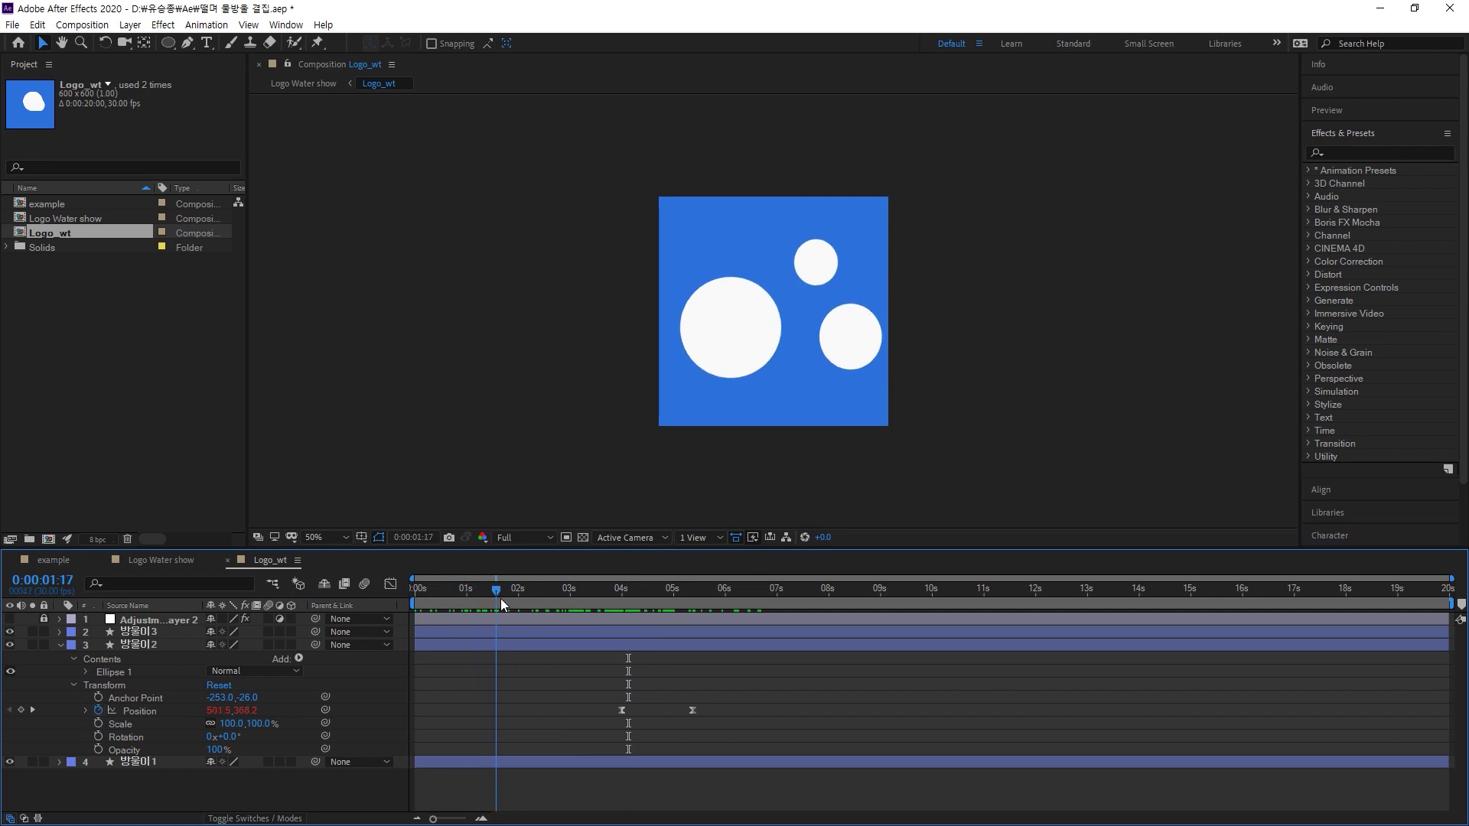
key(ctrl+k)
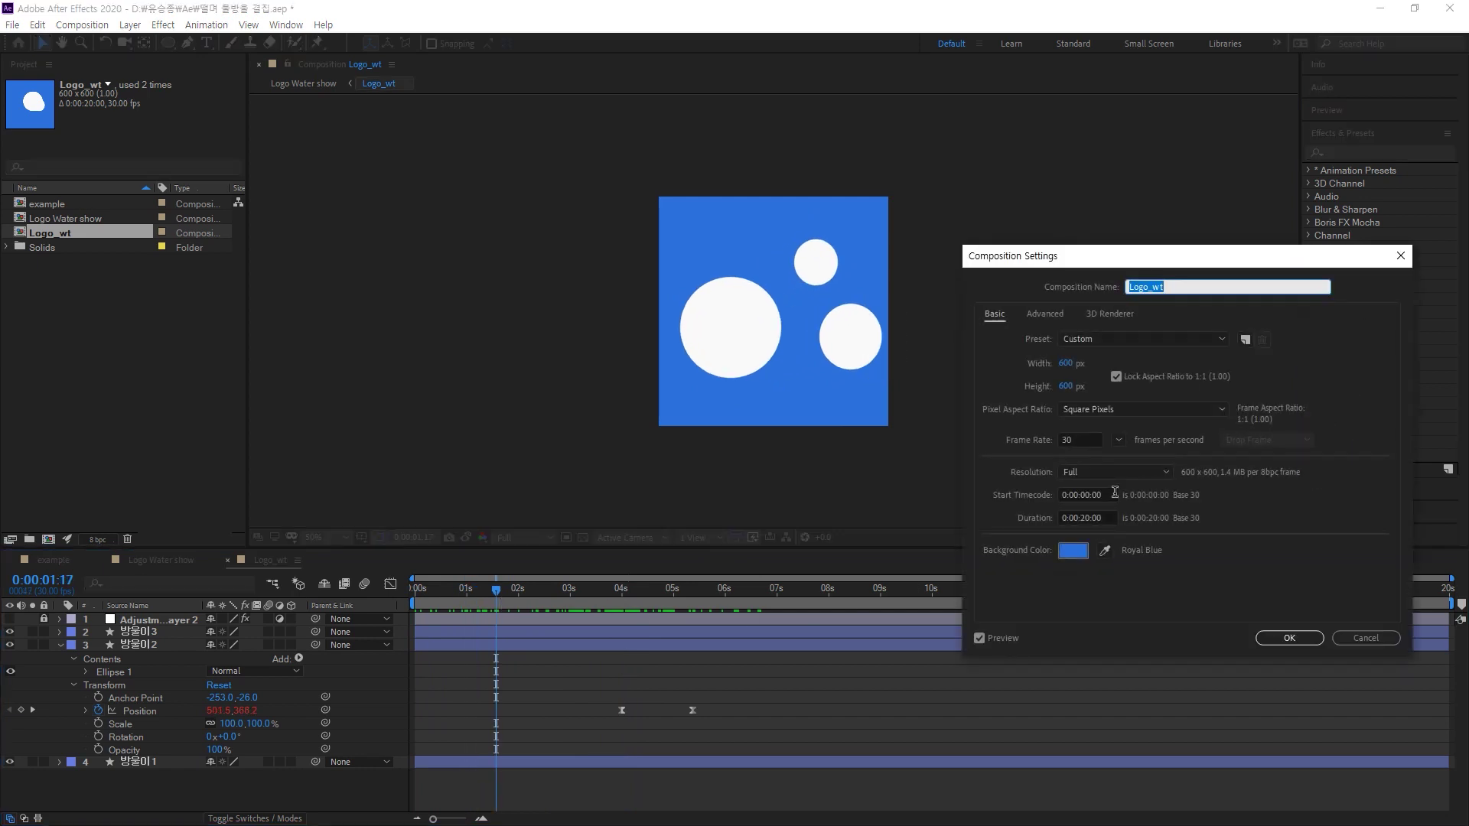
click(1115, 378)
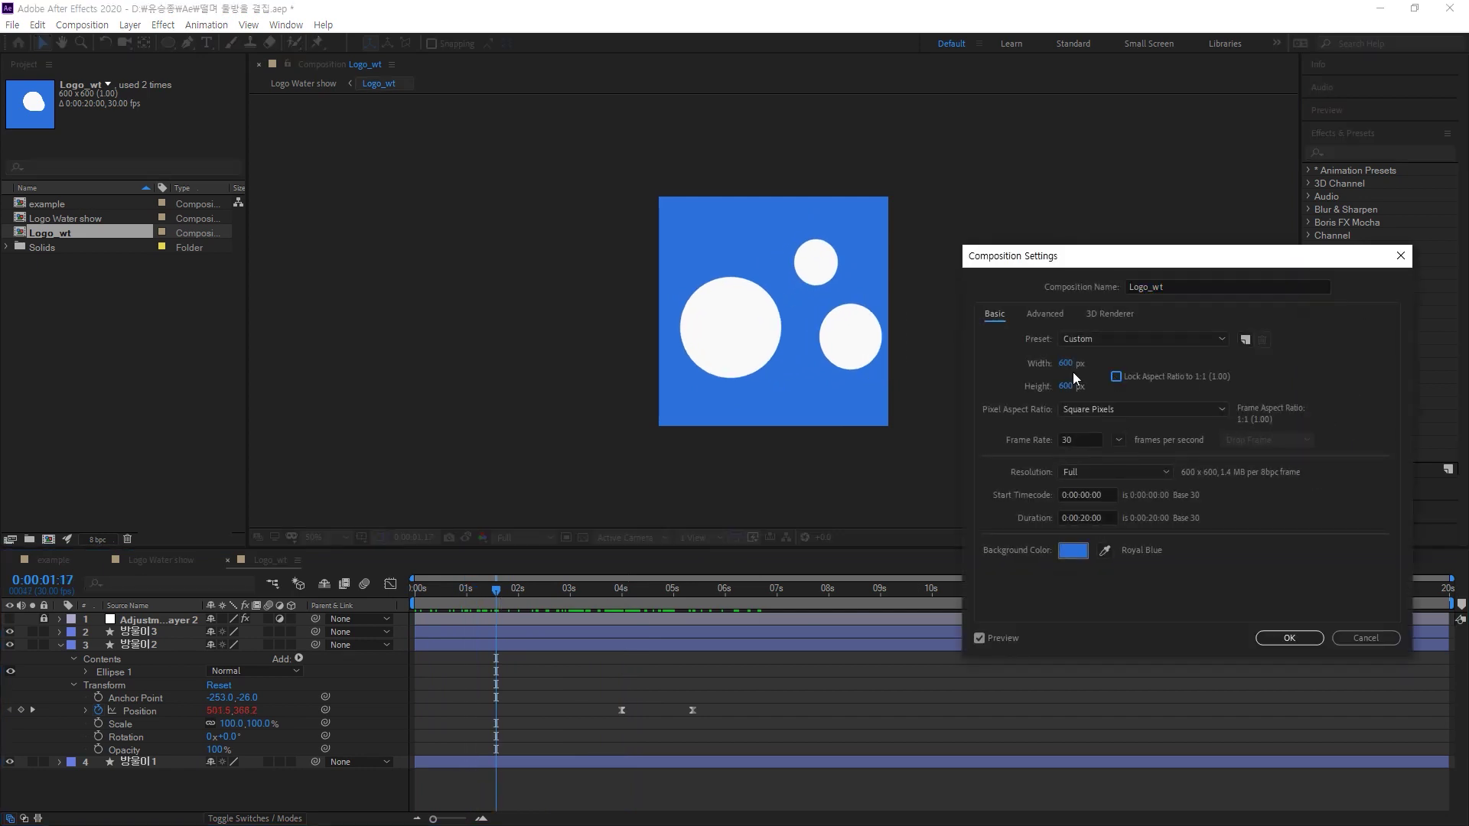
mouse_move(1069, 371)
mouse_down()
mouse_move(1137, 360)
mouse_move(1069, 367)
mouse_up()
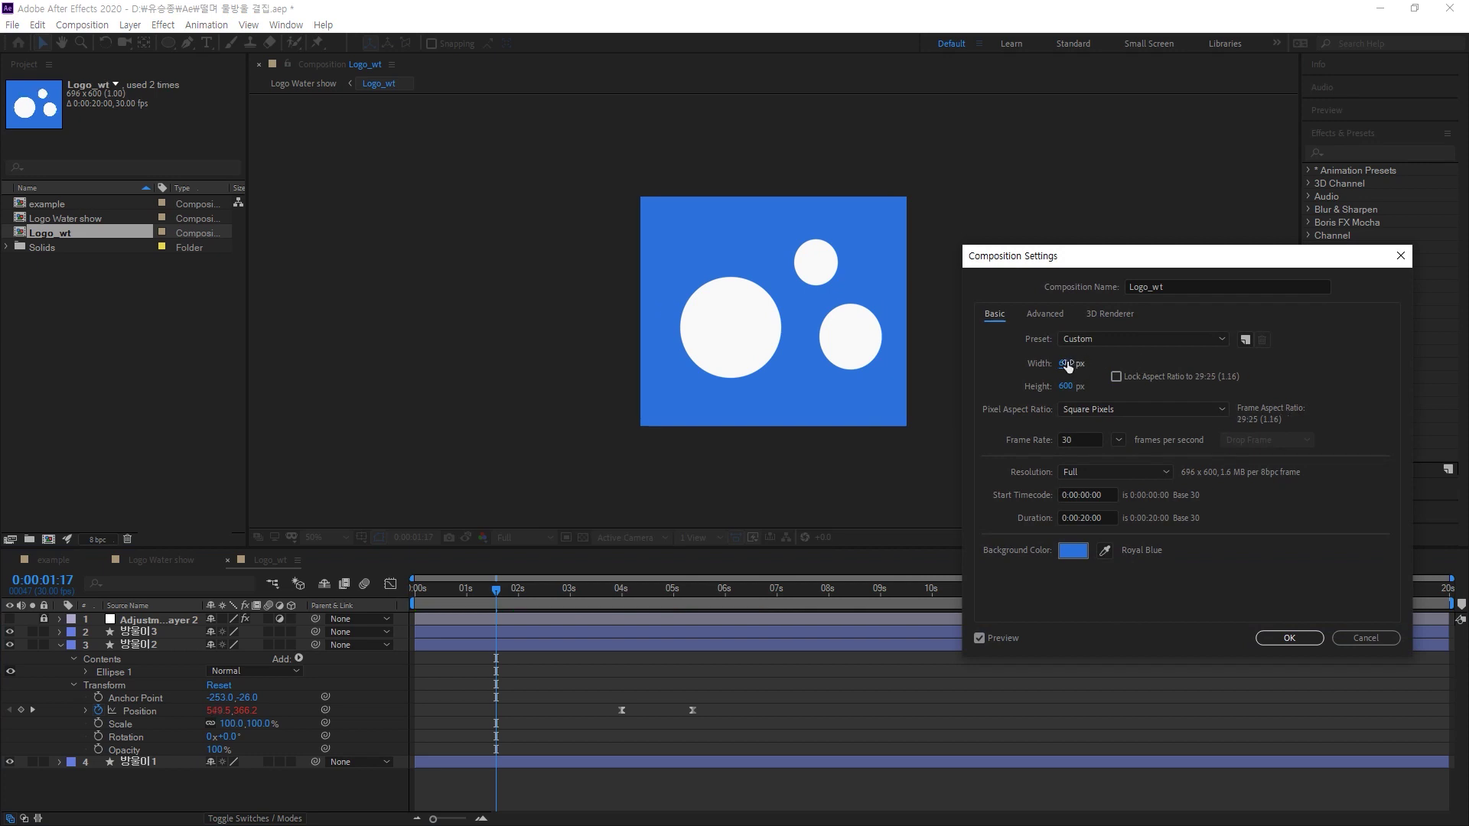
click(1289, 638)
Examine the merged circles at 0:00:16:11 in Logo_wt and Logo Water show, and check Logo_wt's composition settings
drag(498, 595, 1265, 595)
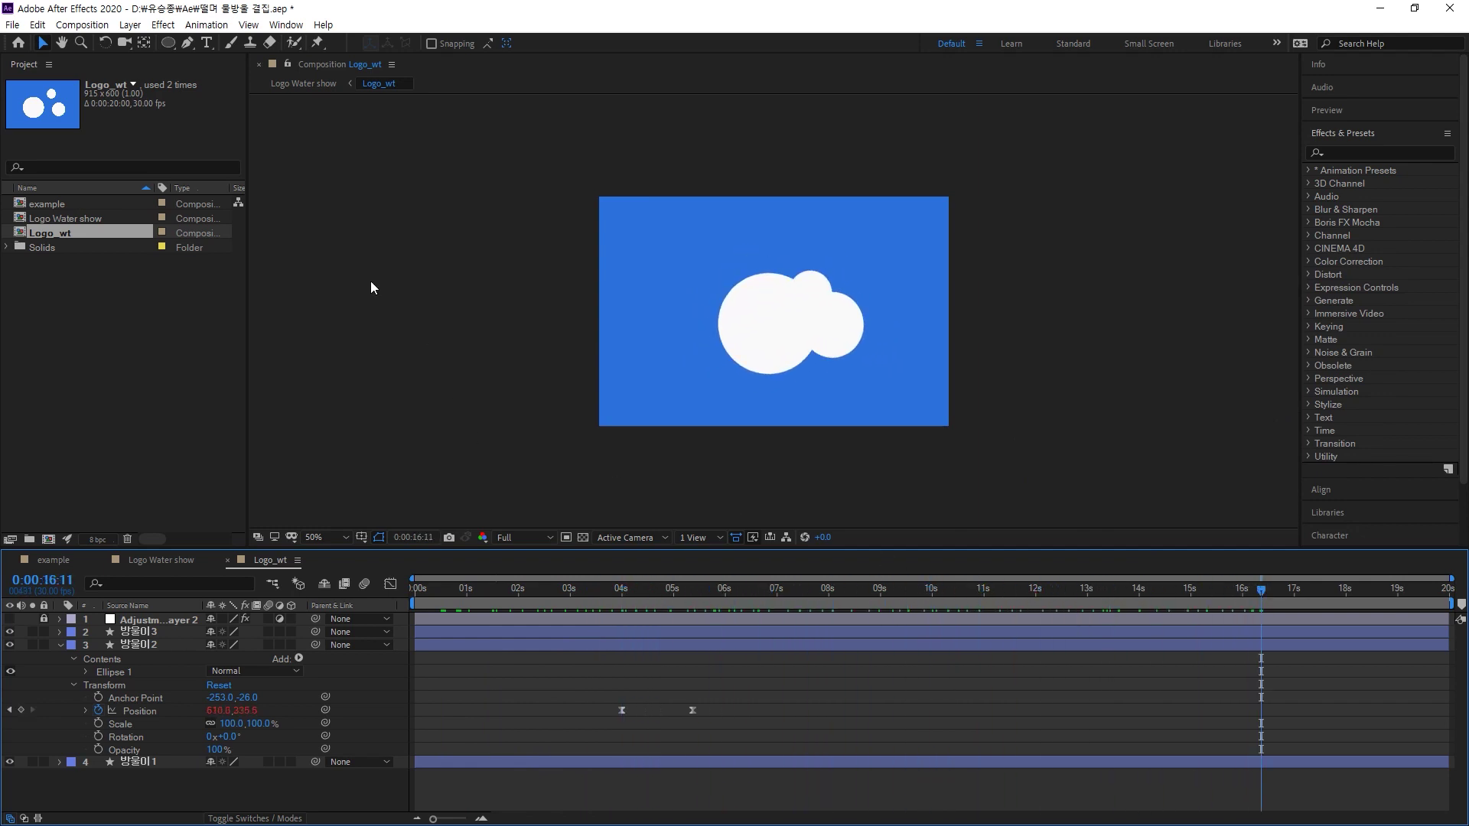
click(167, 563)
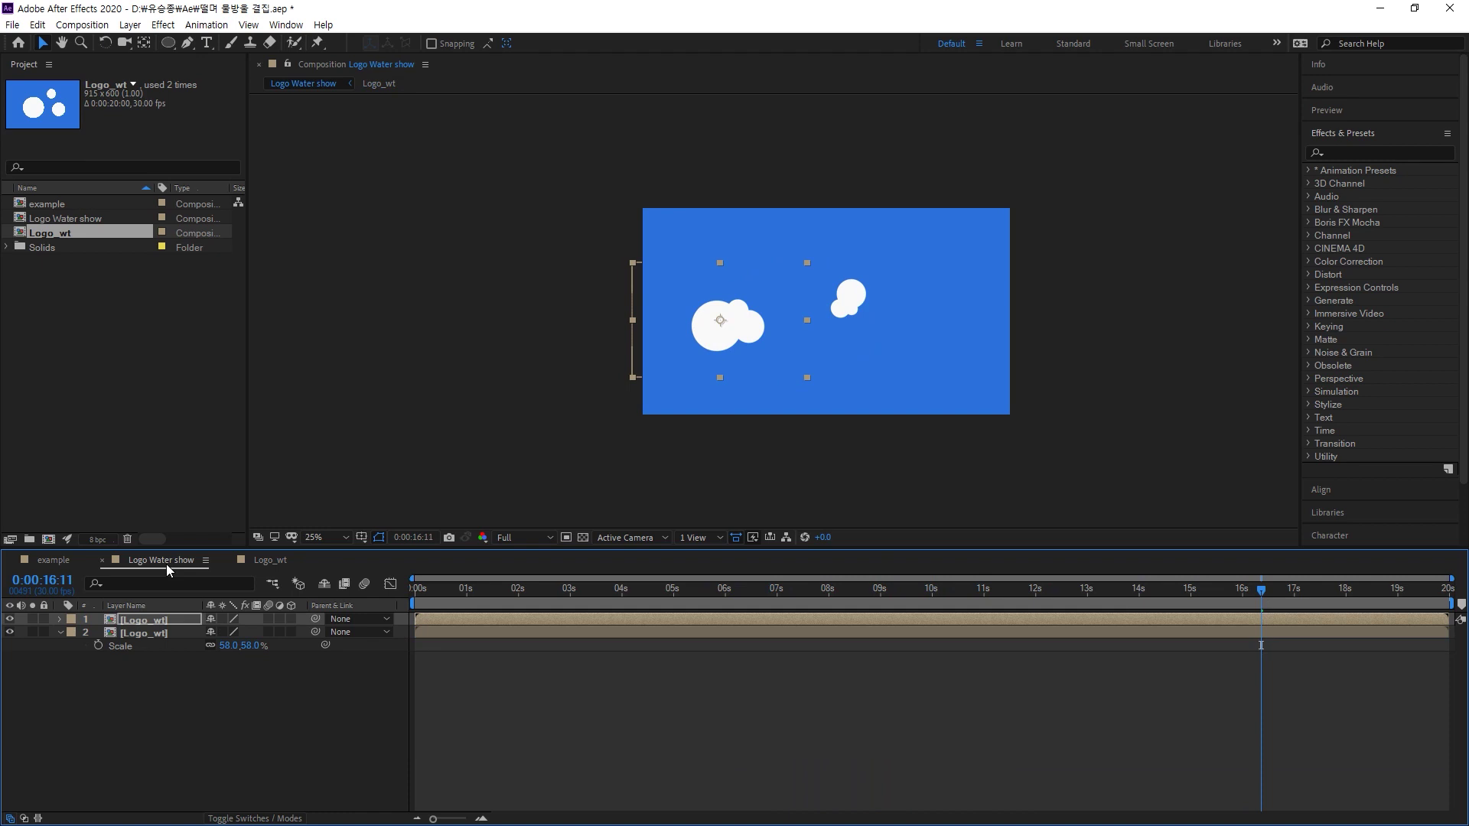
click(283, 560)
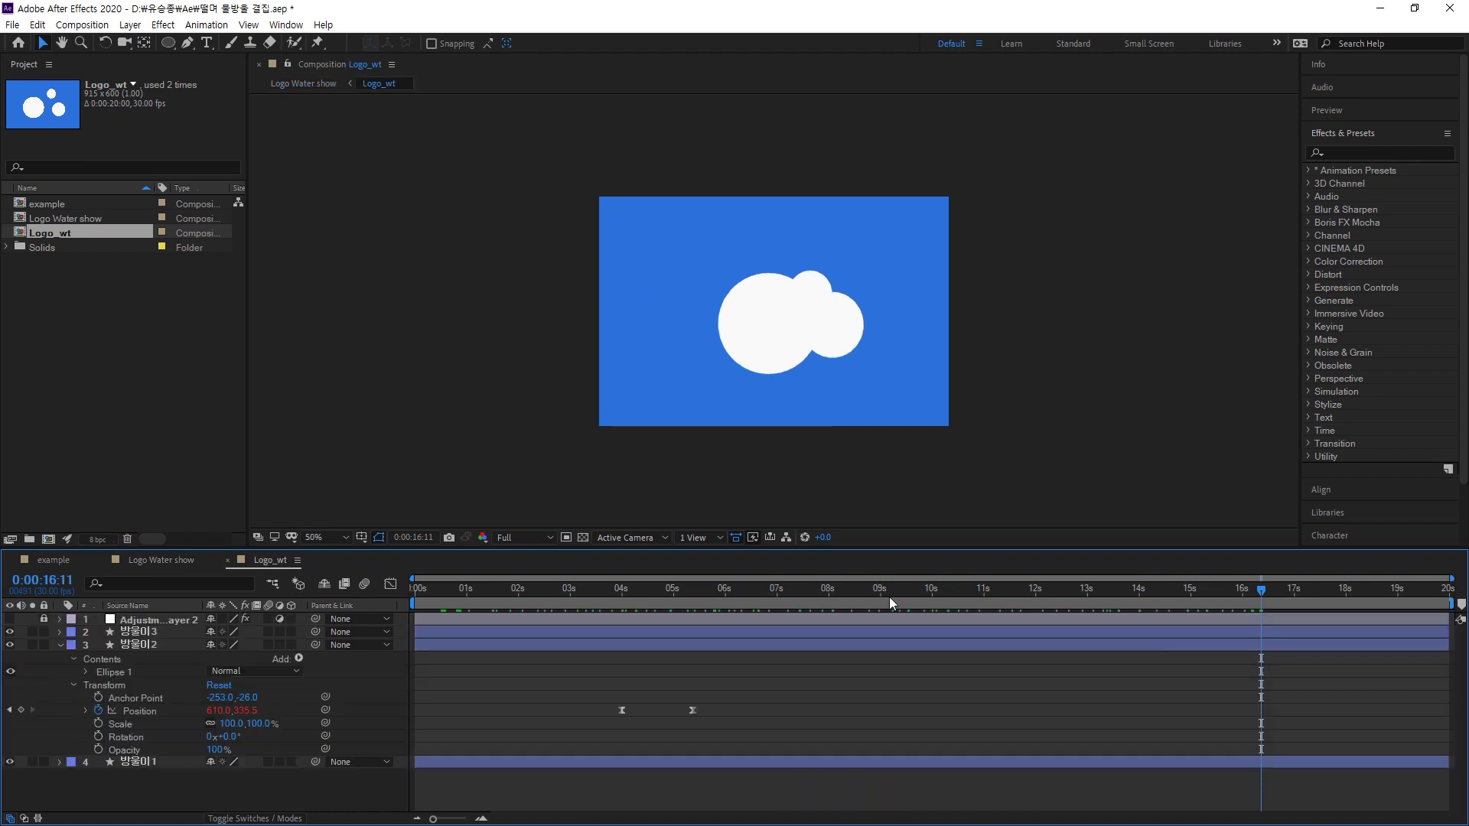
key(ctrl+k)
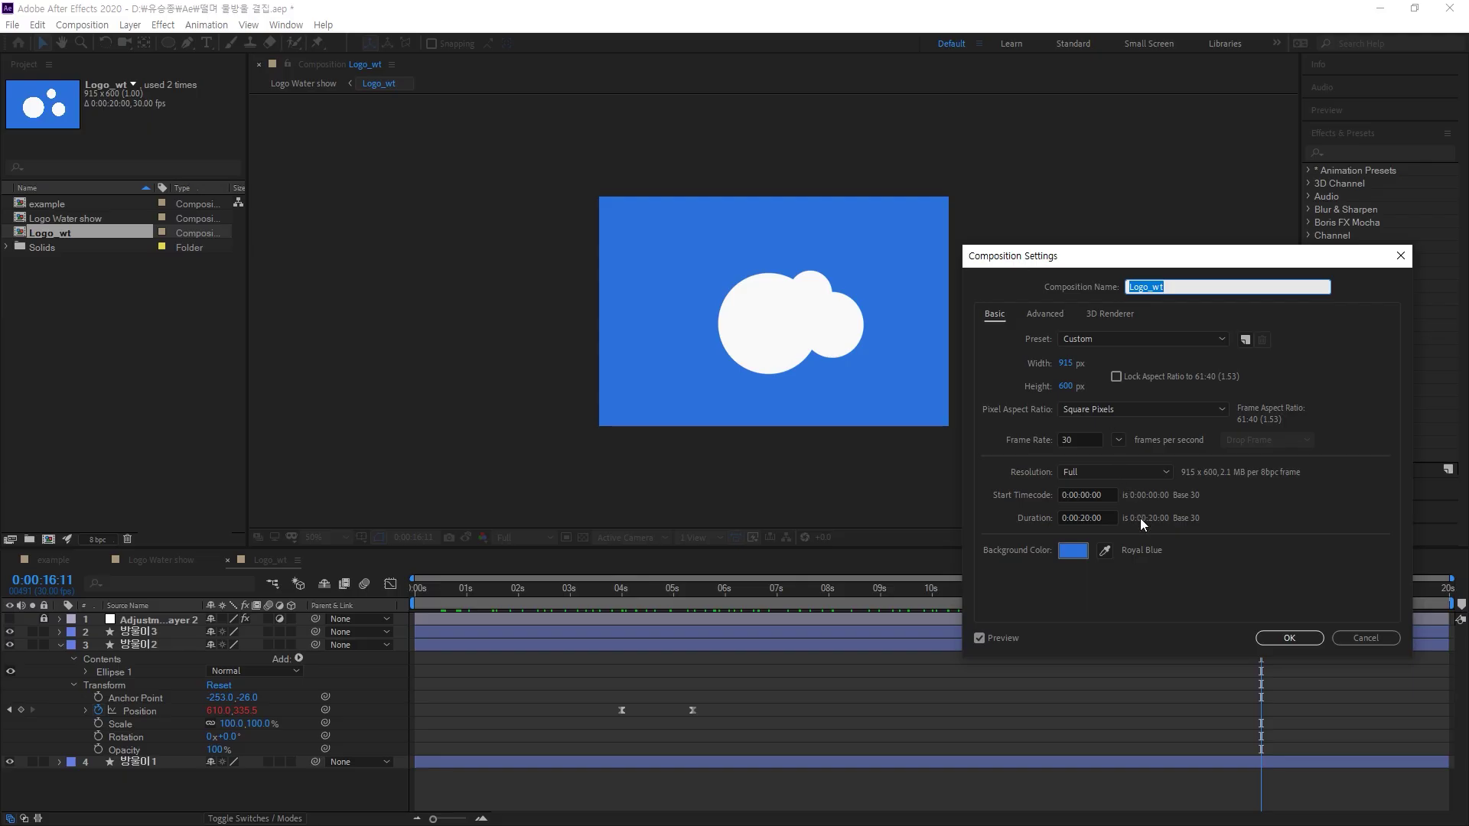
click(1286, 637)
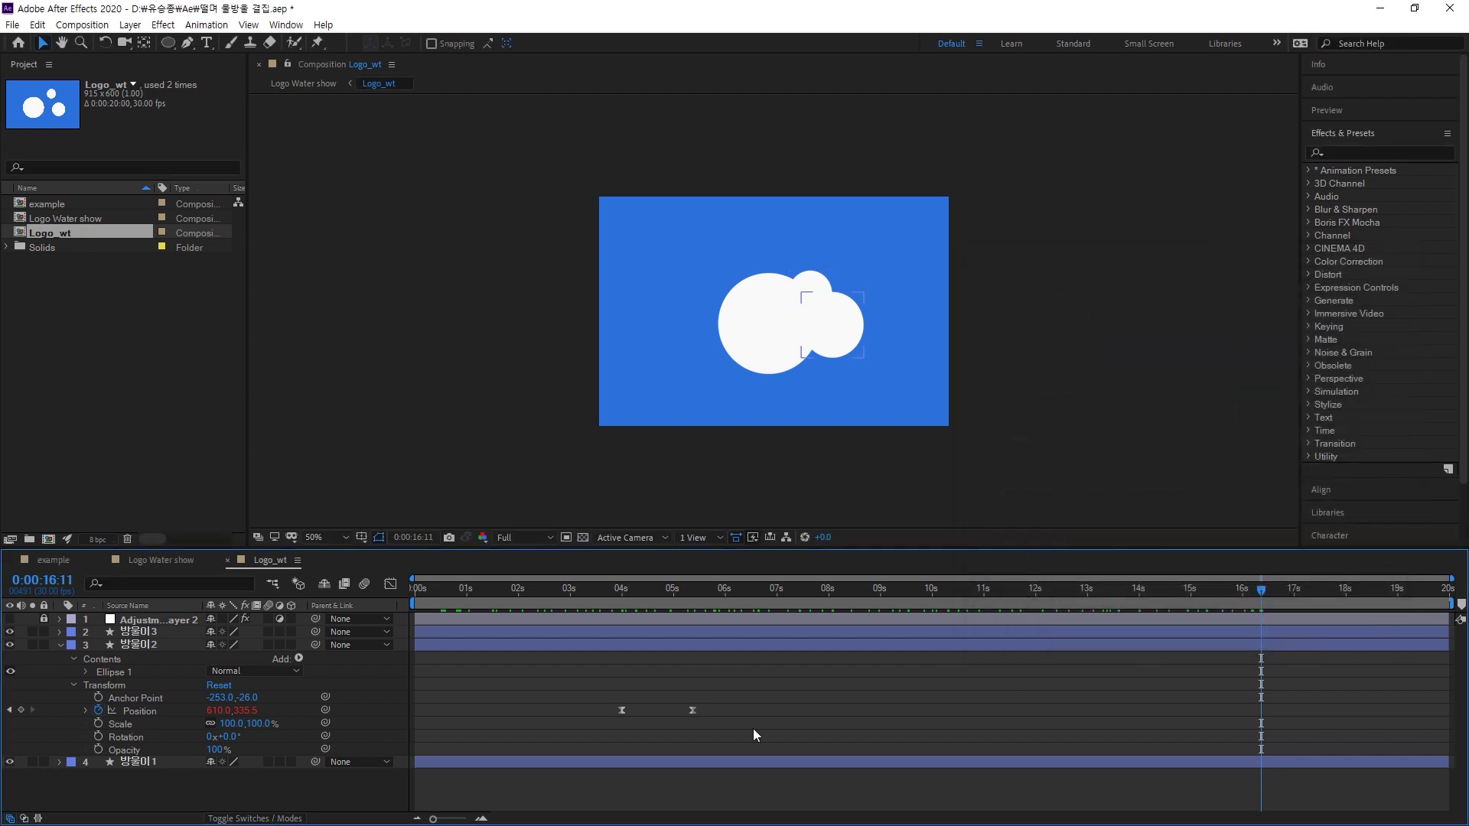
Reposition the two Logo_wt layers in Logo Water show, shifting both droplet shapes to the right
click(150, 564)
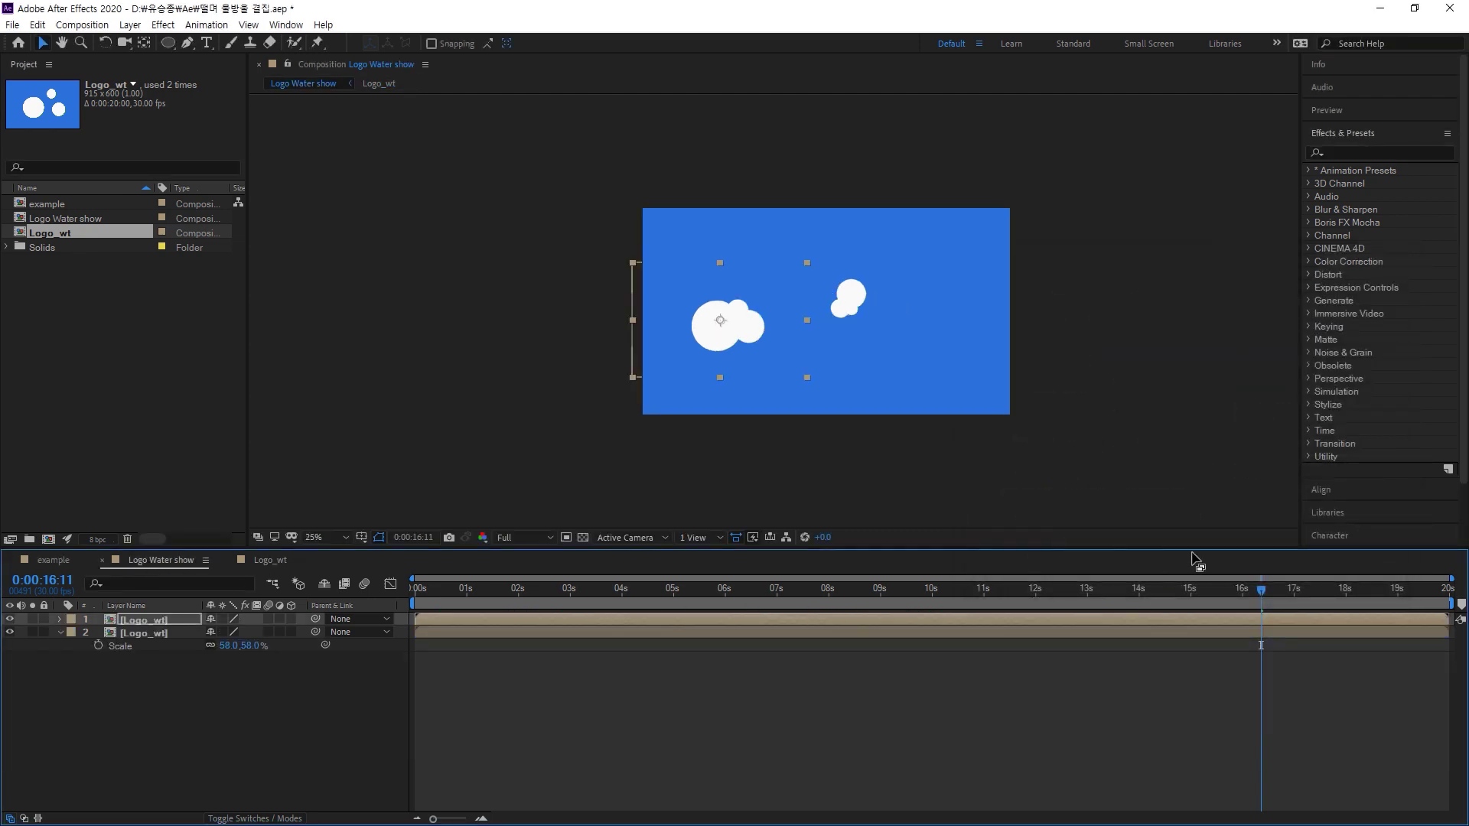
mouse_move(741, 325)
mouse_down()
mouse_move(805, 364)
mouse_move(759, 359)
mouse_move(753, 334)
mouse_up()
drag(832, 308, 894, 304)
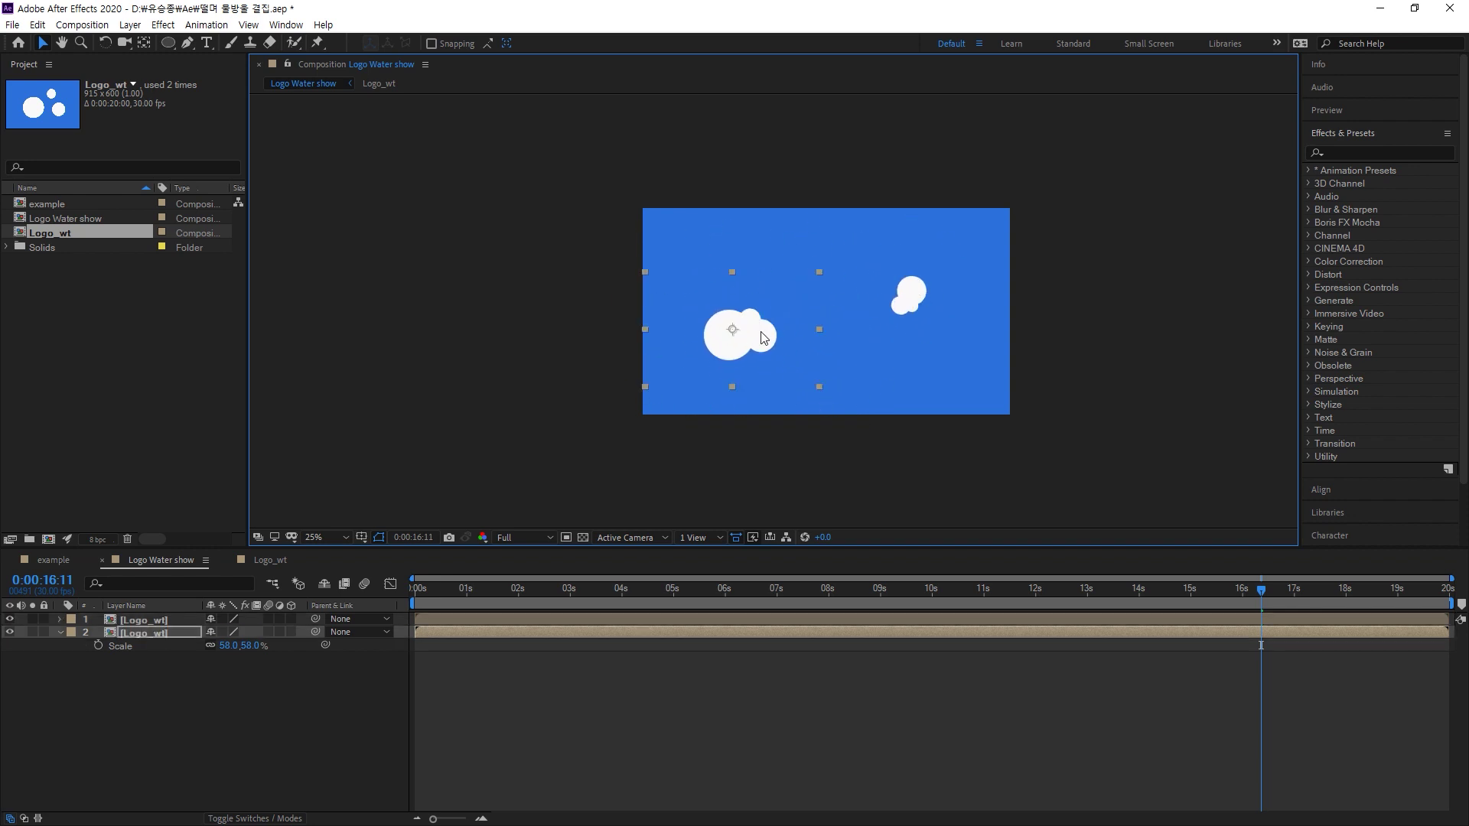
drag(762, 332, 823, 326)
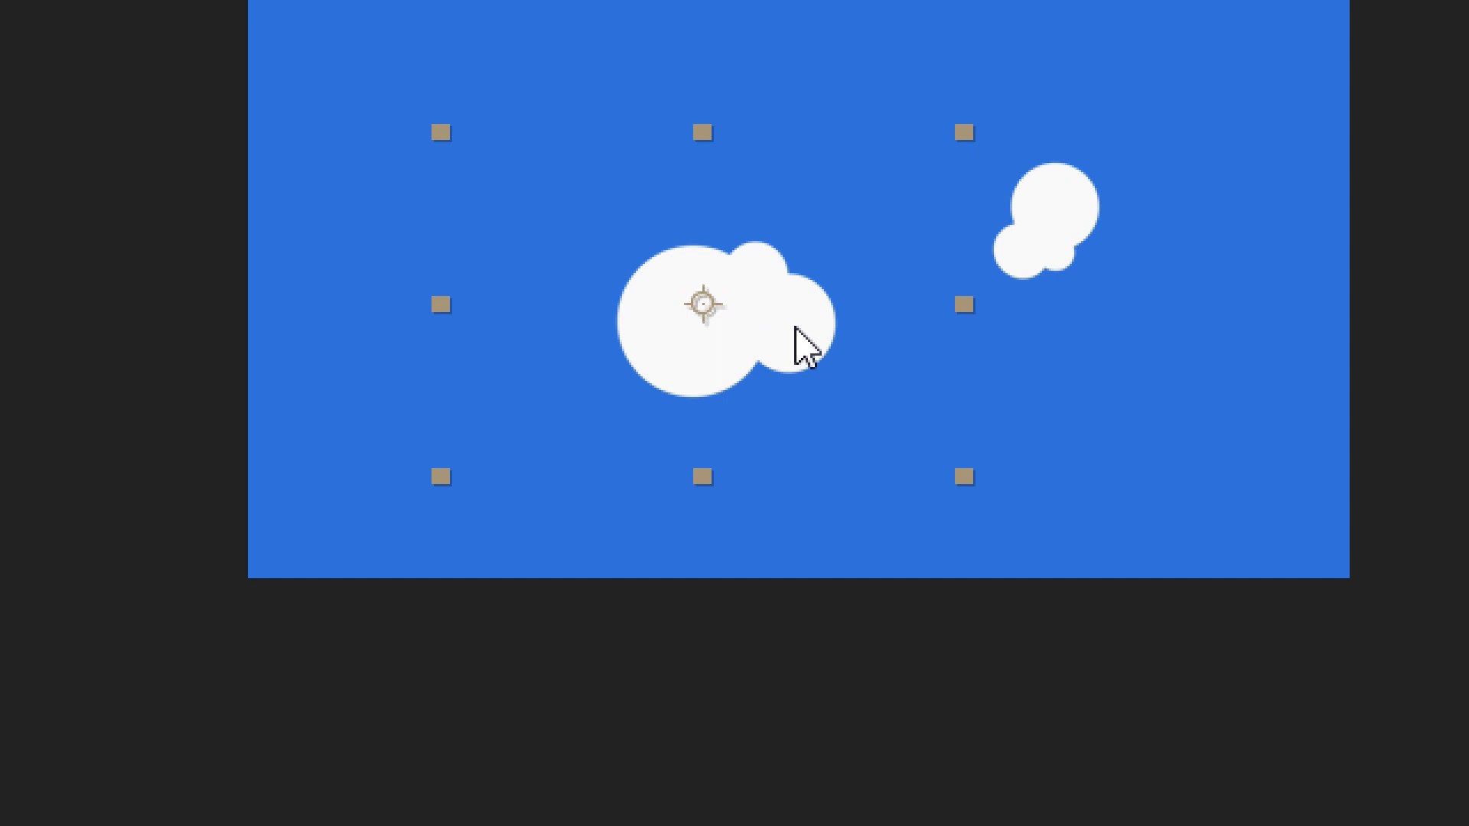
Apply a Bevel and Emboss layer style to the larger Logo_wt droplet layer
right_click(795, 328)
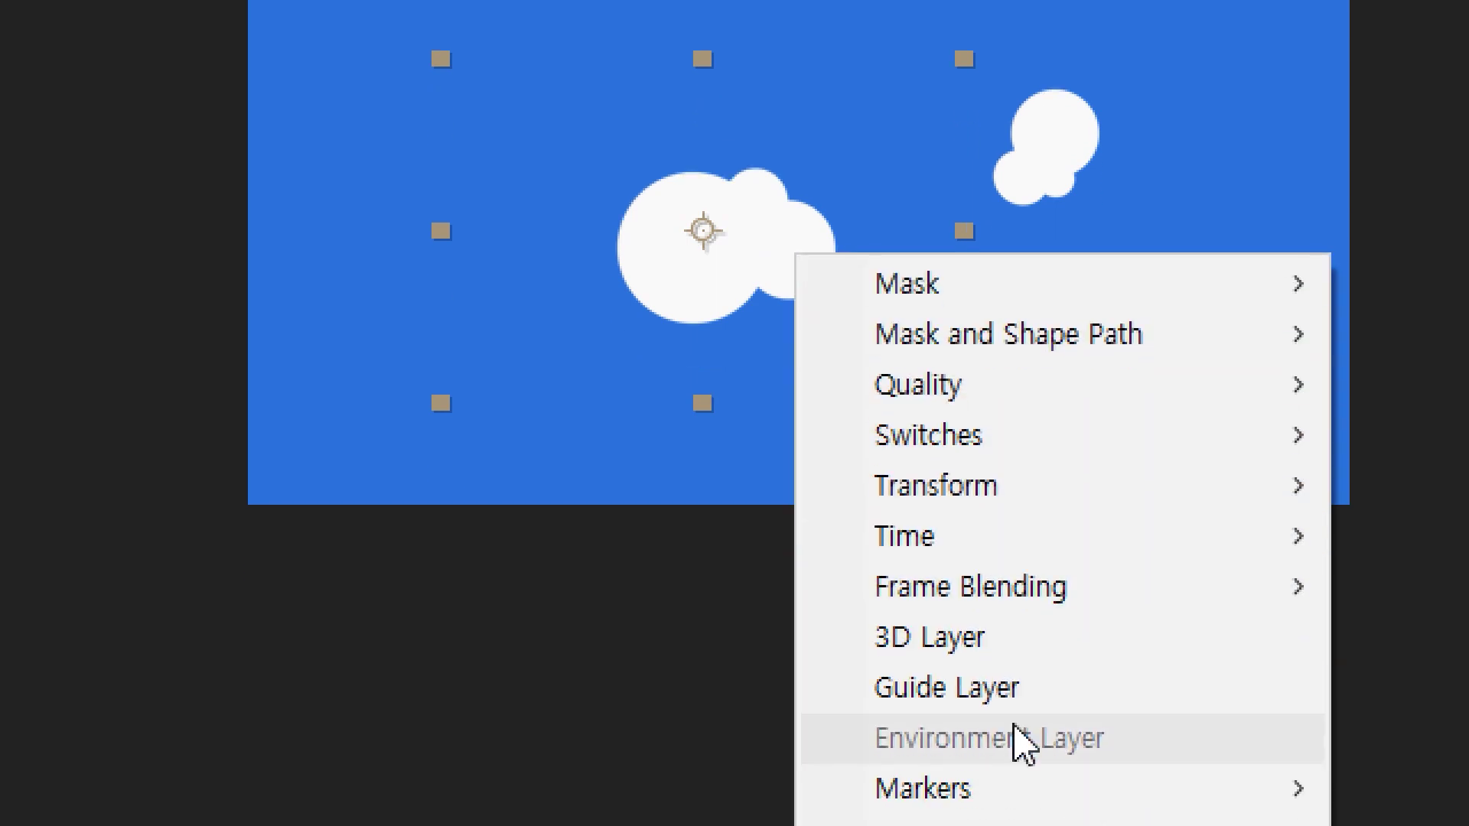
mouse_move(1035, 604)
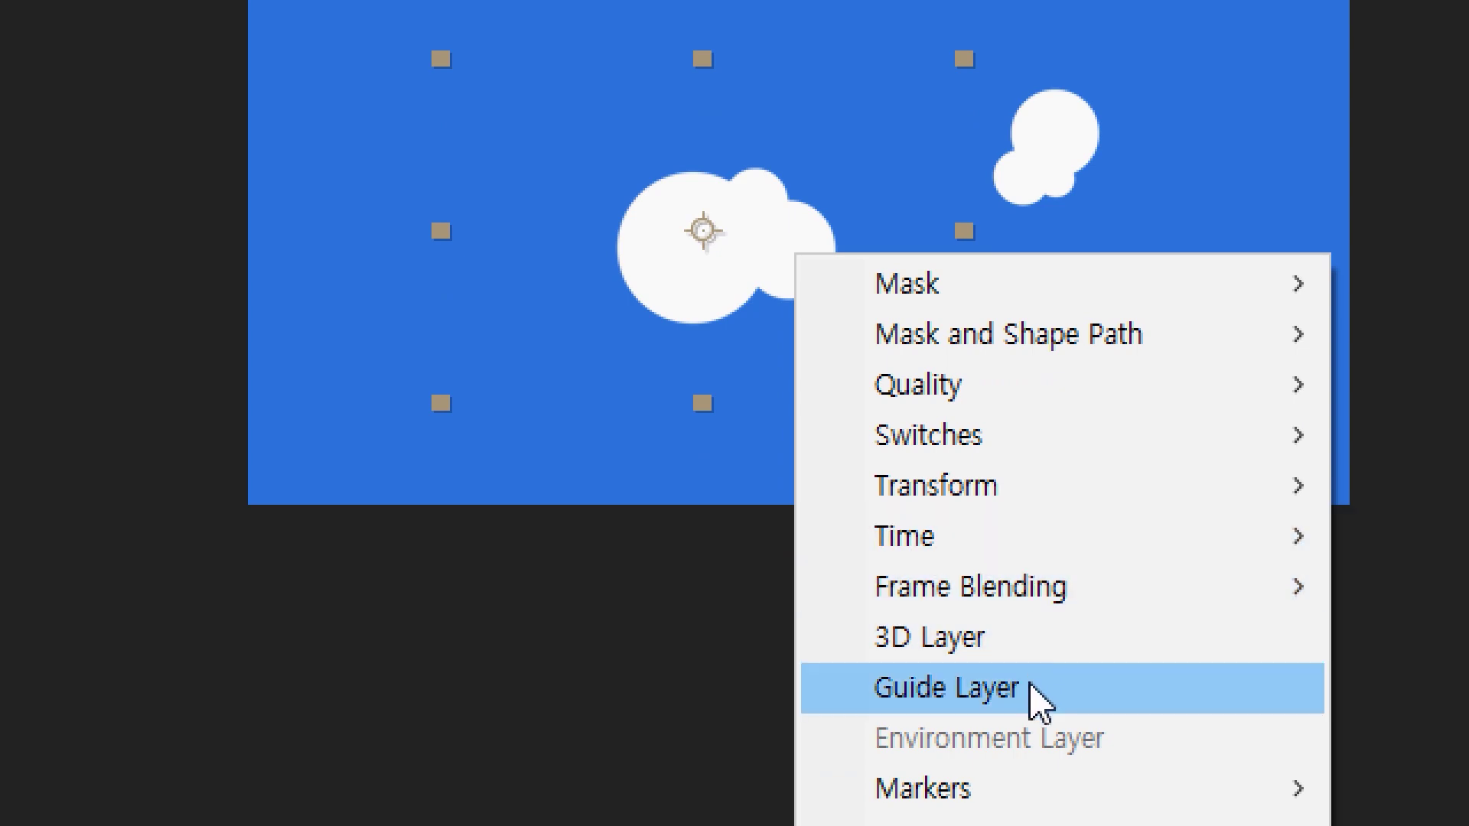
mouse_move(1040, 825)
mouse_move(1037, 689)
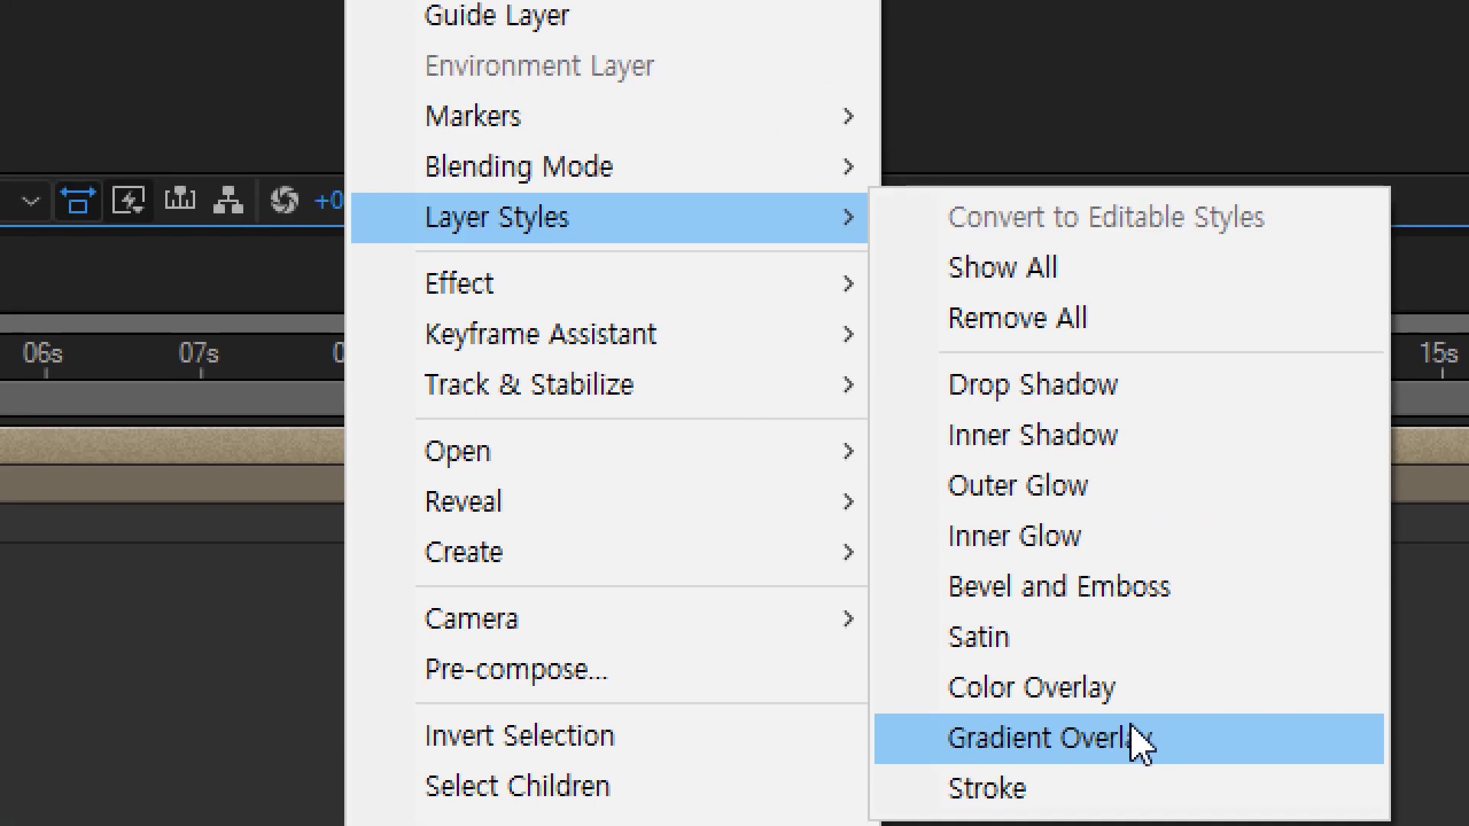
click(1114, 600)
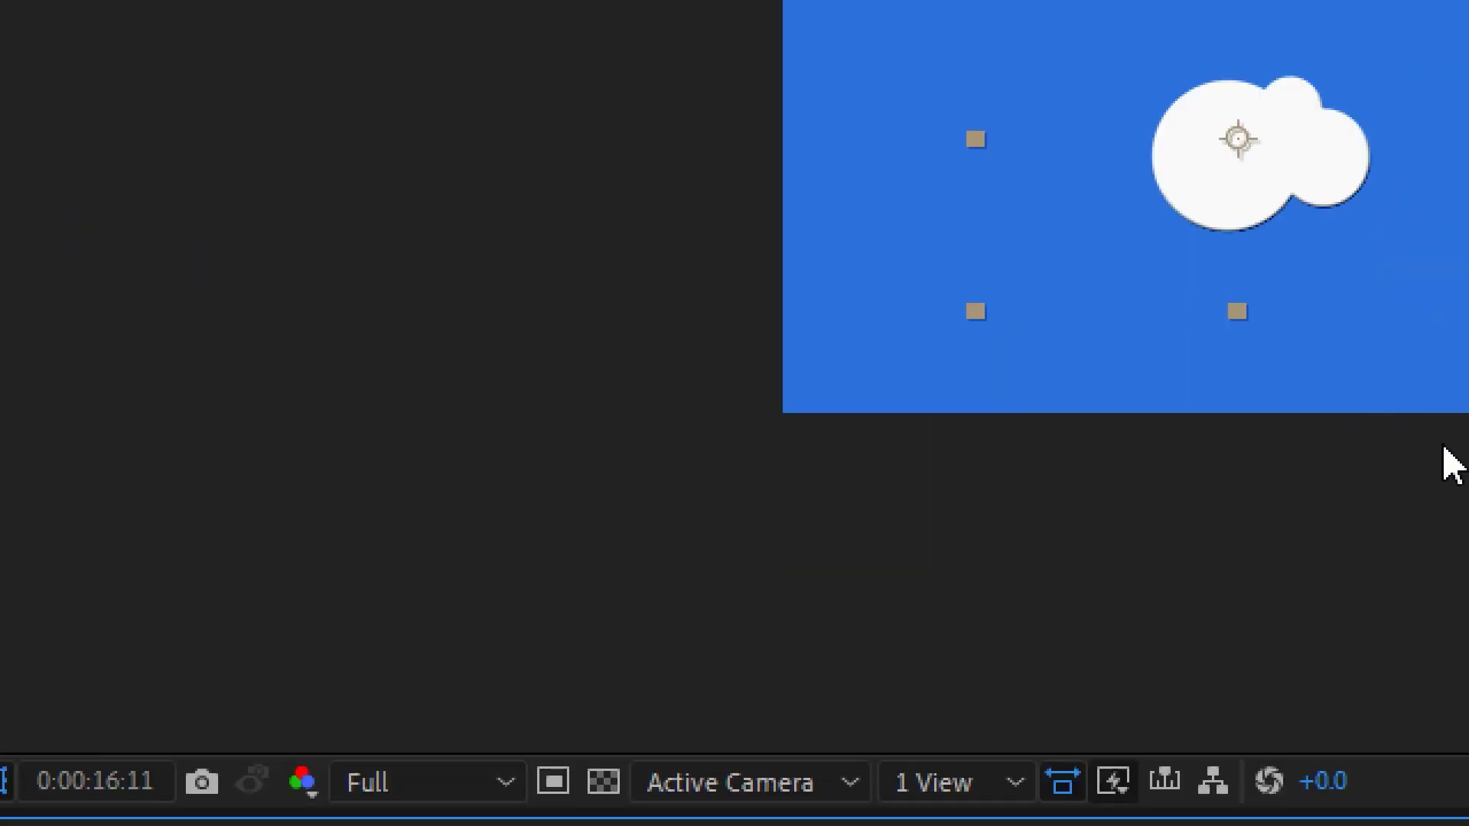
Set the Bevel and Emboss size to 51 on the larger droplet layer, viewing the composition at 100%
drag(209, 315, 159, 389)
drag(863, 236, 935, 129)
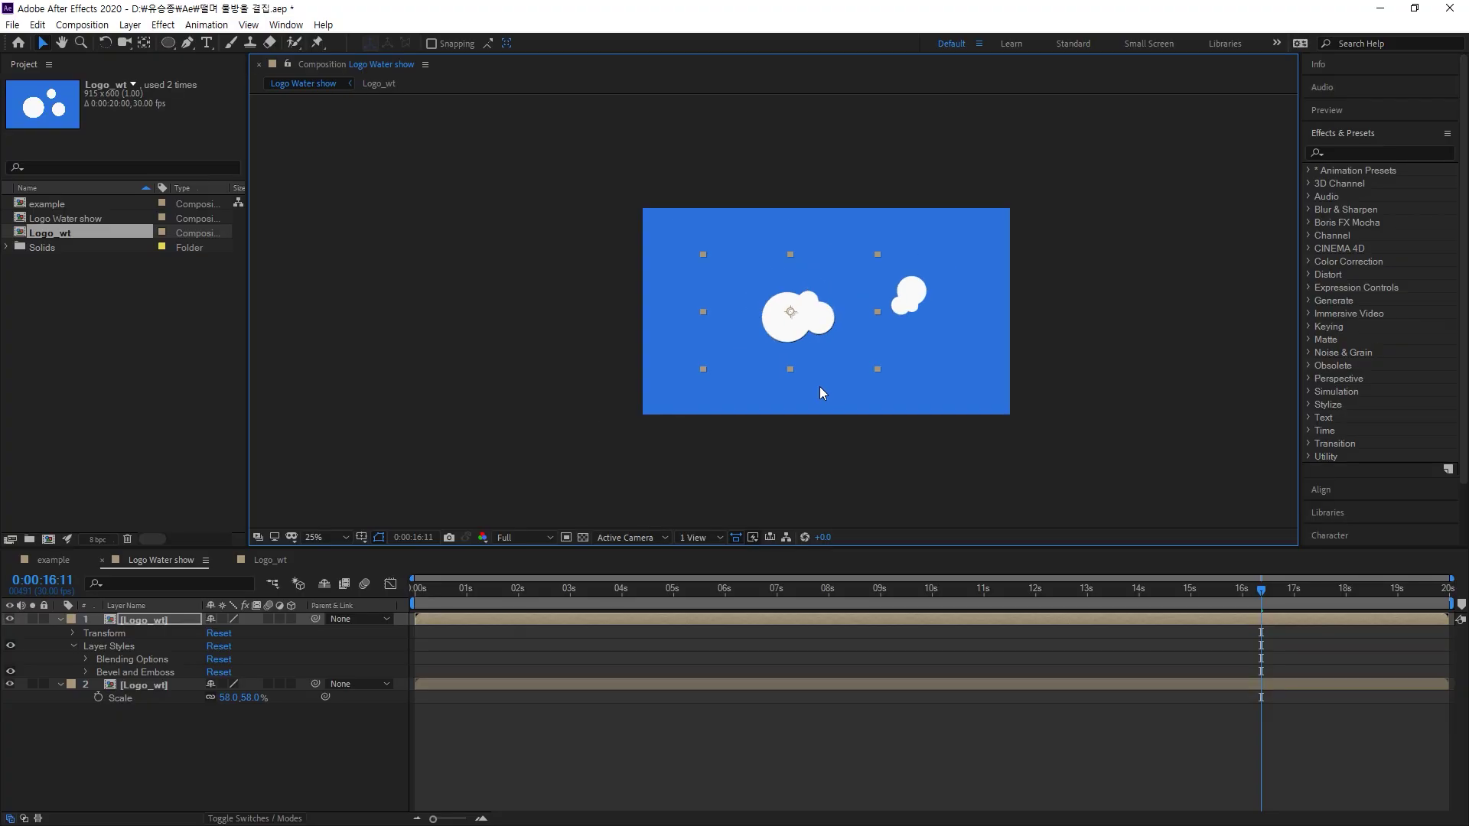
scroll(1034, 366, up, 3)
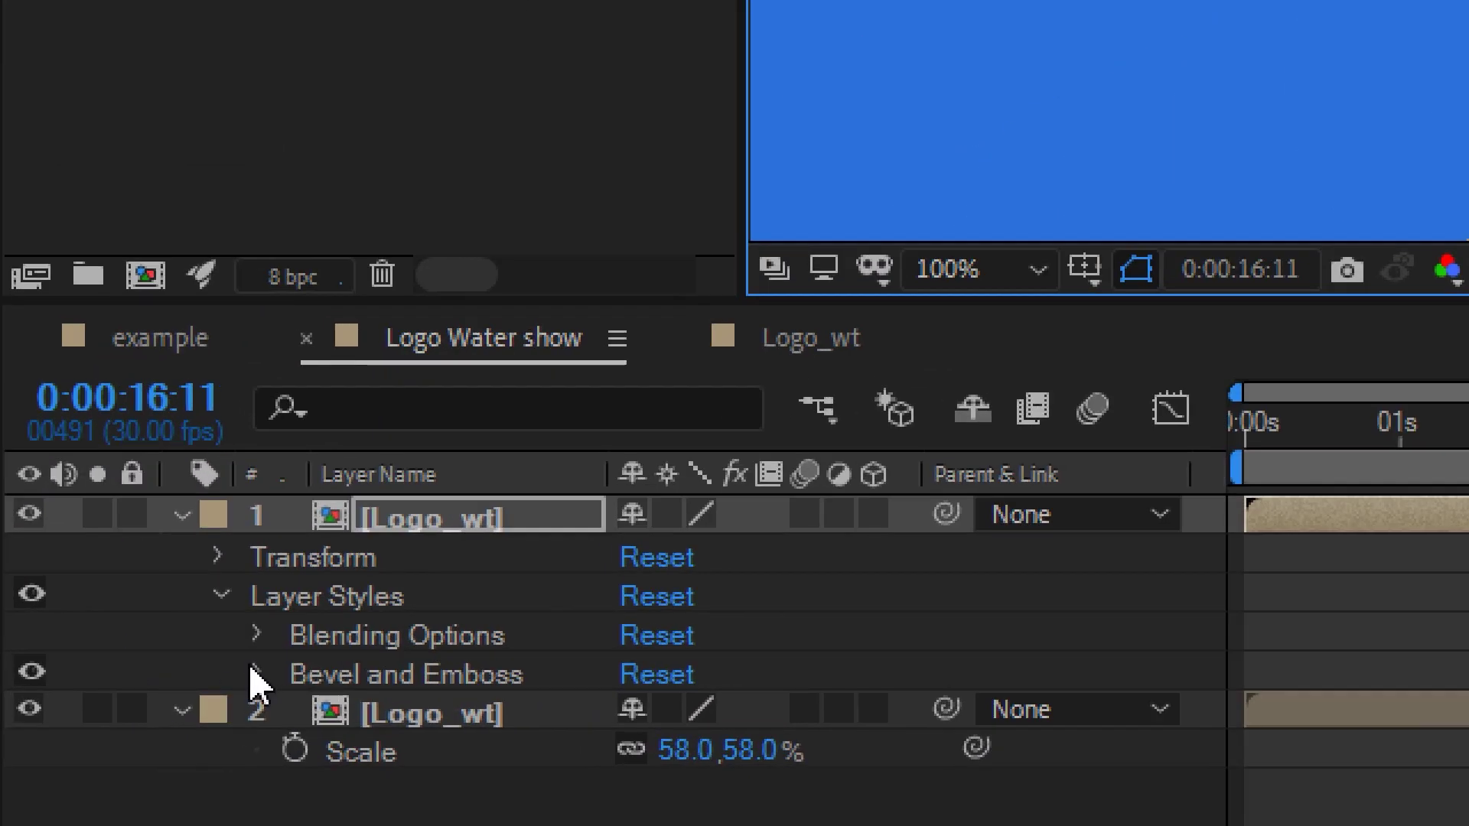
click(260, 674)
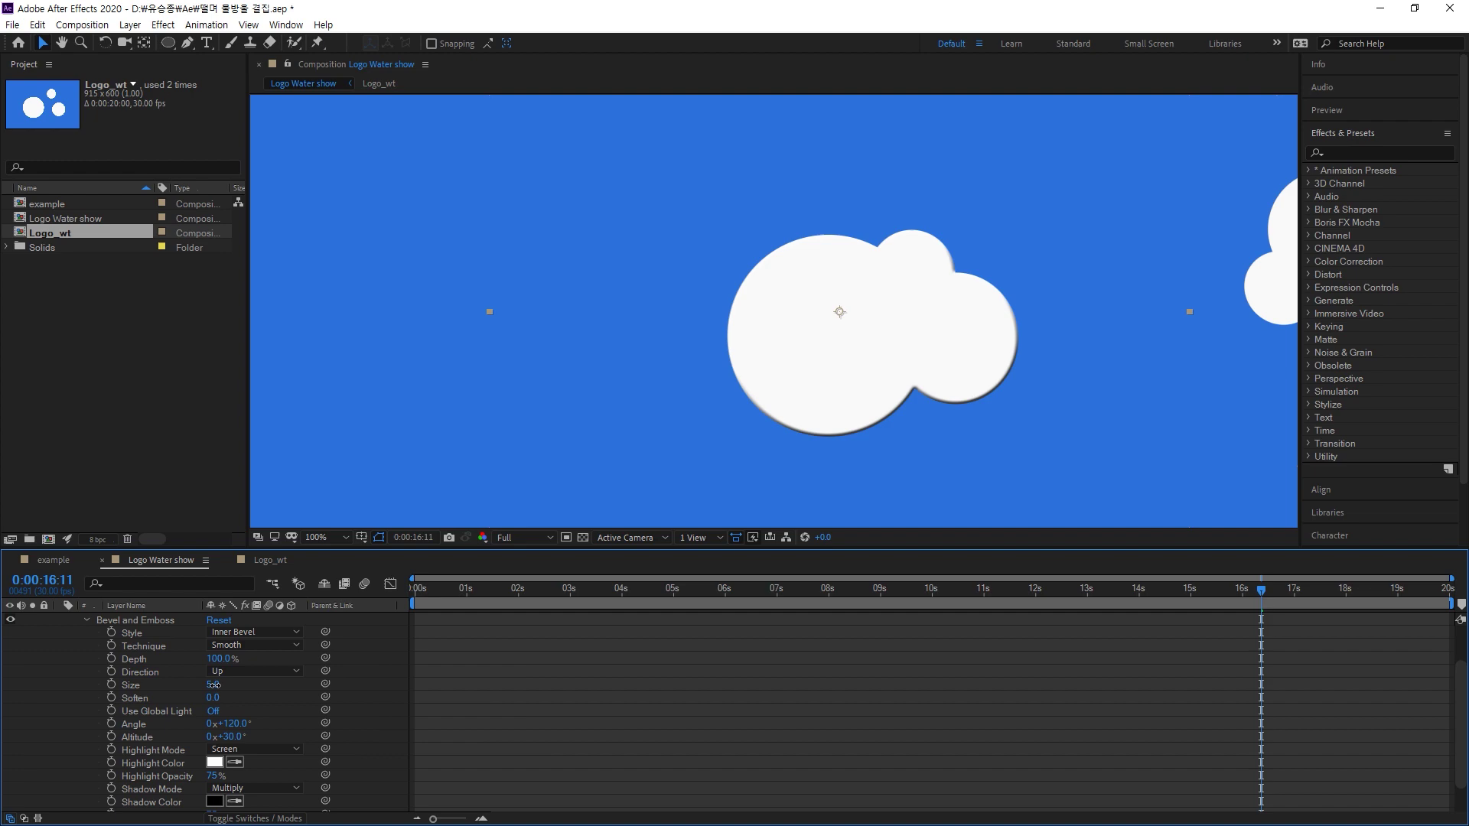
drag(641, 596, 743, 596)
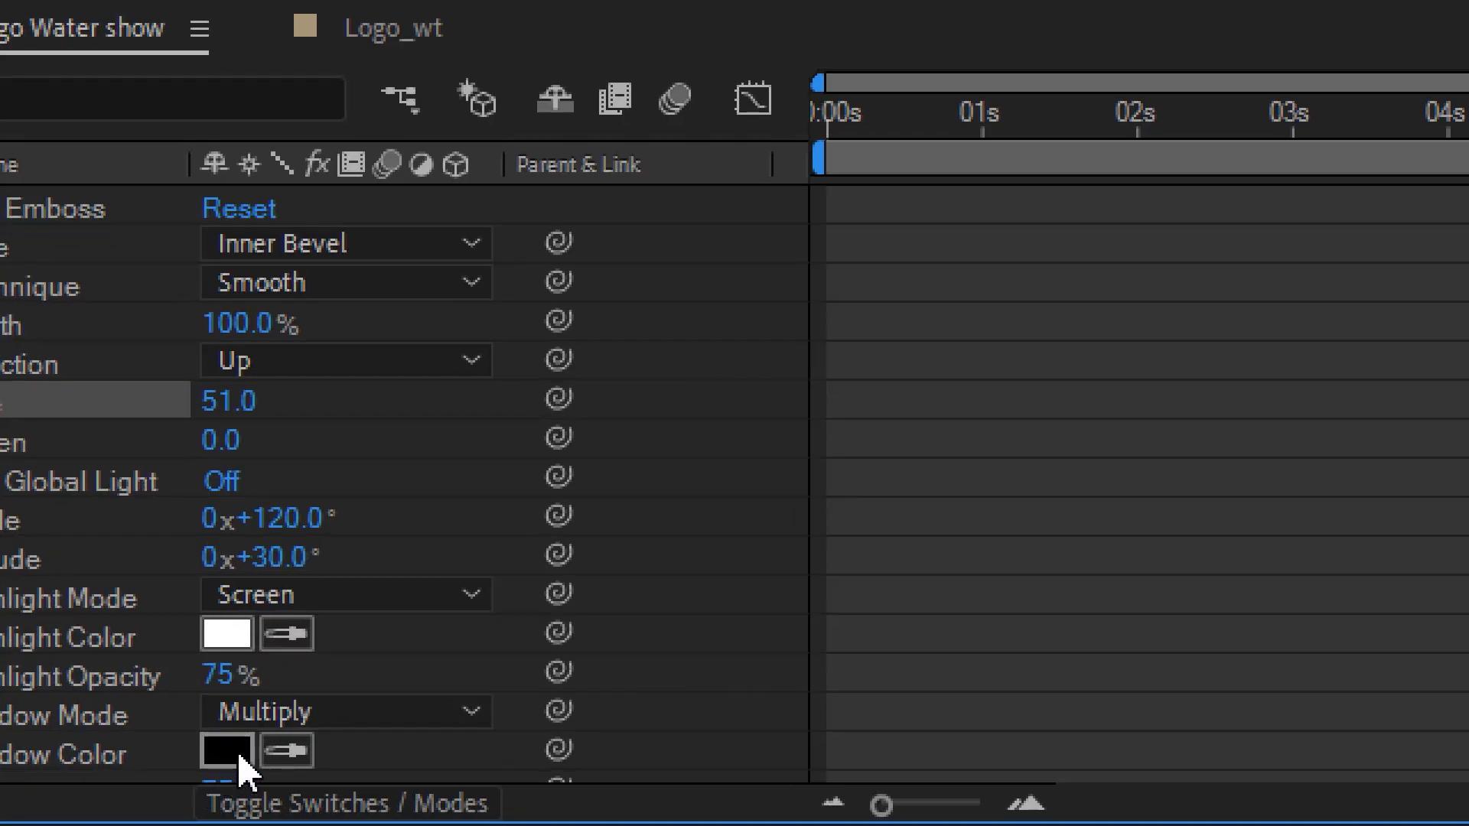
Lower the bevel's shadow opacity to 62%
scroll(191, 742, down, 3)
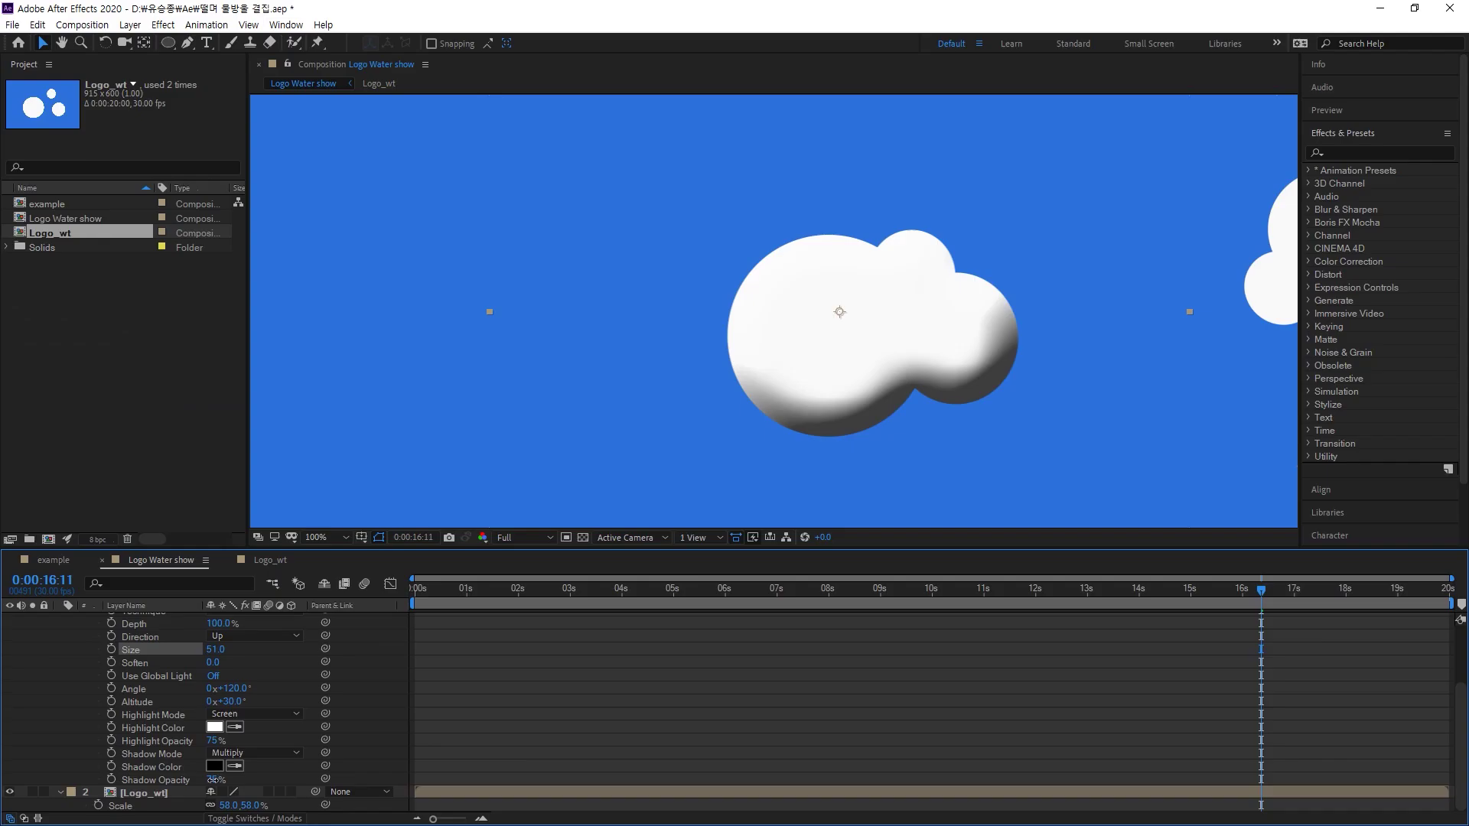
drag(458, 693, 420, 685)
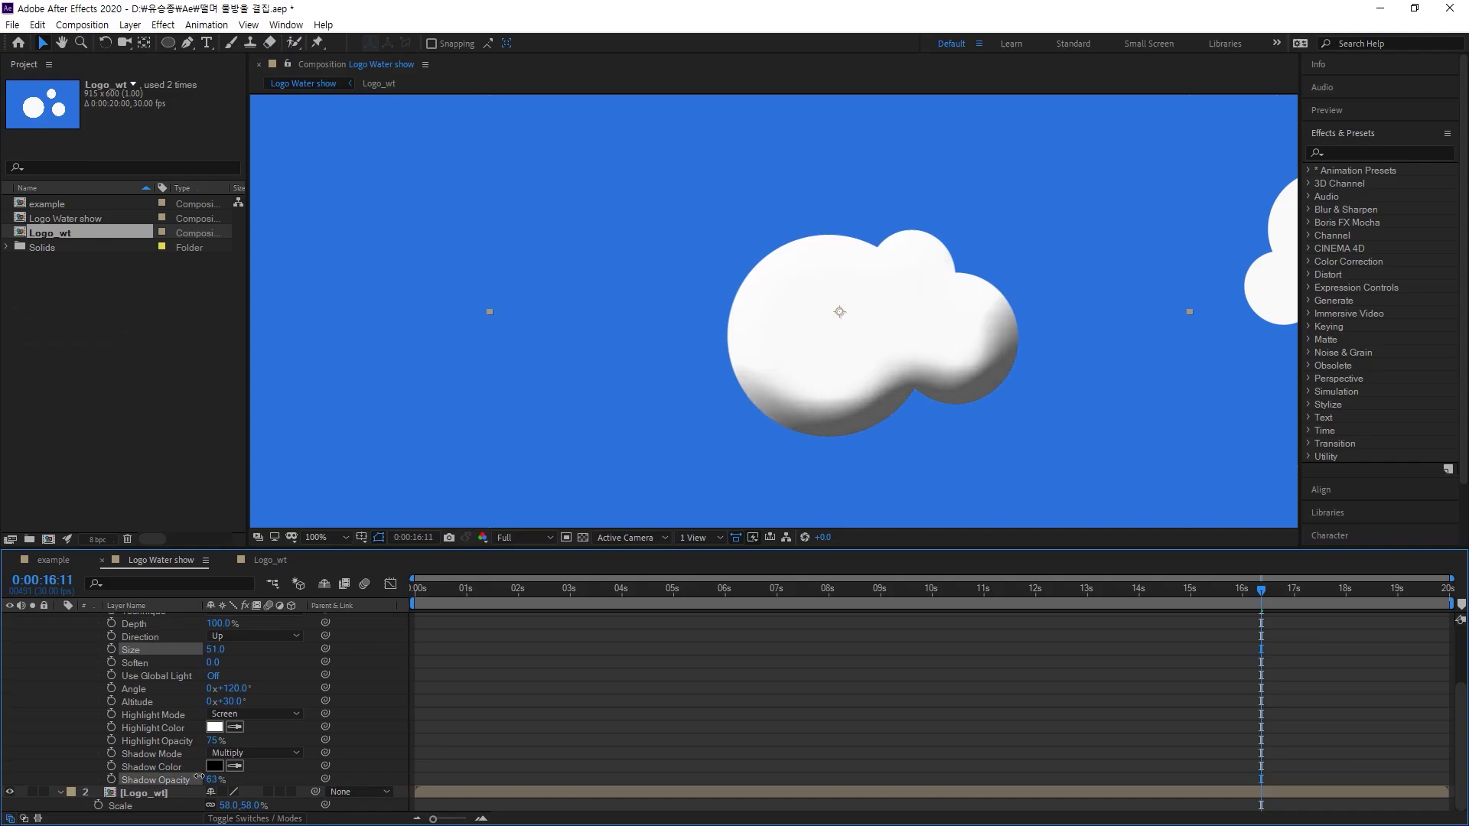
drag(199, 777, 198, 777)
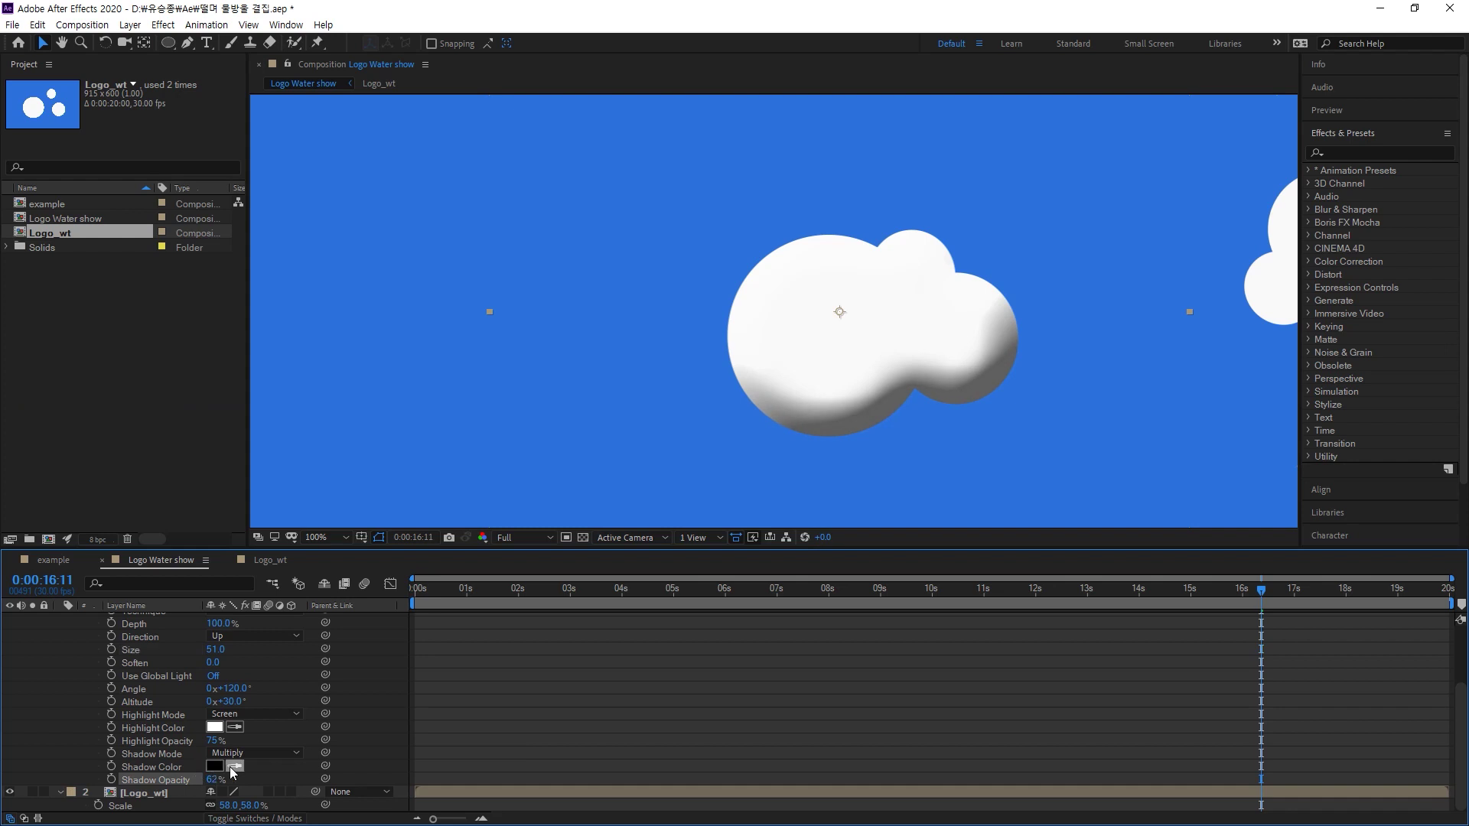
Change the bevel's shadow color to the teal blue 1A92B5
click(215, 767)
drag(531, 485, 536, 471)
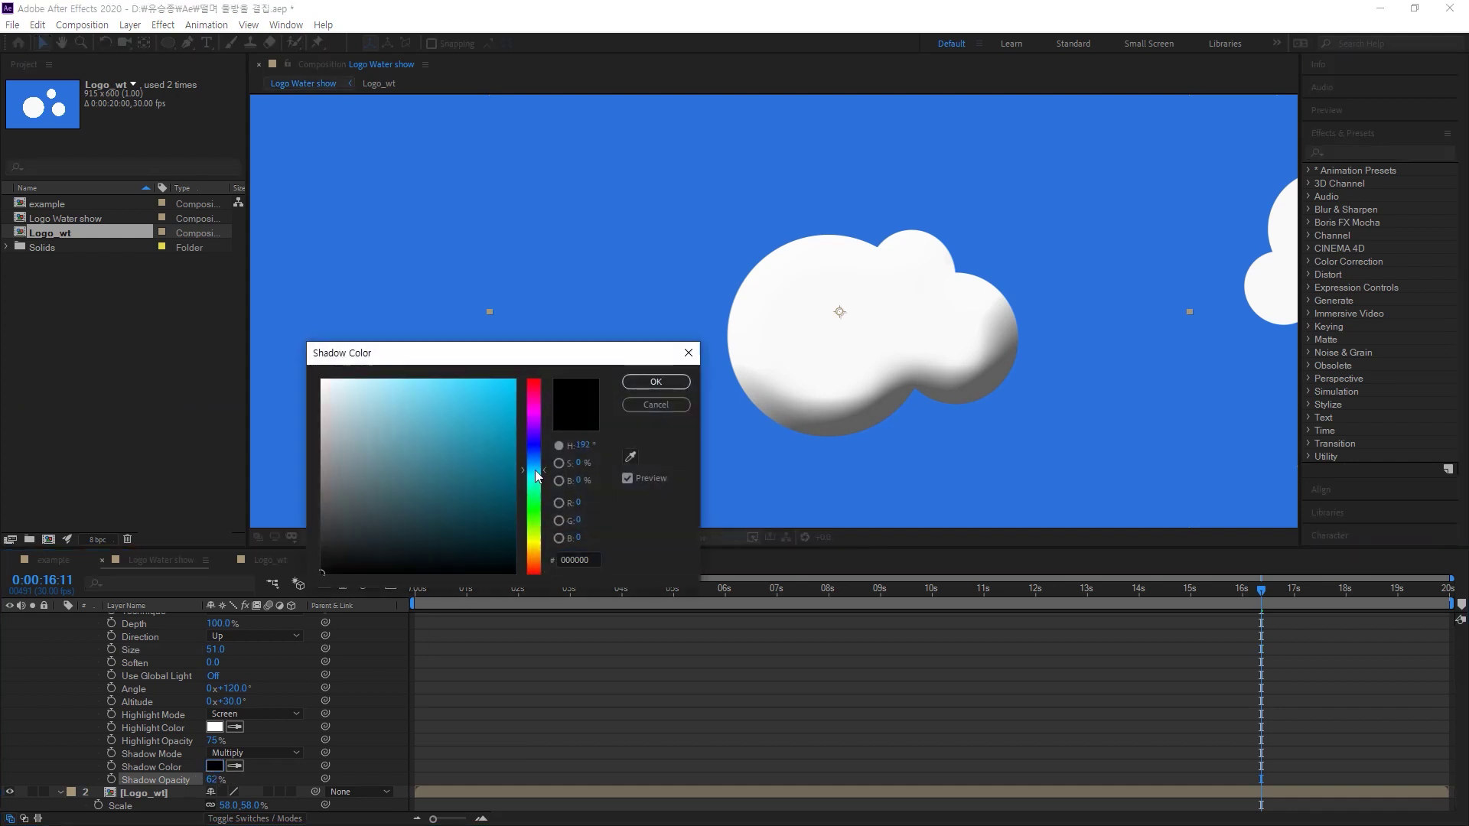
click(491, 459)
drag(491, 460, 488, 434)
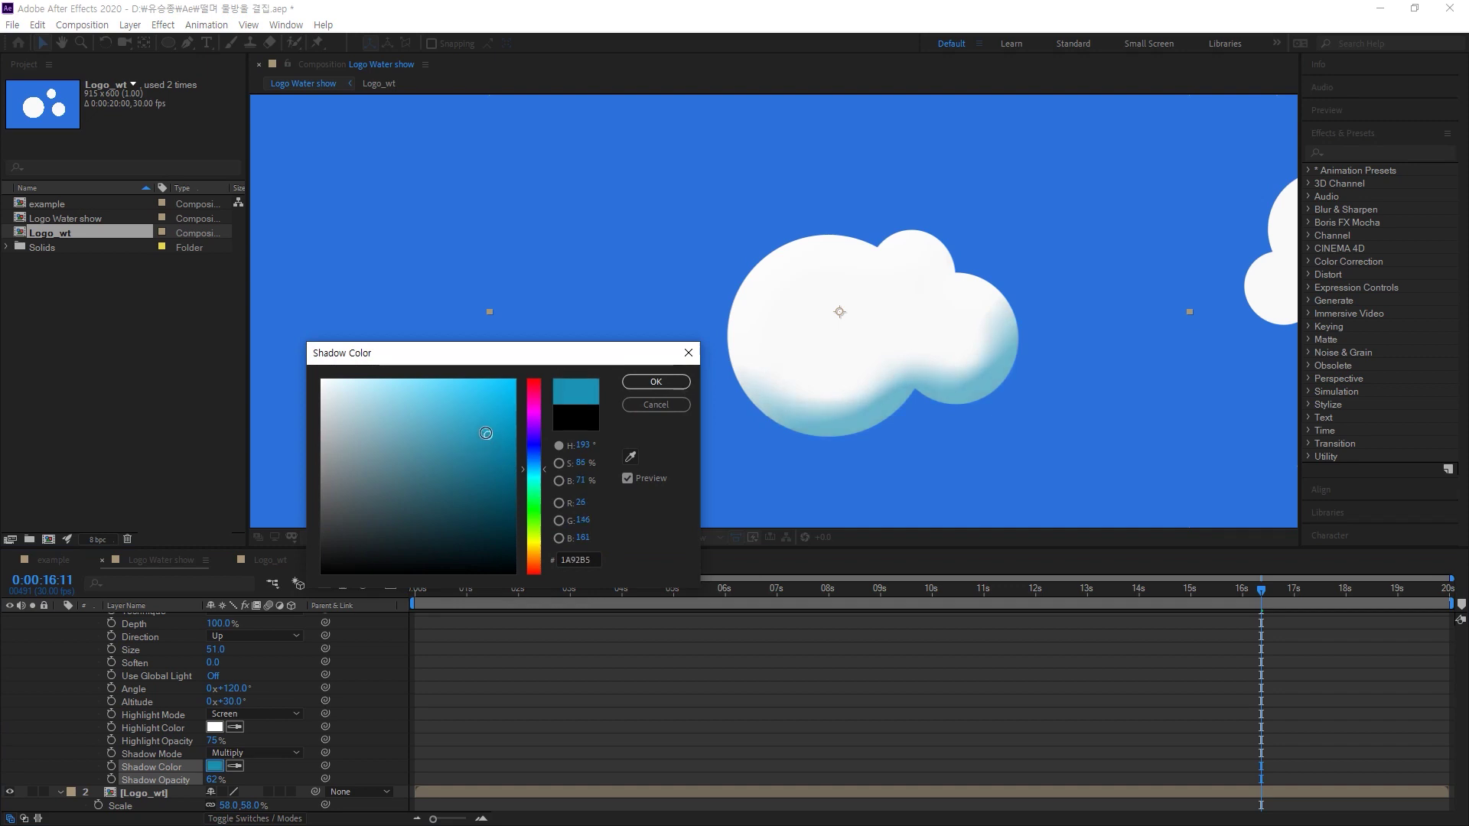
click(645, 382)
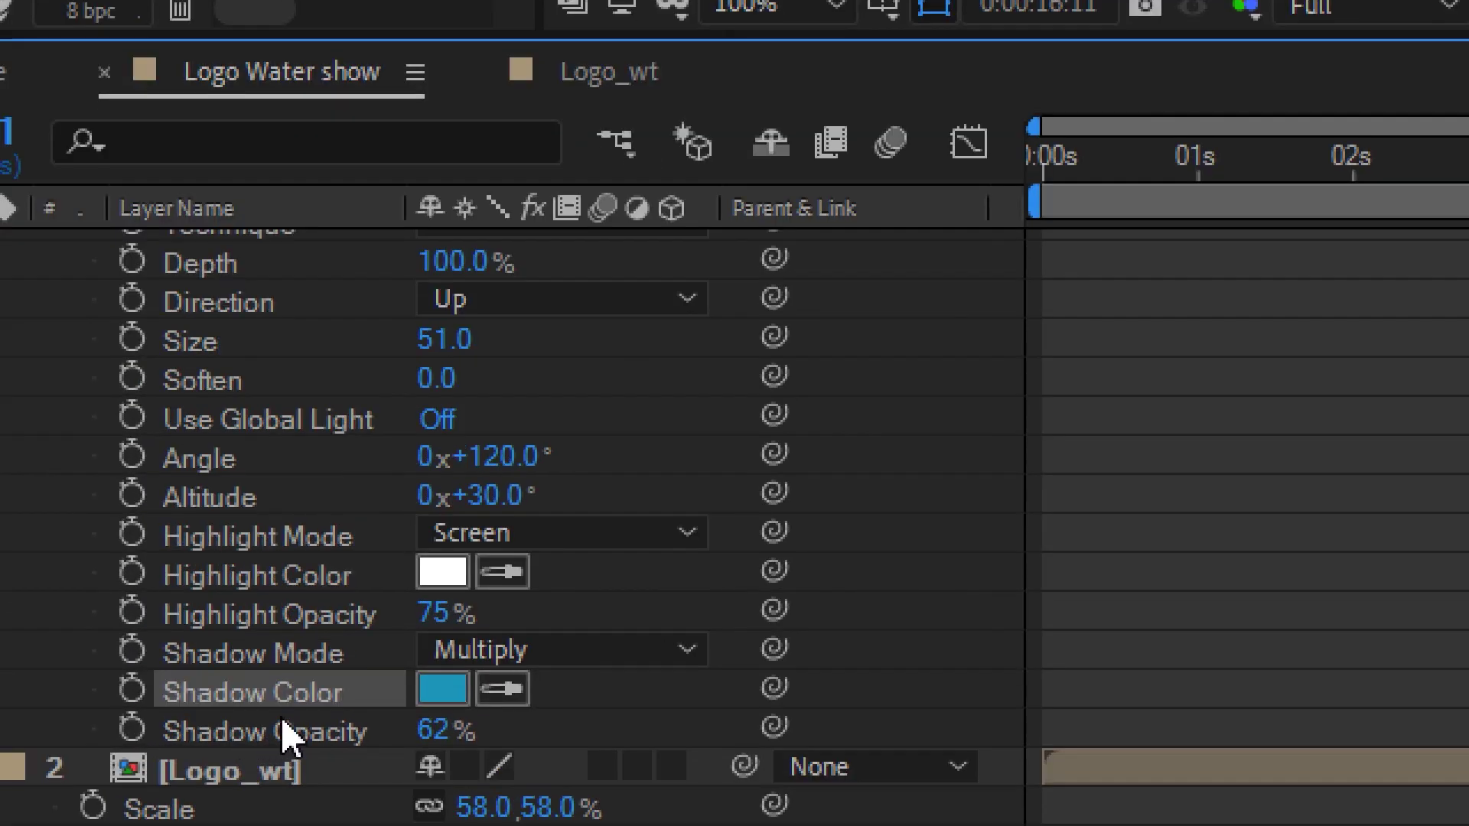
Increase the bevel's Soften value and set its Size to 98
click(442, 378)
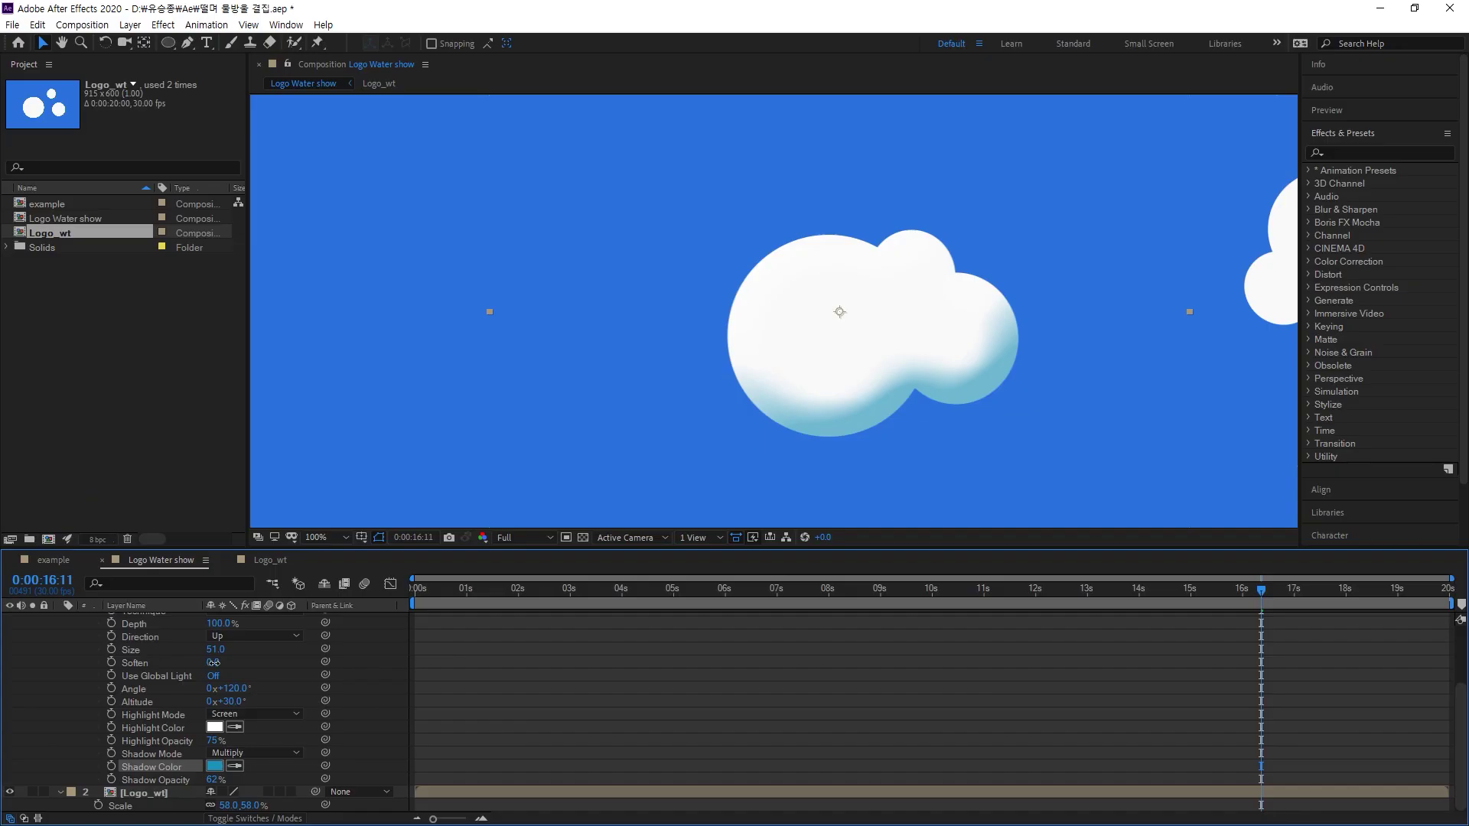
drag(213, 663, 236, 663)
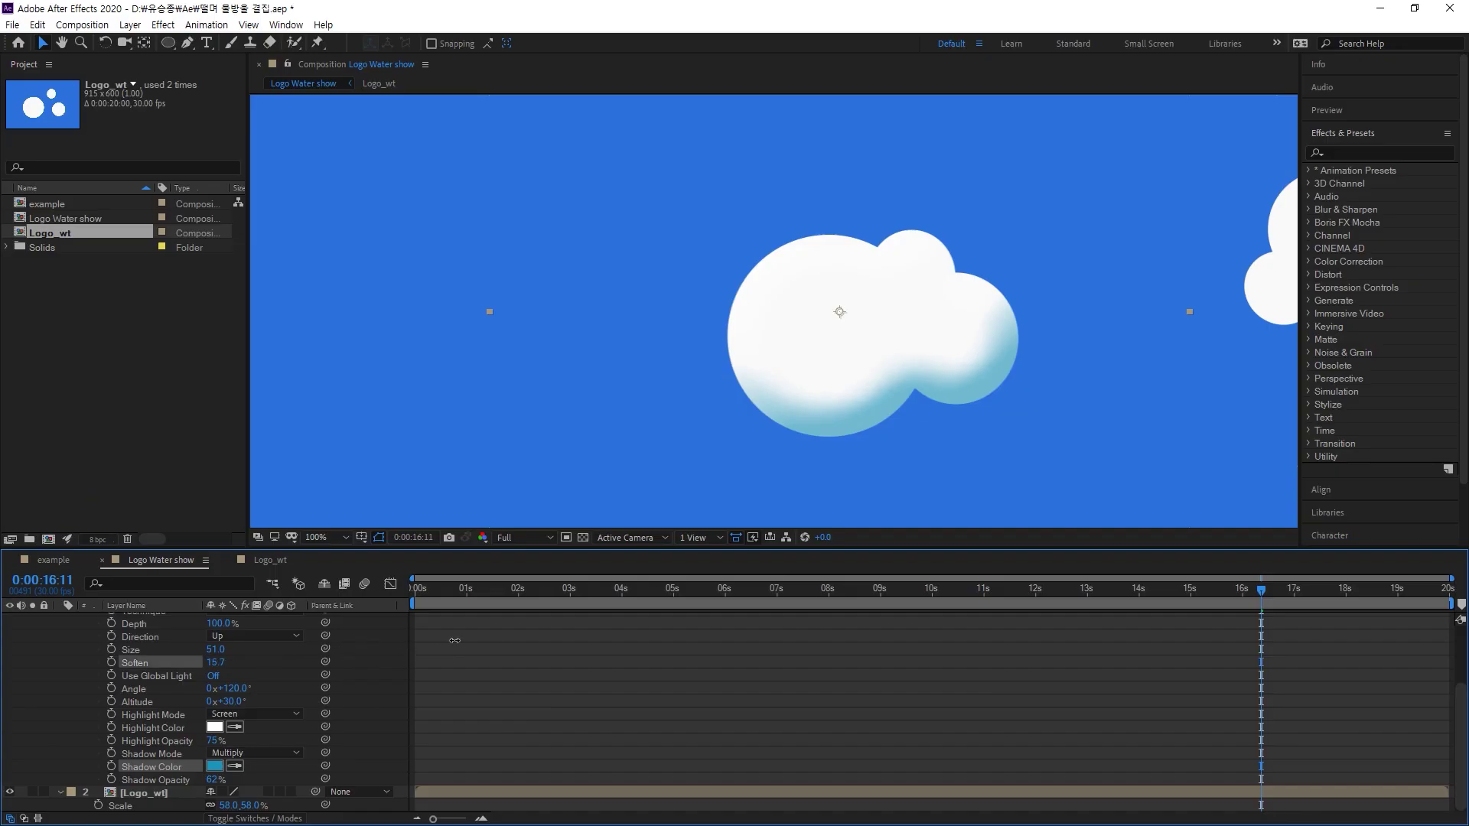
drag(676, 635, 676, 635)
drag(217, 652, 252, 650)
scroll(264, 652, up, 3)
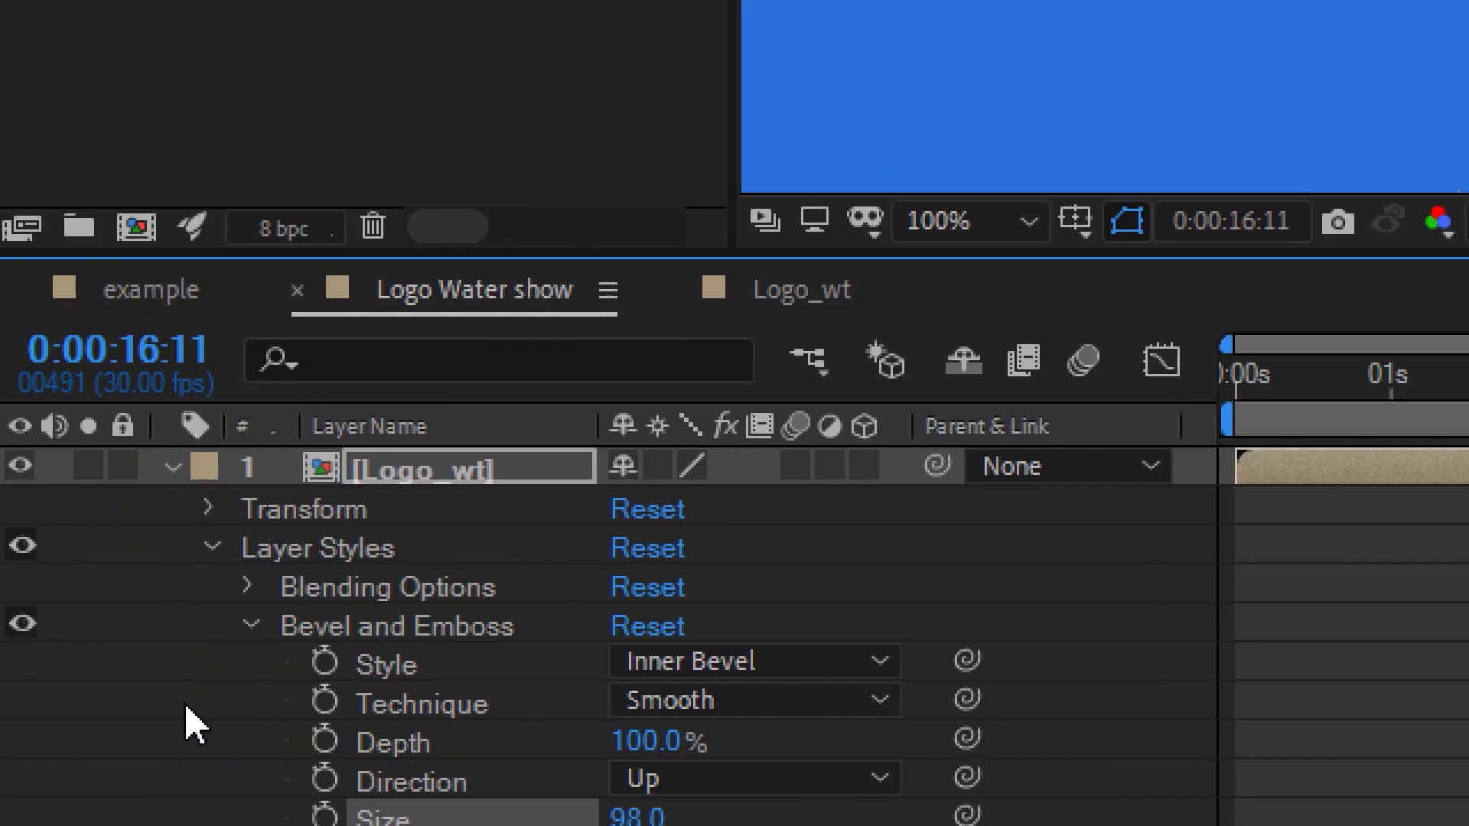
Try the Outer Bevel and Emboss styles for the layer's bevel and return it to Inner Bevel
click(809, 663)
key(Escape)
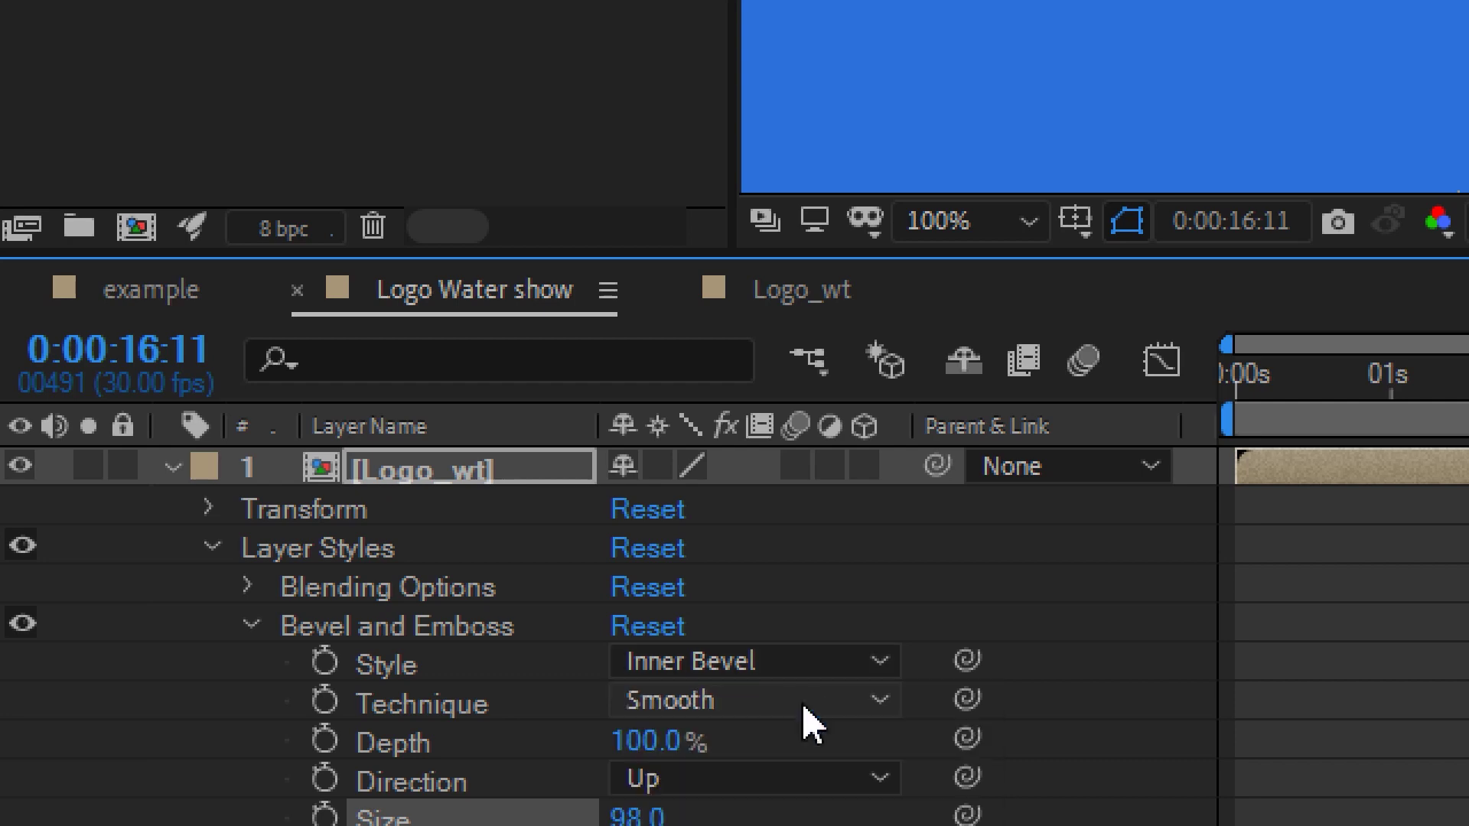
click(805, 671)
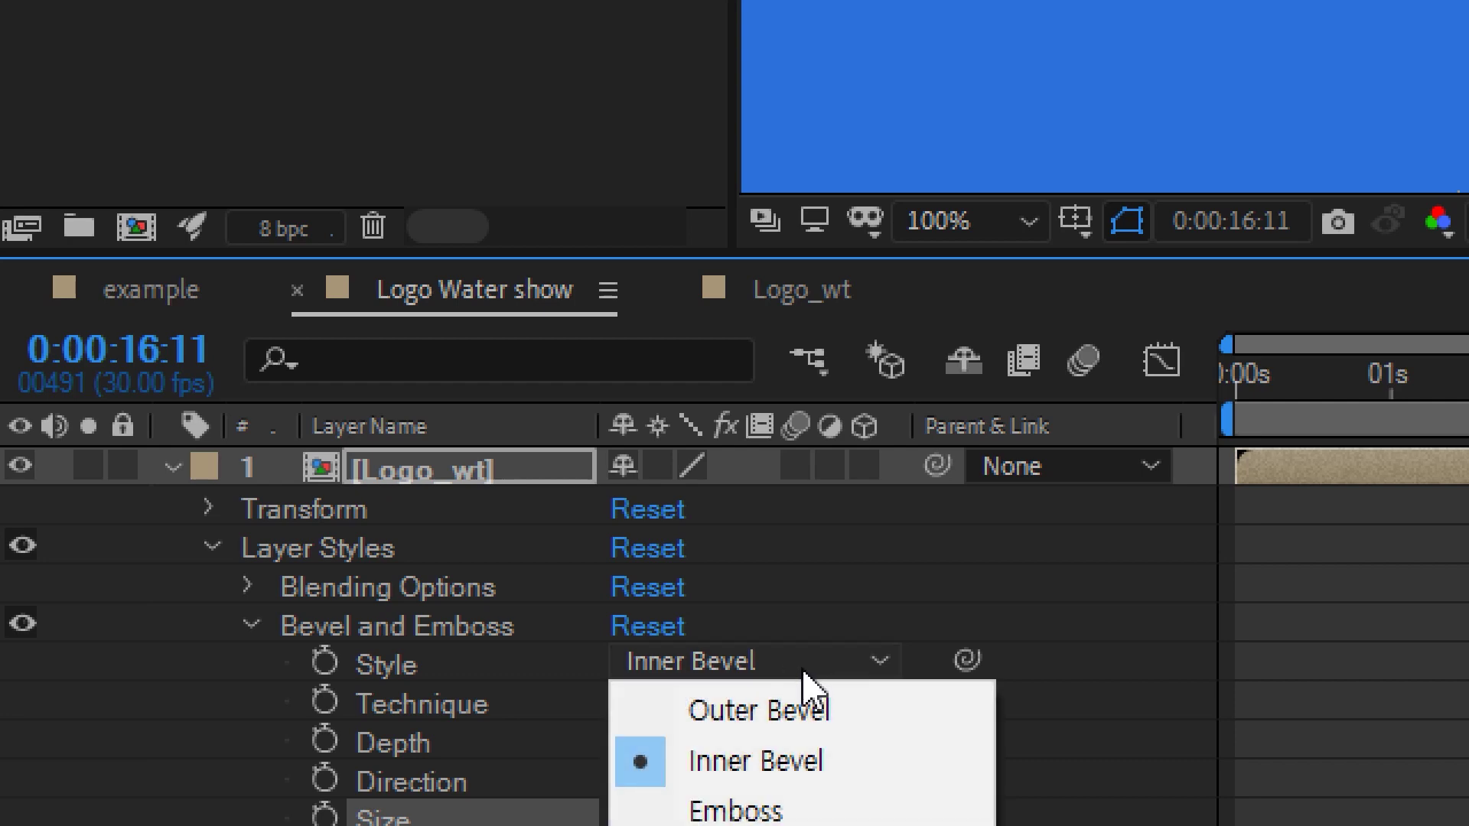
click(804, 710)
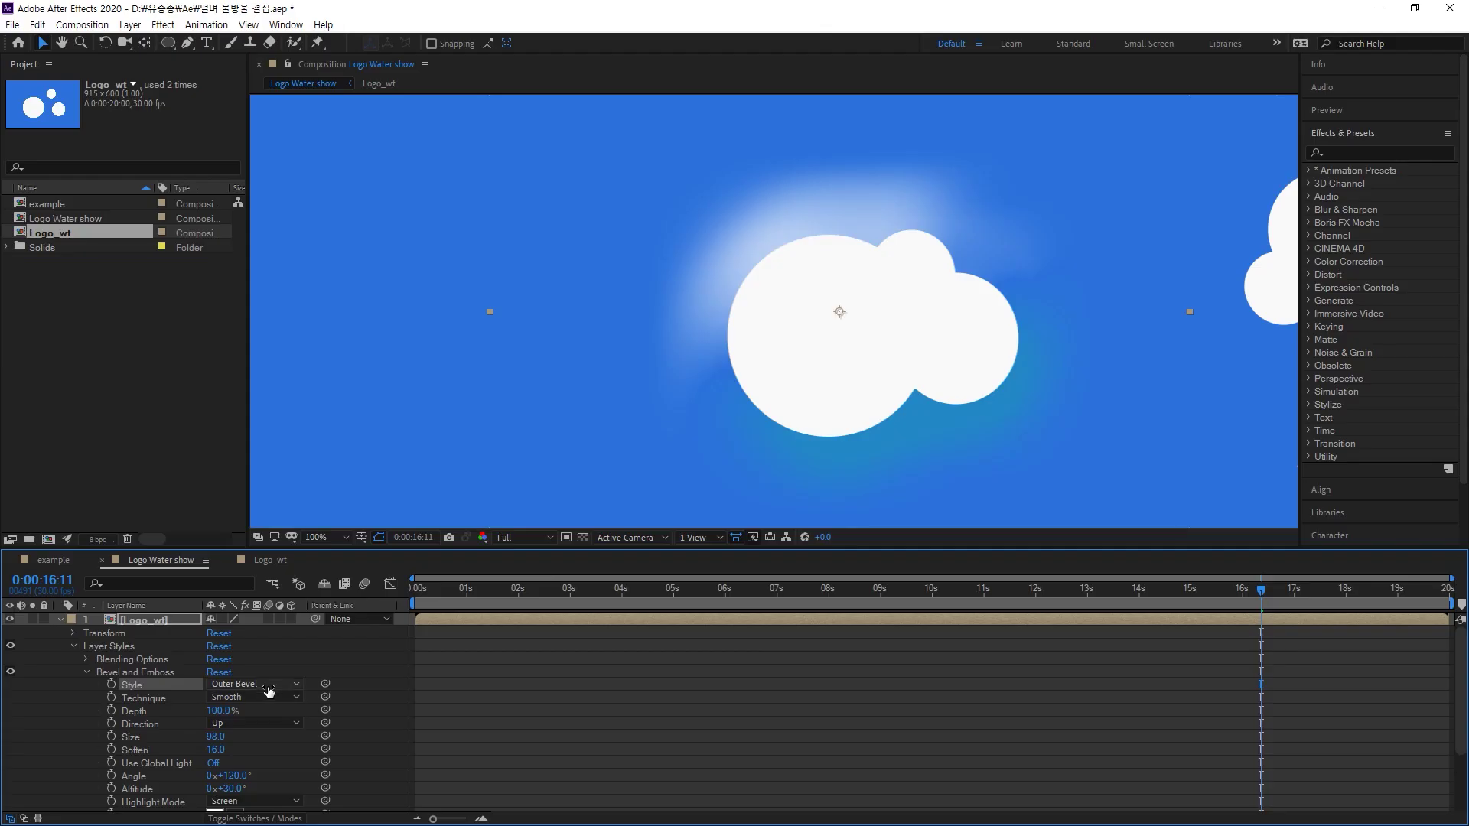
click(262, 685)
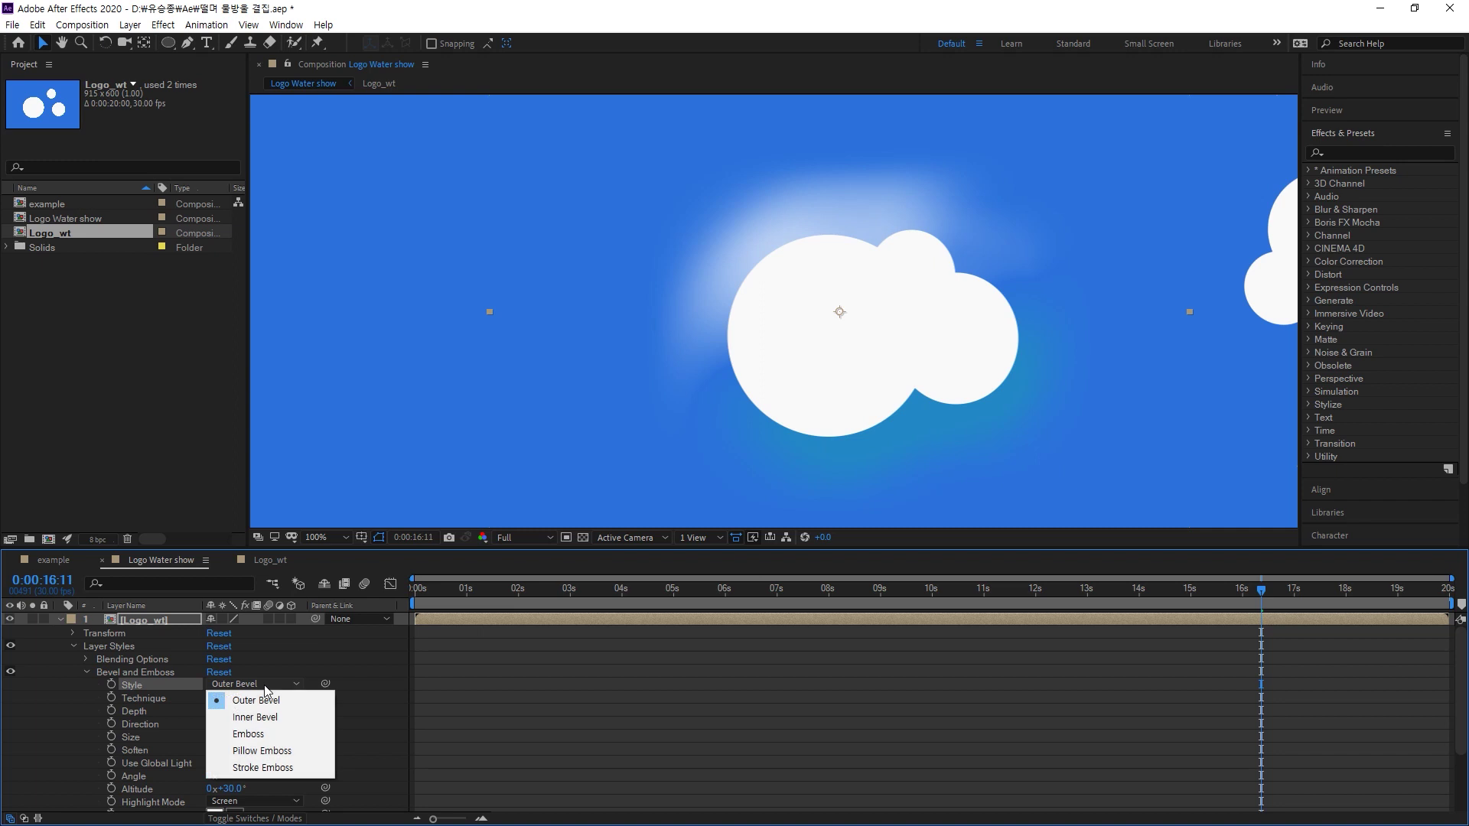
click(265, 733)
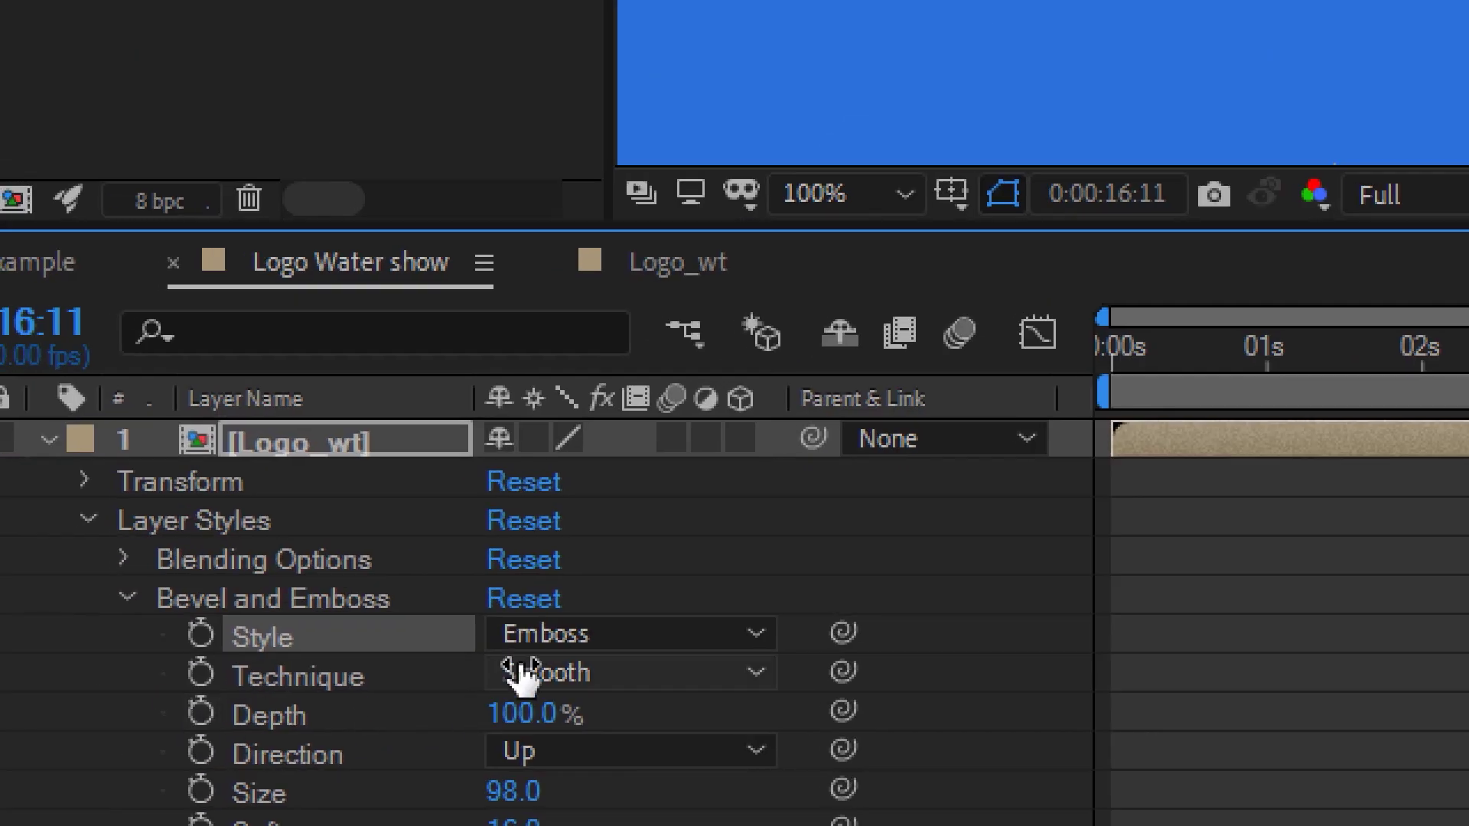
click(505, 643)
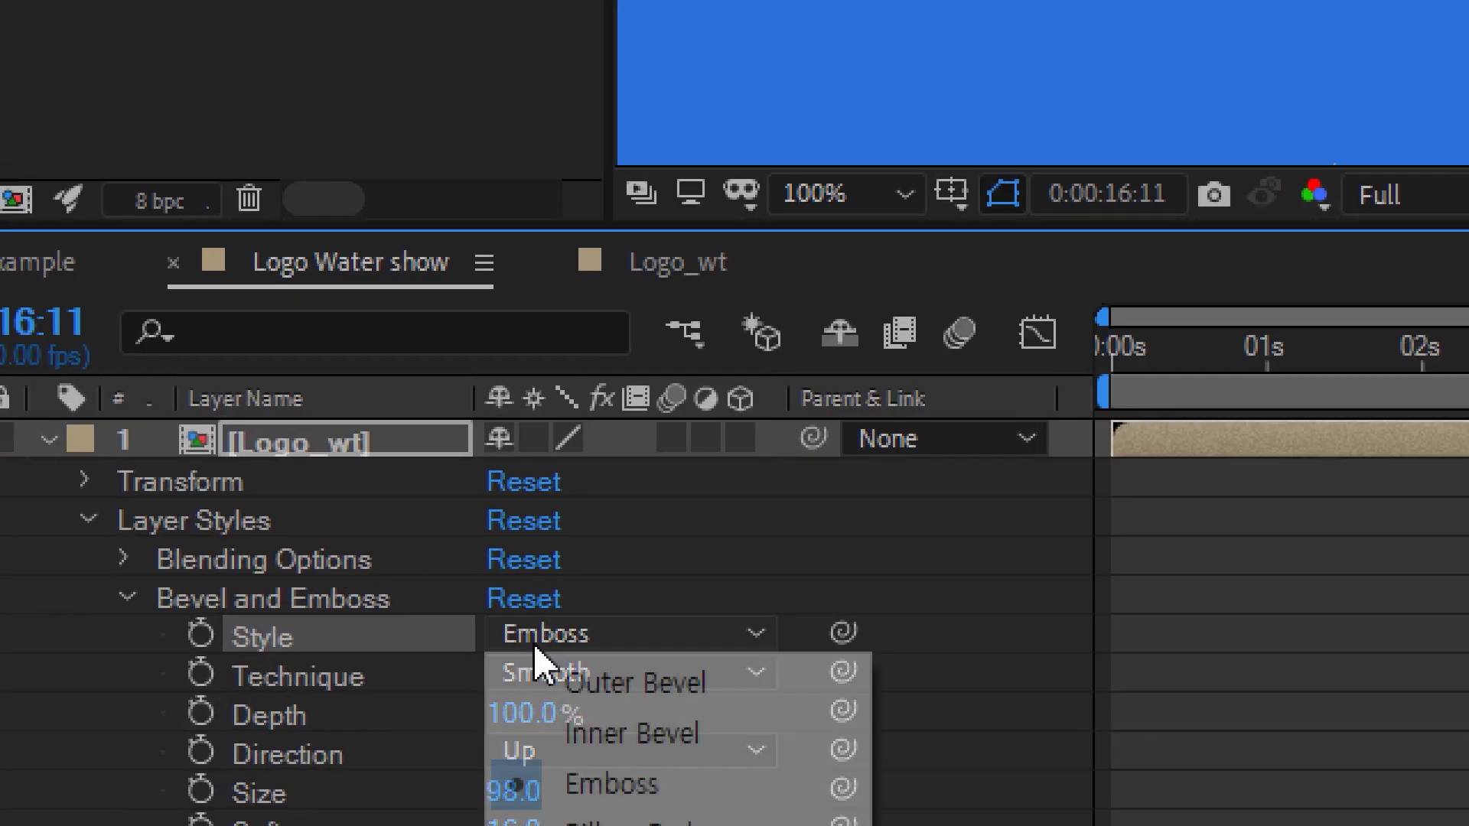
click(557, 736)
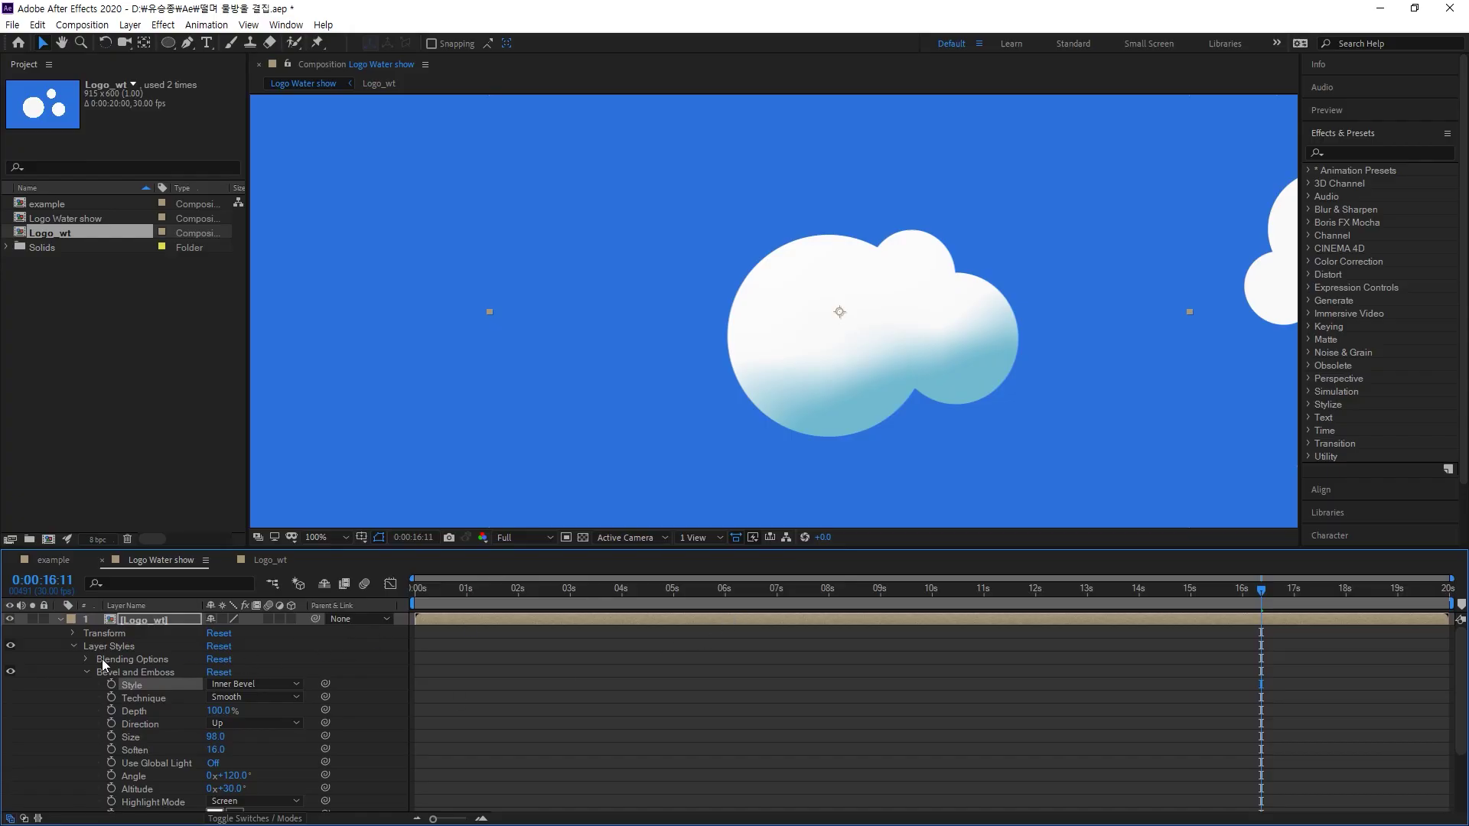
Add a Drop Shadow layer style to the beveled droplet layer and set its opacity to 31%
right_click(884, 362)
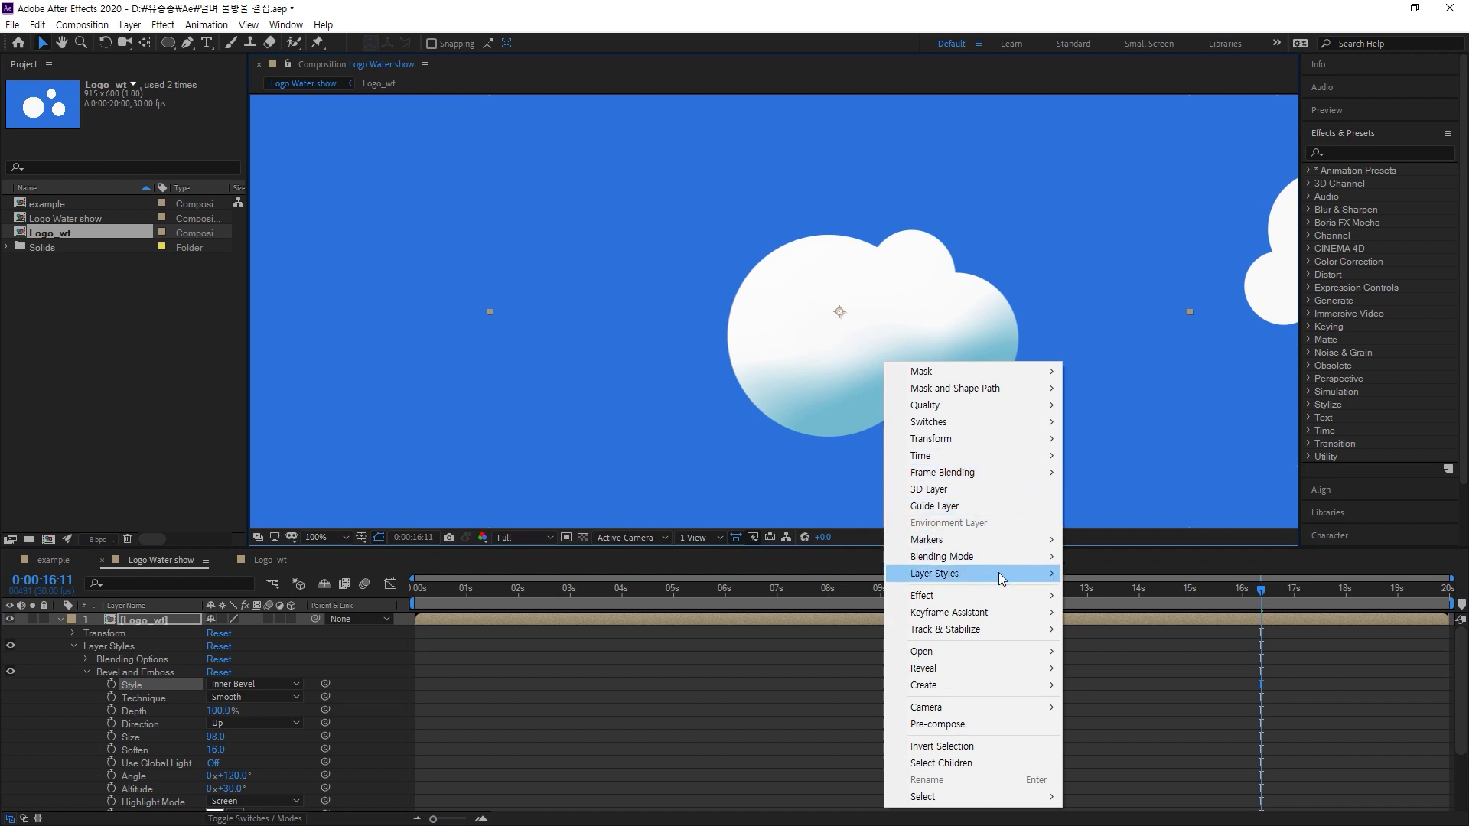
mouse_move(1060, 577)
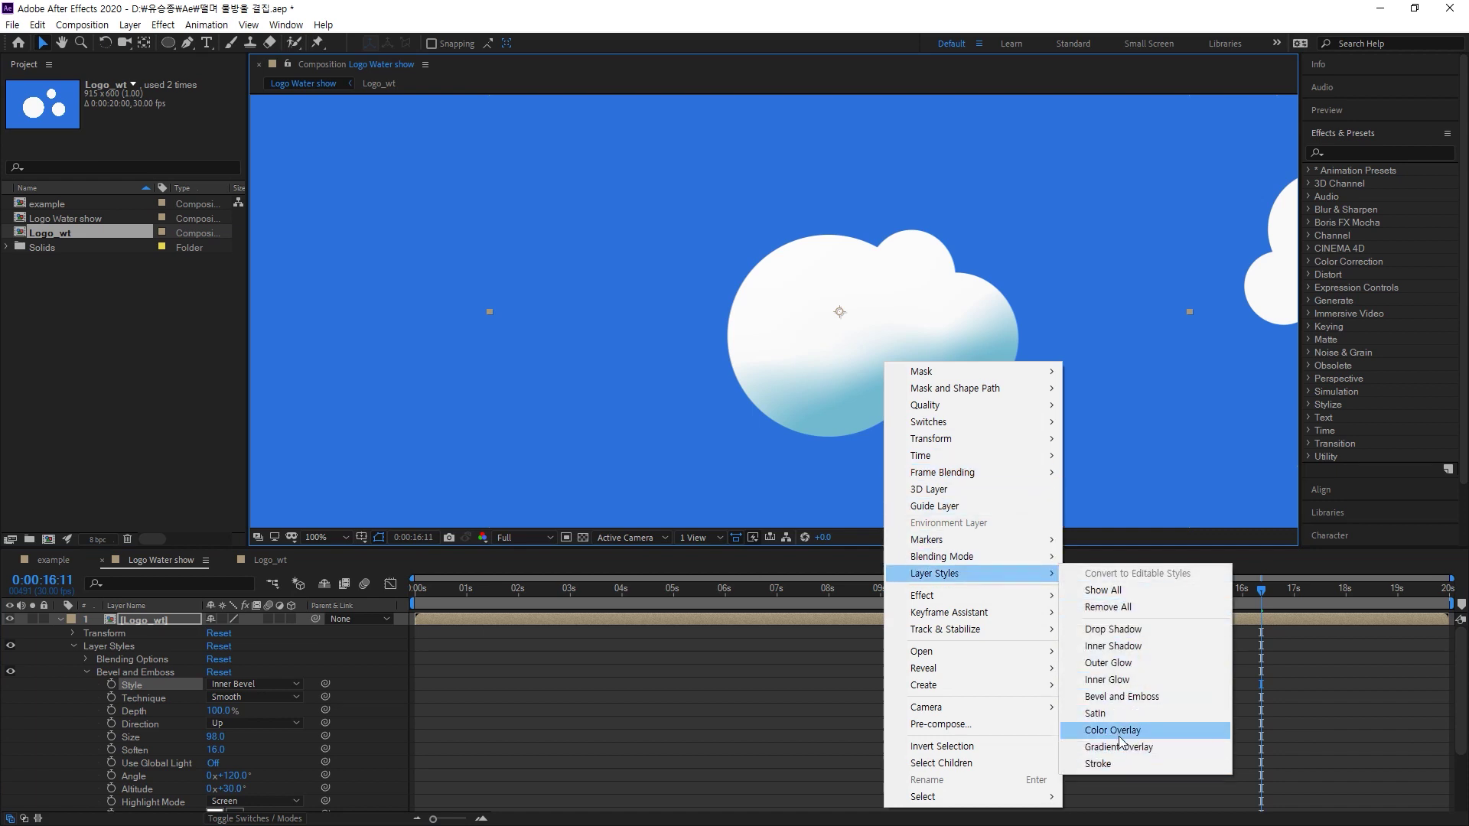
click(1124, 631)
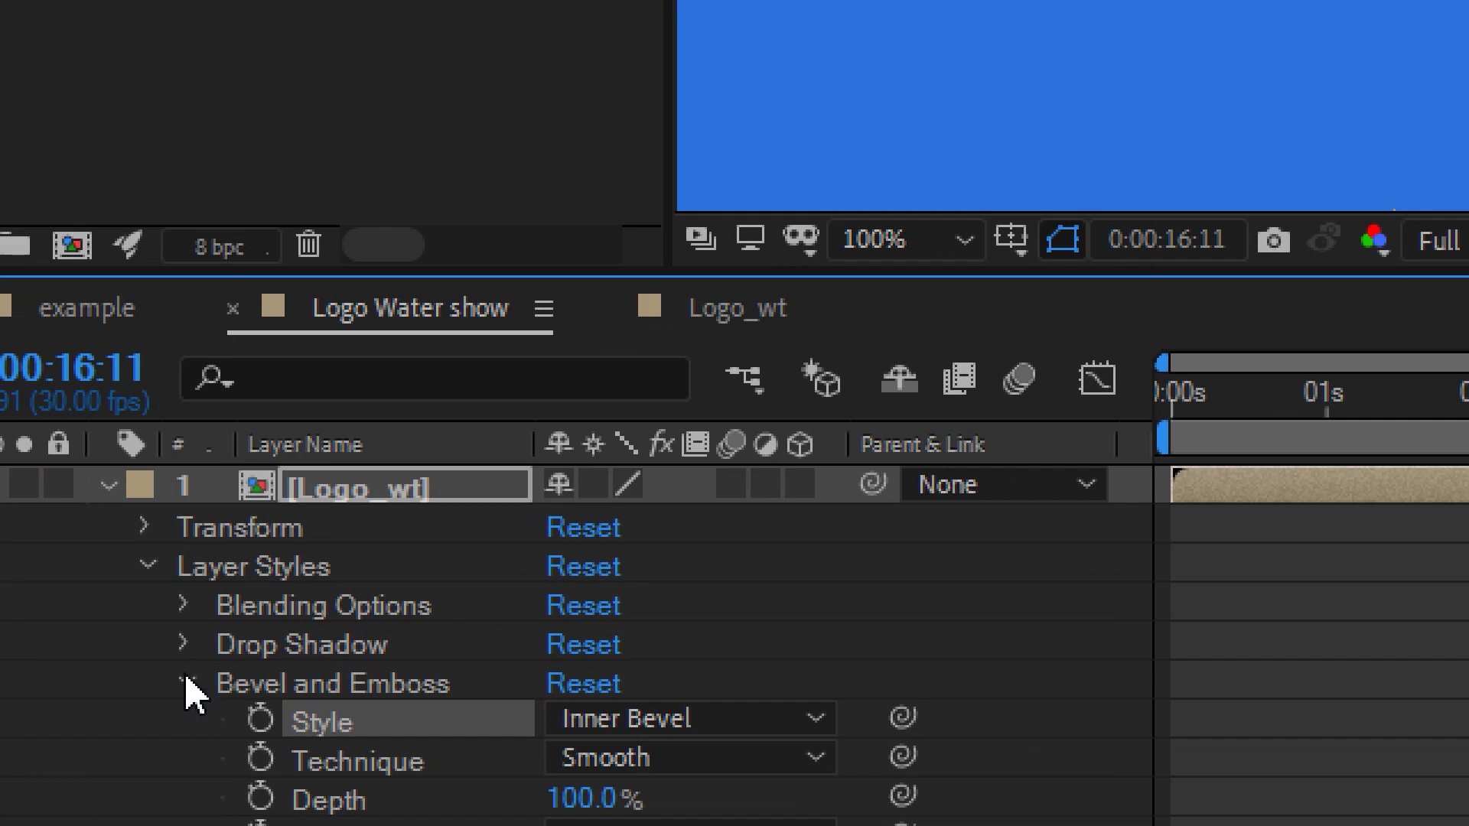
click(86, 685)
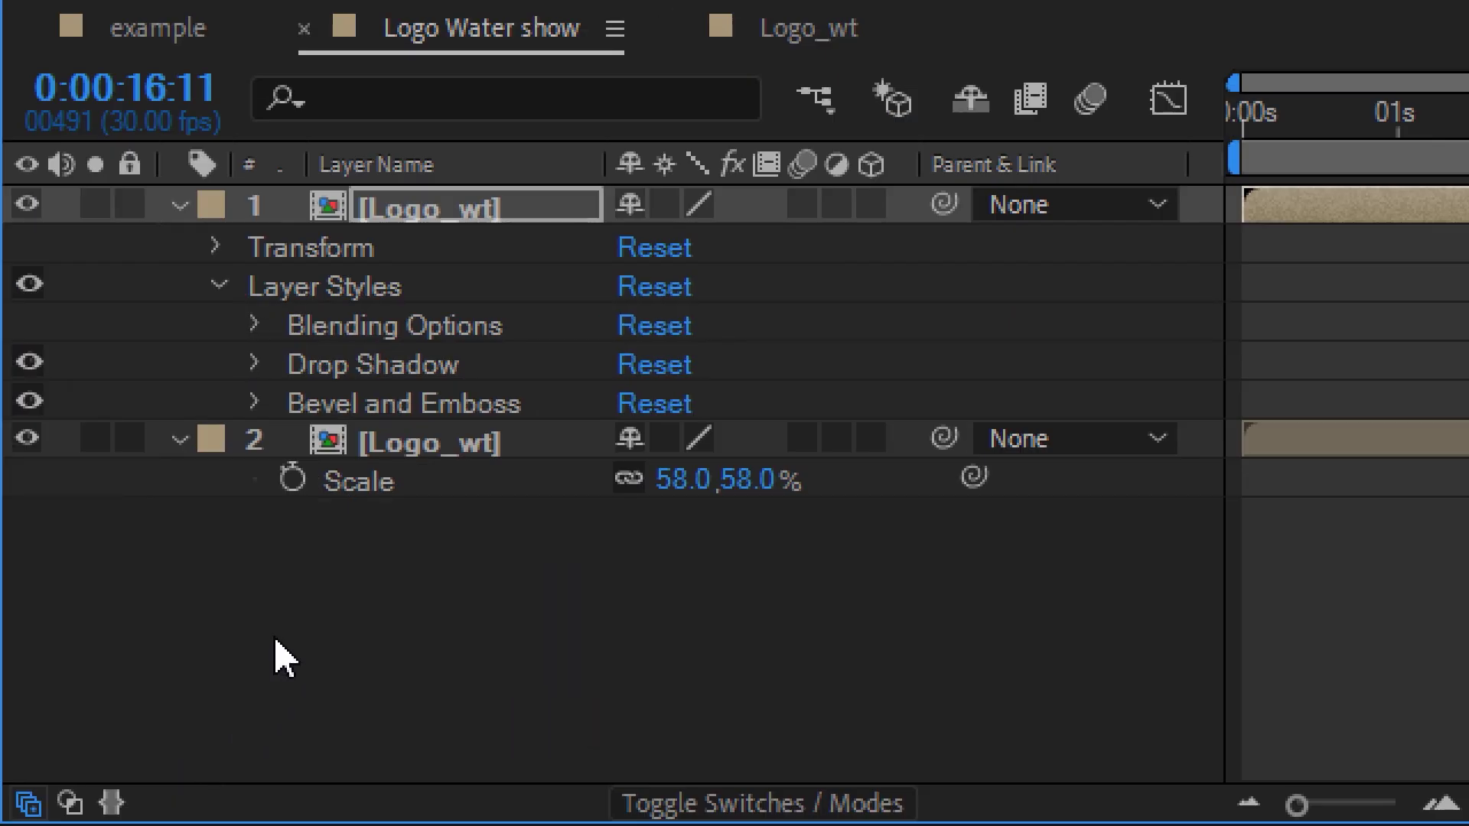
click(258, 366)
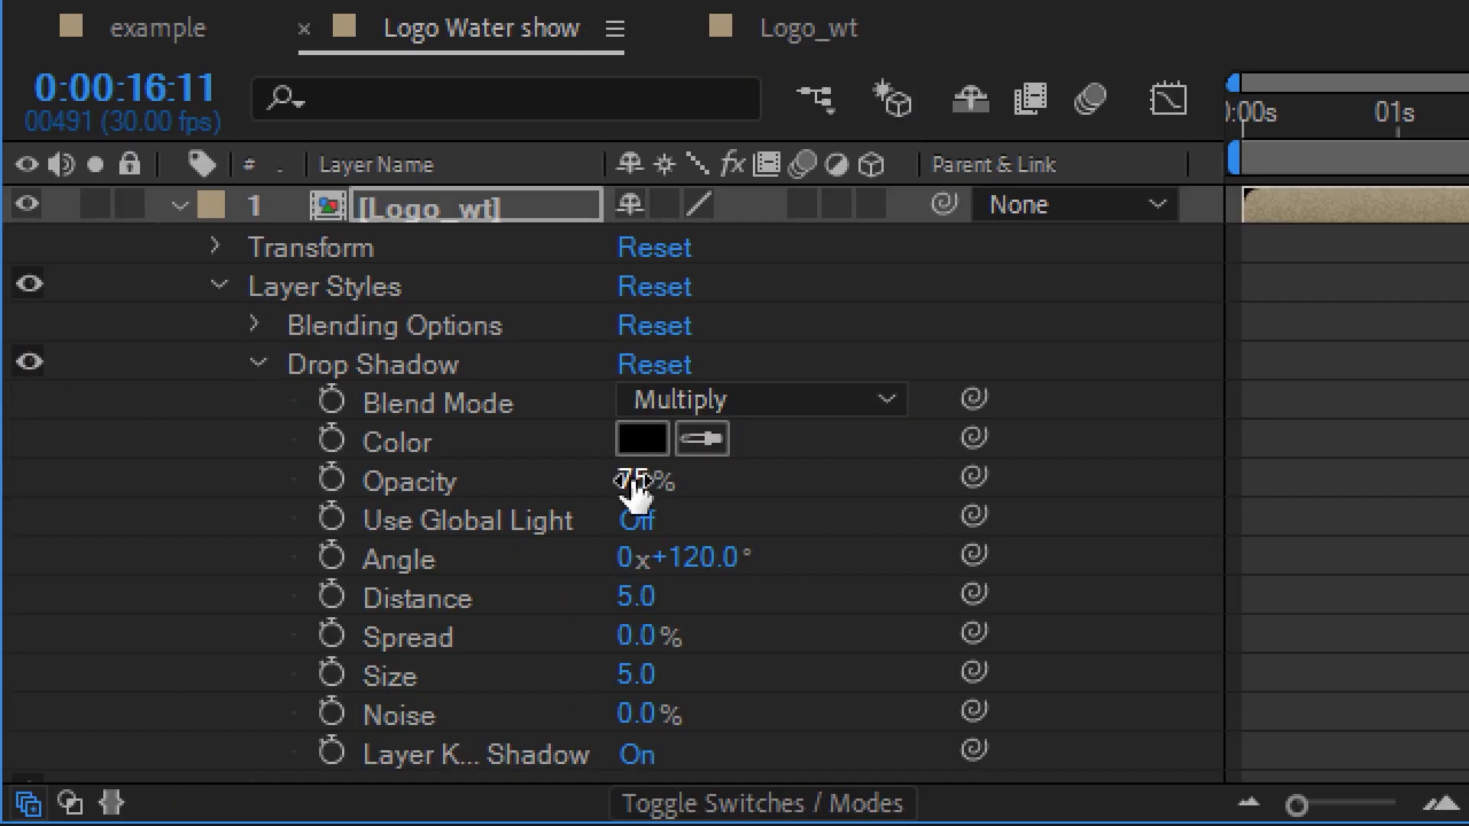
drag(634, 490, 584, 487)
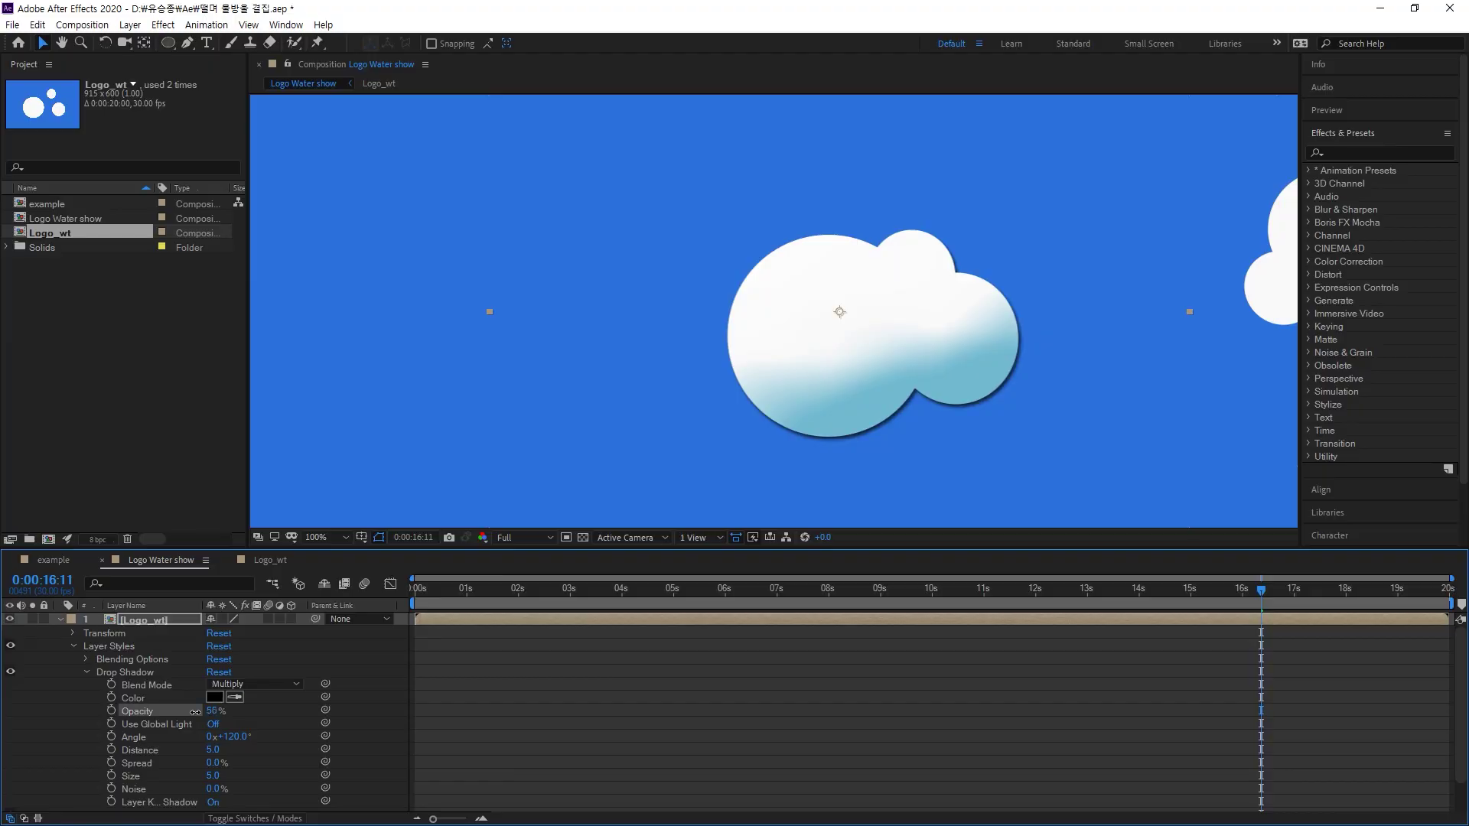
drag(196, 712, 179, 713)
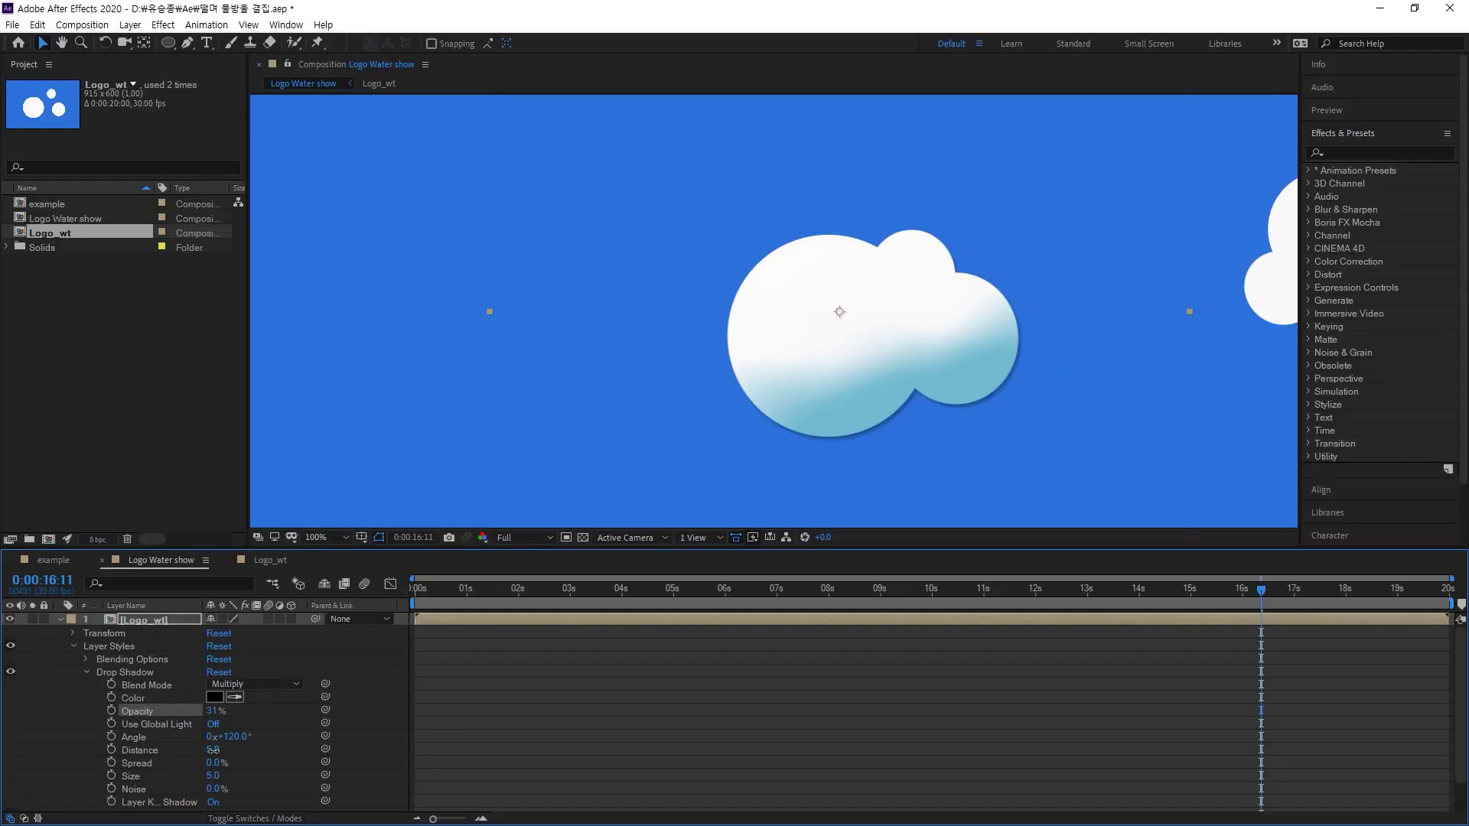
Set the drop shadow's distance to 15 and its size to 38
drag(215, 751, 222, 751)
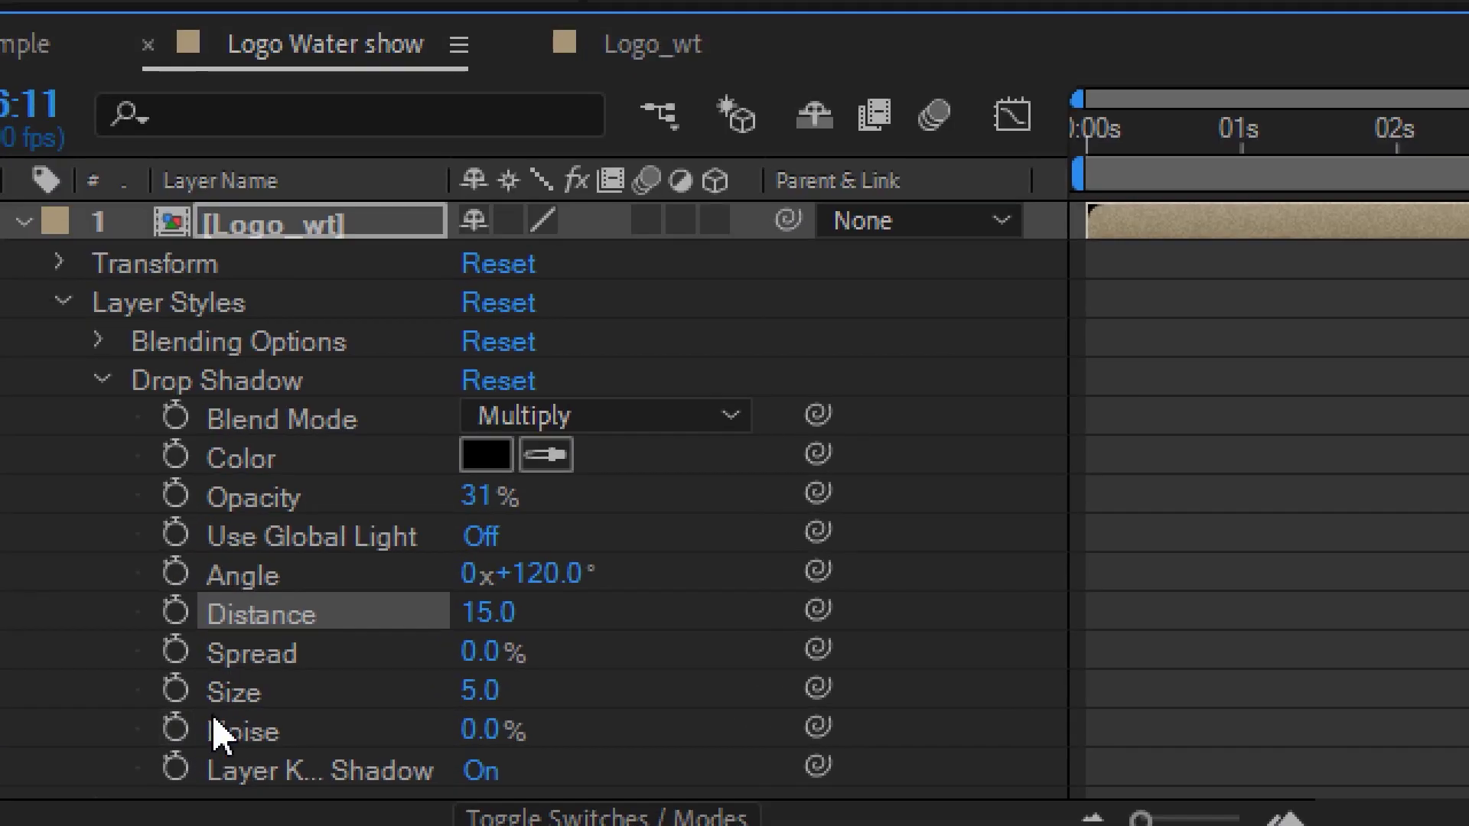
drag(479, 692, 502, 692)
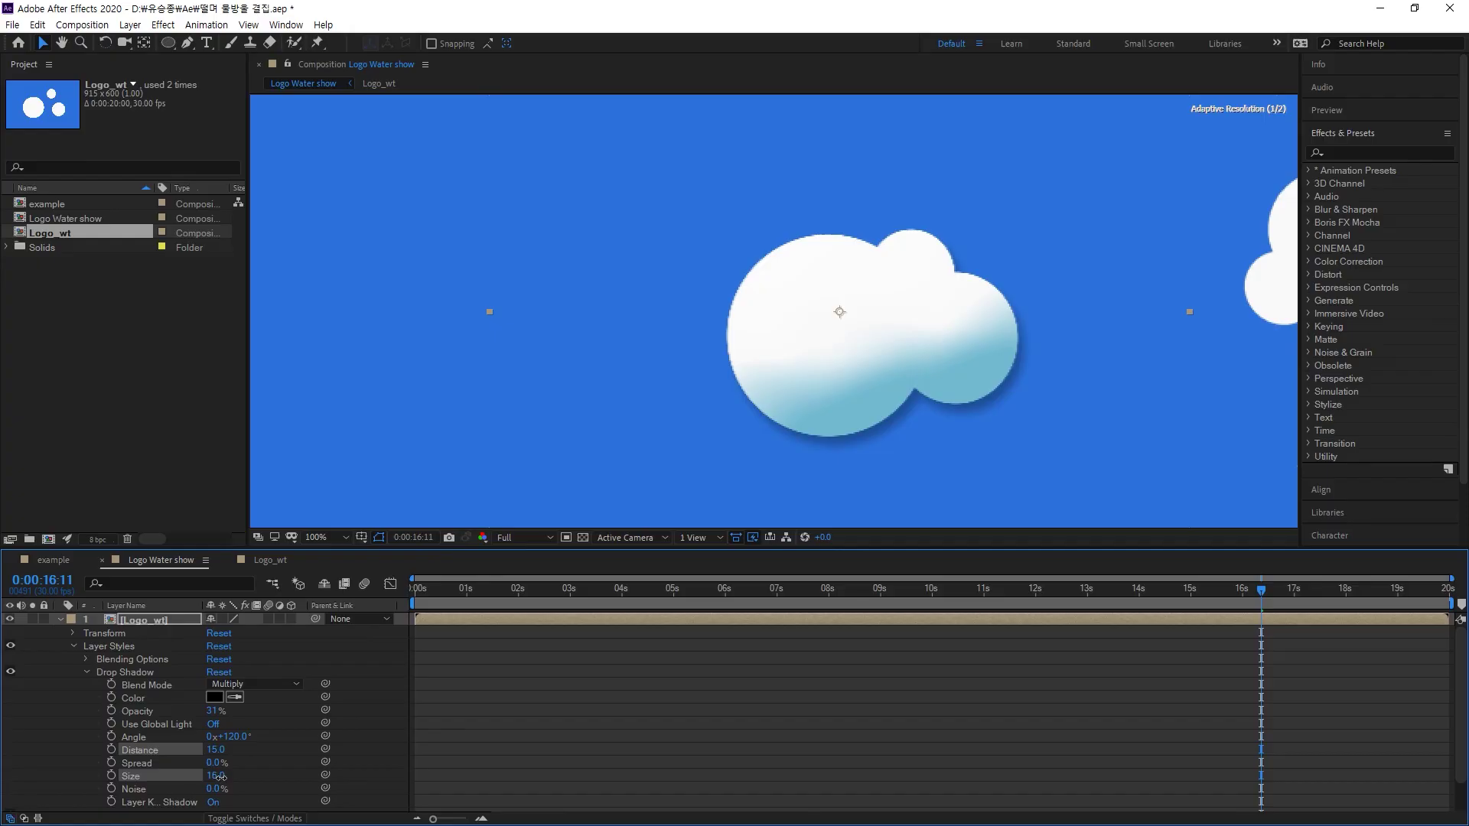
drag(220, 752, 240, 780)
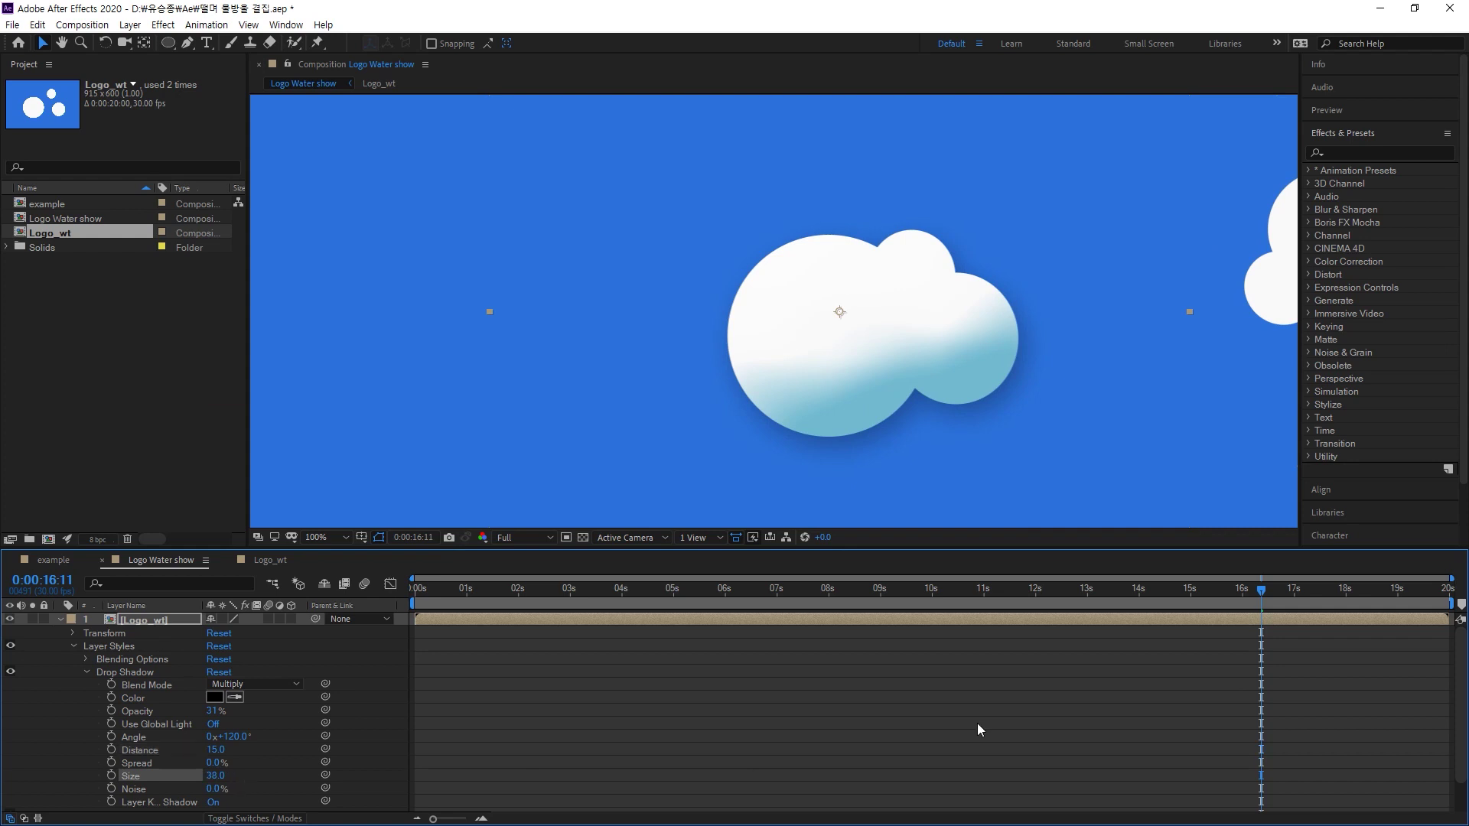
At 0:00:06:17, reposition both droplet layers around the middle of the composition
drag(1255, 588, 756, 600)
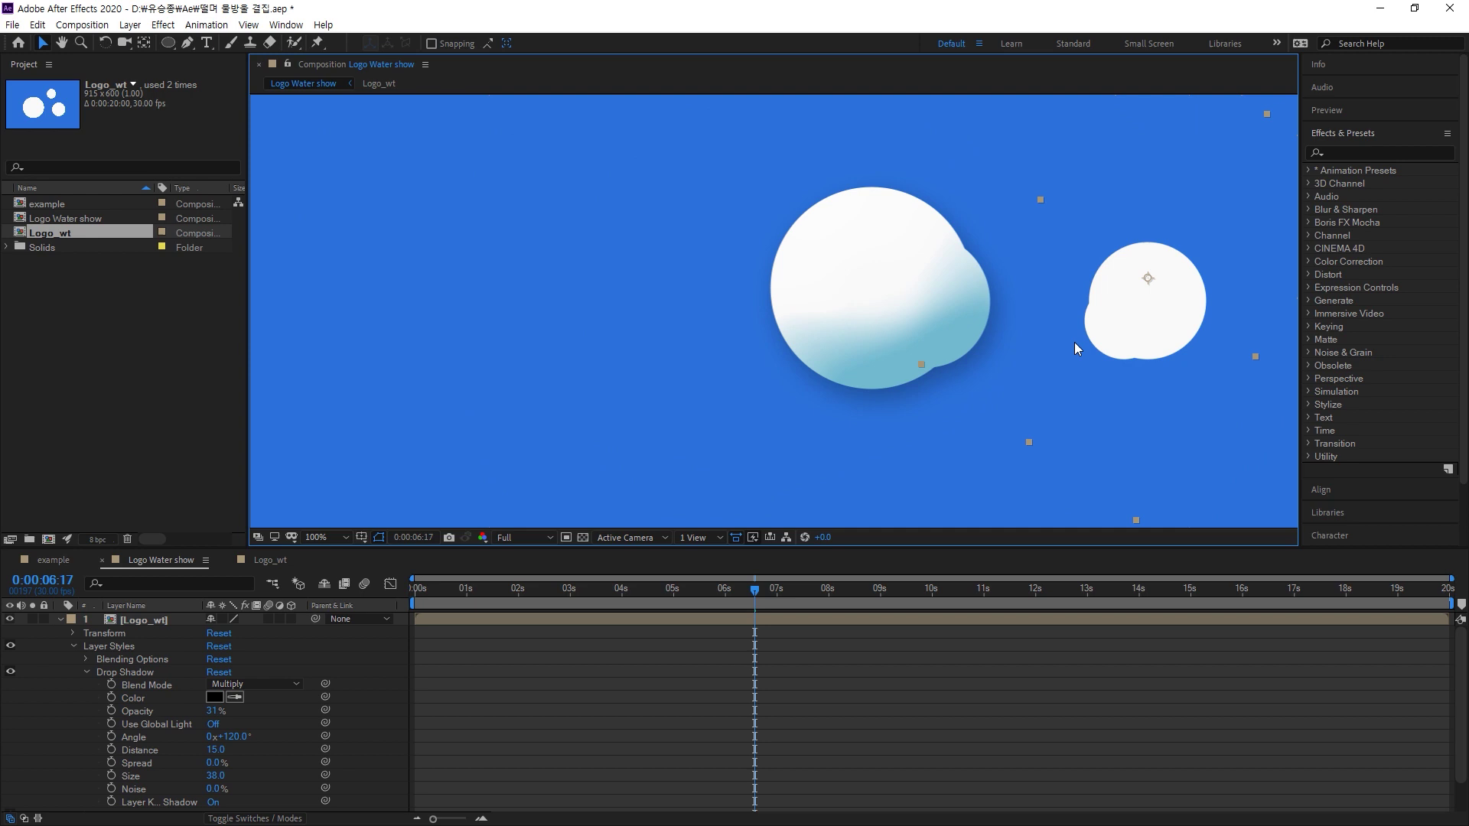
drag(830, 322, 627, 323)
drag(1147, 310, 905, 302)
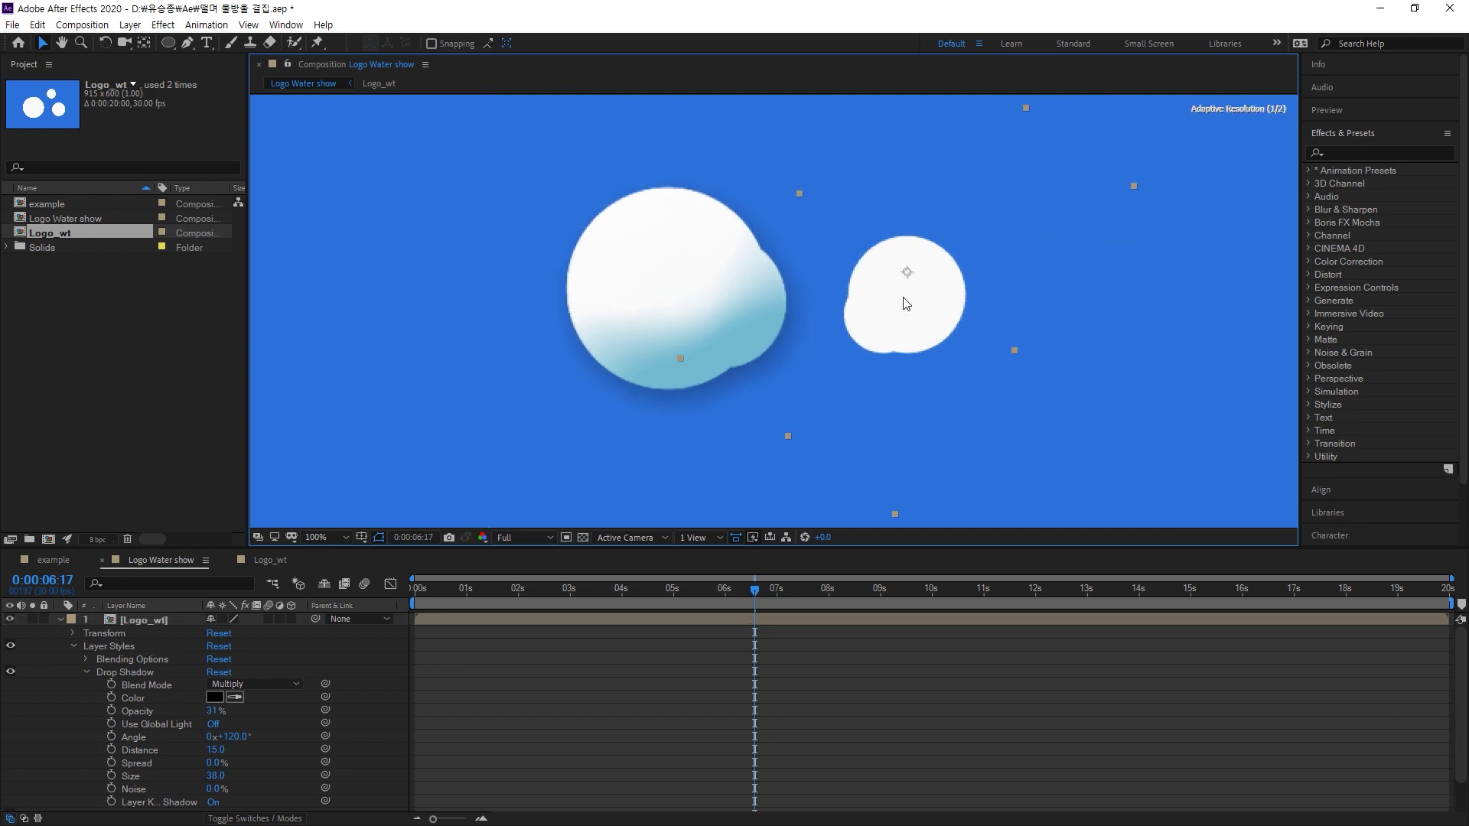
key(shift+slash)
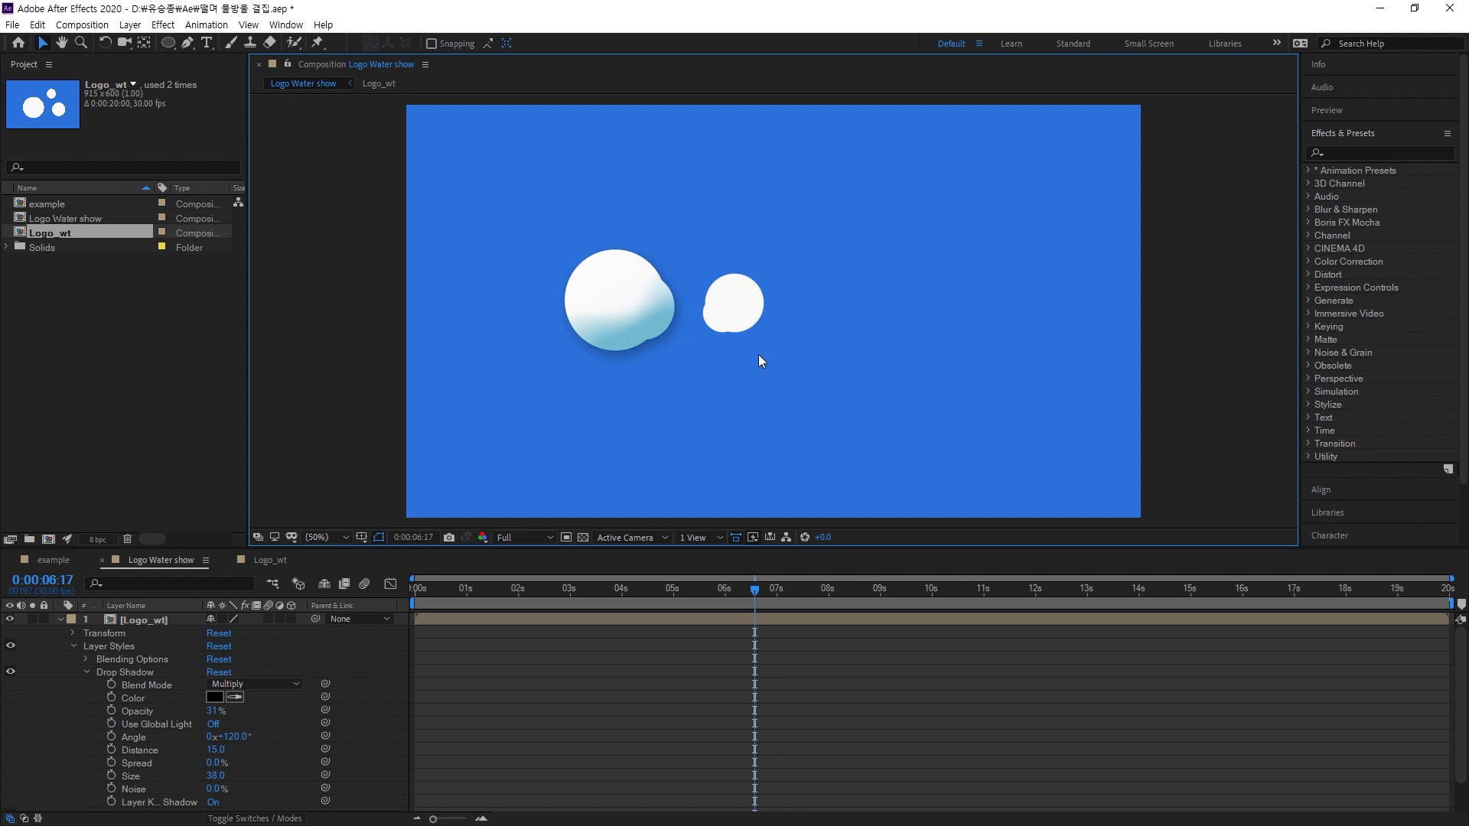
click(663, 314)
drag(662, 313, 767, 326)
click(984, 380)
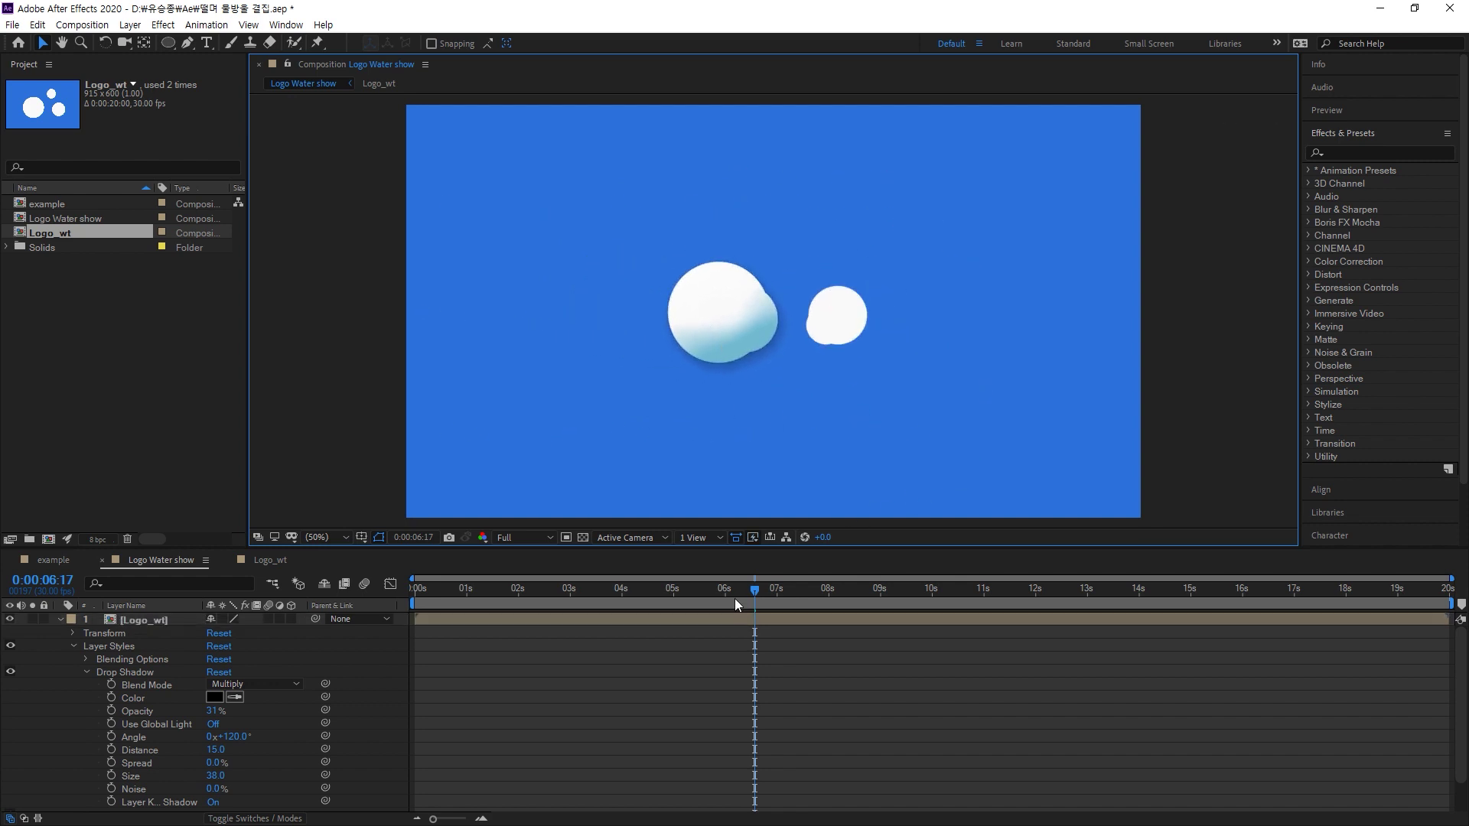
At 0:00:04:08, move the shaded droplet layer left, clear of the plain white droplets, and collapse its properties
drag(753, 587, 301, 591)
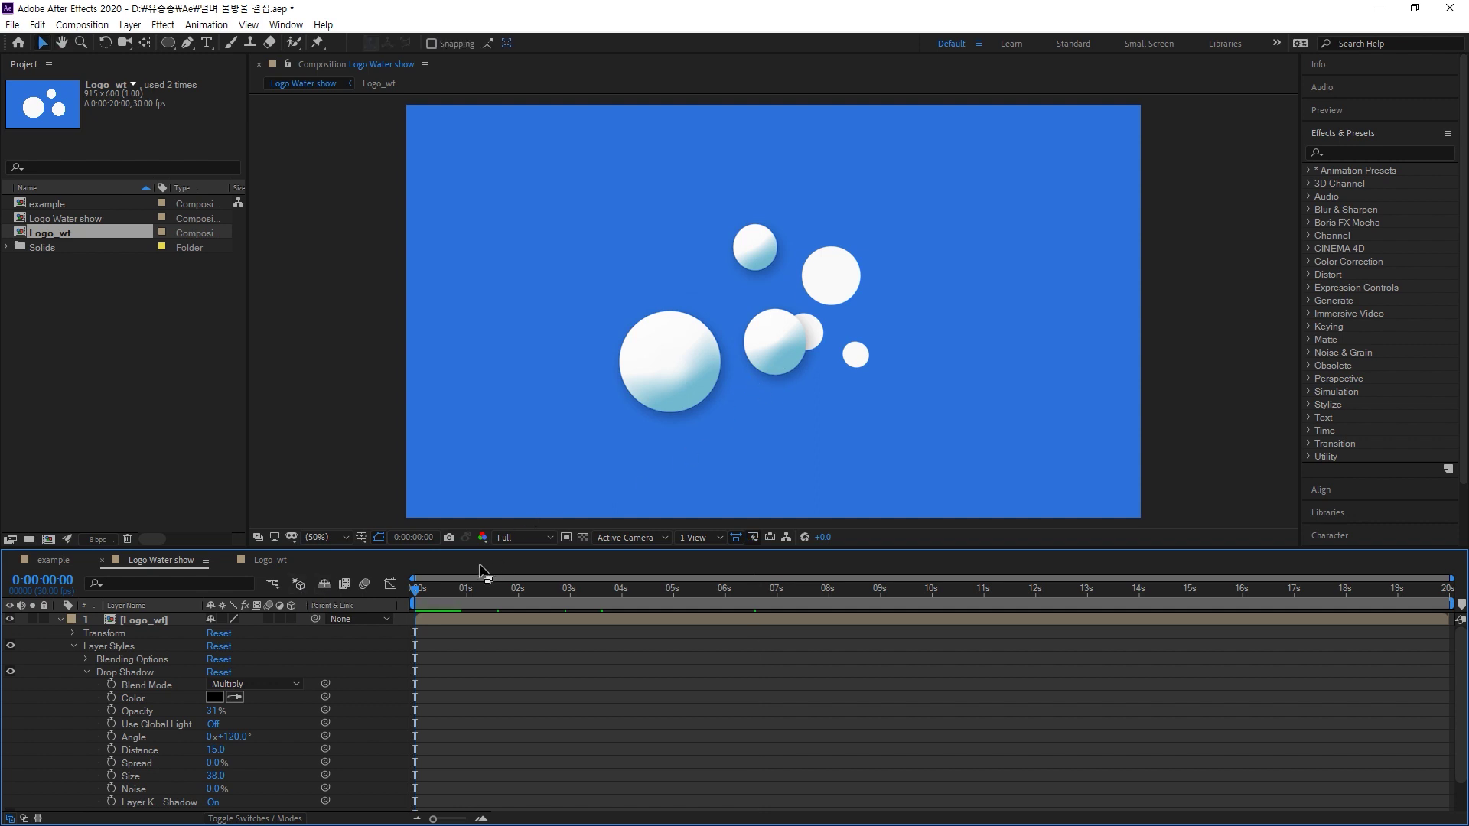
drag(417, 595, 634, 582)
scroll(848, 356, up, 2)
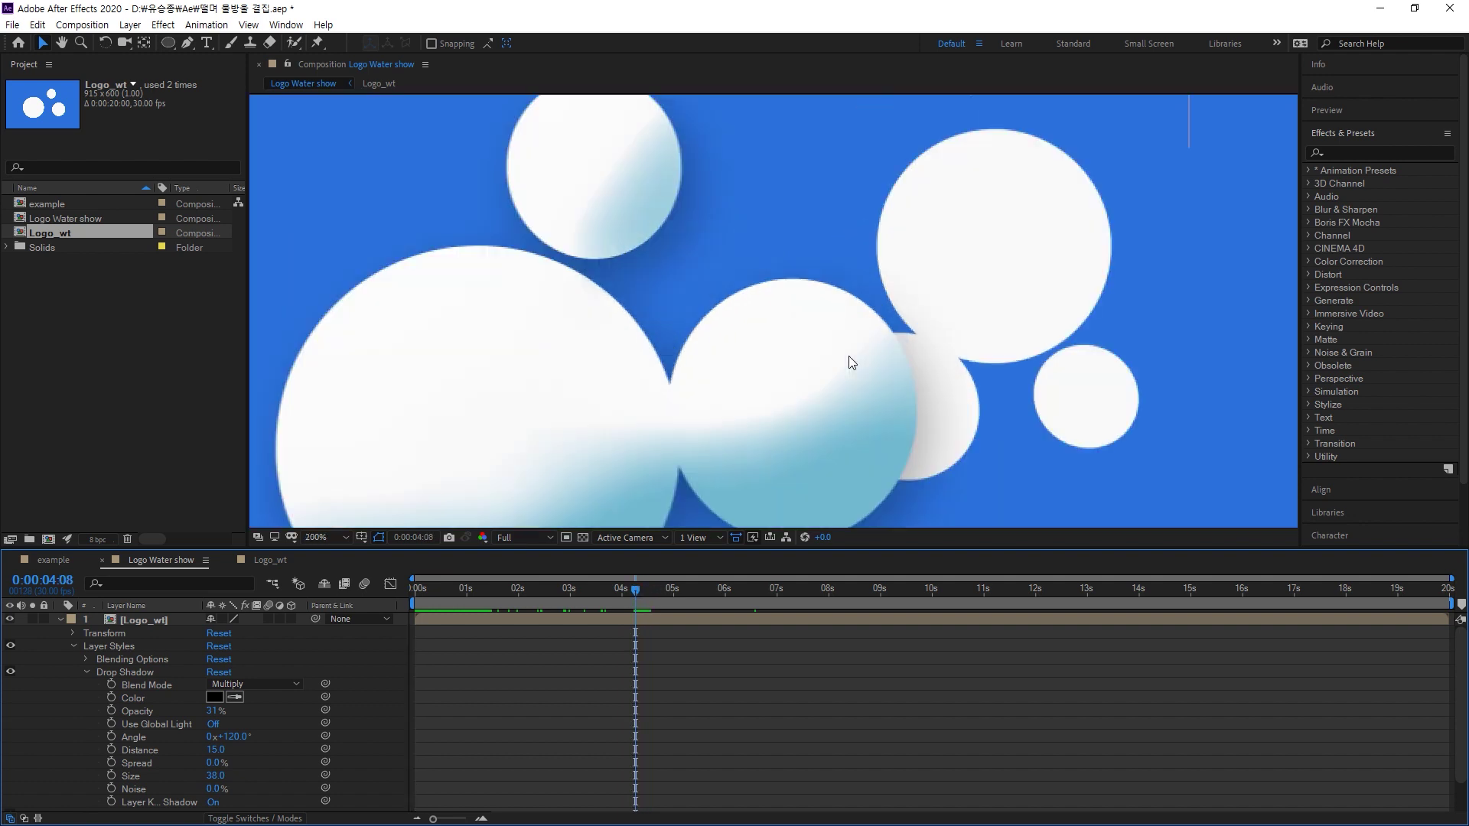
drag(988, 294, 696, 382)
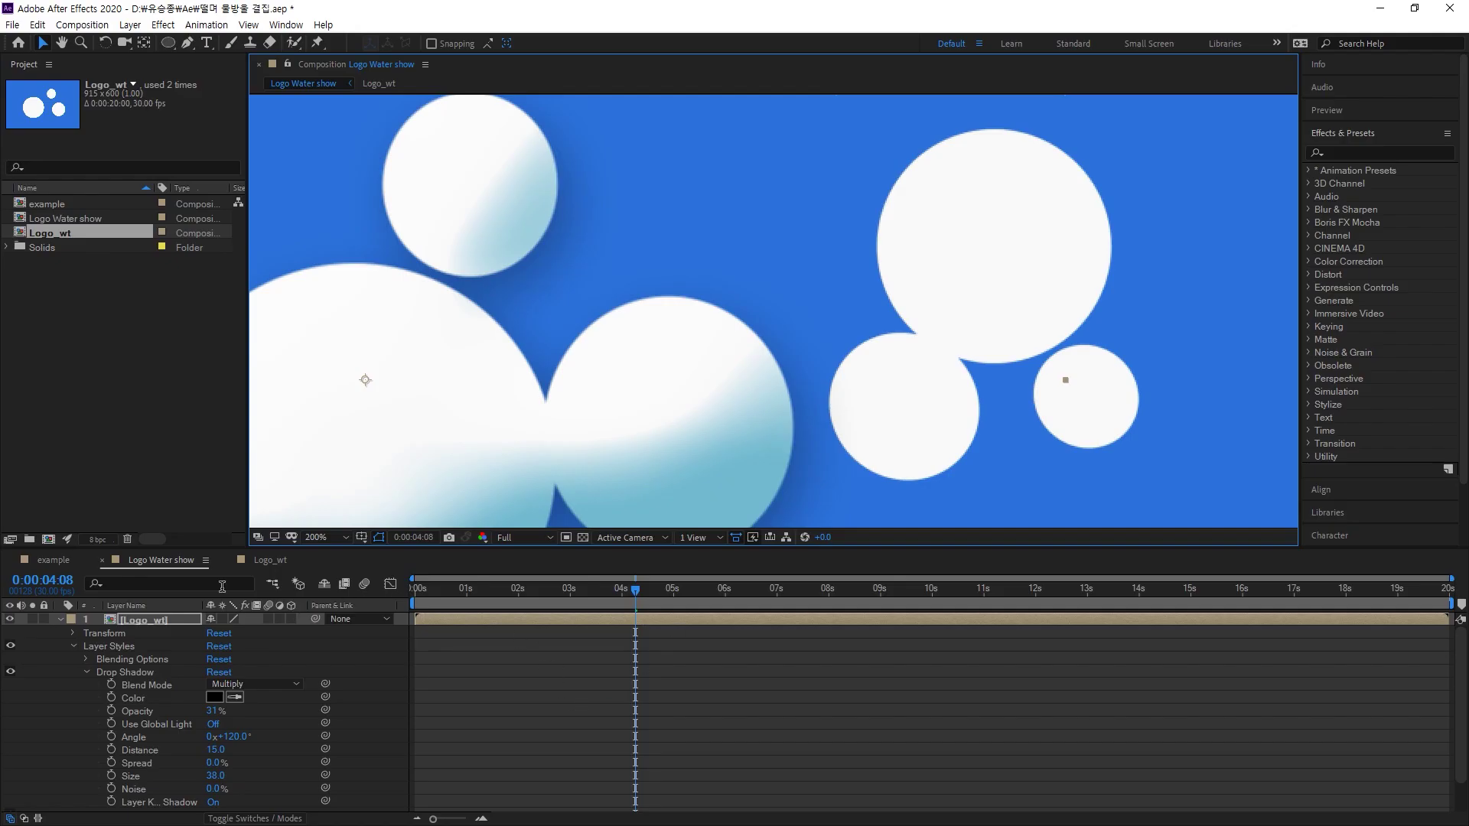
click(63, 622)
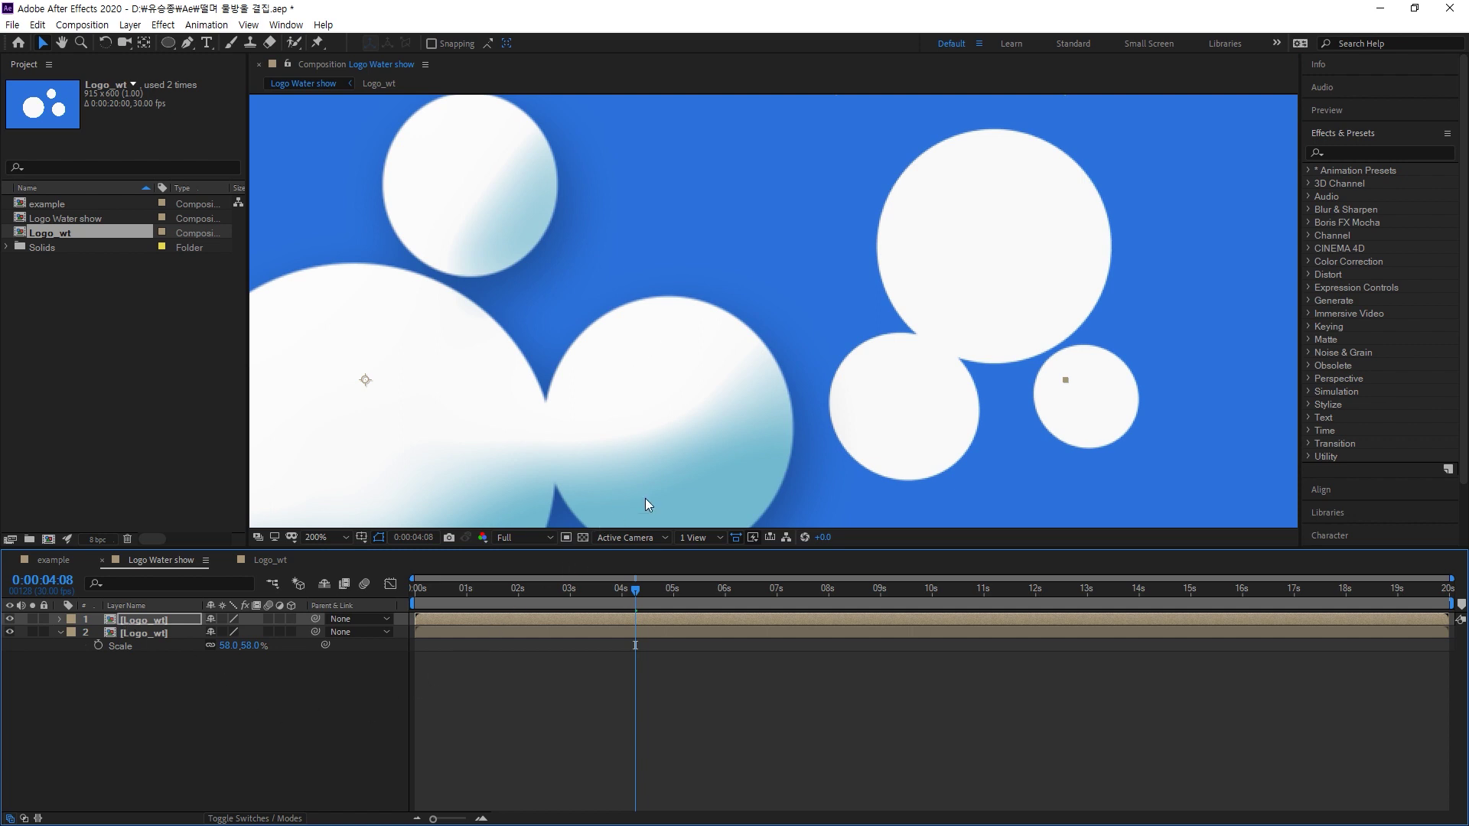
Make Adjustment Layer 2 visible in the Logo_wt composition and preview the merging droplets at 0:00:04:17
key(shift+slash)
drag(635, 596, 868, 574)
click(108, 293)
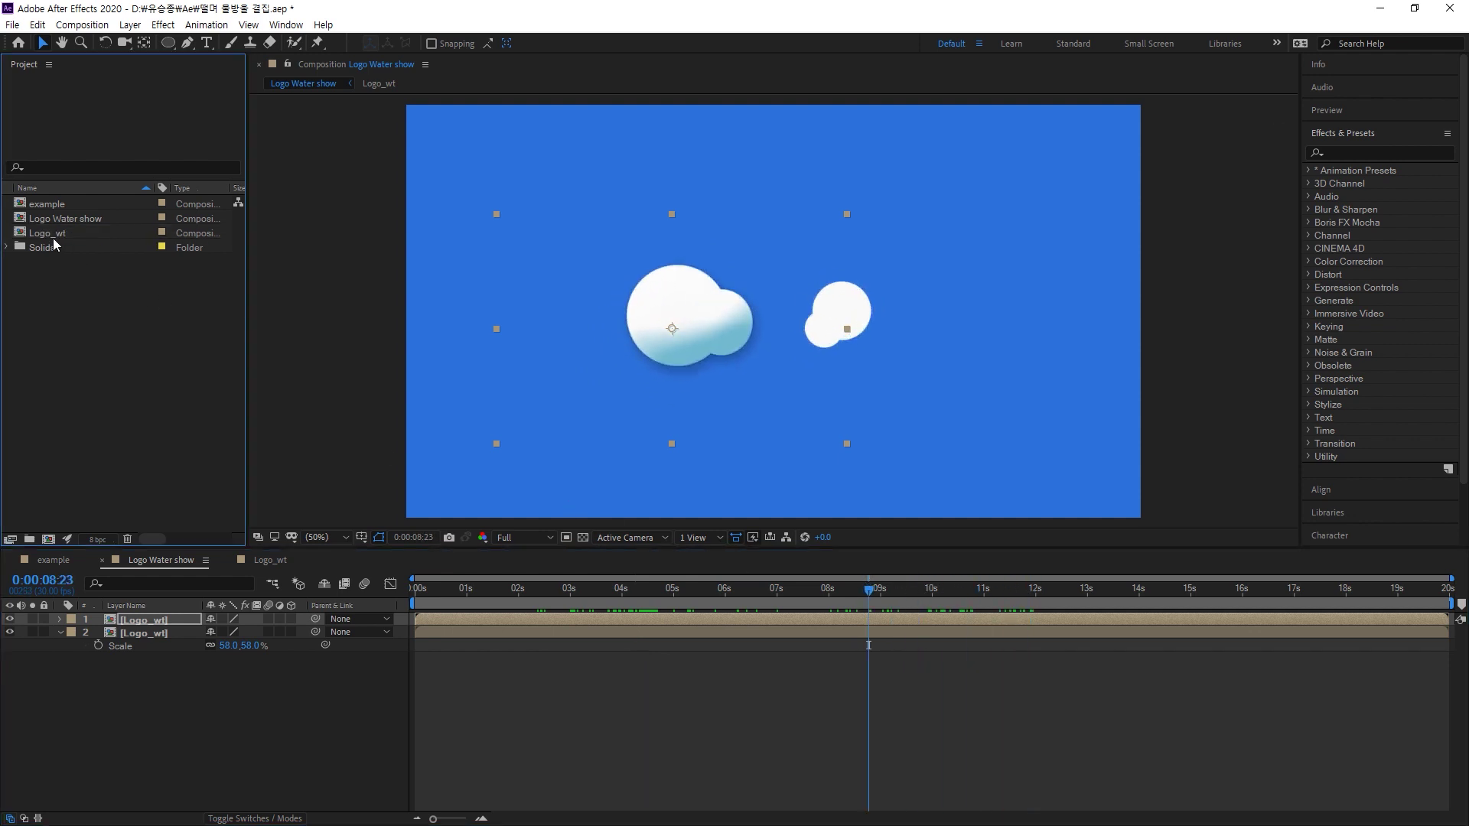
double_click(24, 234)
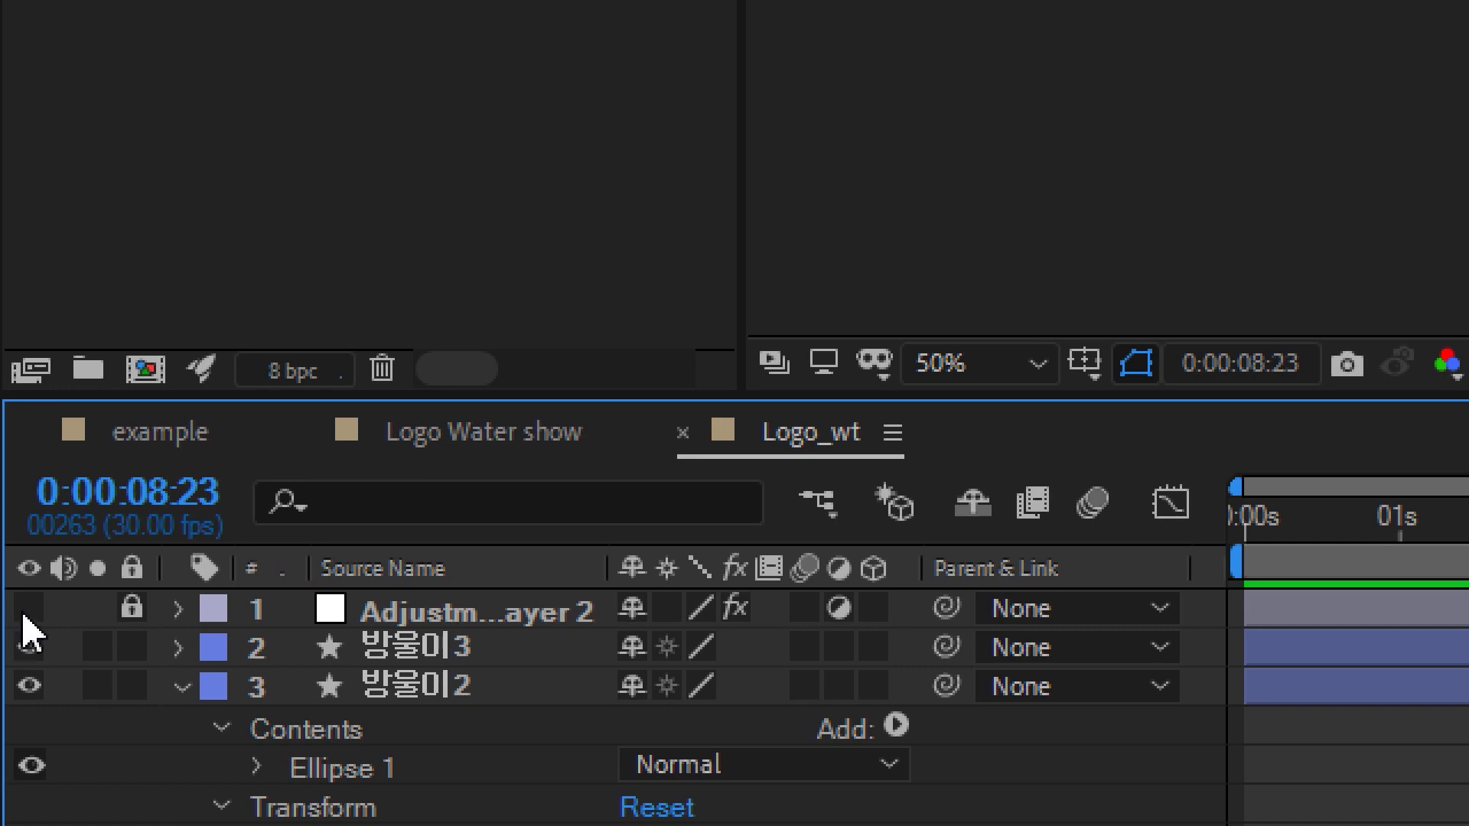
click(29, 613)
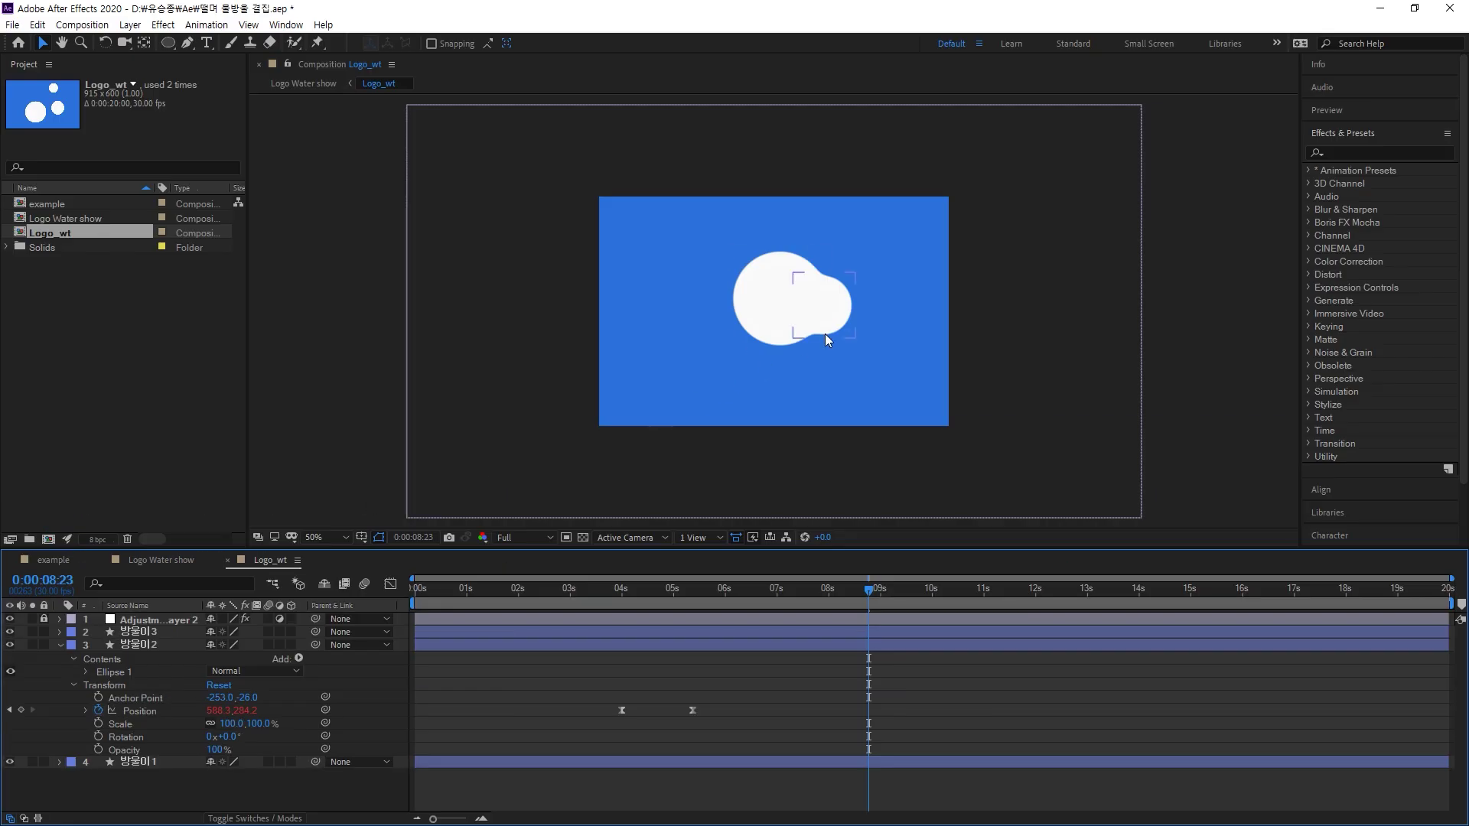
drag(860, 586, 651, 608)
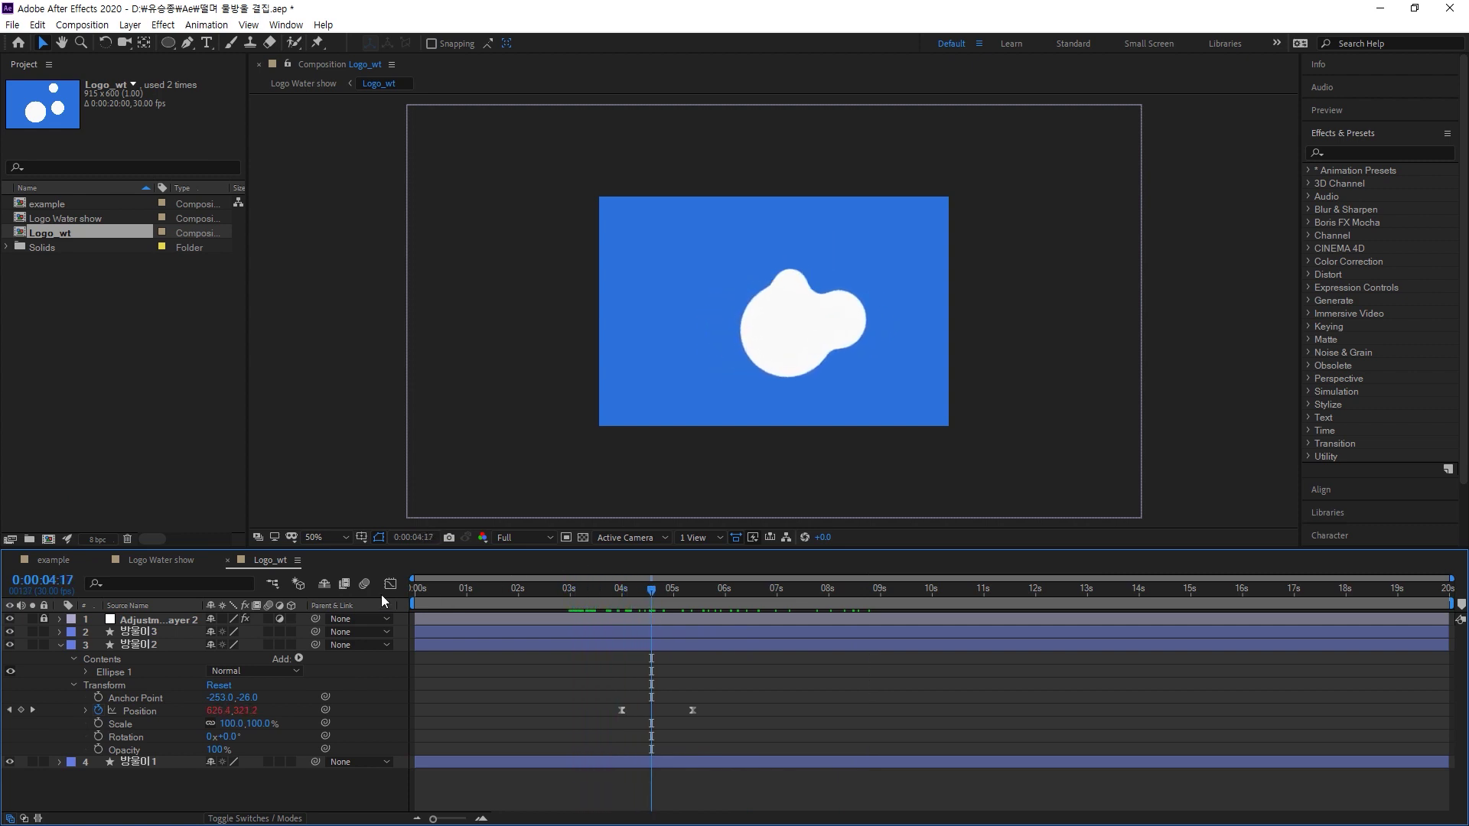
Inspect the merging droplets in the Logo Water show composition at 100% and save the project
click(158, 561)
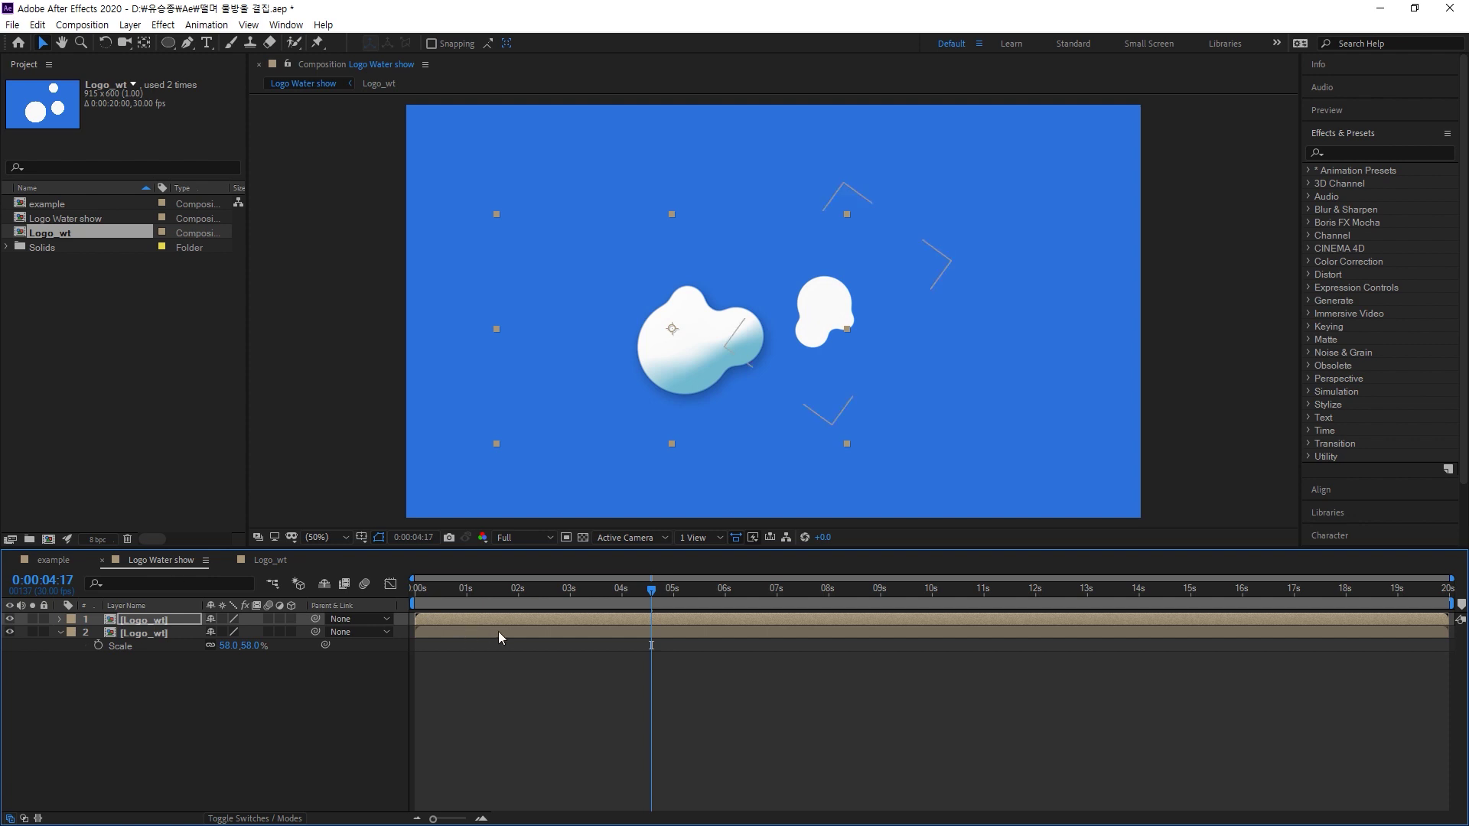
mouse_move(652, 588)
mouse_down()
mouse_move(609, 589)
mouse_move(651, 589)
mouse_up()
key(period)
key(period)
key(comma)
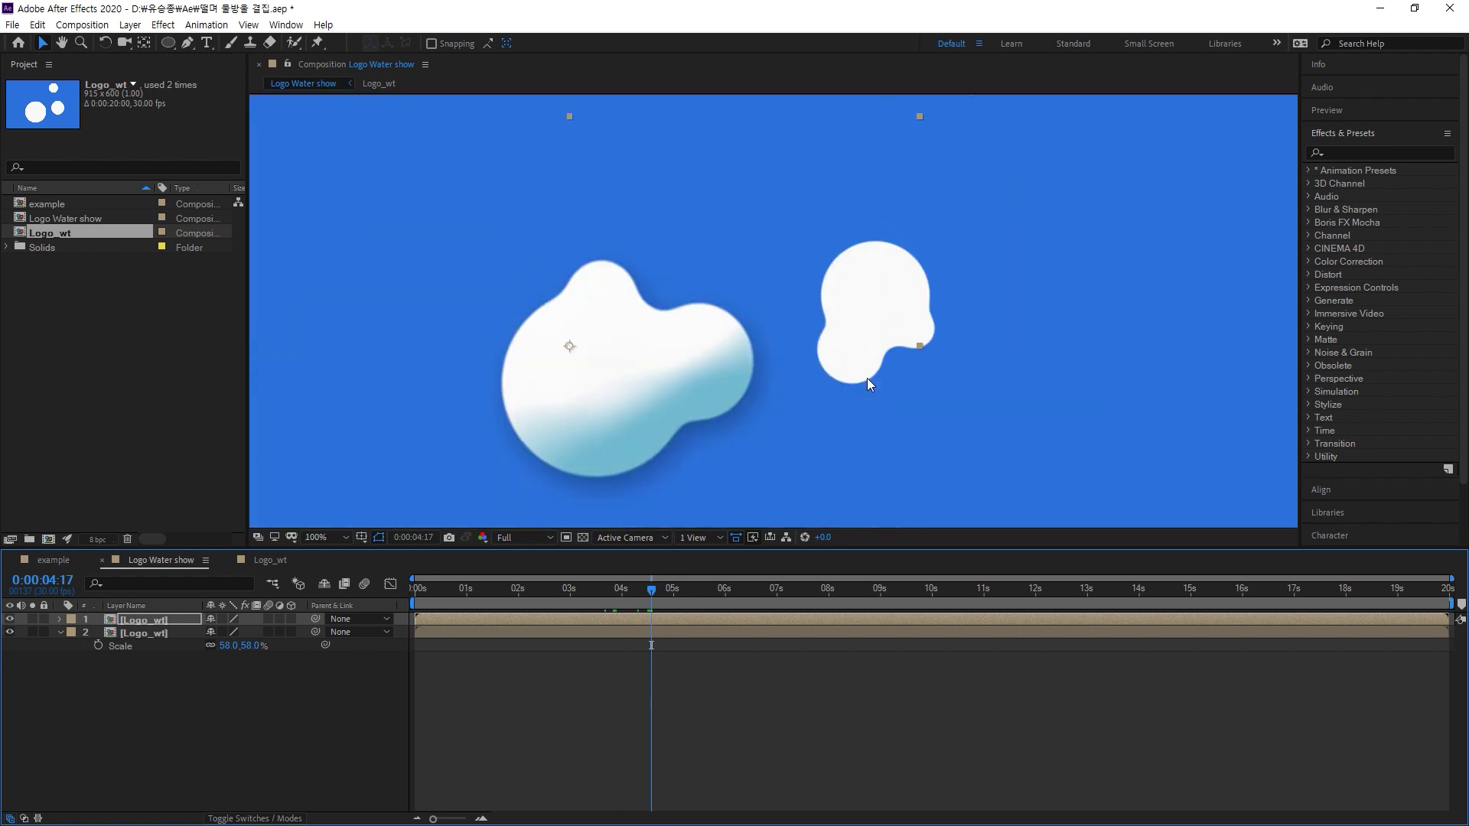
drag(711, 456, 761, 421)
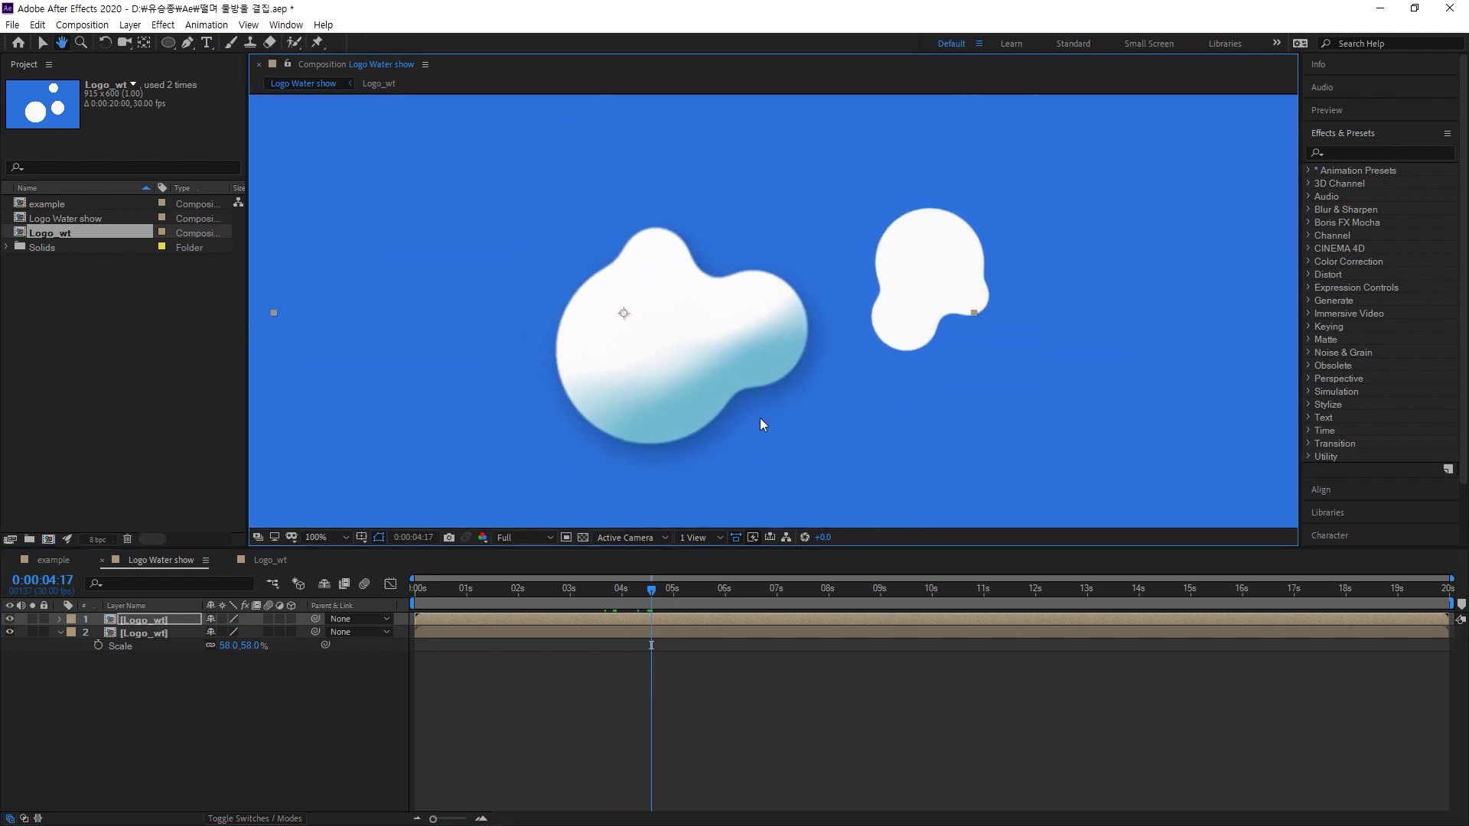
key(ctrl+s)
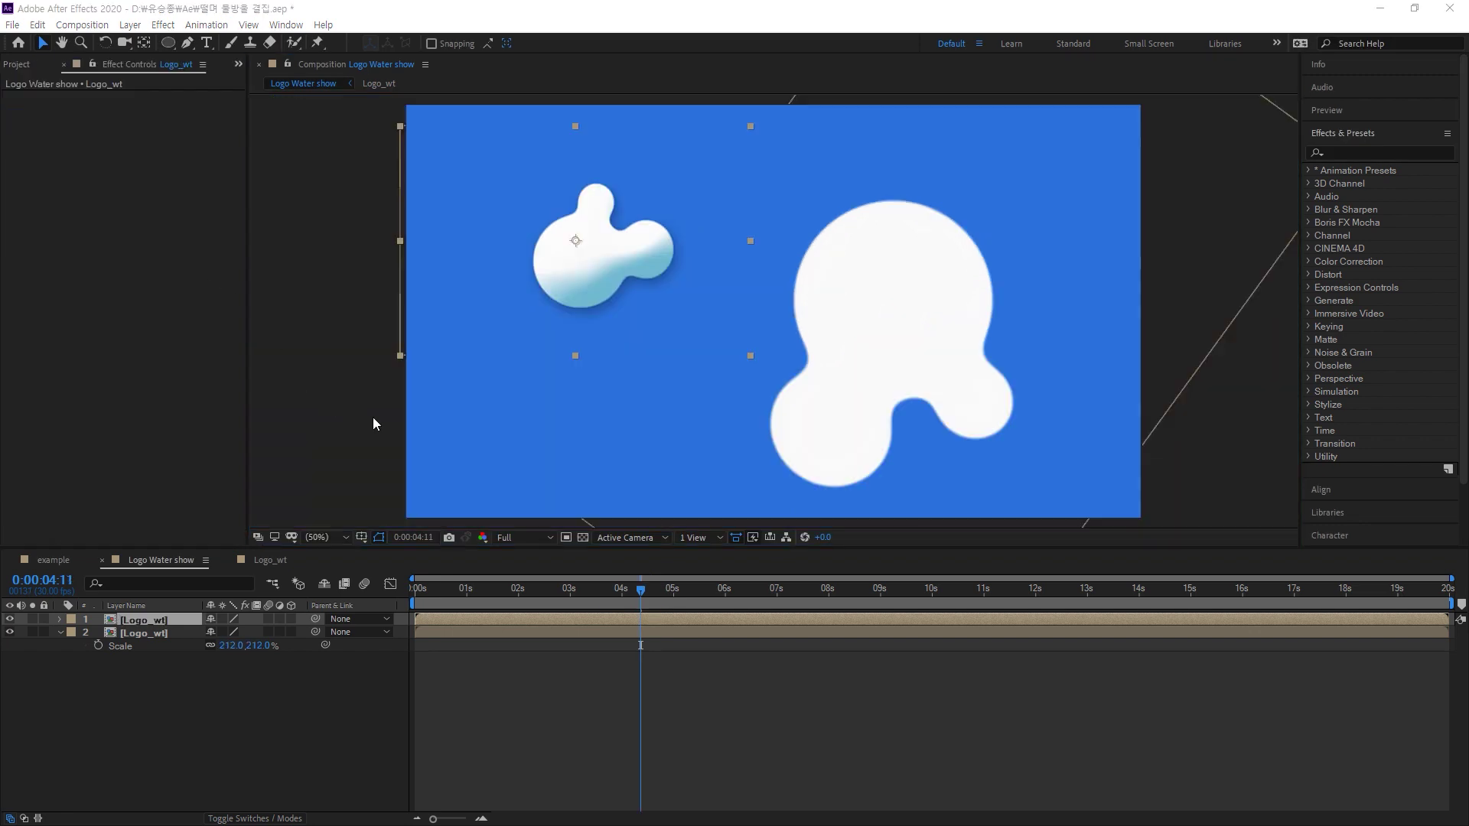
Move the shaded droplet layer slightly lower in the composition
click(474, 416)
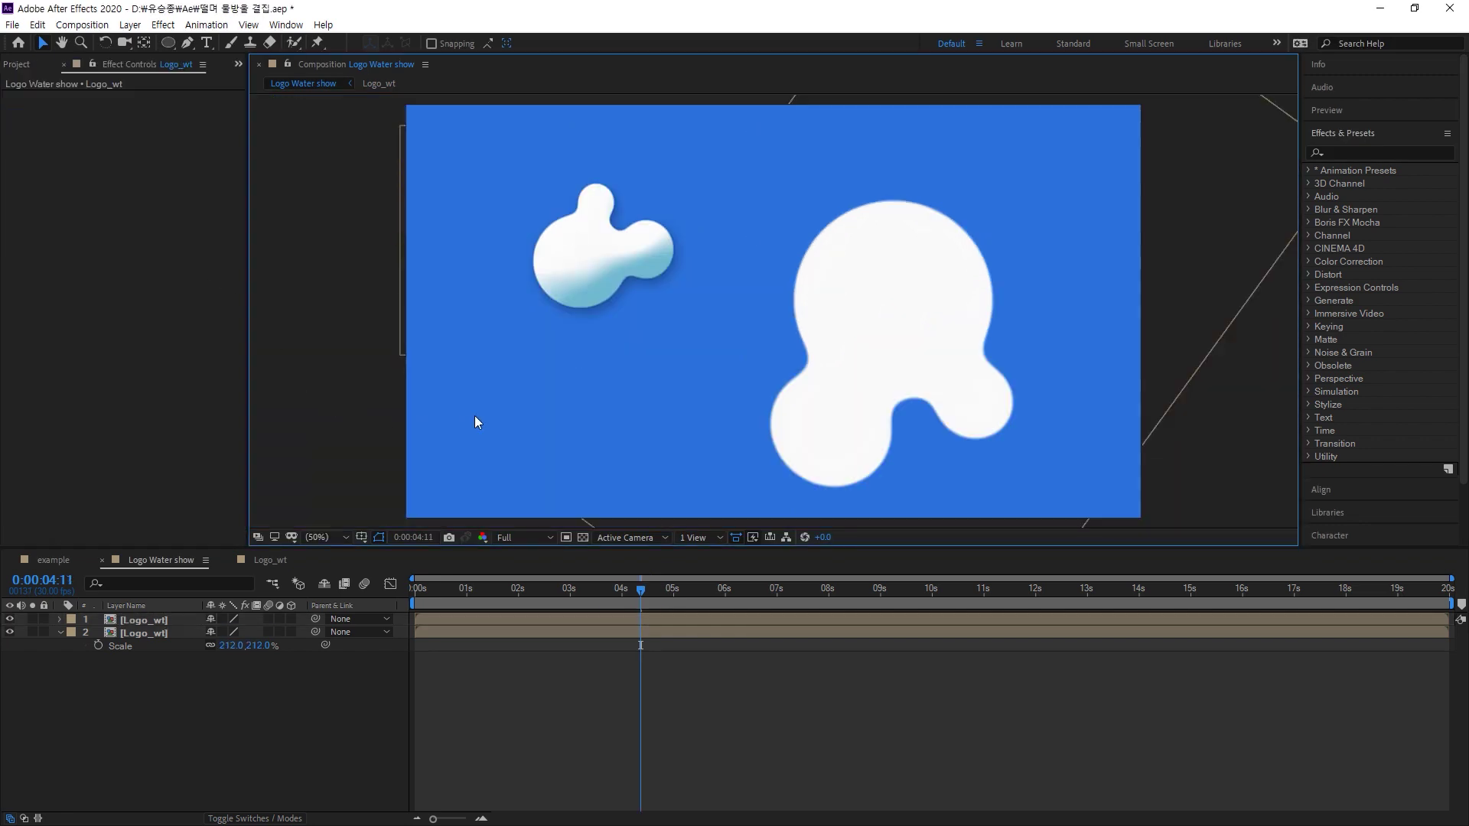
click(554, 271)
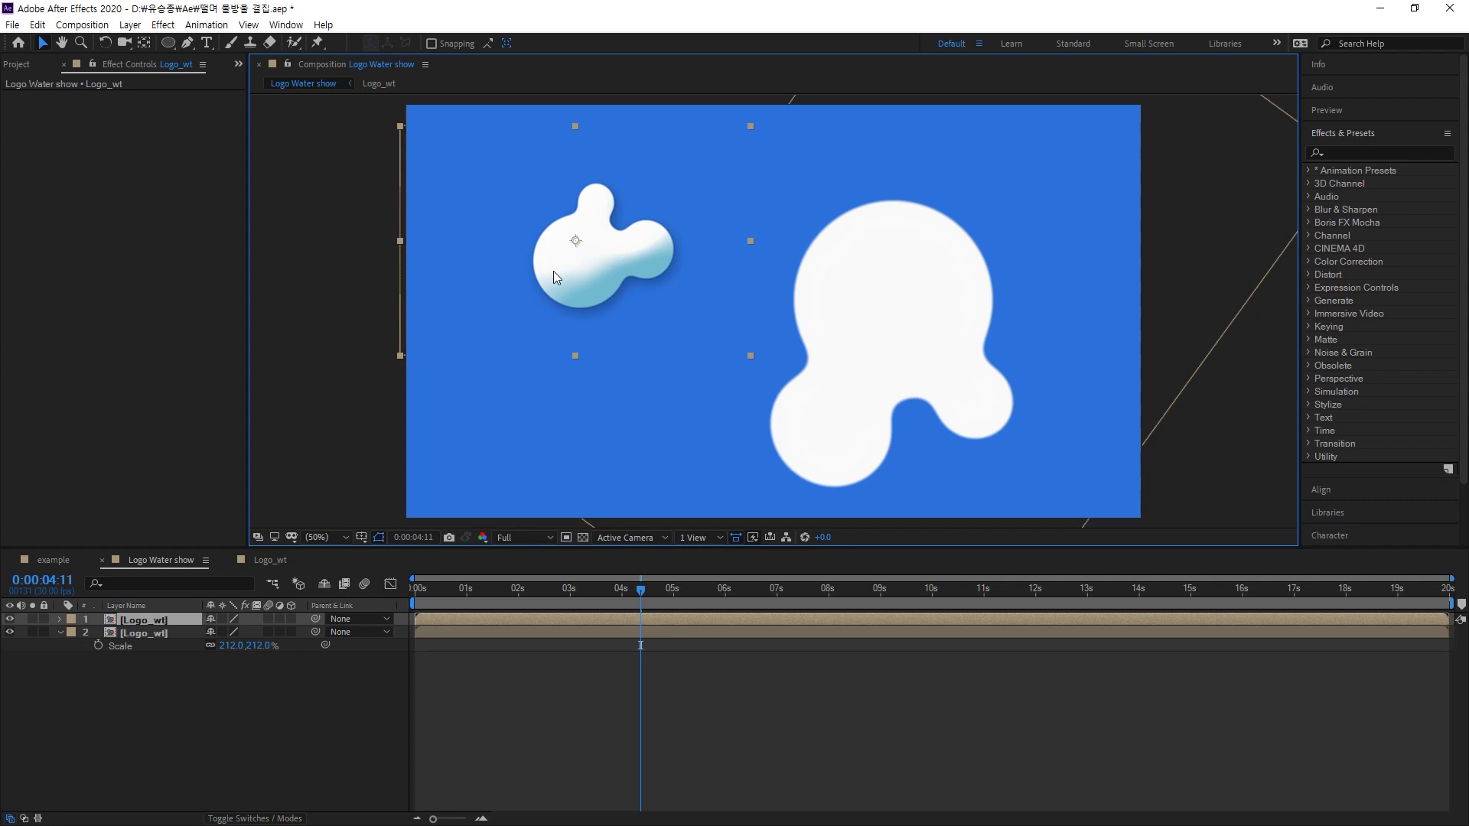
click(200, 674)
click(165, 622)
drag(549, 293, 548, 322)
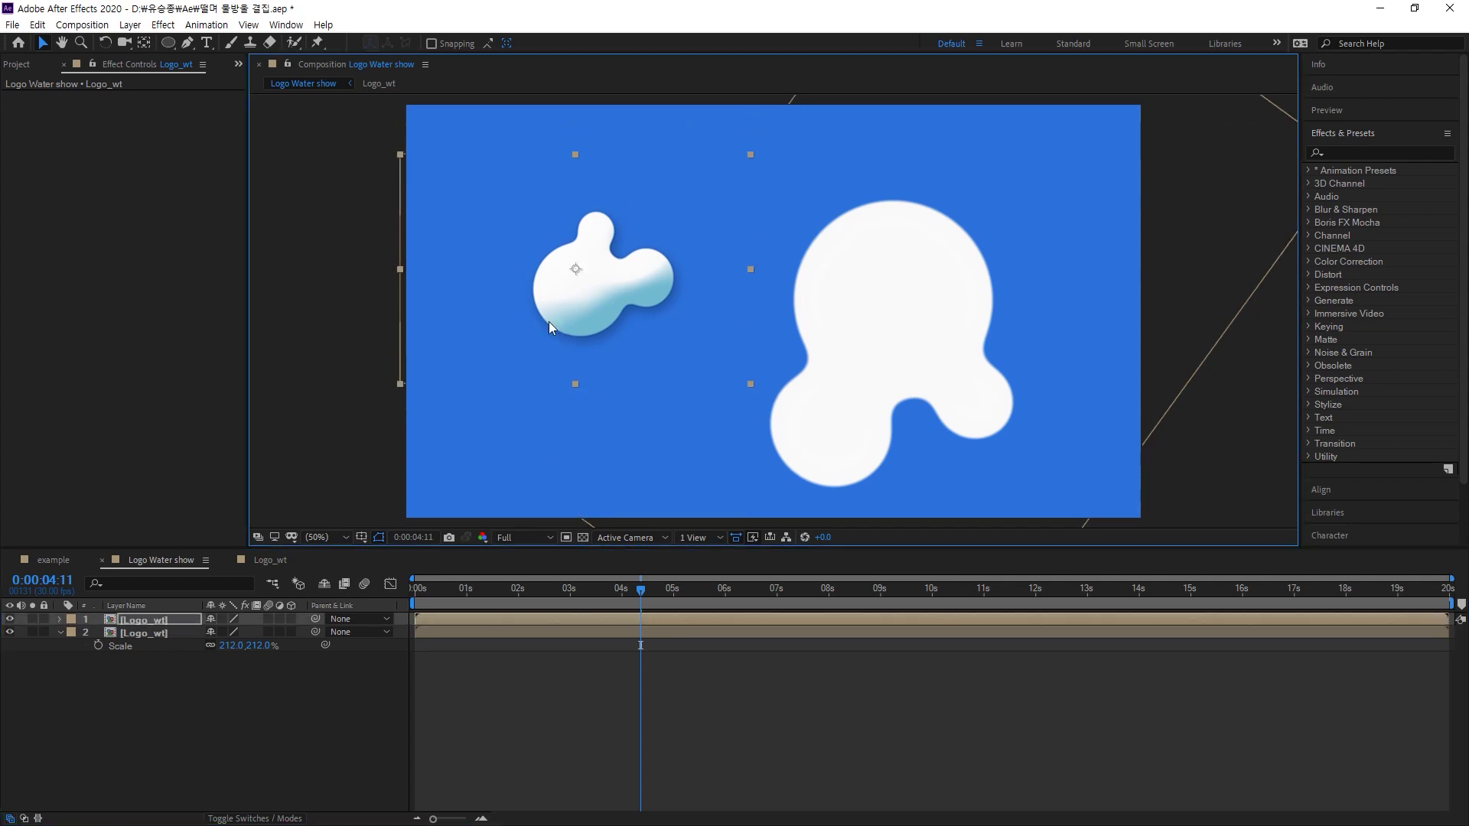
Review the shaded droplet layer's styles with the Drop Shadow settings collapsed, picking out Bevel and Emboss and Drop Shadow
click(57, 620)
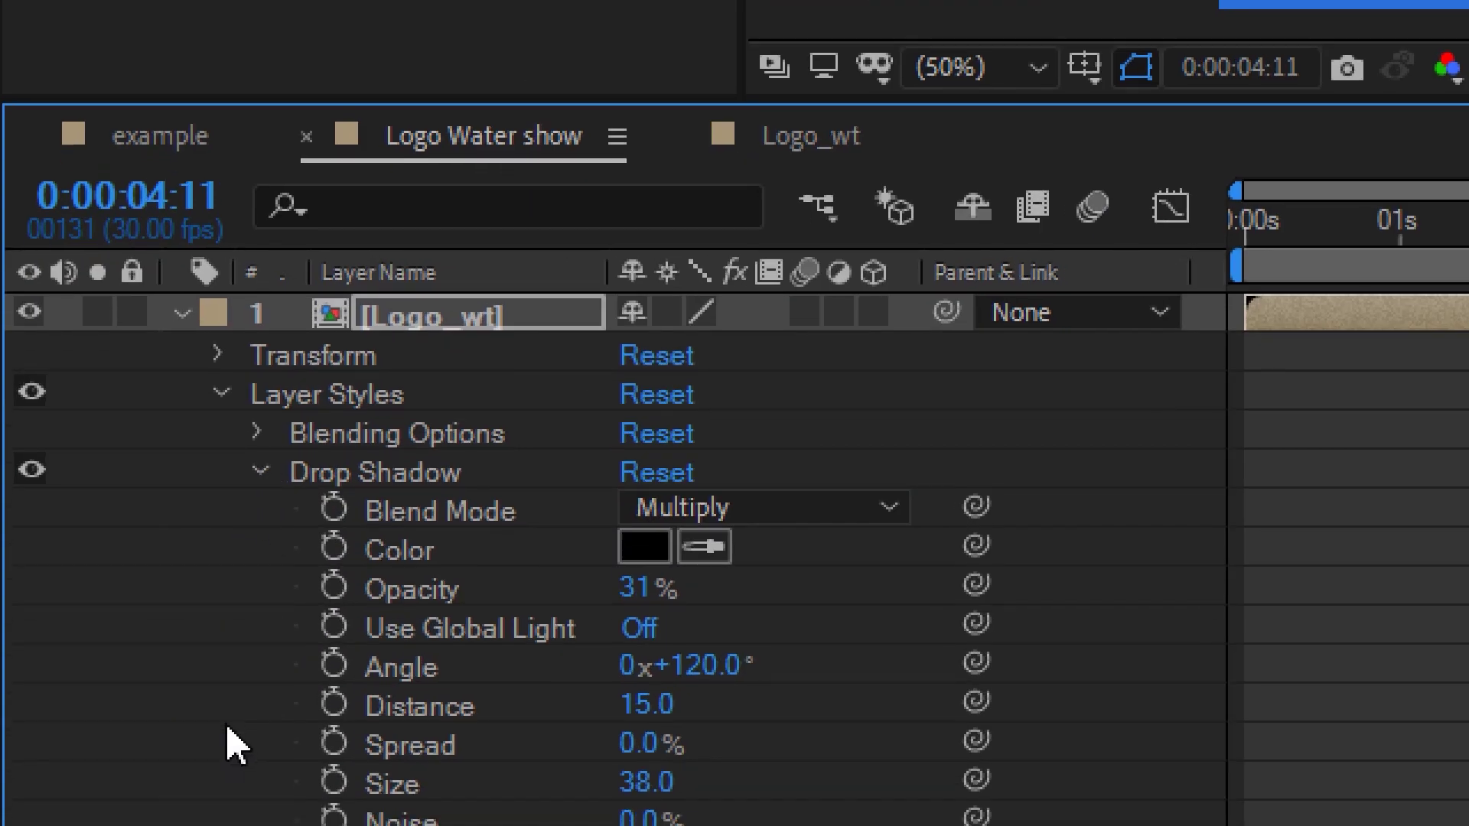
click(260, 472)
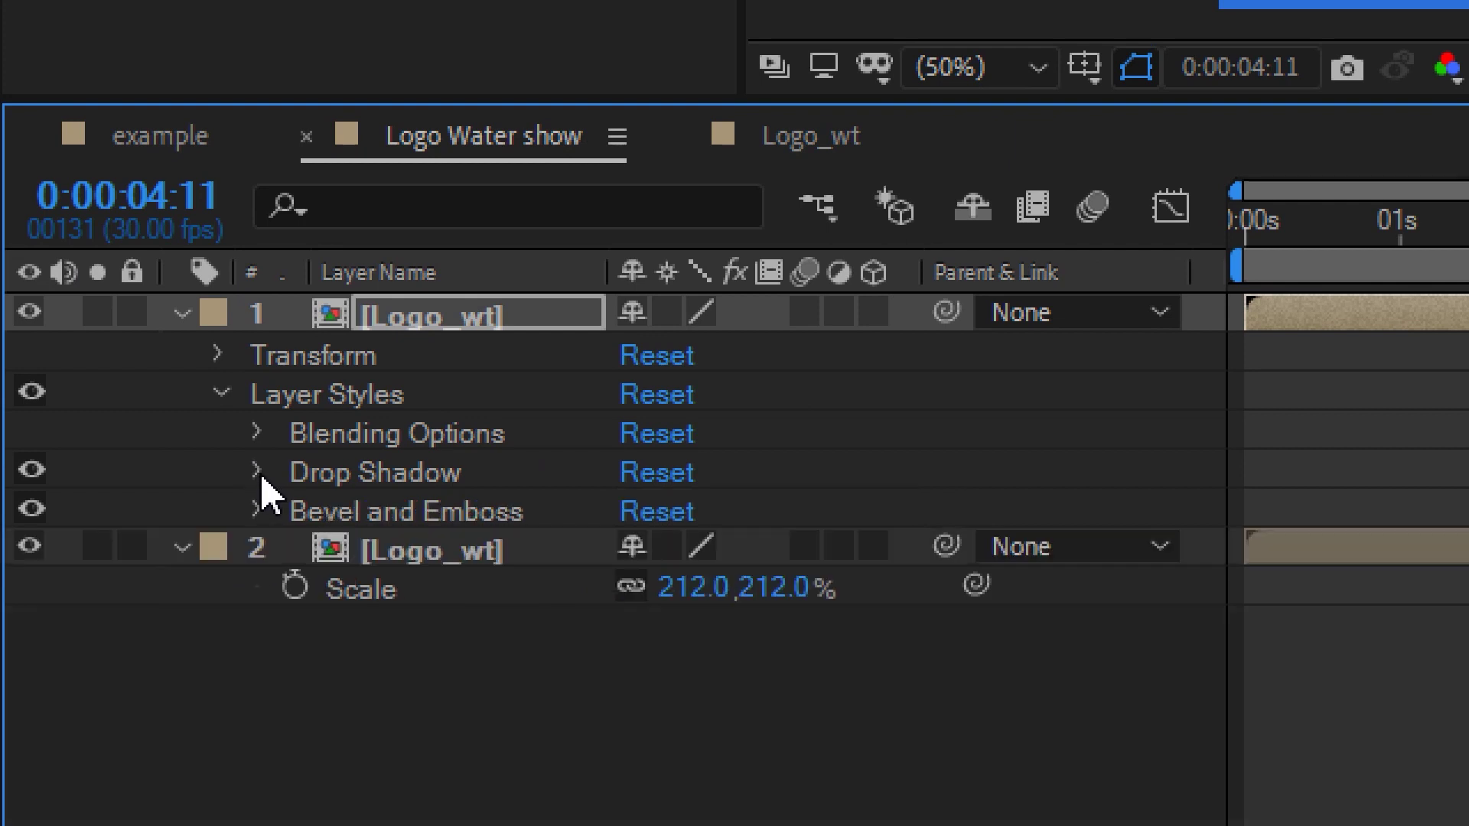
click(342, 482)
click(344, 508)
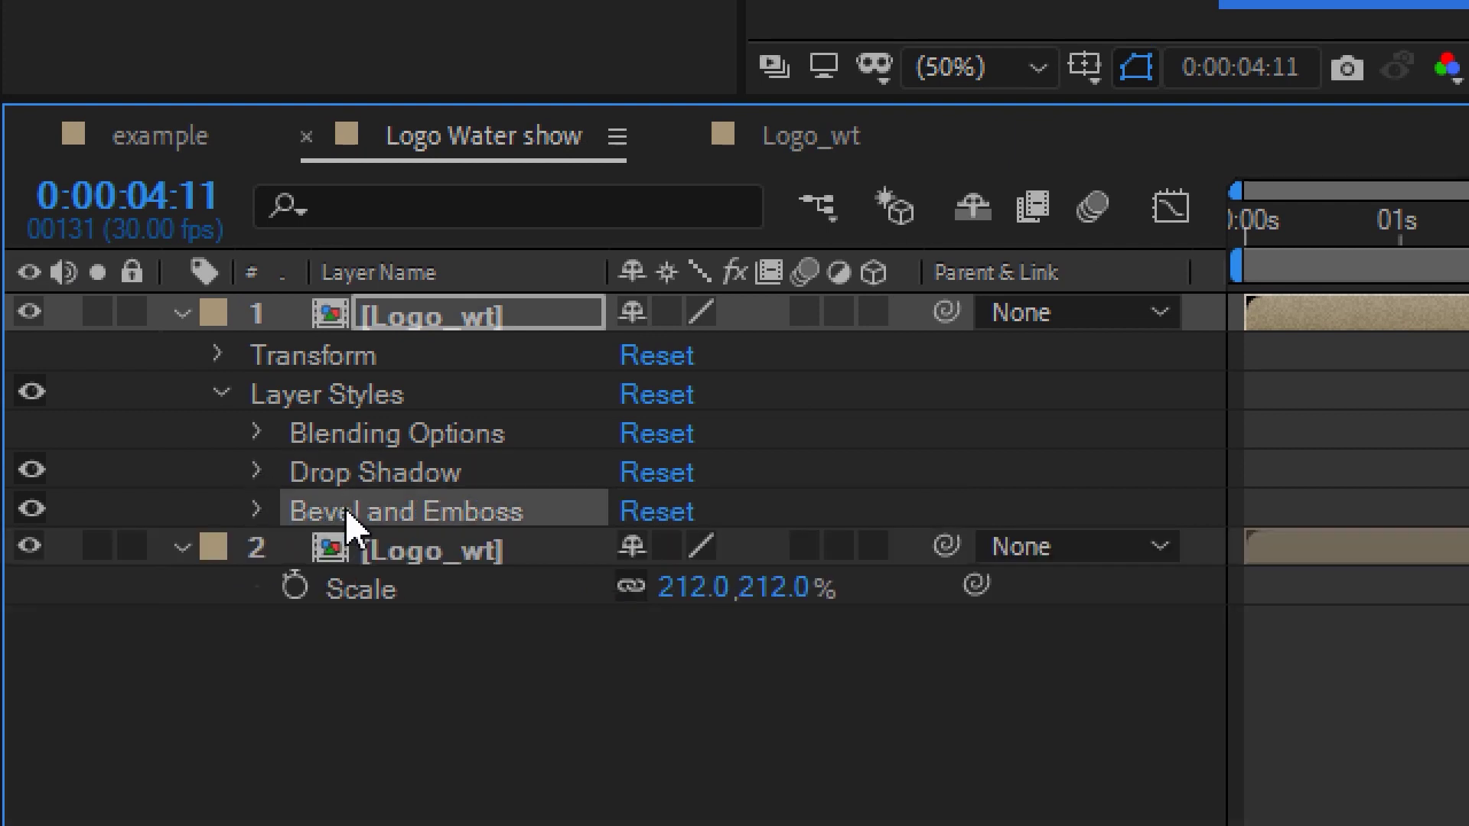
click(370, 467)
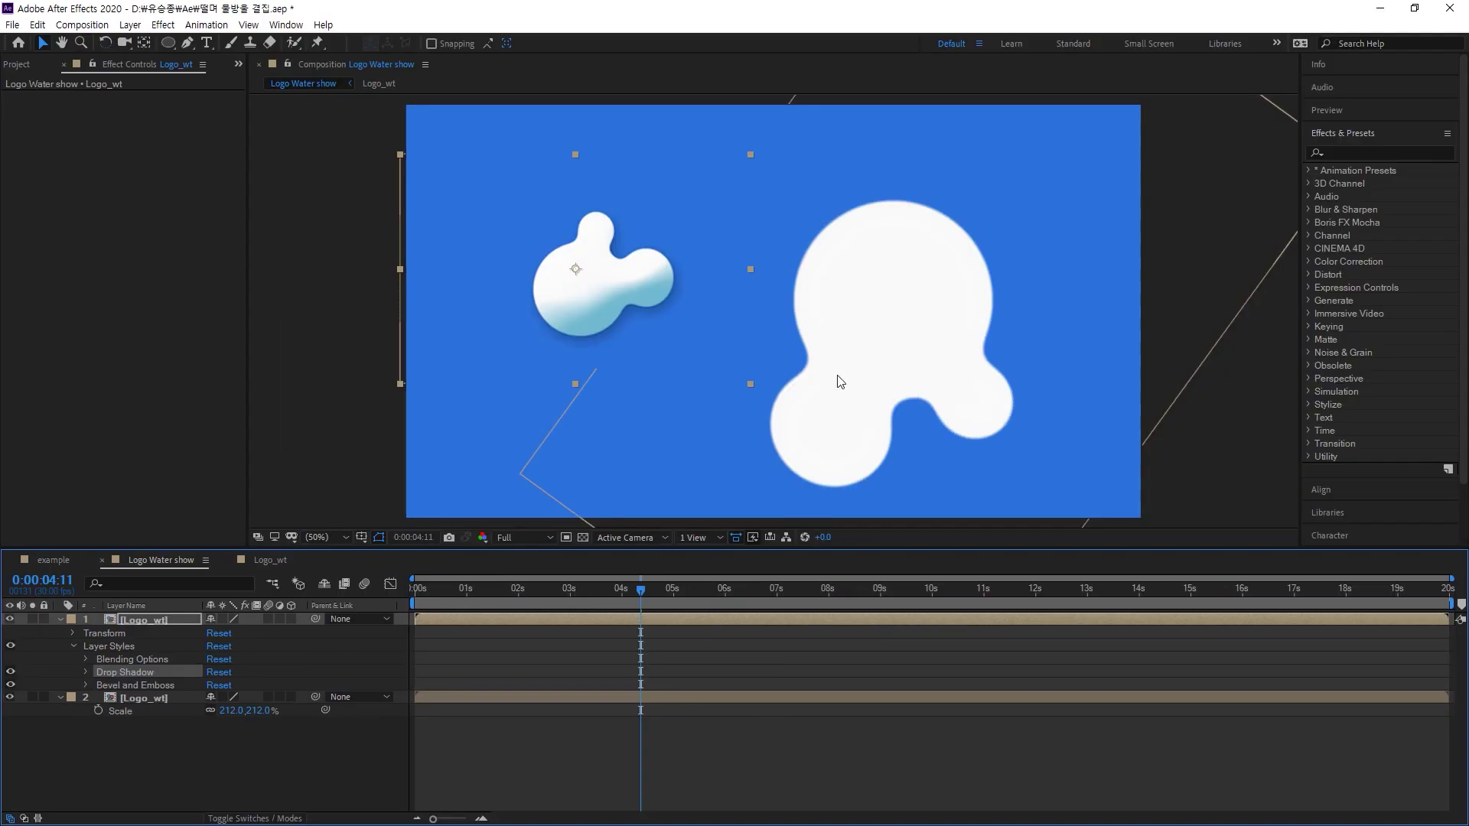
Spread the two droplet layers apart, with the shaded one further left and the large white one at the composition's upper right
drag(838, 375, 886, 365)
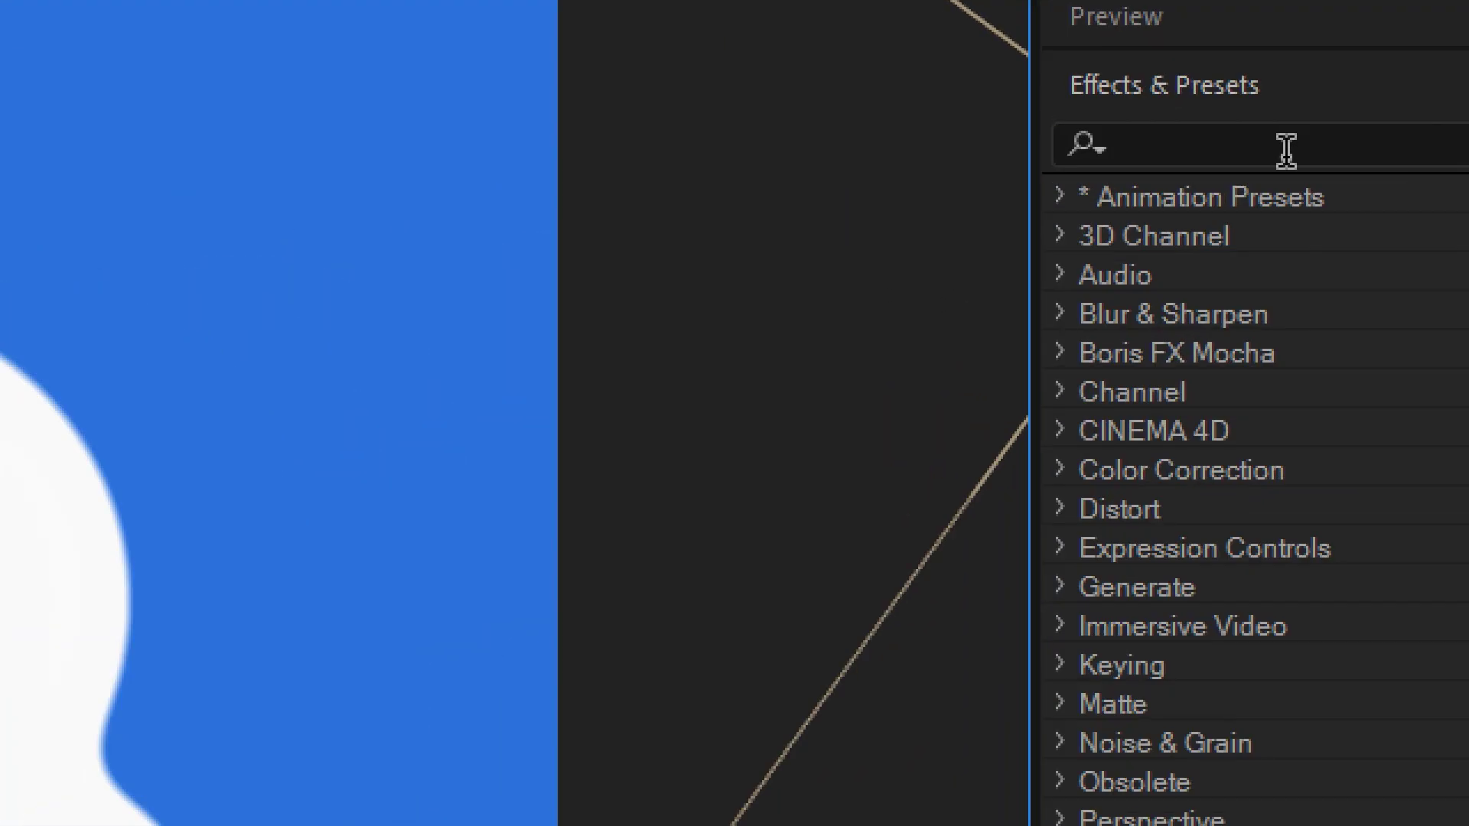
click(1286, 151)
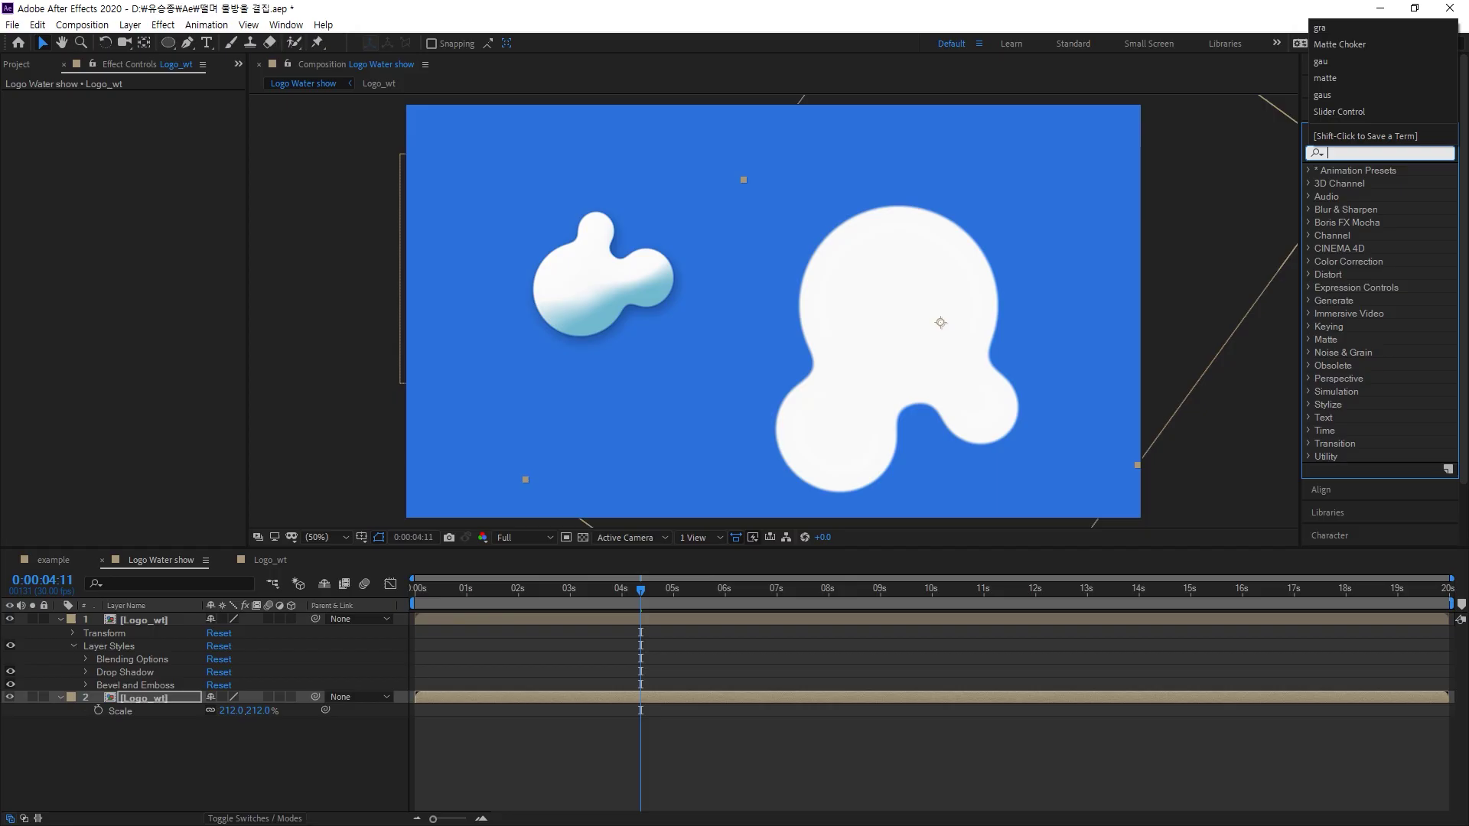
drag(575, 292, 535, 319)
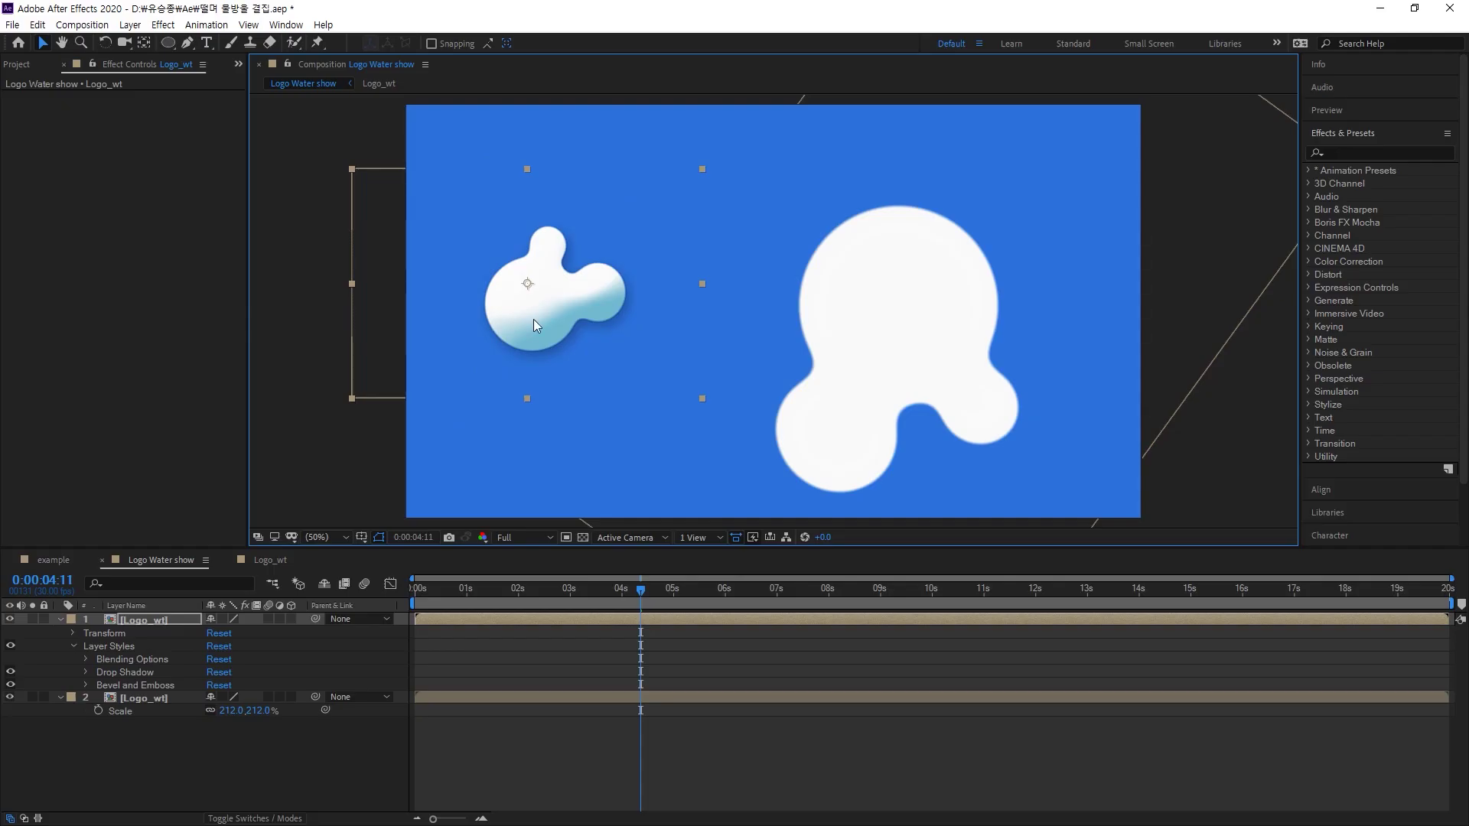
click(892, 293)
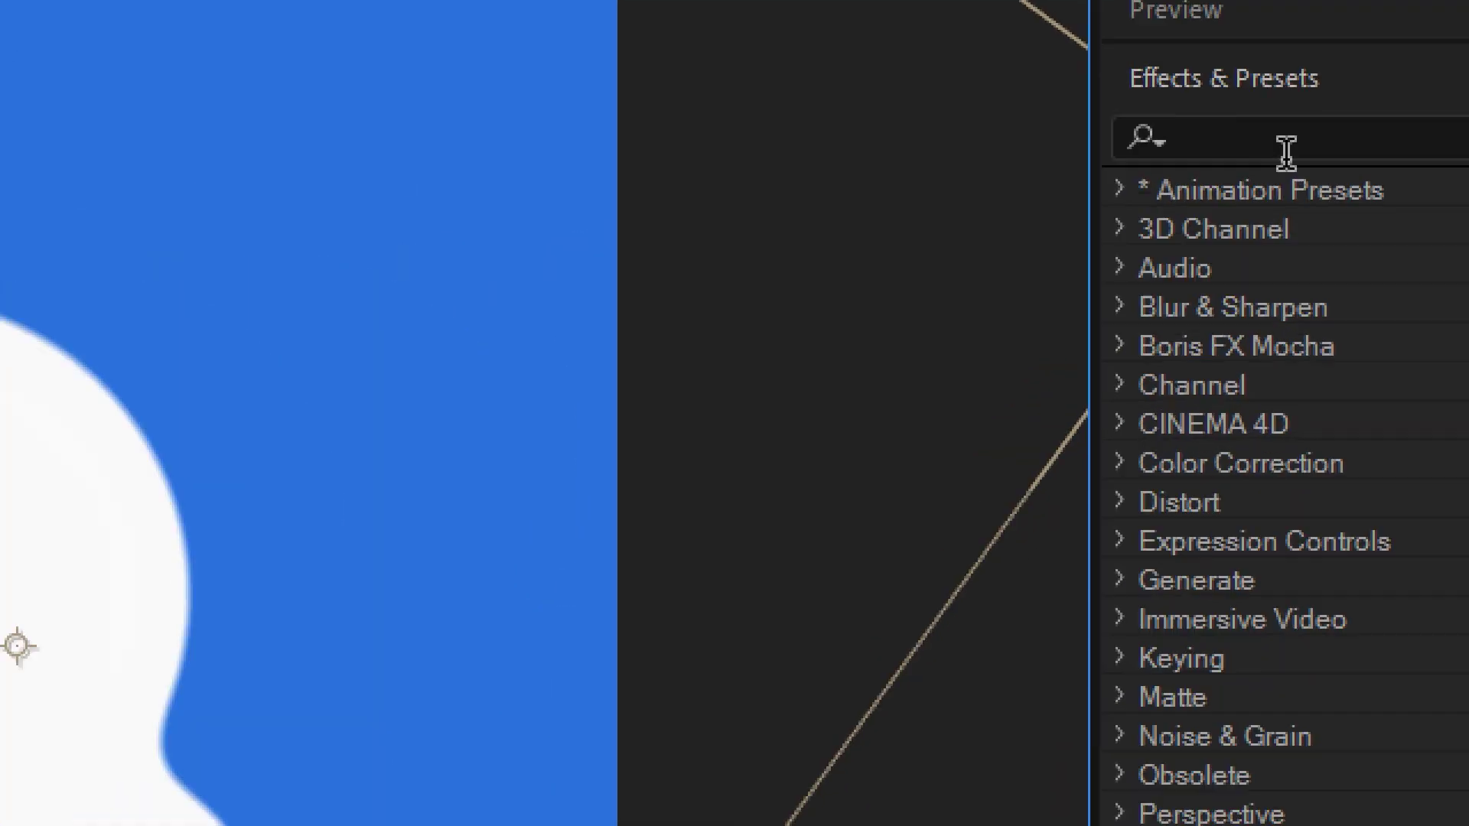
click(1286, 145)
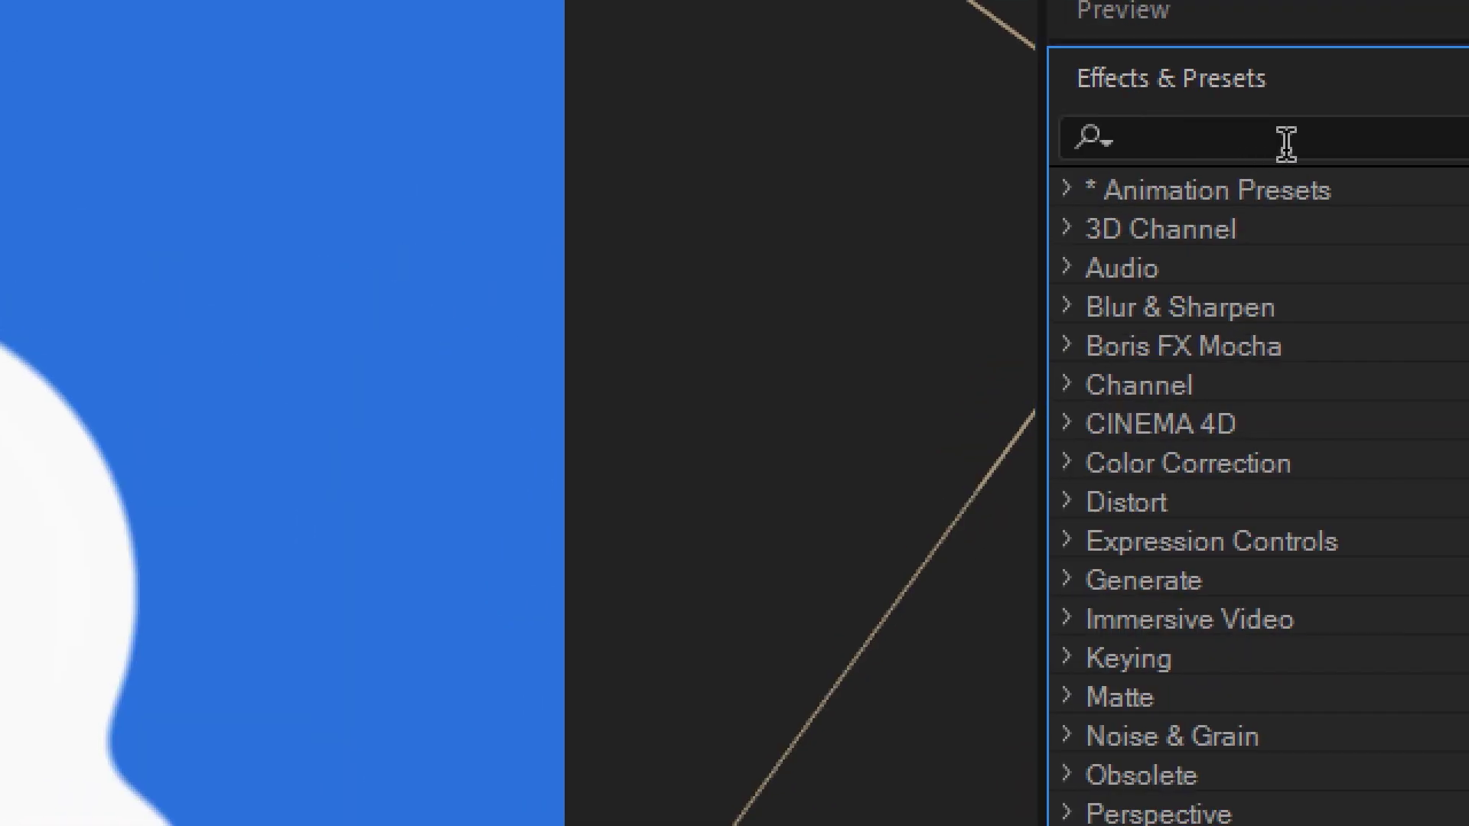
drag(59, 524, 484, 291)
Search the effects for "gradient" and pick out Gradient Ramp
click(1316, 134)
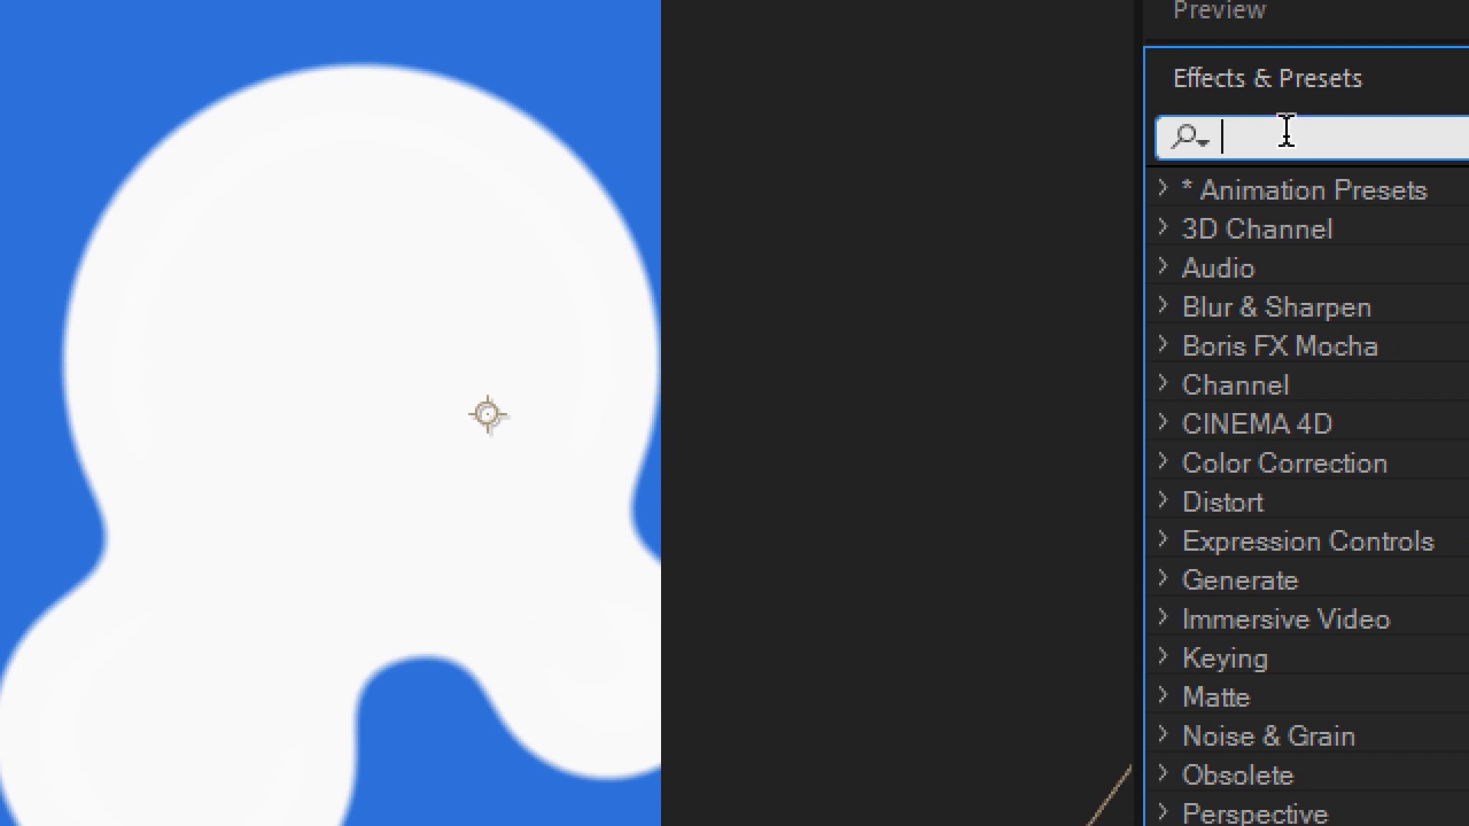
text(g)
key(BackSpace)
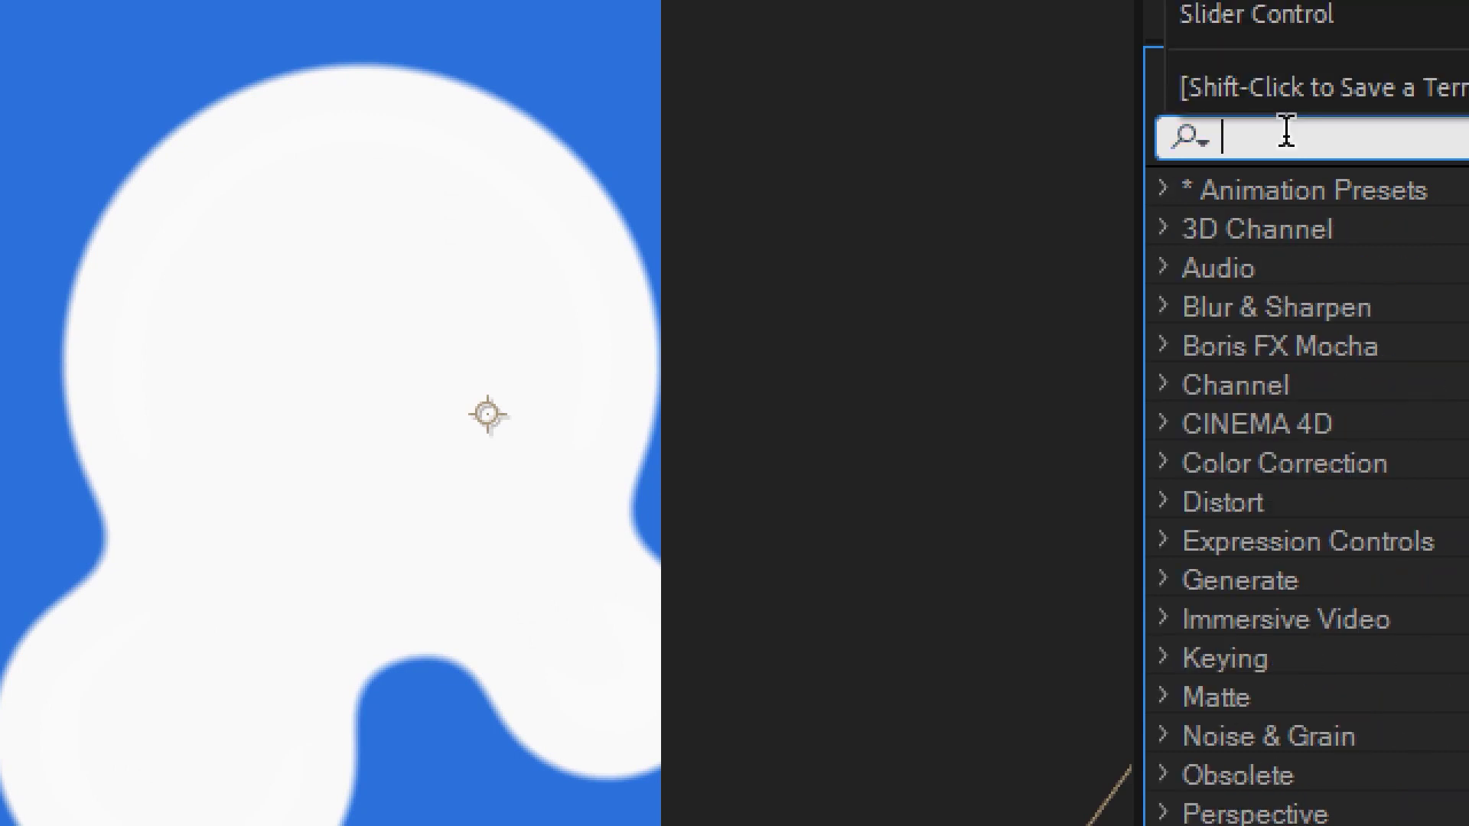
text(G)
key(BackSpace)
text(gra)
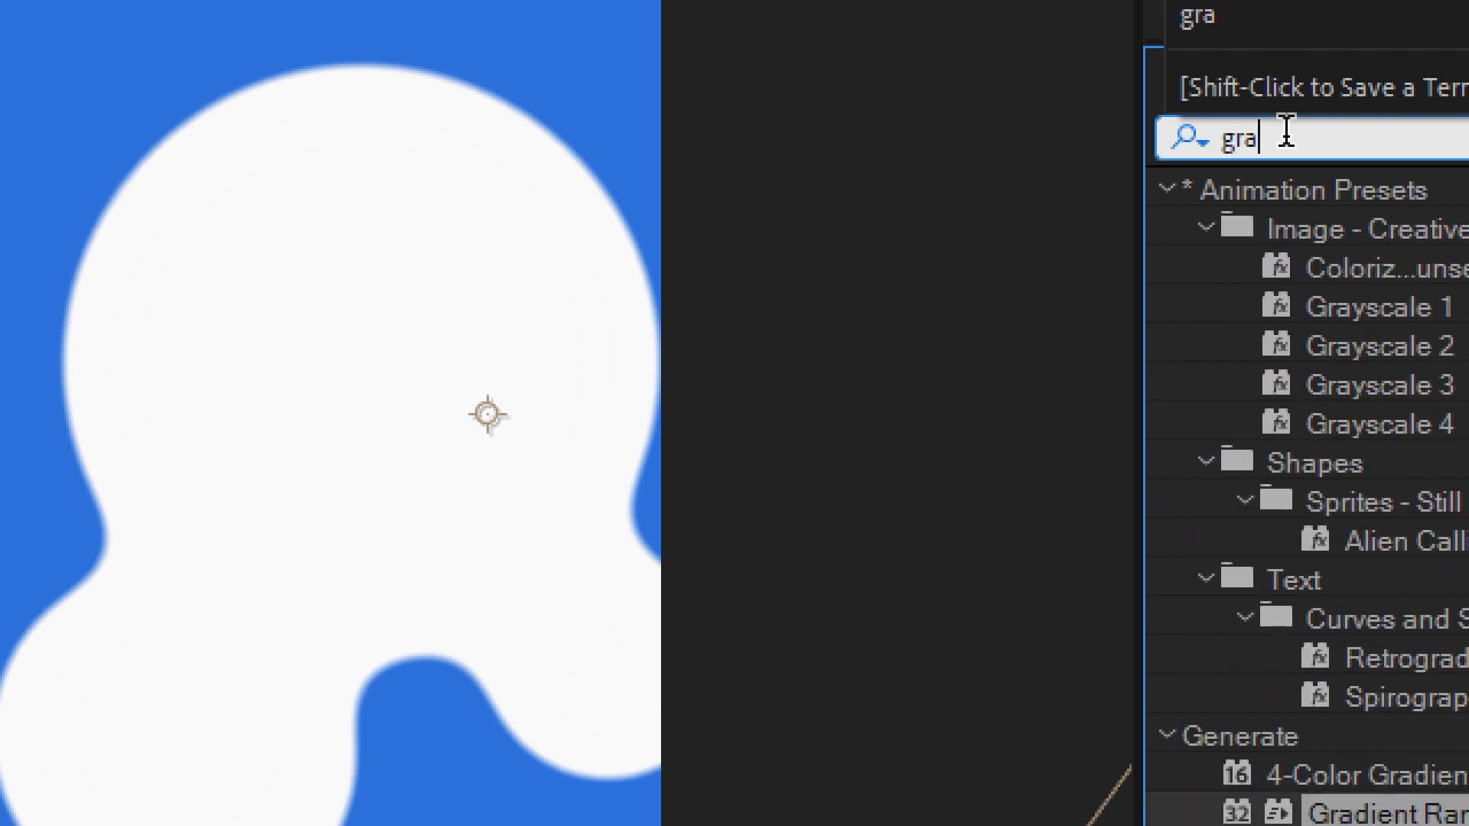
text(dient)
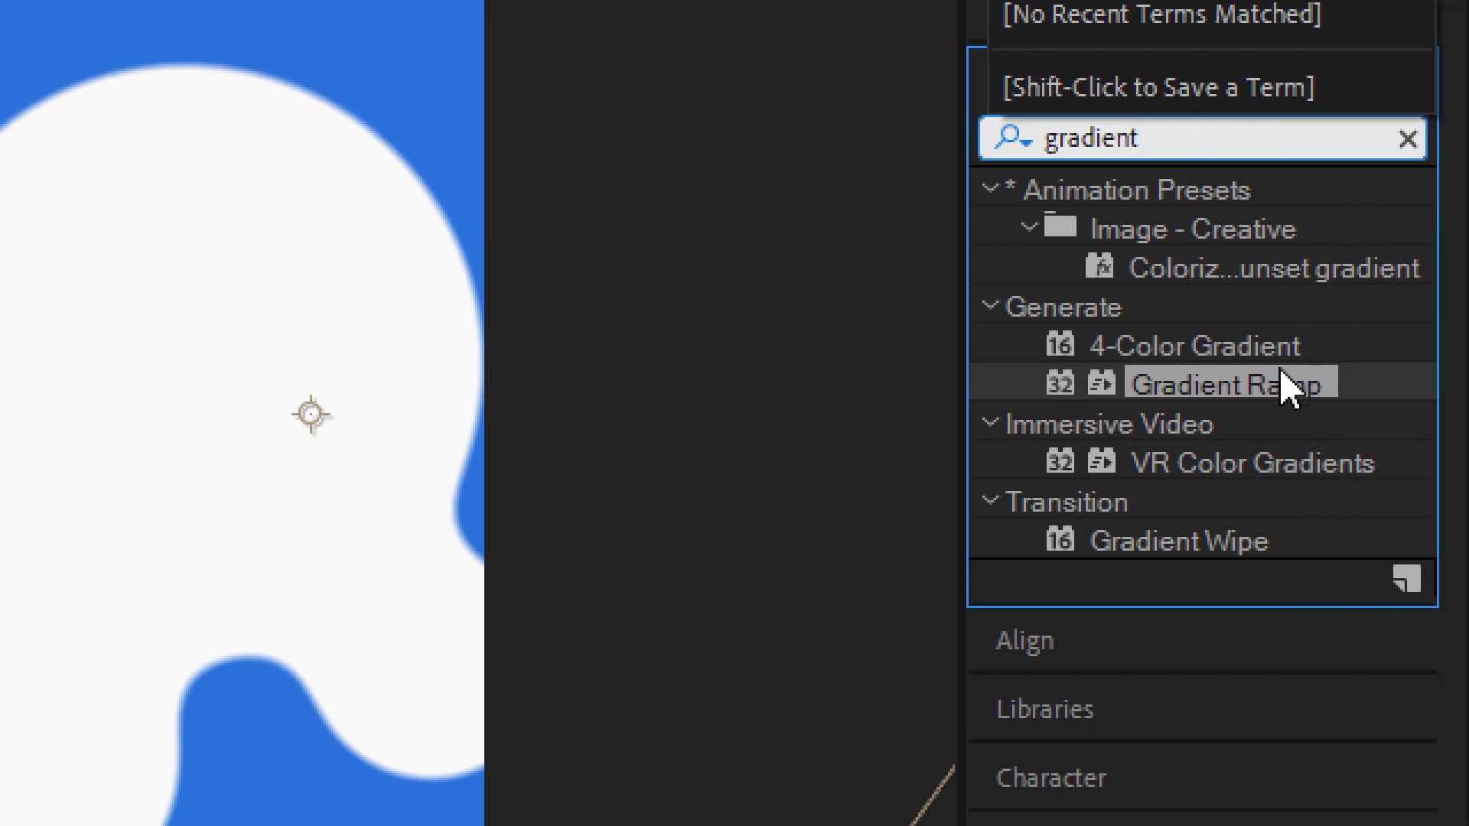
click(1281, 371)
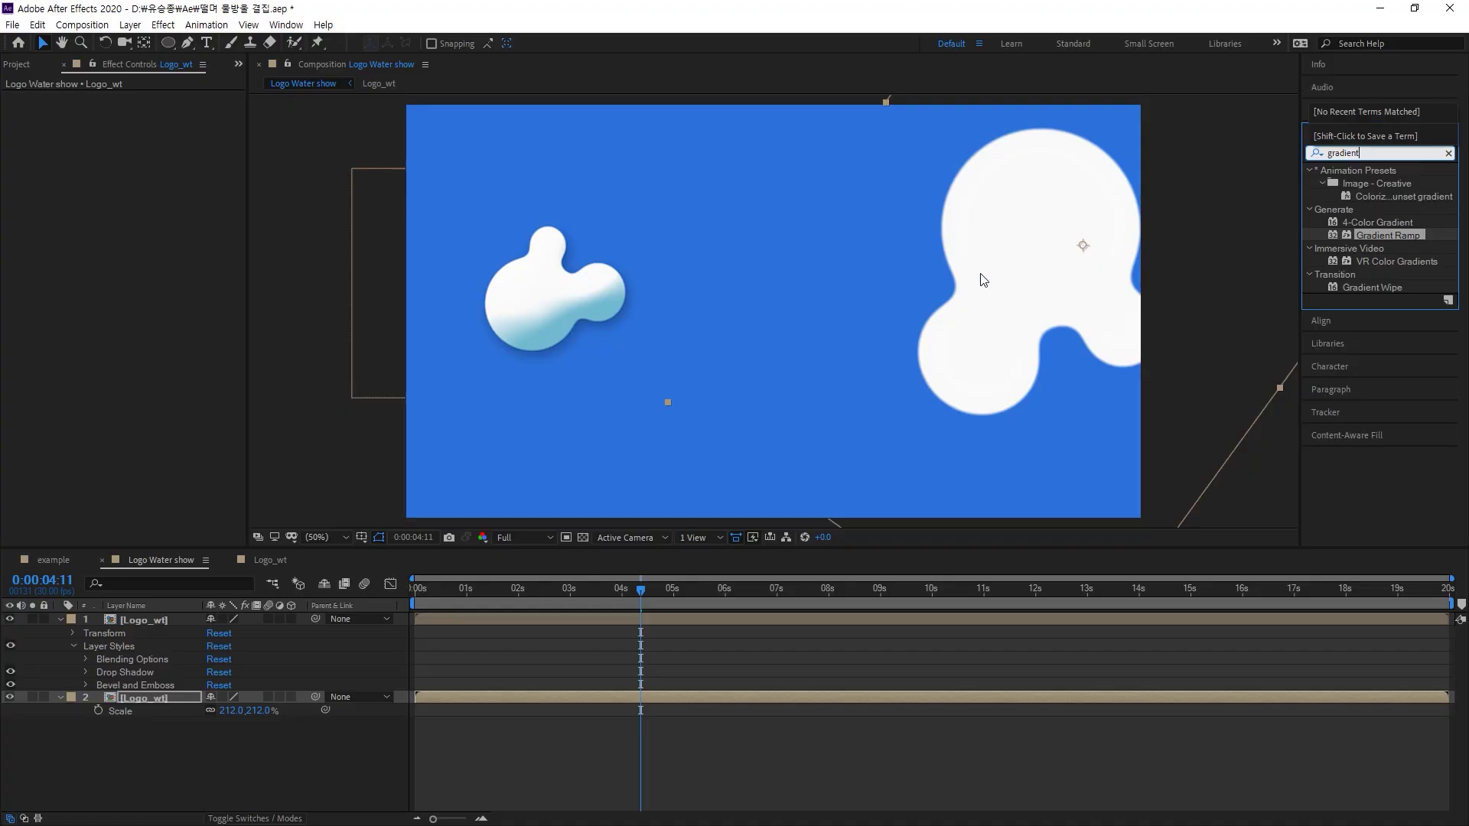
Shift the large white droplets left to the composition's upper middle and the shaded droplets to its left edge
drag(1012, 277, 962, 251)
click(540, 323)
drag(540, 323, 472, 312)
Duplicate the large white droplet layer, place the copy lower right of the original, and set its rotation to 263°
click(957, 243)
drag(957, 244, 966, 471)
key(ctrl+d)
key(r)
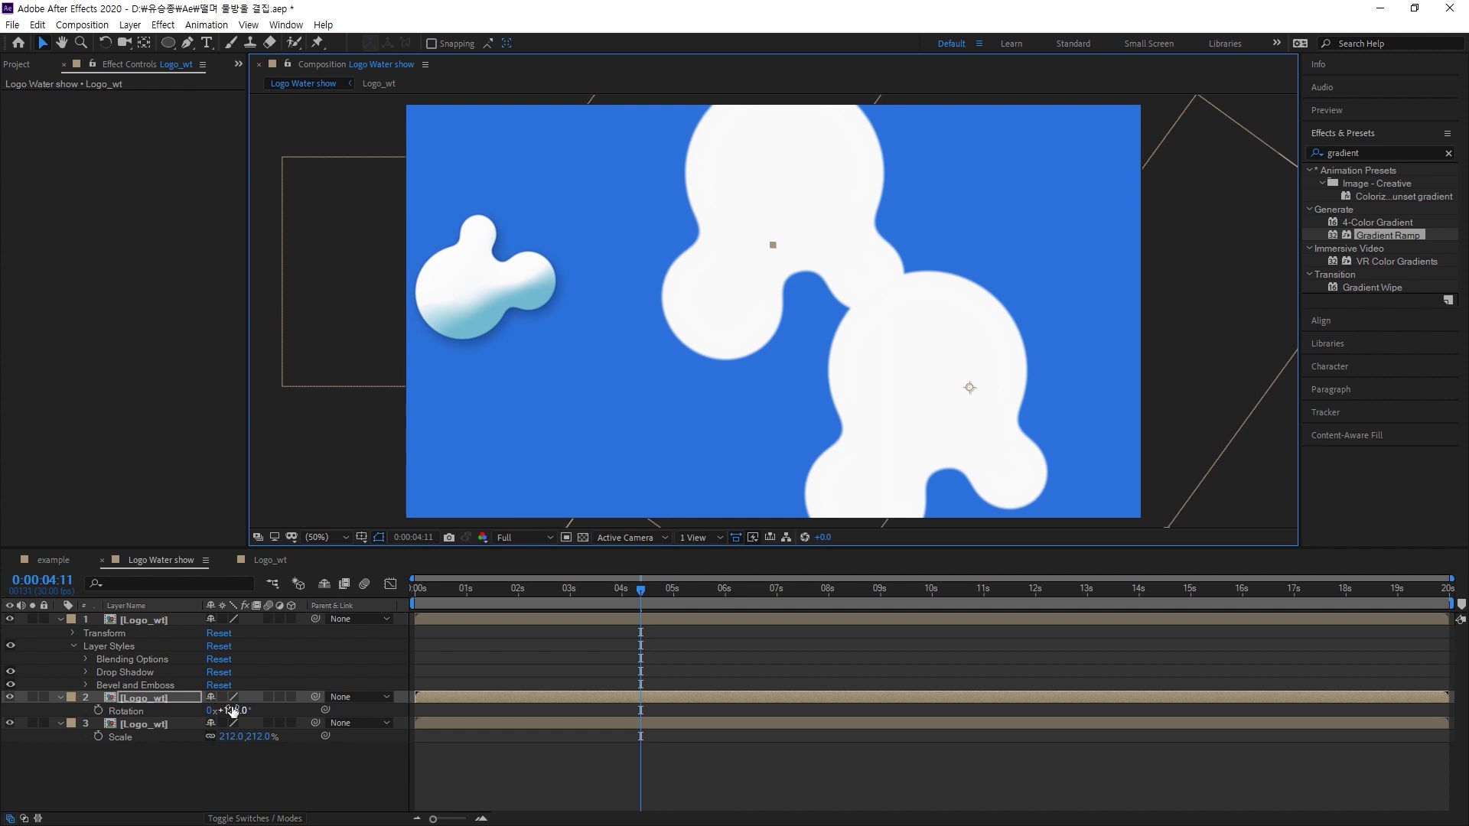
drag(230, 710, 329, 699)
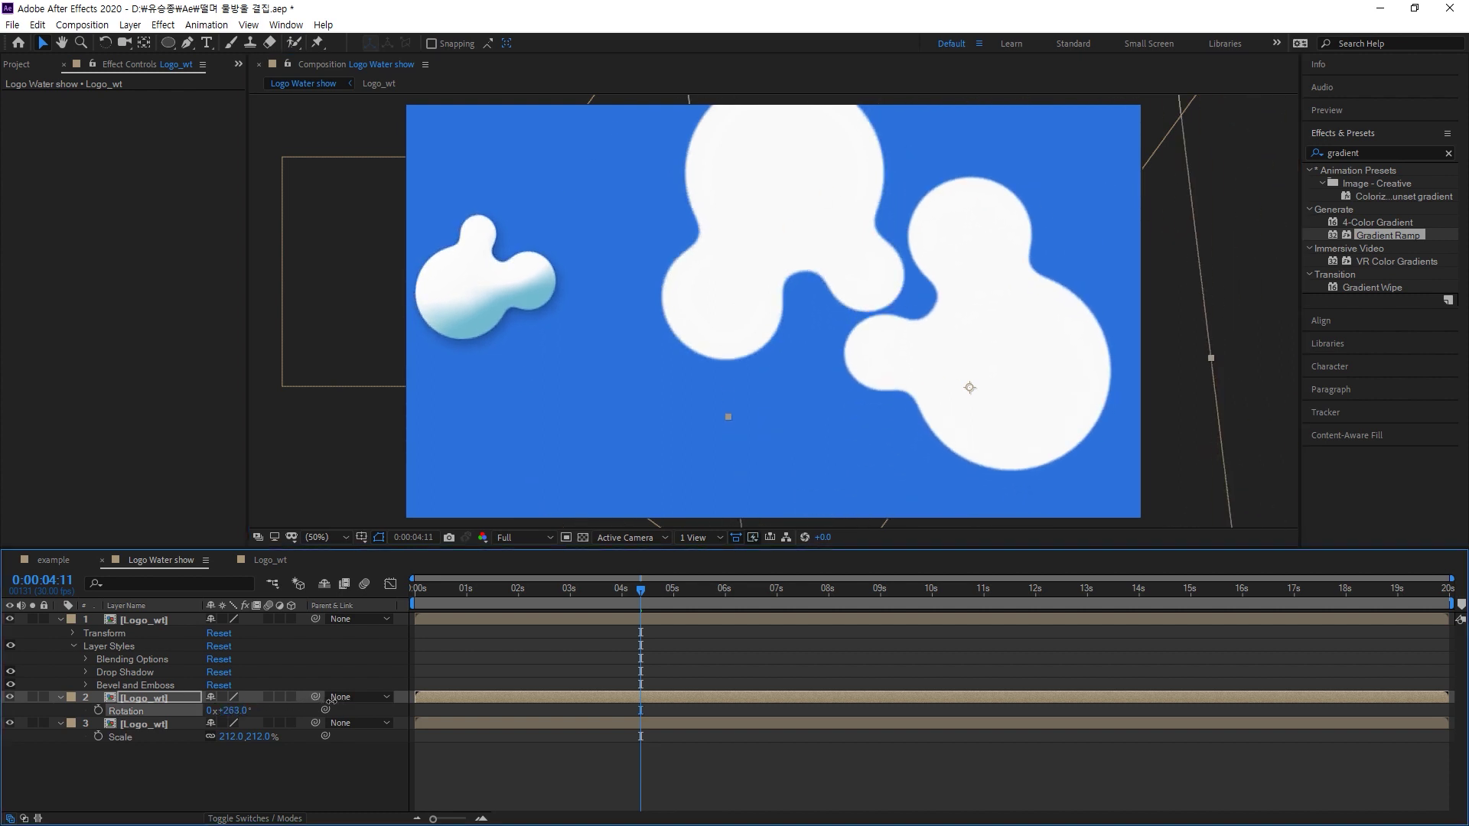
Position the rotated duplicate in the composition's lower right corner and apply Gradient Ramp to it
drag(1021, 447, 1049, 486)
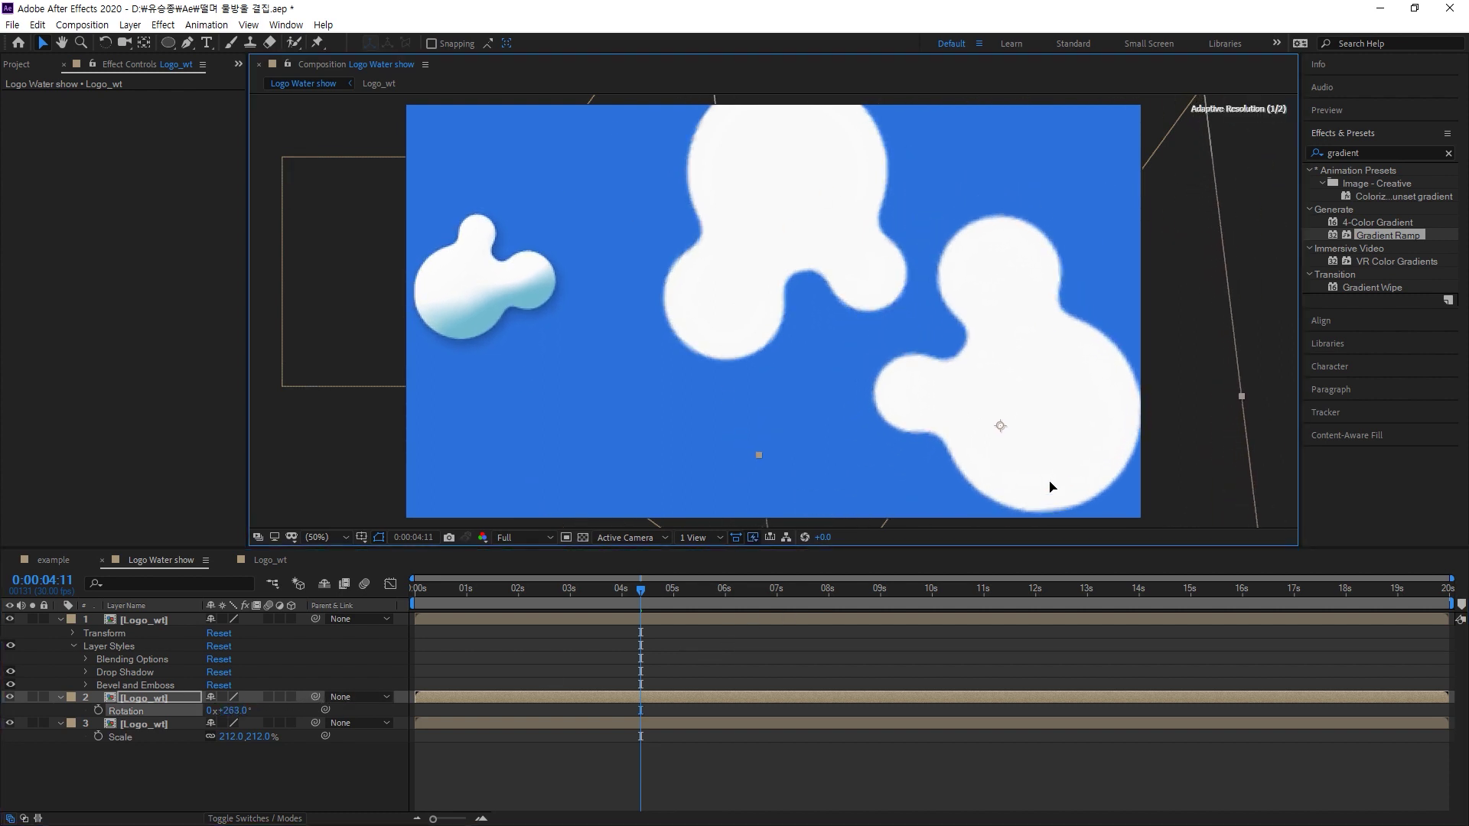
drag(987, 407, 991, 439)
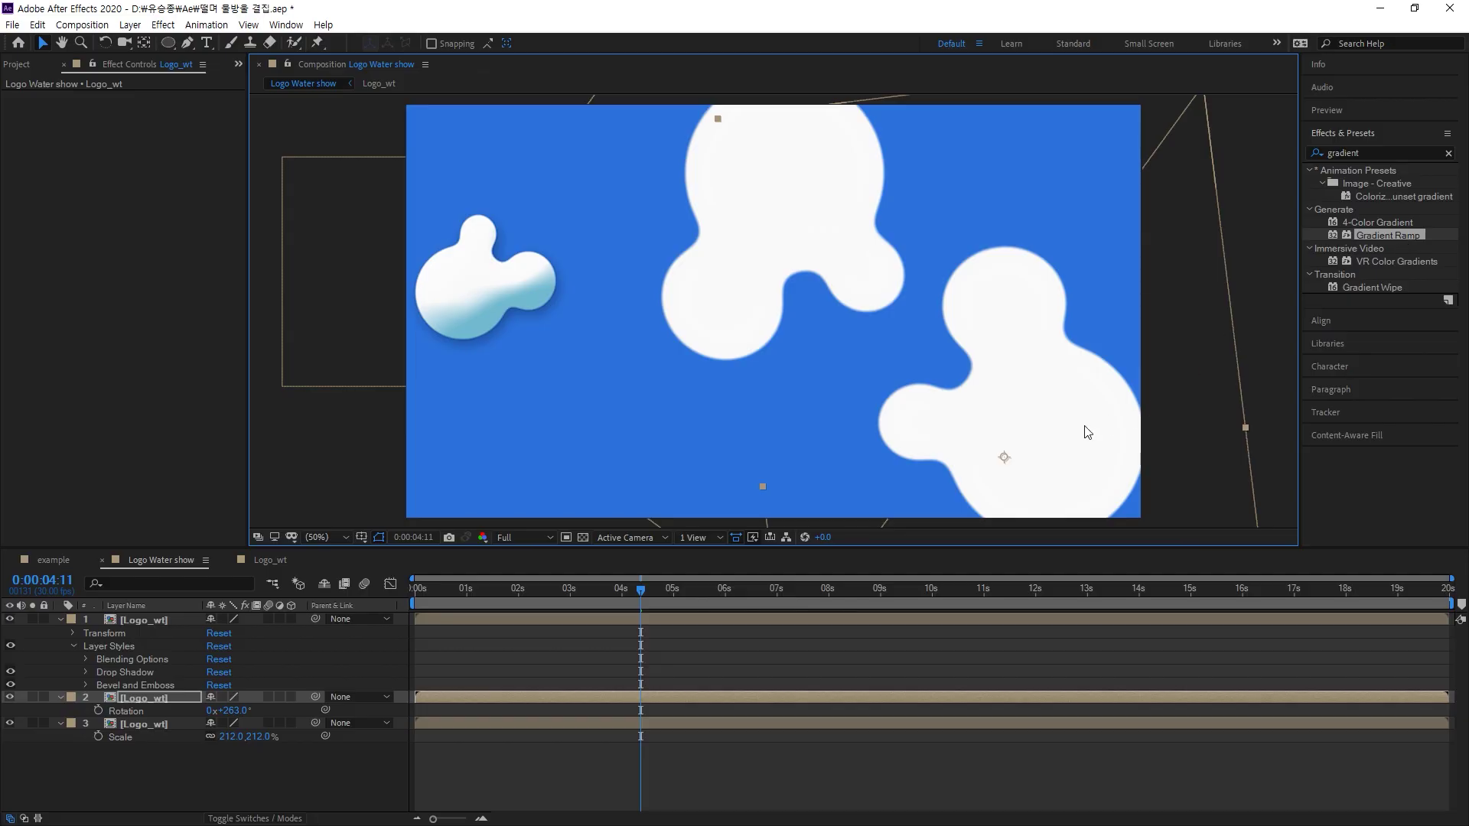
mouse_move(1070, 430)
mouse_down()
mouse_move(1079, 401)
mouse_move(1063, 407)
mouse_up()
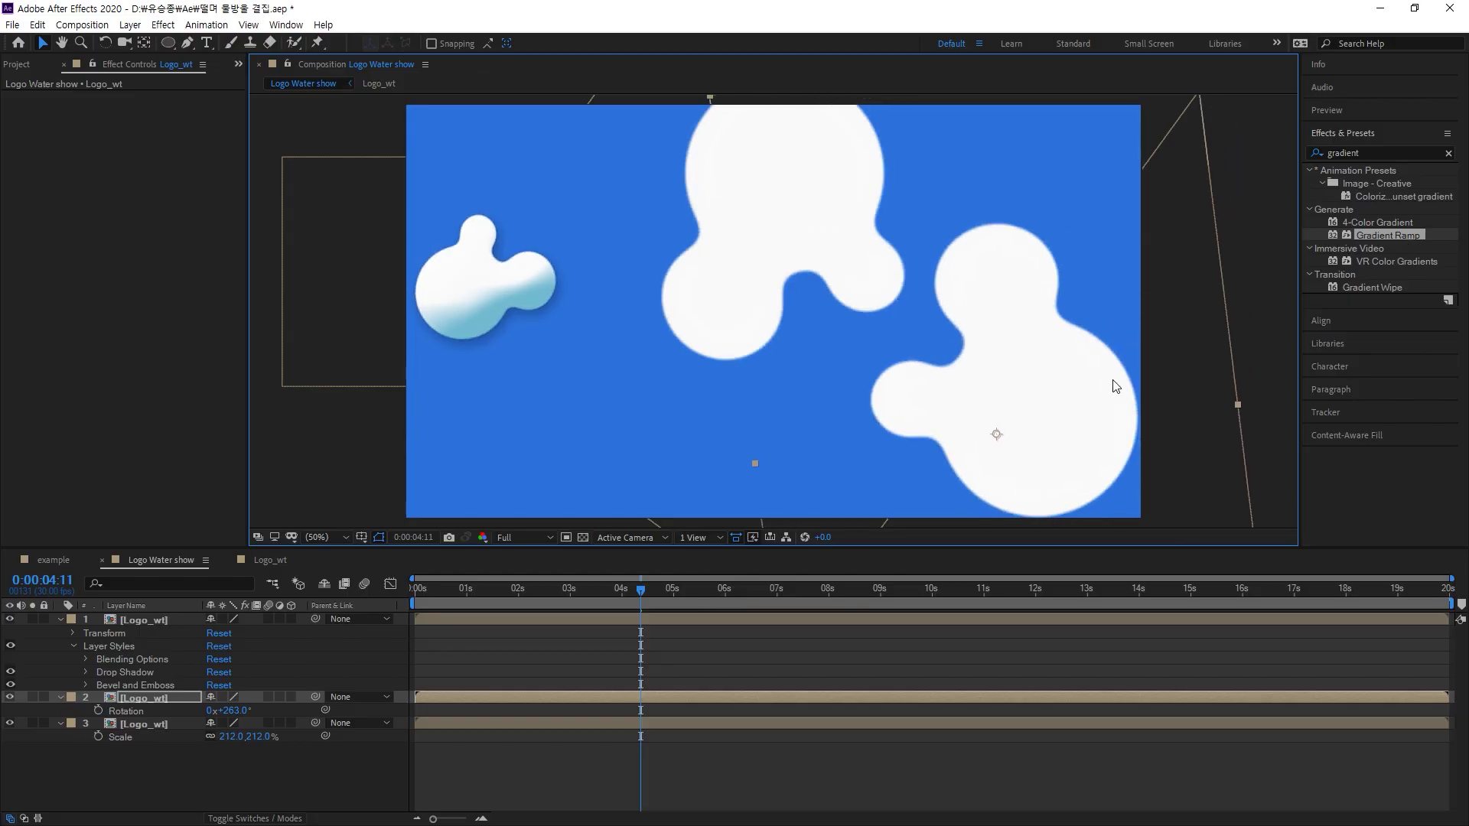
double_click(1365, 237)
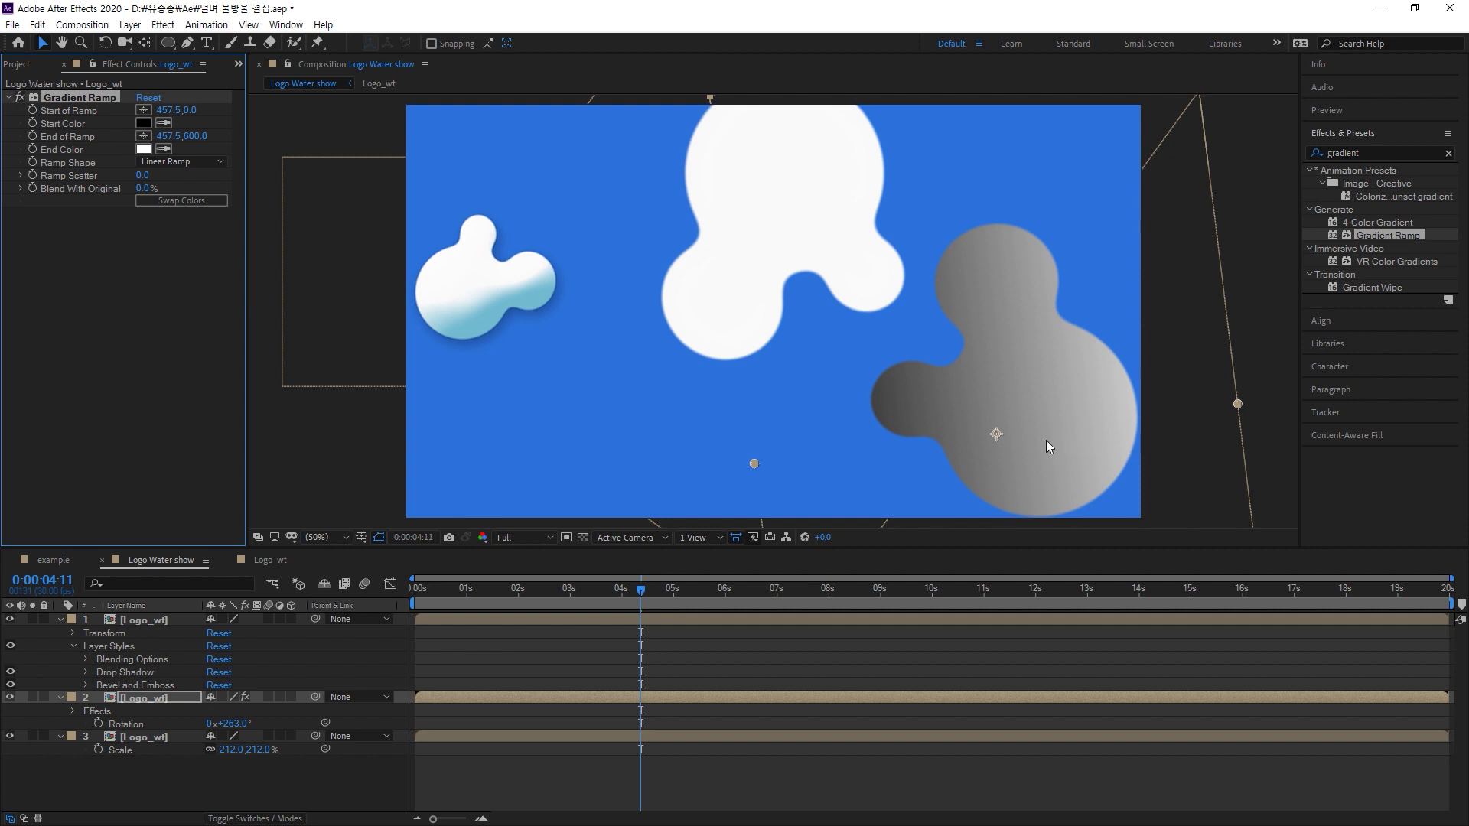
Rearrange the layers with the gradient droplets at the composition's upper left, the plain white ones upper right and the shaded ones lower left
drag(1035, 421, 667, 489)
click(872, 240)
drag(873, 240, 1102, 248)
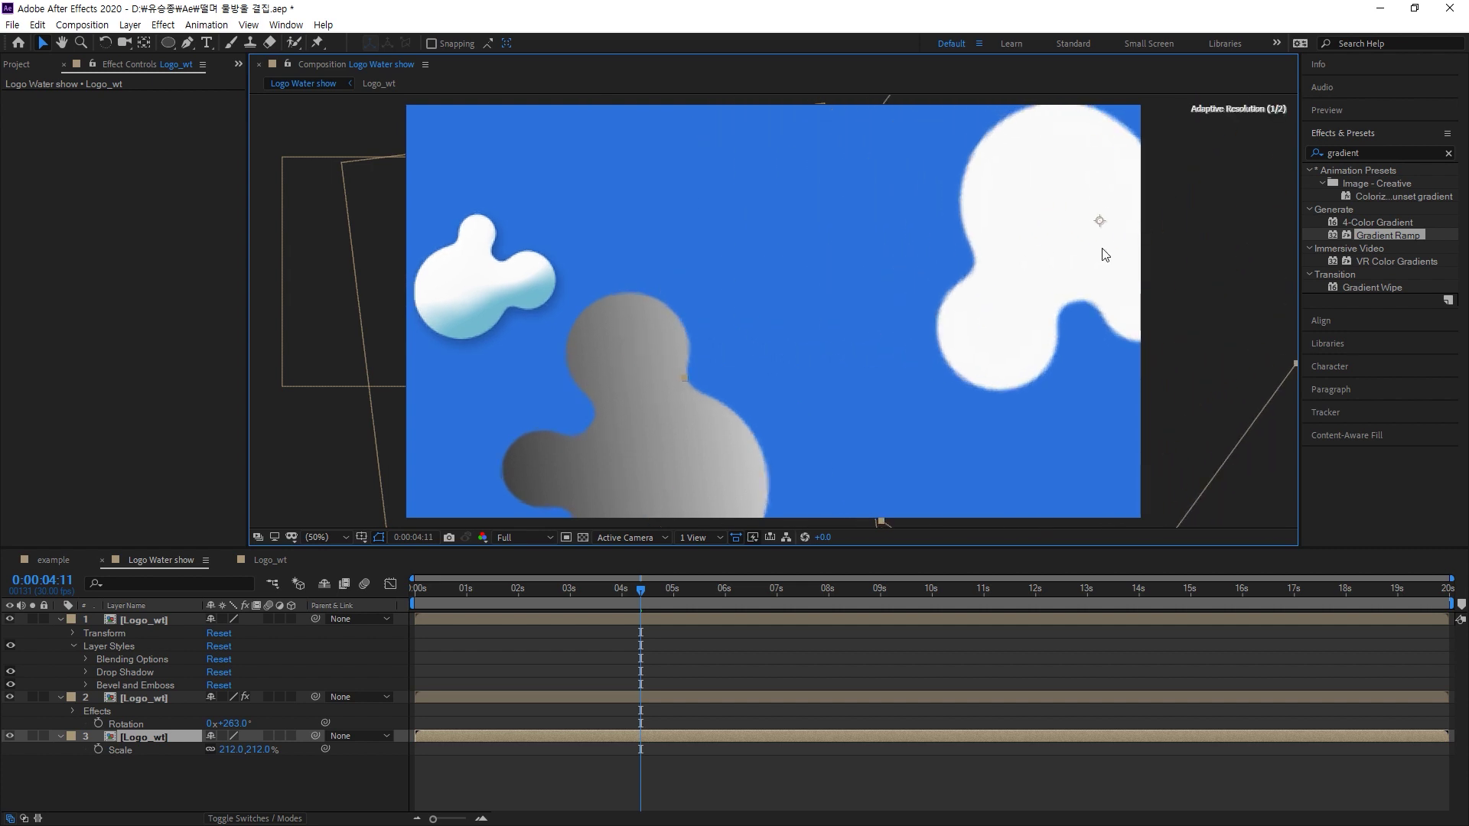
drag(685, 416, 805, 245)
drag(459, 300, 454, 481)
click(700, 290)
drag(700, 291, 533, 260)
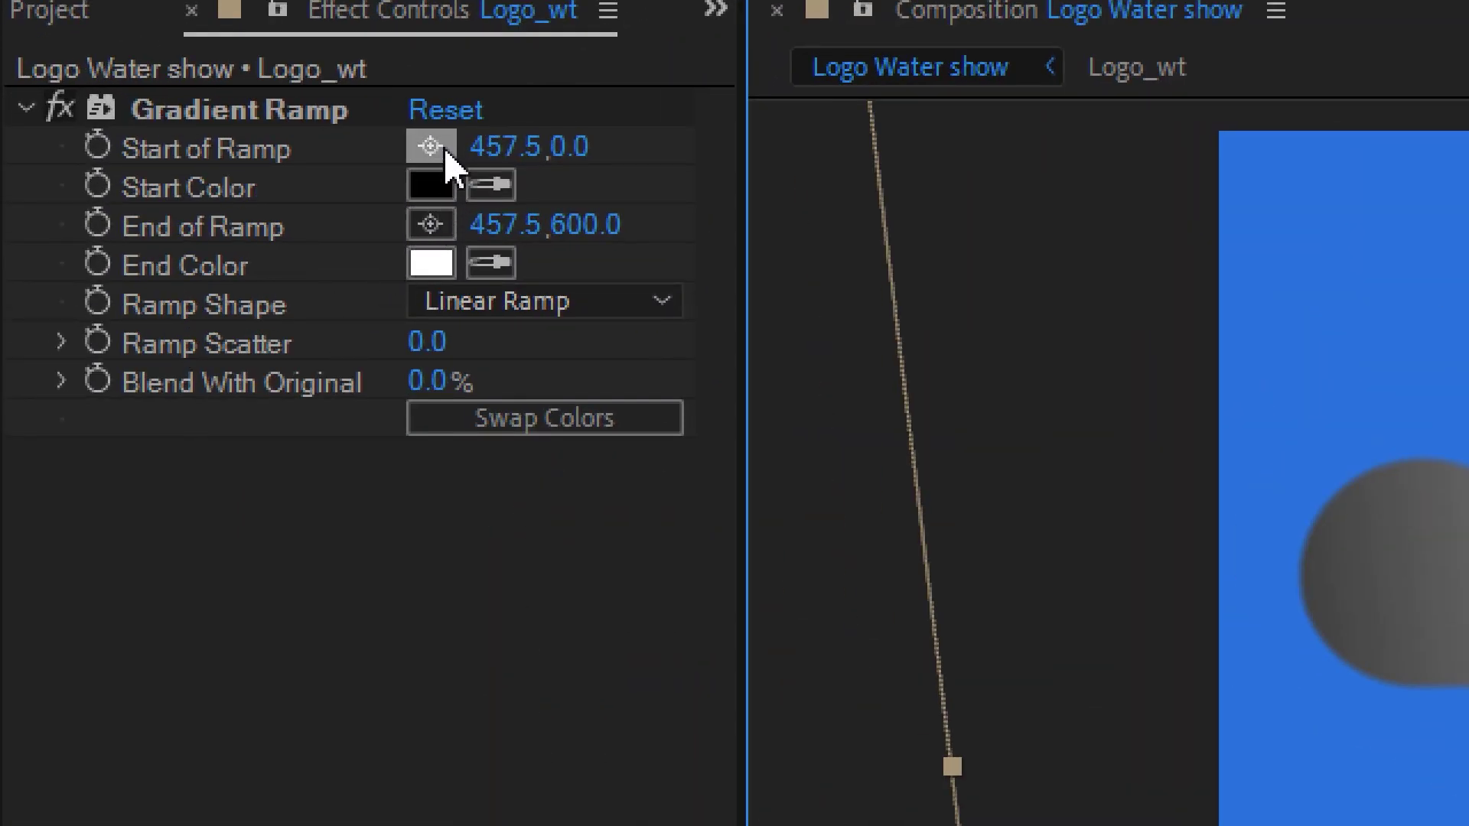
Place the Gradient Ramp's start point at 416.9, 398.6 and its end point at 564.3, 297.0 on the droplet shape
click(431, 146)
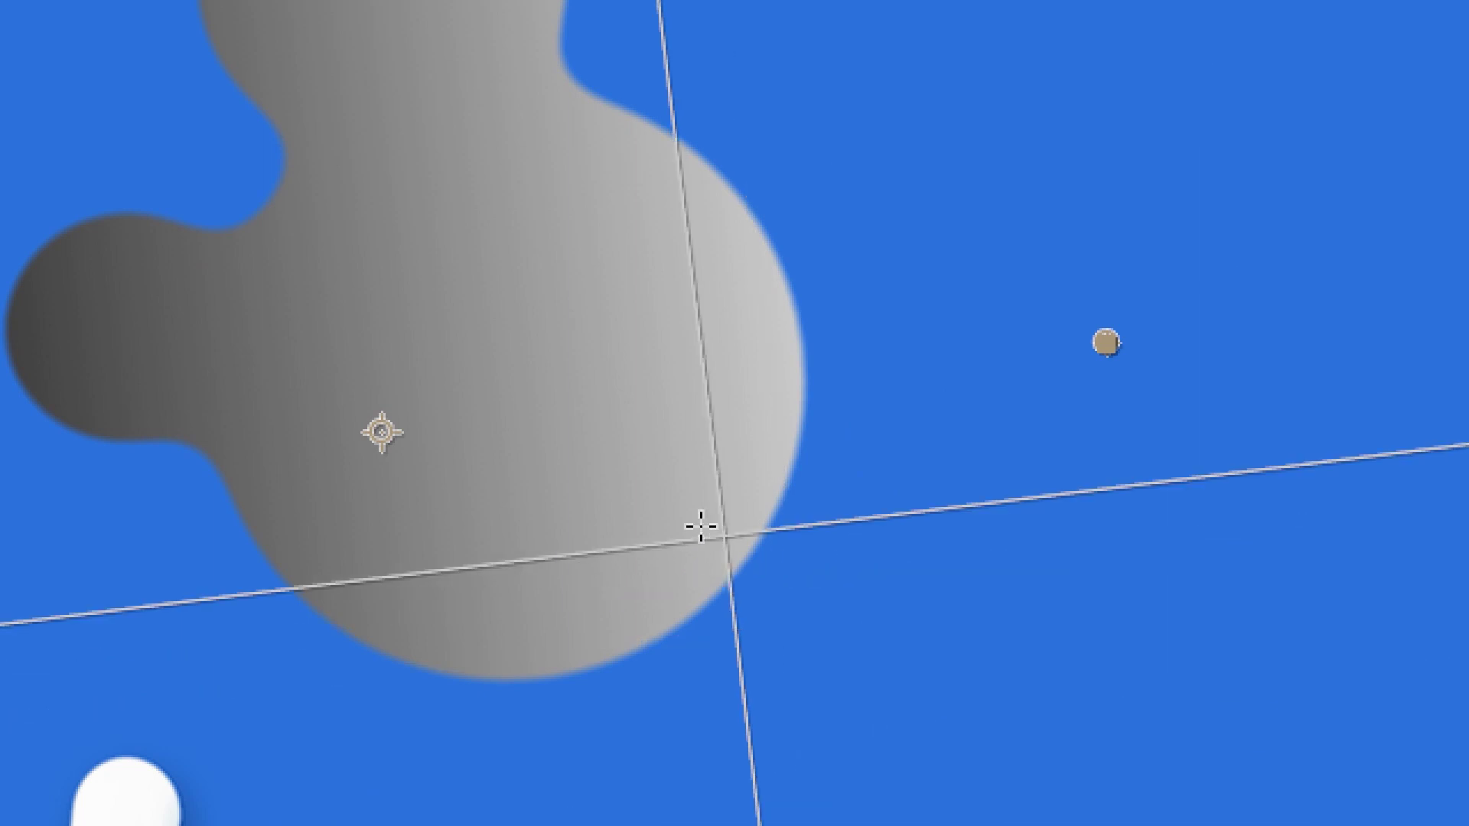
click(665, 510)
drag(667, 511, 634, 502)
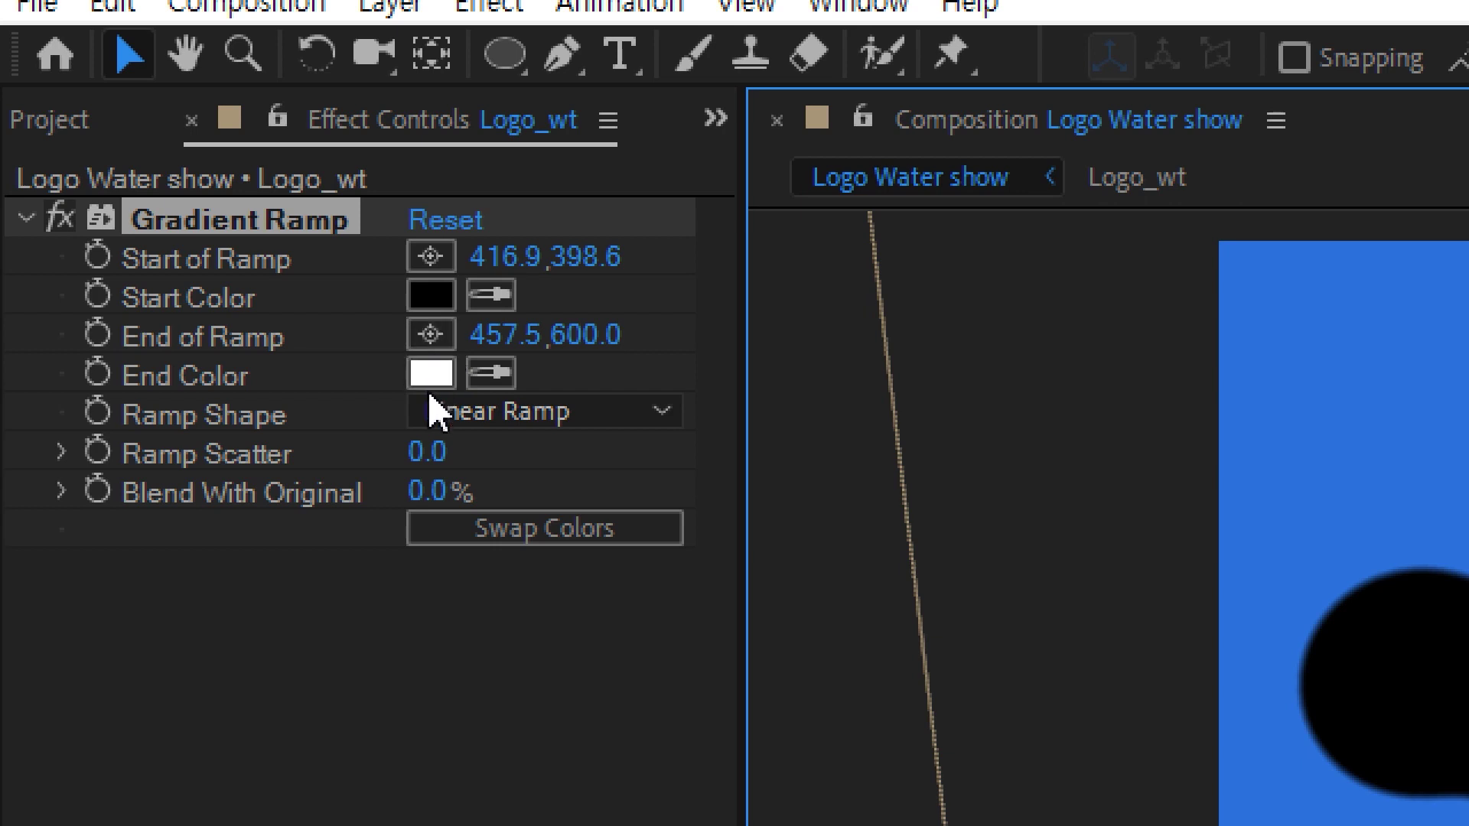
click(430, 341)
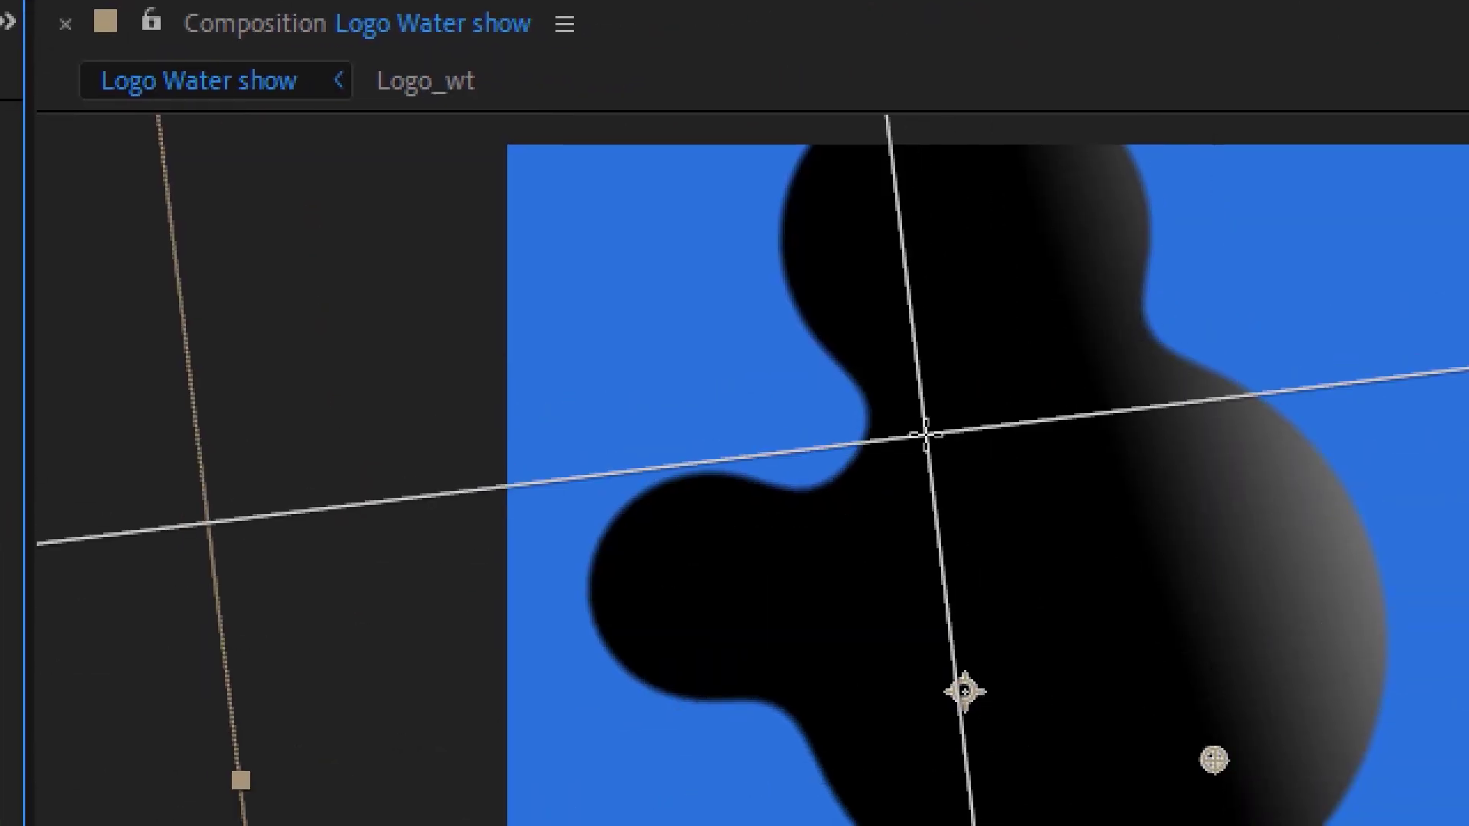
click(926, 434)
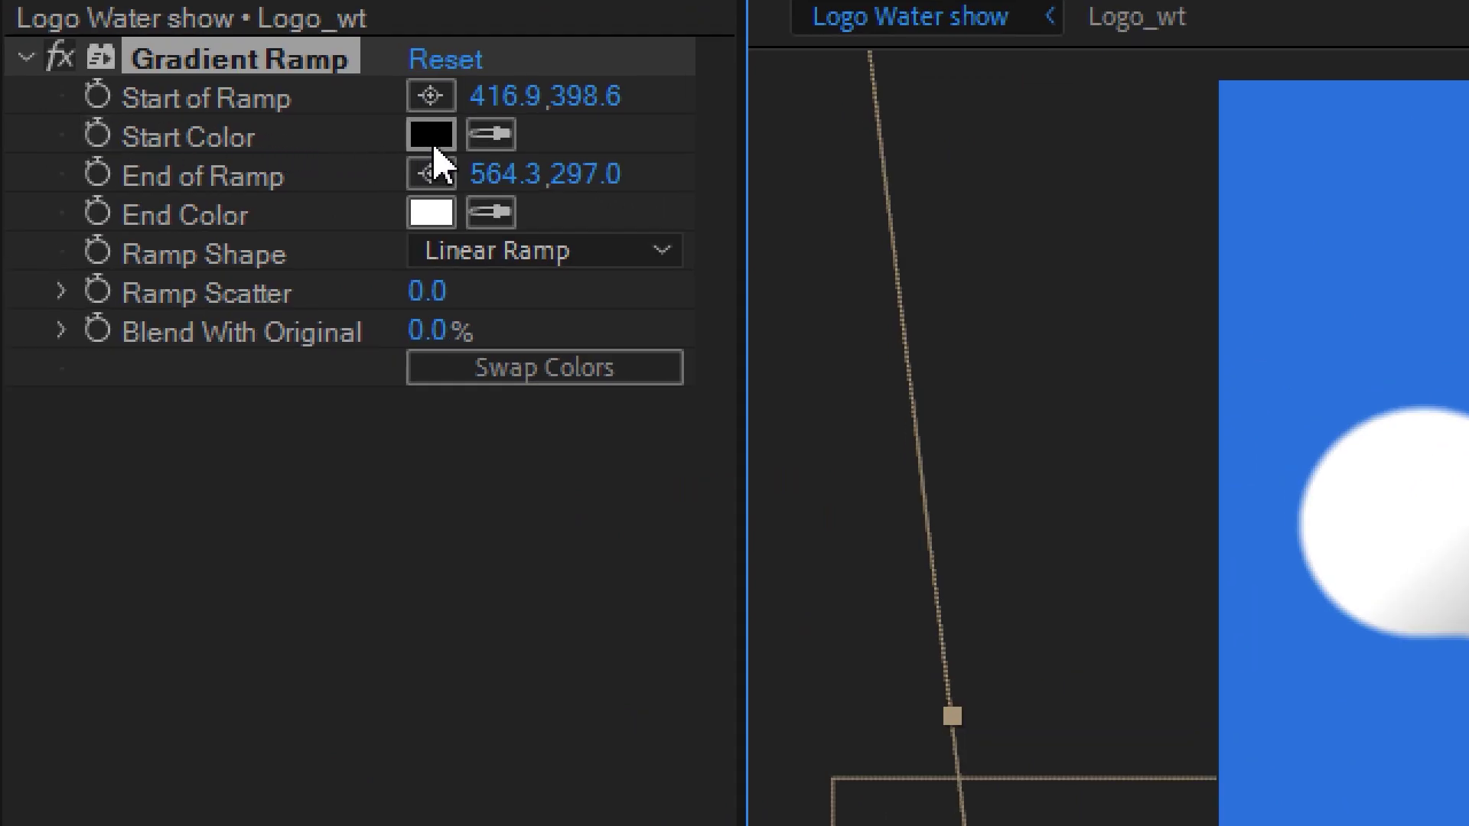
Set the Gradient Ramp's start color to bright cyan, 18D4F0
click(431, 149)
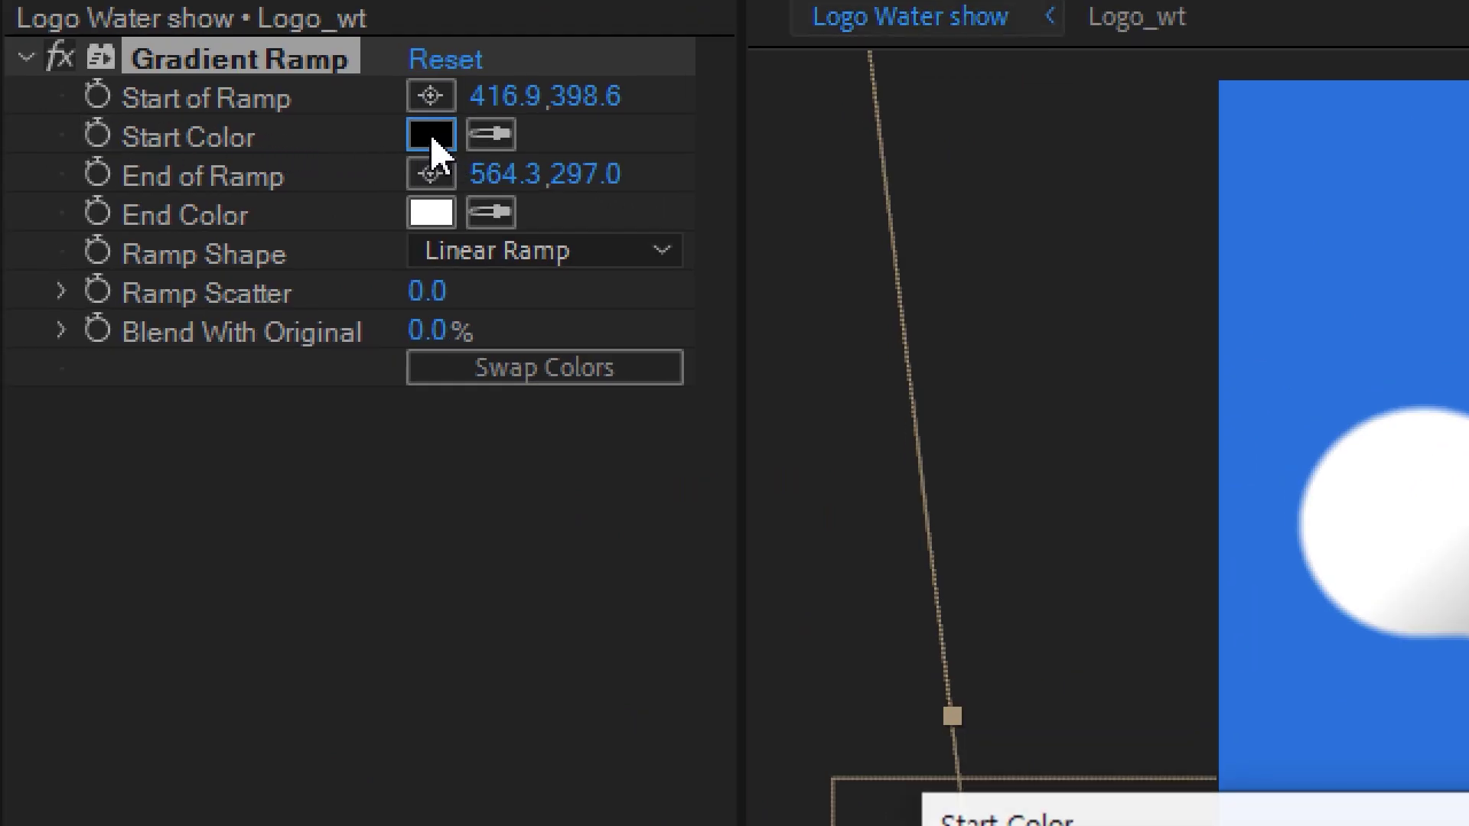
drag(528, 353, 783, 275)
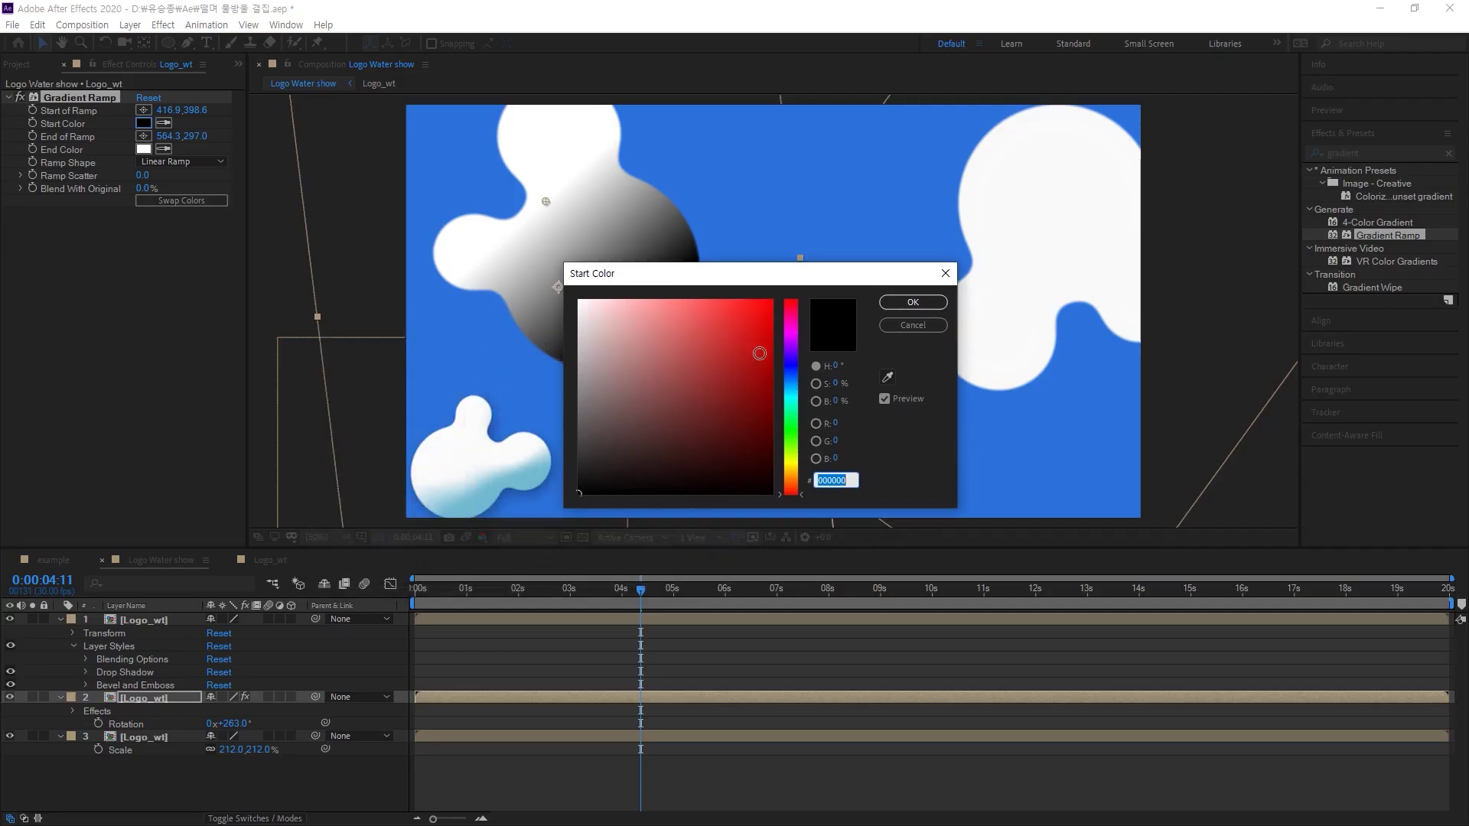
drag(790, 397, 754, 370)
click(790, 392)
drag(764, 284, 815, 430)
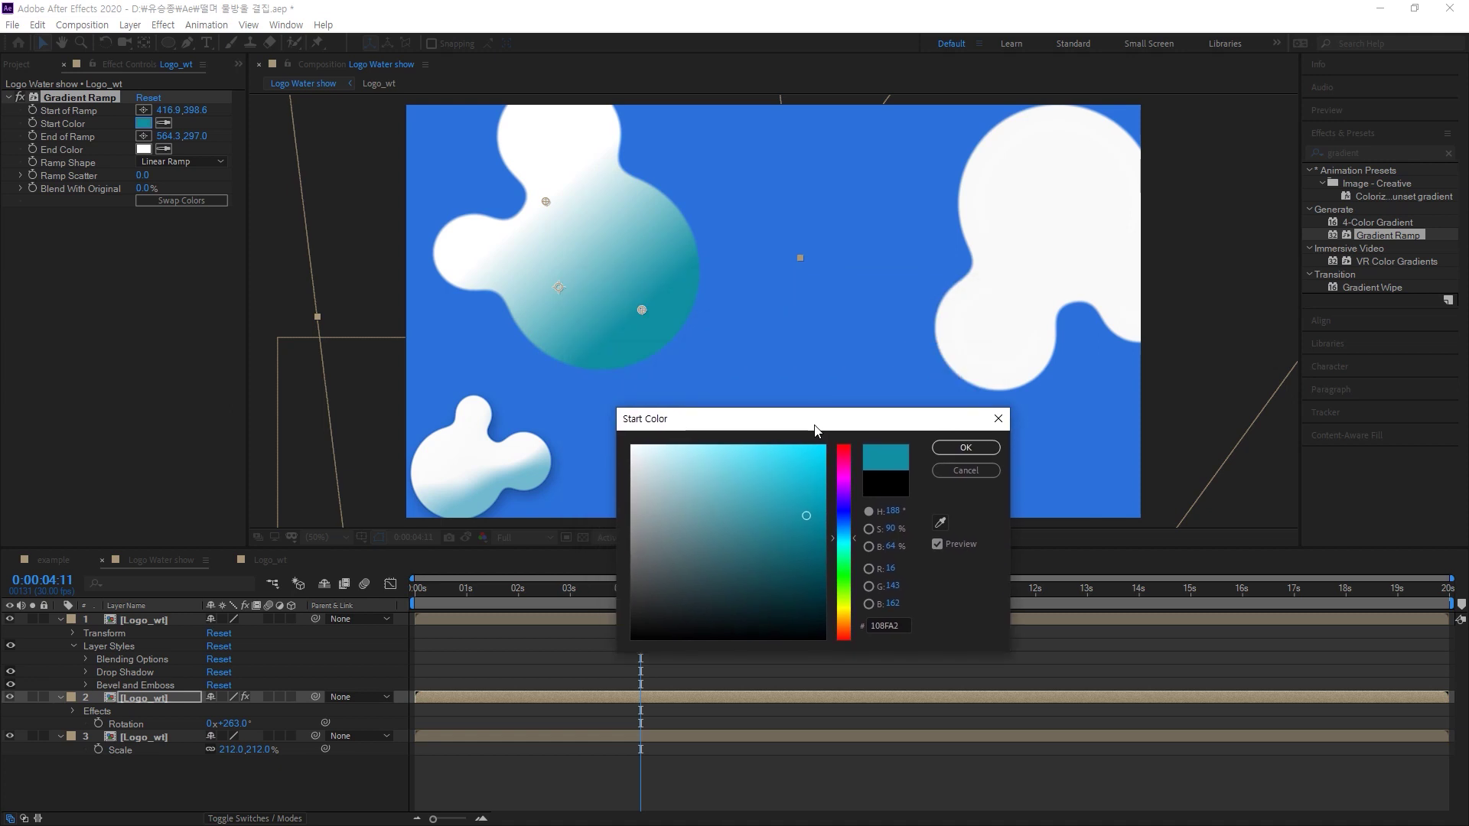
drag(813, 520, 807, 456)
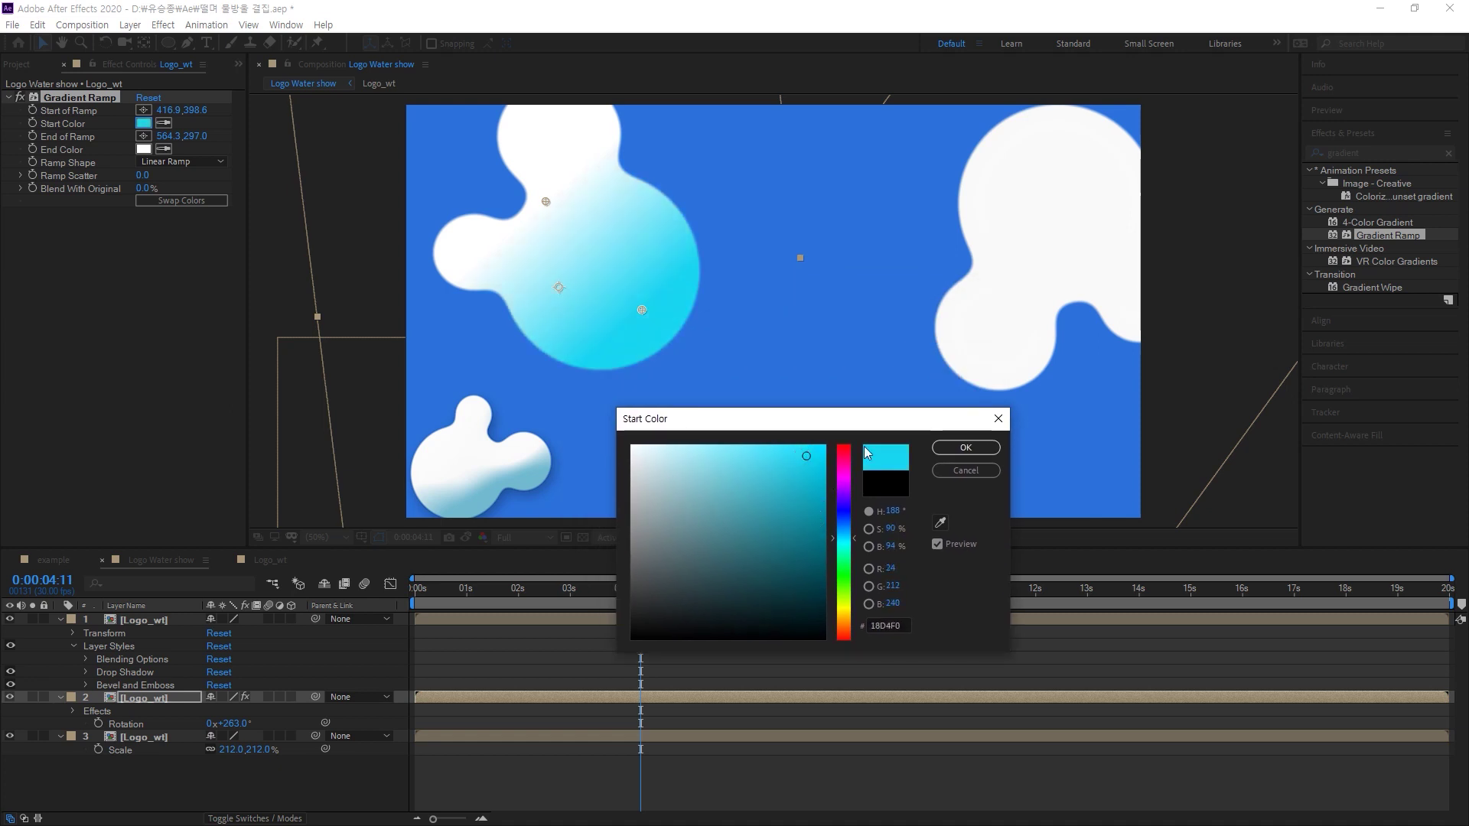
click(962, 447)
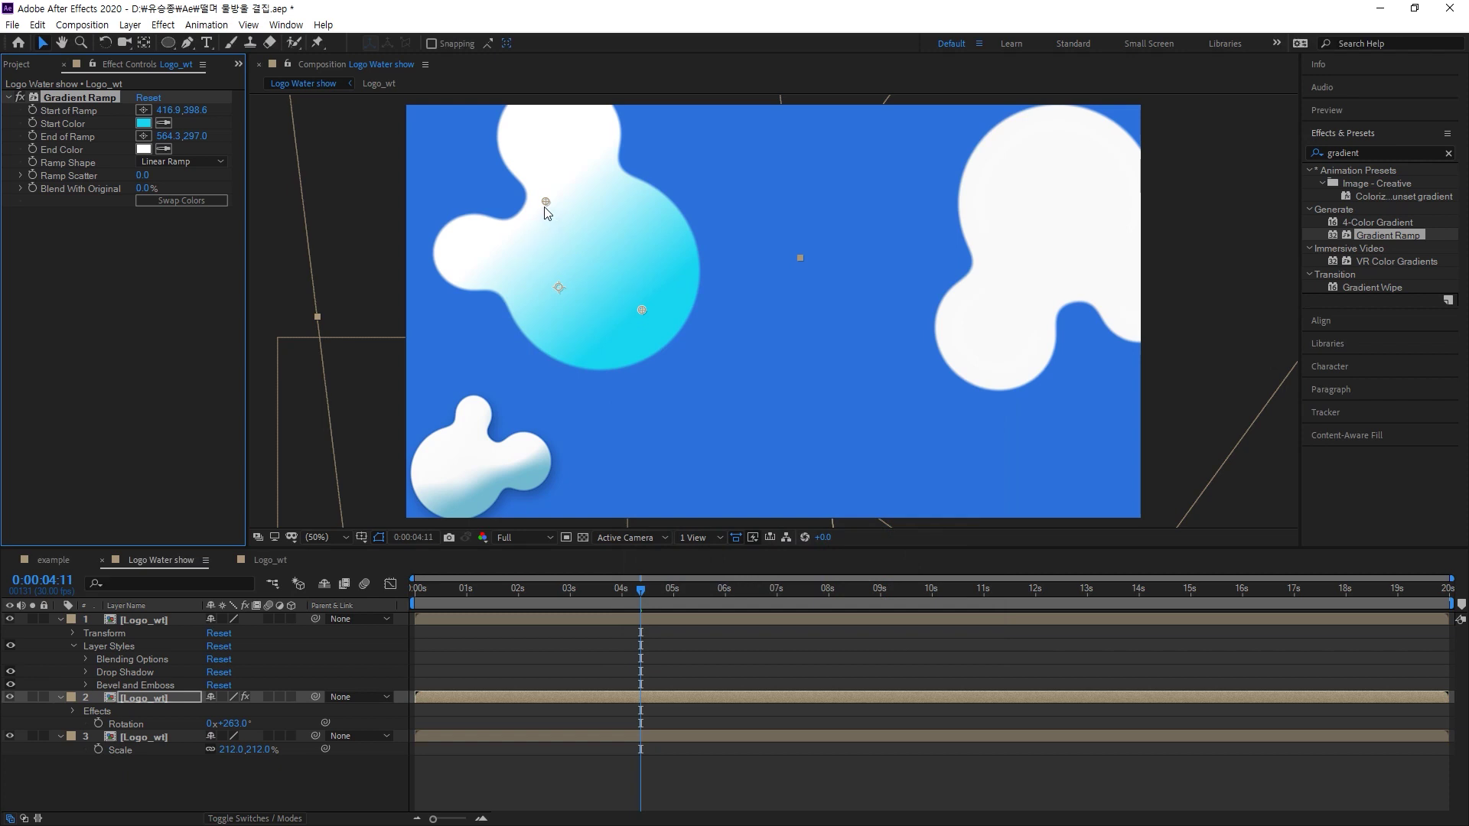
Reposition the Gradient Ramp across the droplet, with the start point at 471.0, 368.2 and the end point at 505.2, 236.5
drag(546, 203, 482, 258)
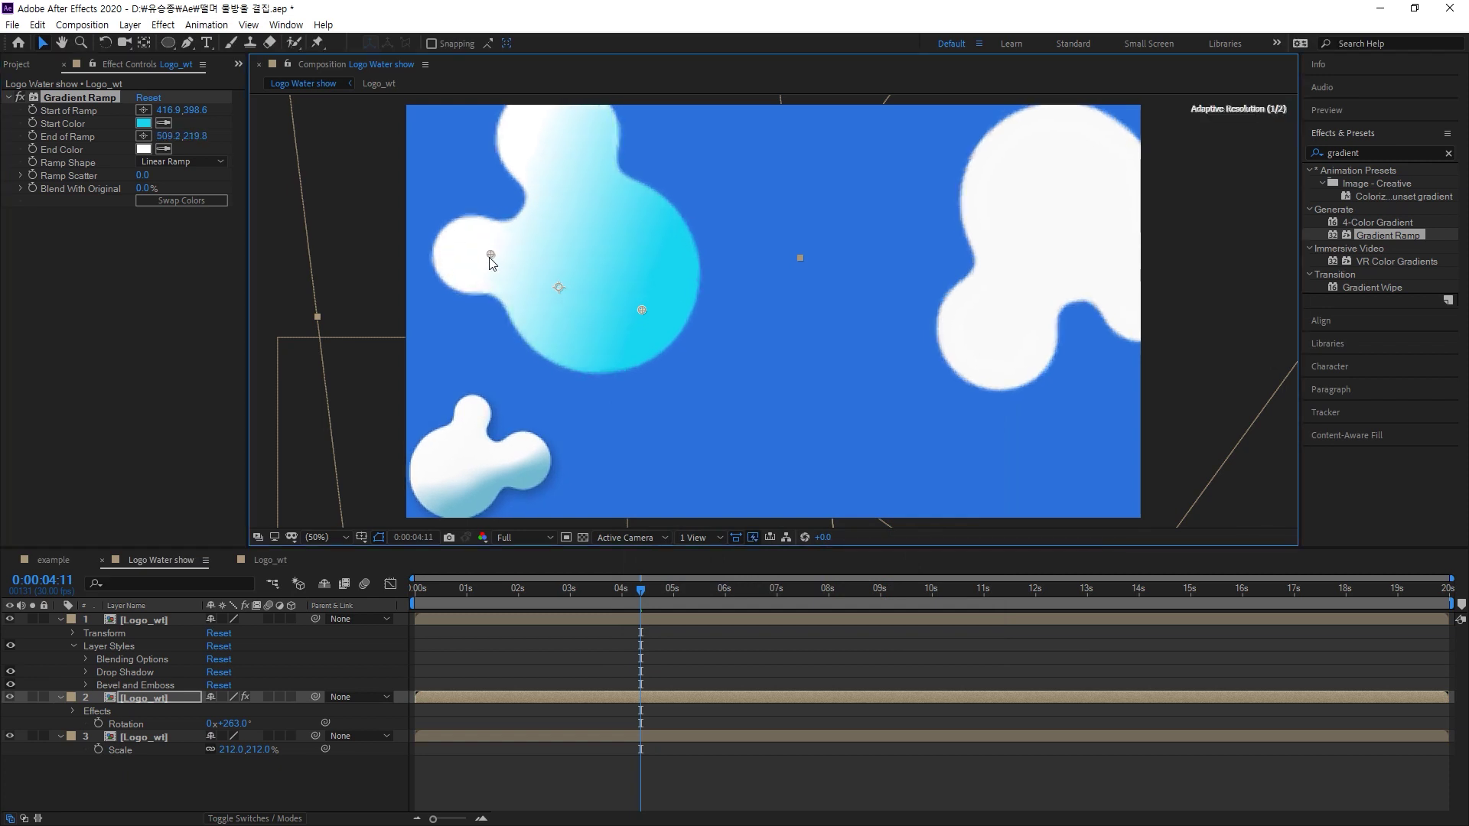
drag(641, 311, 613, 271)
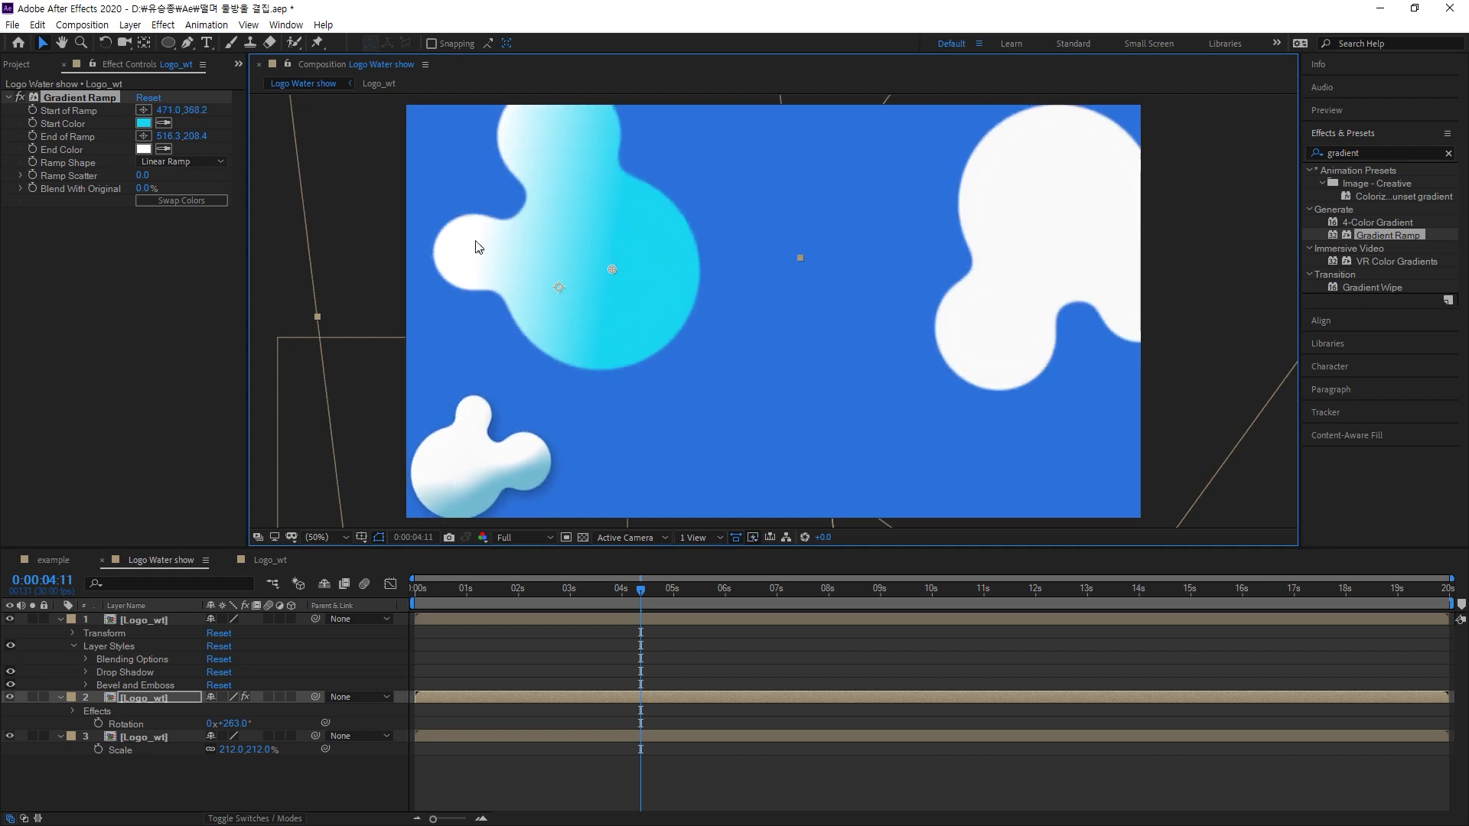
drag(482, 251, 504, 251)
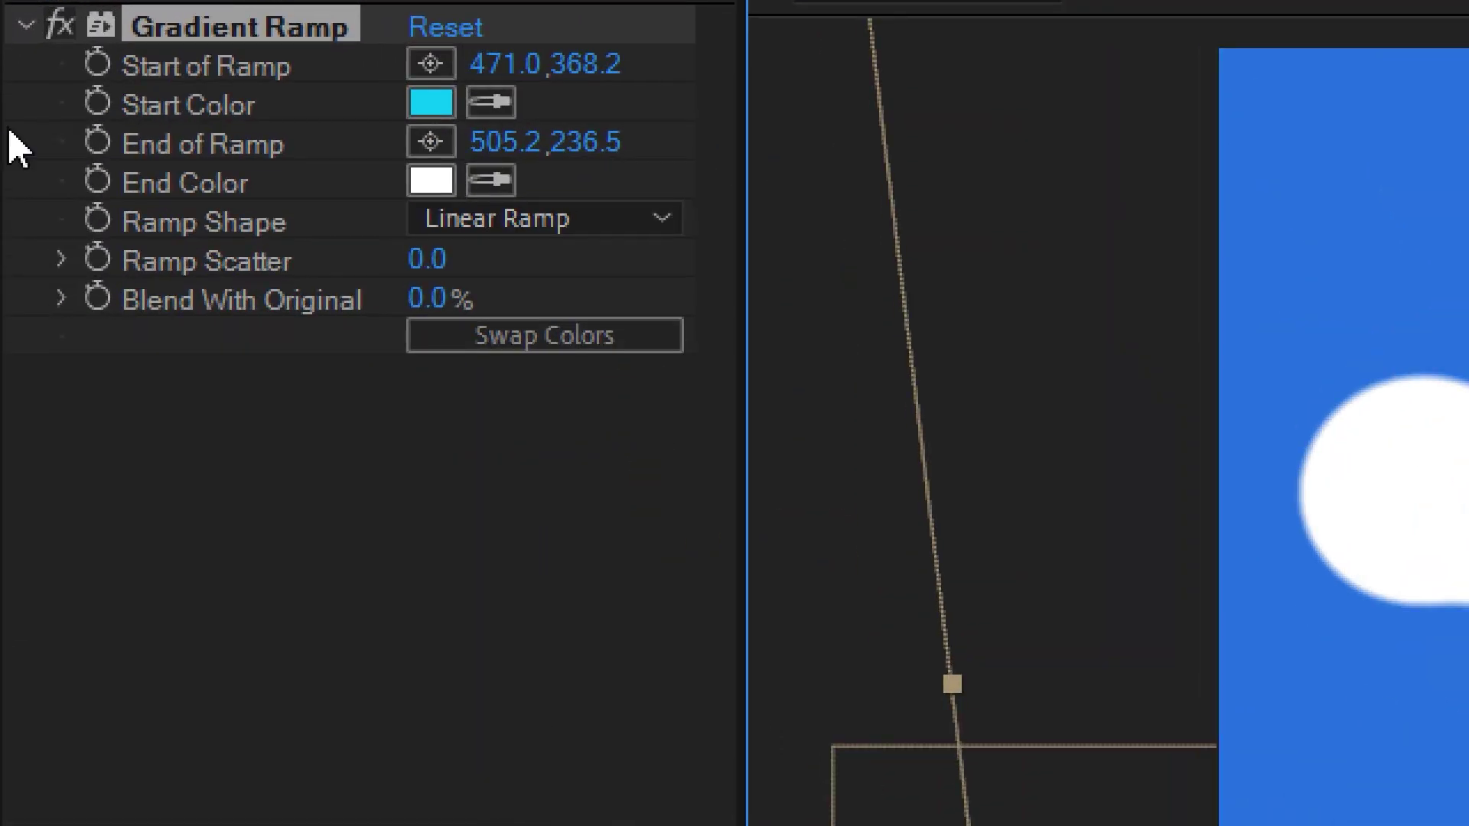
Change the ramp shape to Radial Ramp and center its start point on the large droplet at 459.5, 353.5
click(576, 228)
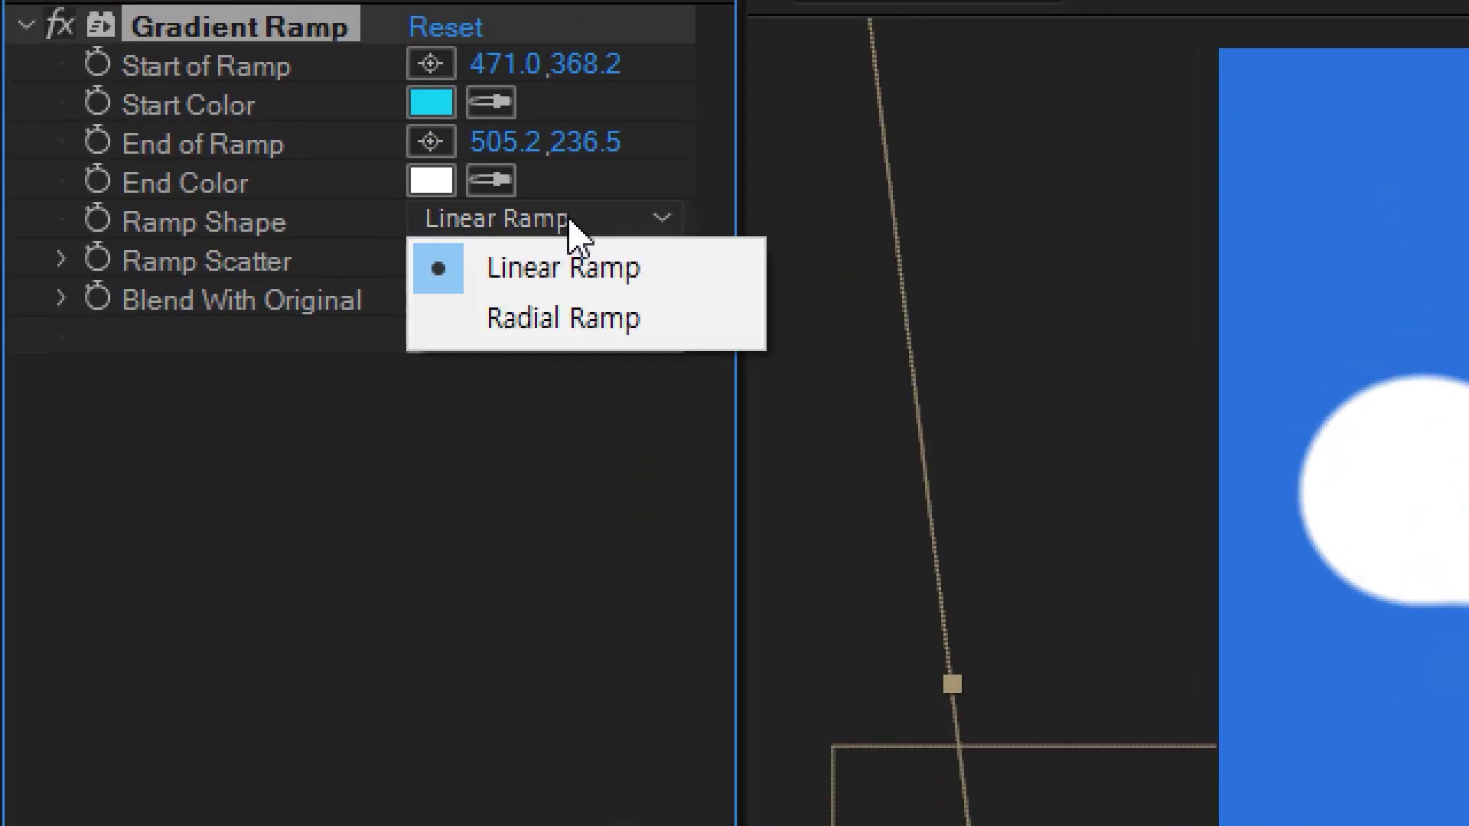
click(568, 320)
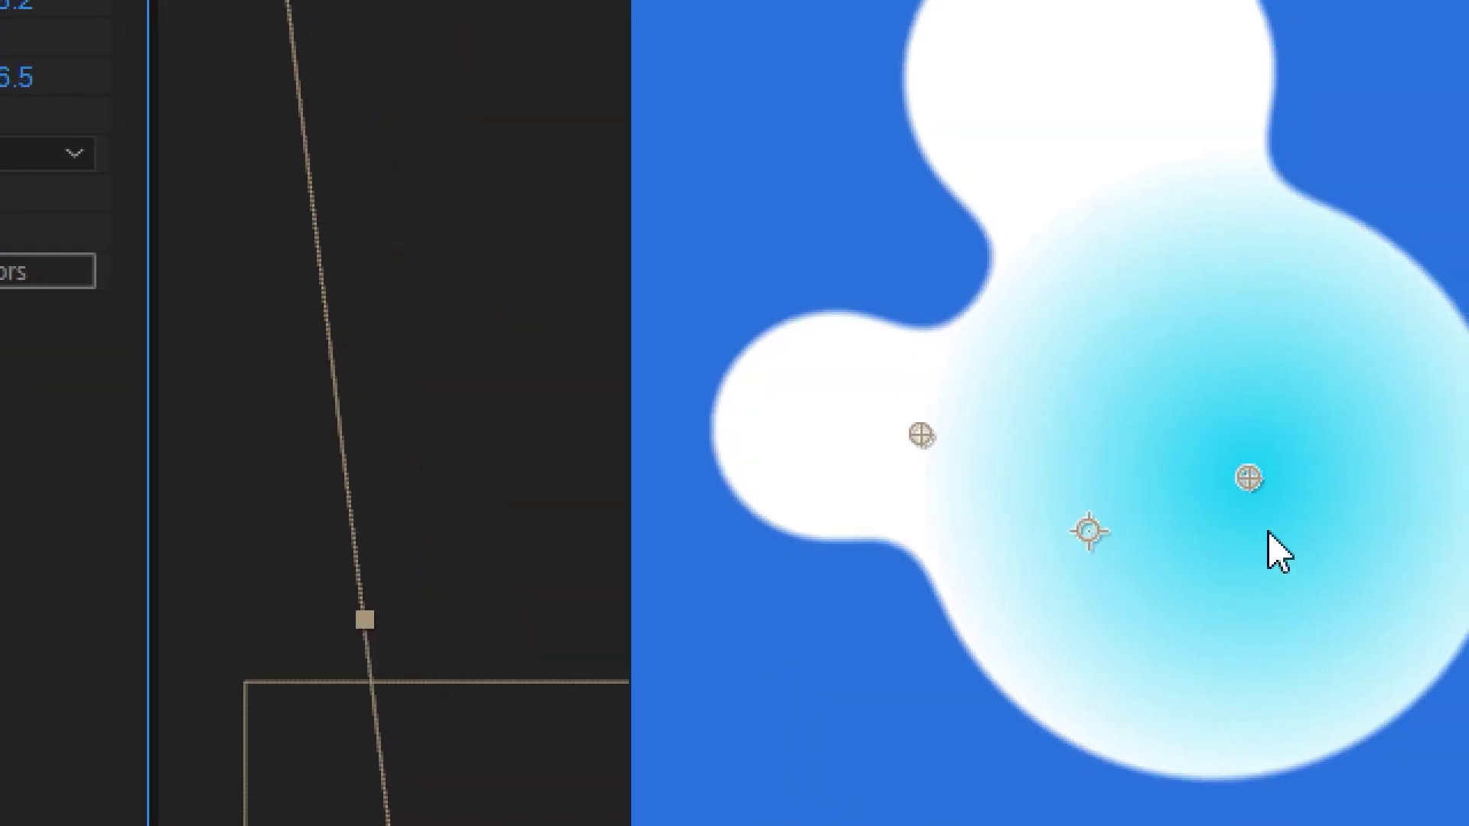
drag(1252, 483, 1225, 518)
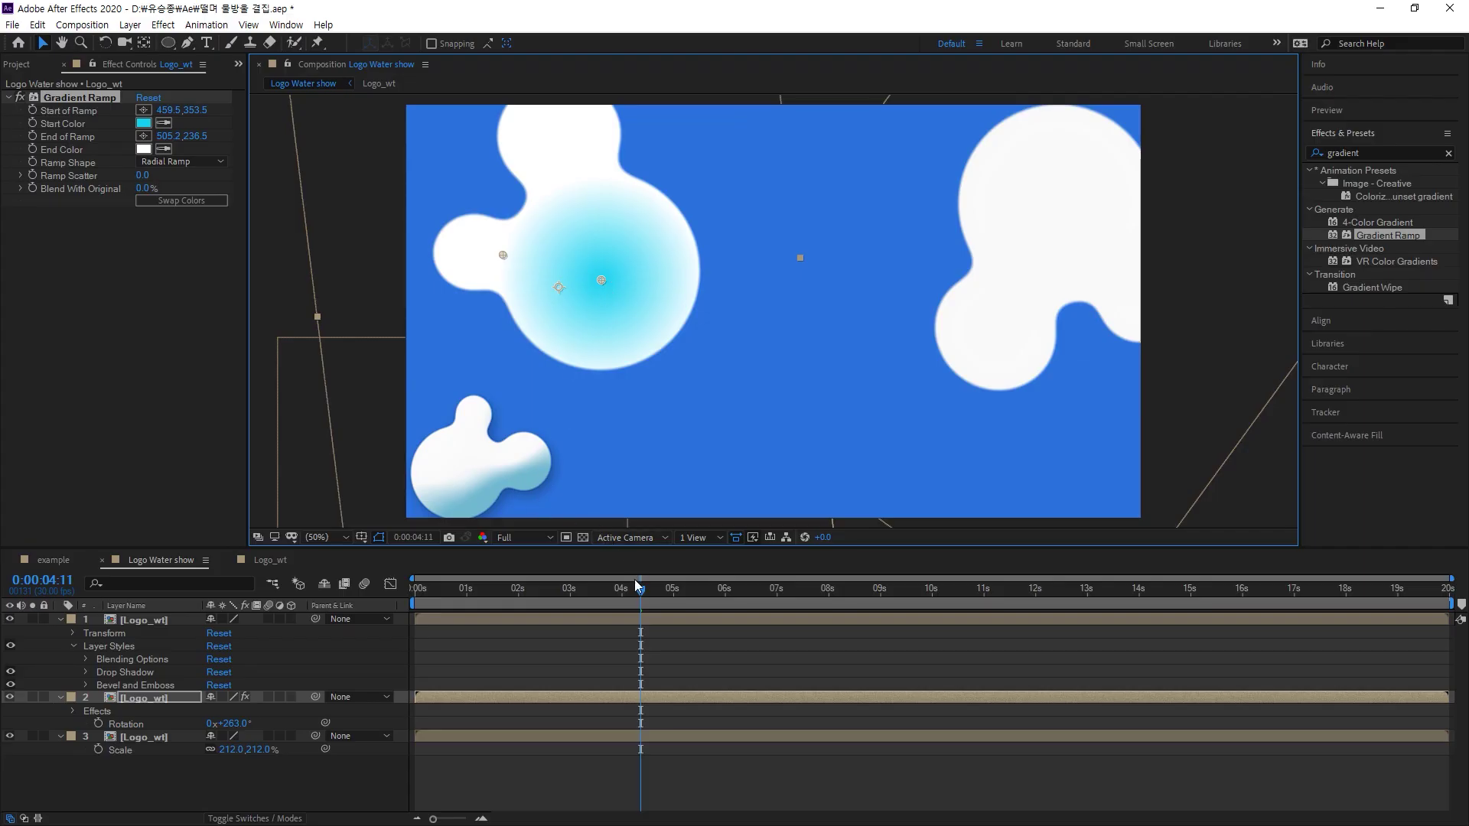
At 0:00:00:13, shift the gradient droplet layer toward the composition's center and place the ramp's start point at 496.0, 311.4
drag(636, 586, 437, 568)
drag(578, 315, 657, 238)
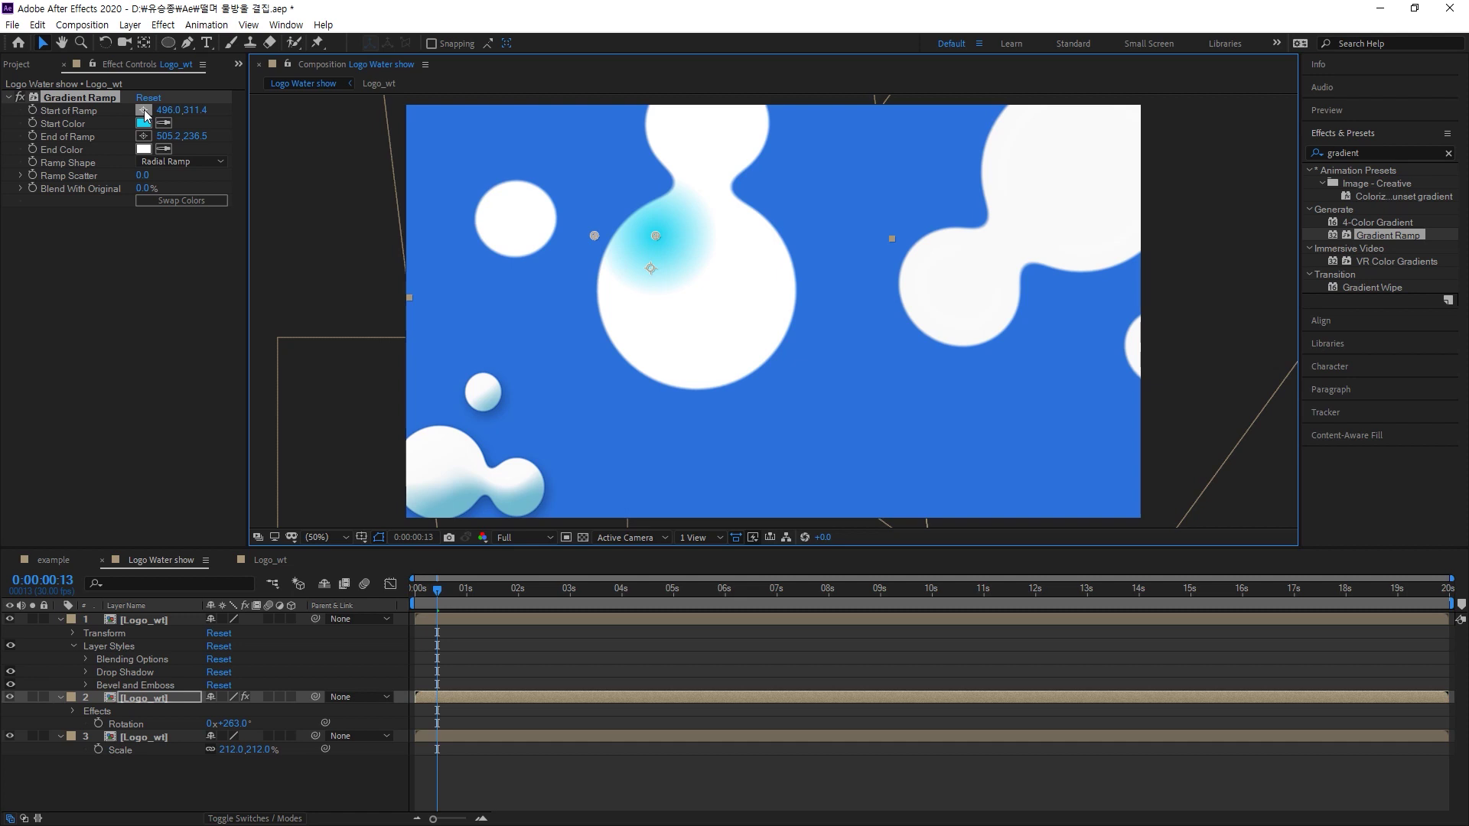
click(145, 115)
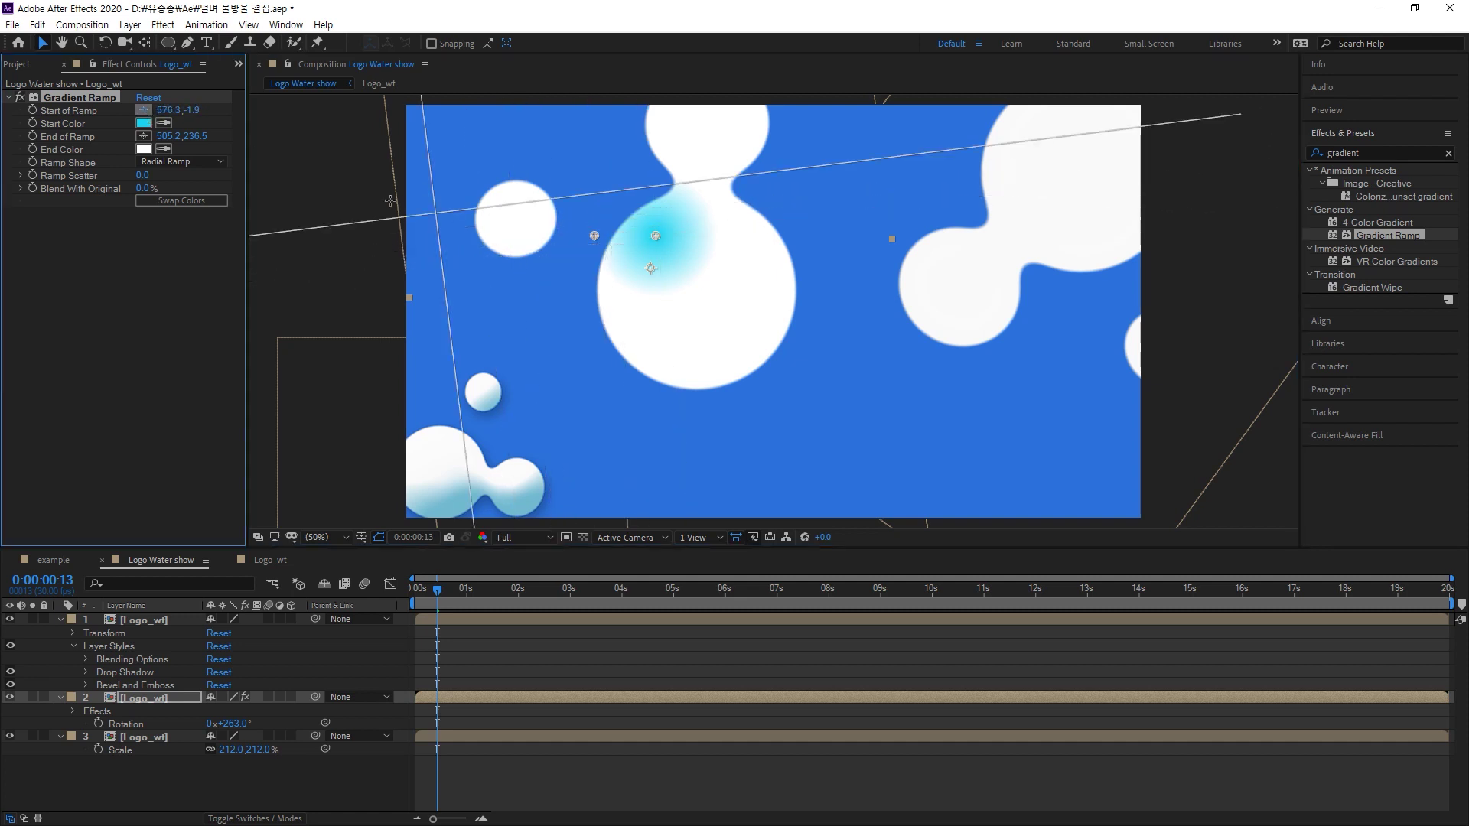
click(656, 238)
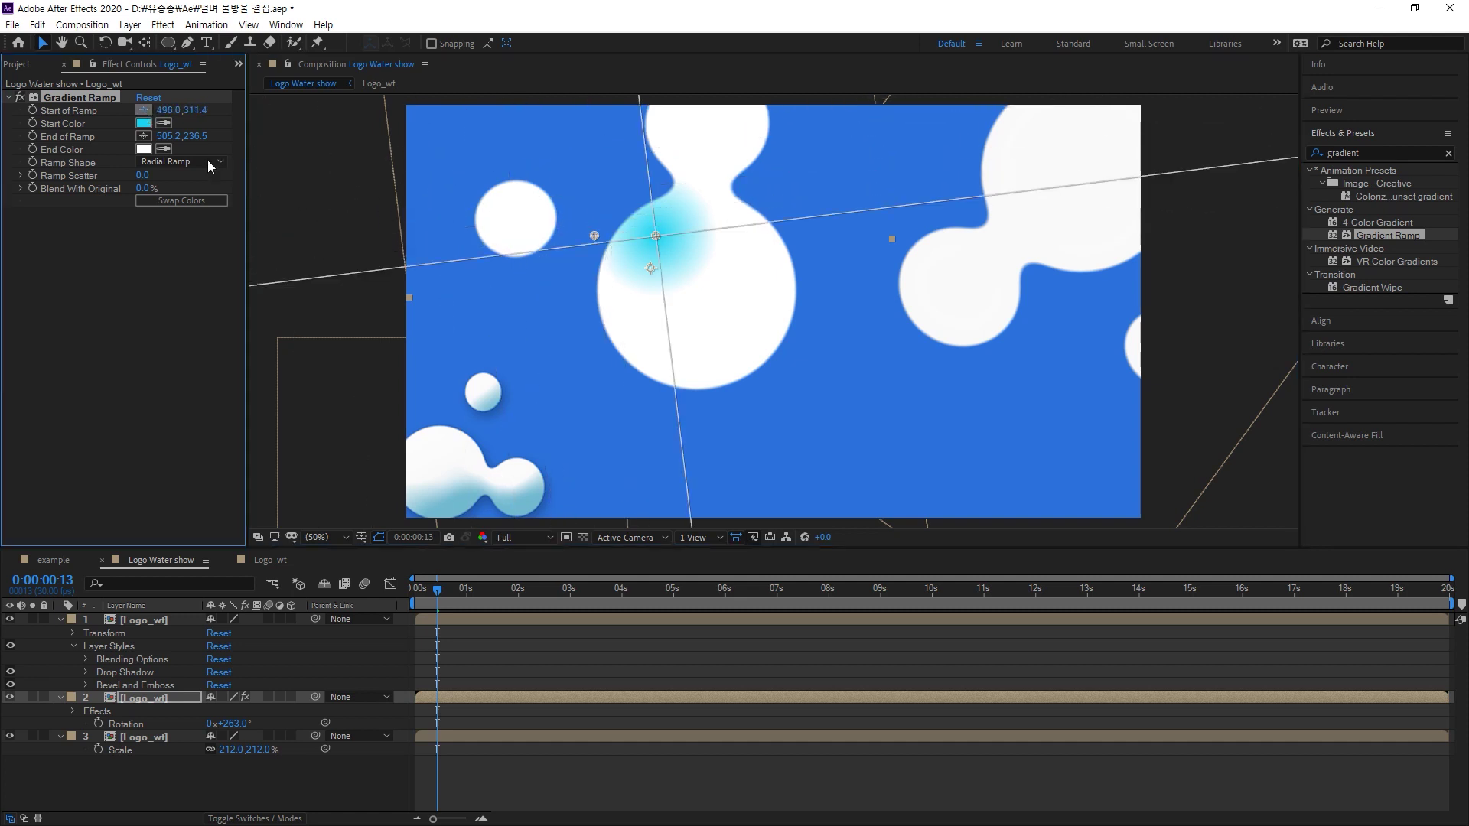
click(677, 304)
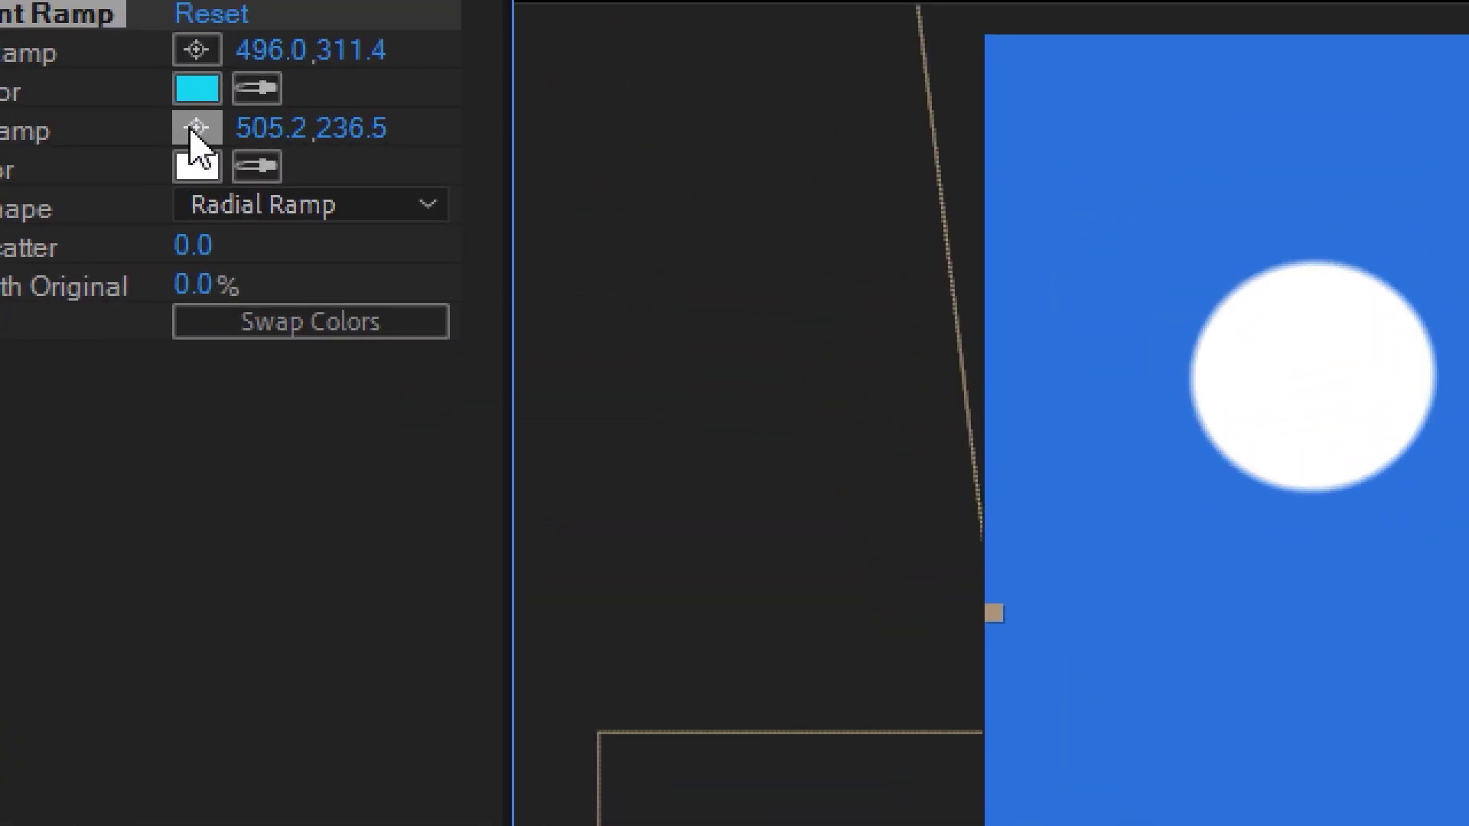
Place the ramp's end point near the large droplet's lower edge at 330.6, 381.4 and its start point at 485.6, 311.1
click(143, 137)
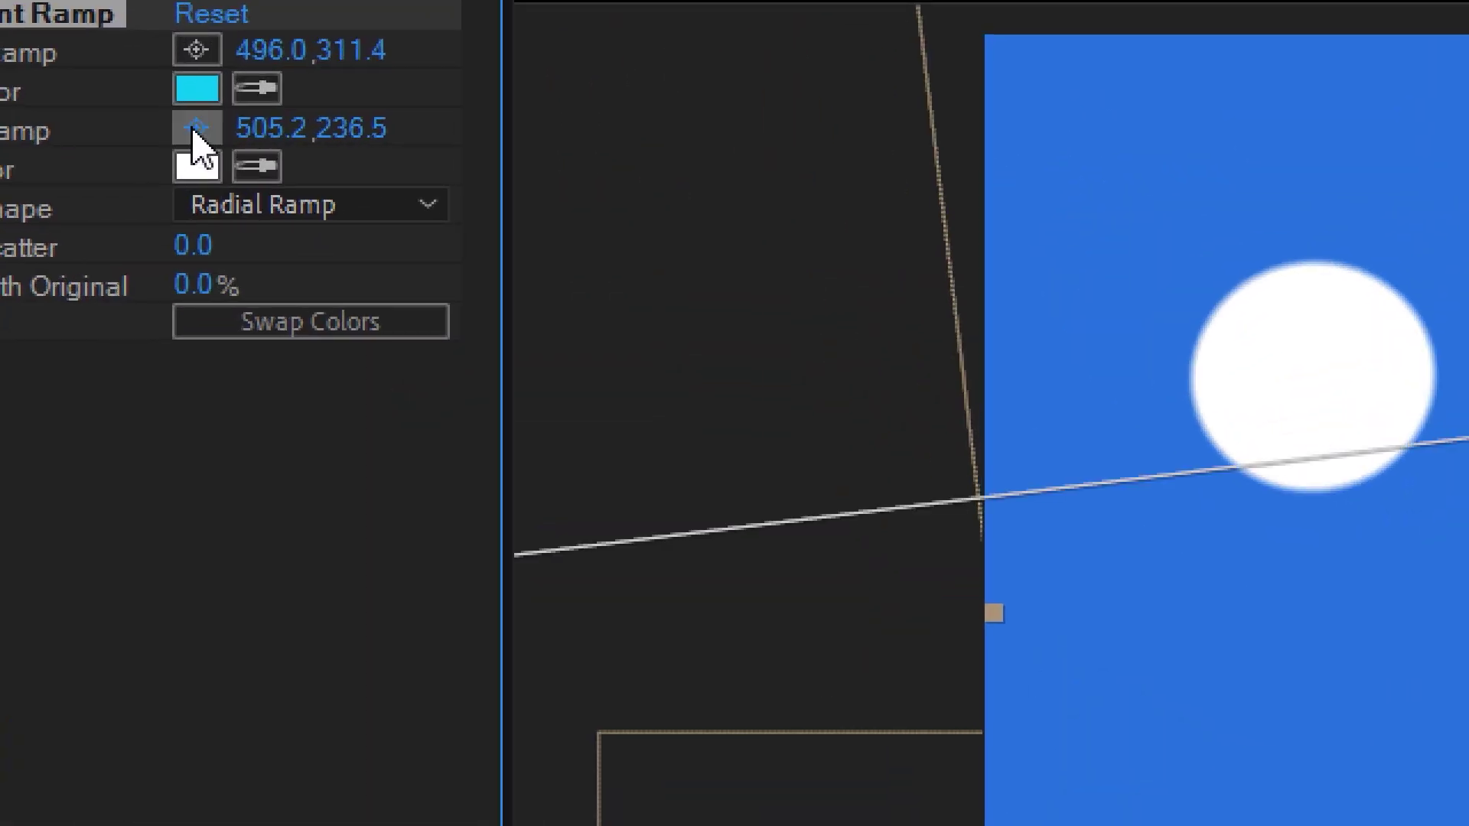
click(1254, 521)
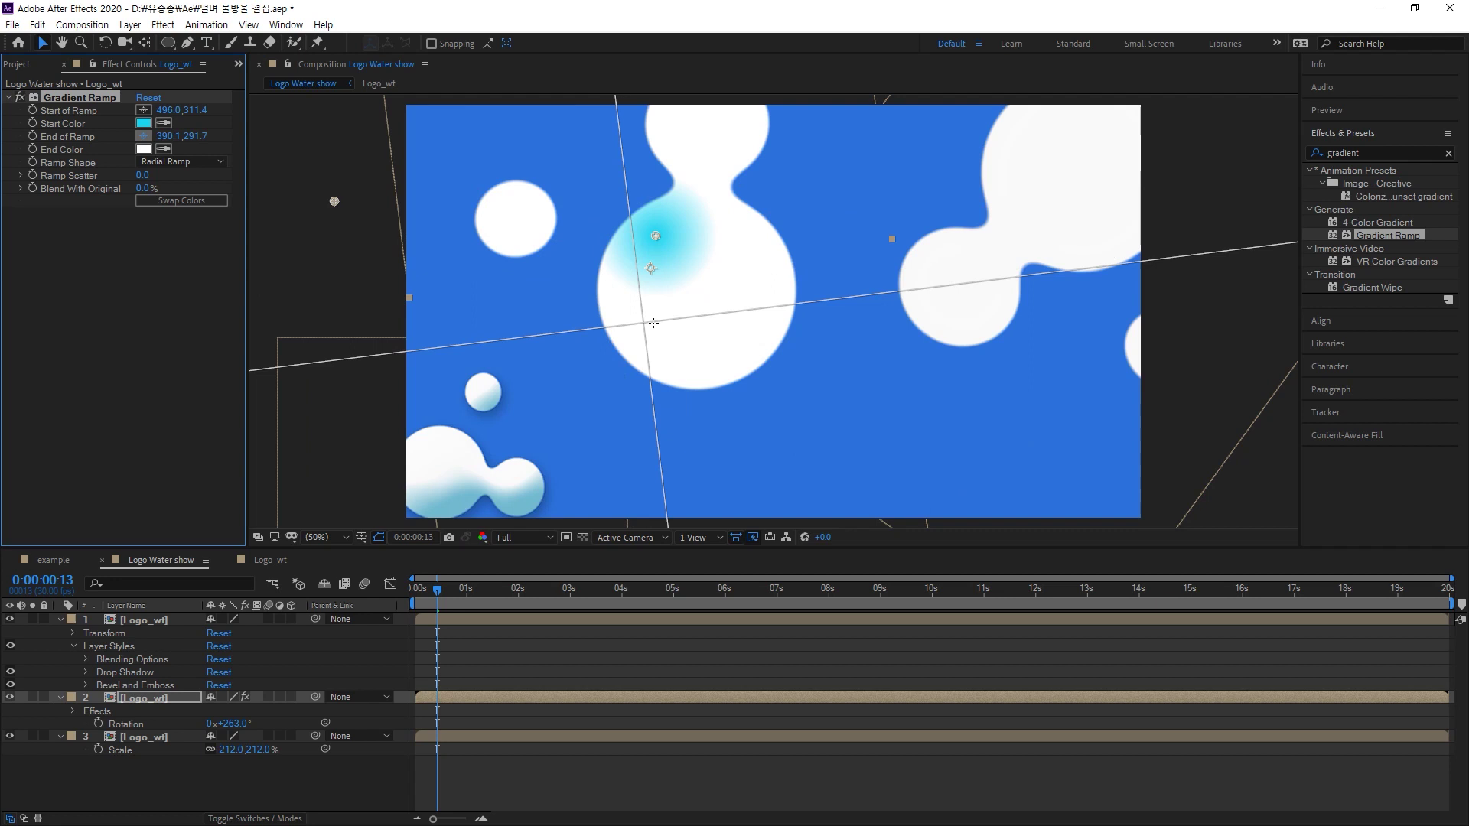
drag(653, 322, 728, 361)
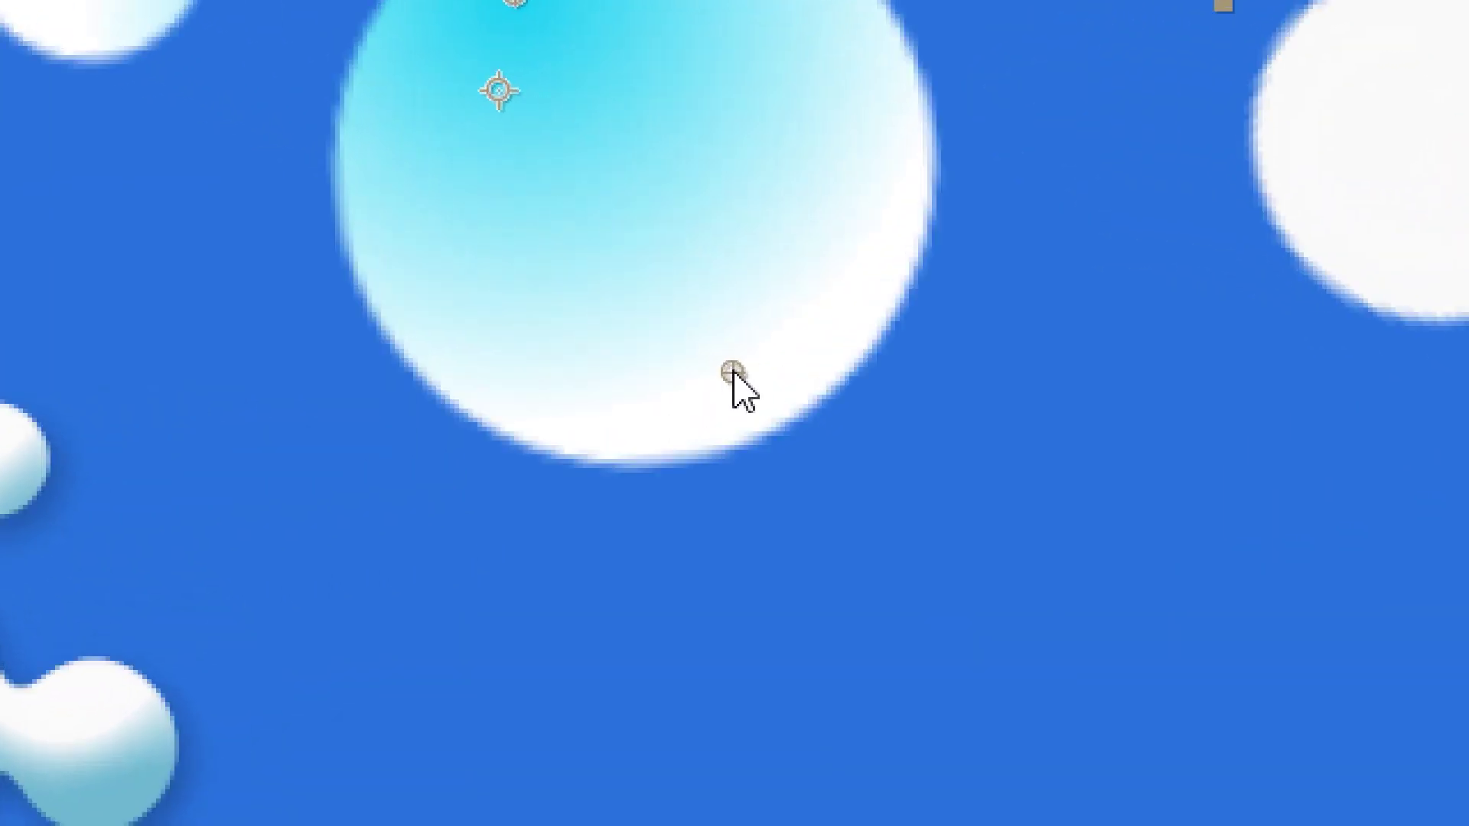
drag(514, 145, 518, 181)
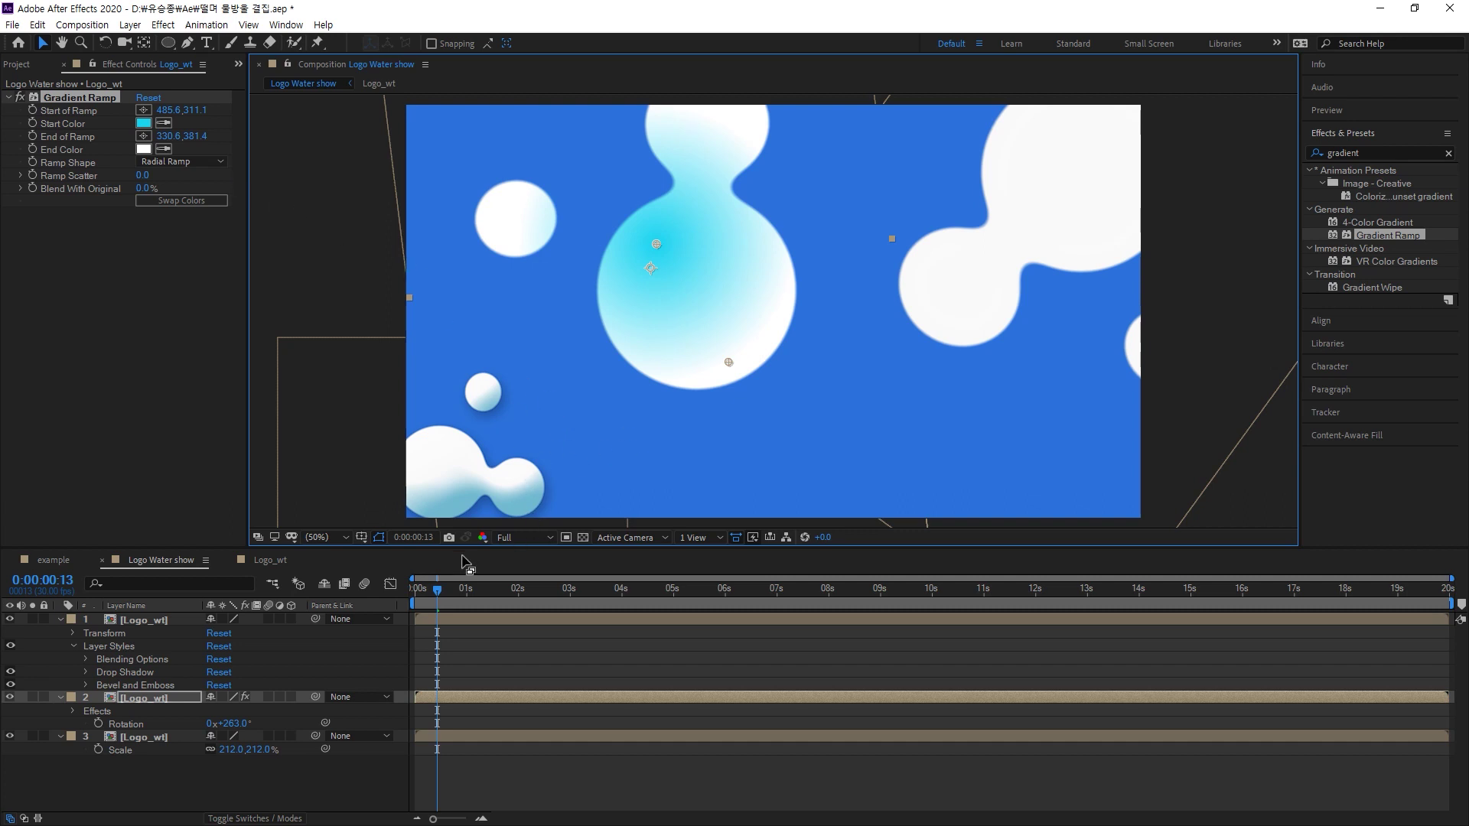
At 0:00:04:10, rearrange the three droplet layers so the plain white one lies fully inside the frame, clear of the others
drag(446, 589, 643, 577)
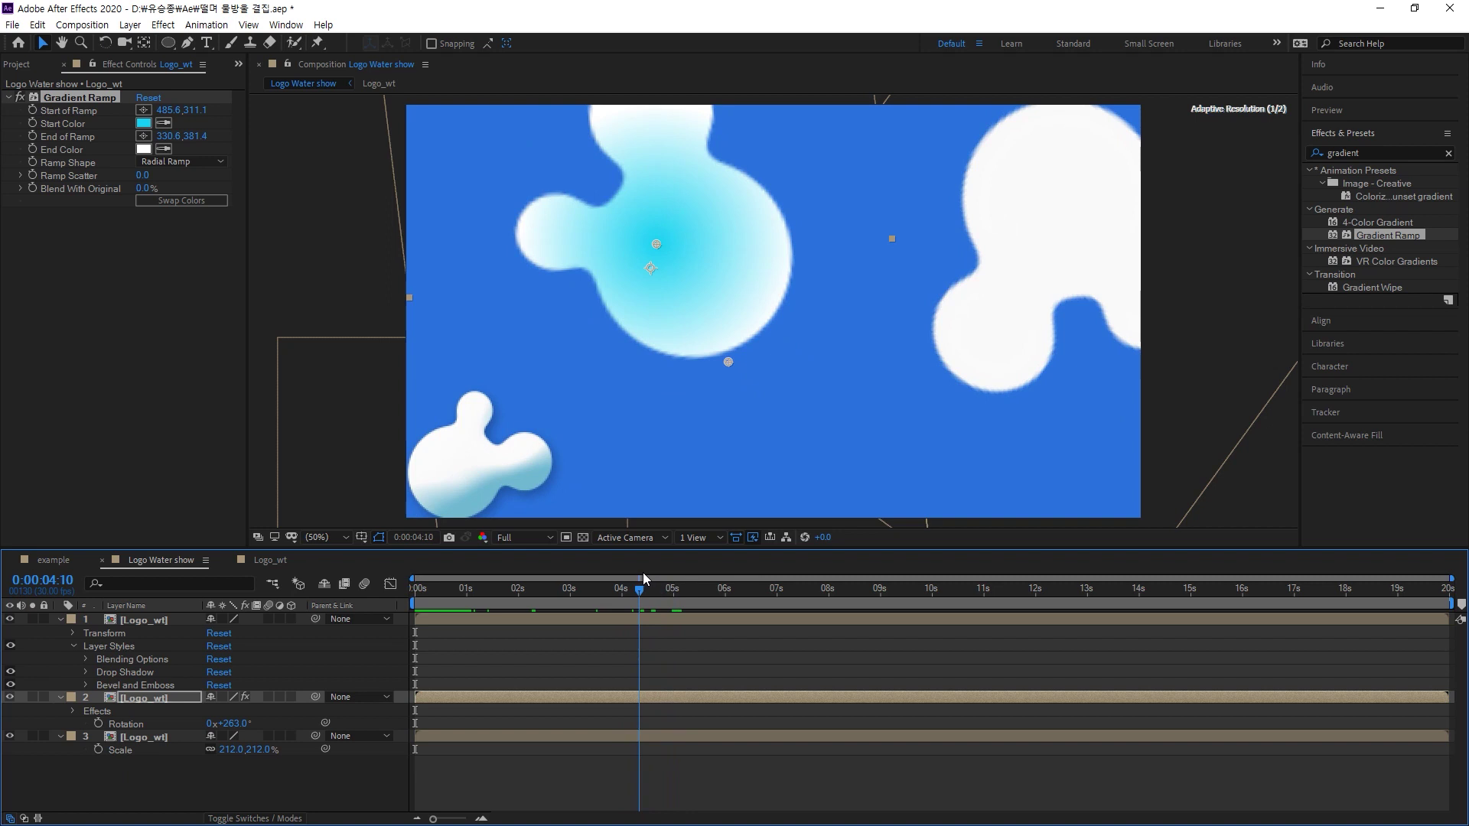
drag(502, 466, 448, 430)
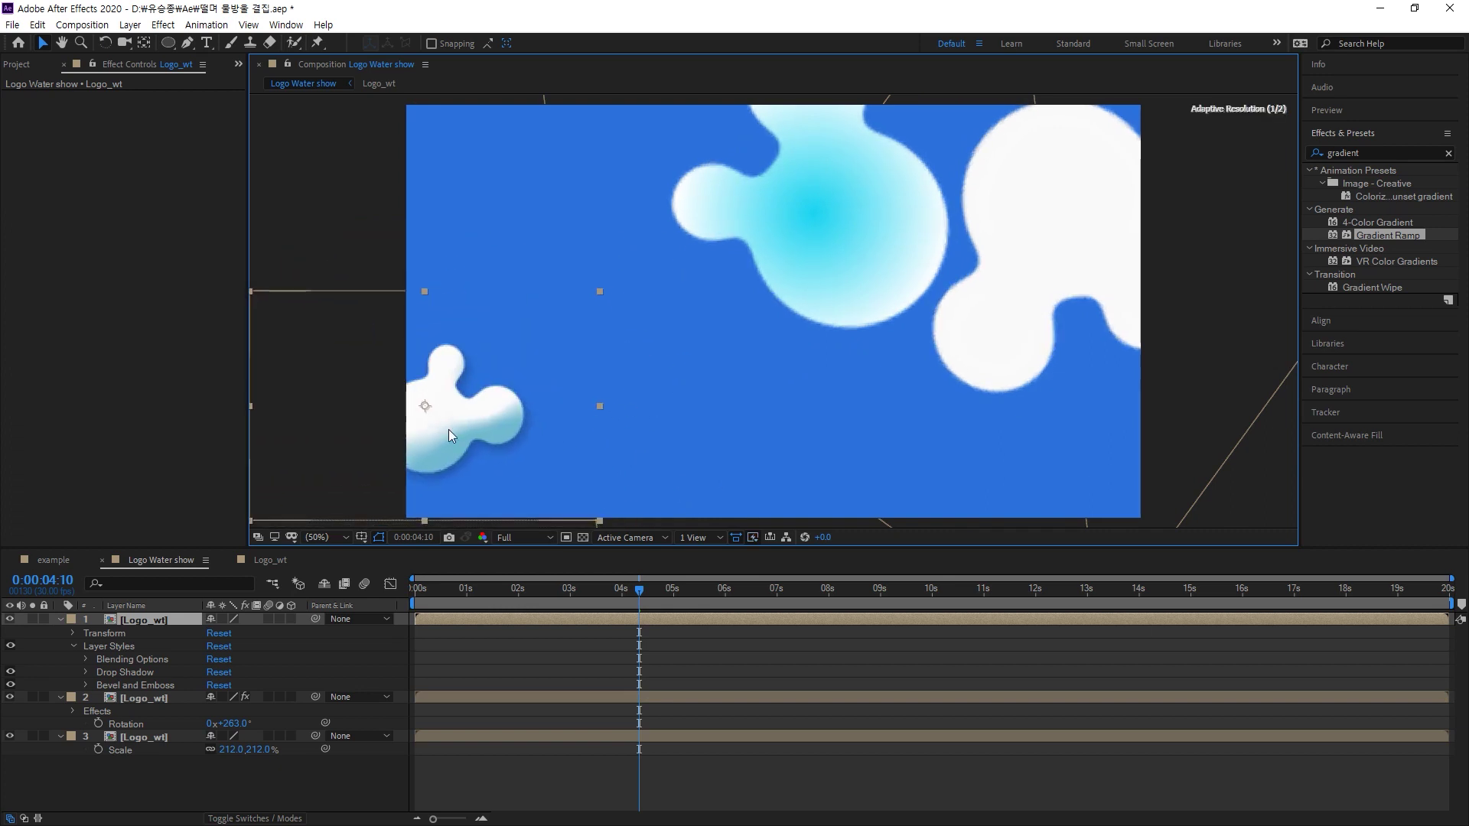
drag(797, 301, 632, 279)
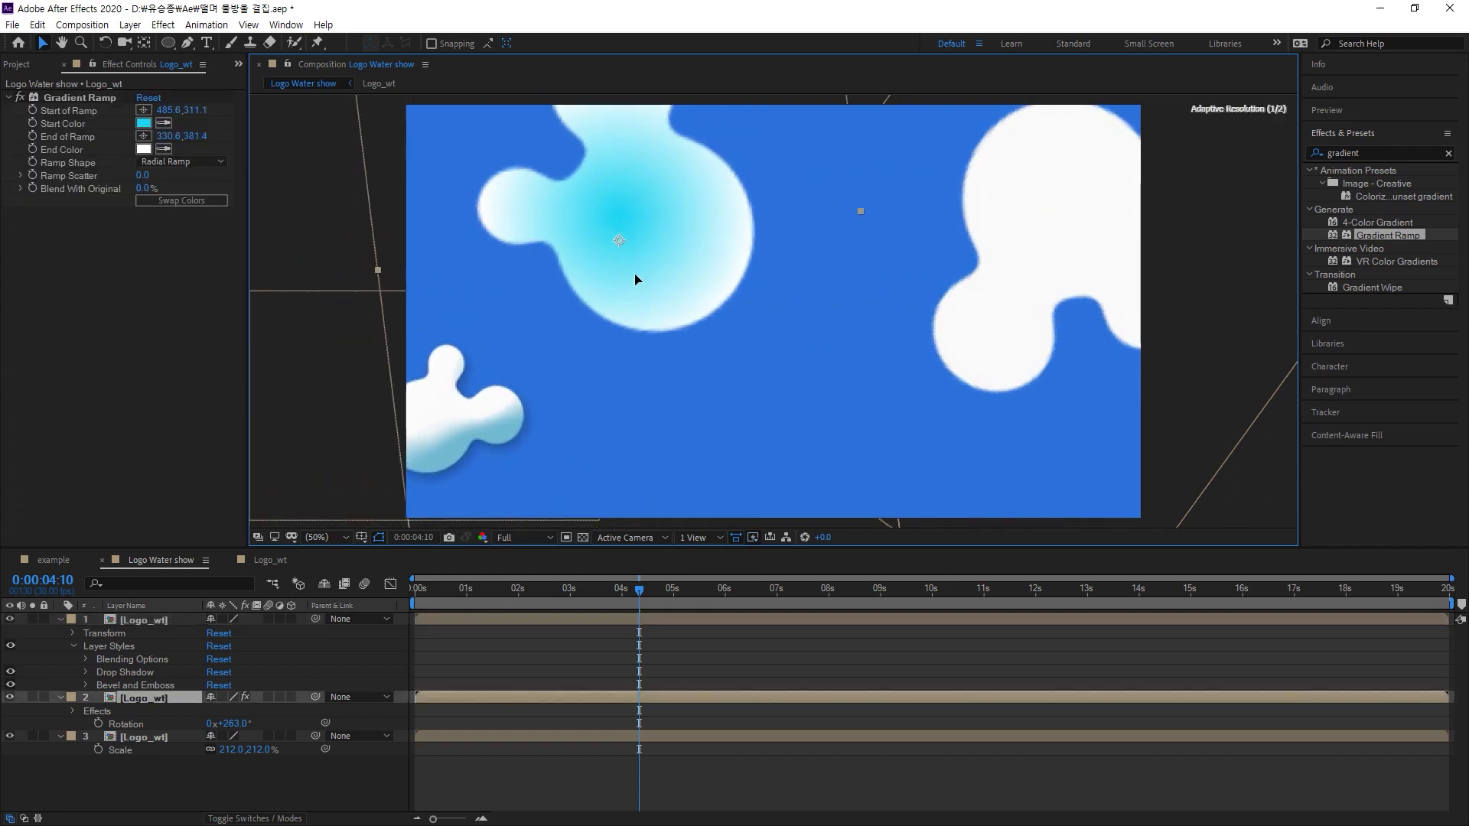
drag(972, 256, 864, 281)
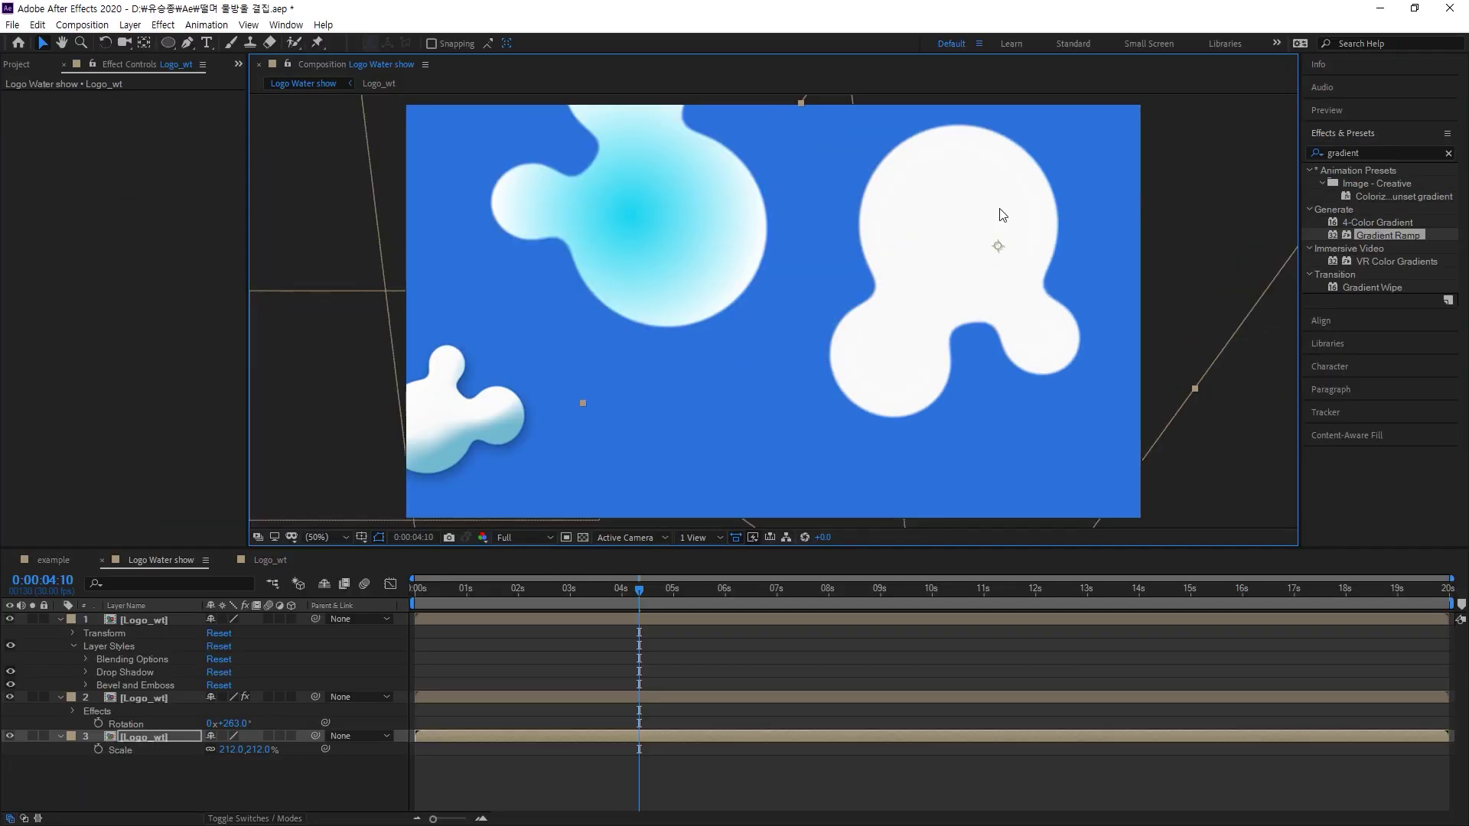
drag(997, 225, 1013, 255)
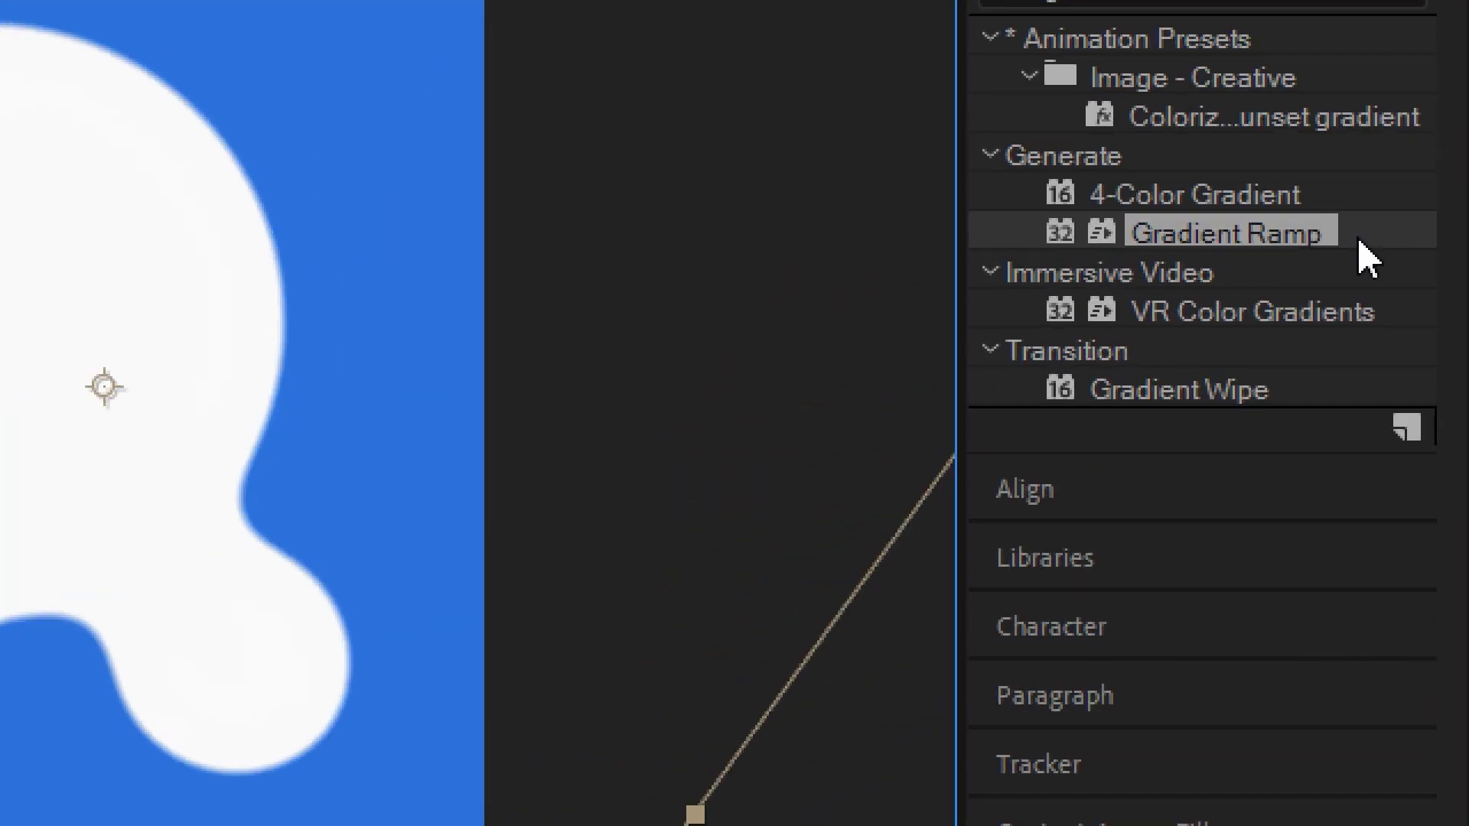
Apply 4-Color Gradient to the plain white droplets, placing Point 1 at 512.3, 205.3 and Point 2 at 643.6, 344.3
drag(1272, 199, 36, 360)
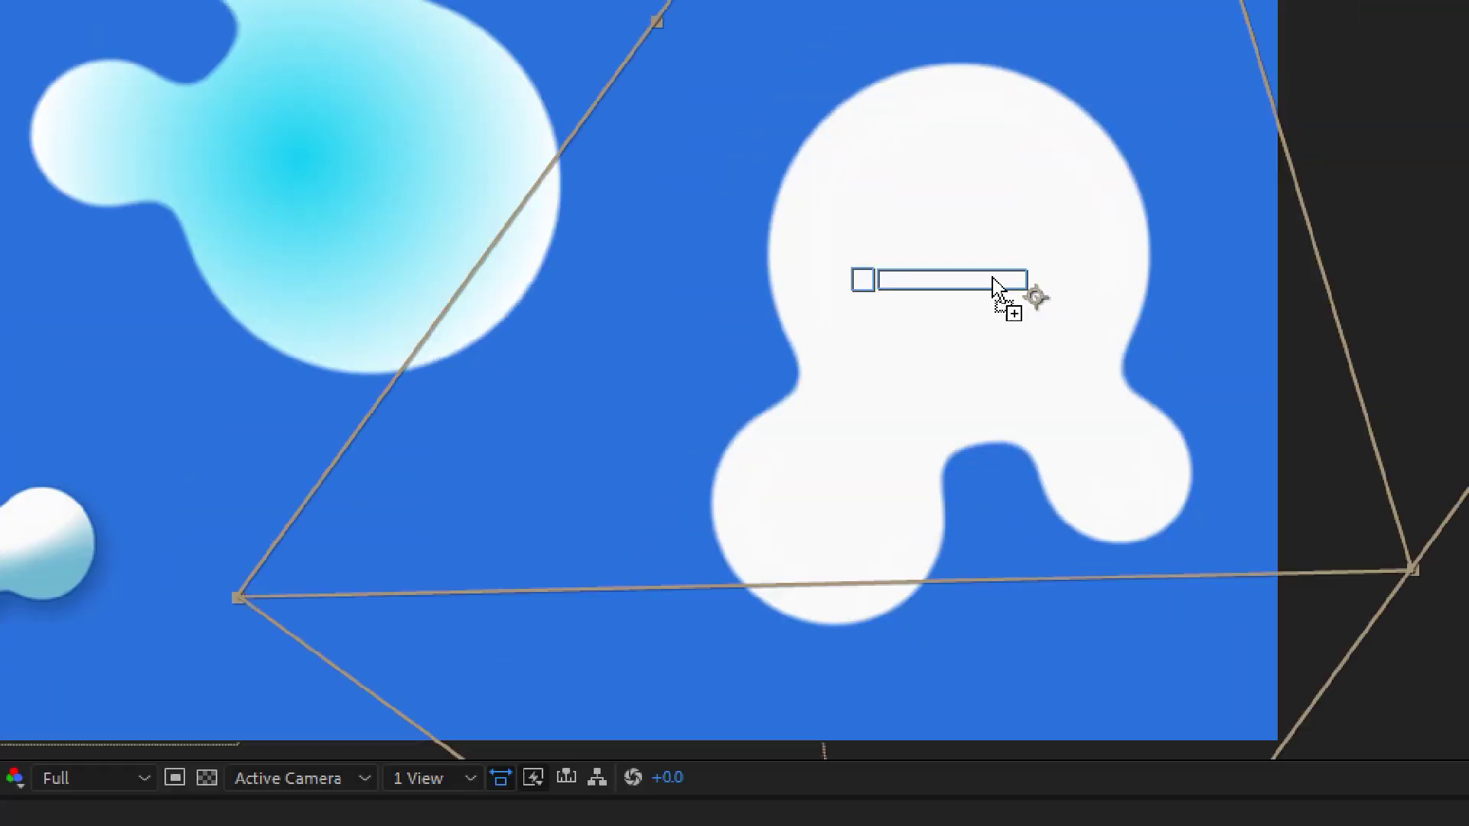
drag(993, 280, 1006, 280)
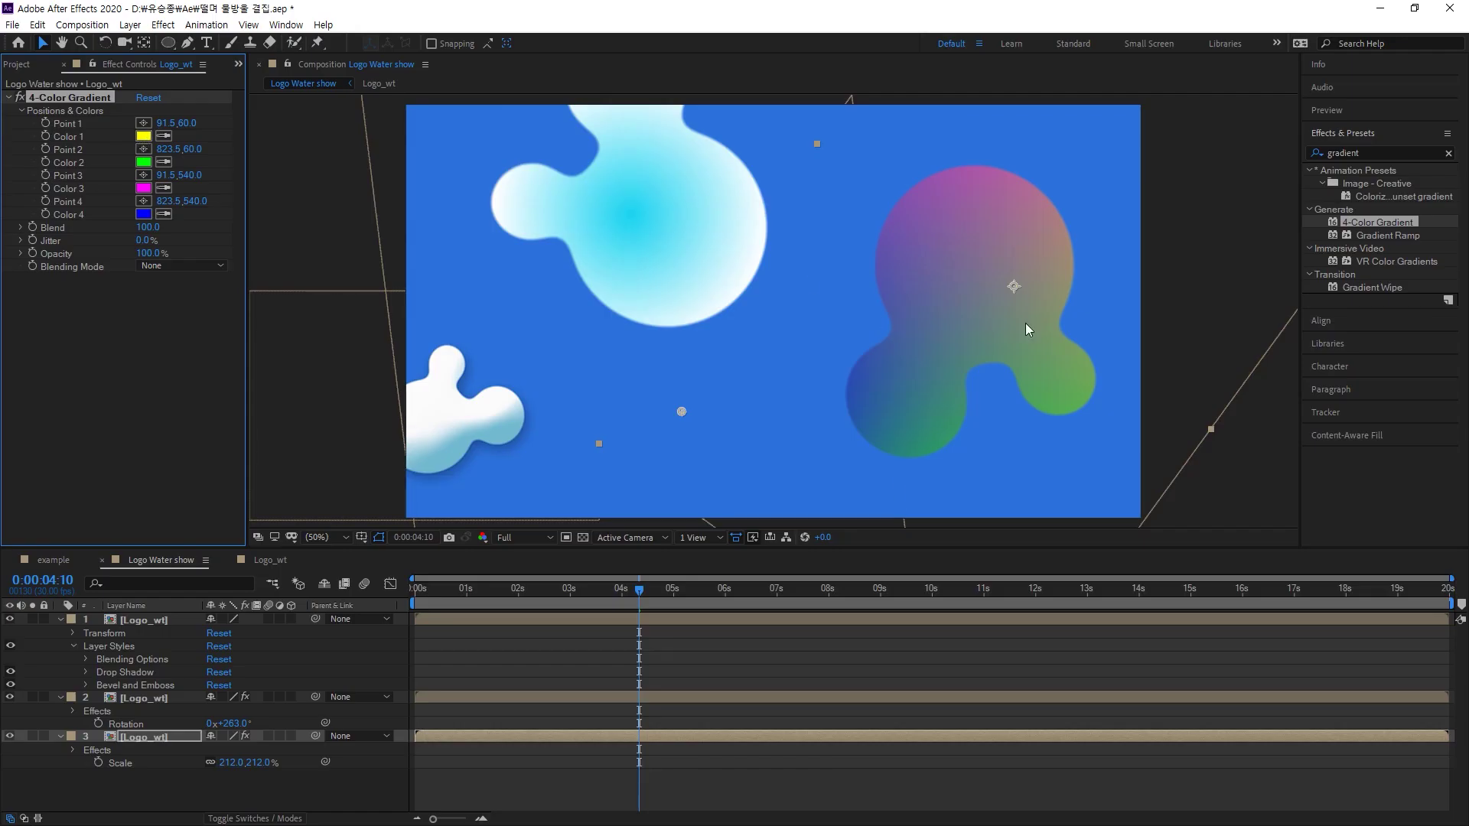
click(143, 124)
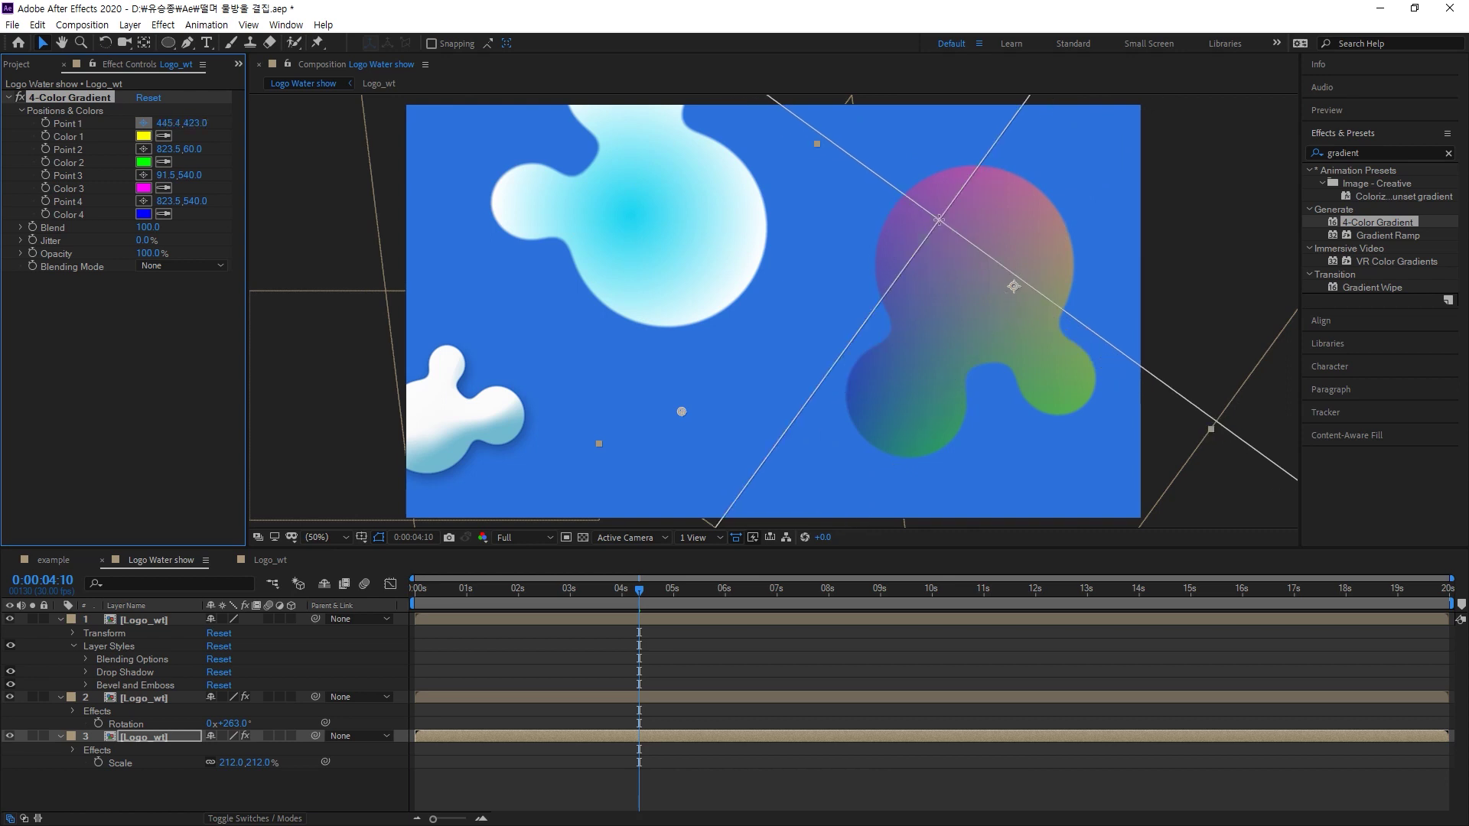
click(1049, 365)
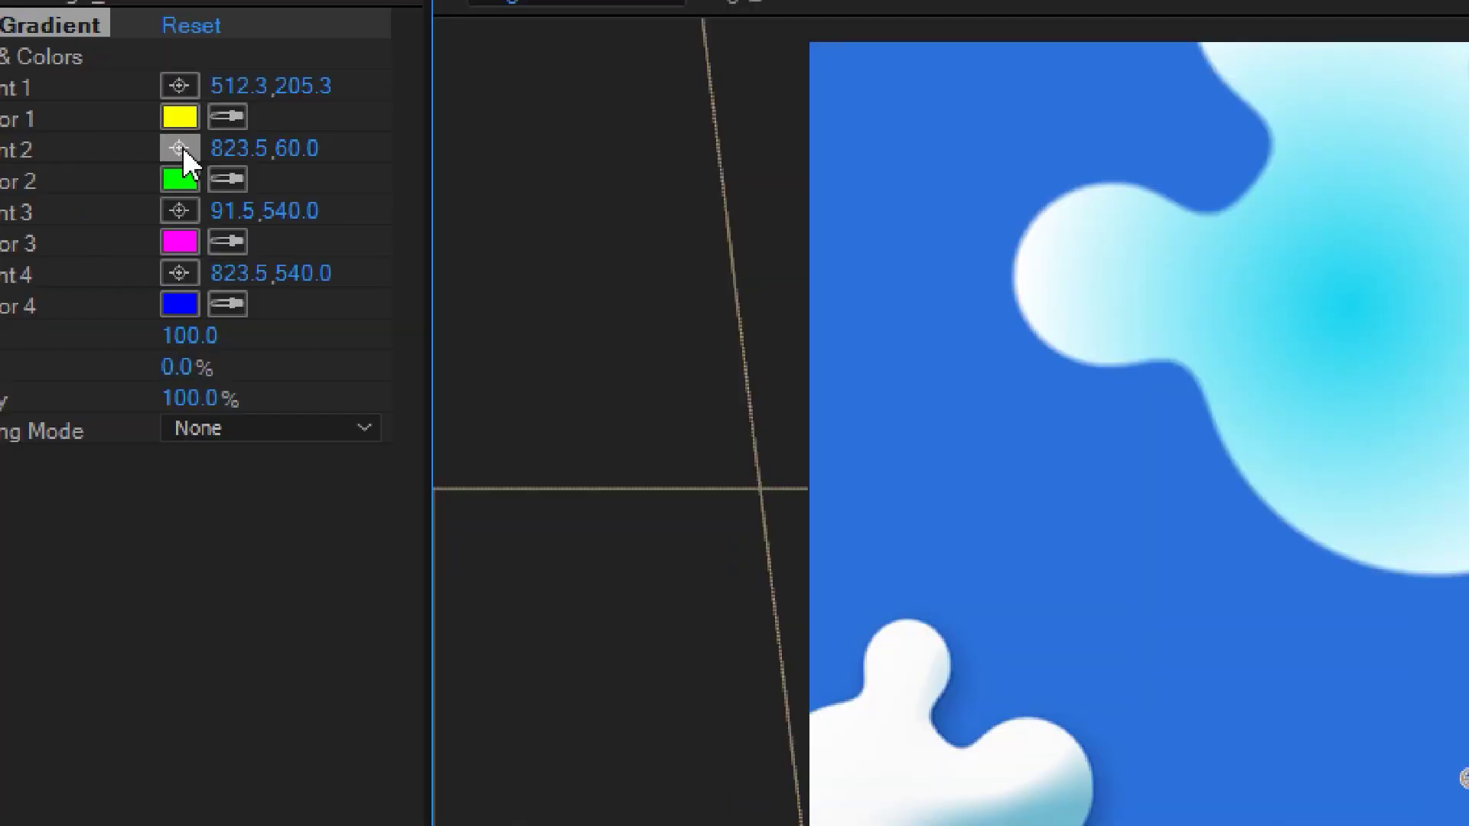
click(431, 204)
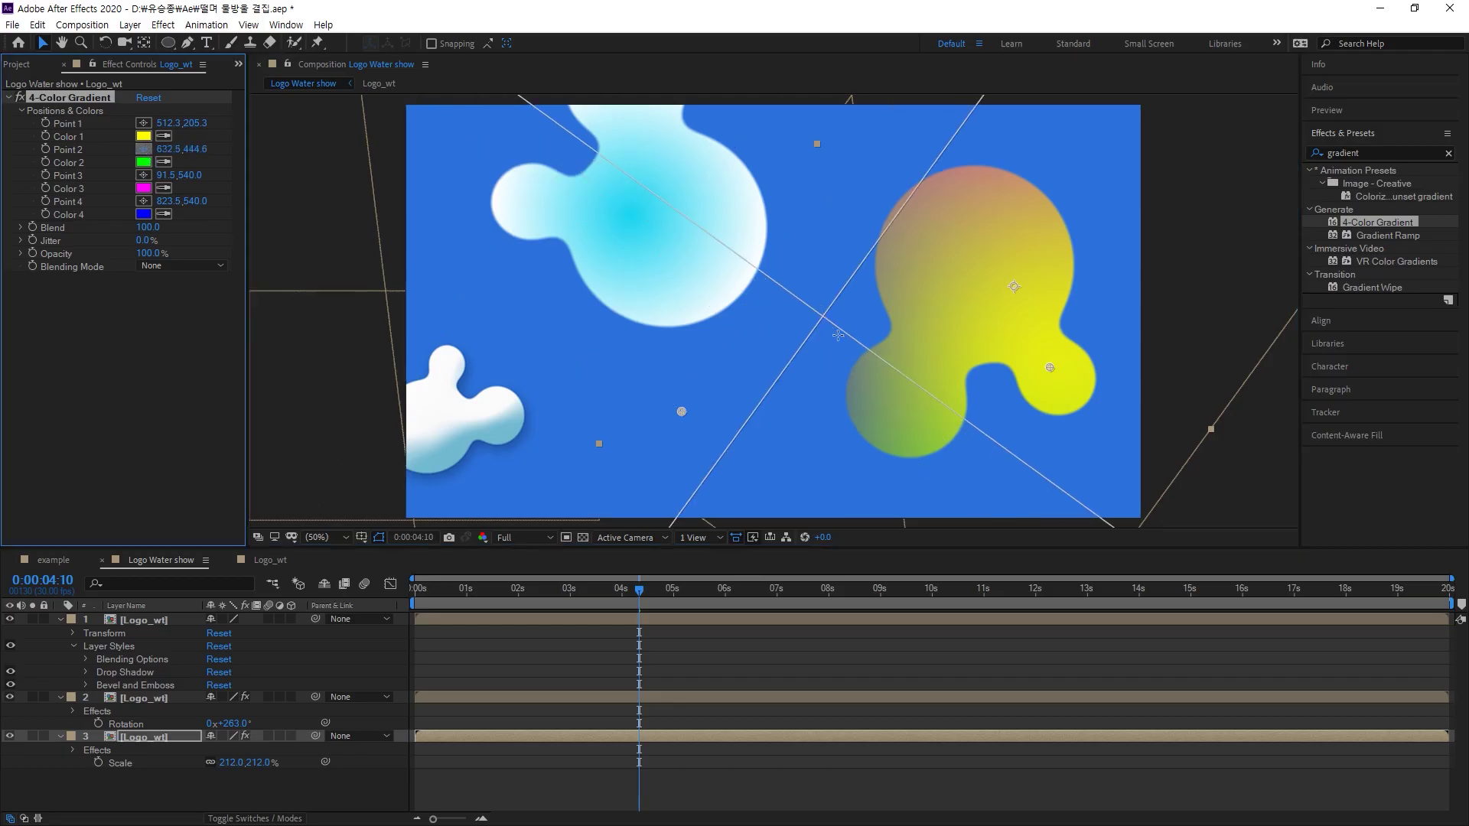
click(896, 386)
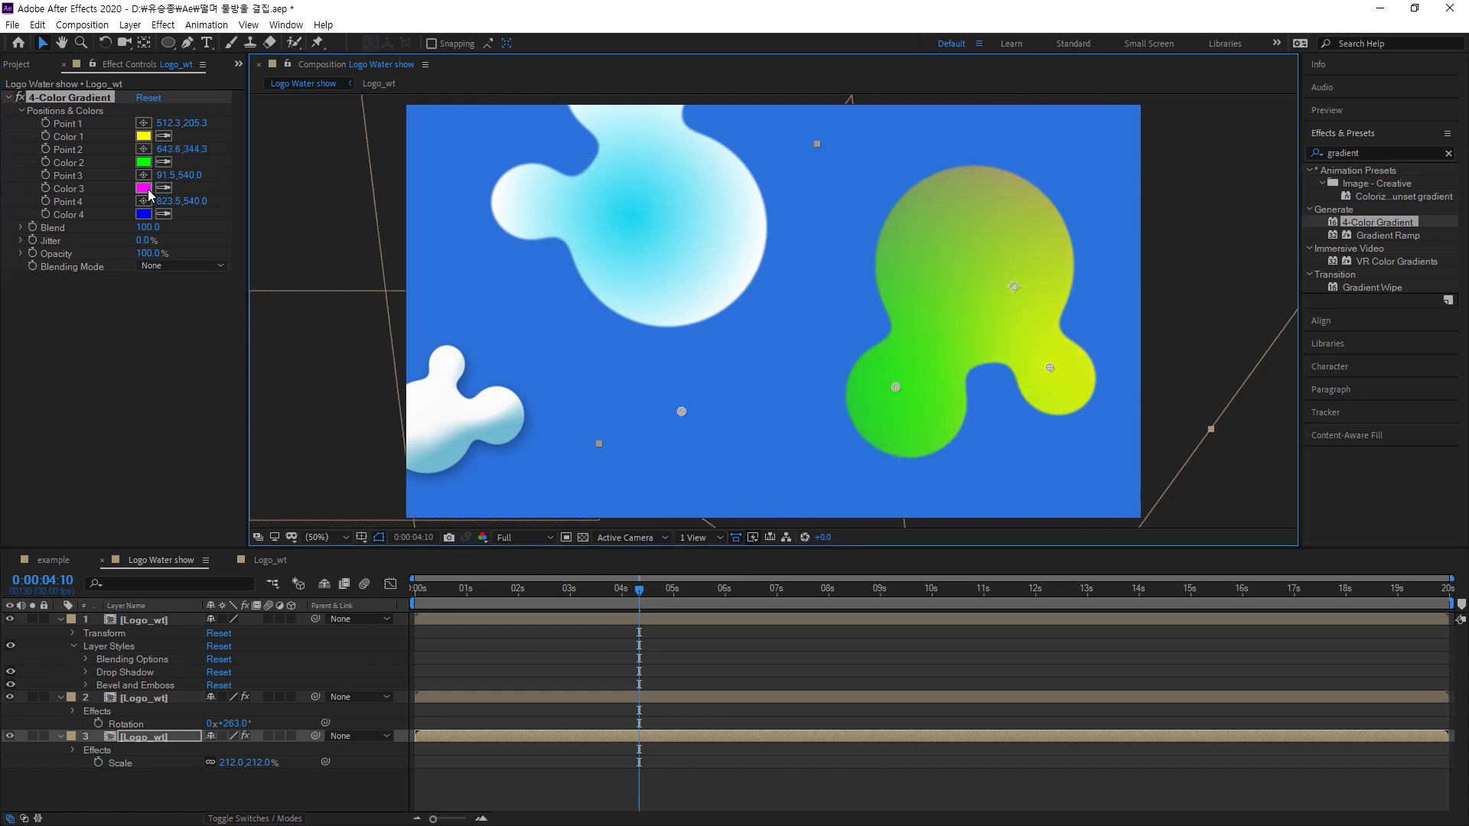
Place the 4-Color Gradient's Point 3 in the upper lobe at 394.2, 405.5 and Point 4 at 577.9, 363.0
click(143, 188)
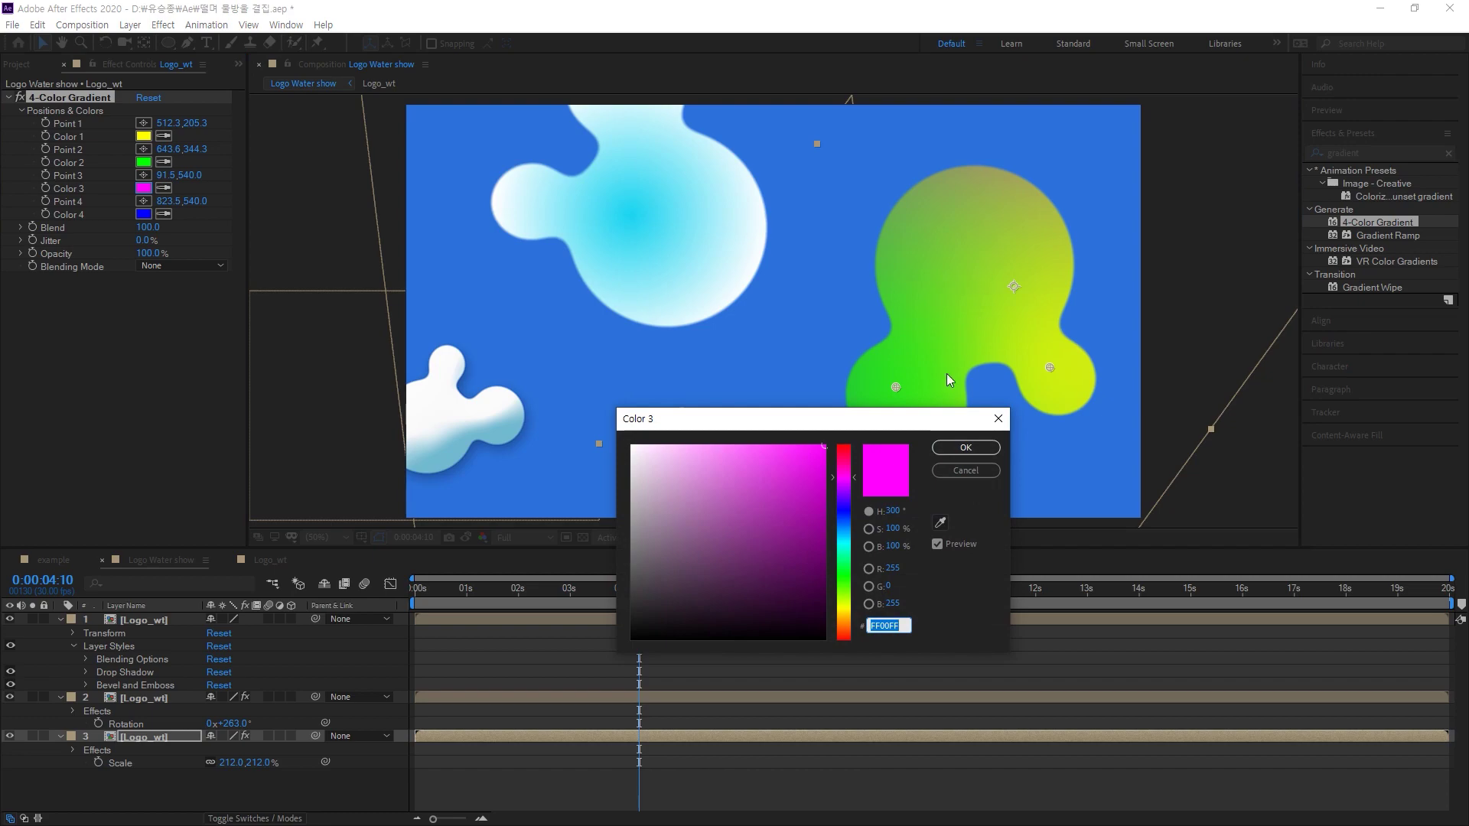
click(966, 471)
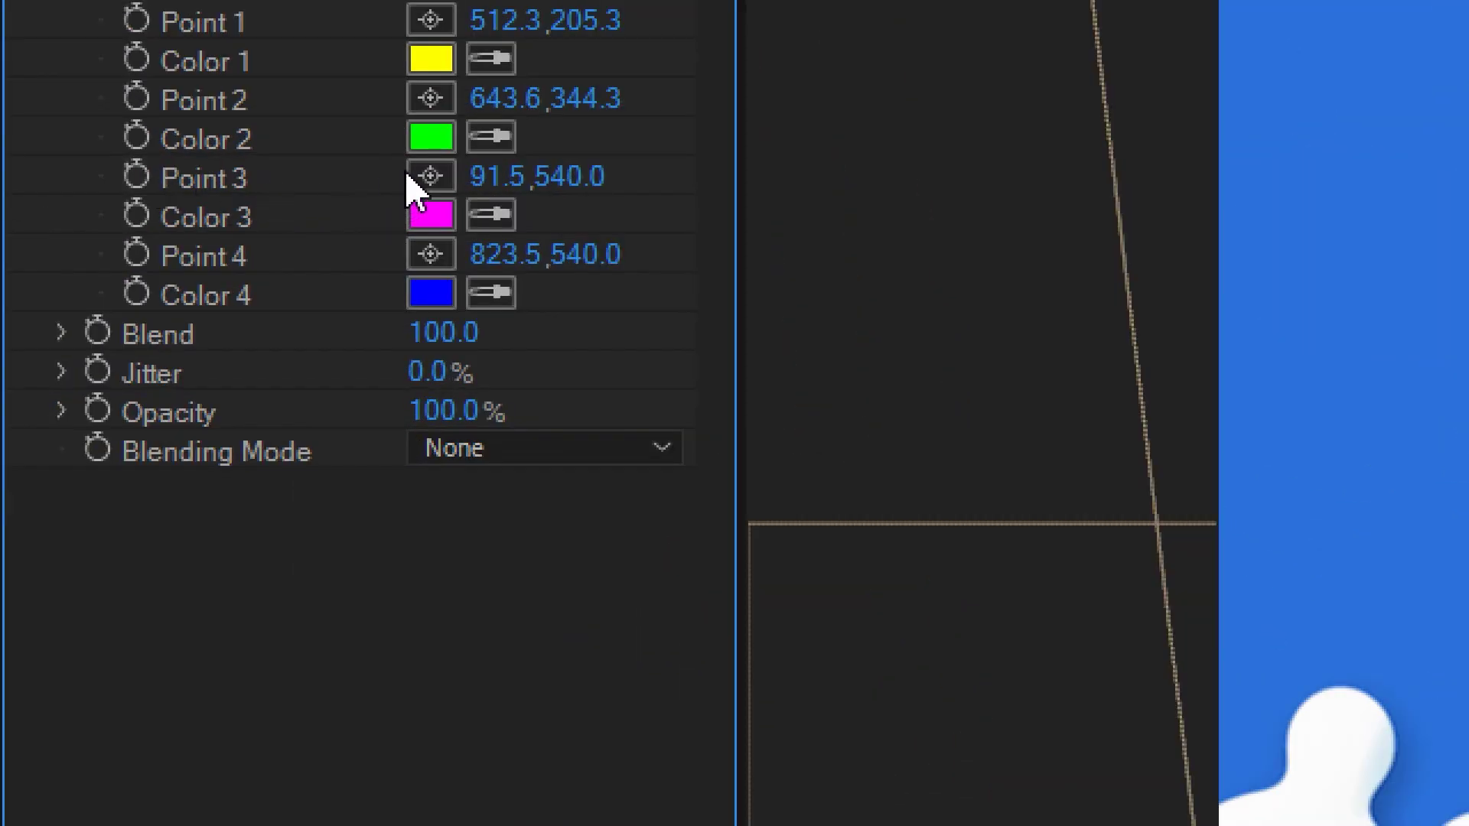
click(433, 177)
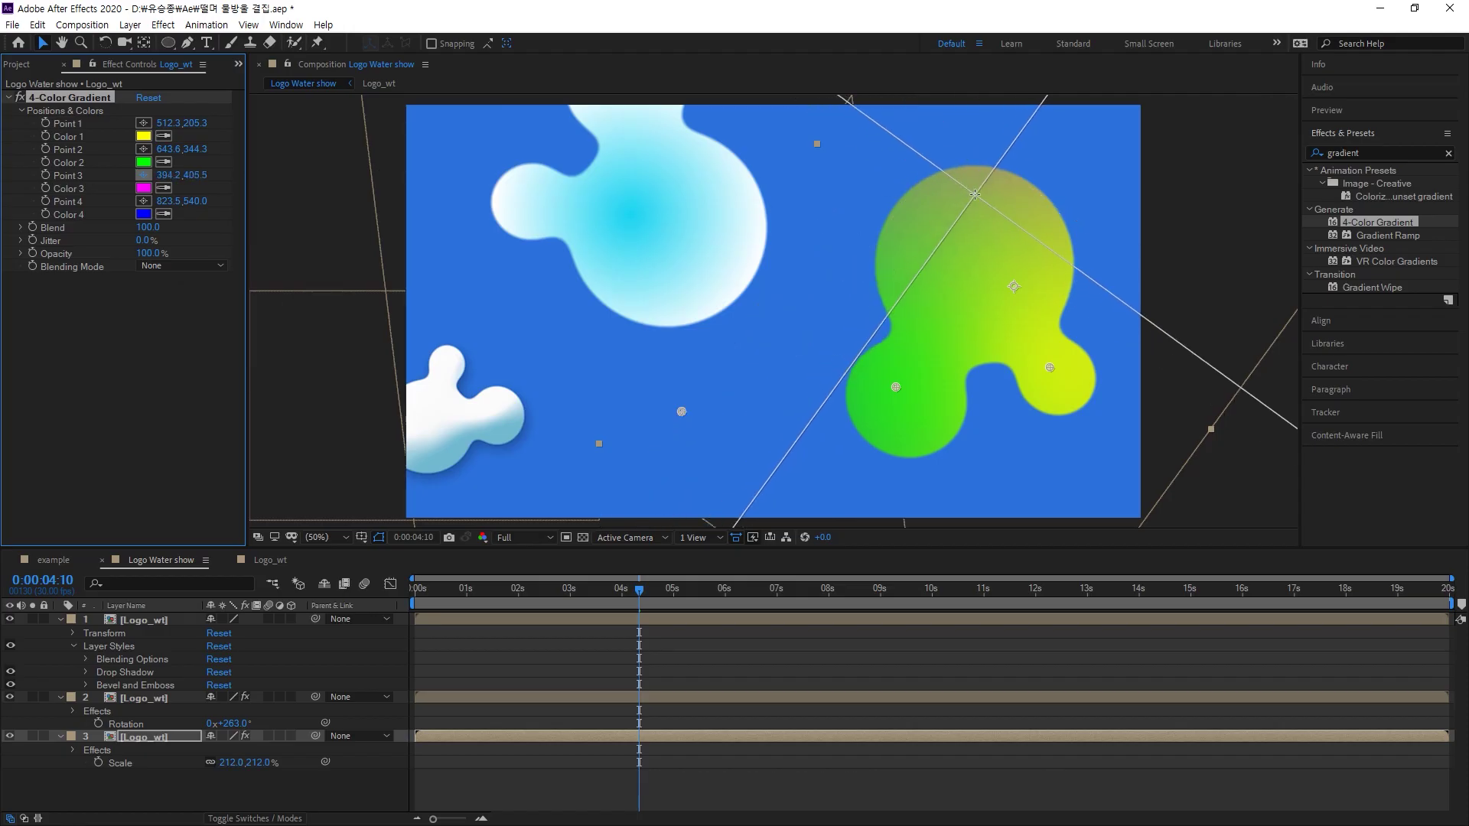
click(975, 194)
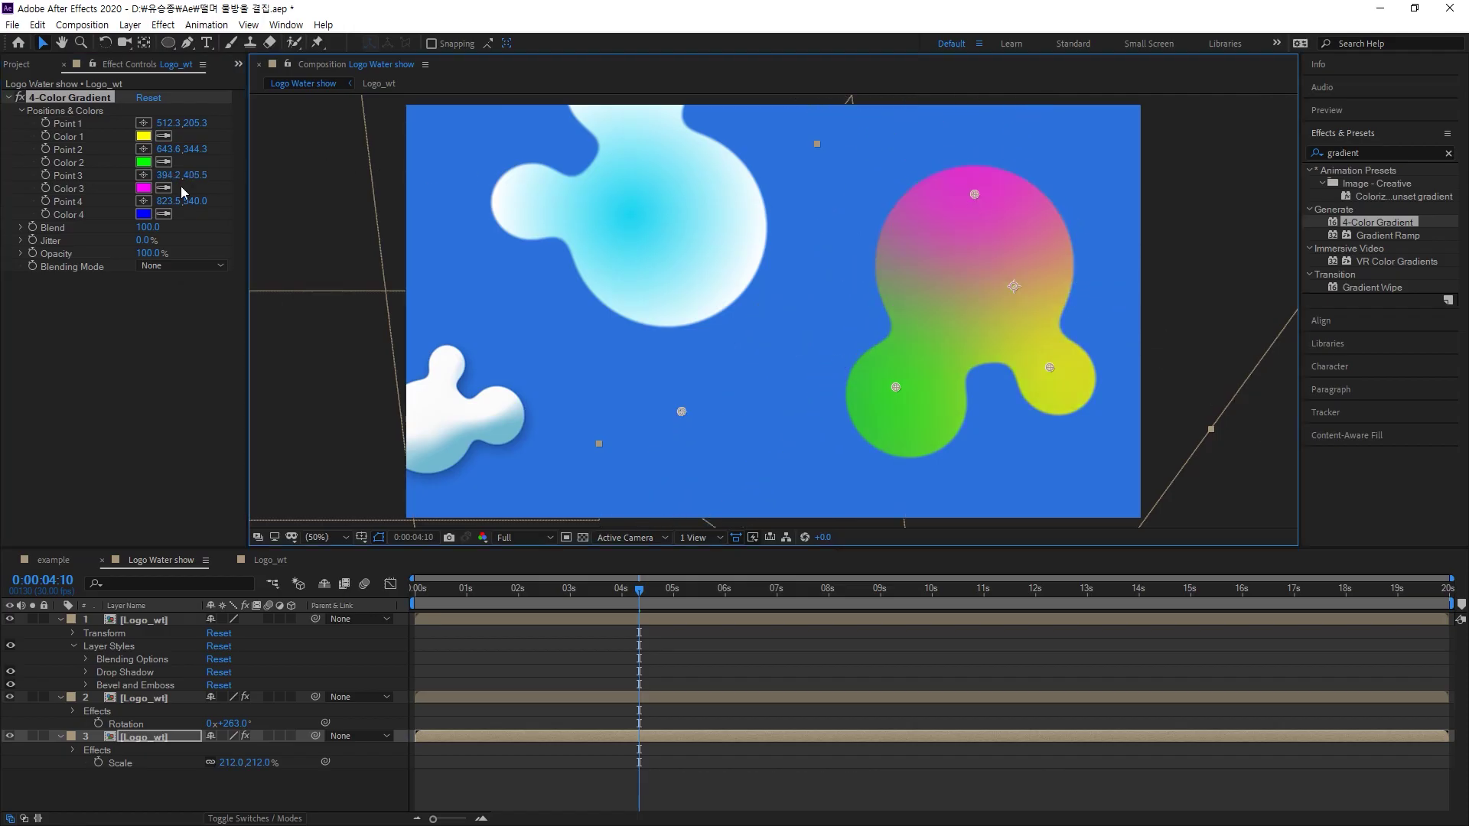
click(143, 201)
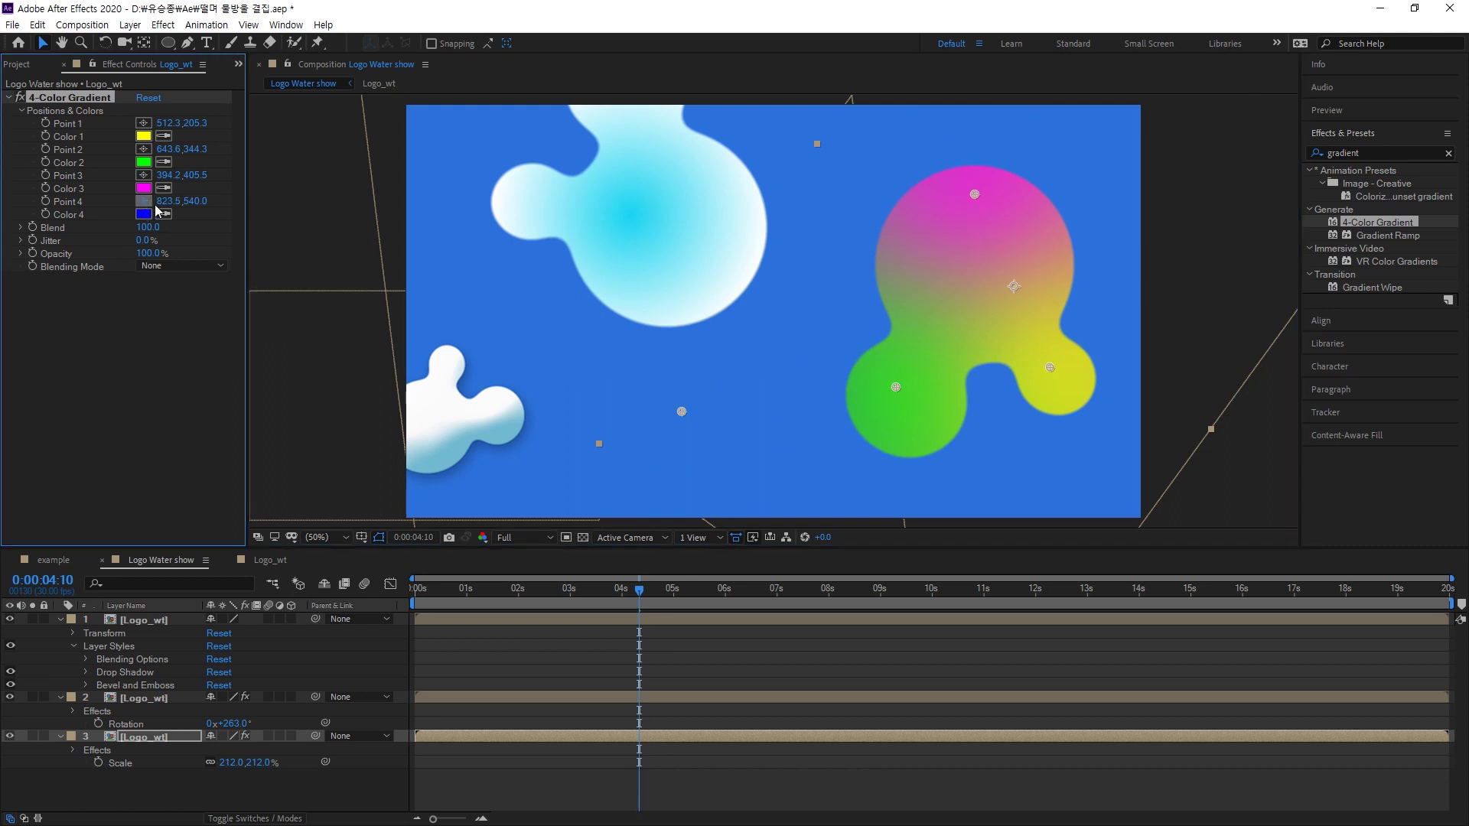
click(915, 335)
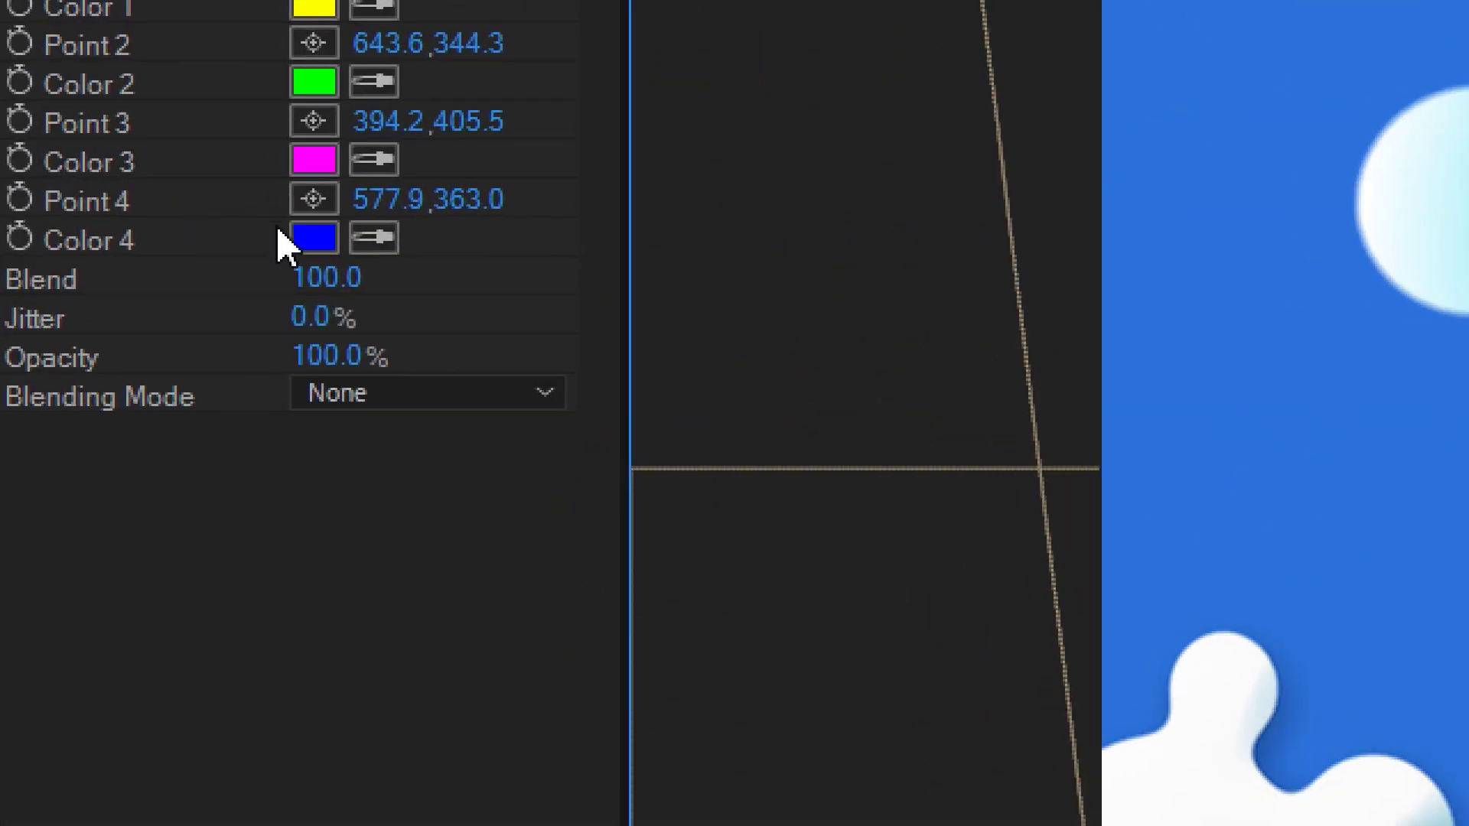
Set the 4-Color Gradient's Color 4 to cyan, 00F0FF
click(319, 243)
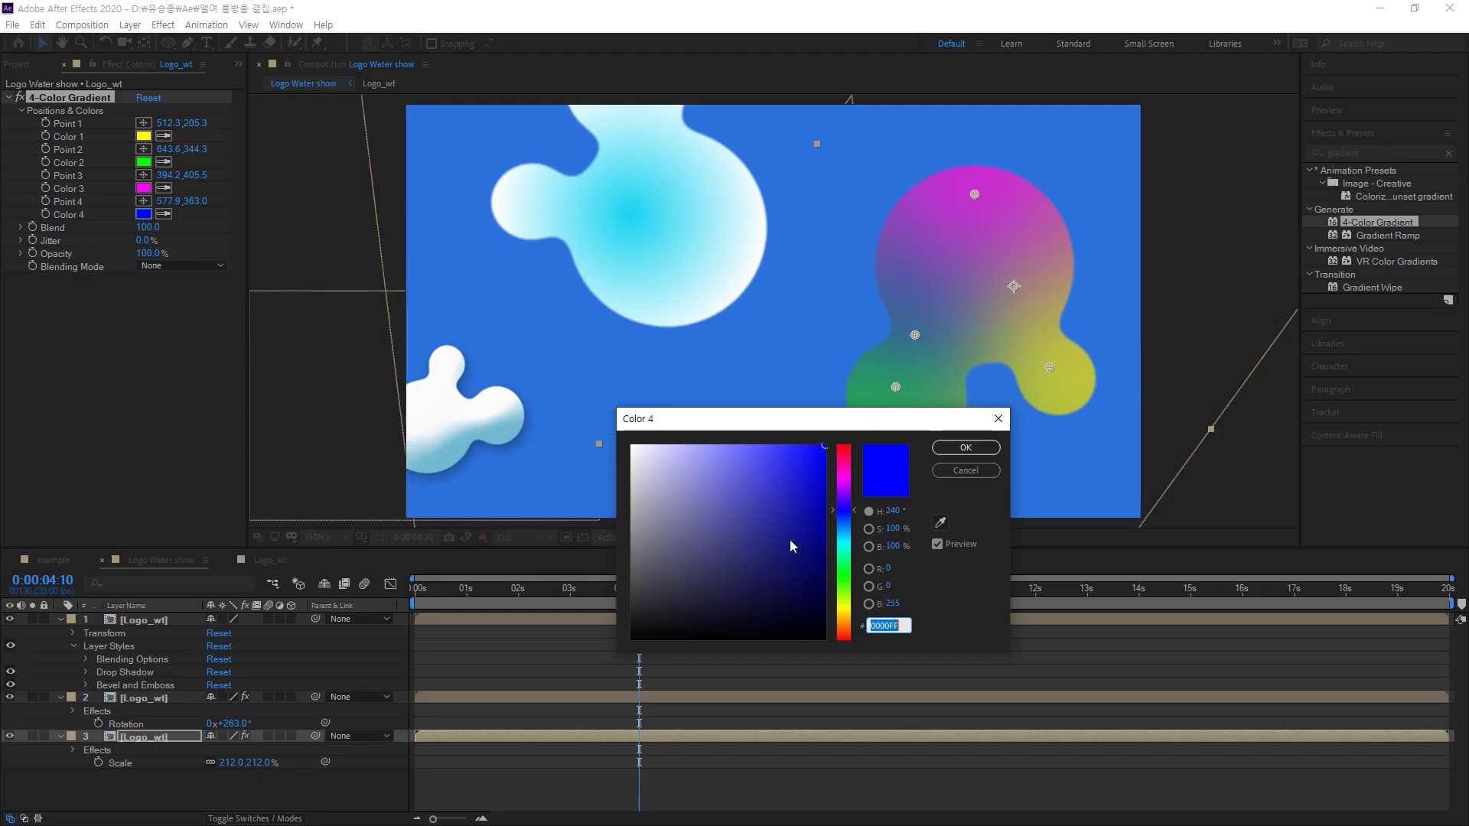
click(845, 542)
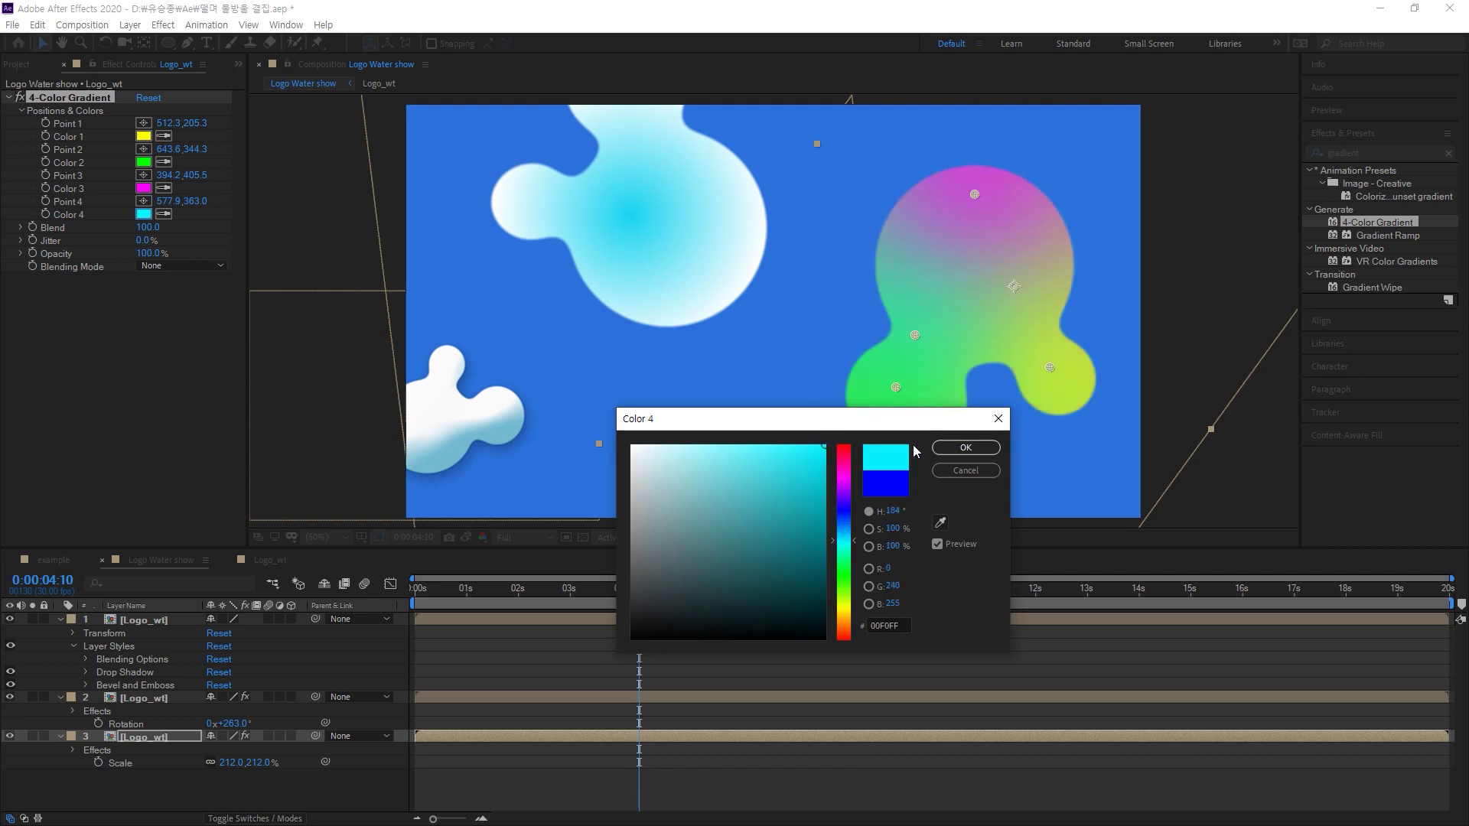
click(965, 449)
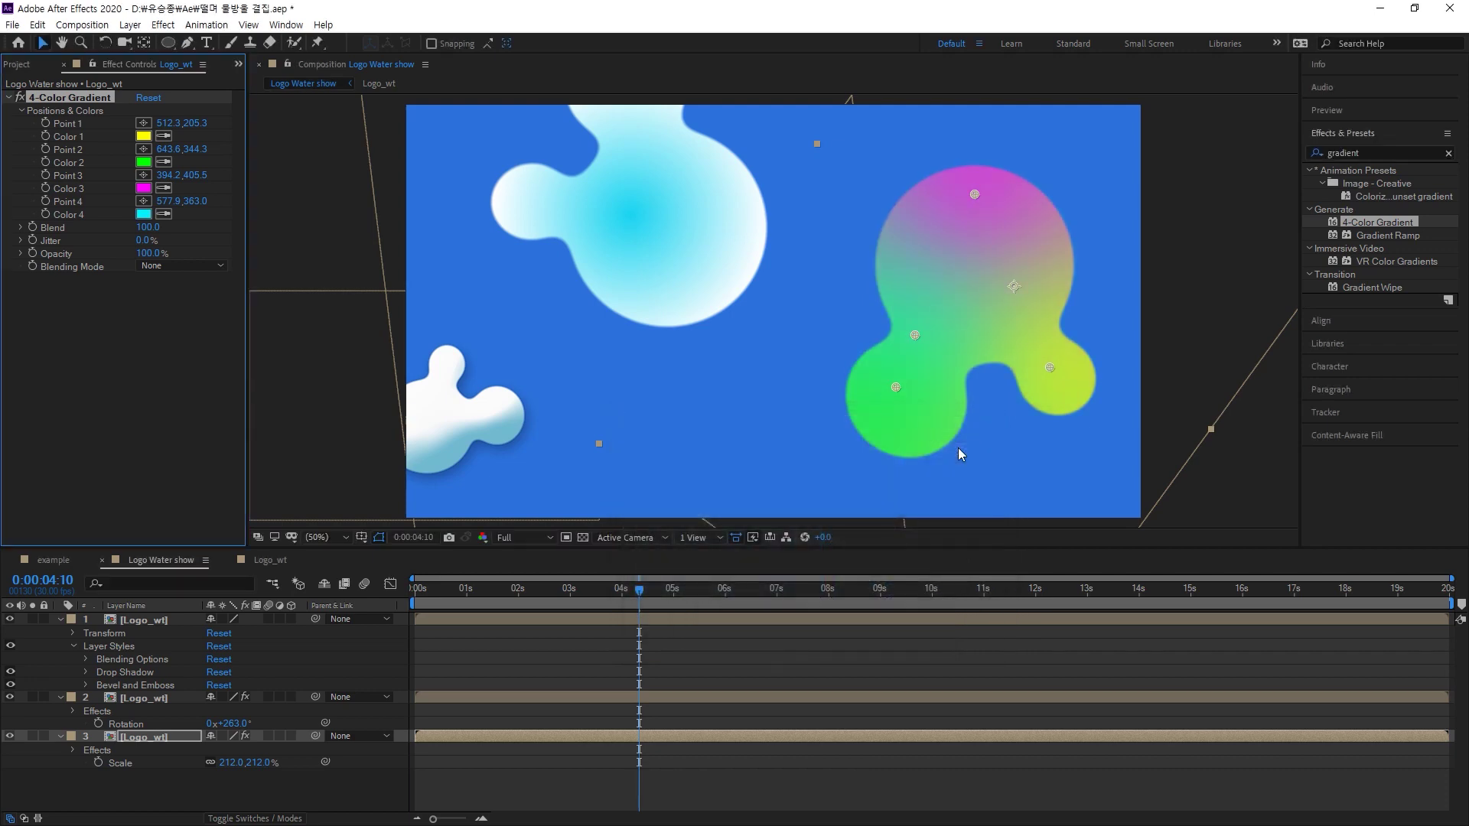
Move the 4-Color Gradient's Point 4 to 568.6, 353.4 and set its Color 4 to white
click(143, 200)
click(926, 334)
click(145, 215)
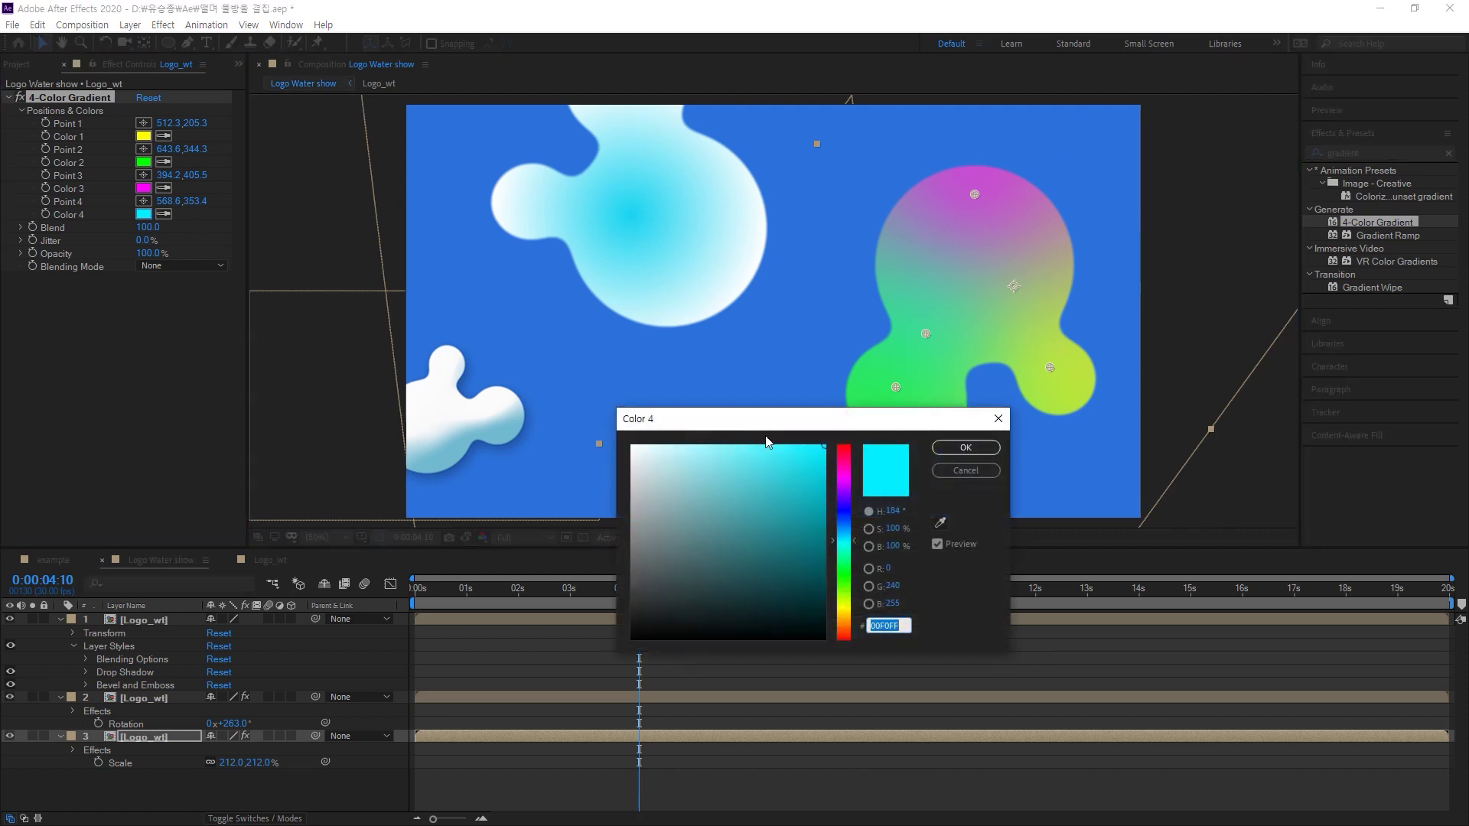
drag(669, 446, 621, 433)
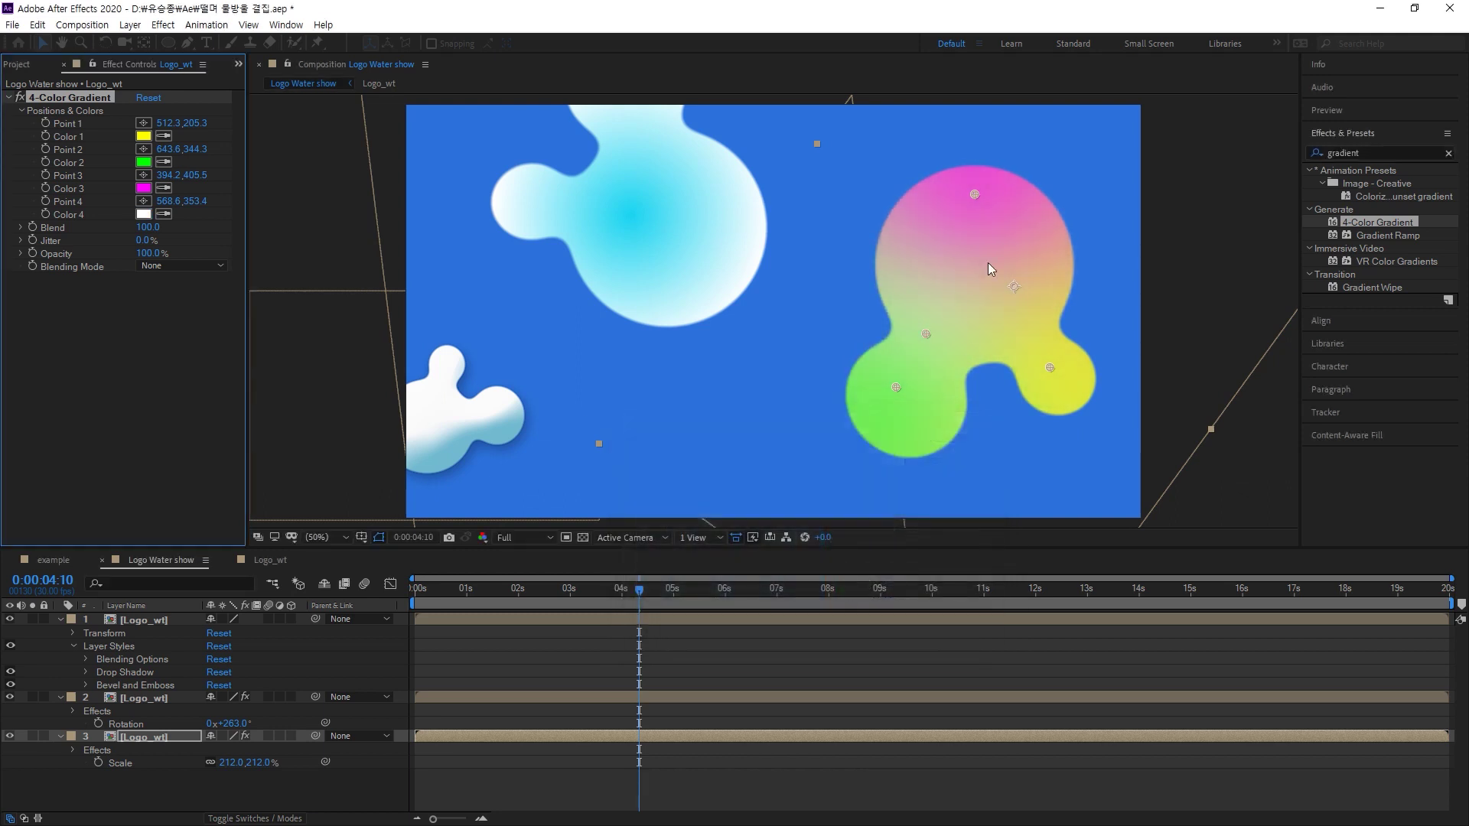
click(967, 448)
Reposition the 4-Color Gradient's points: Point 1 at 534.4, 155.5, Point 2 at 686.7, 302.5, Point 3 at 361.9, 404.4, Point 4 at 449.2, 412.2
drag(976, 192, 992, 170)
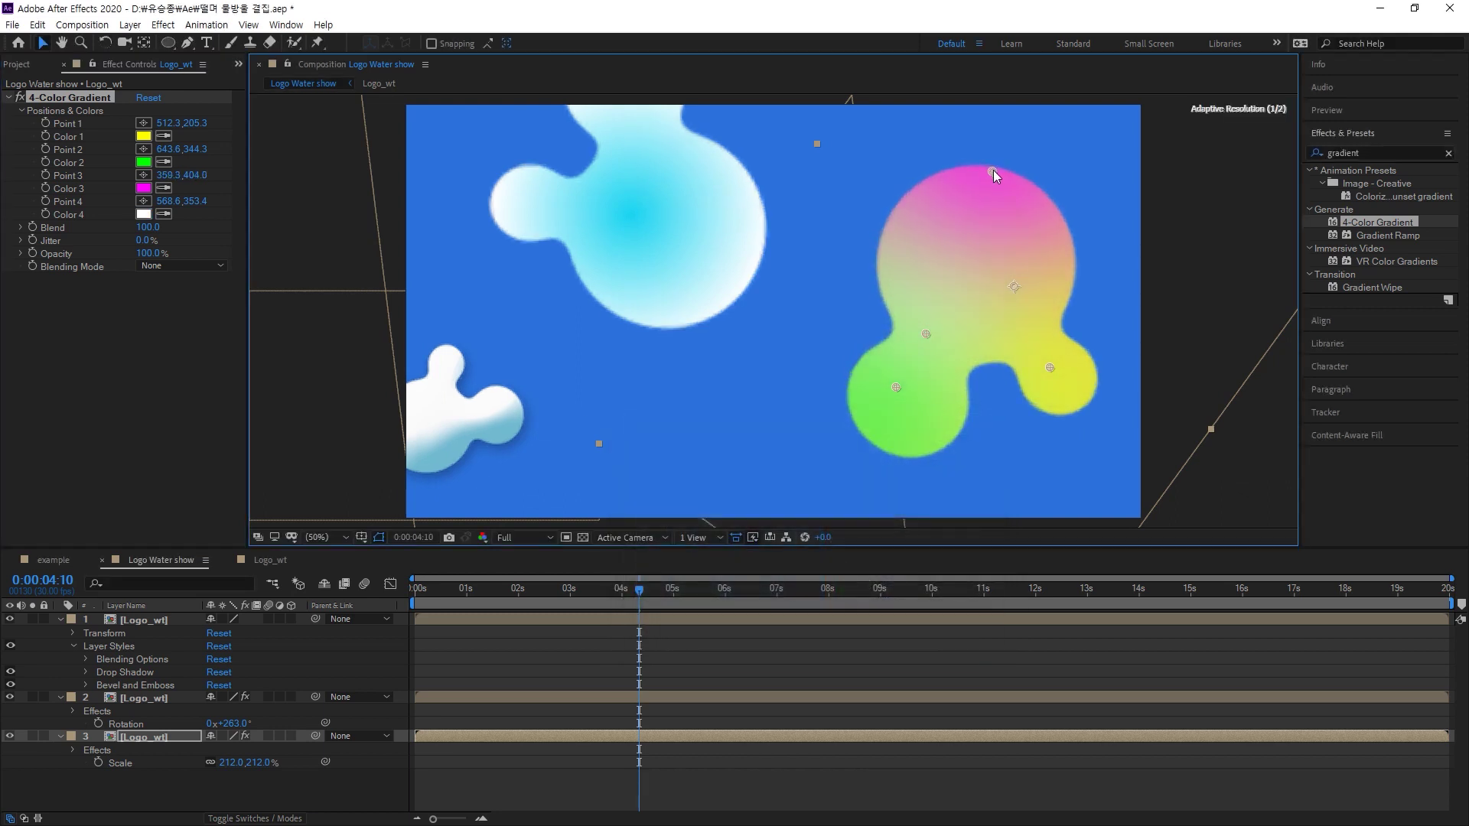
drag(925, 333, 945, 288)
drag(897, 390, 903, 439)
drag(1048, 366, 1071, 406)
drag(943, 298, 942, 231)
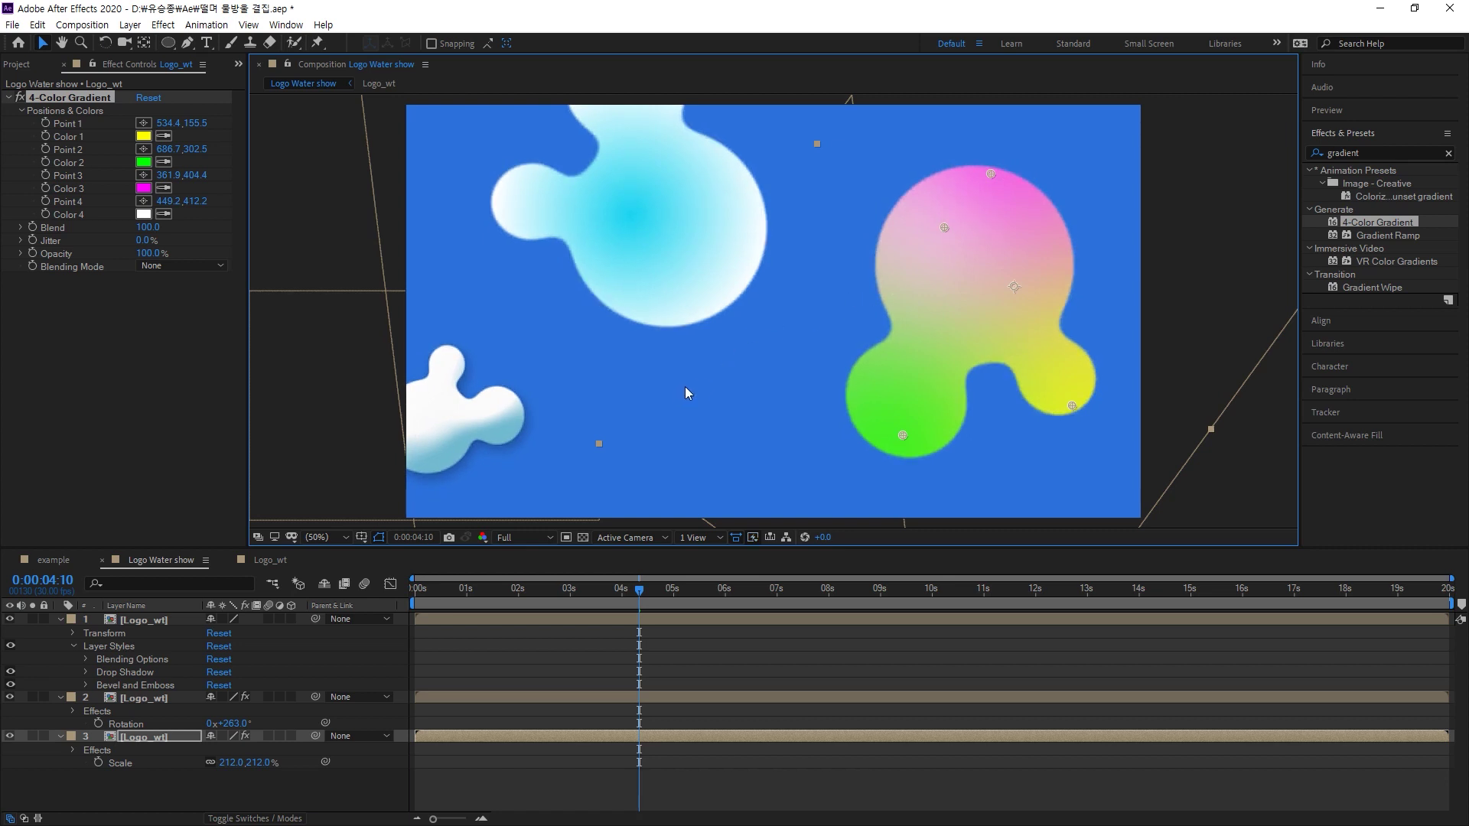
Move the small layer-styled droplets from the frame's edge into the gap between the two large gradient droplets
click(719, 274)
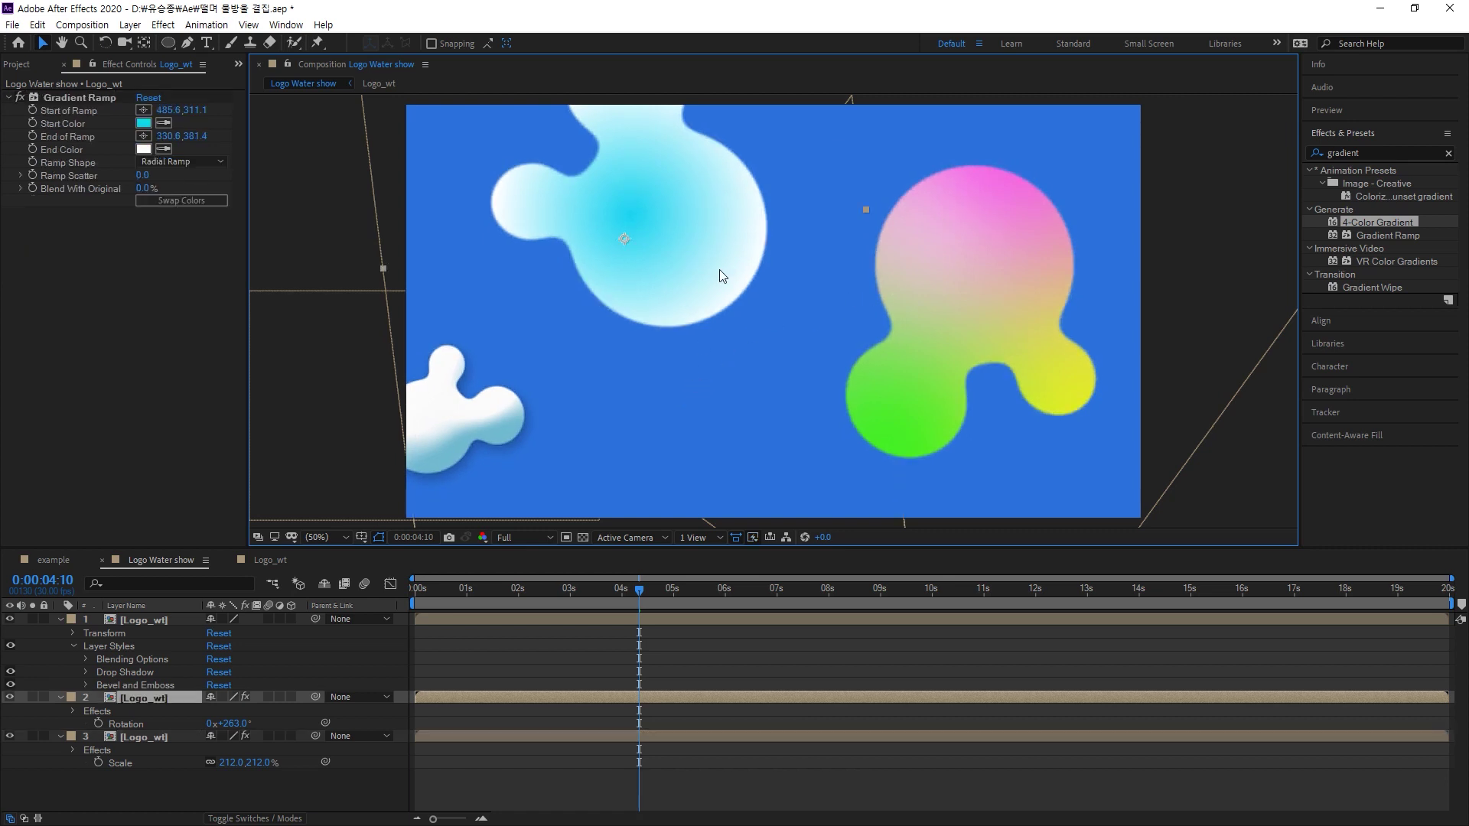
click(1035, 274)
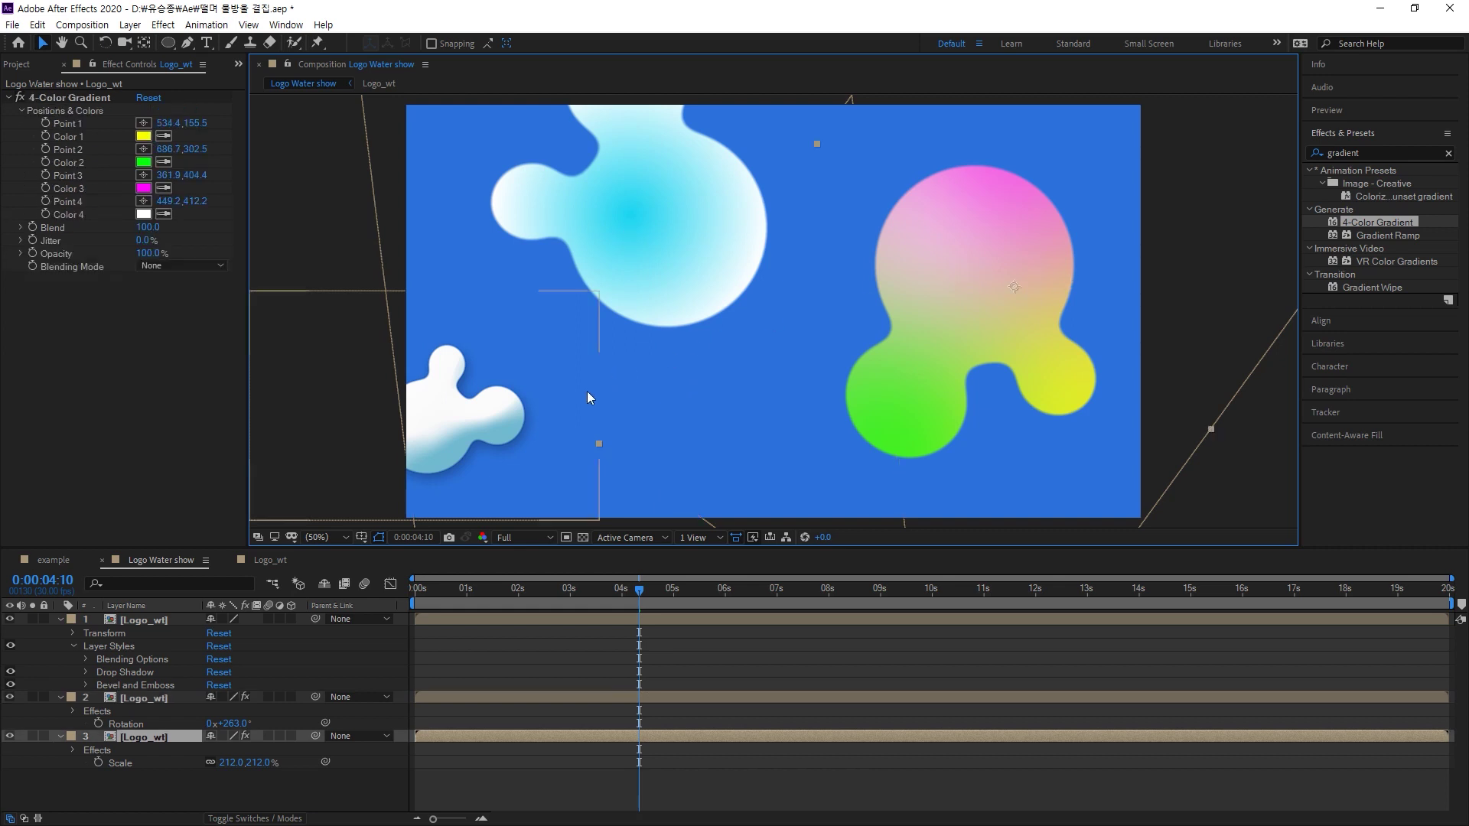
drag(466, 365, 809, 314)
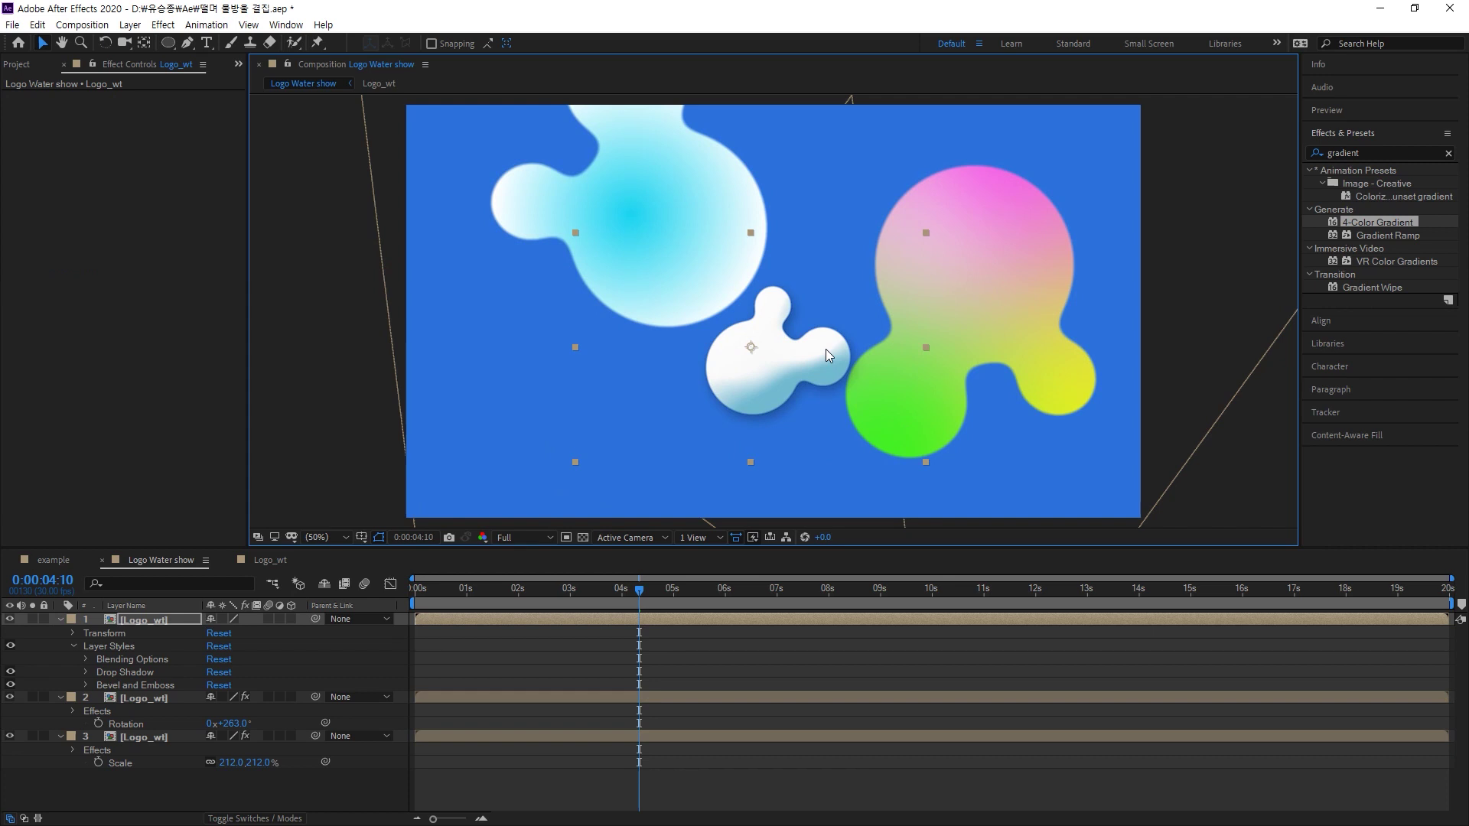
drag(825, 349, 807, 360)
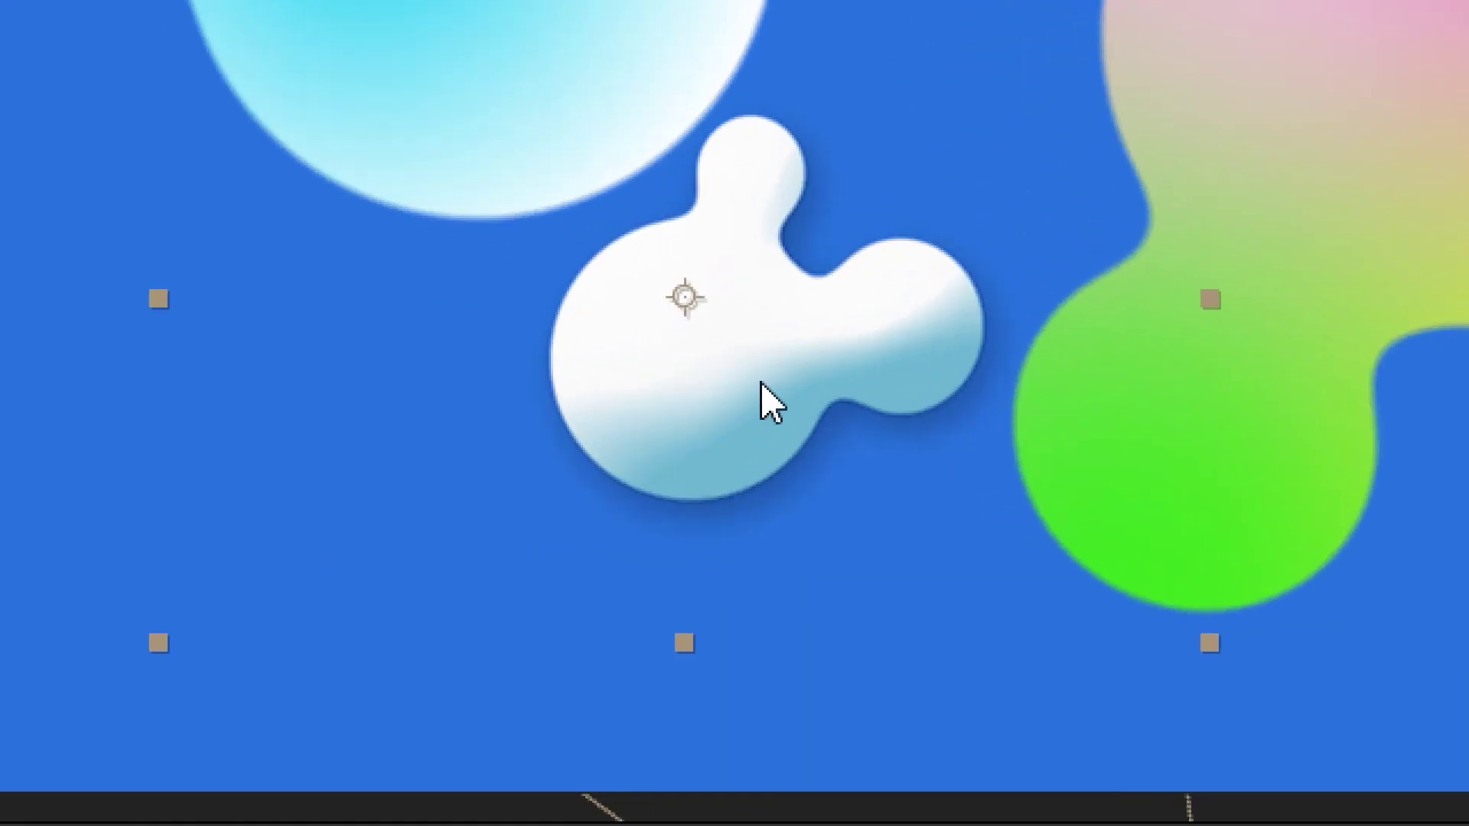
Add a Gradient Overlay layer style to the small droplets and set its Style to Angle
right_click(762, 384)
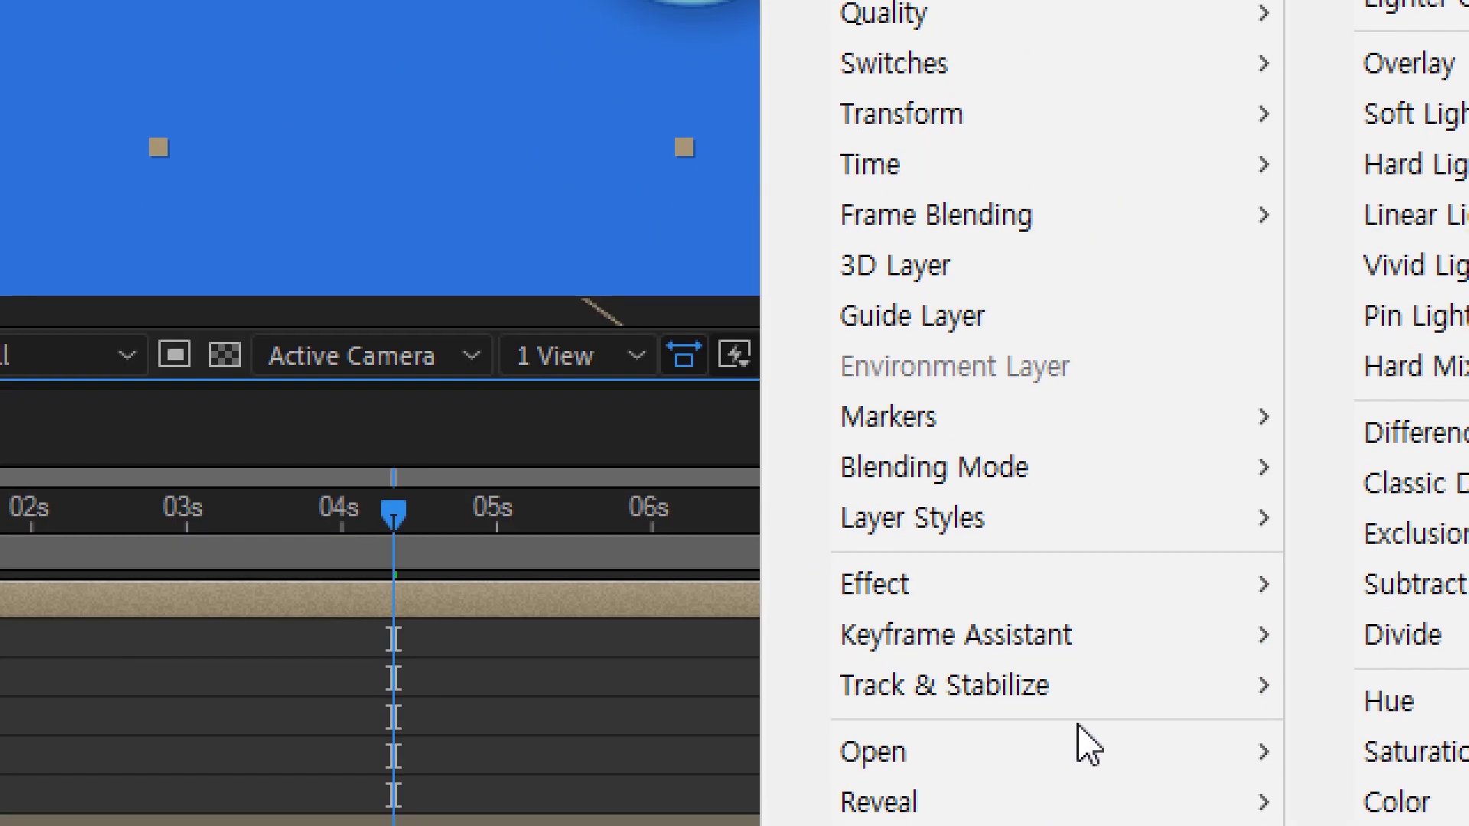
mouse_move(1092, 518)
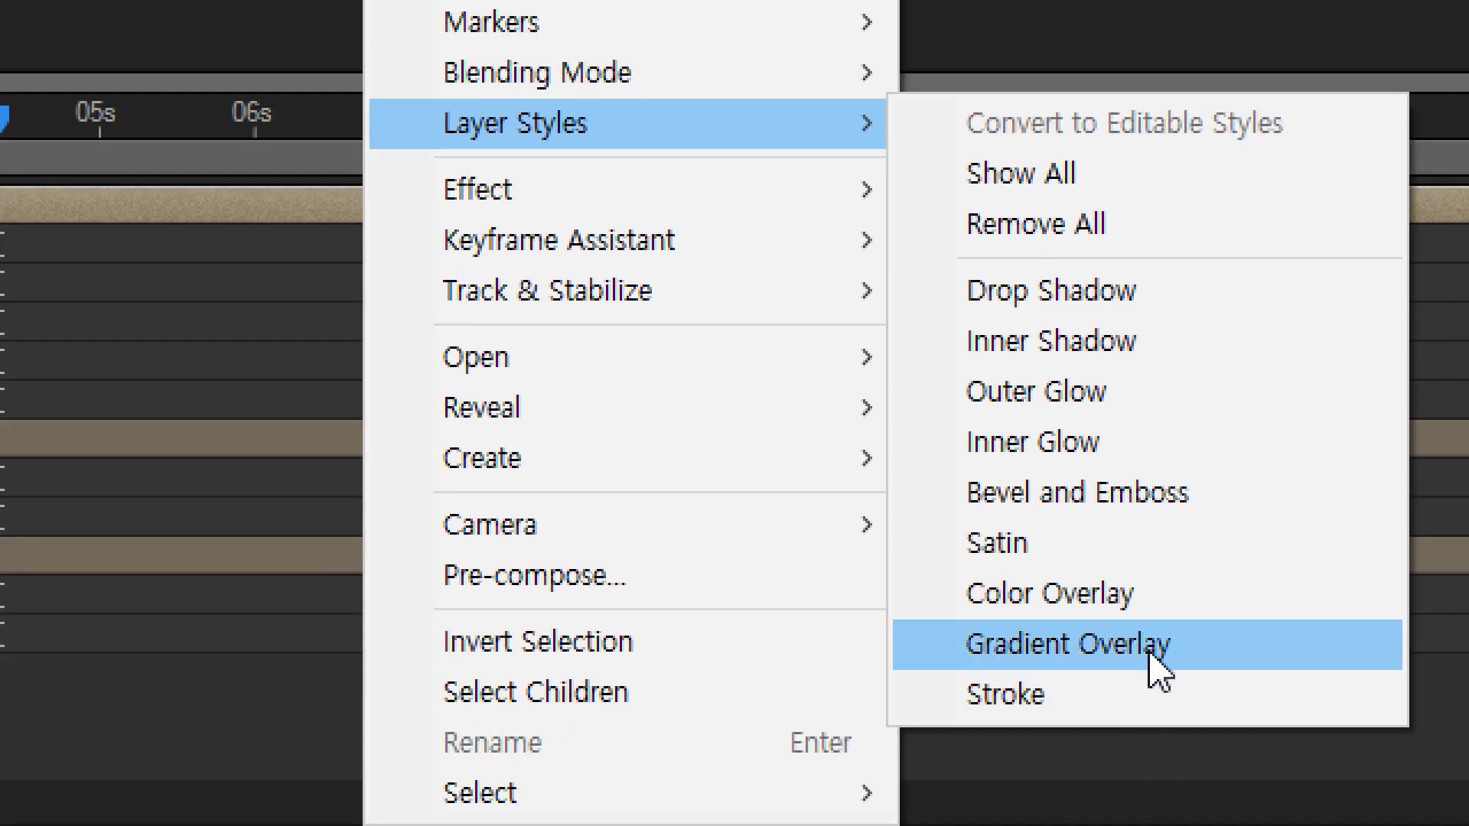
click(1150, 656)
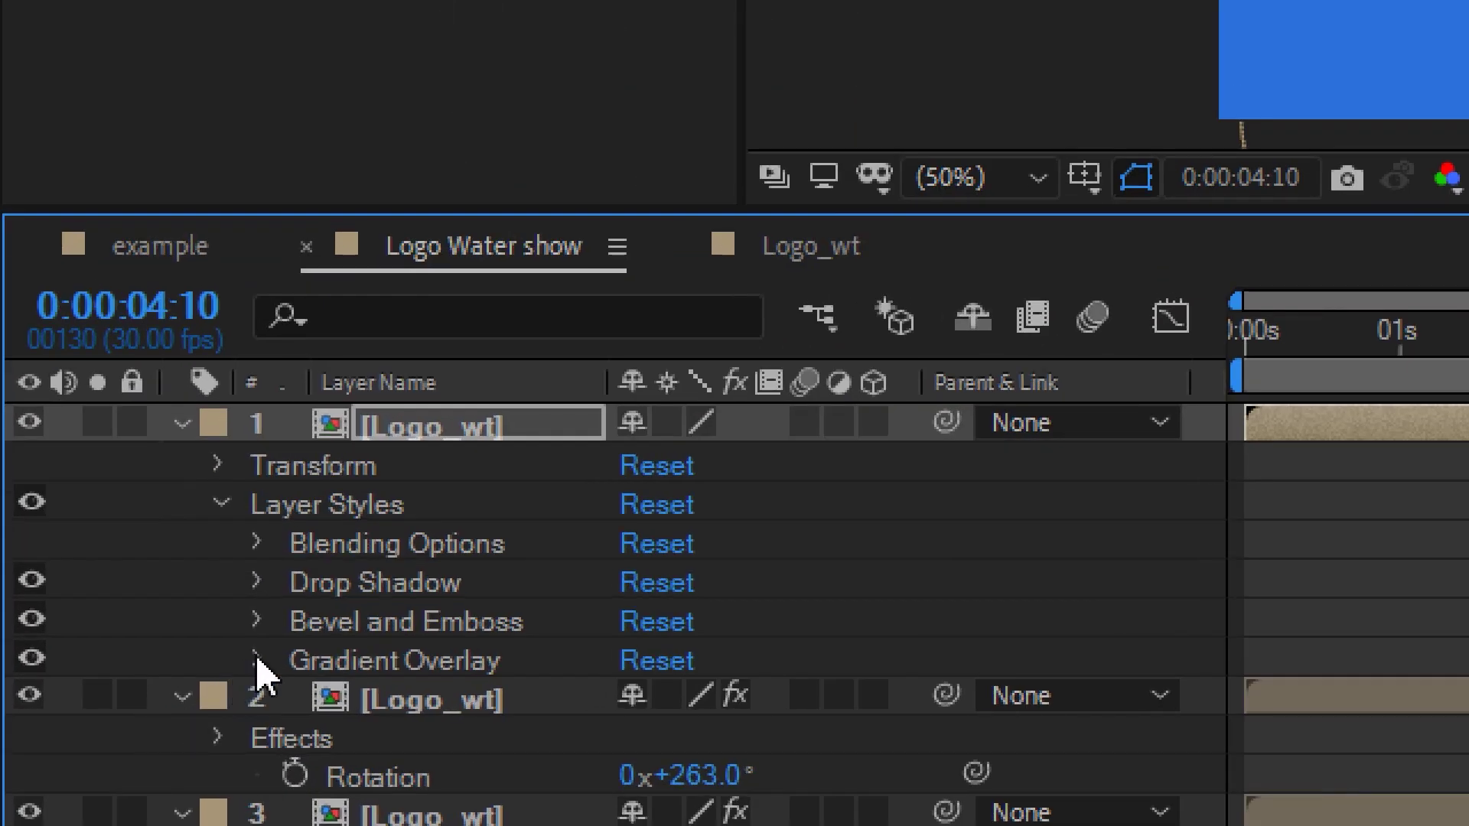
click(138, 686)
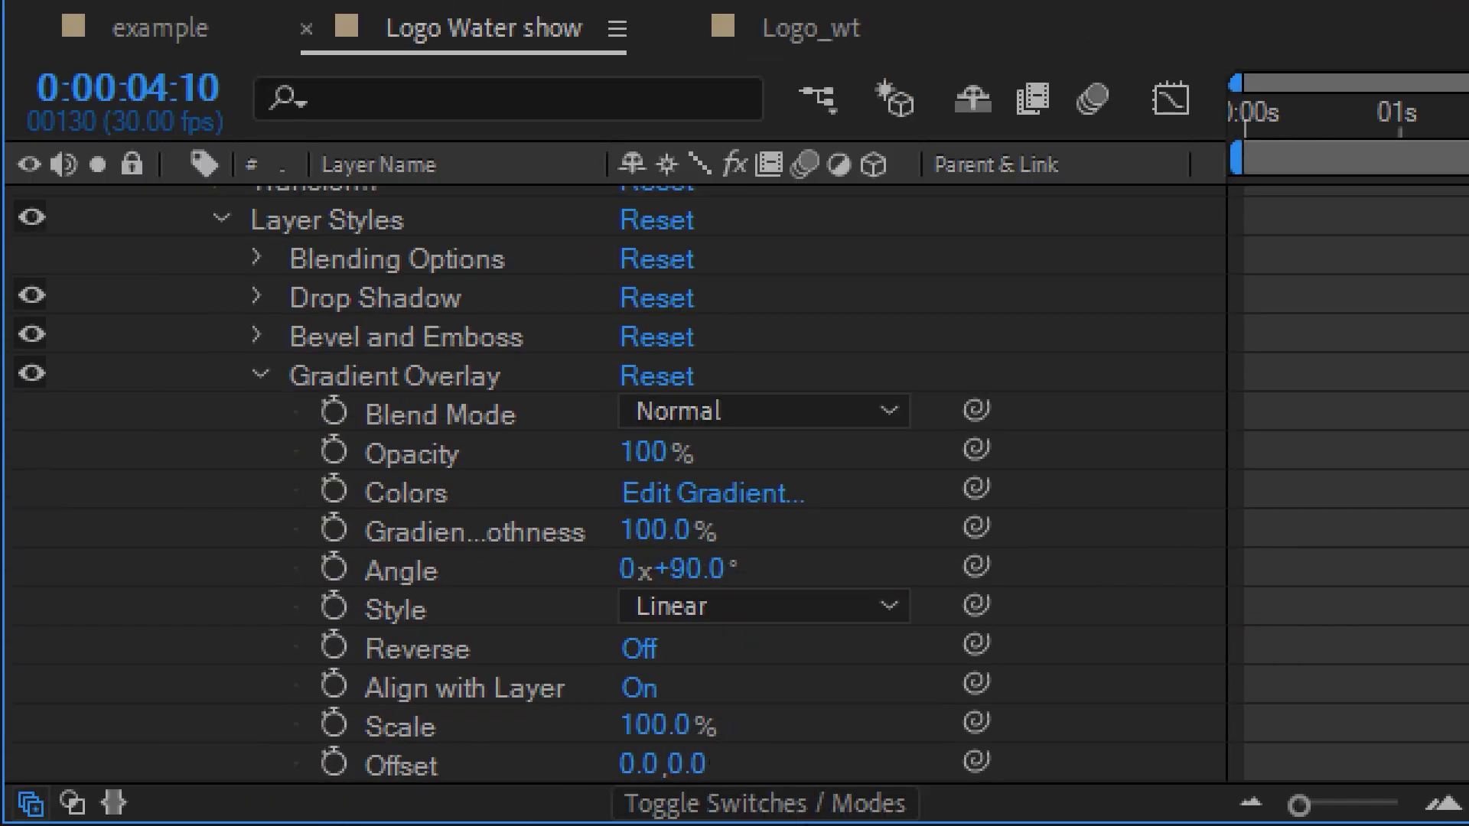
click(859, 607)
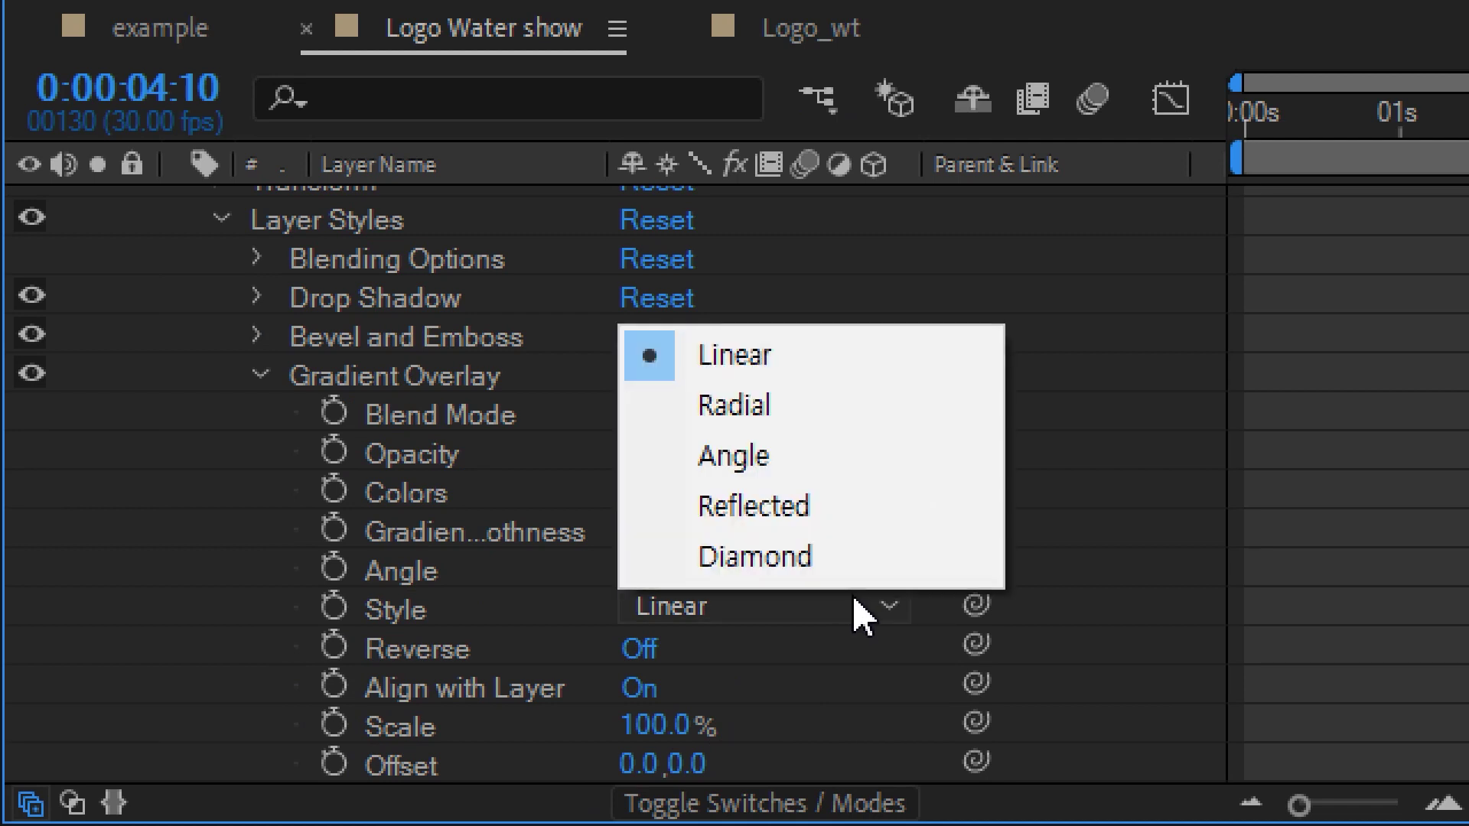
click(844, 451)
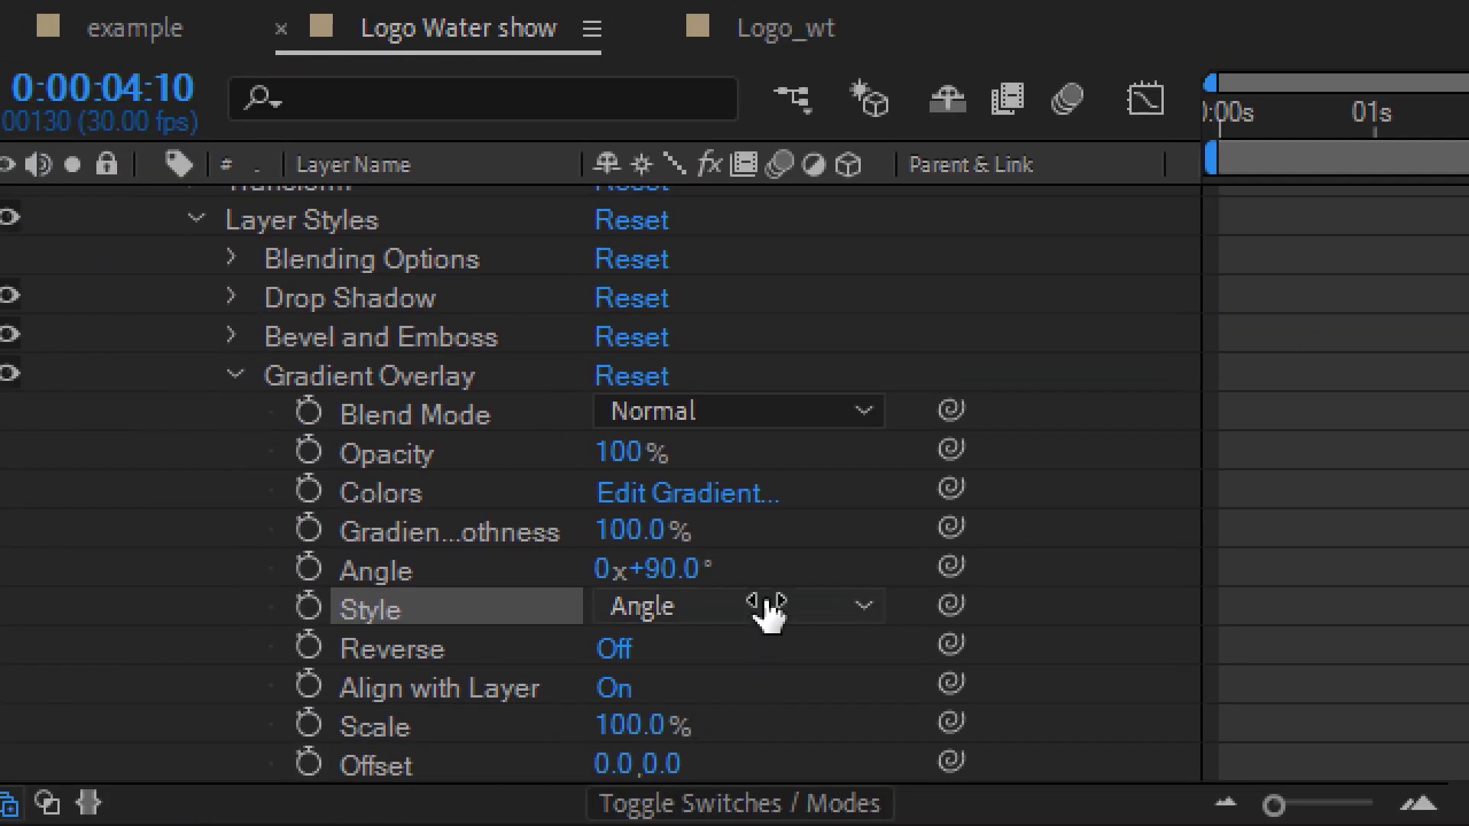
scroll(773, 673, down, 3)
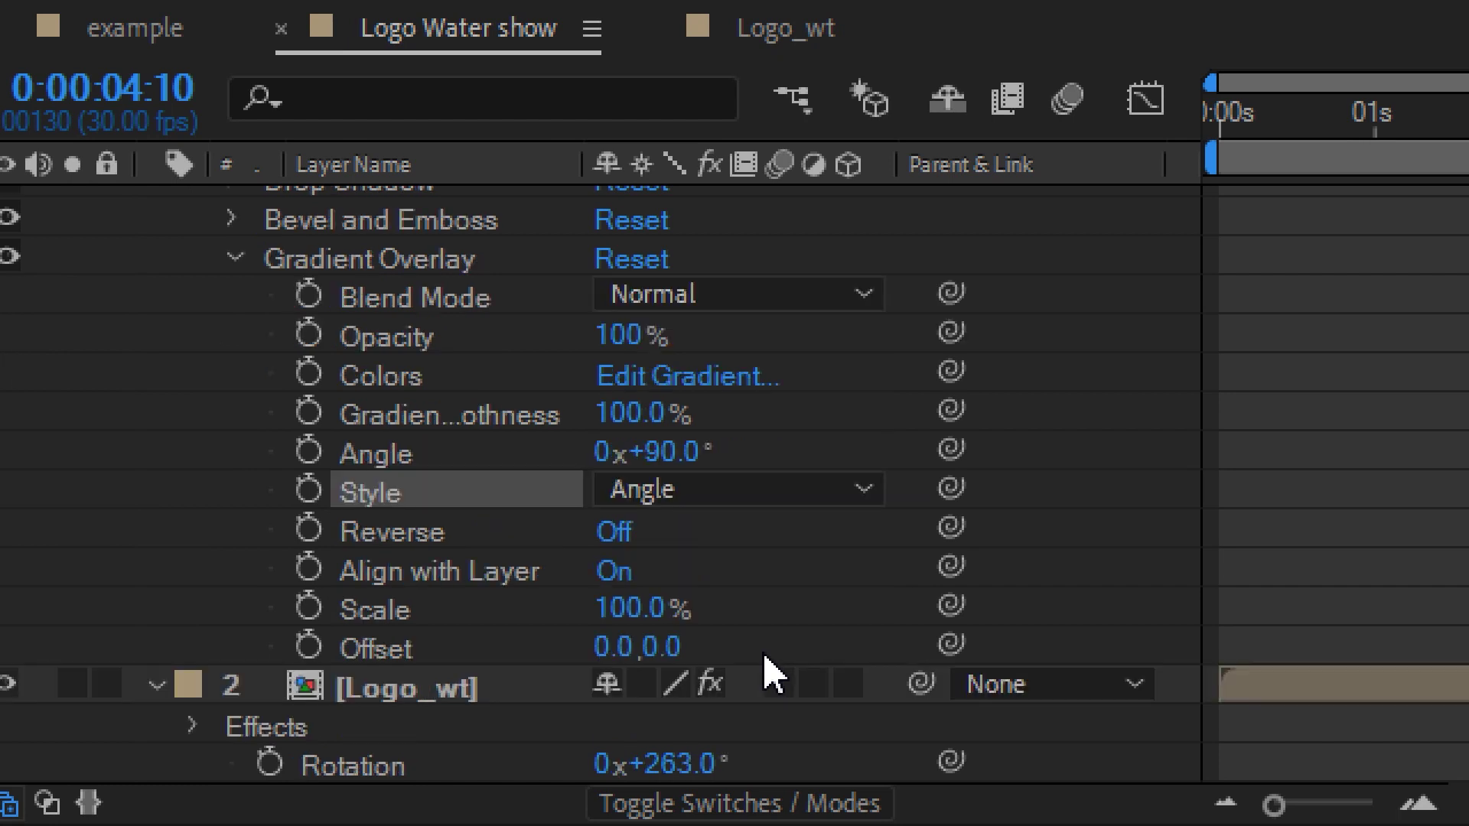
In the overlay's gradient, move the white stop to 50% and add an orange FDA307 stop at 0.5%
click(726, 379)
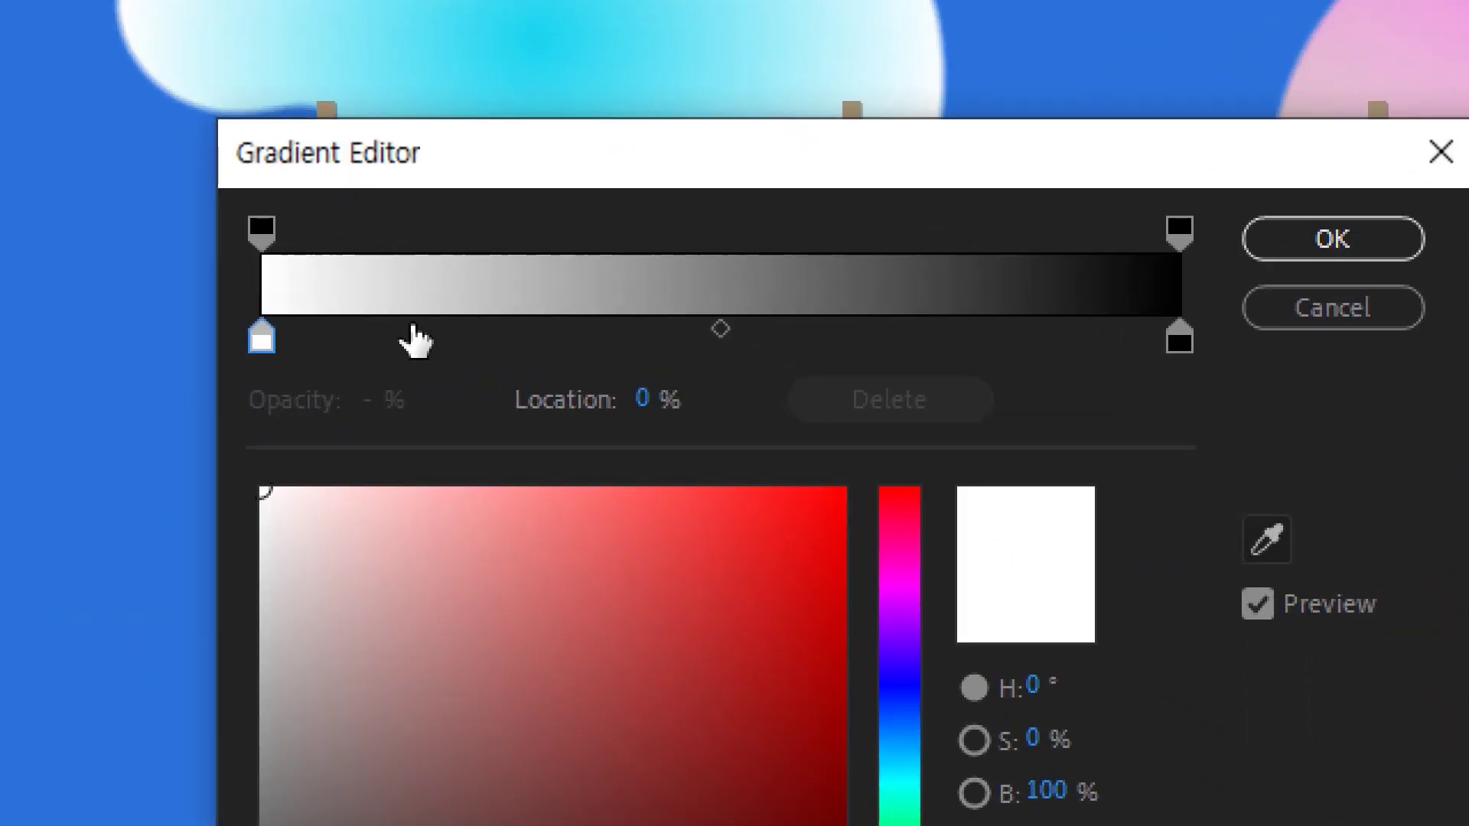
drag(255, 346, 720, 346)
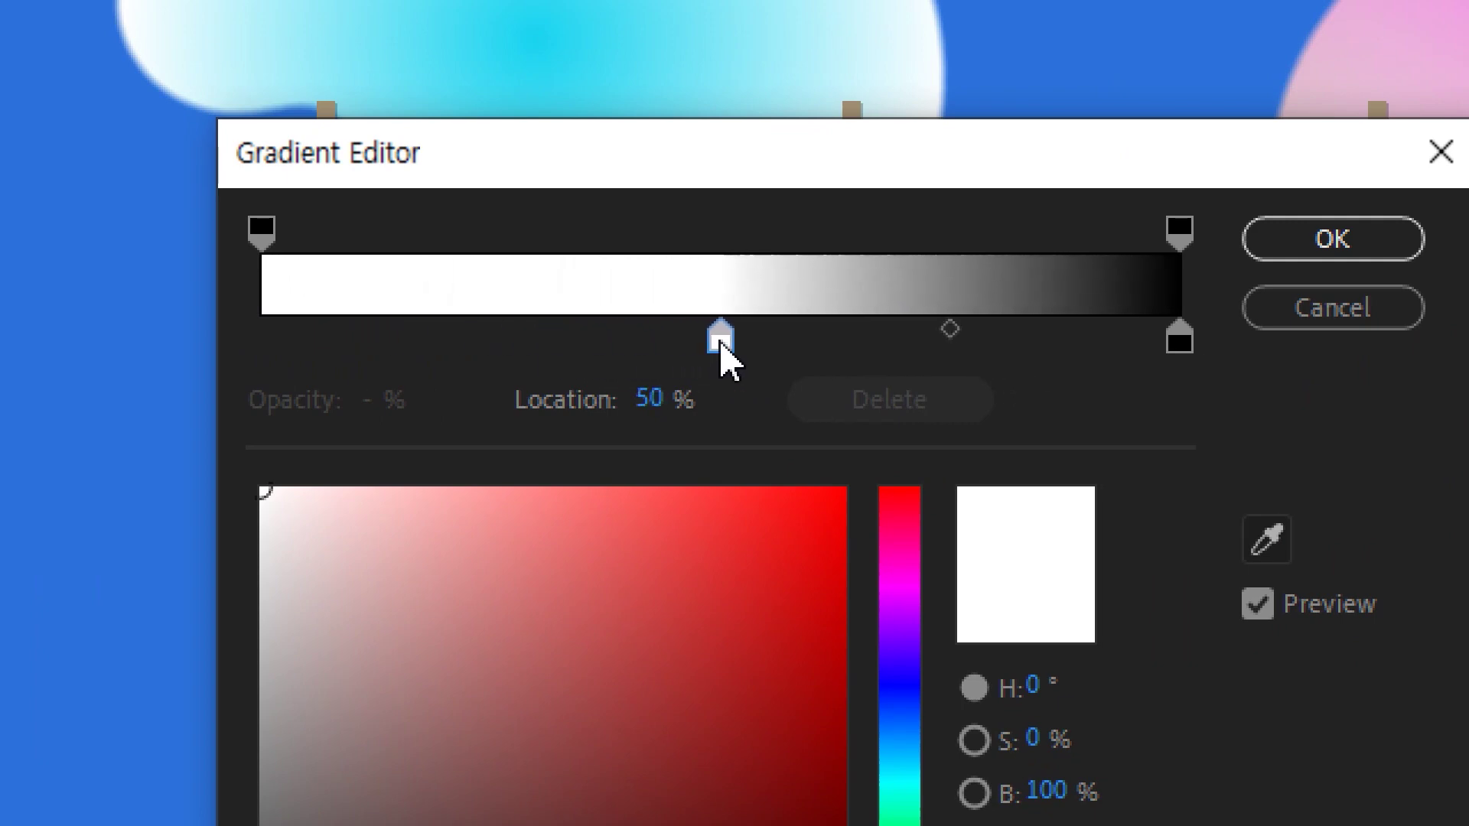
click(266, 350)
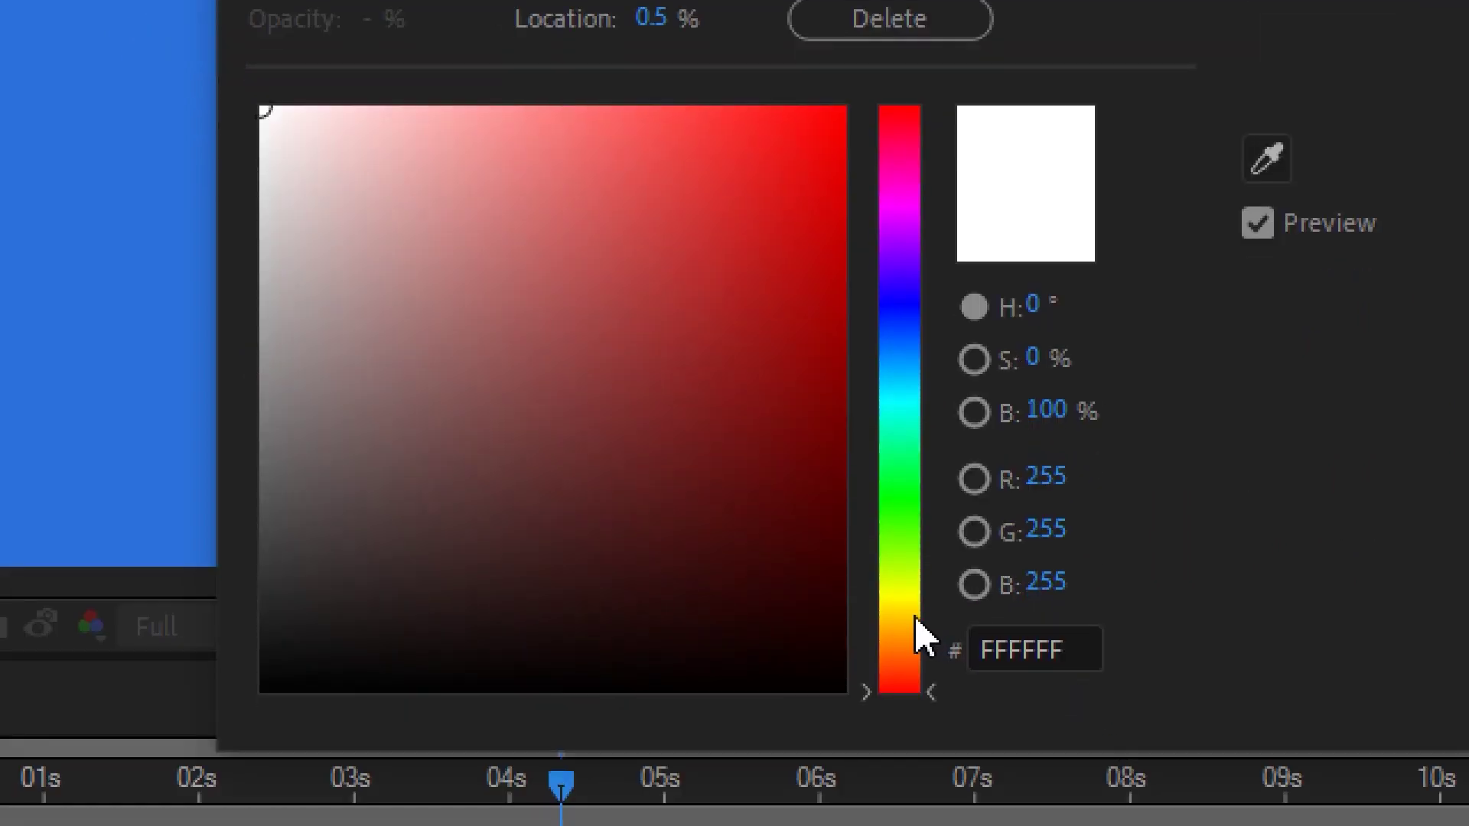
mouse_move(907, 613)
mouse_down()
mouse_move(907, 631)
mouse_move(908, 603)
mouse_up()
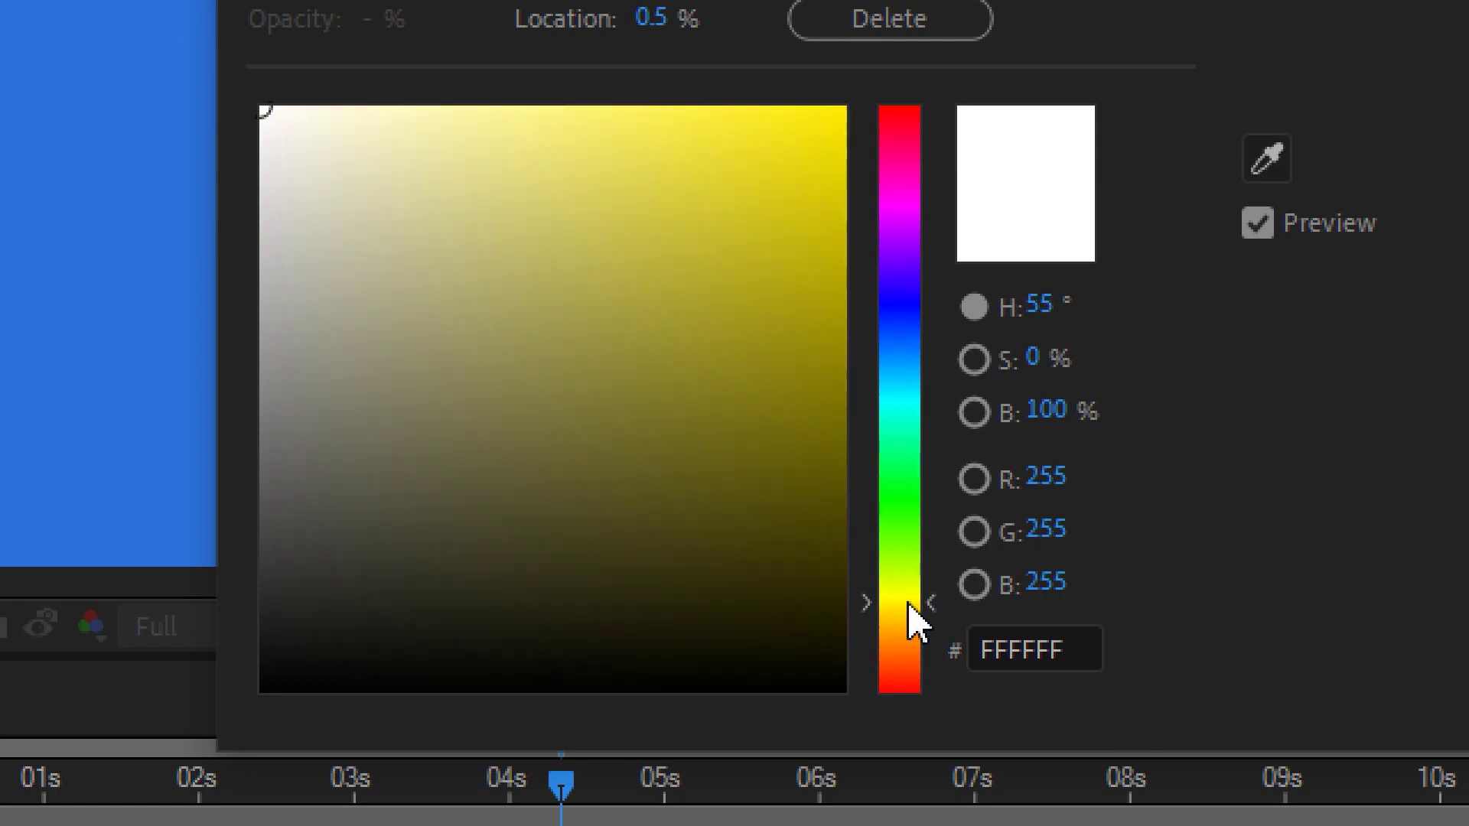
click(915, 538)
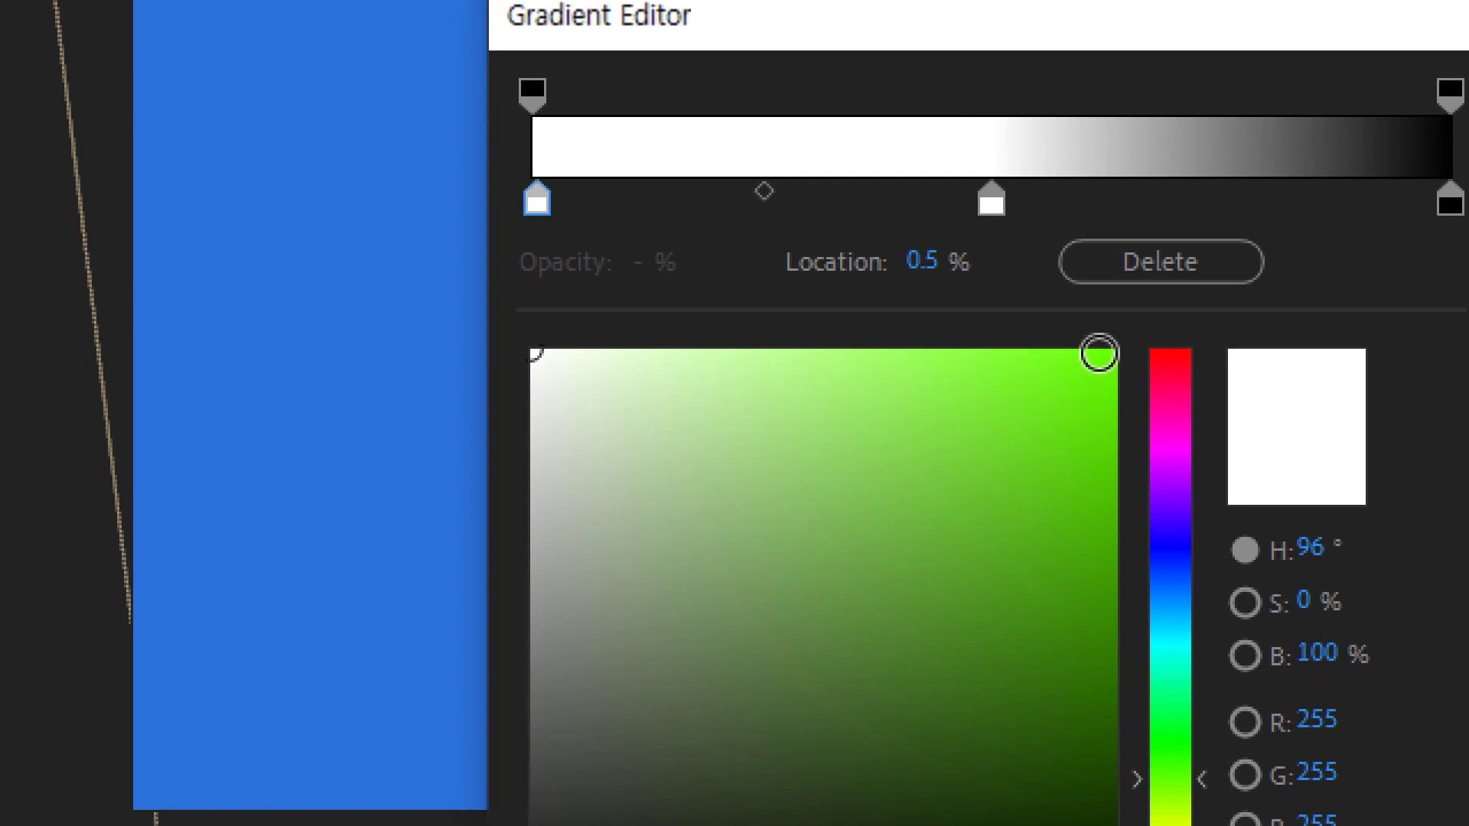
click(1099, 353)
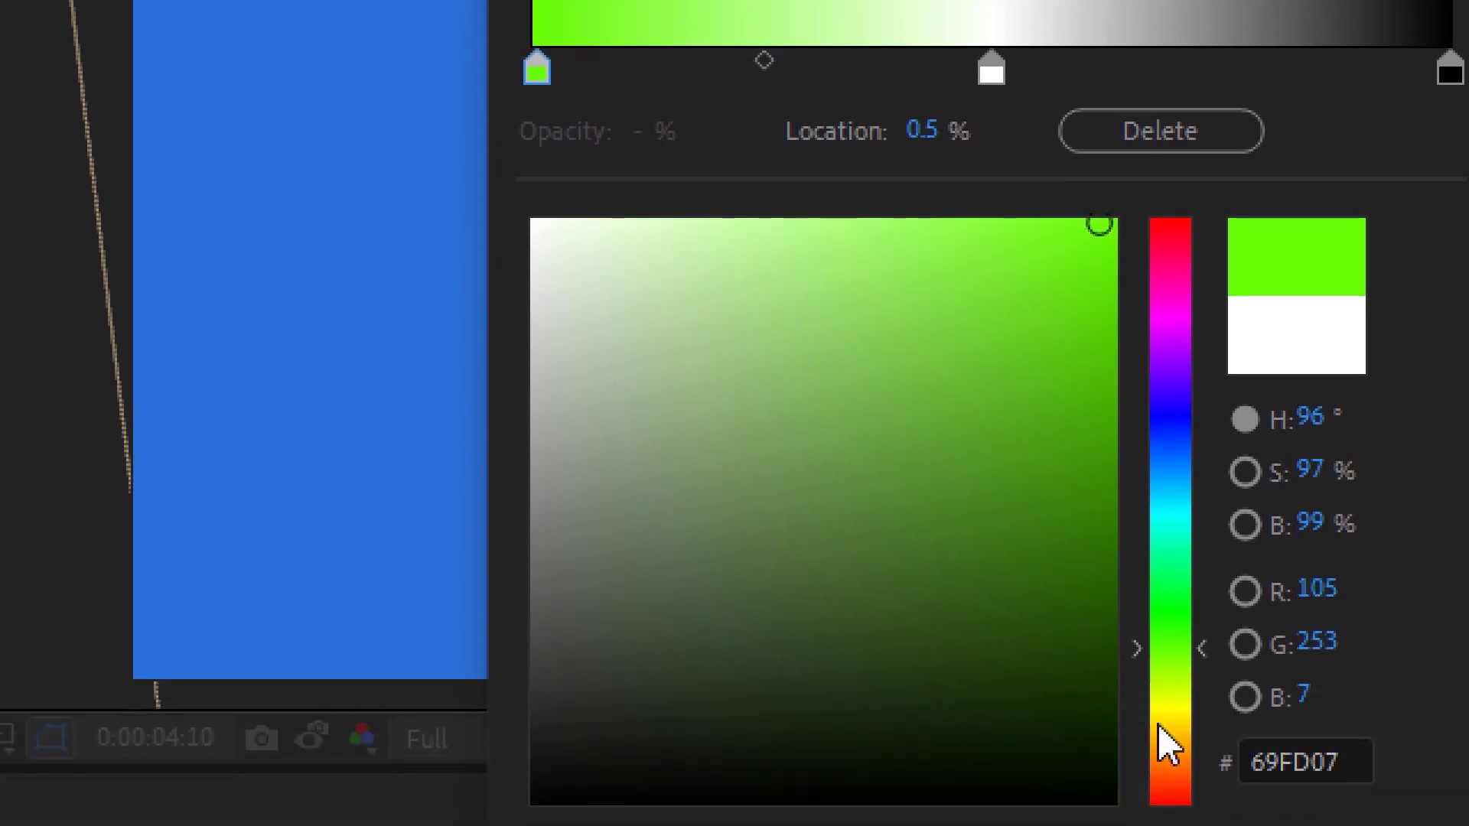
click(1160, 725)
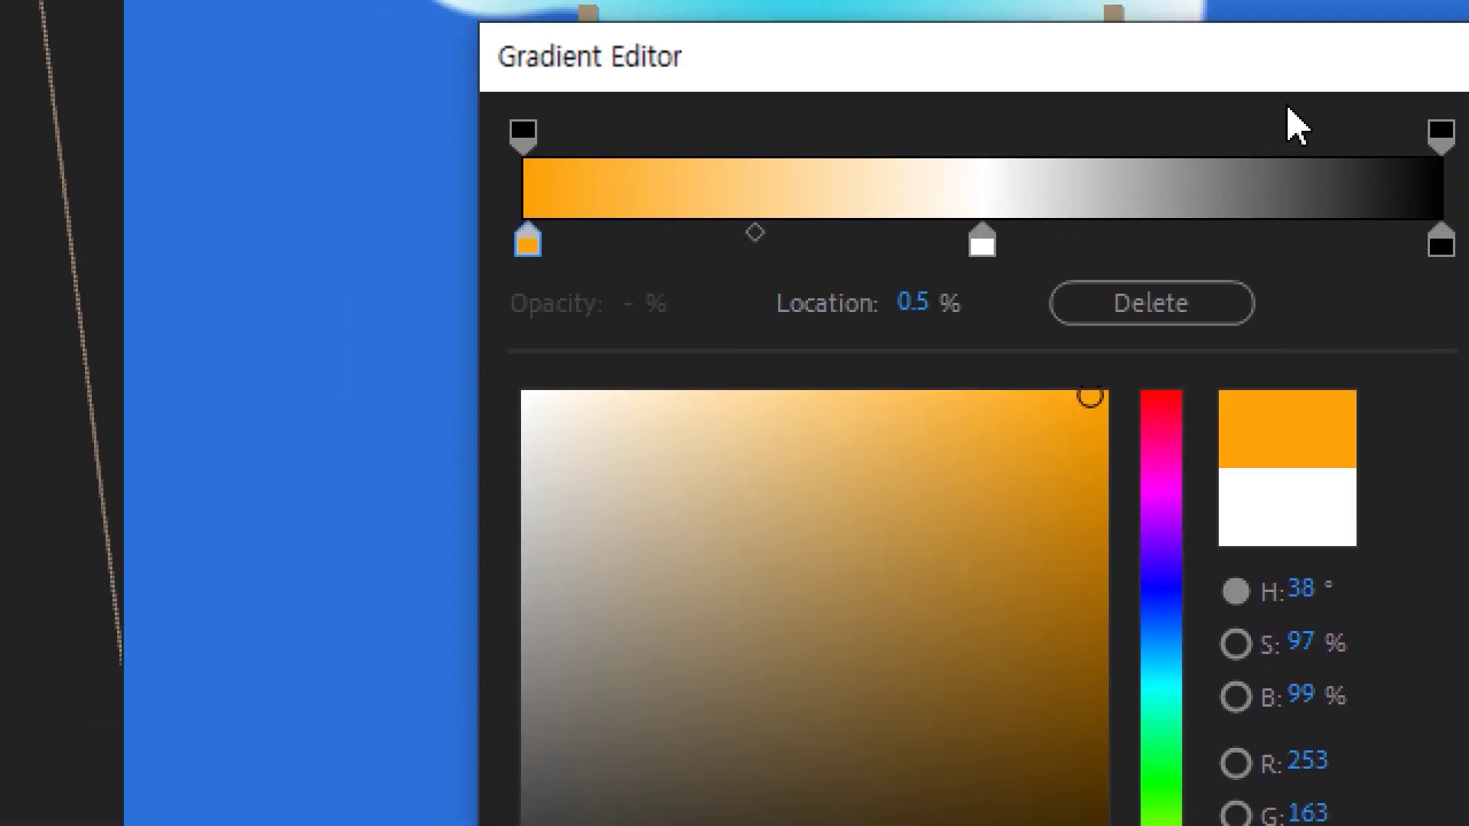
Place an orange stop on each side of the white one and remove the gradient's black end stop
drag(534, 258, 557, 257)
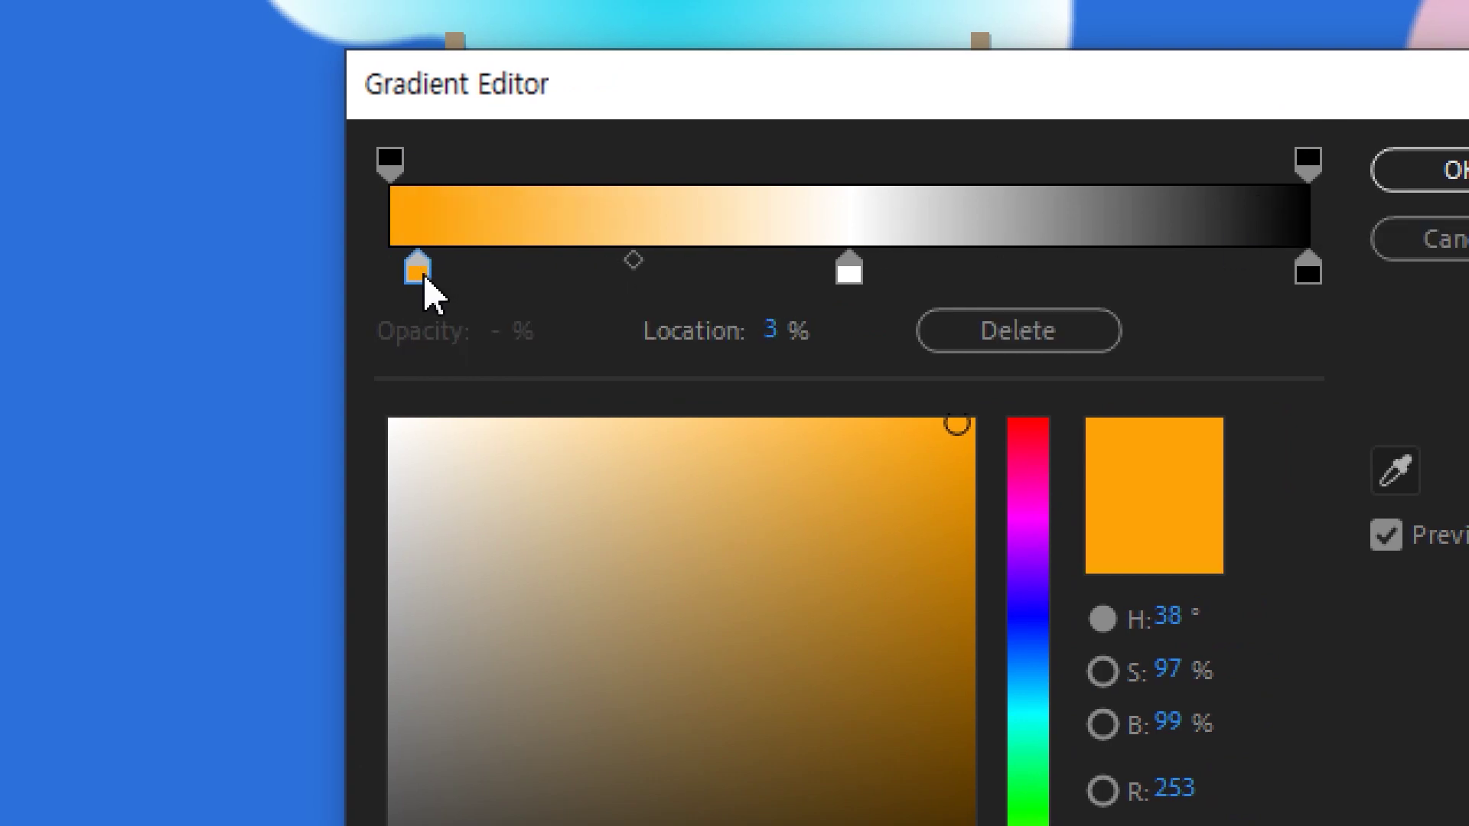
drag(426, 280, 1187, 295)
click(404, 277)
drag(1306, 270, 1343, 413)
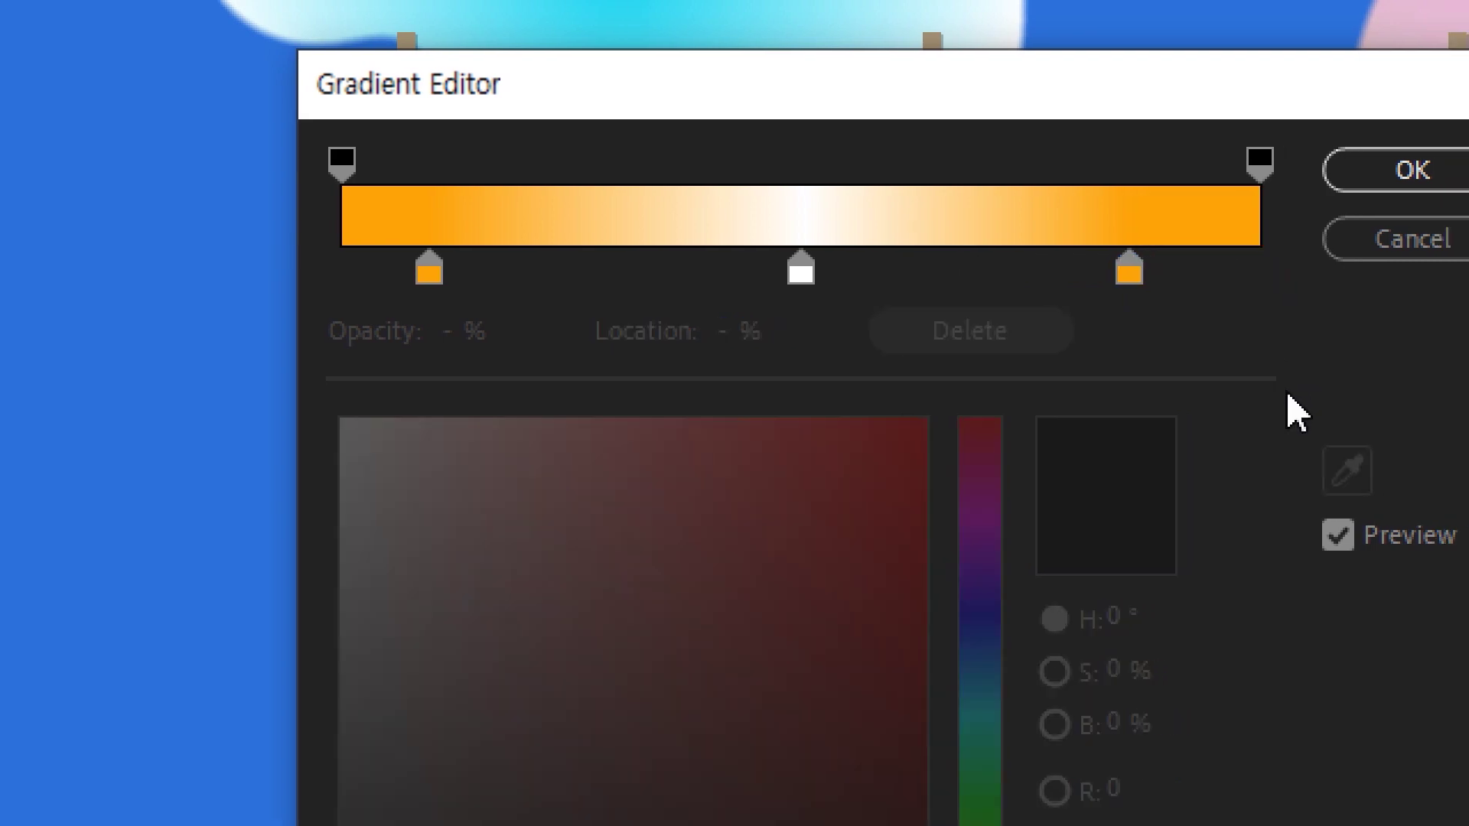
Set the gradient's orange stops to 6.3% and 98.3% with the second midpoint at 58.3%, and apply the gradient
drag(1127, 276, 1235, 282)
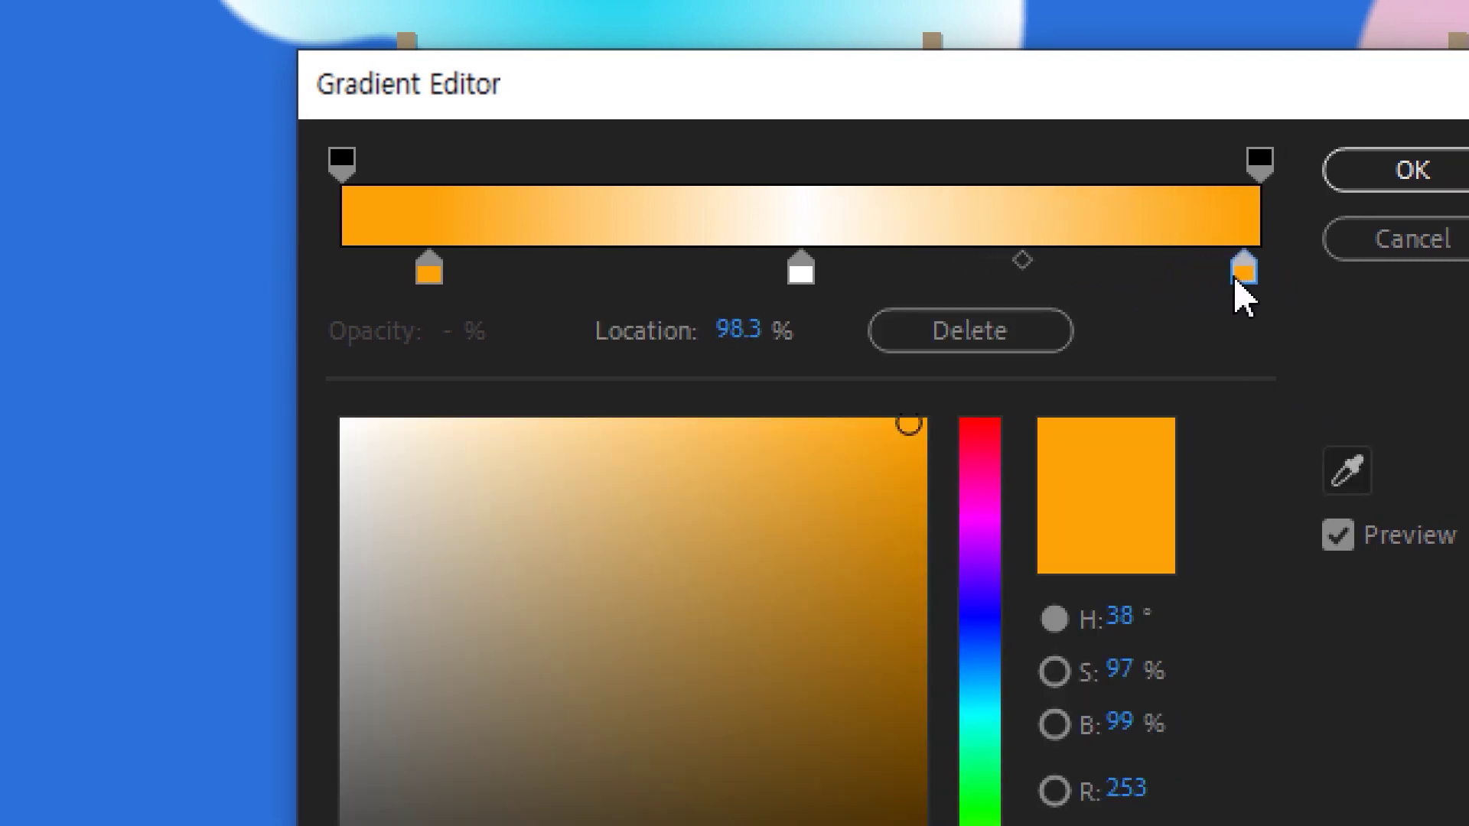
drag(1021, 263, 1057, 264)
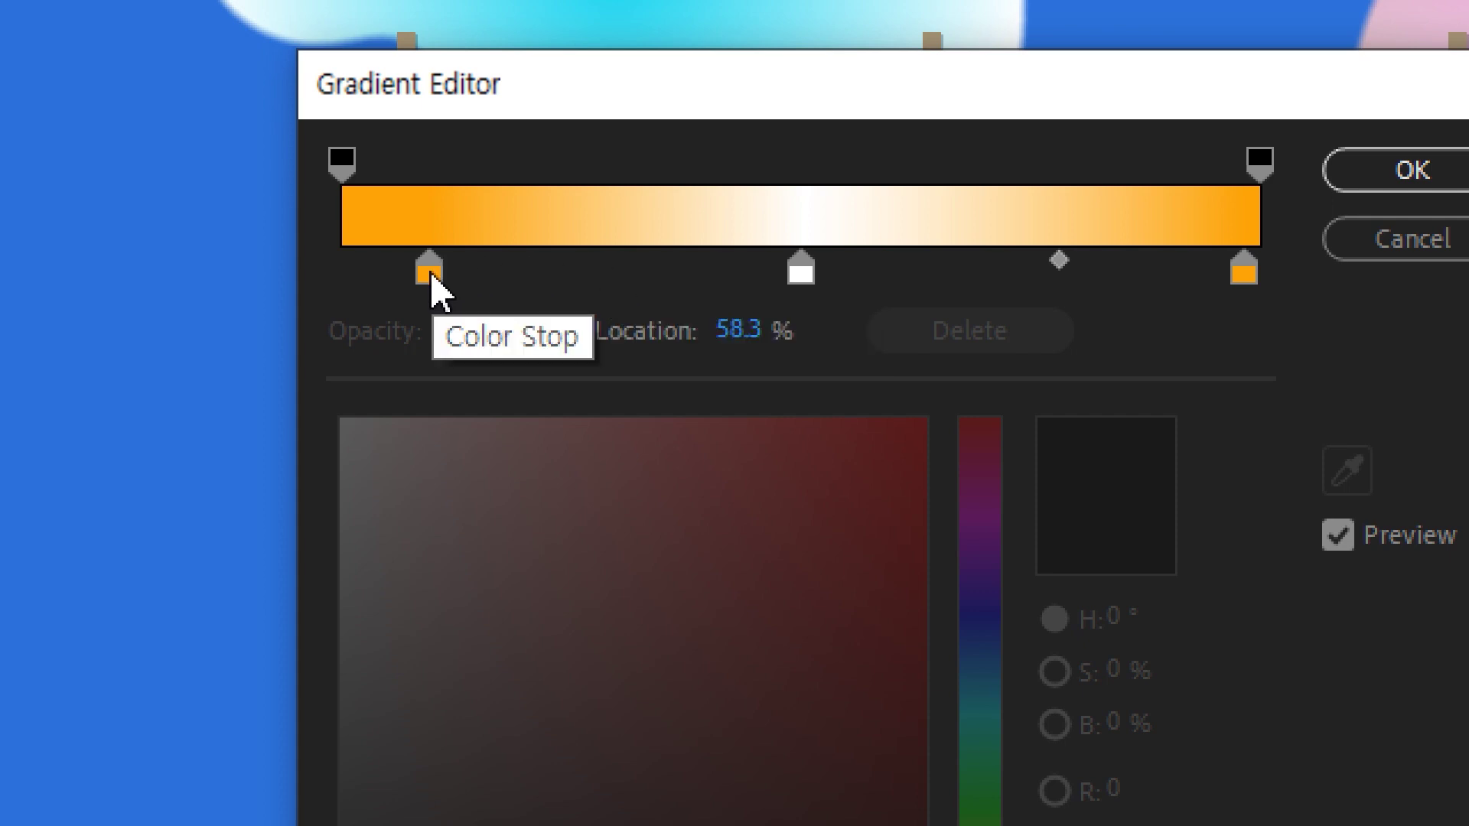
drag(434, 285, 401, 282)
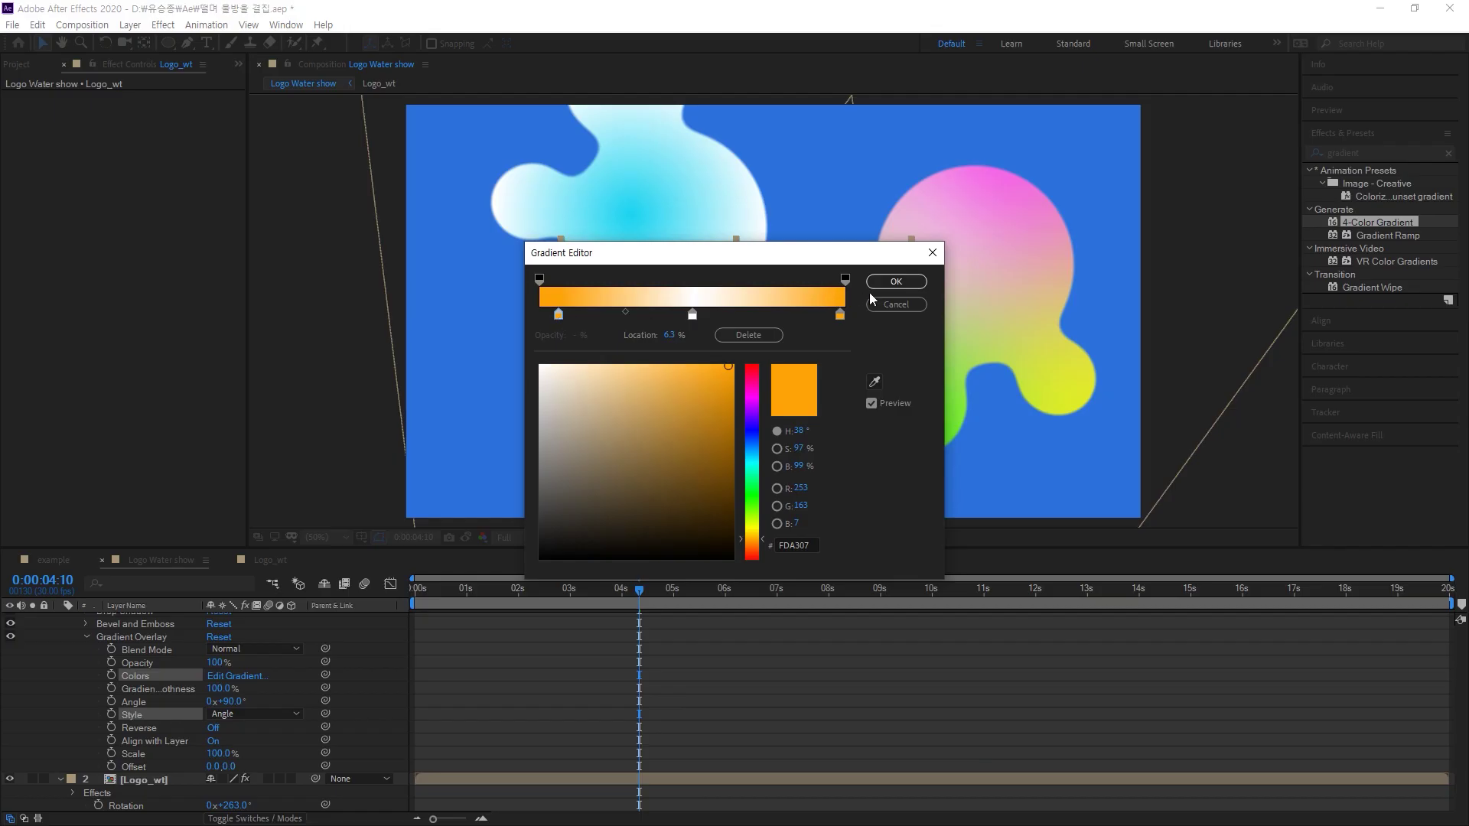
click(896, 282)
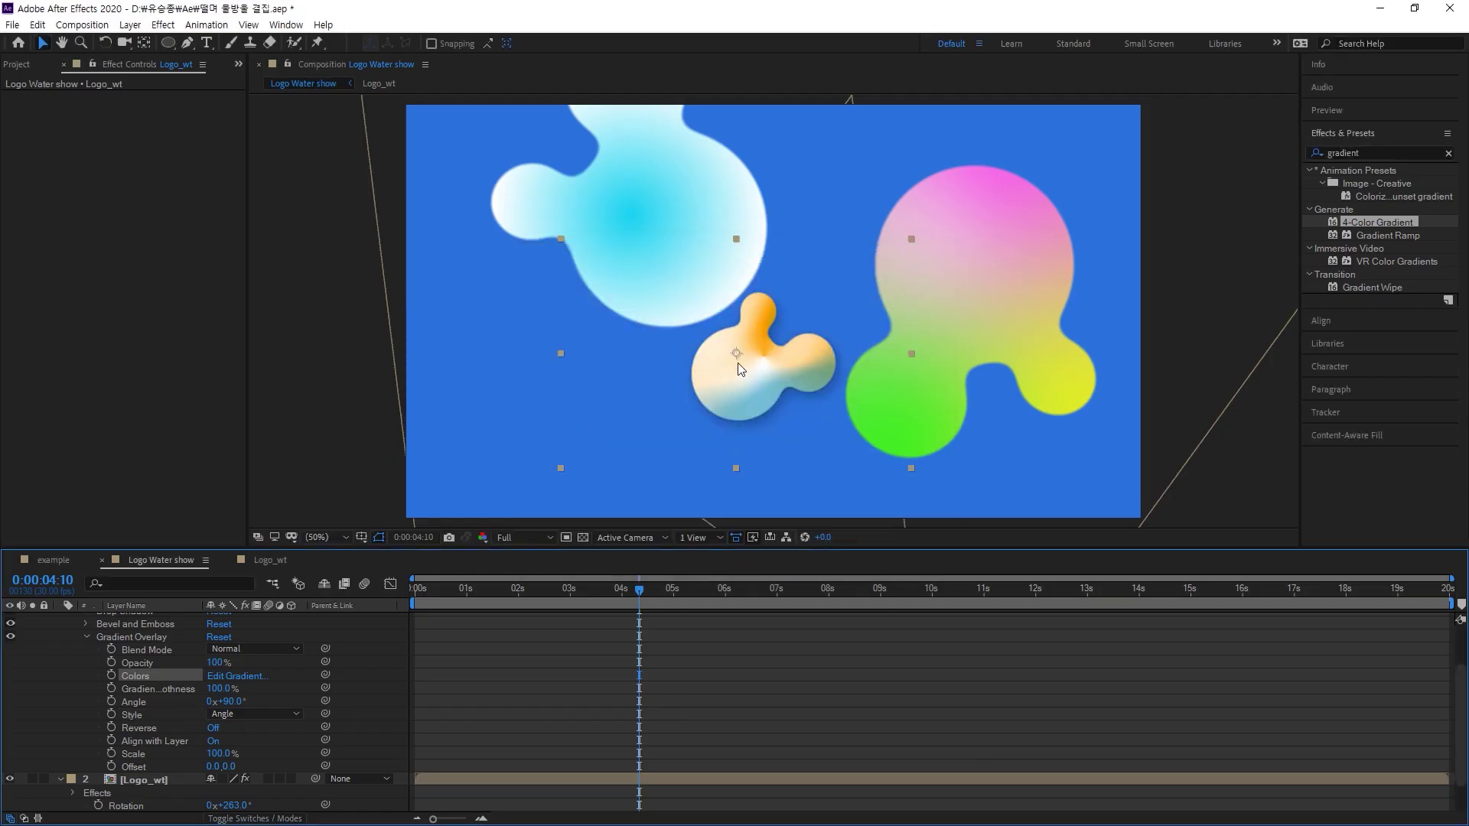
Nudge the small orange-and-white droplets slightly up and to the right, toward the multicoloured droplets
drag(736, 357, 744, 356)
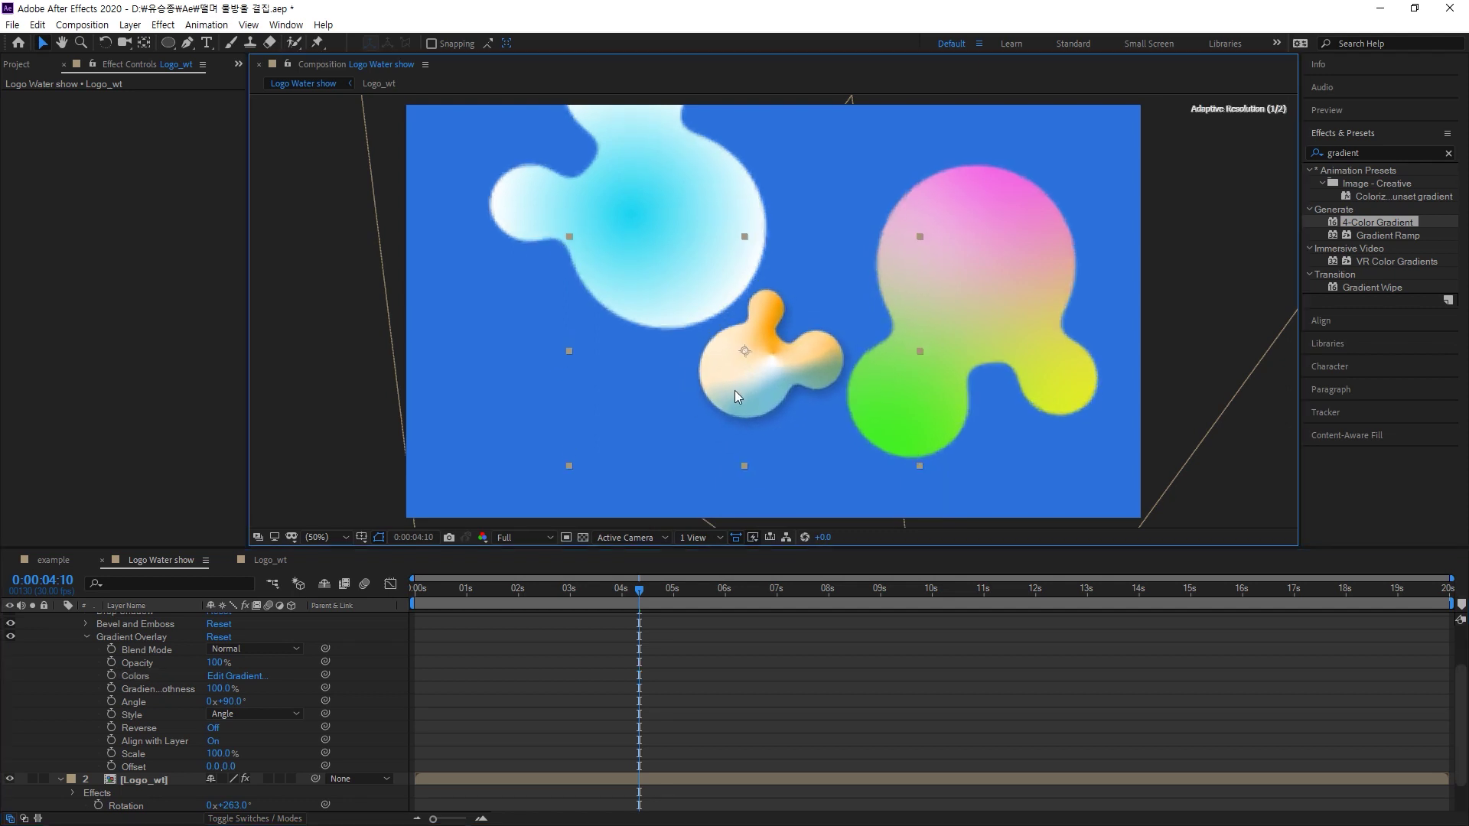
click(141, 641)
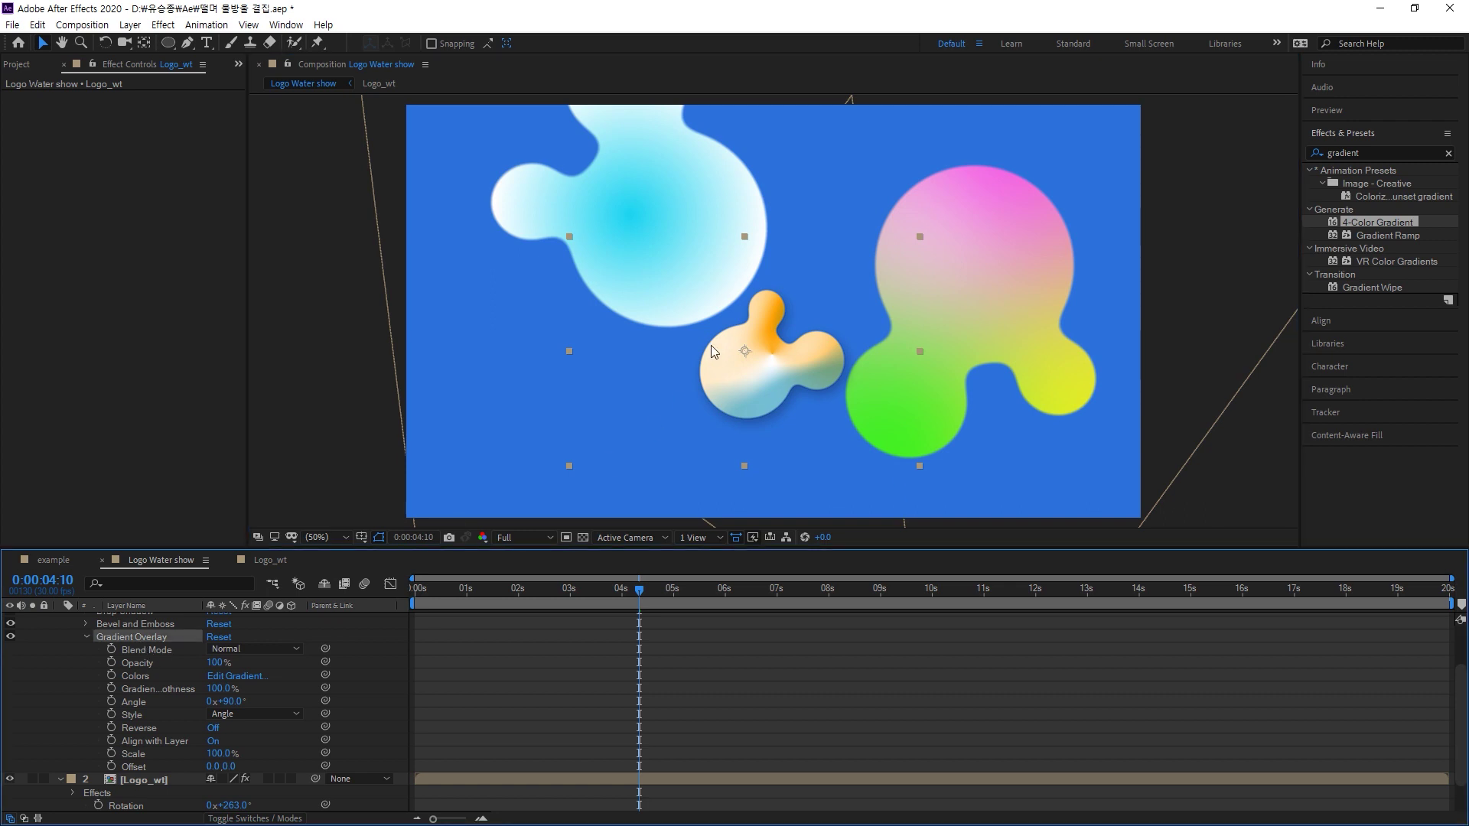
mouse_move(759, 359)
mouse_down()
mouse_move(768, 402)
mouse_move(775, 345)
mouse_up()
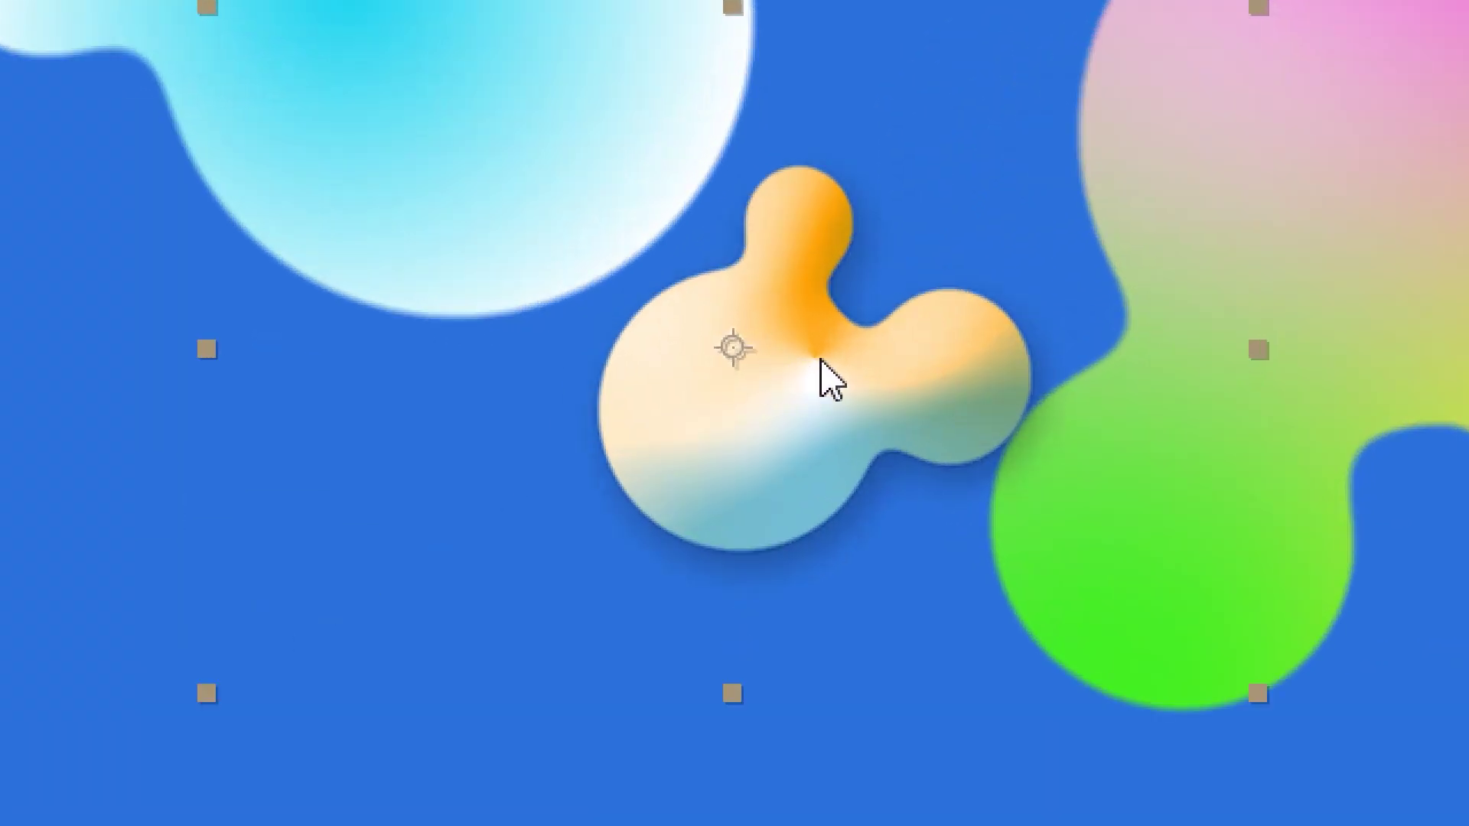
drag(815, 353, 803, 386)
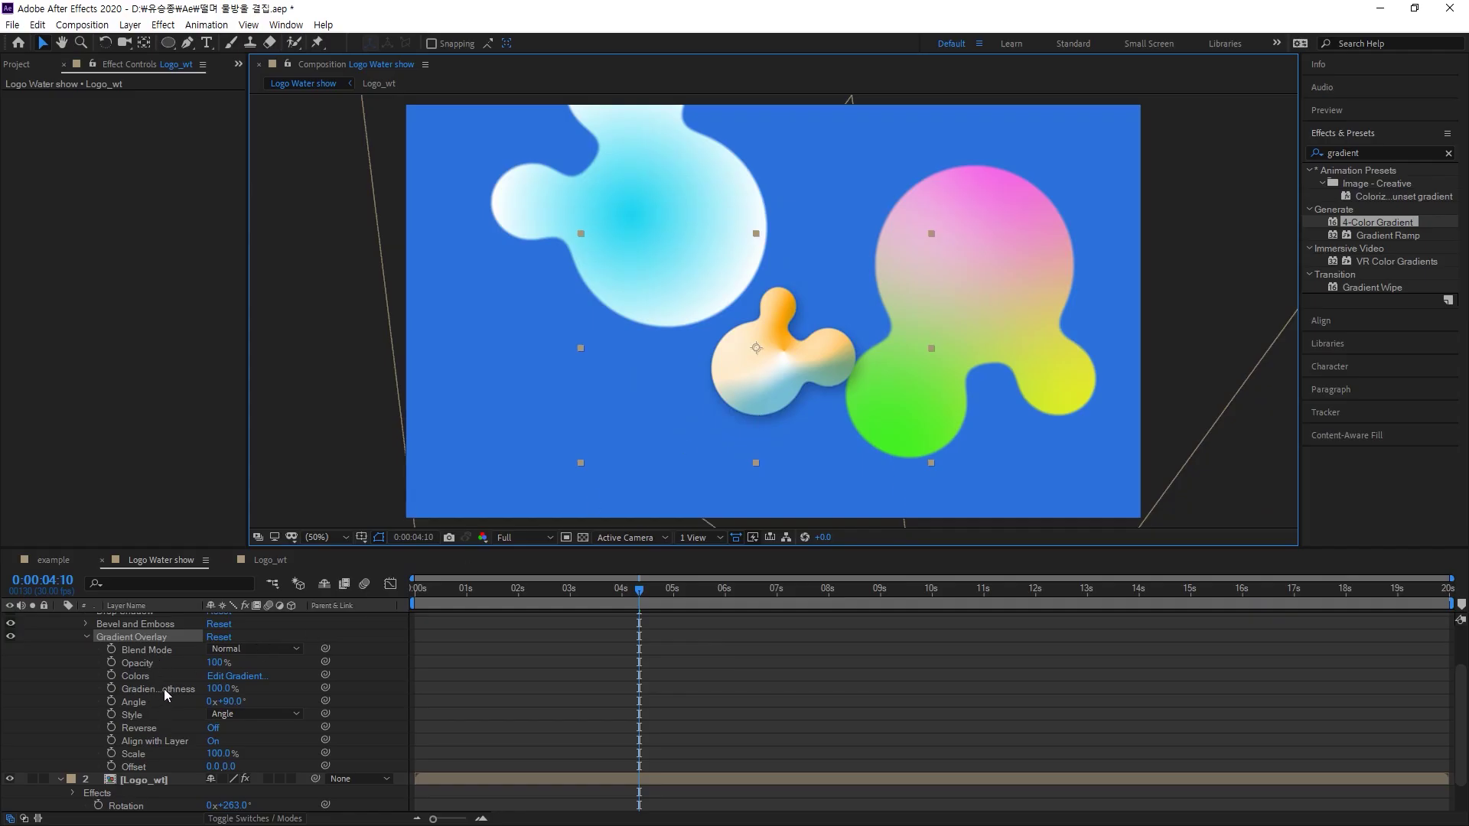
Set the Gradient Overlay's Angle to 266° on the small droplets
click(164, 689)
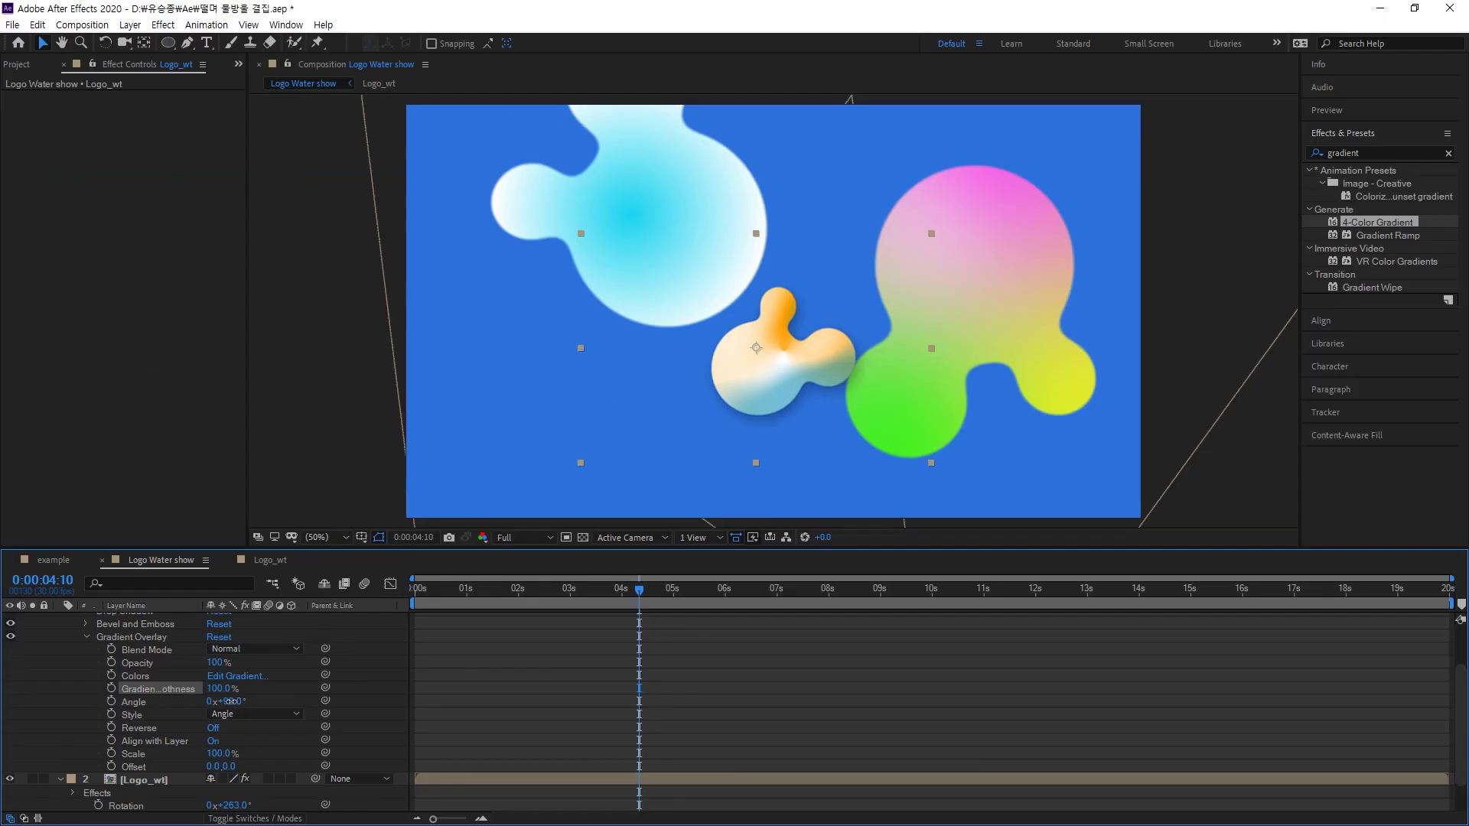
drag(547, 635, 582, 624)
drag(244, 701, 351, 688)
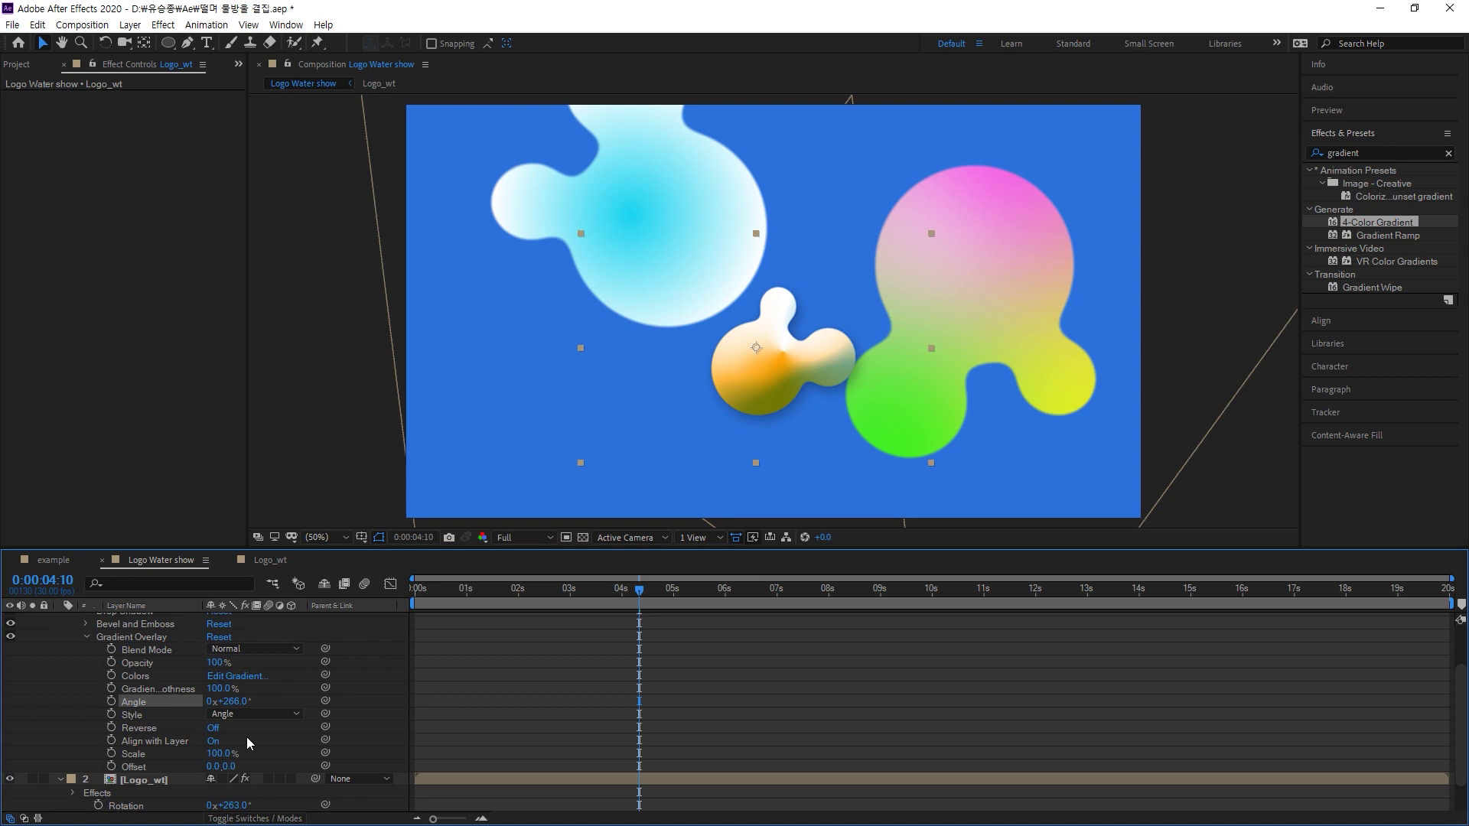
scroll(247, 741, down, 1)
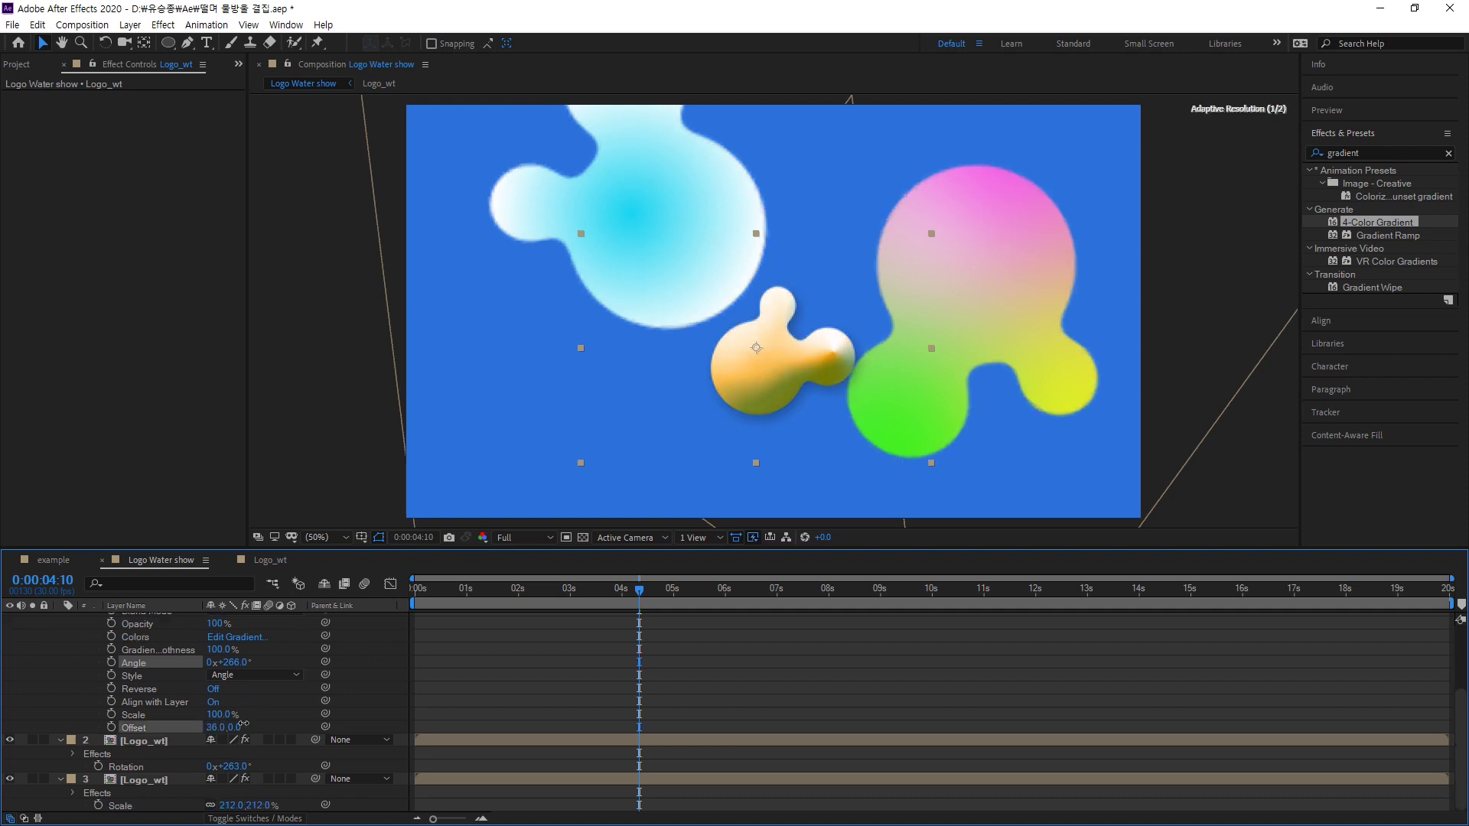
Set the Gradient Overlay's Offset to -19.0, 15.0 on the small droplets and scrub to 0:00:04:23 to check the shading
drag(217, 727, 222, 727)
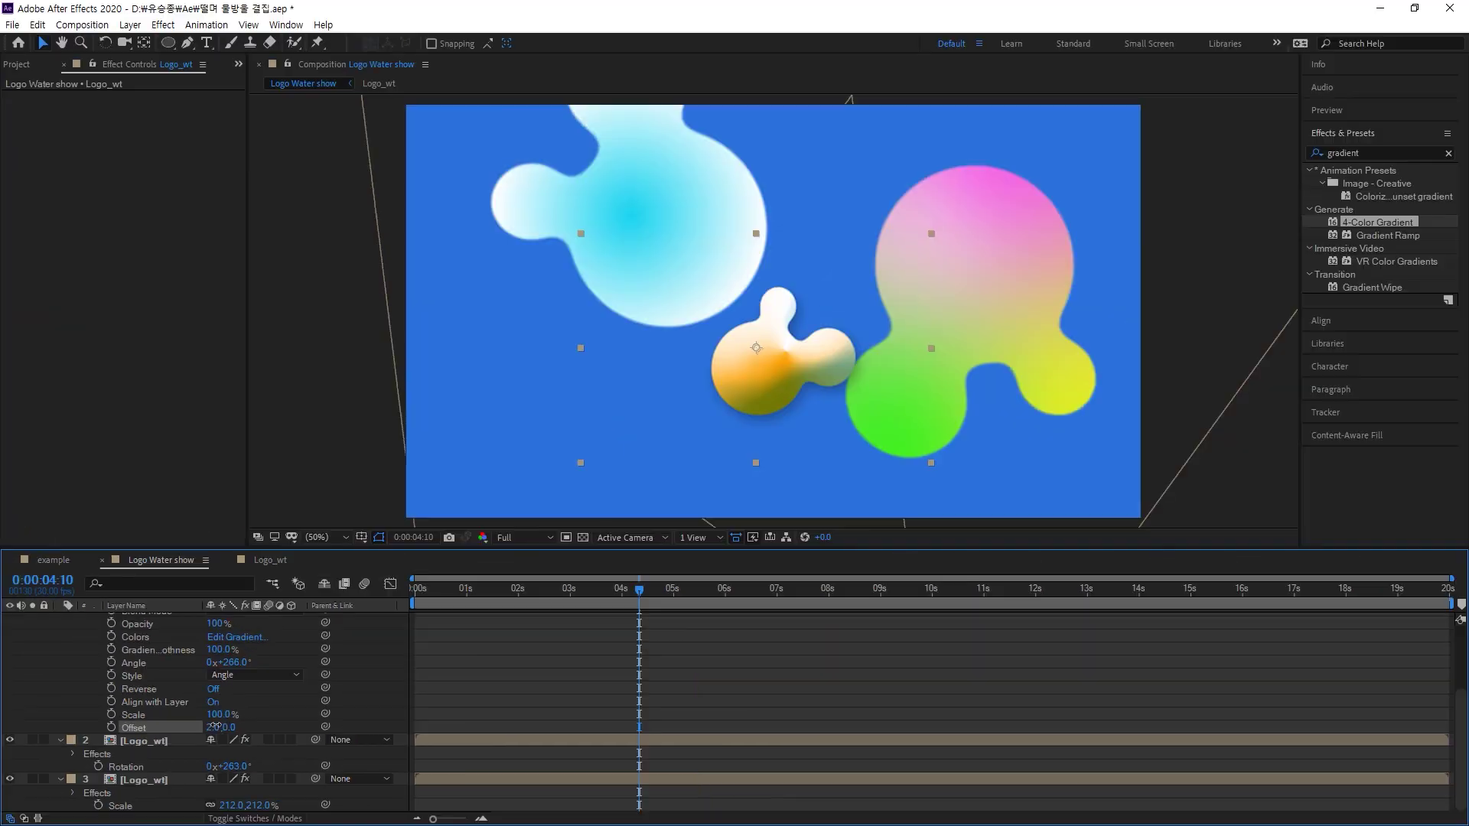
drag(650, 528, 620, 525)
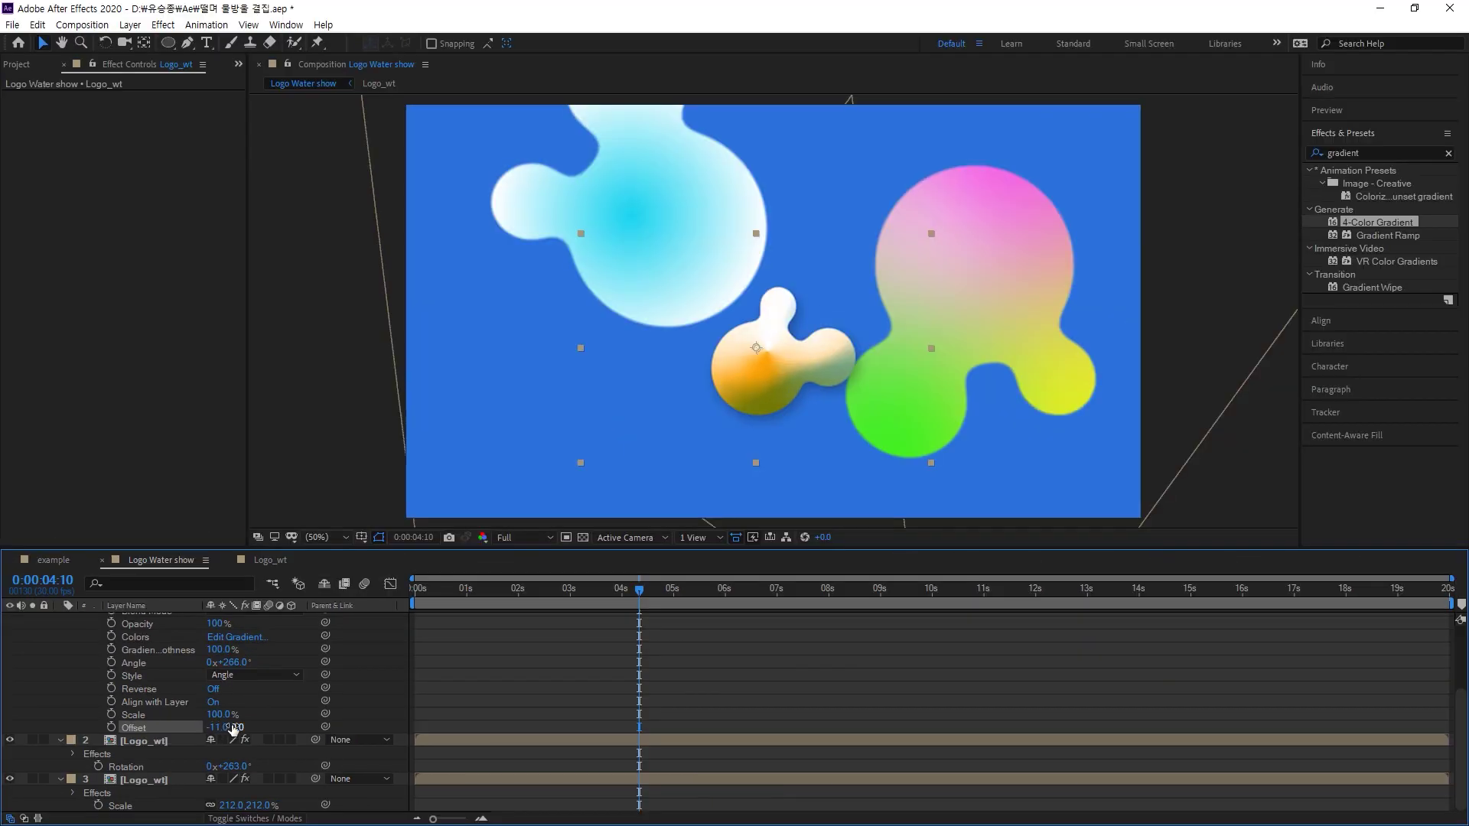
drag(234, 728, 218, 728)
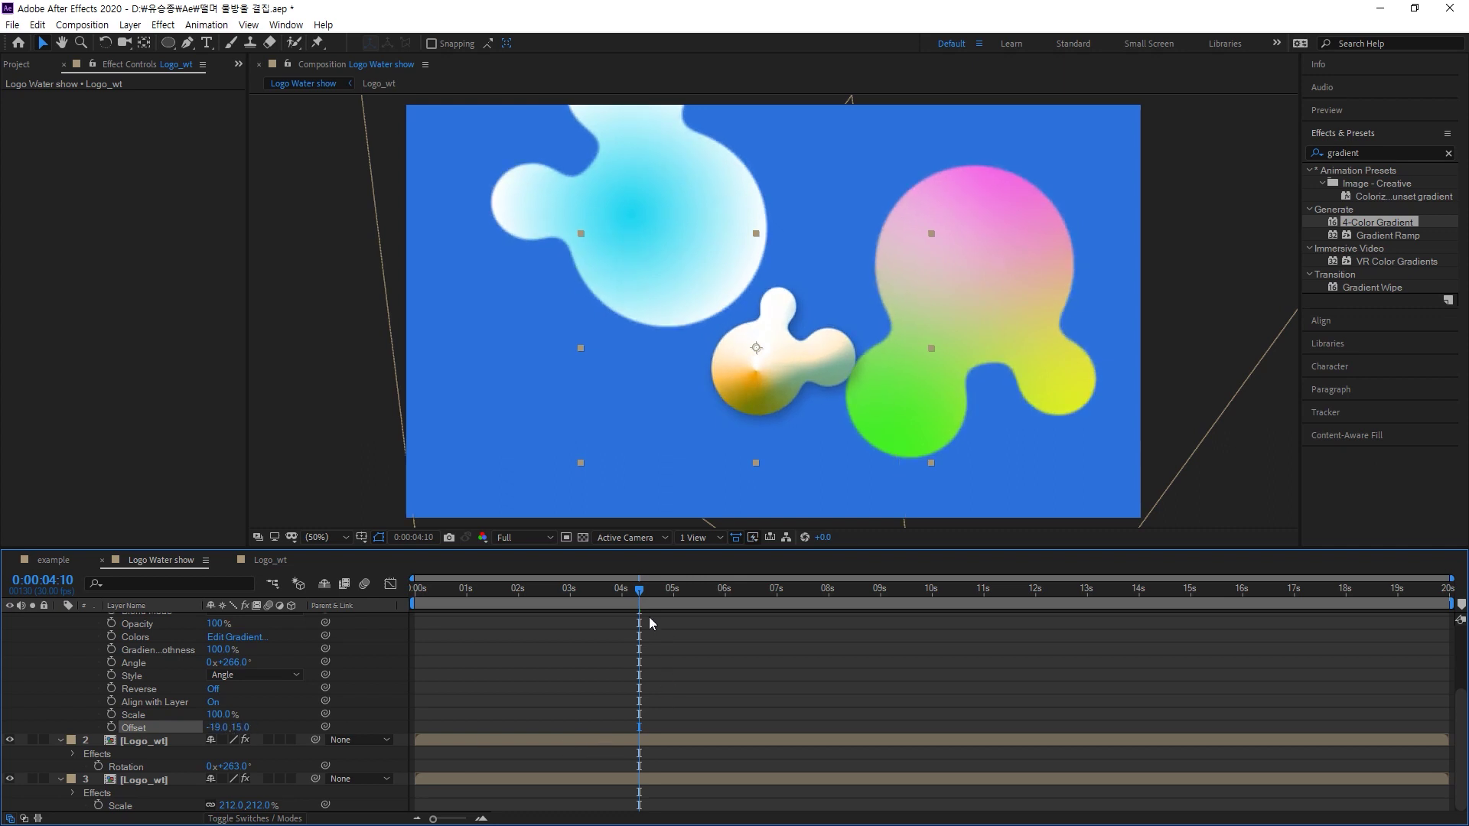
drag(640, 593, 490, 599)
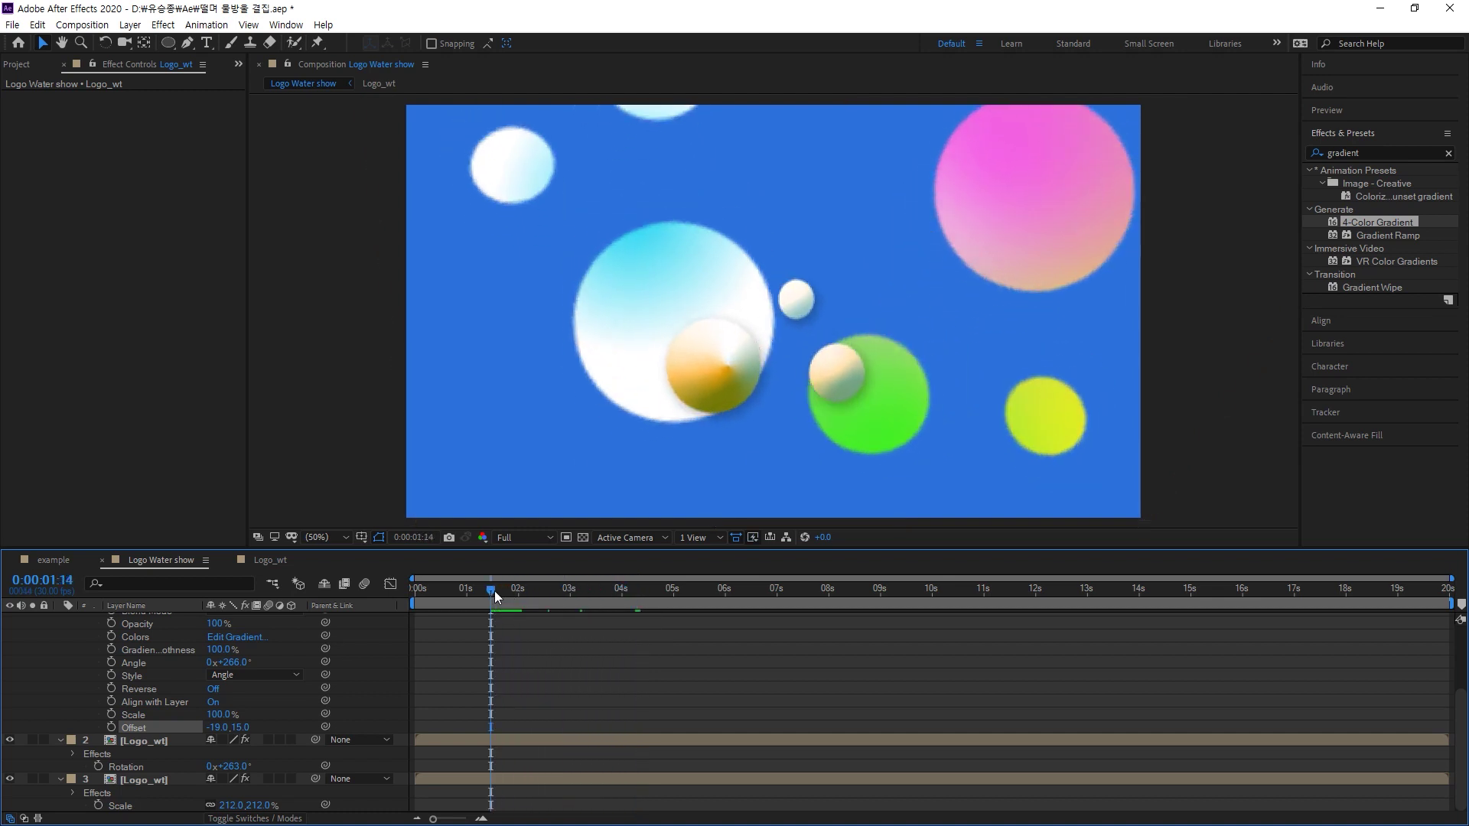
click(518, 590)
drag(528, 591, 667, 571)
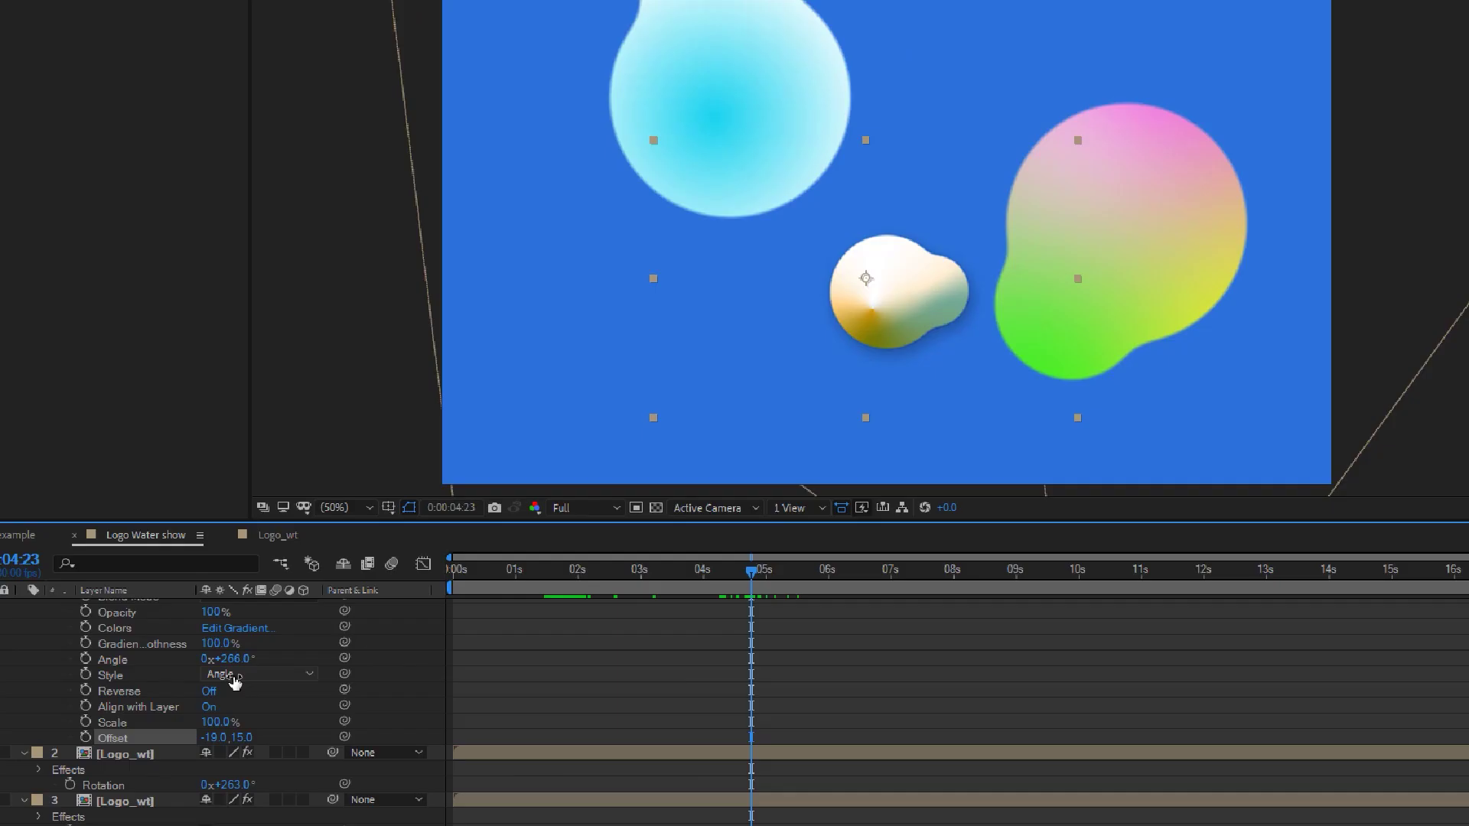
Set the Gradient Overlay's Style to Radial and remove the orange stop before the white one in its gradient
click(237, 677)
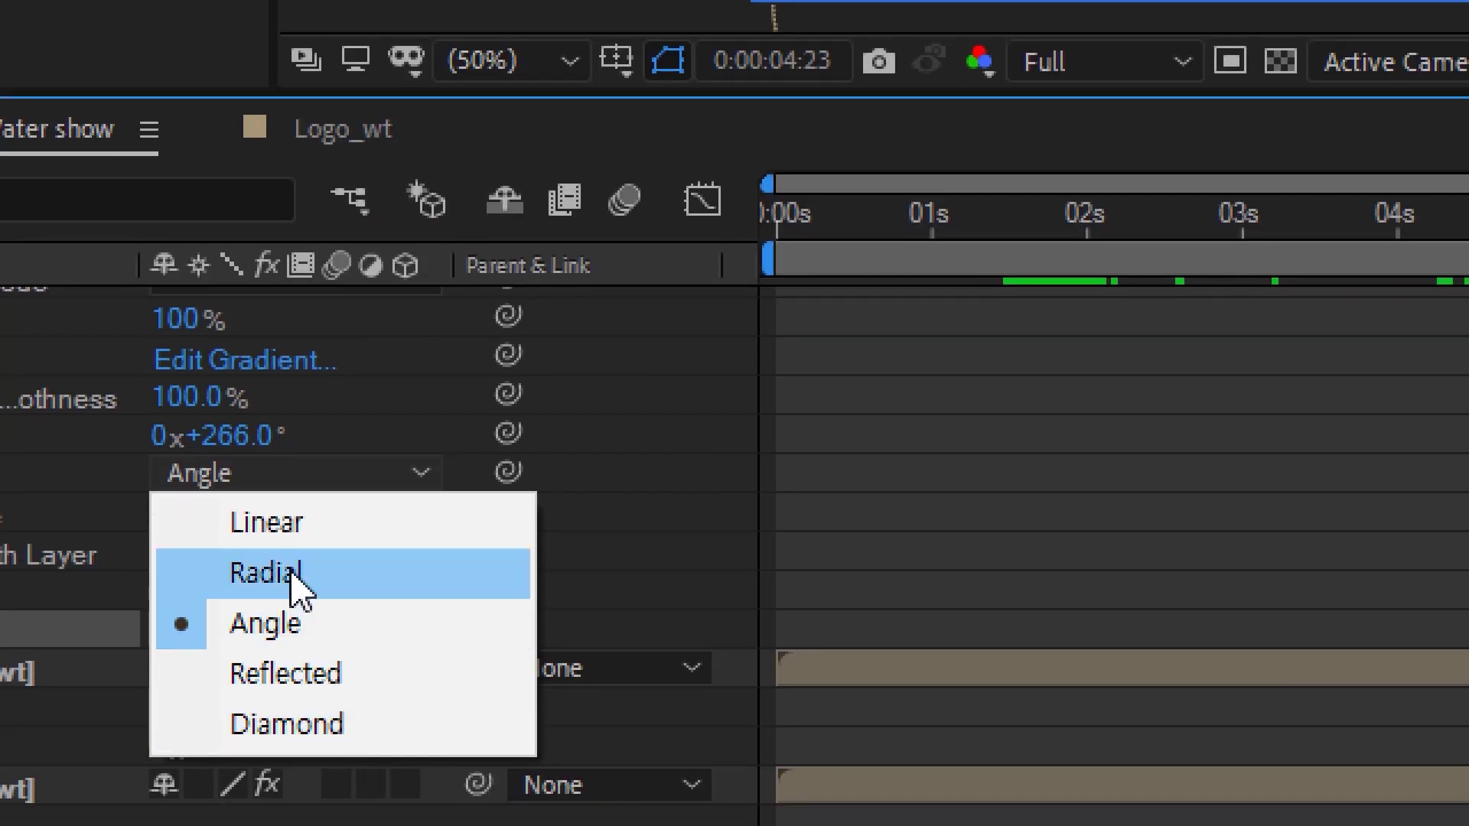
click(293, 590)
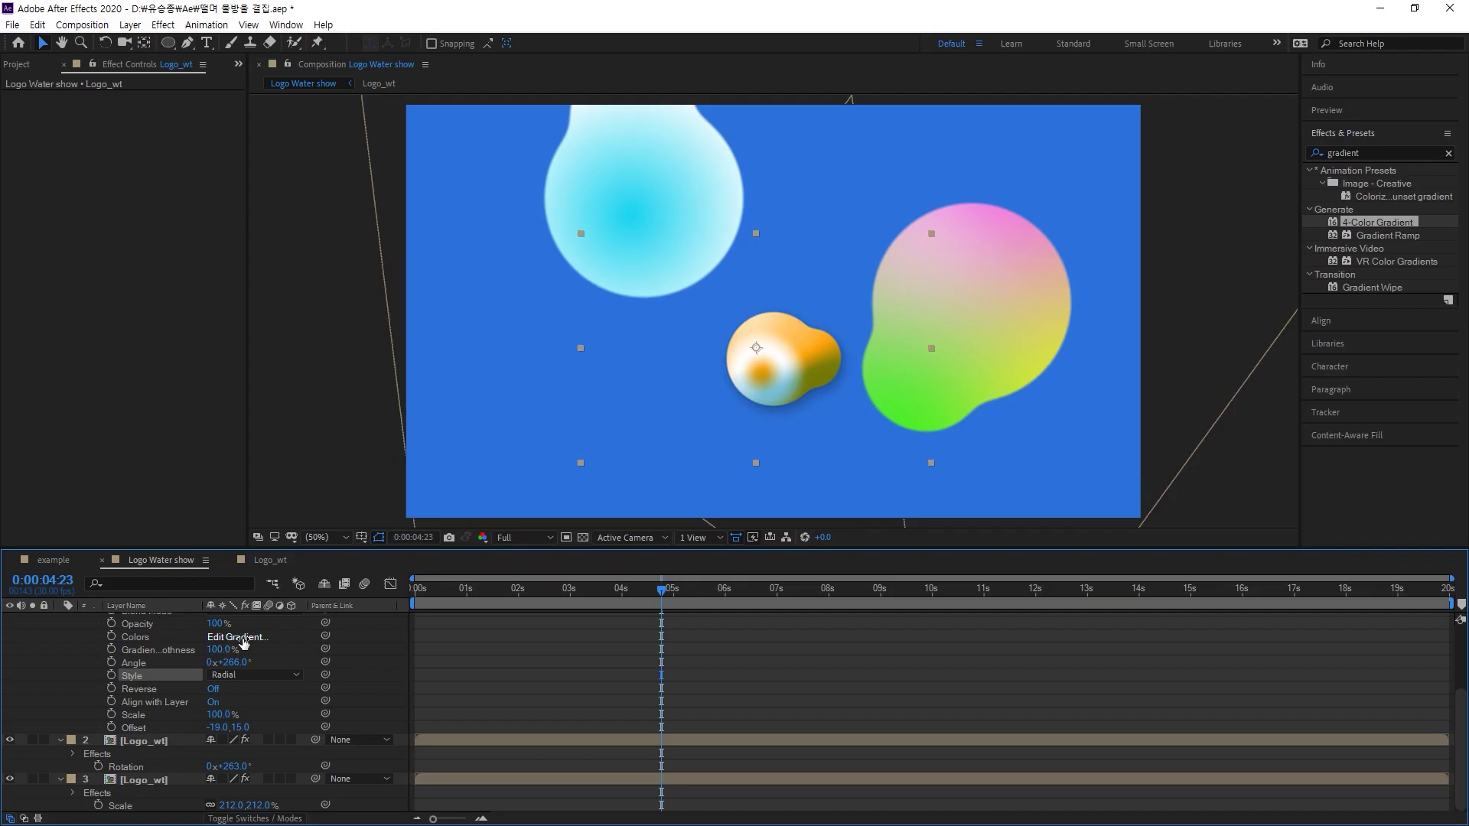
click(243, 639)
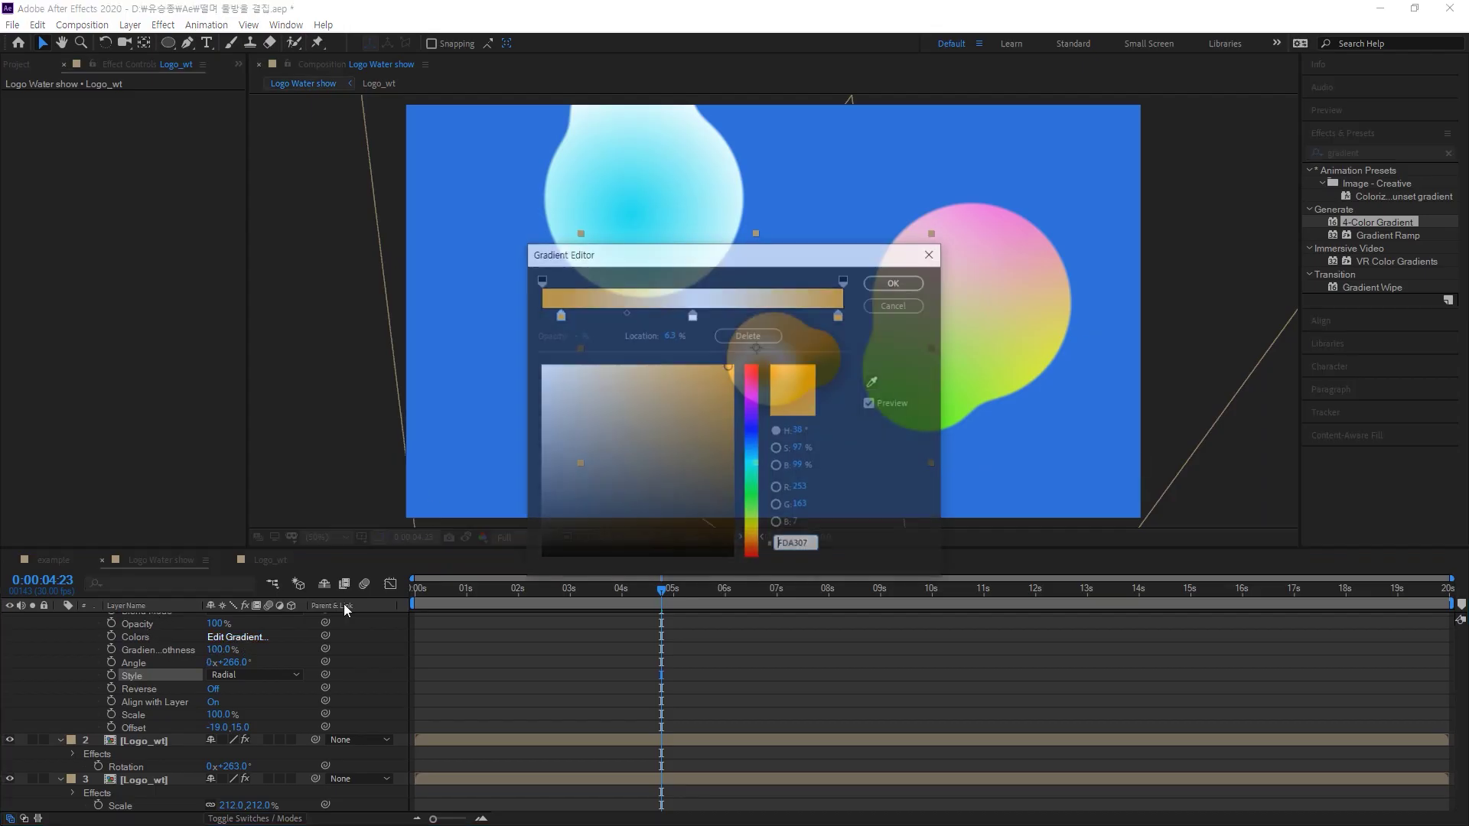
click(557, 314)
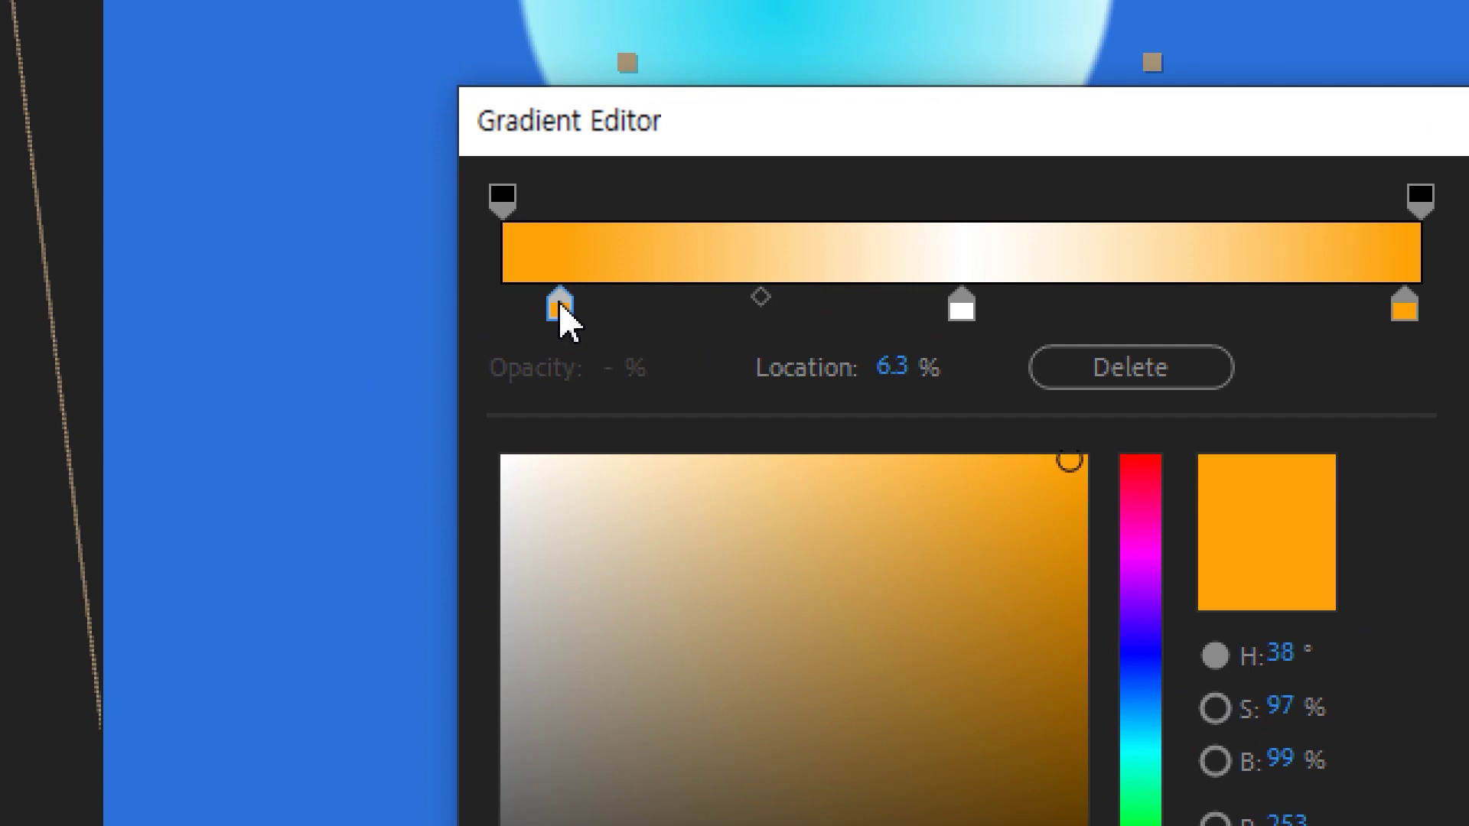
drag(561, 305, 394, 485)
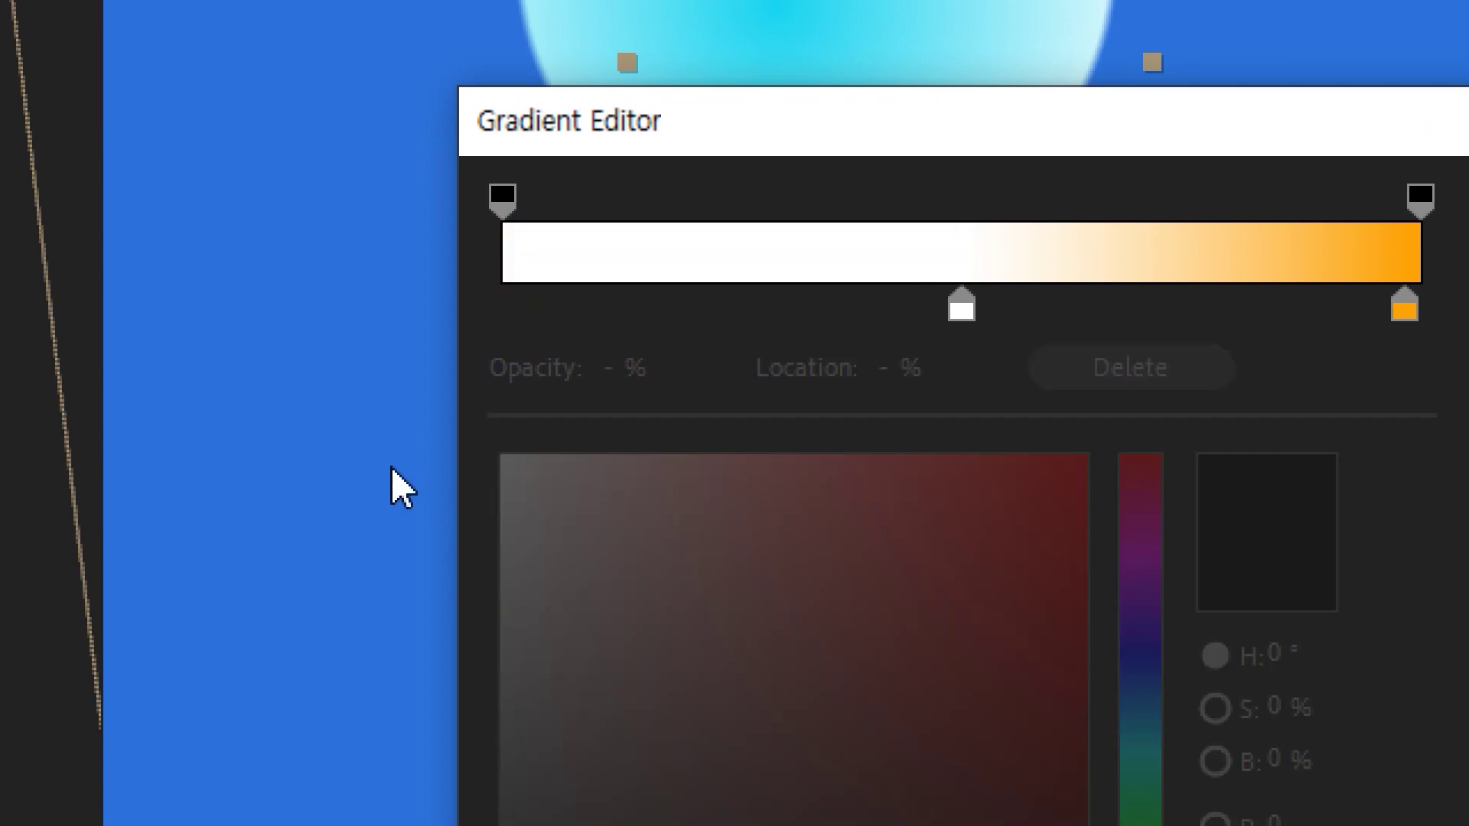
Move the gradient's white stop to 14% and the orange stop to 83%, and apply the gradient
drag(963, 314, 623, 320)
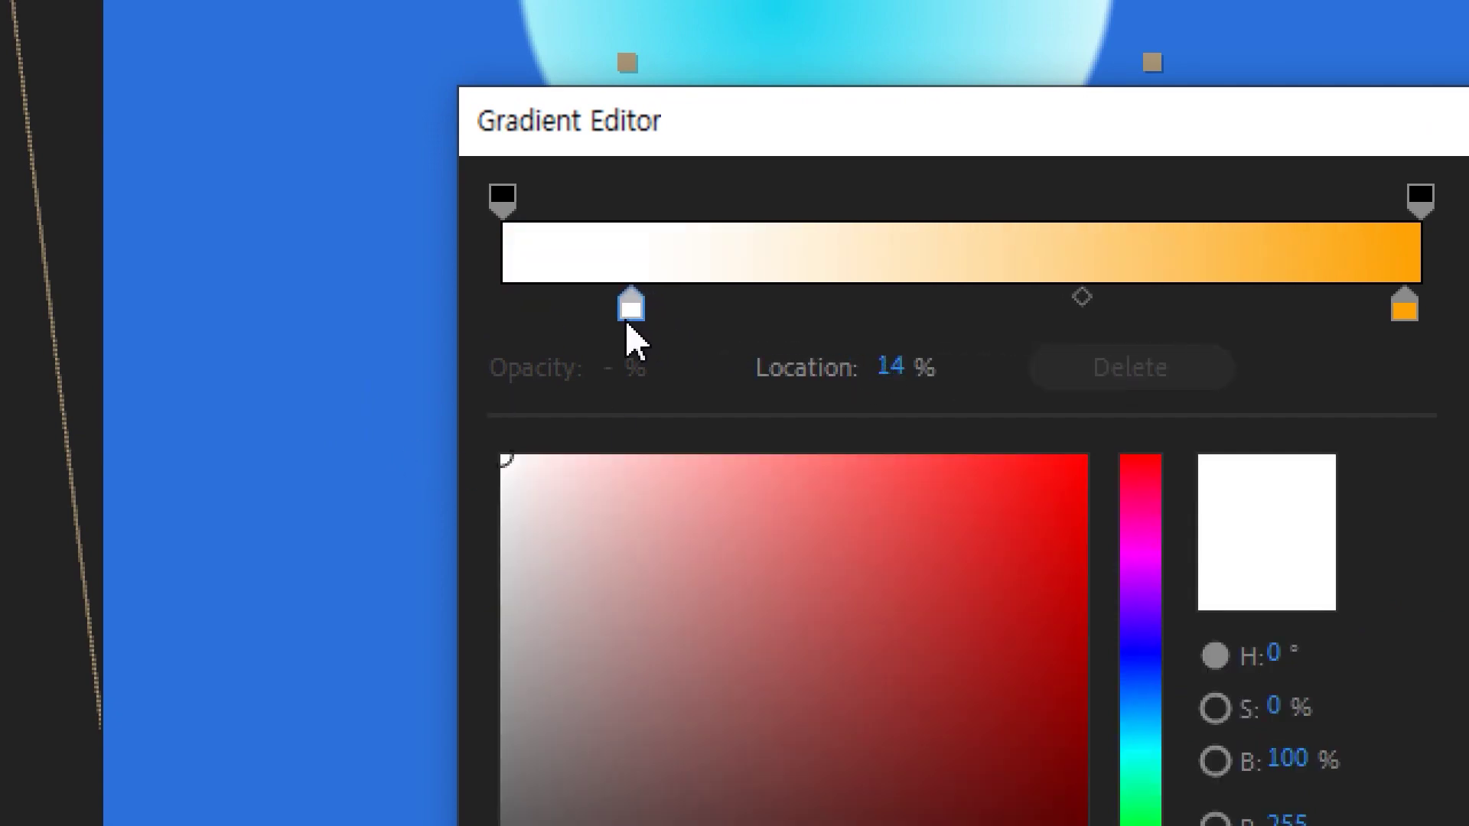
drag(1407, 314, 1281, 331)
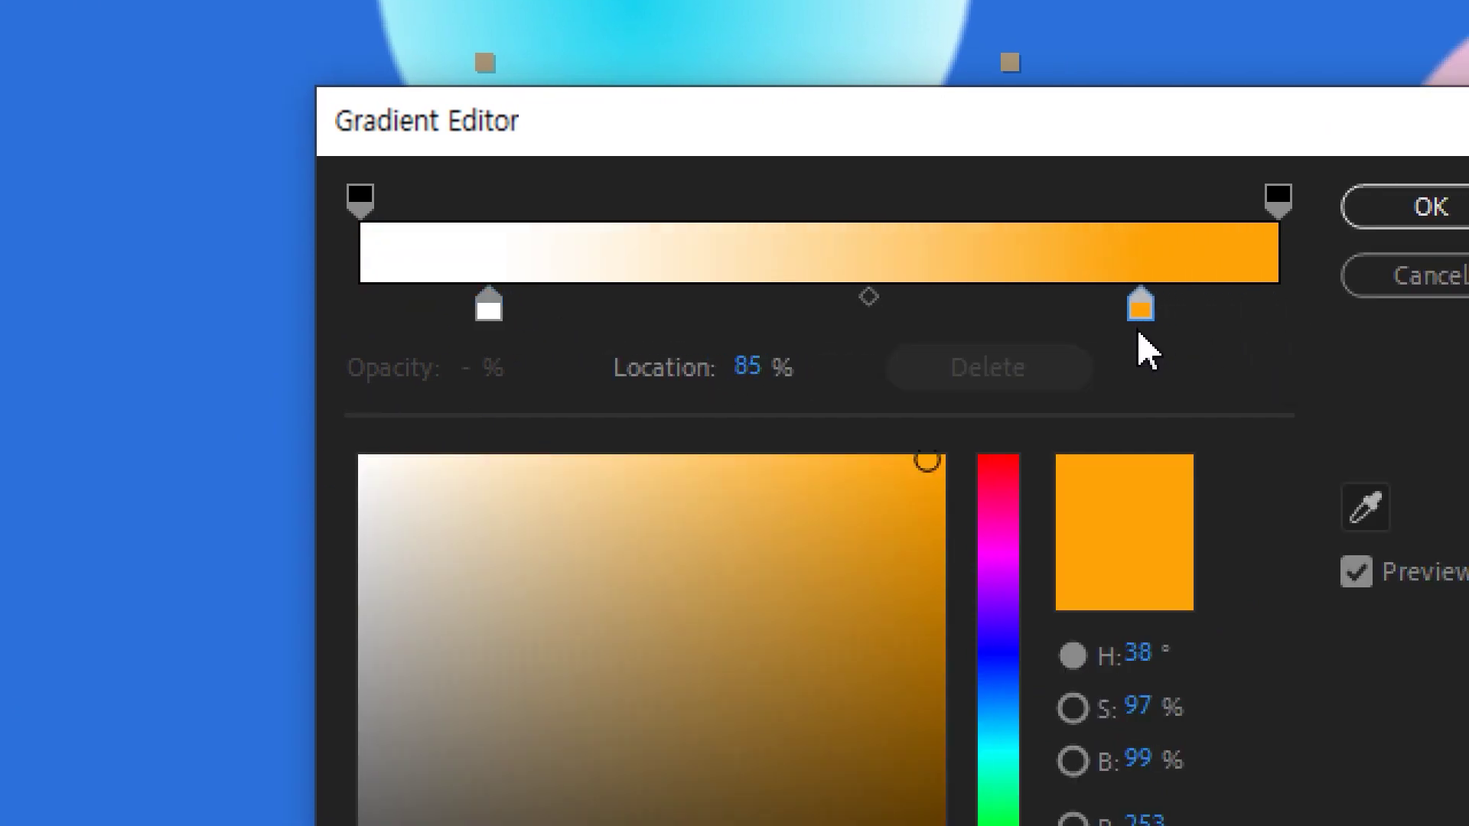
drag(1139, 334, 1131, 344)
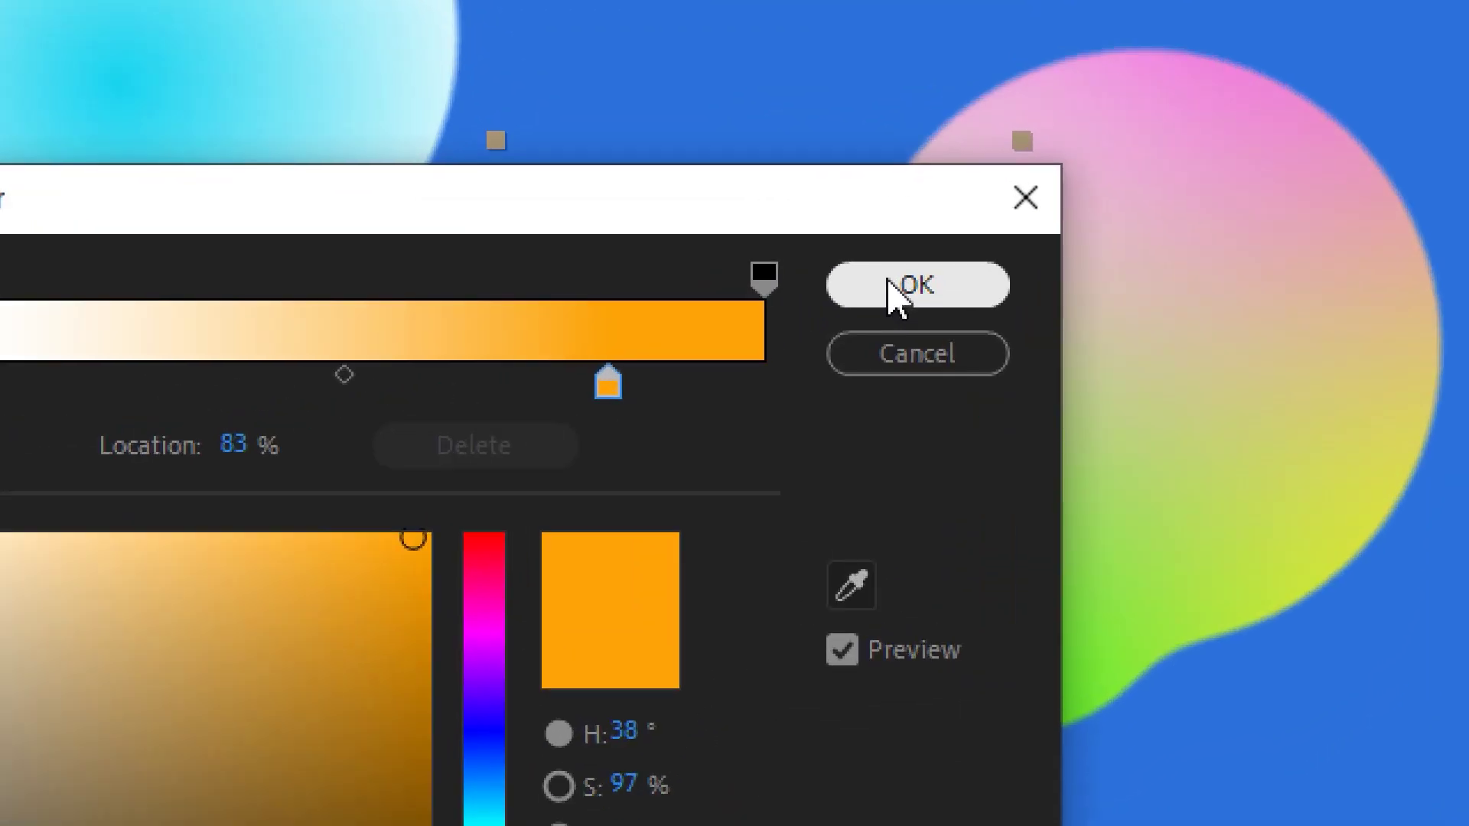
click(891, 282)
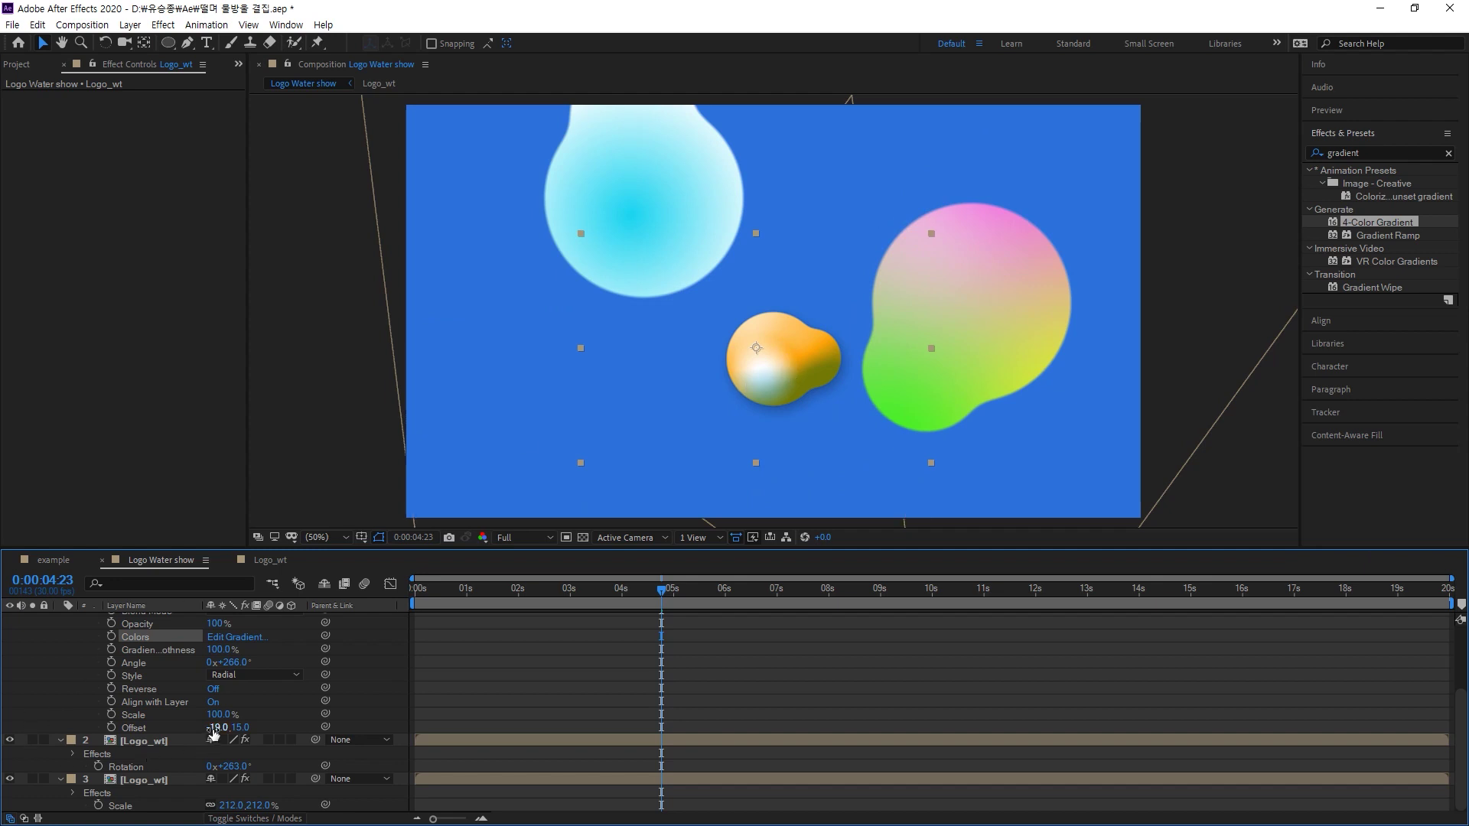
Set the Gradient Overlay's Offset to -8.0, -8.0 and scrub the animation to check the small droplets
mouse_move(219, 728)
mouse_down()
mouse_move(192, 730)
mouse_move(243, 731)
mouse_move(197, 730)
mouse_move(216, 727)
mouse_up()
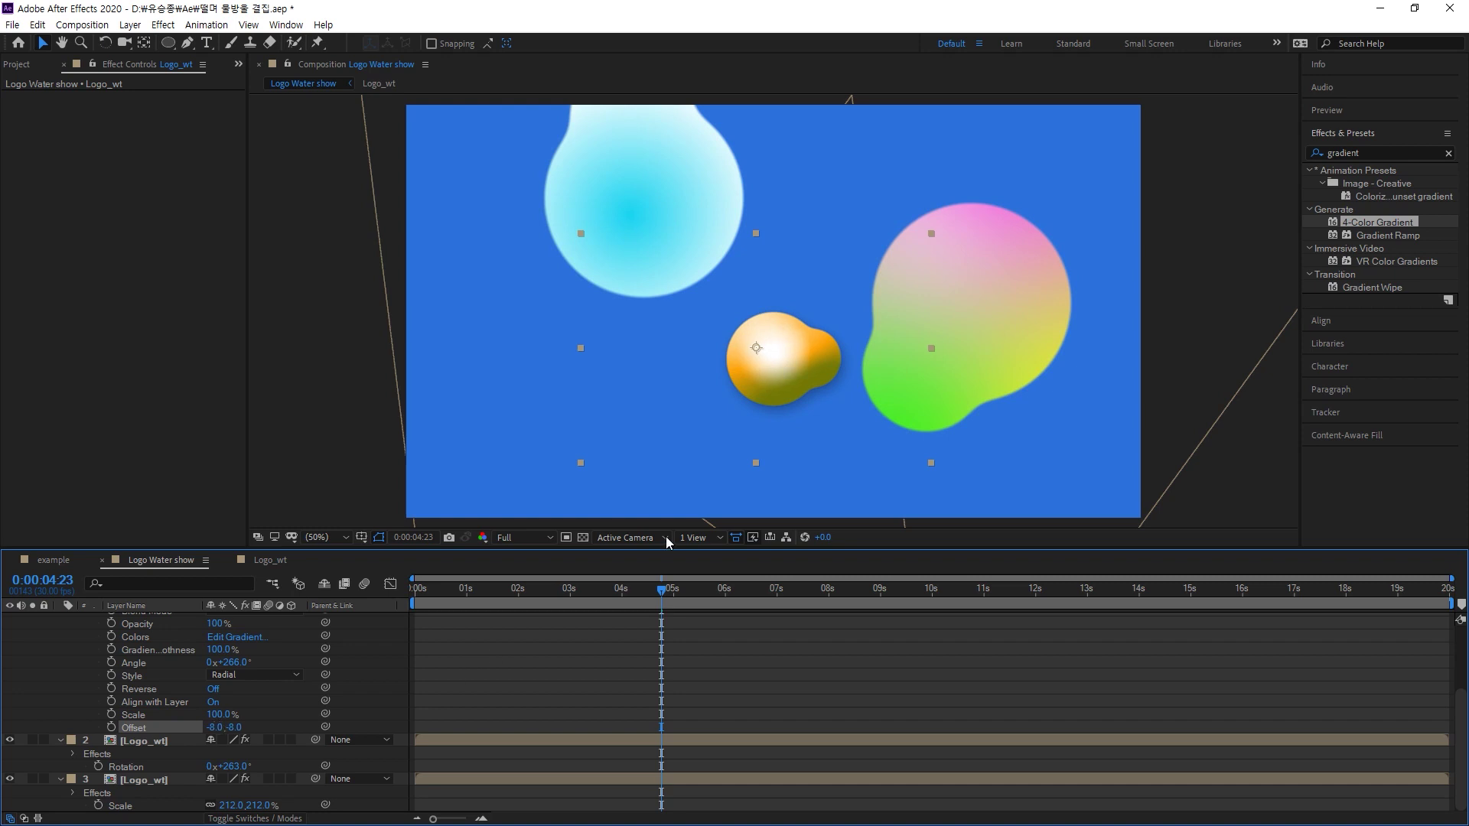
click(673, 449)
drag(657, 587, 704, 442)
drag(639, 157, 548, 265)
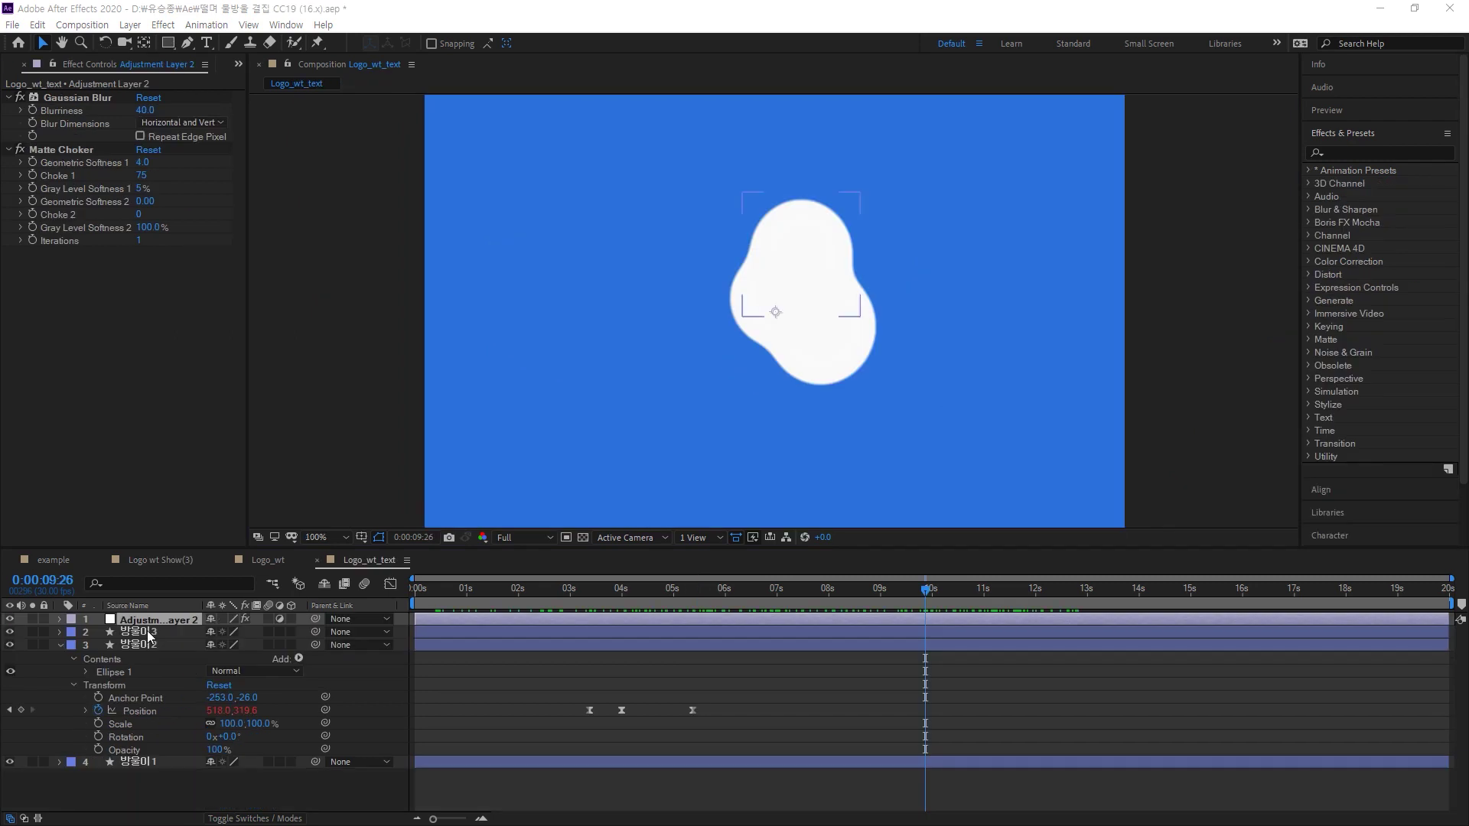
Scrub the Logo_wt_text composition back to 0:00:03:02 to examine how the white droplets merge
click(161, 467)
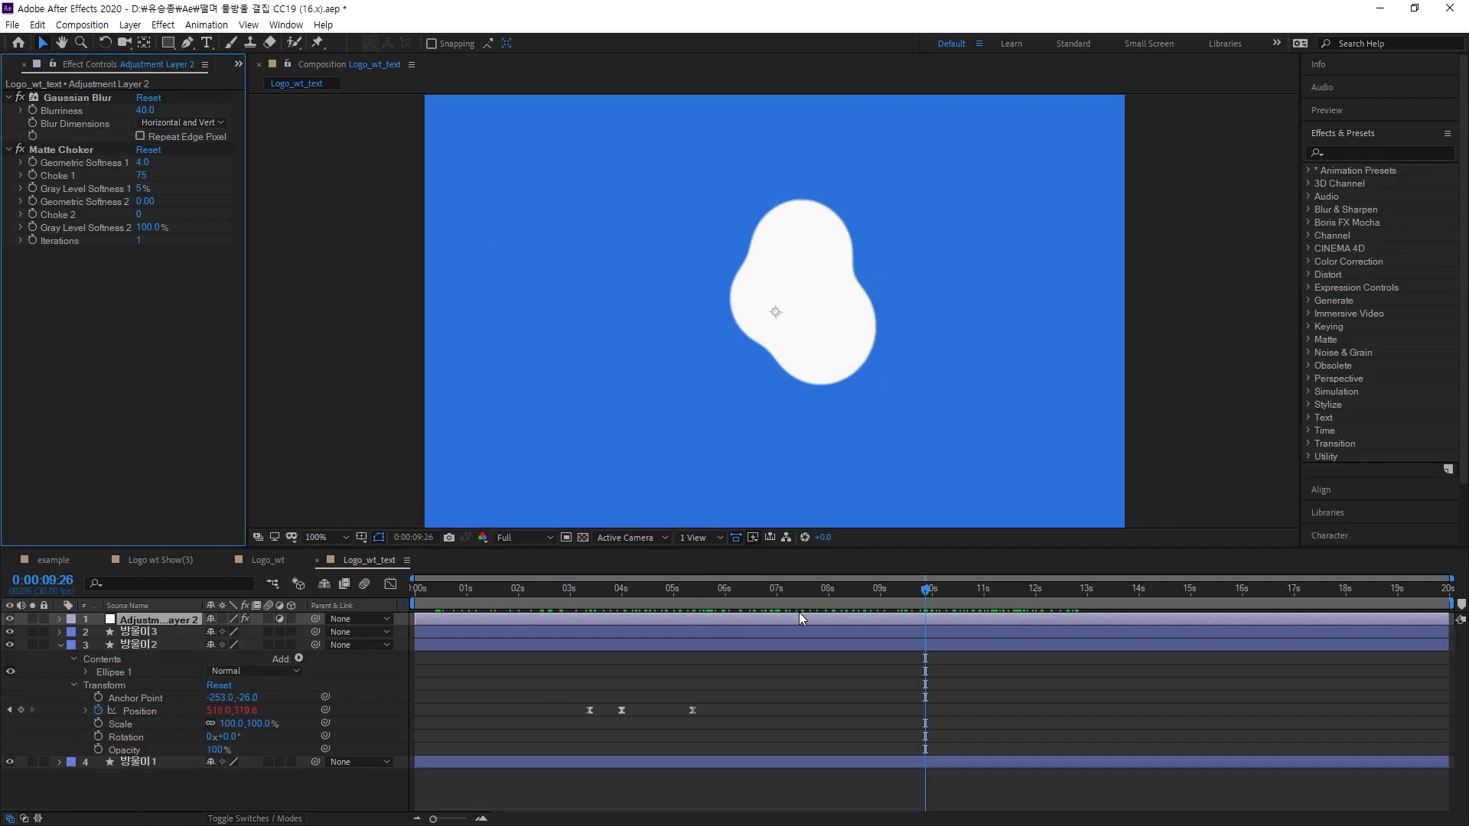
drag(924, 589, 661, 650)
drag(644, 650, 690, 693)
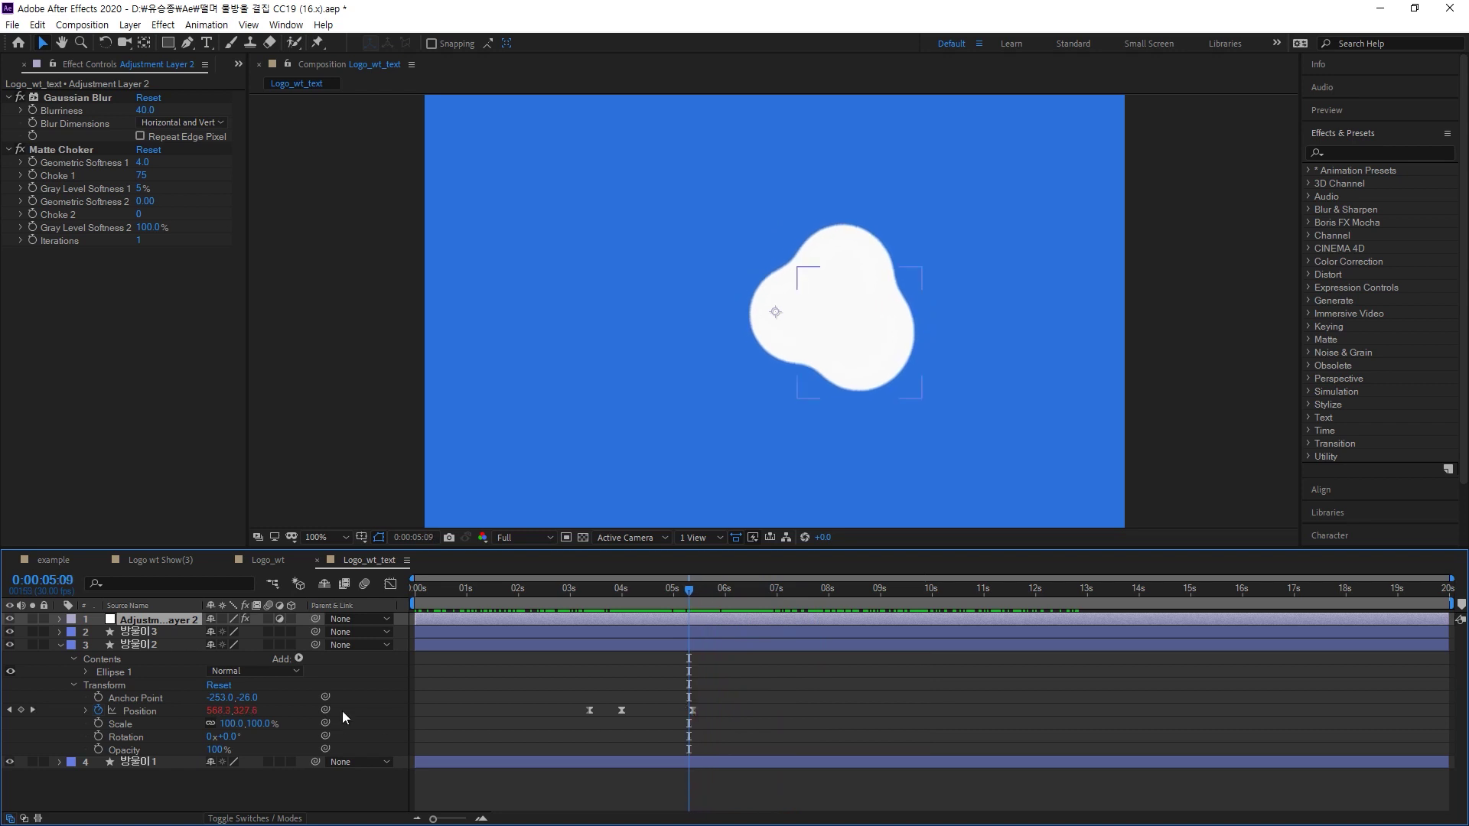
click(769, 343)
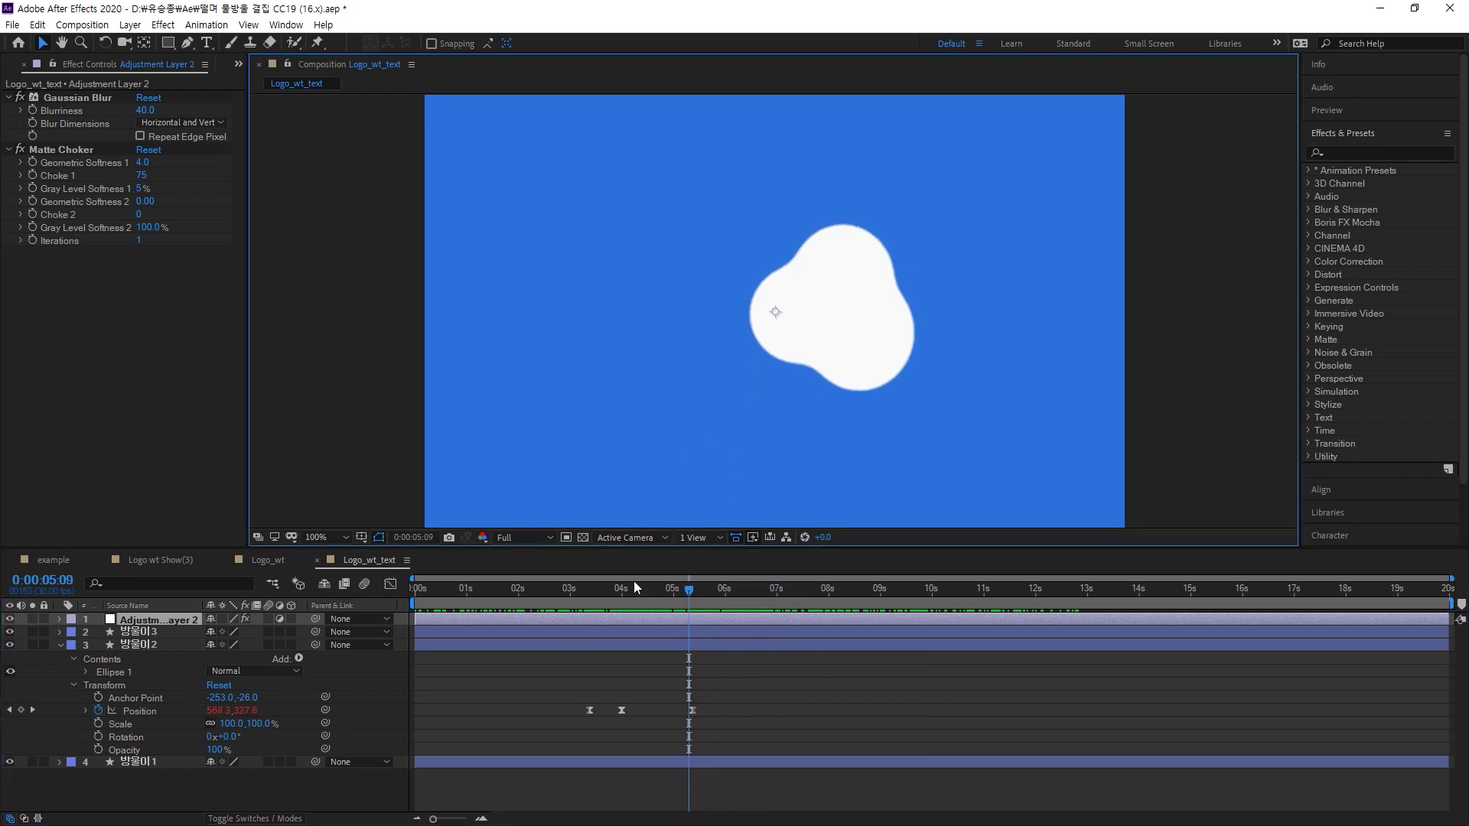
drag(690, 595, 572, 600)
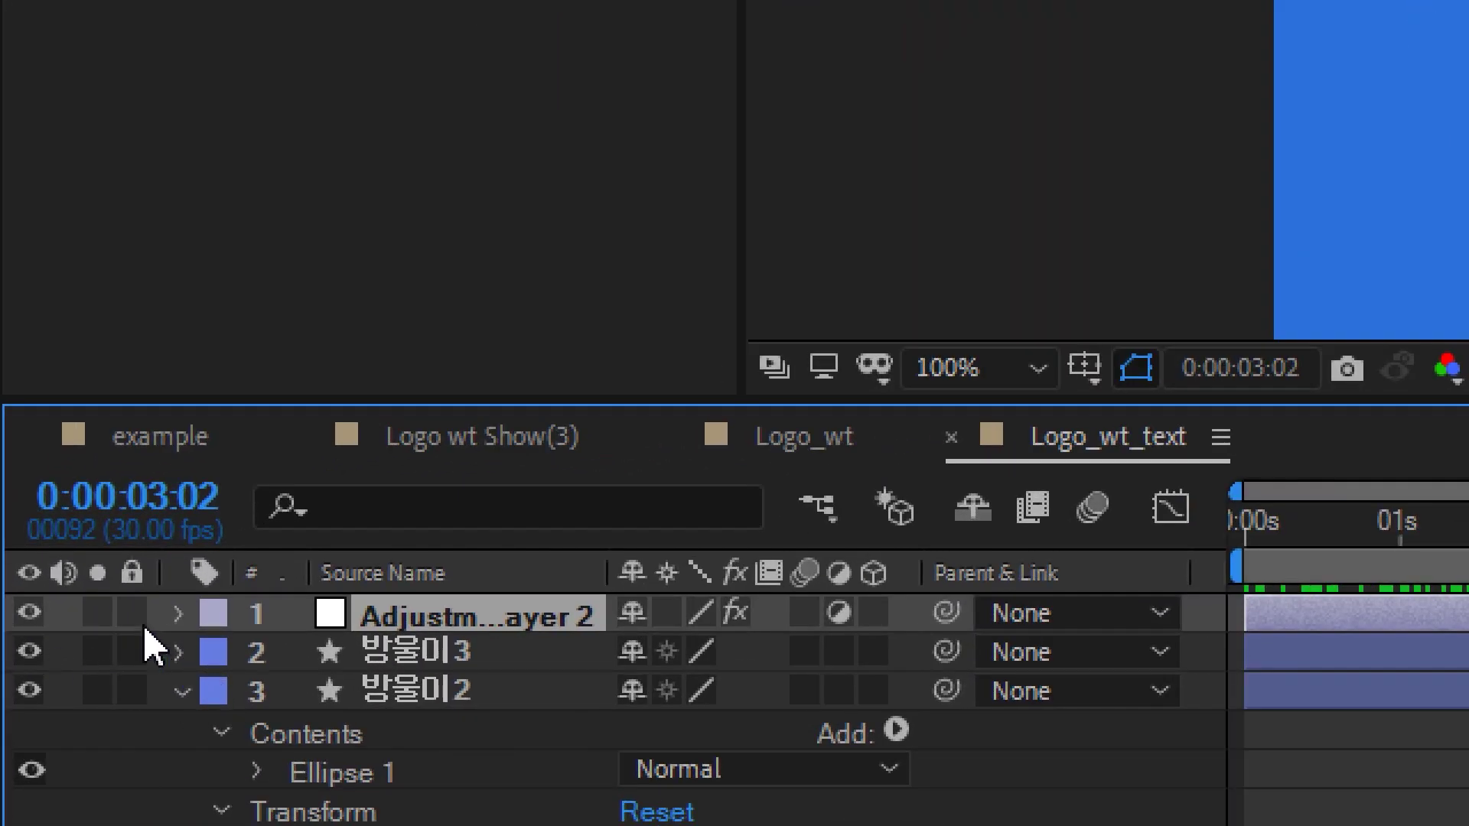
Hide Adjustment Layer 2 and scrub the plain circles' movement to 0:00:03:27
click(41, 618)
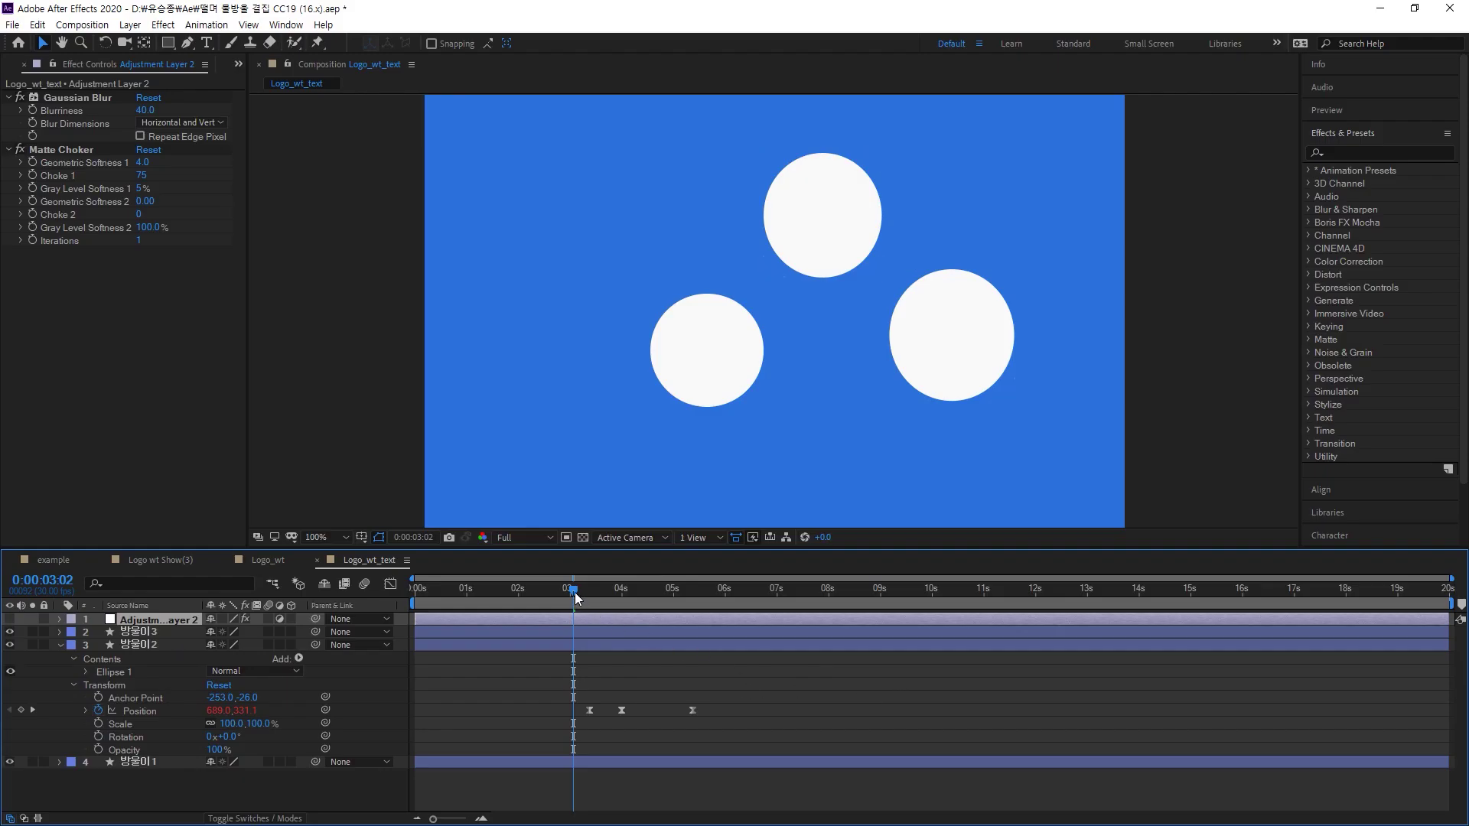
mouse_move(576, 595)
mouse_down()
mouse_move(672, 595)
mouse_move(644, 604)
mouse_up()
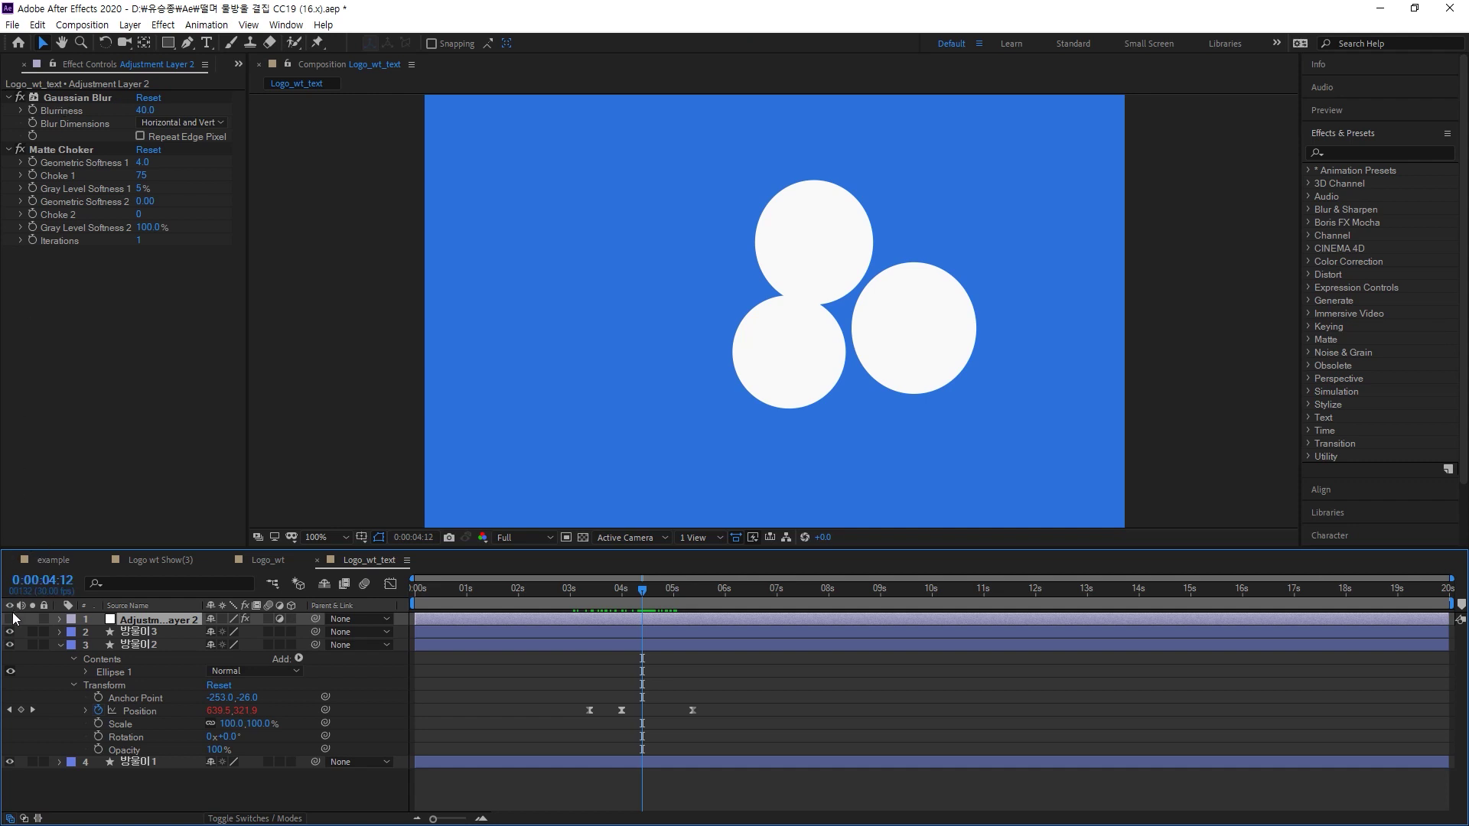
click(10, 620)
mouse_move(620, 589)
mouse_down()
mouse_move(548, 596)
mouse_move(633, 608)
mouse_move(620, 615)
mouse_up()
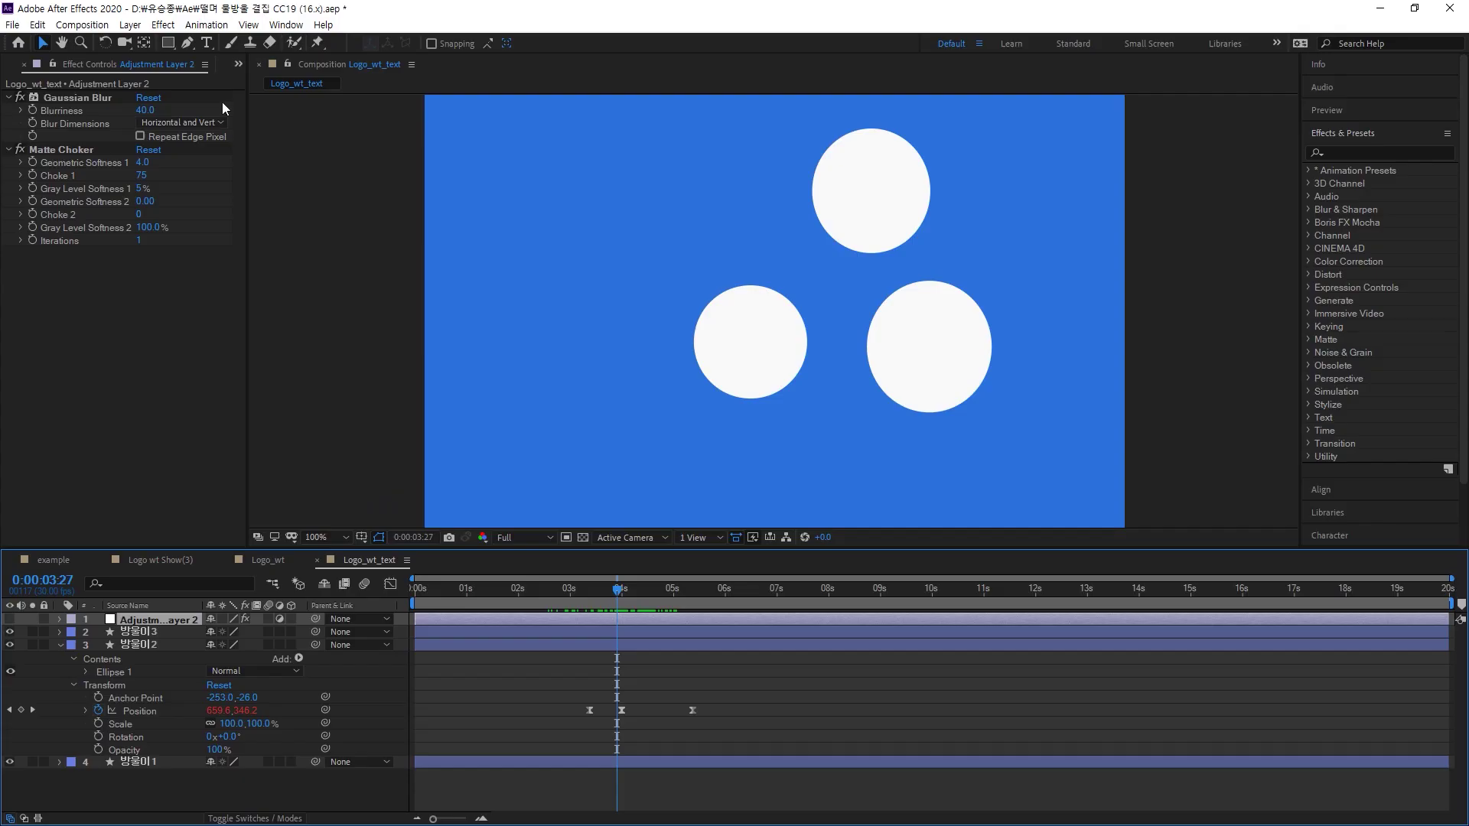
Add a "Syttem" text layer in the blue area beside the upper circle
click(207, 43)
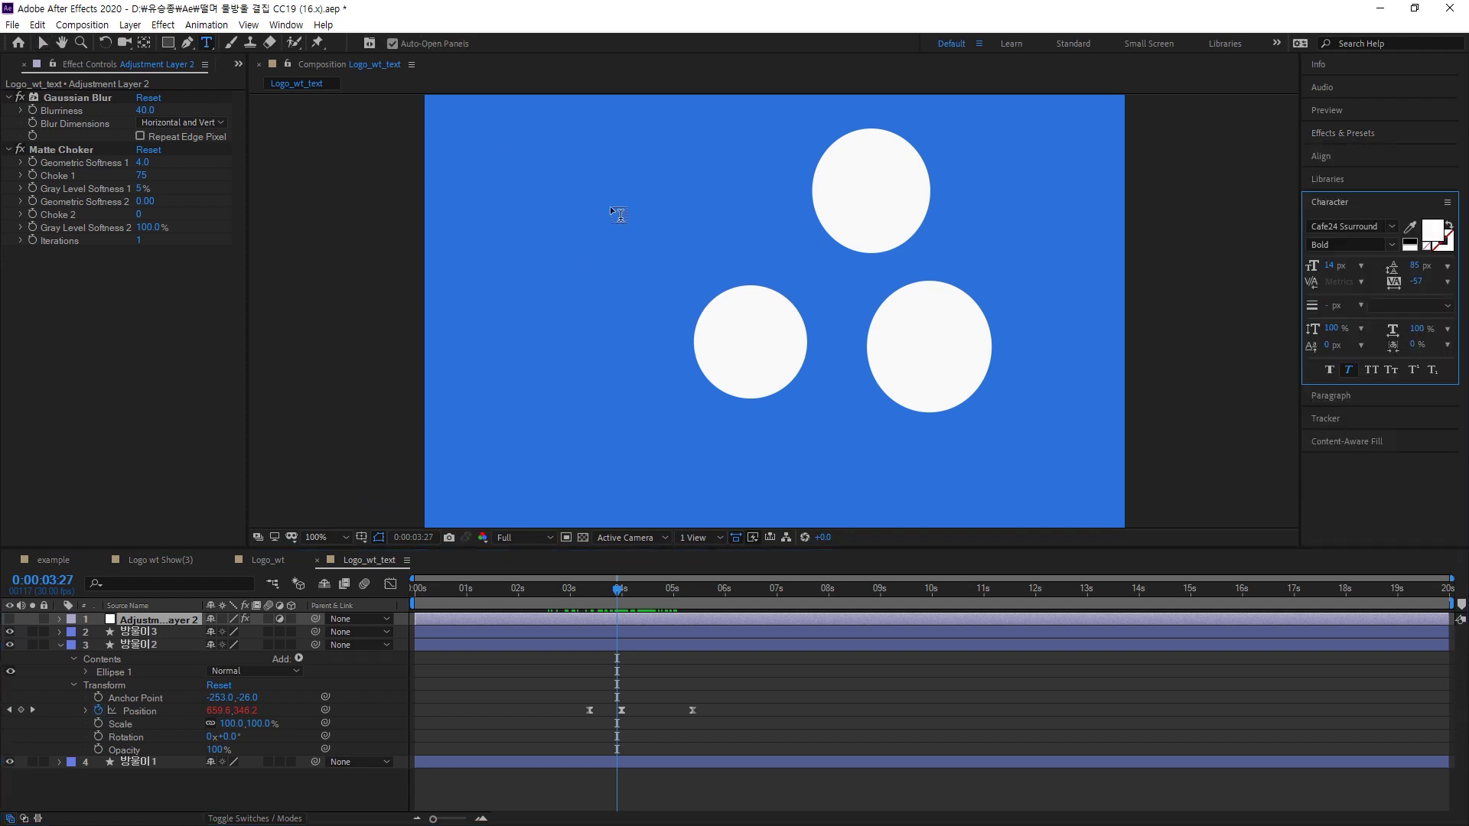
click(567, 172)
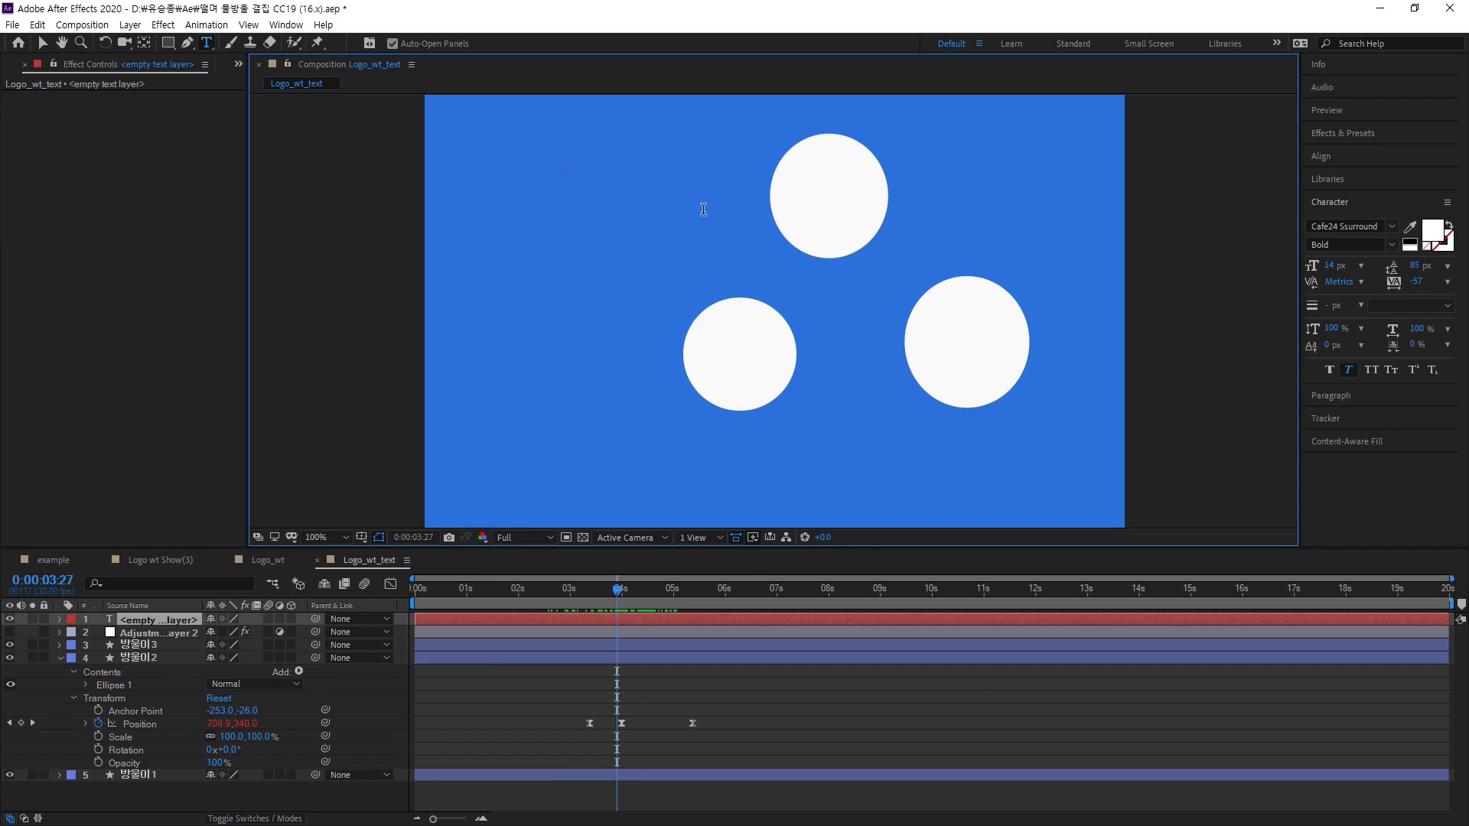
text(Syt)
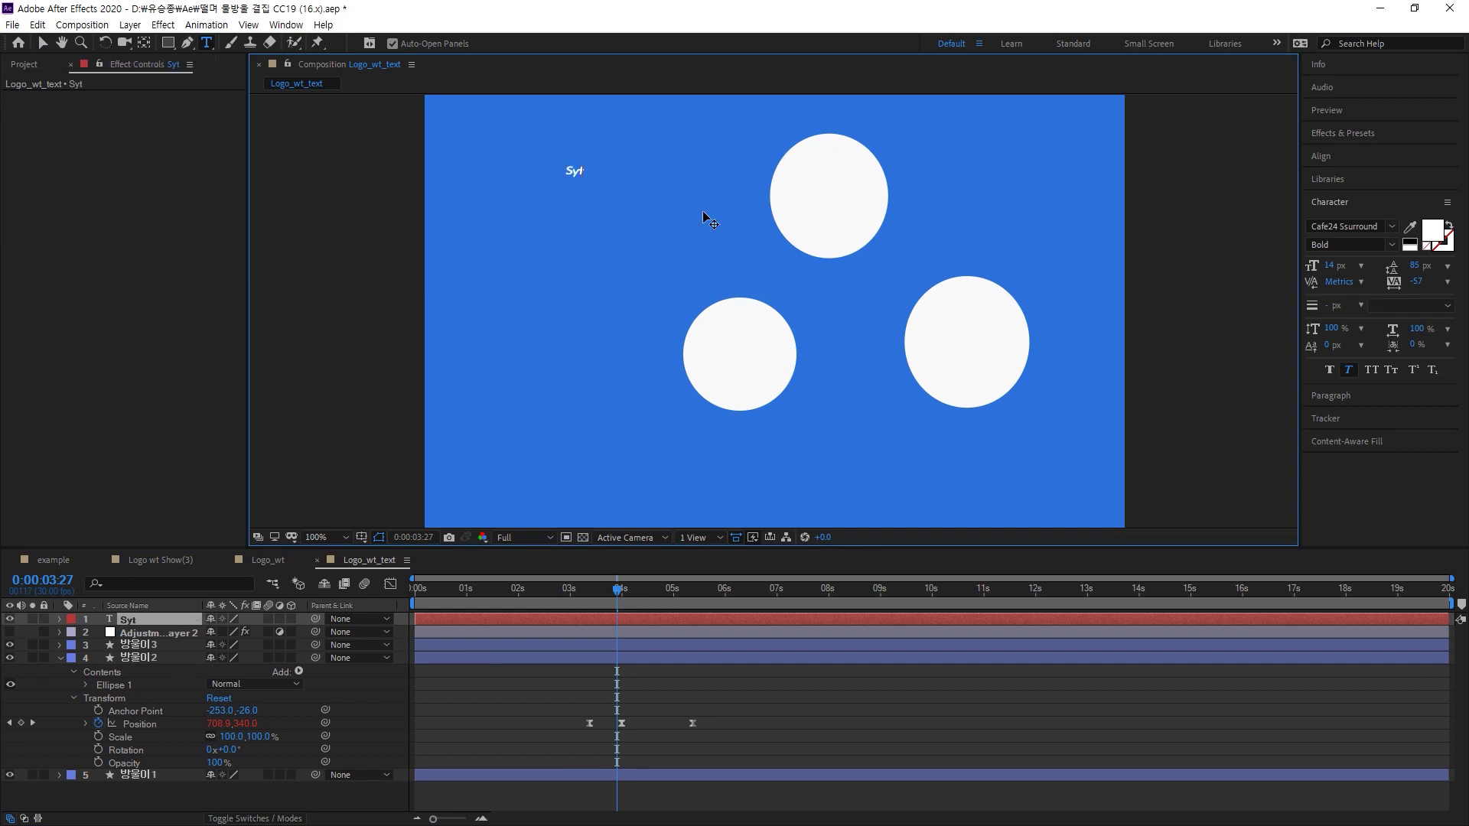
text(tem)
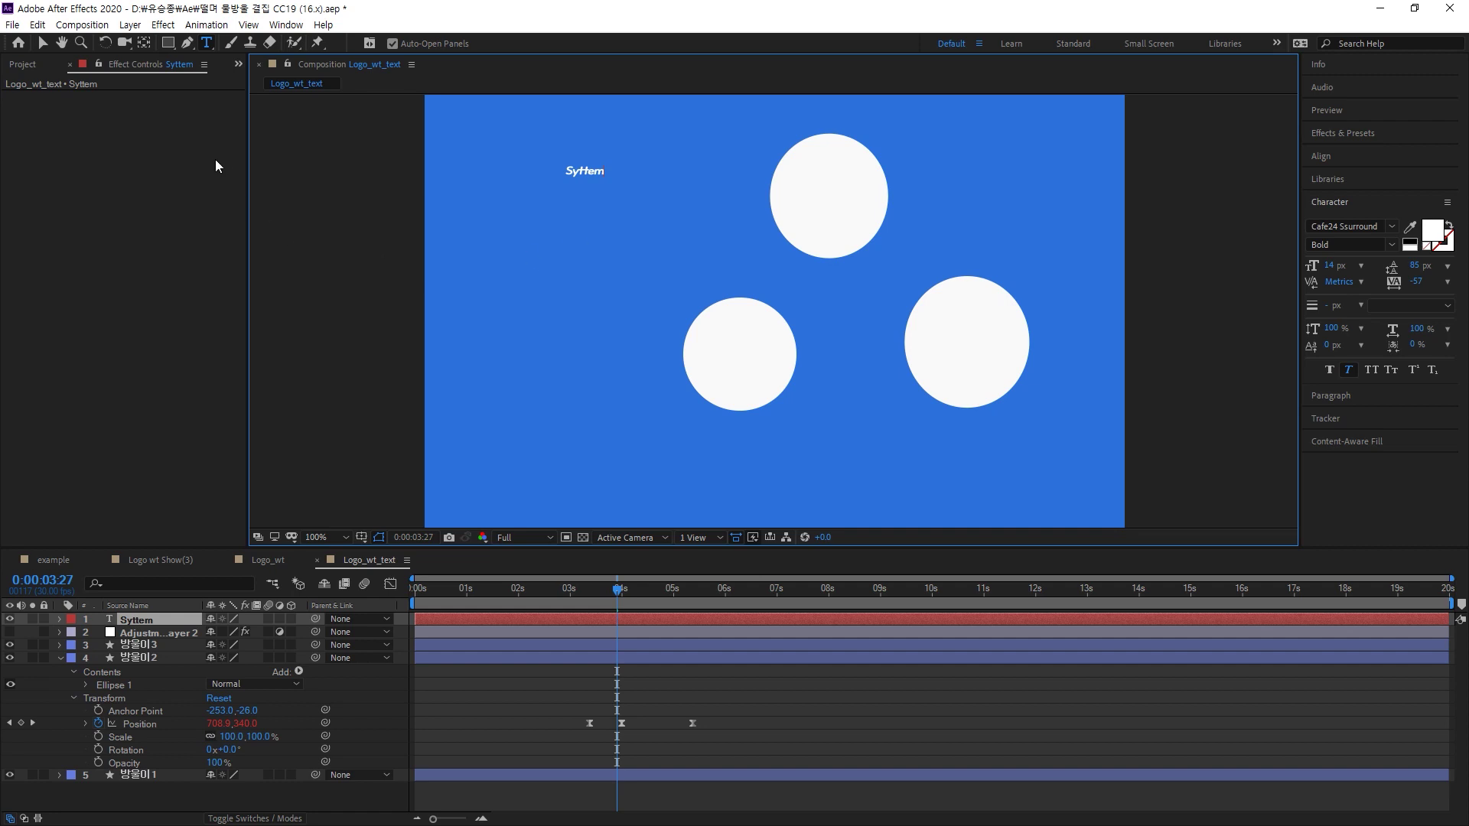
Set the text's font size to 34 px, shift it slightly up and to the left, and deselect it
click(42, 43)
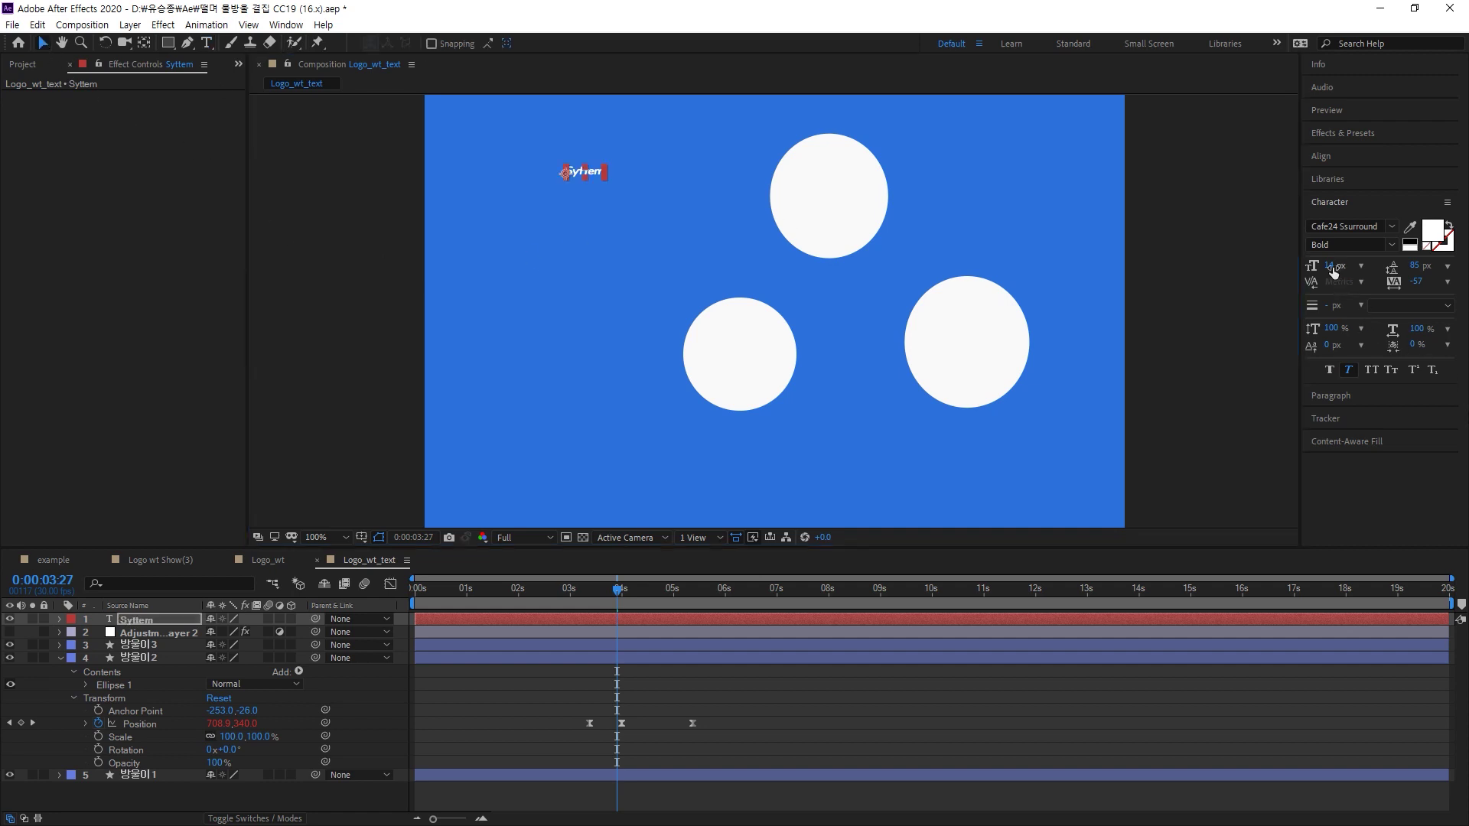
drag(1330, 266, 1347, 266)
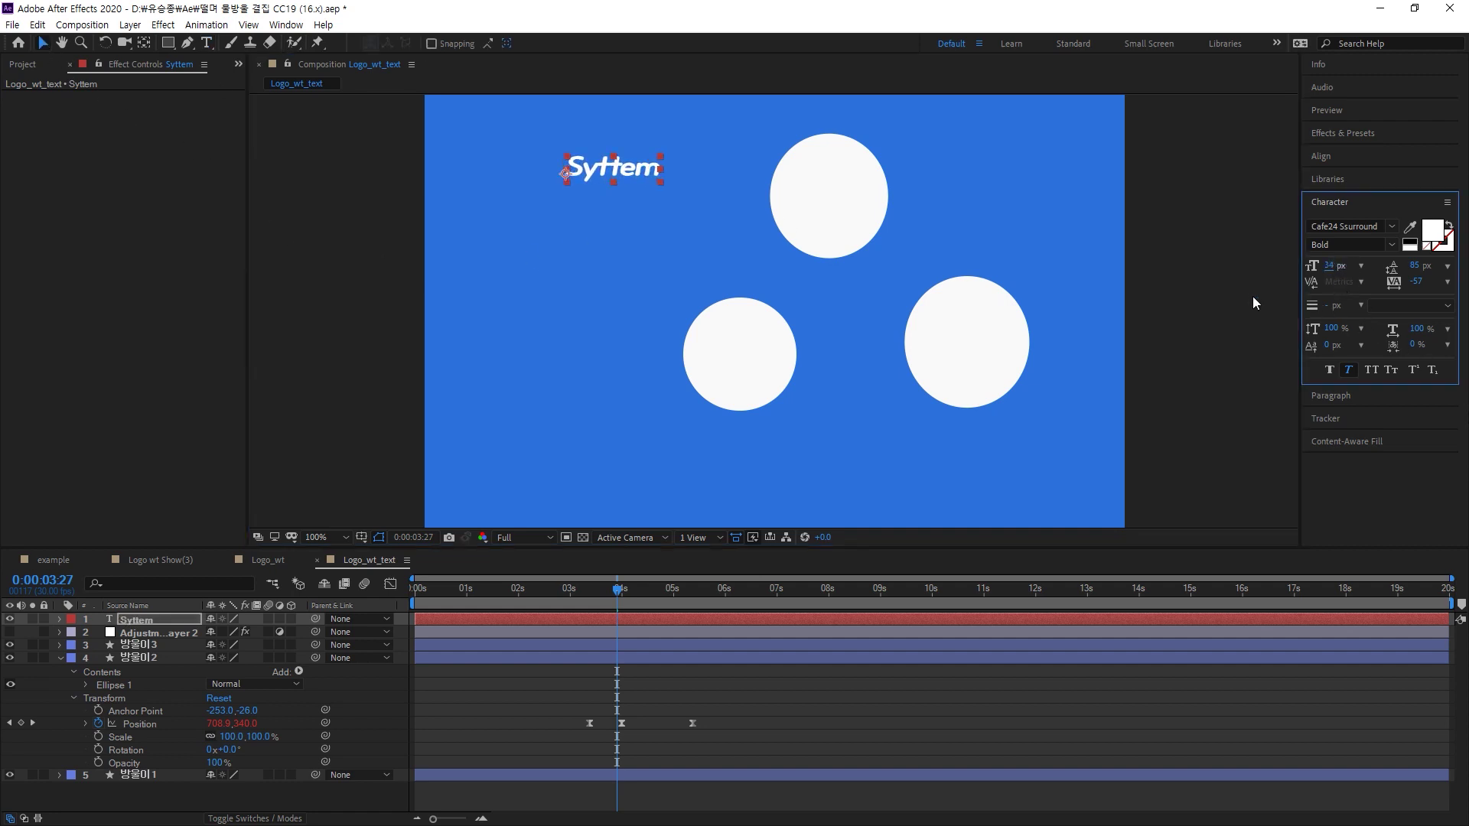
drag(650, 175, 634, 166)
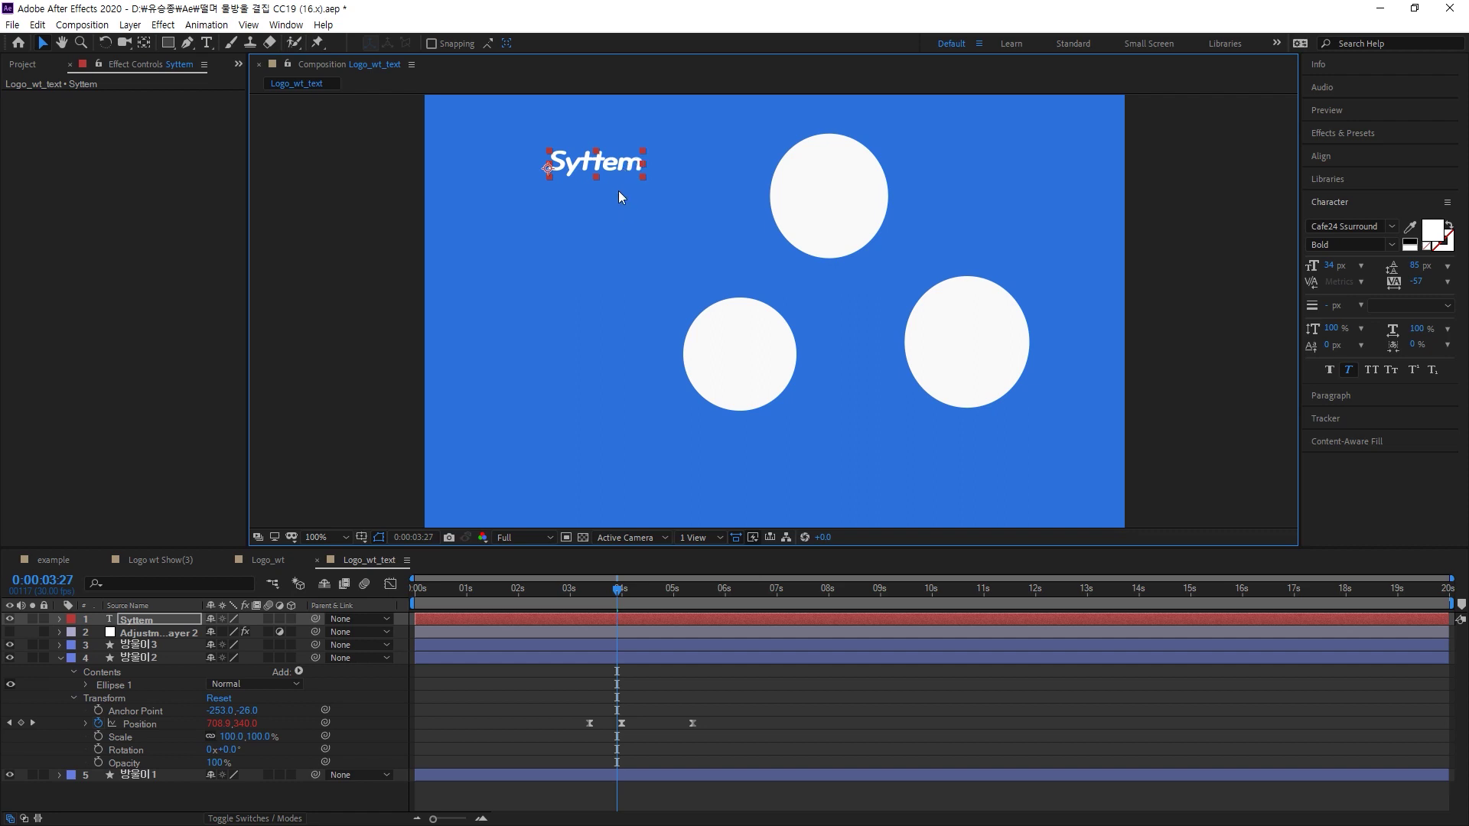
click(614, 219)
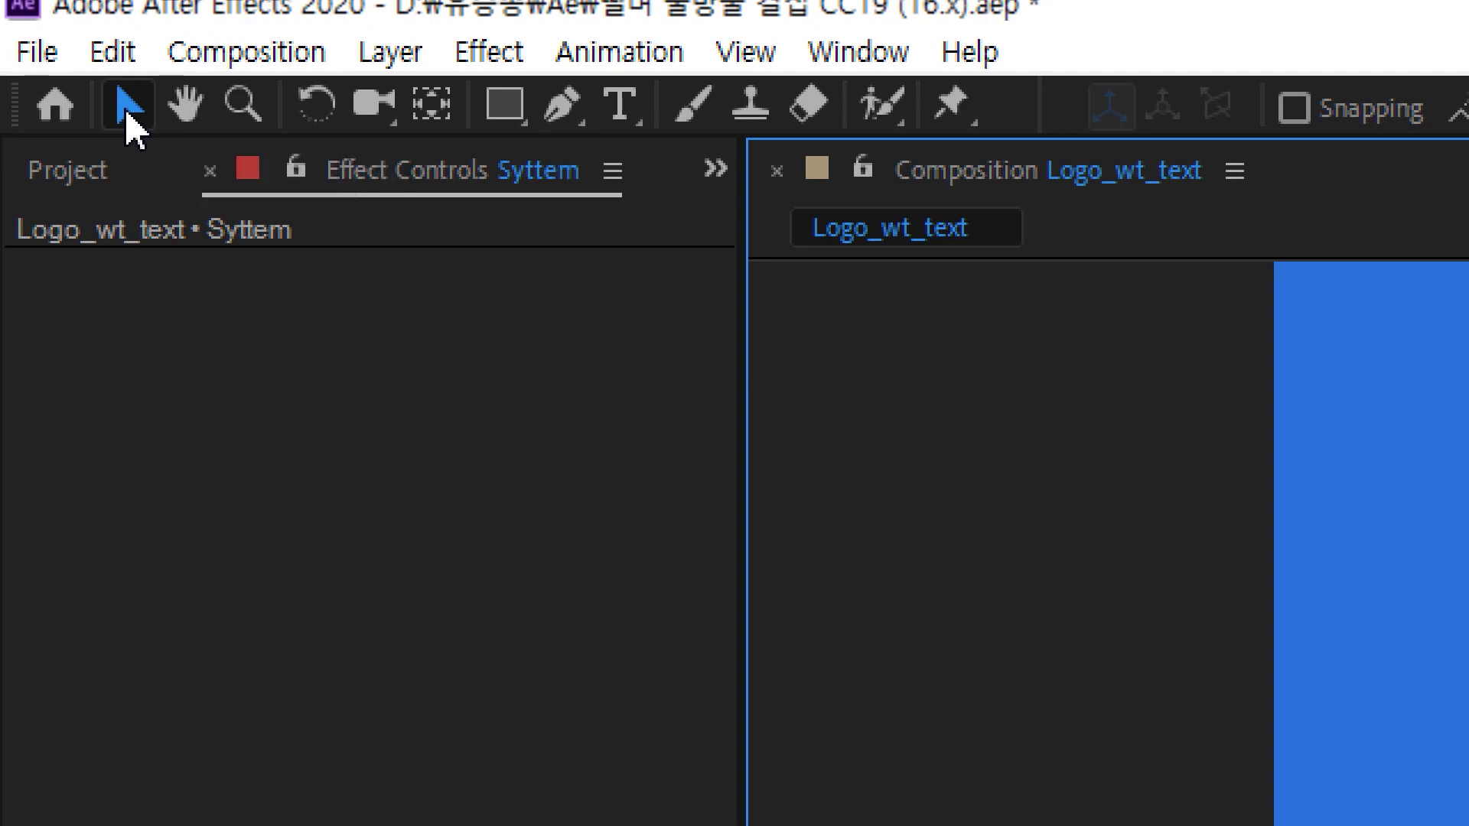
Draw a three-point leader line with the Pen tool, running under the "Syttem" text and then sloping down toward the circles
click(568, 115)
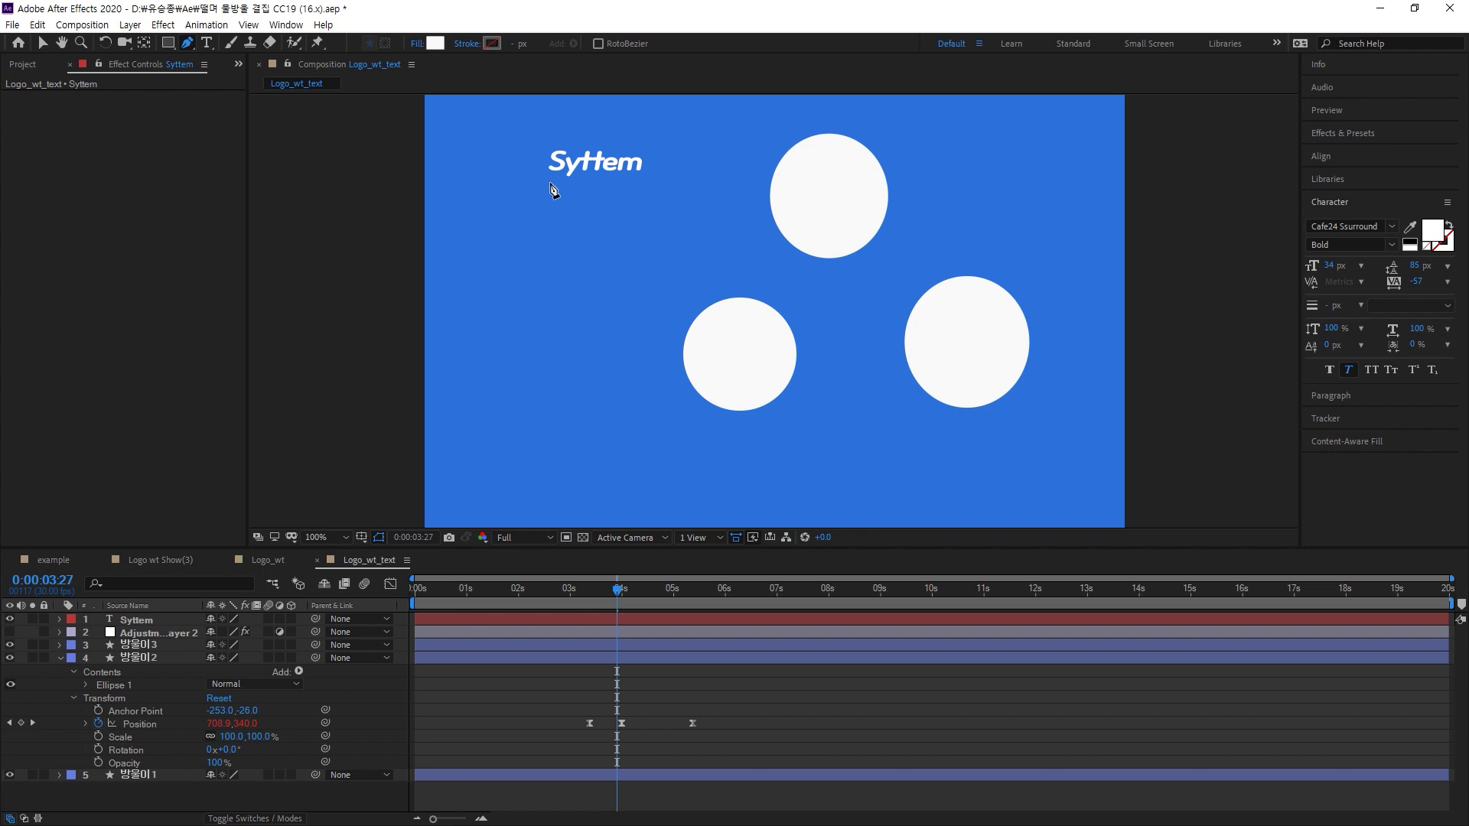
click(550, 183)
click(646, 182)
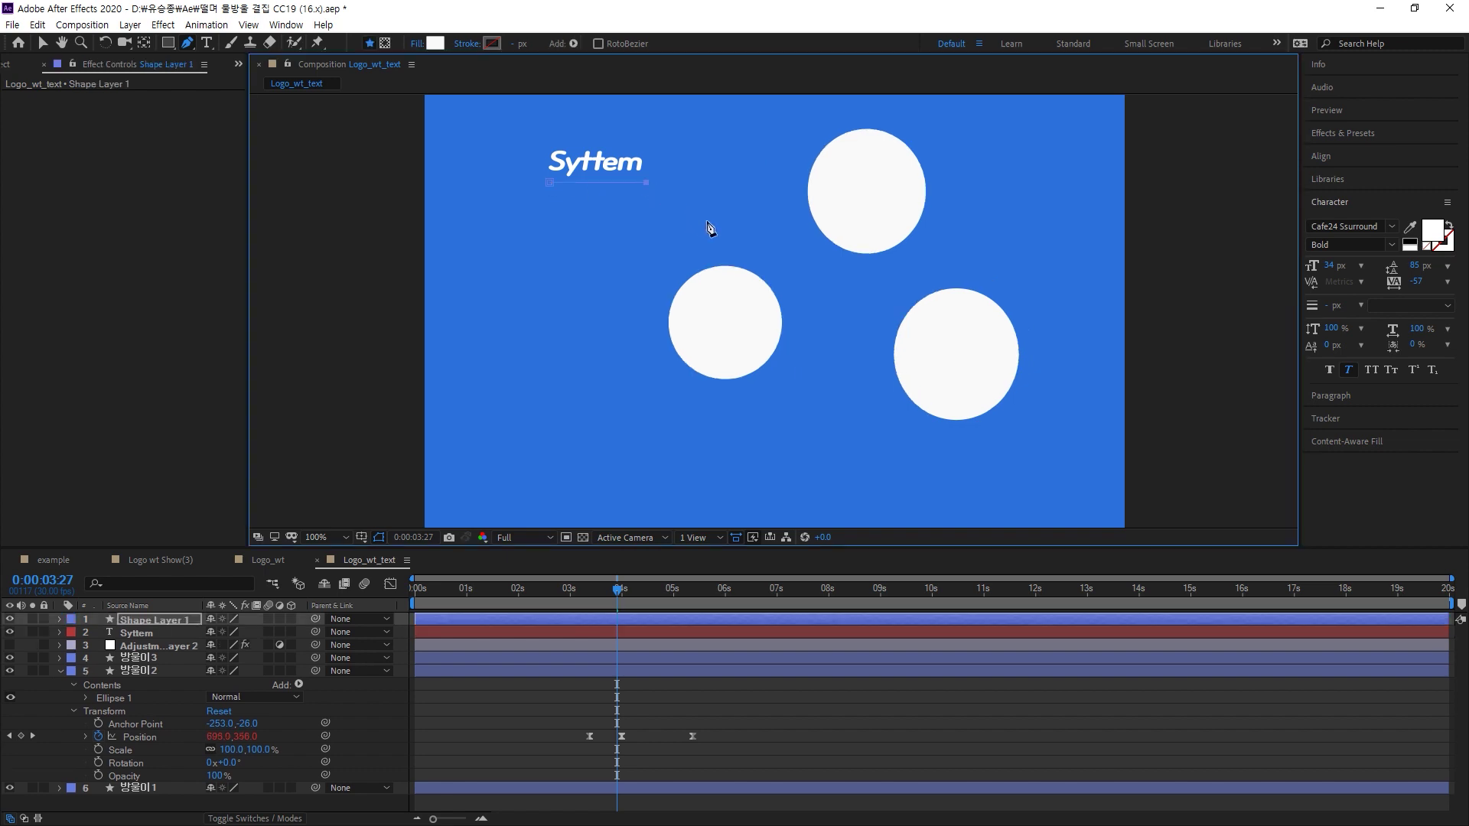
click(763, 234)
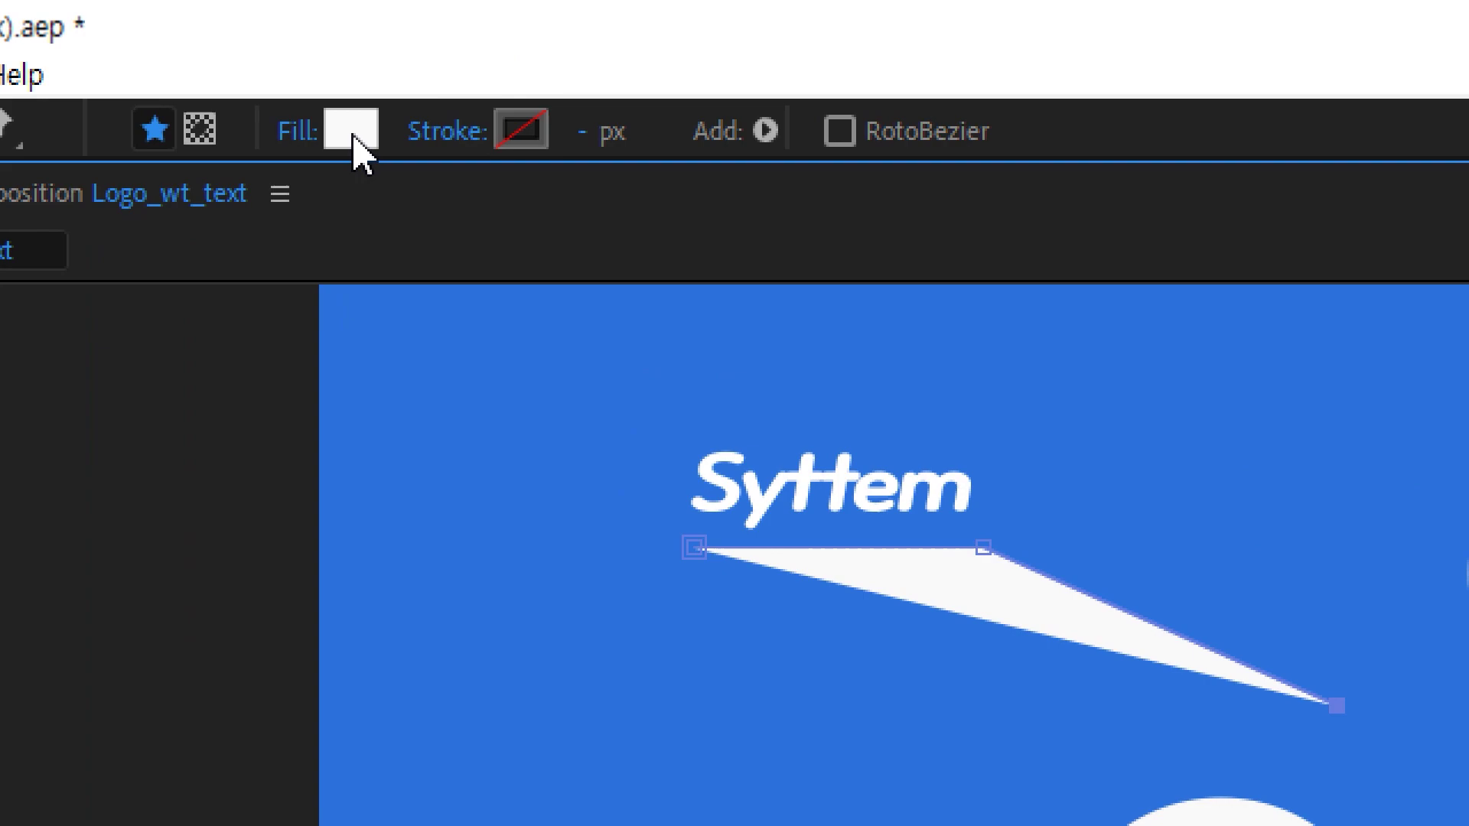
Give the leader line a solid color stroke
click(435, 44)
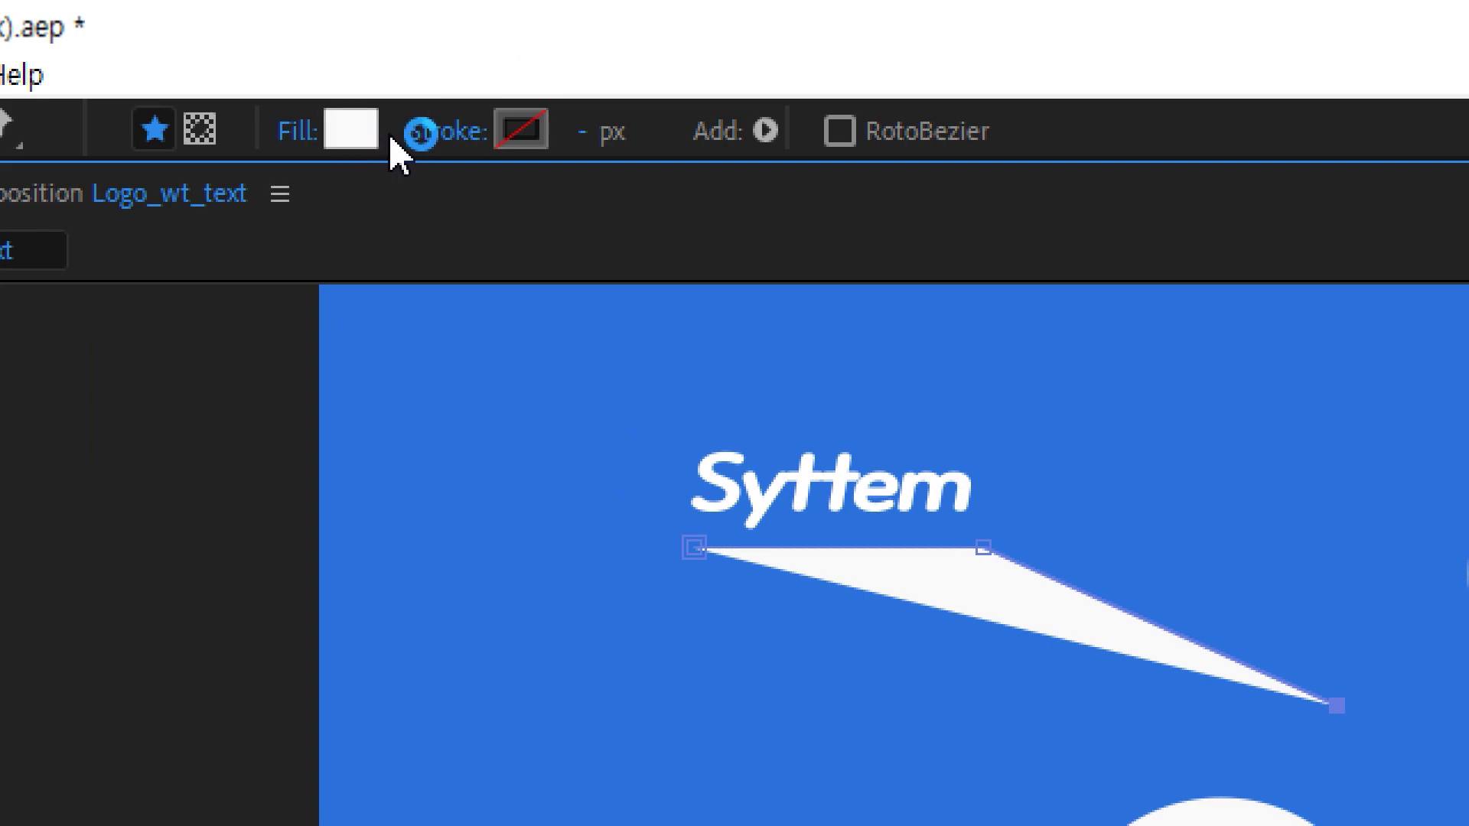
click(444, 138)
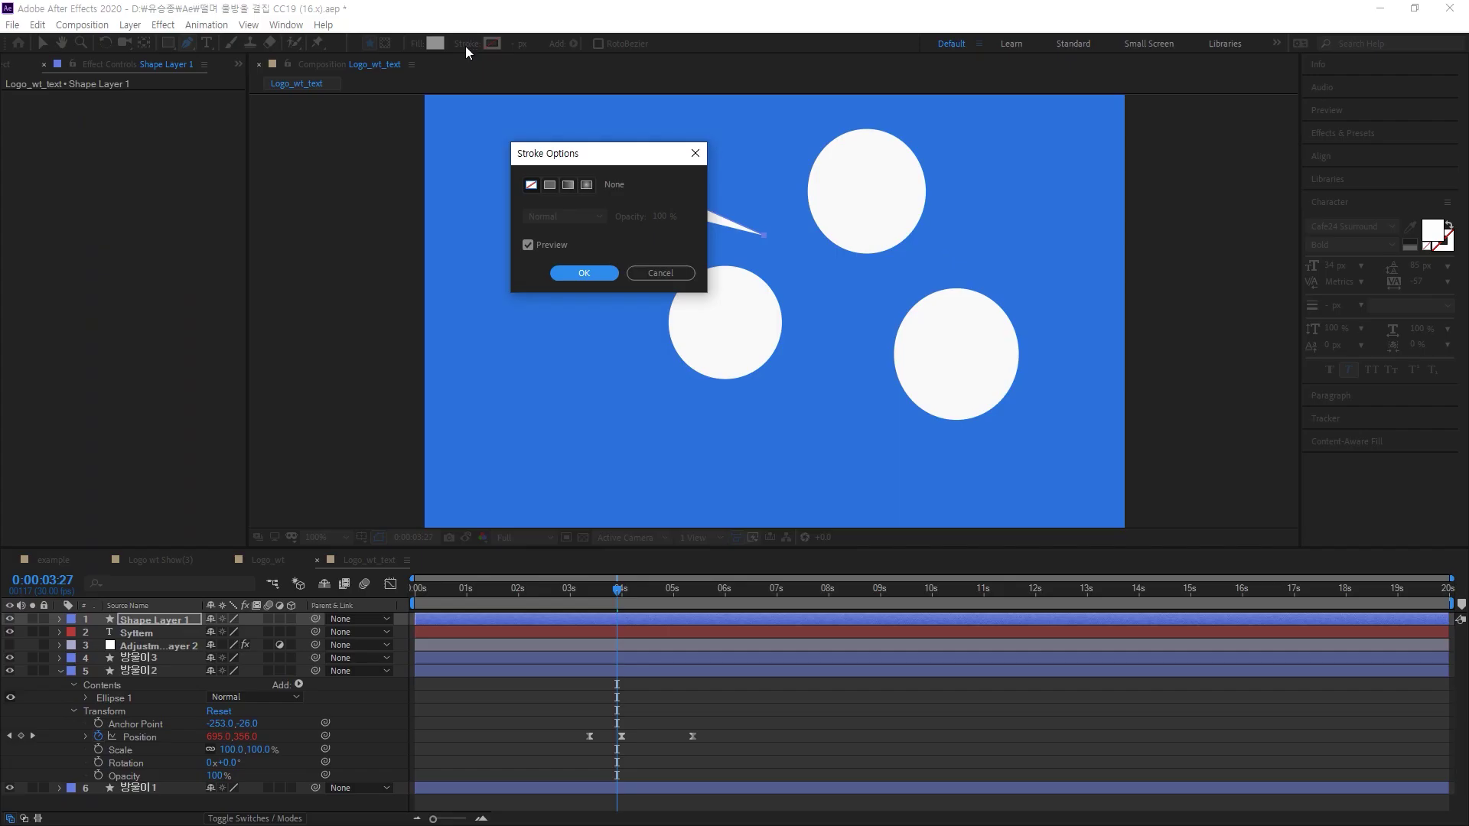
click(549, 185)
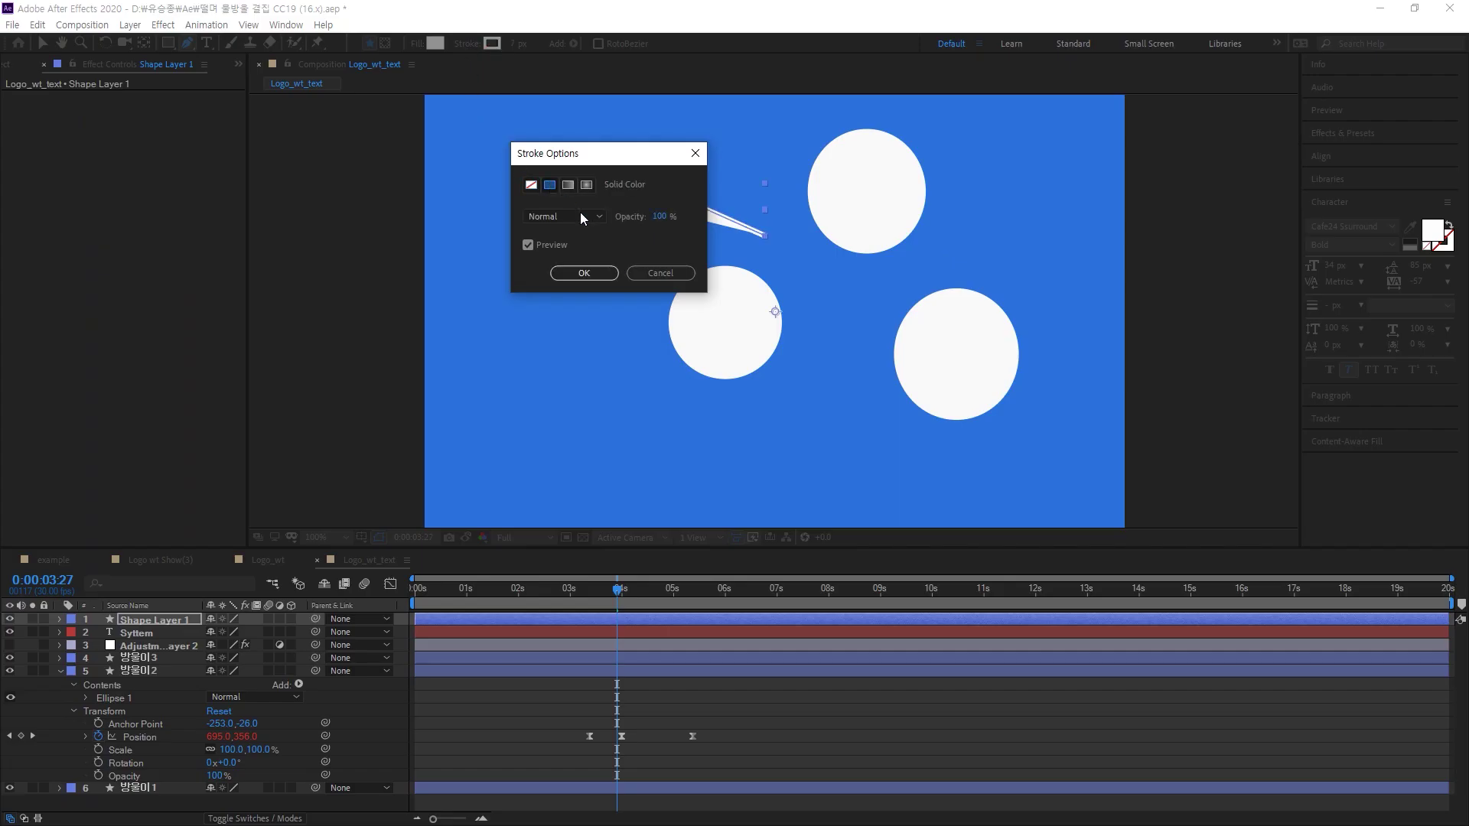
click(586, 274)
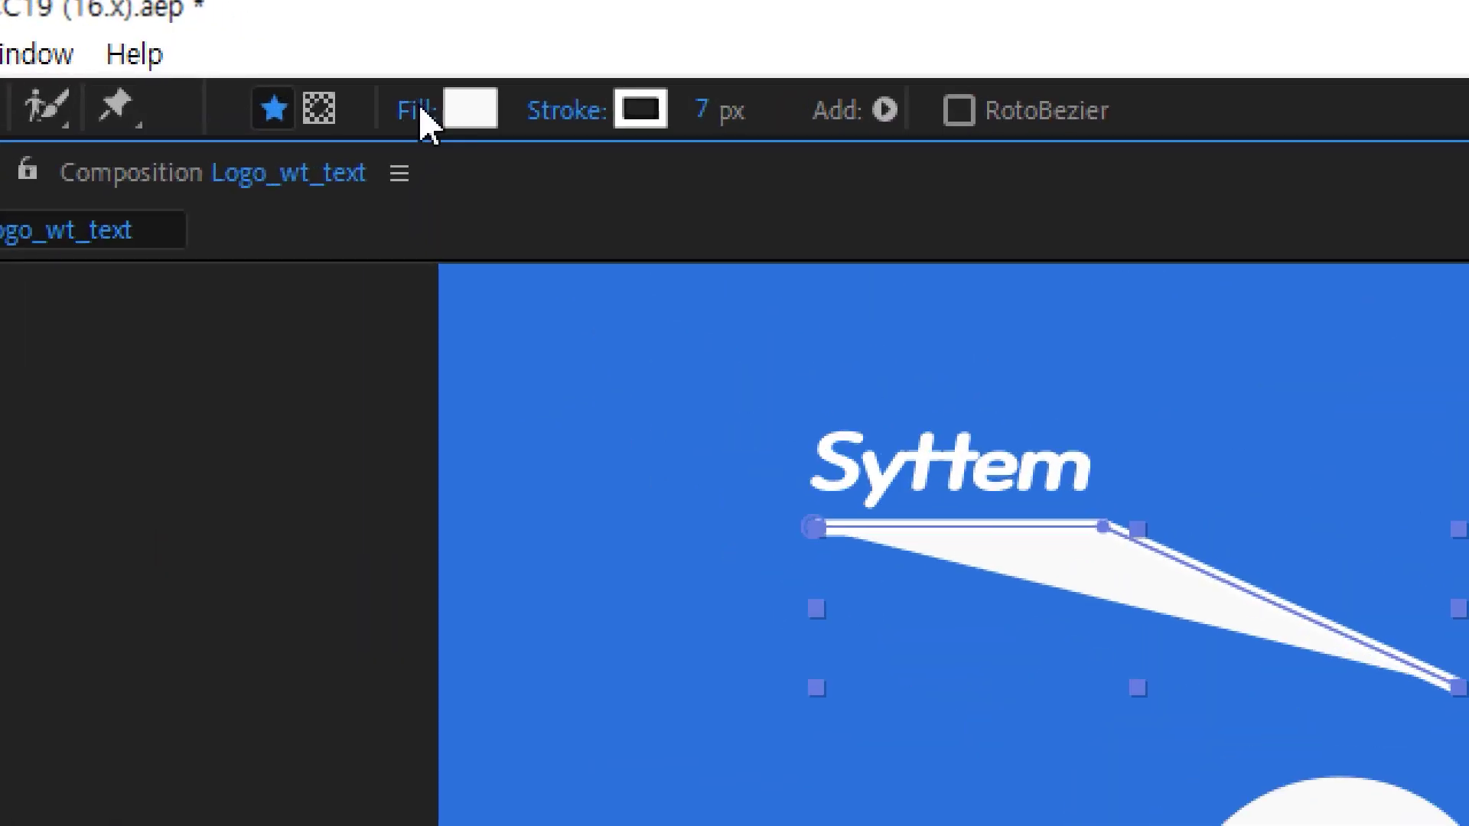
Set the leader line's fill to None and its stroke width to 2 px, then deselect it
click(418, 48)
click(777, 545)
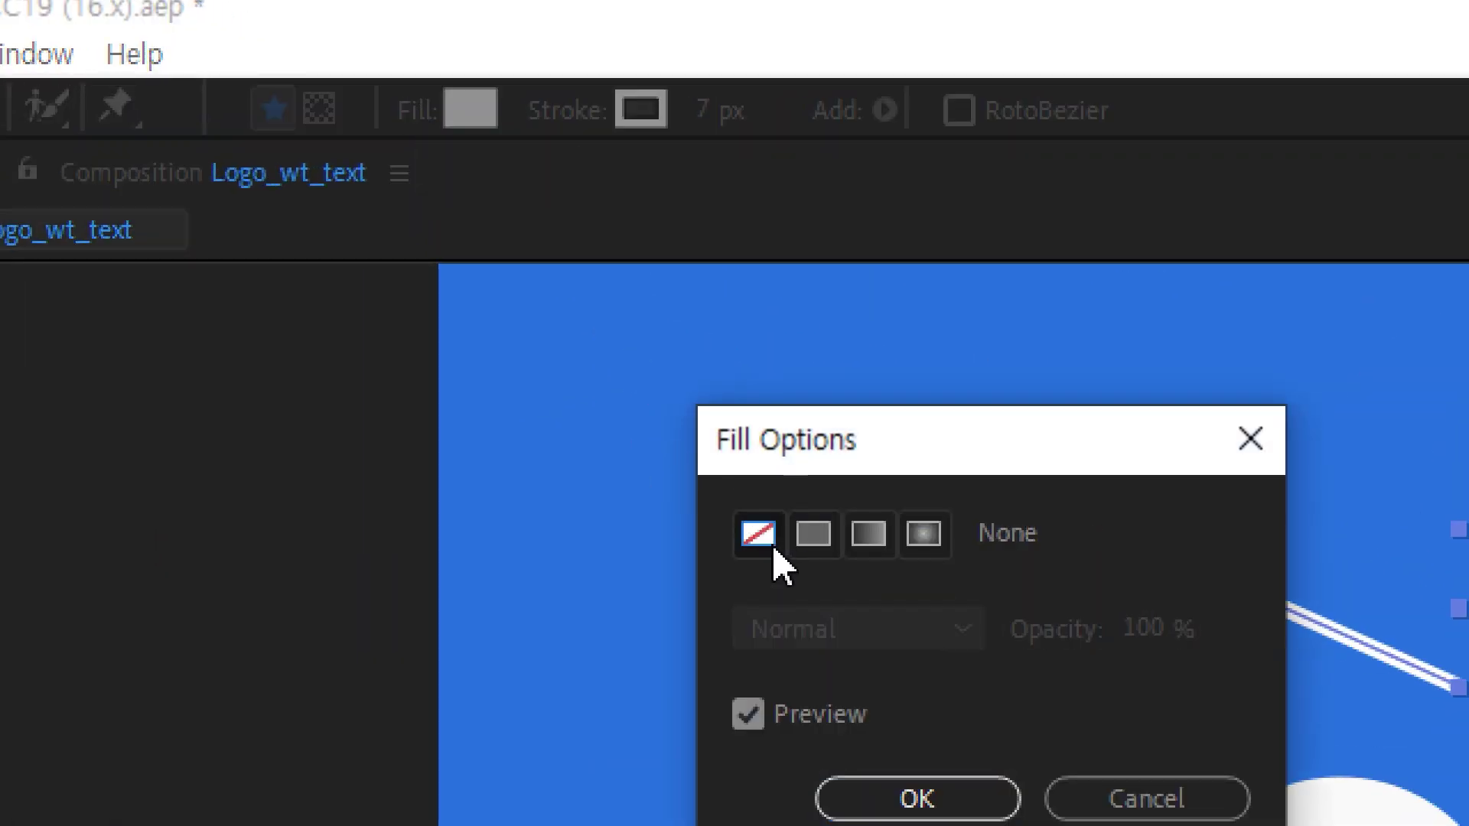
click(592, 272)
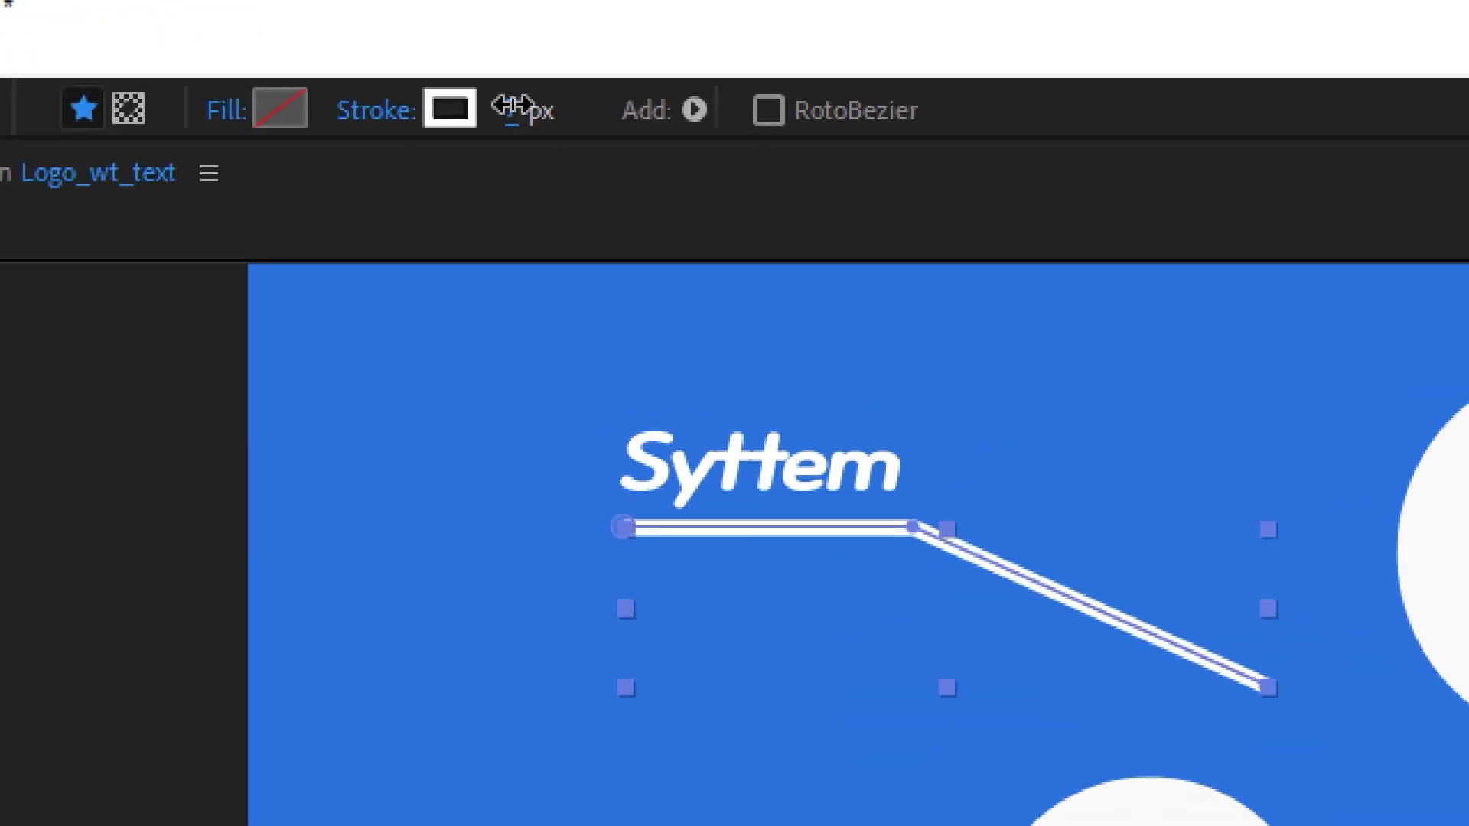
drag(508, 108, 498, 107)
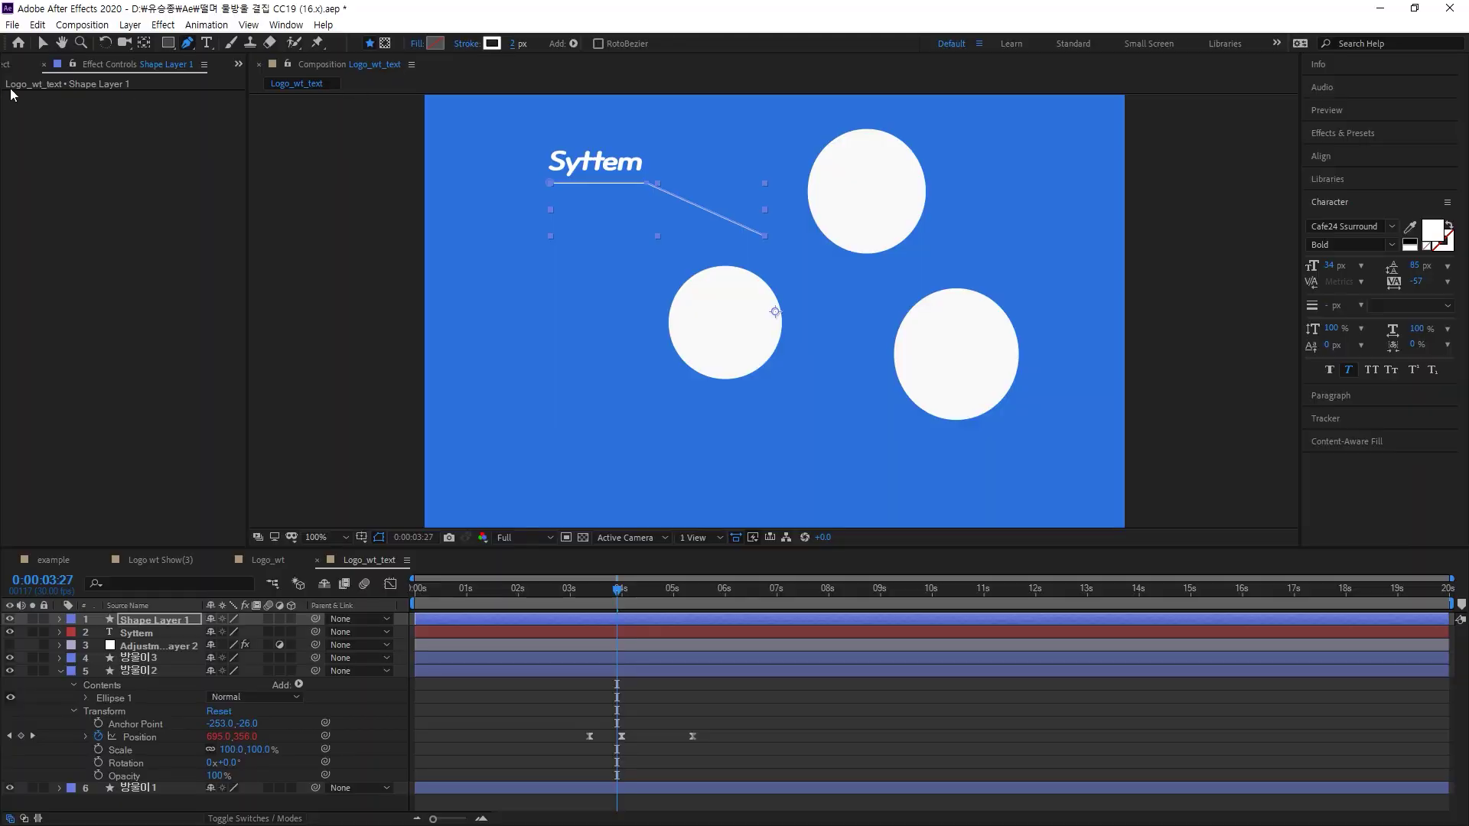
click(40, 42)
click(679, 138)
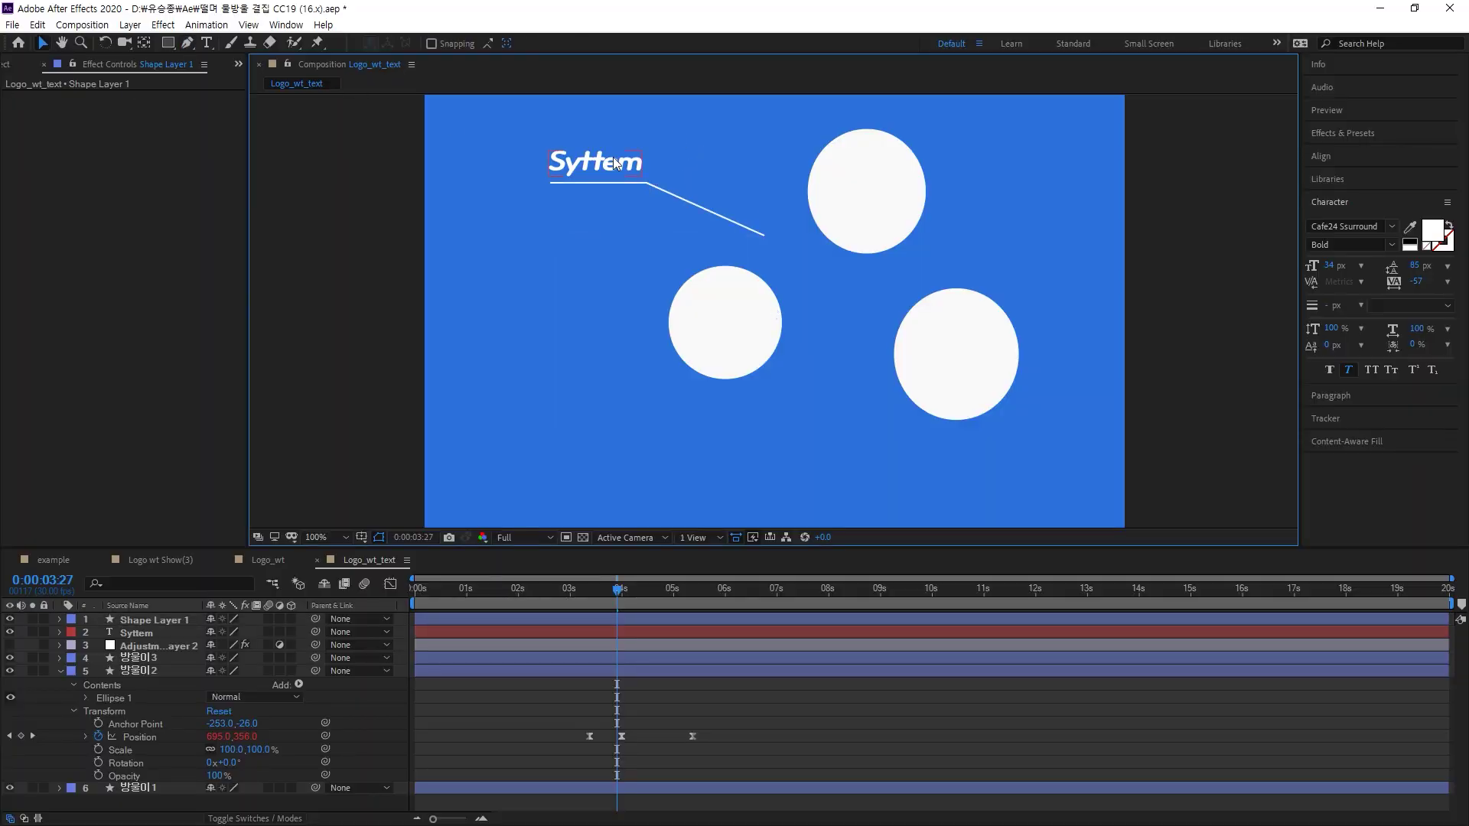
Move the "Syttem" text down closer to the leader line and correct its wording to "SyStem"
drag(616, 162, 613, 171)
double_click(608, 170)
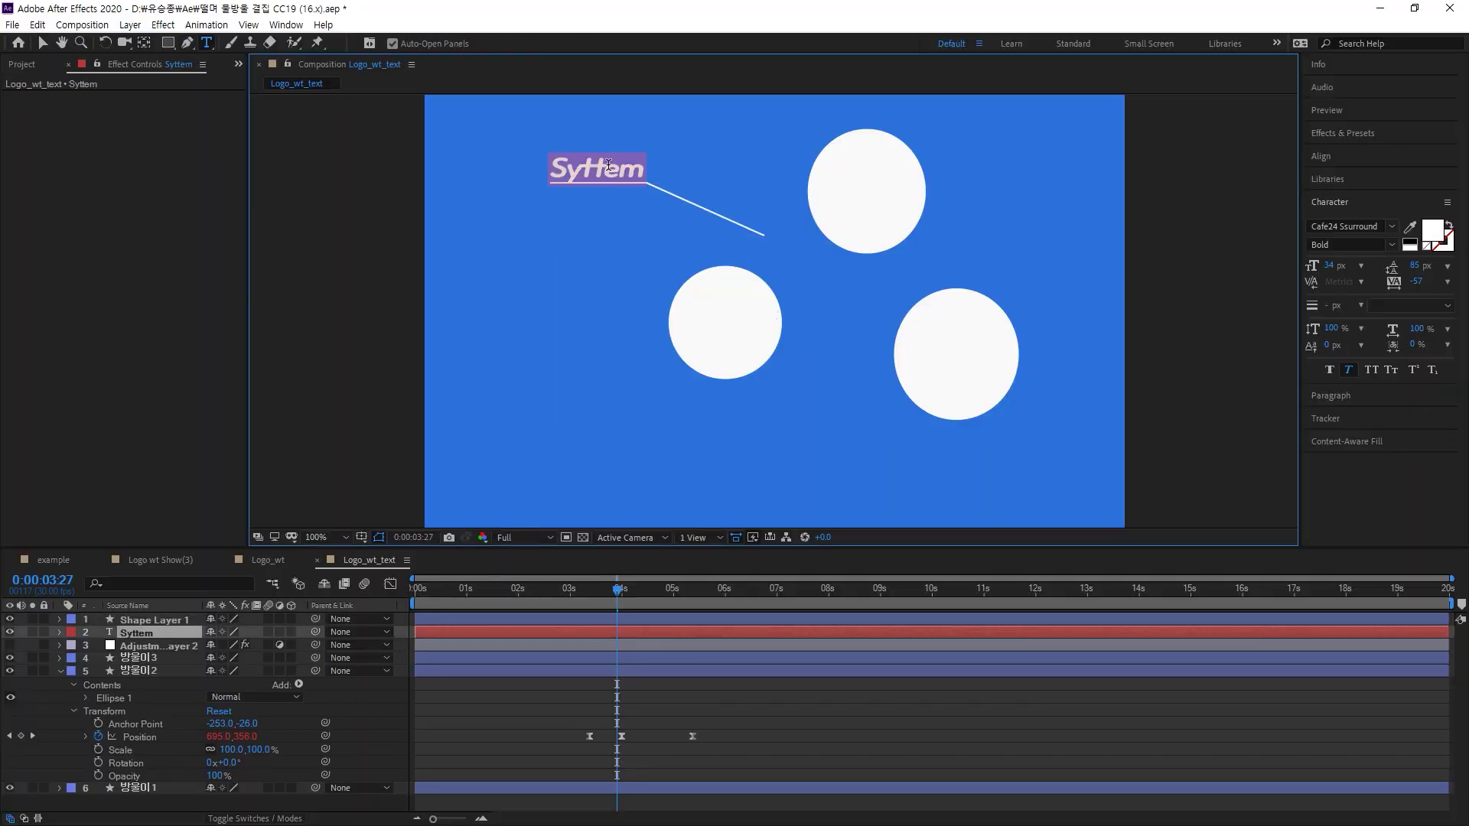
click(597, 165)
drag(583, 163, 605, 164)
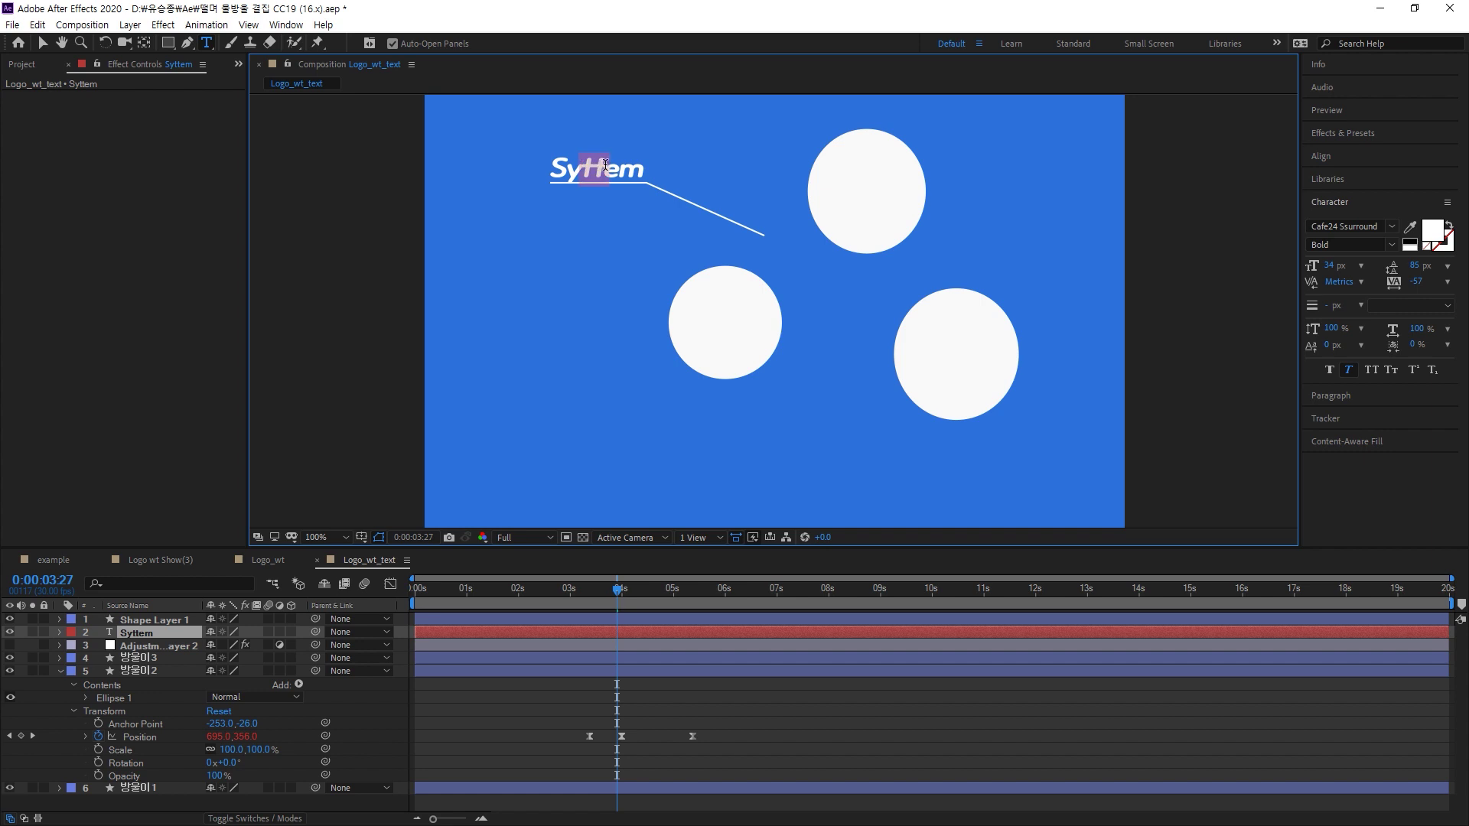
key(shift+Left)
text(S)
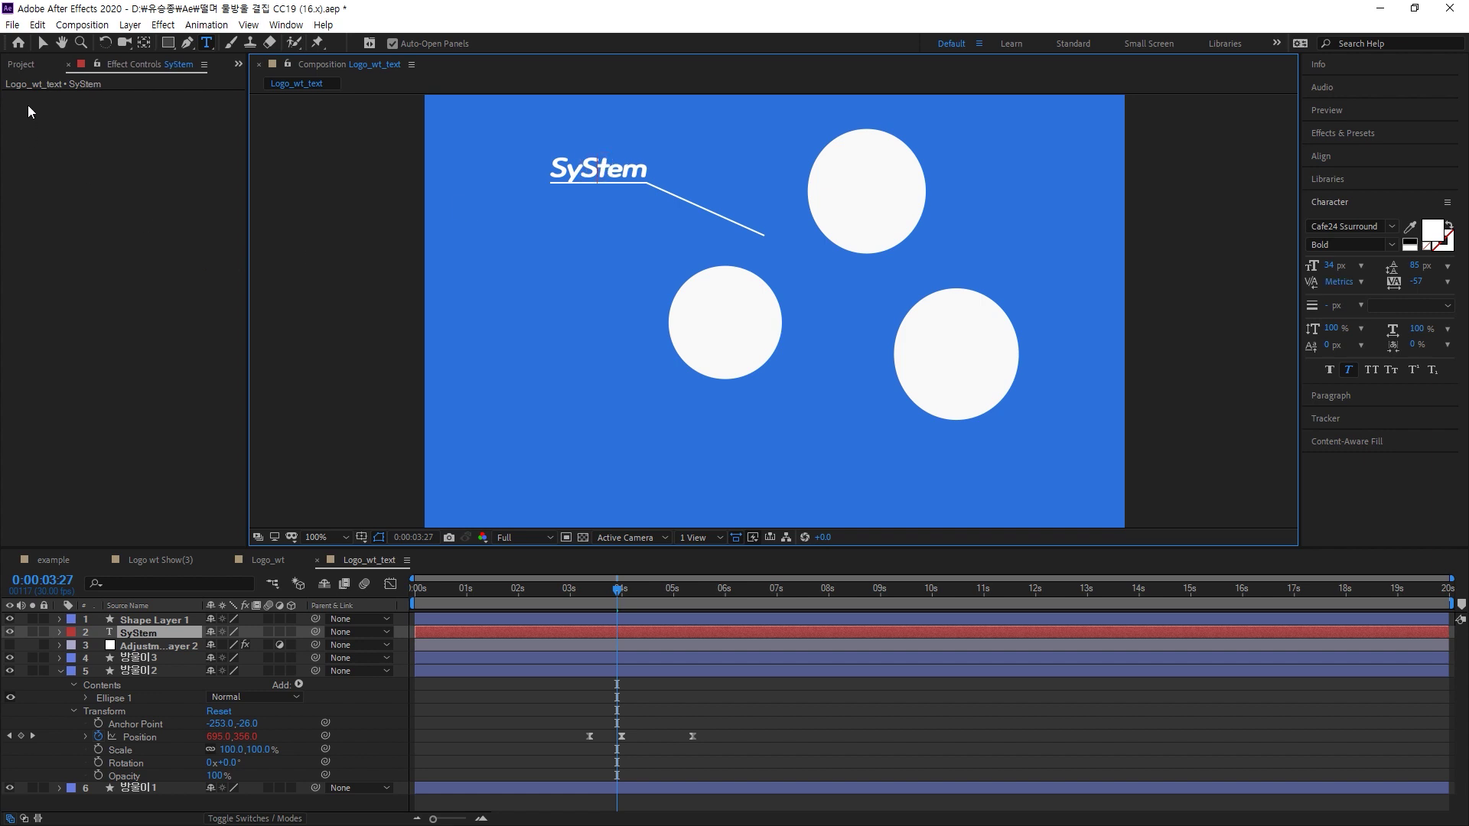
click(42, 42)
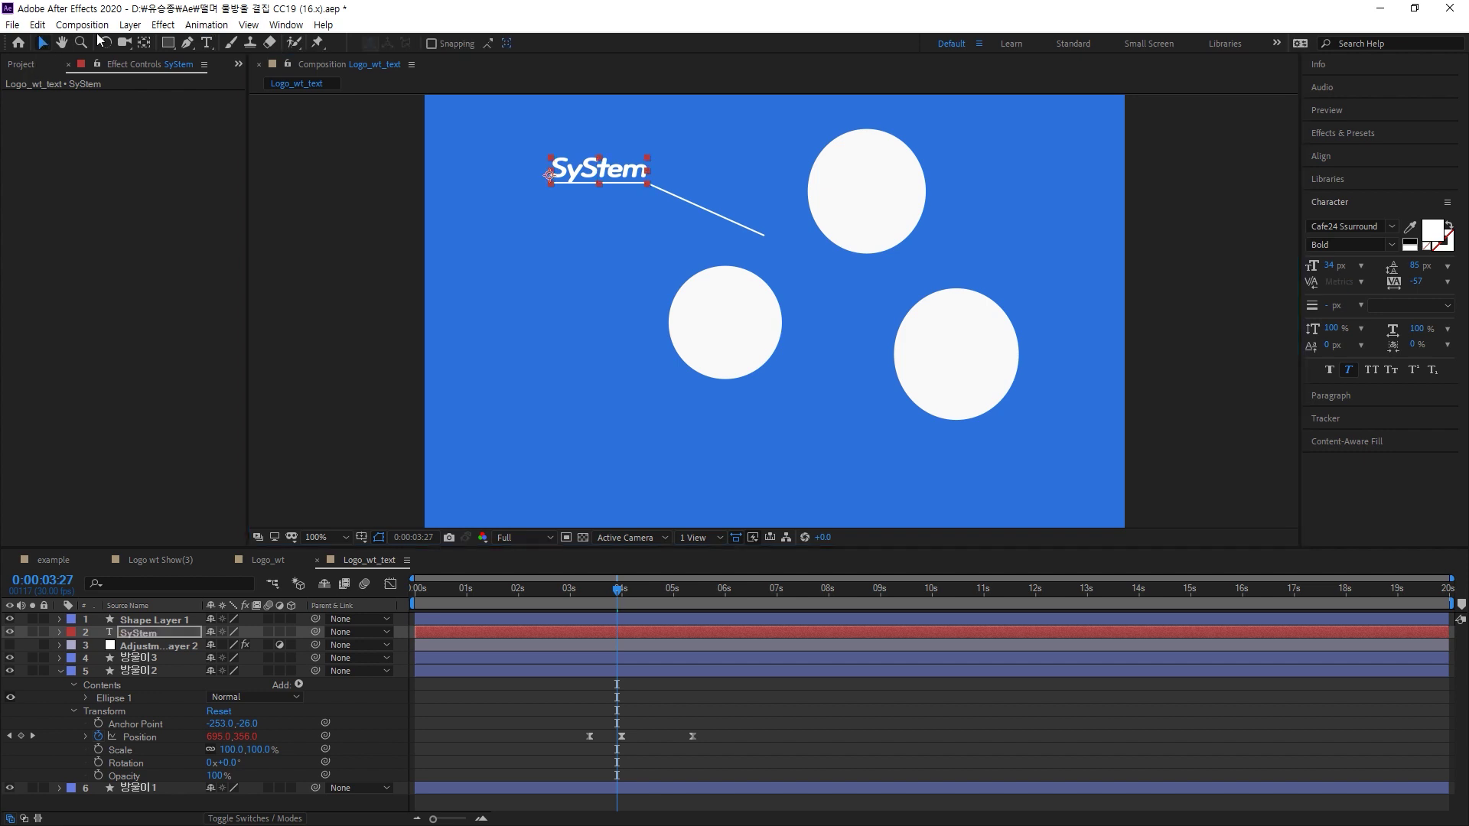
Set the SyStem text's font size to 22 px, apply All Caps, and deselect it
click(604, 168)
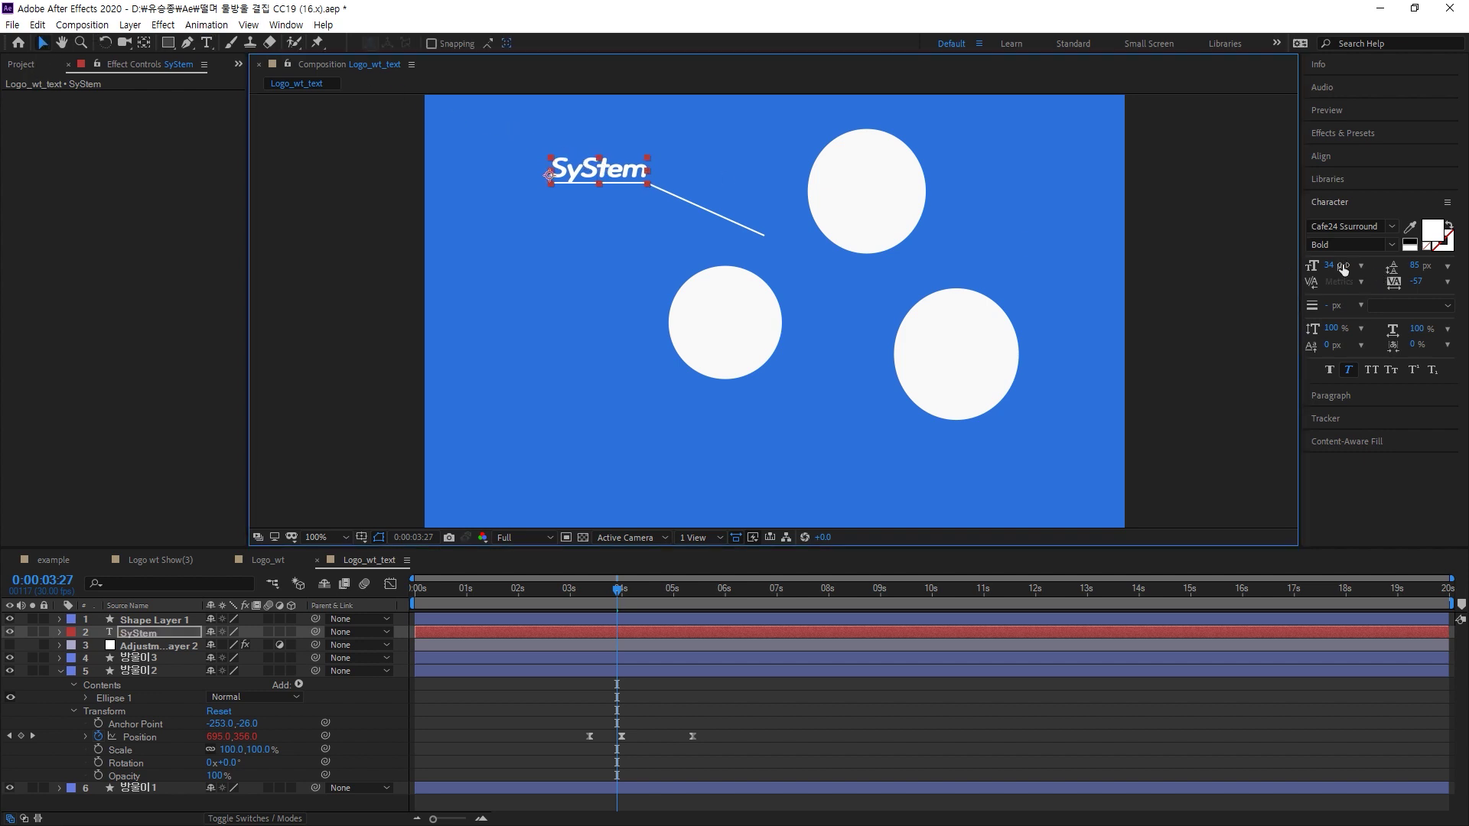
drag(1331, 267, 1317, 264)
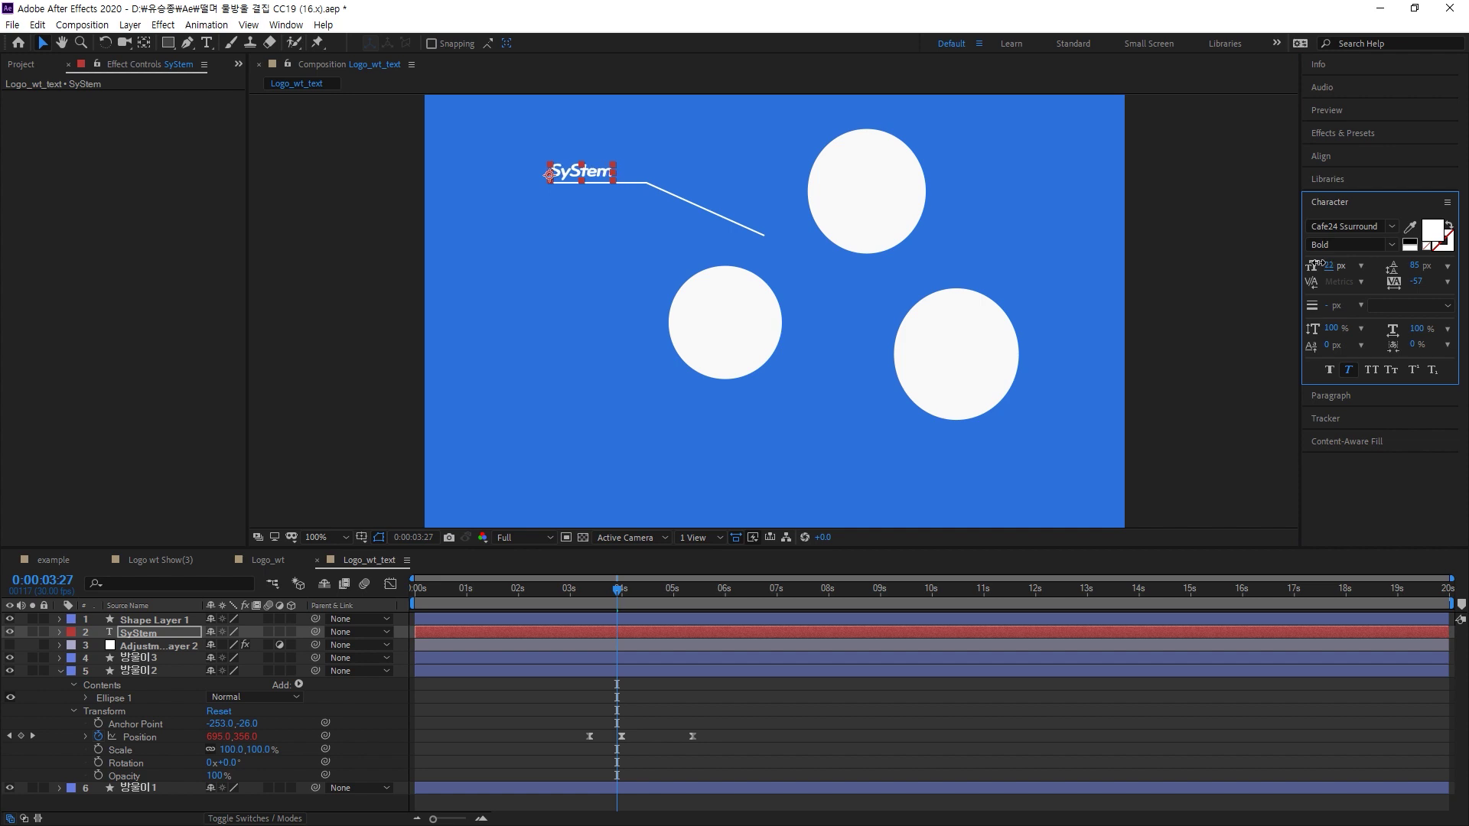
click(563, 269)
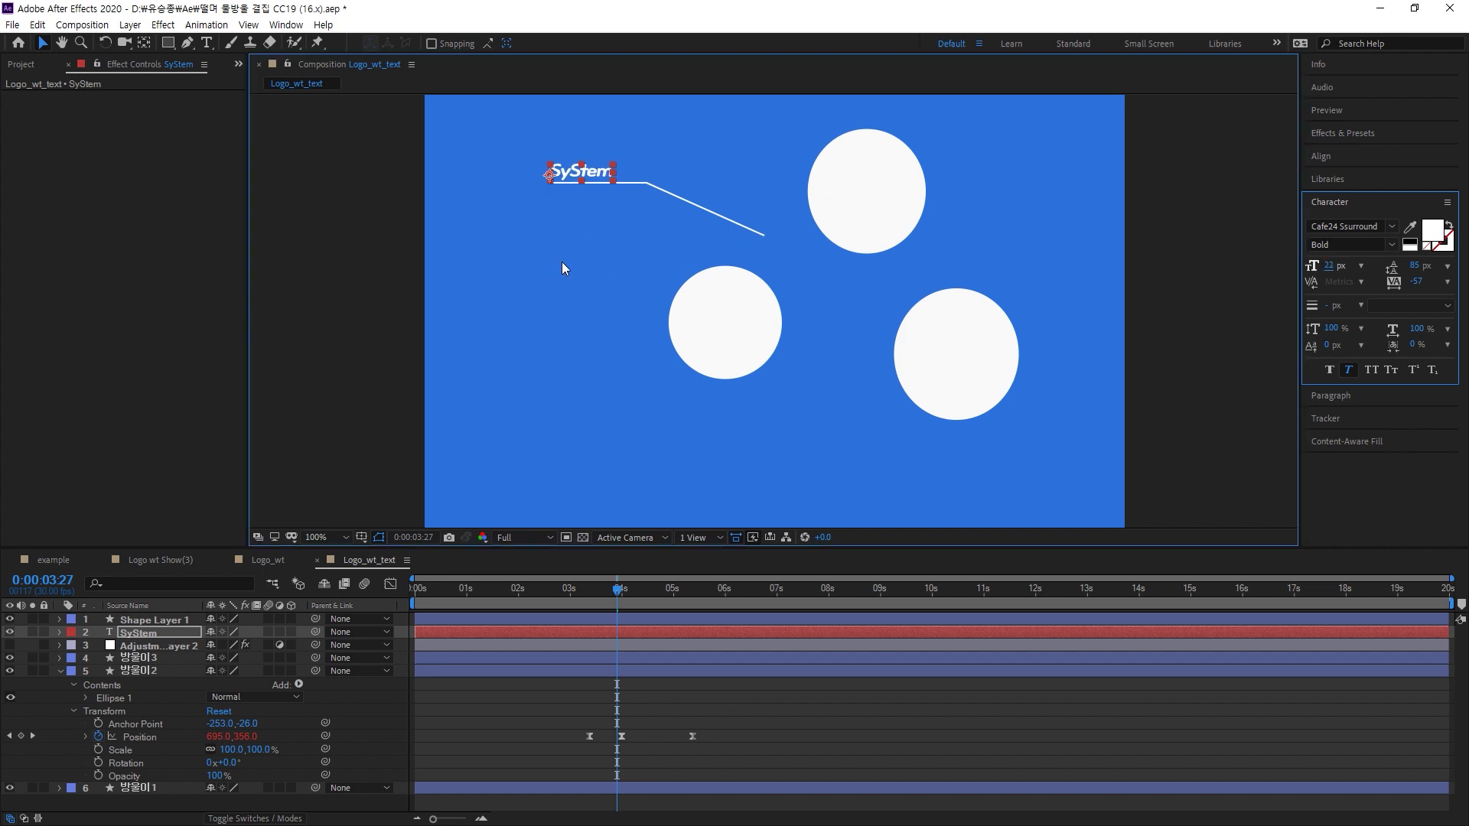
click(587, 175)
key(Return)
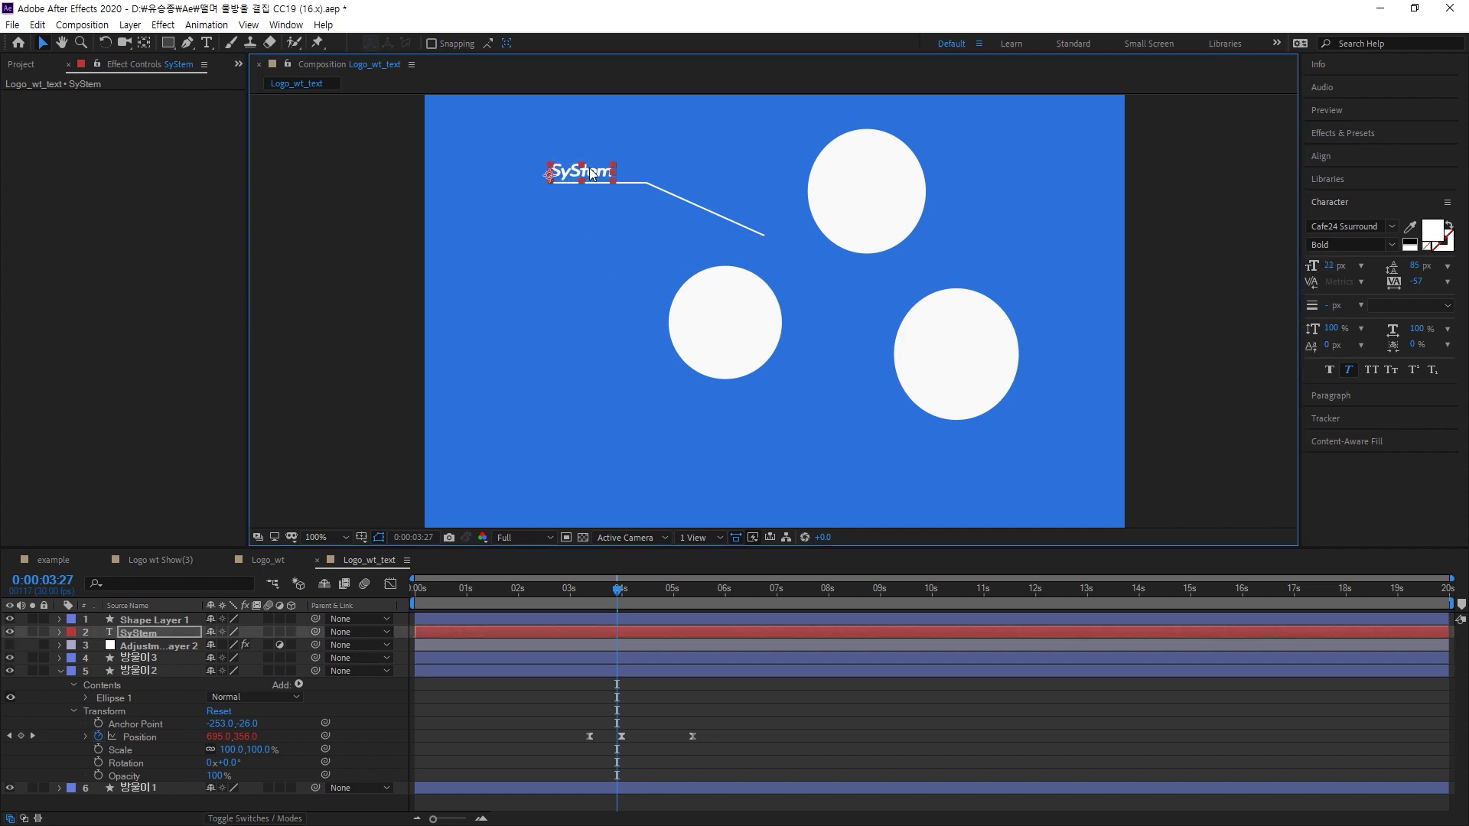
key(Return)
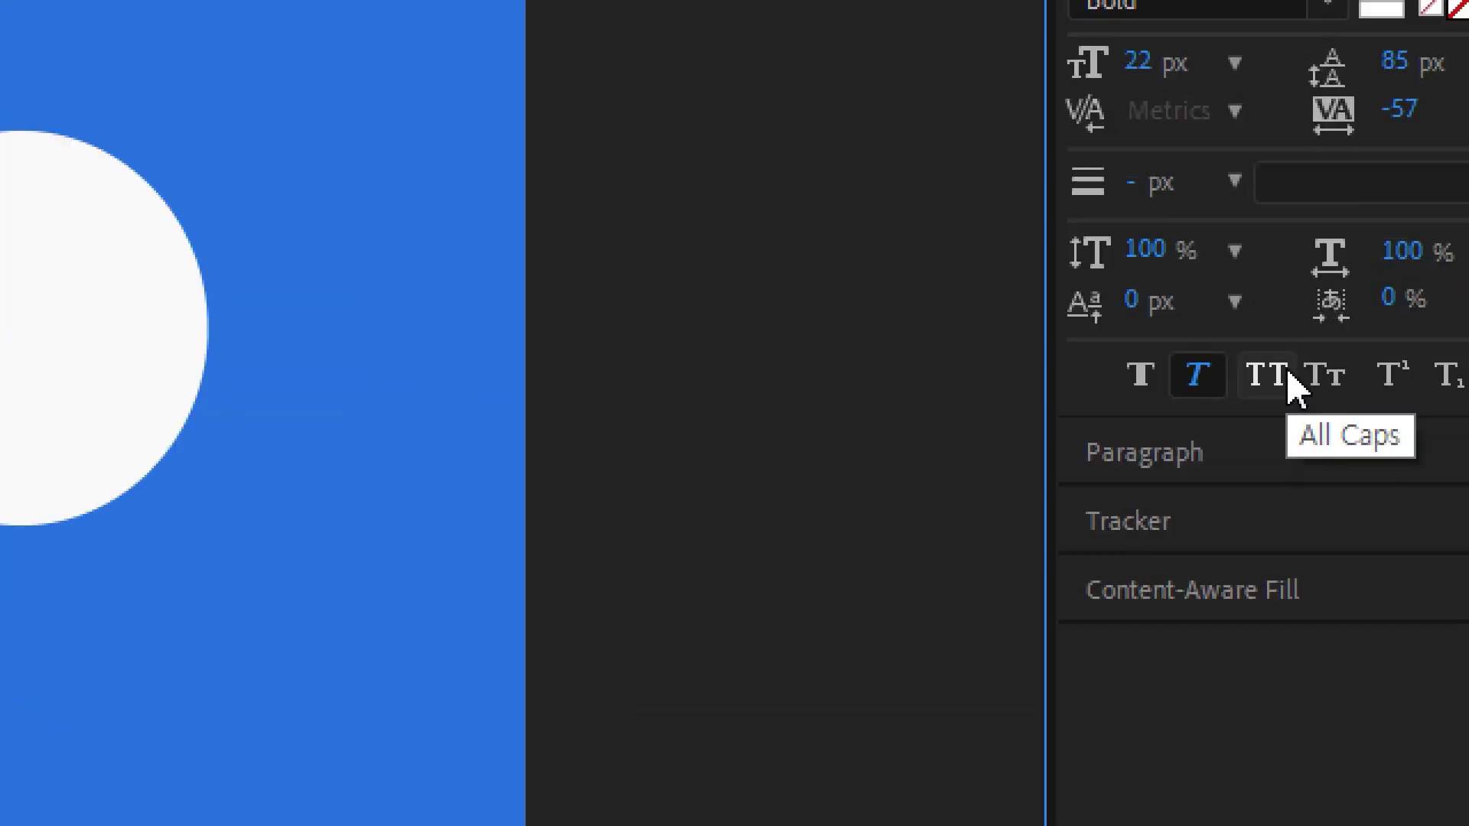
click(1289, 375)
click(658, 128)
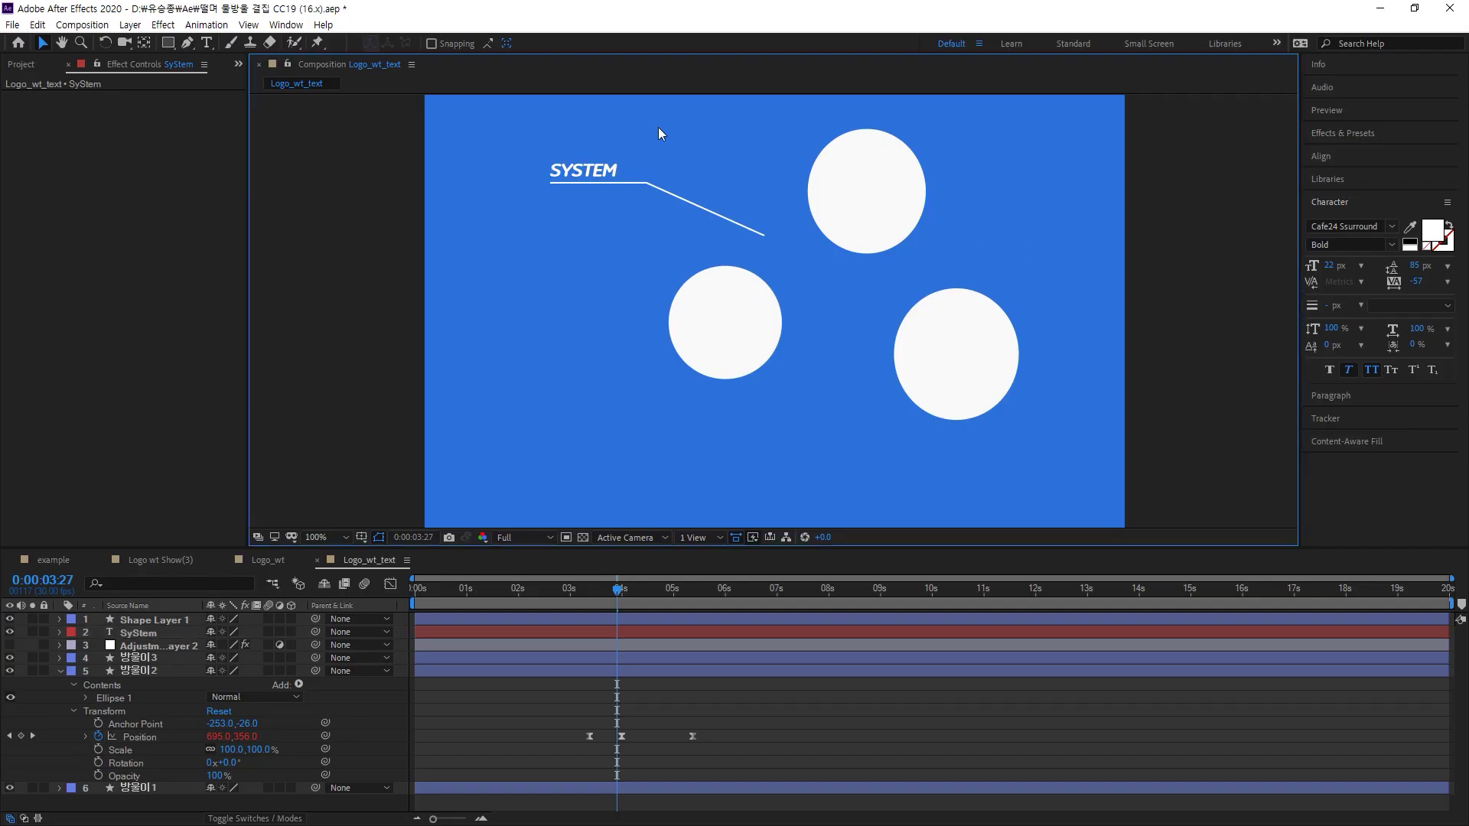
Copy the name of the SyStem text layer
click(594, 163)
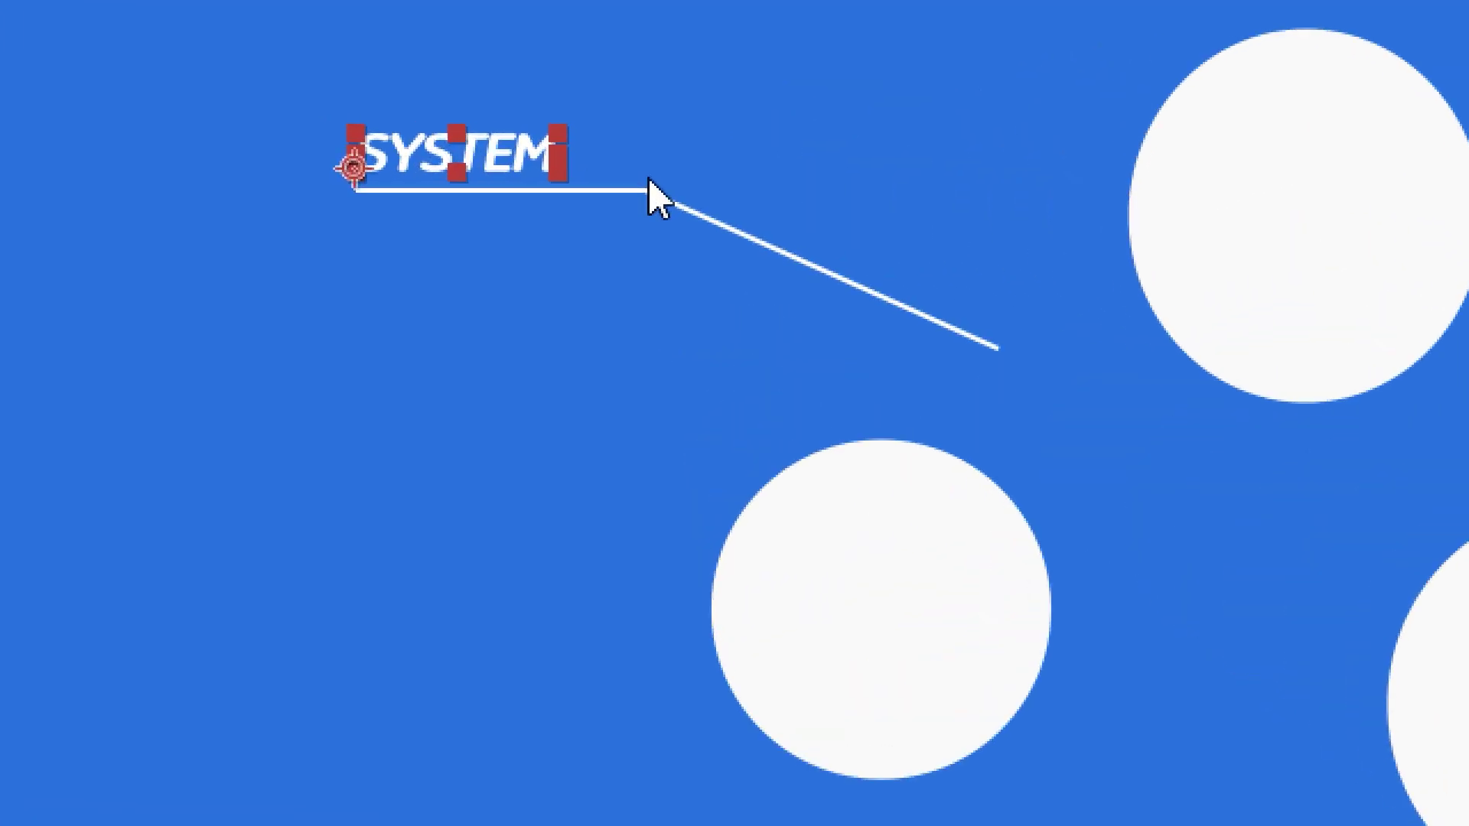
click(655, 185)
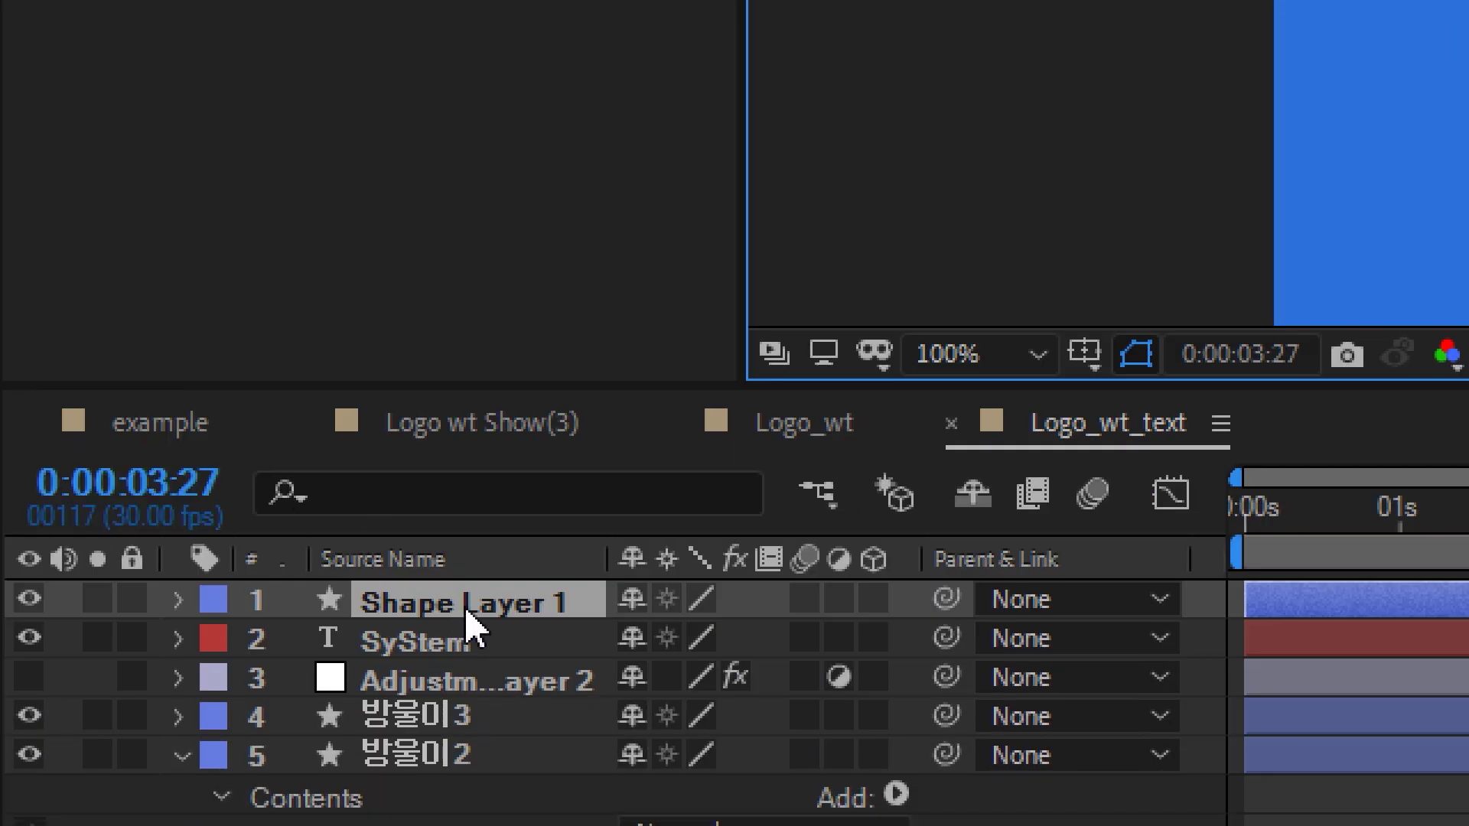
click(467, 612)
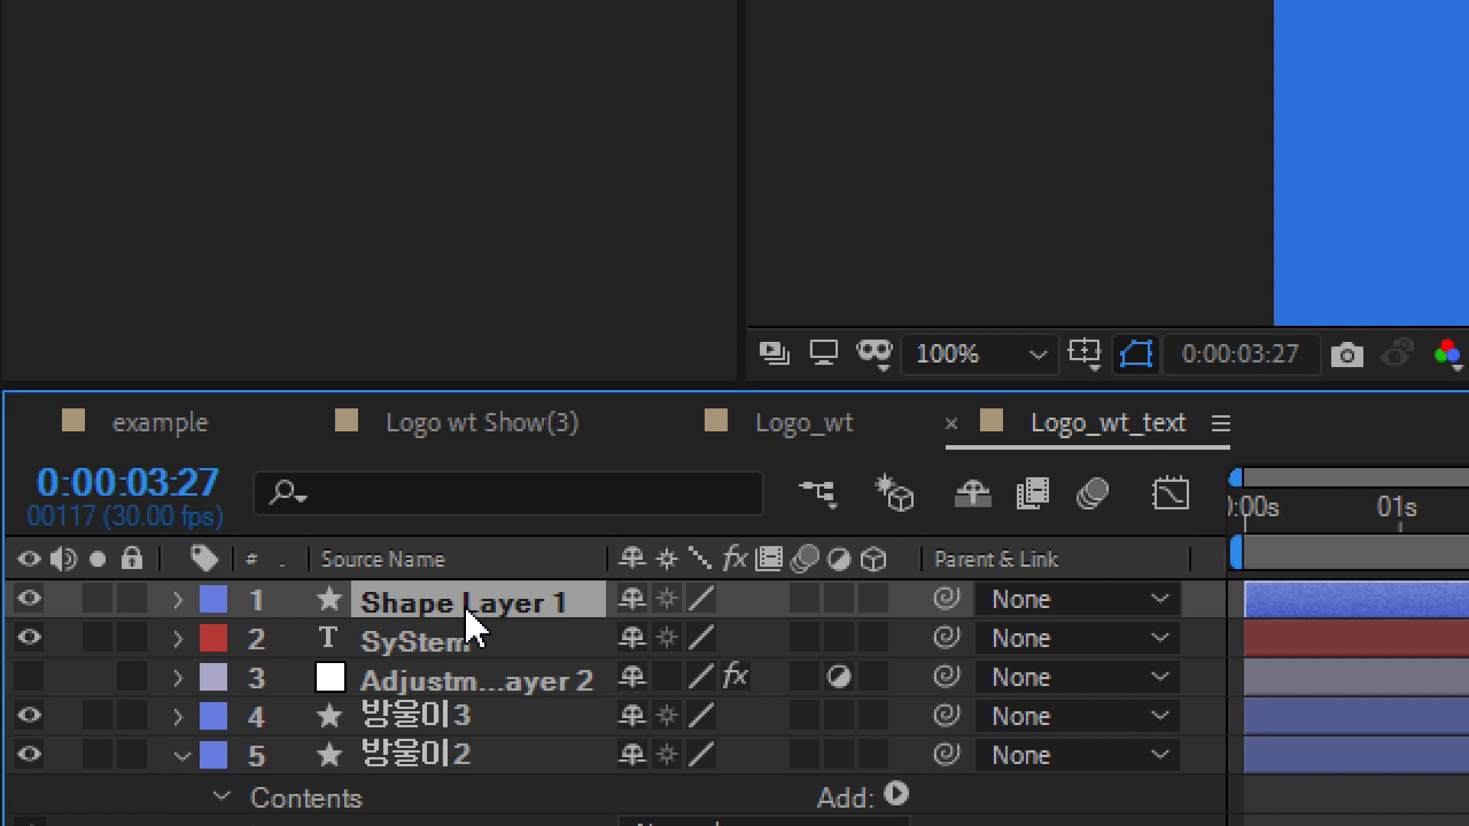
click(447, 650)
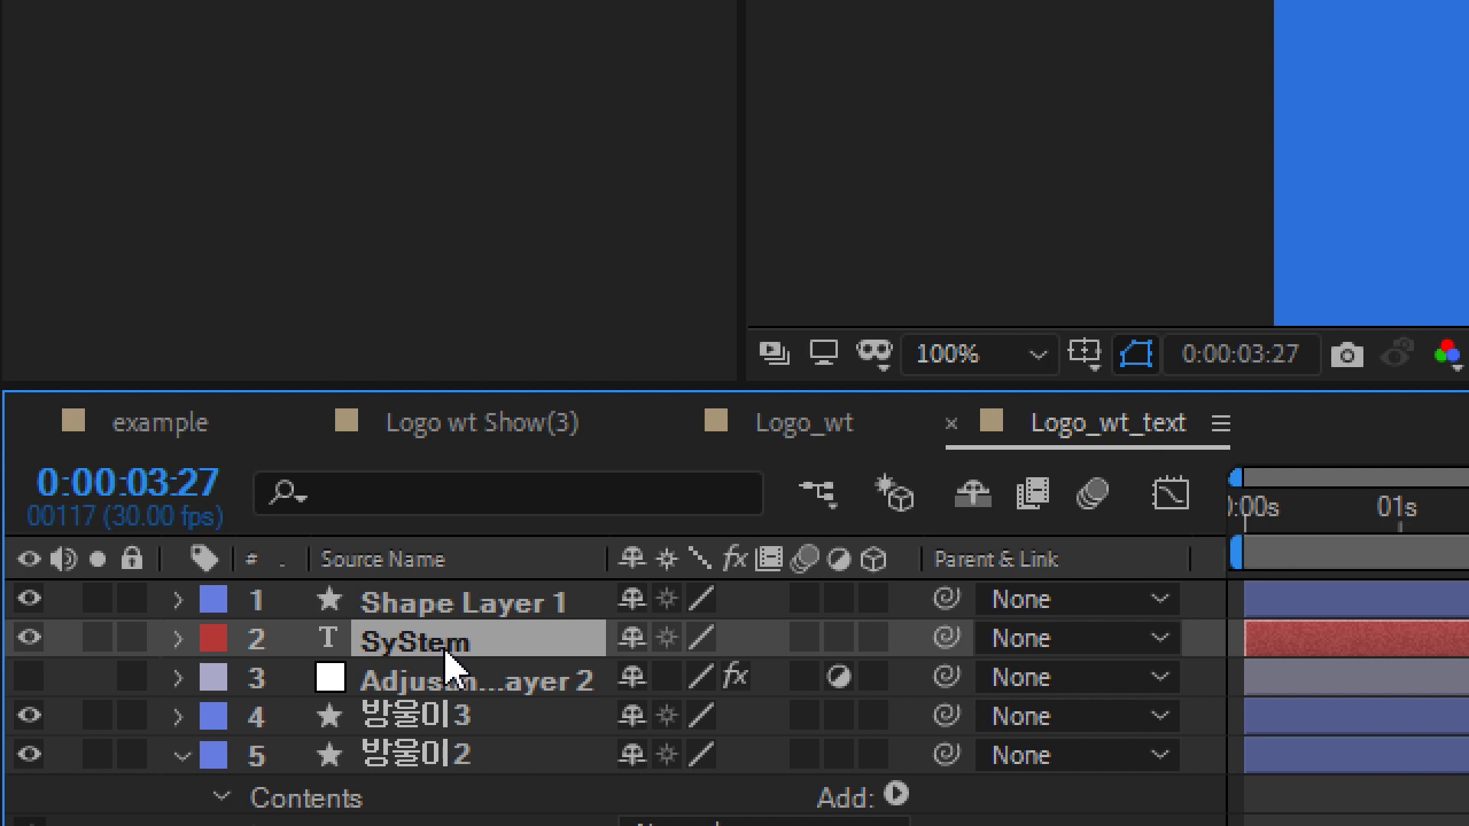
key(Return)
key(ctrl+c)
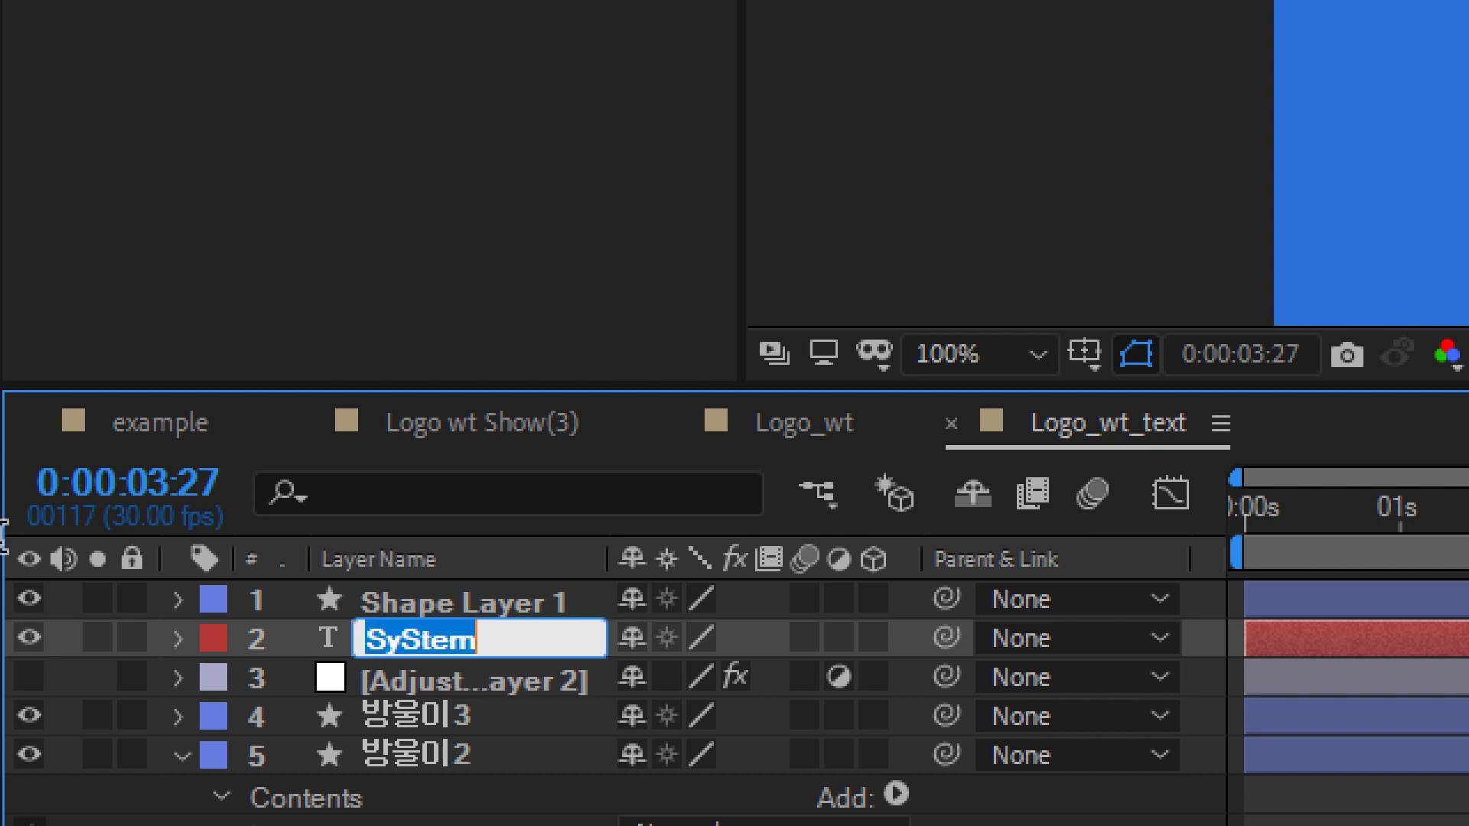
Rename Shape Layer 1 to "SyStem Line", reusing the copied text layer name
click(455, 612)
key(Return)
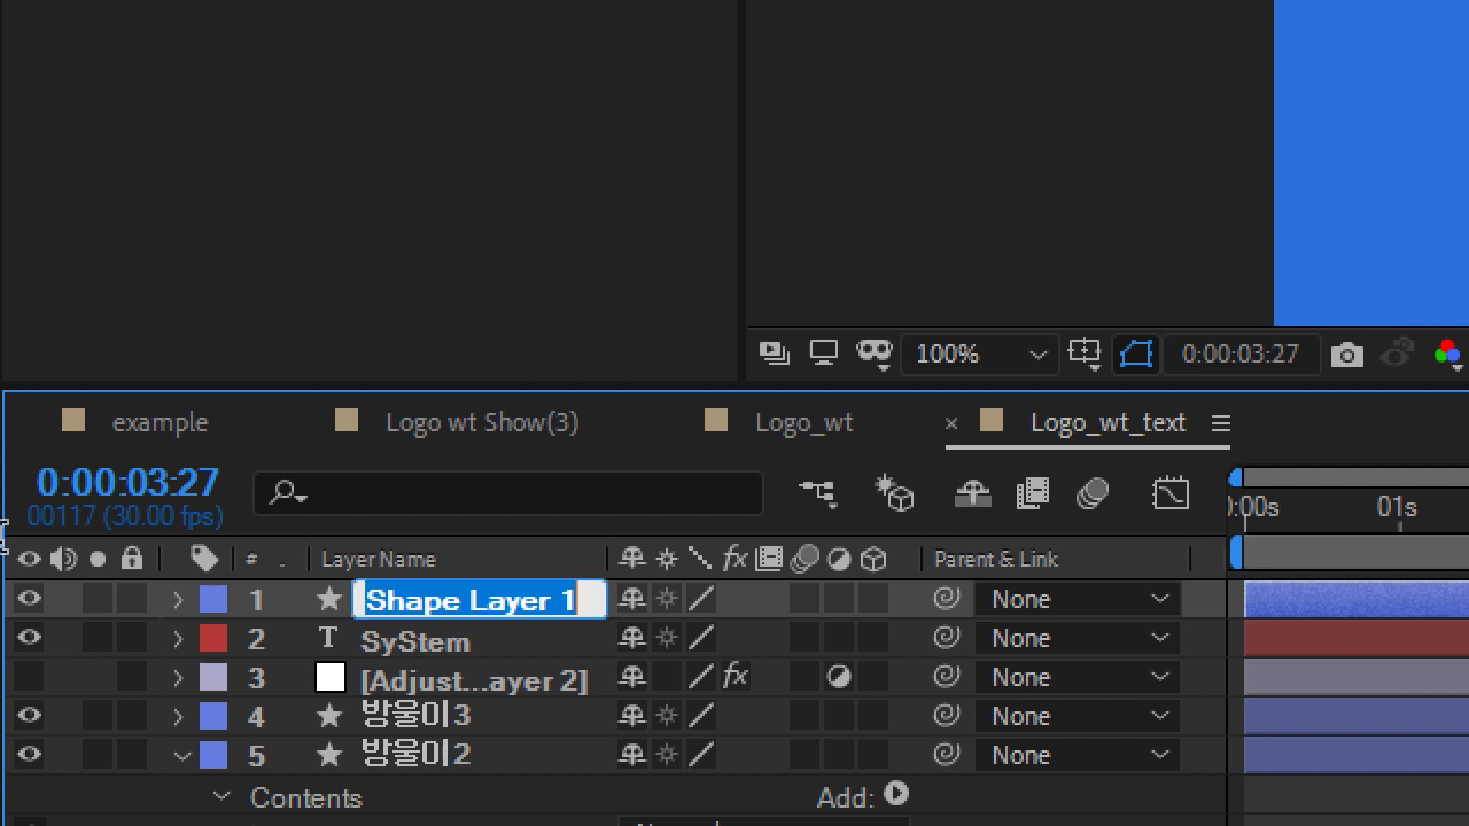
drag(457, 600, 218, 600)
key(ctrl+v)
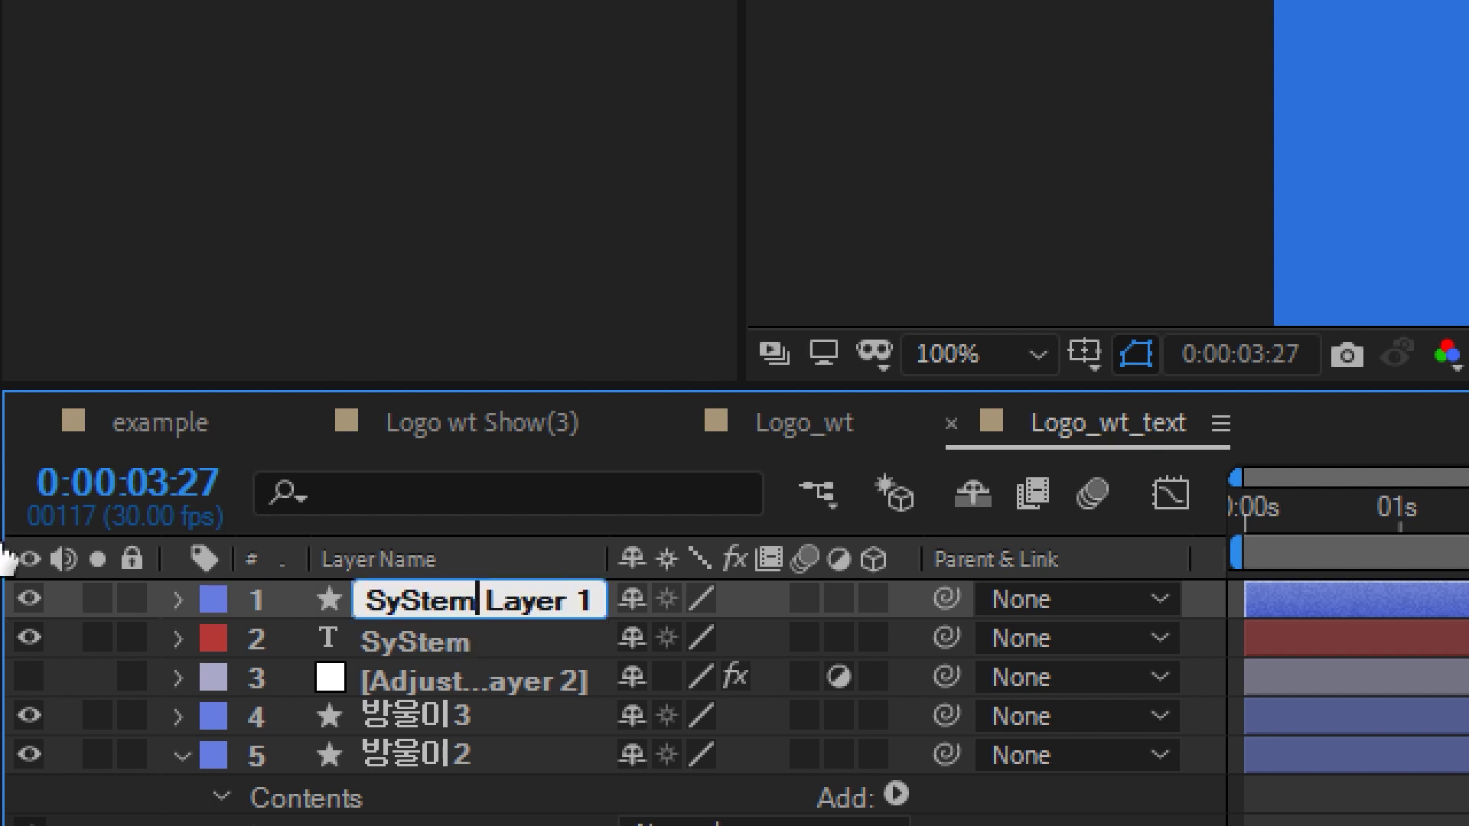
key(Right)
key(Right)
key(shift+Right)
key(shift+Right)
key(shift+Right)
key(shift+Right)
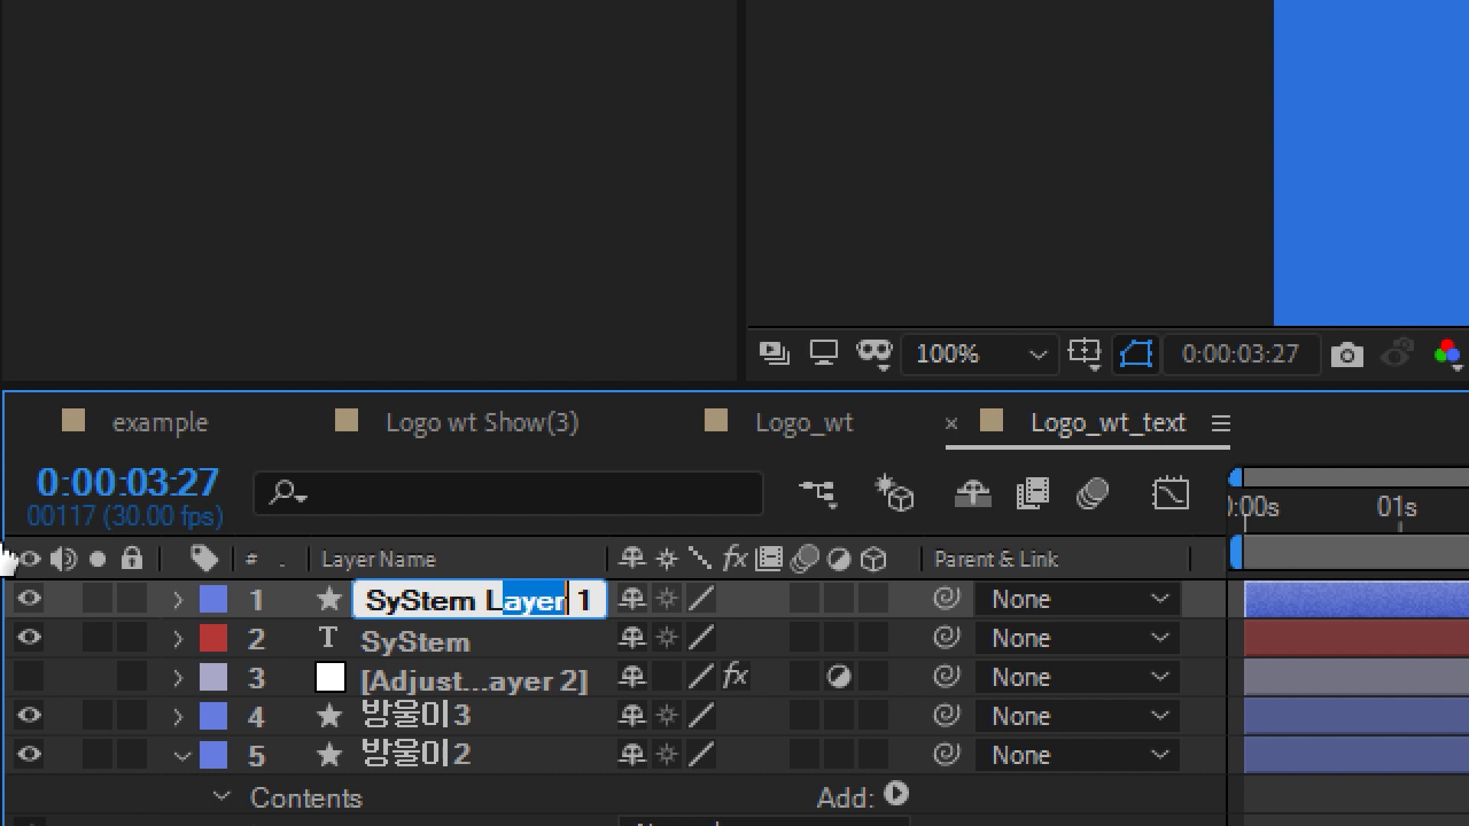
text(i)
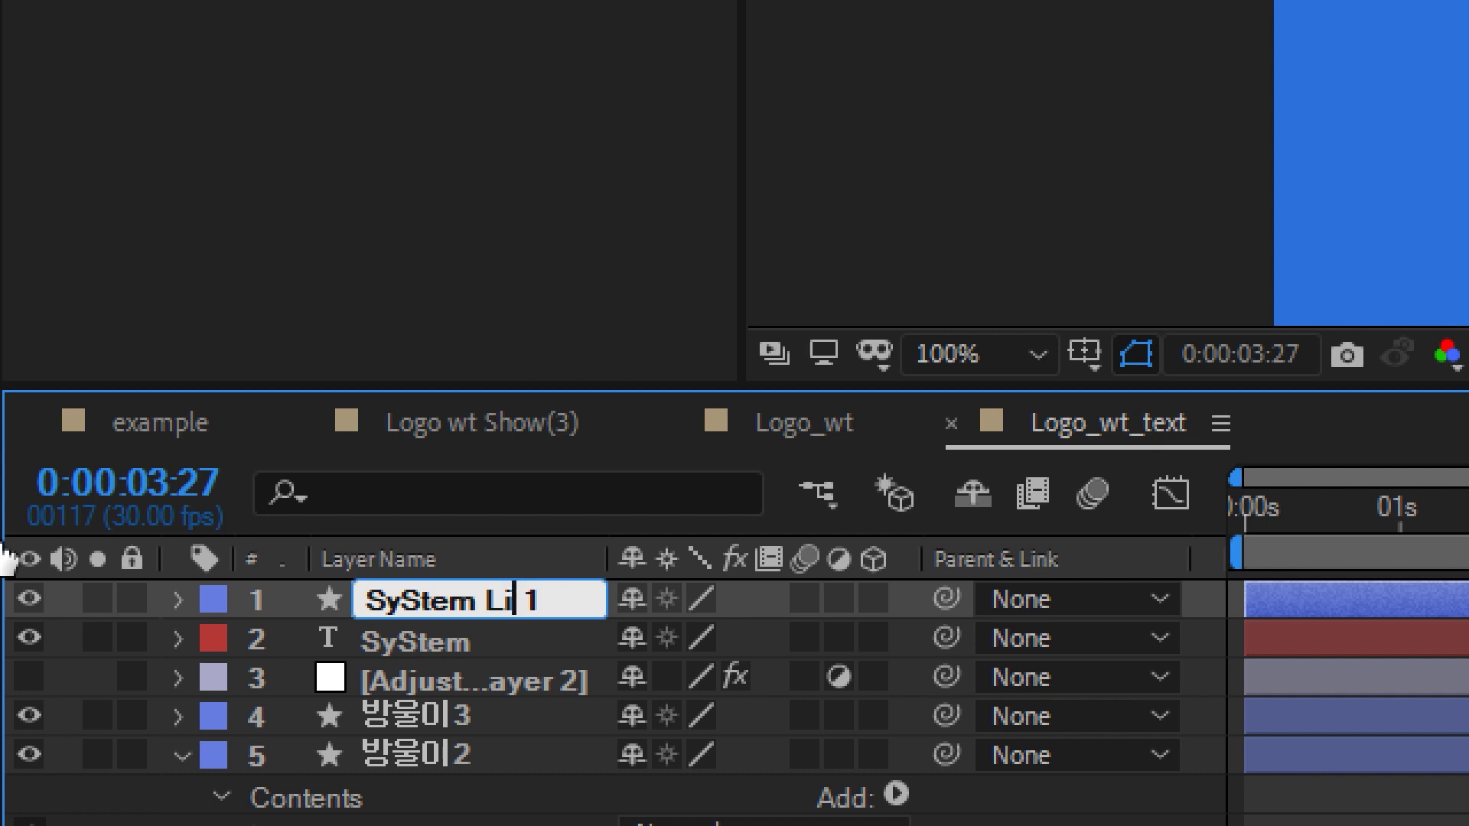
text(ne)
key(shift+End)
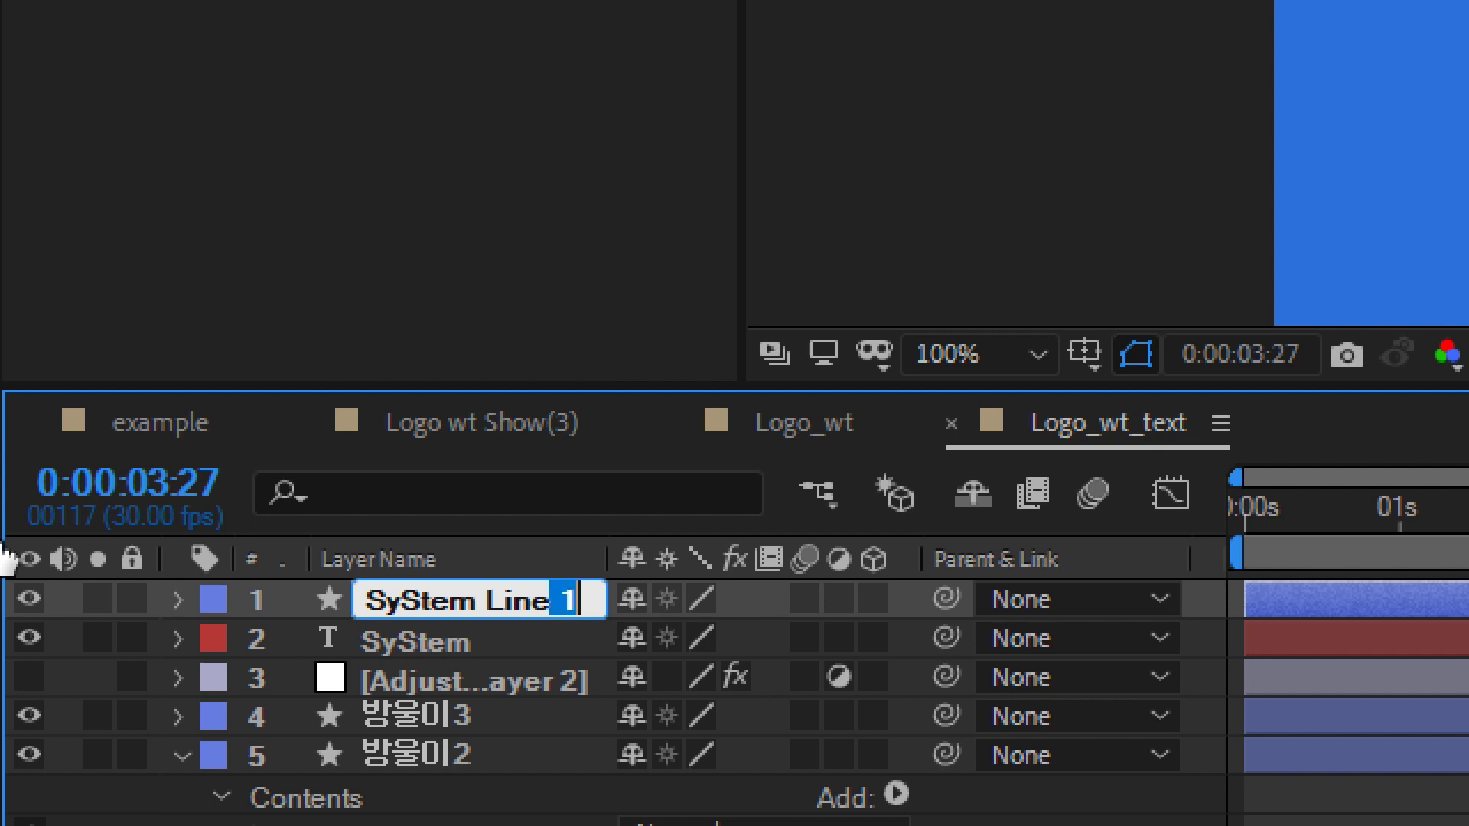
key(BackSpace)
key(Return)
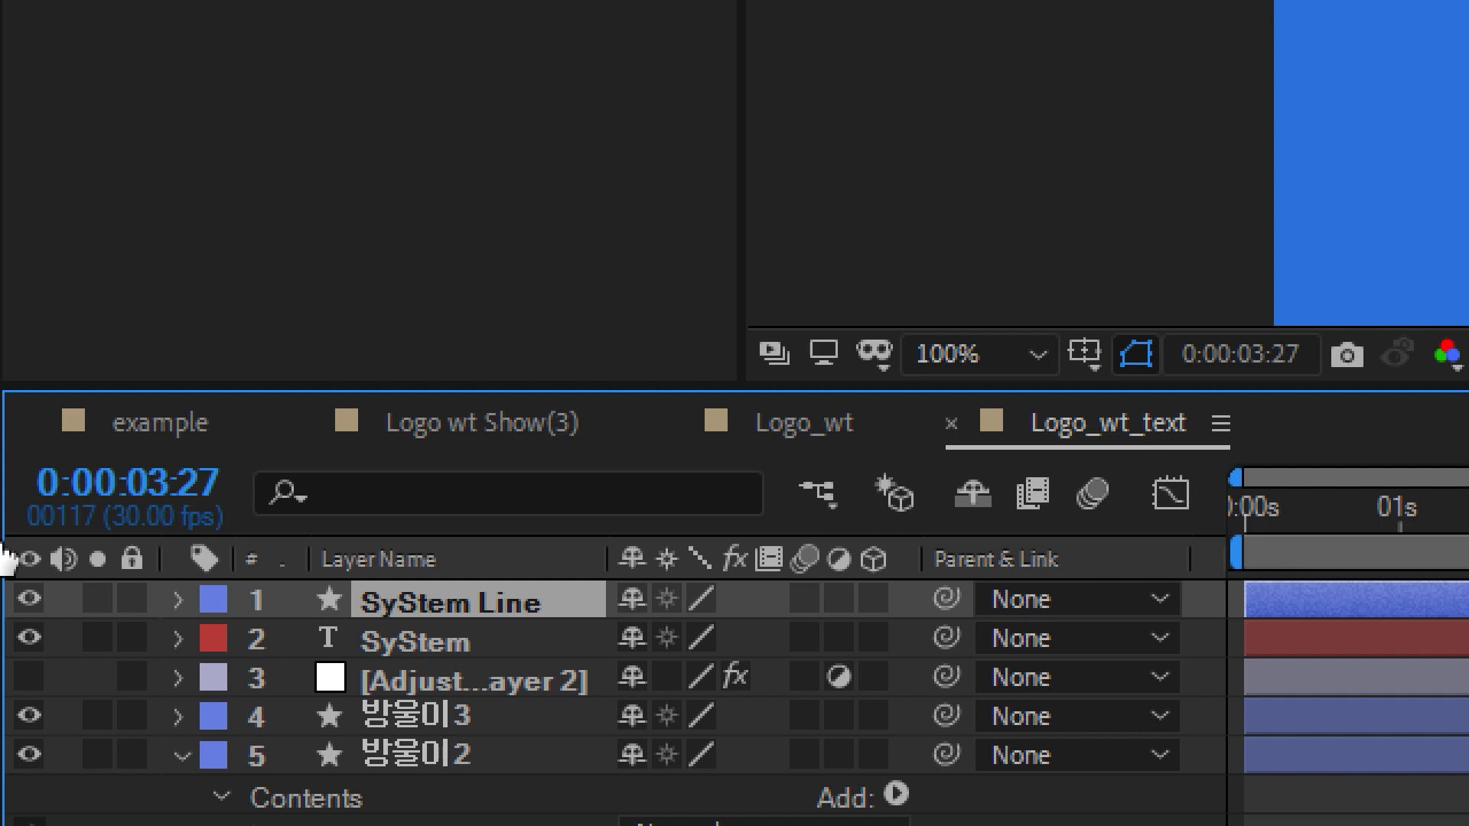
Parent the SyStem text layer to the SyStem Line layer with the pick whip
click(467, 658)
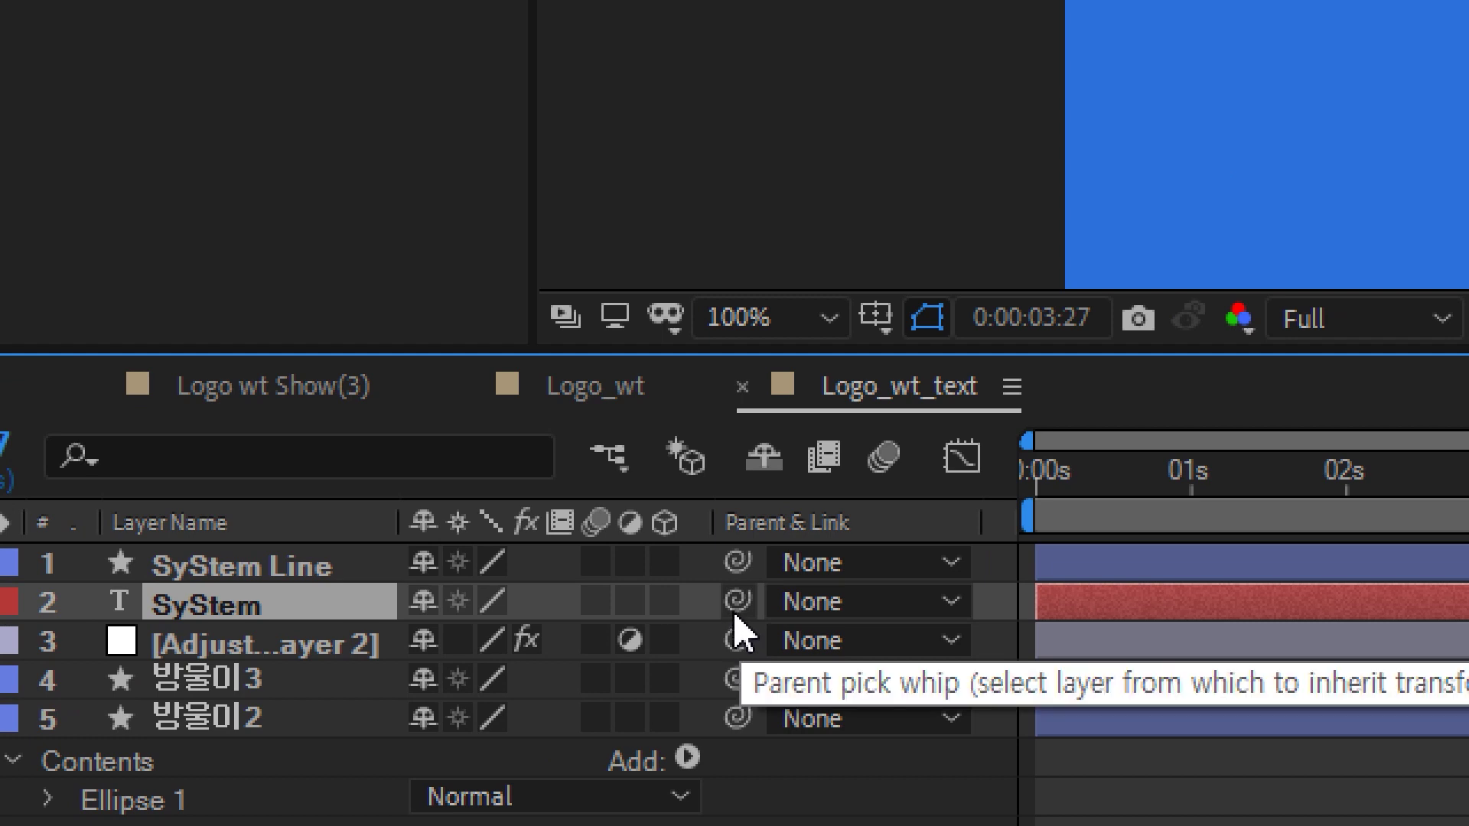
drag(737, 603, 283, 563)
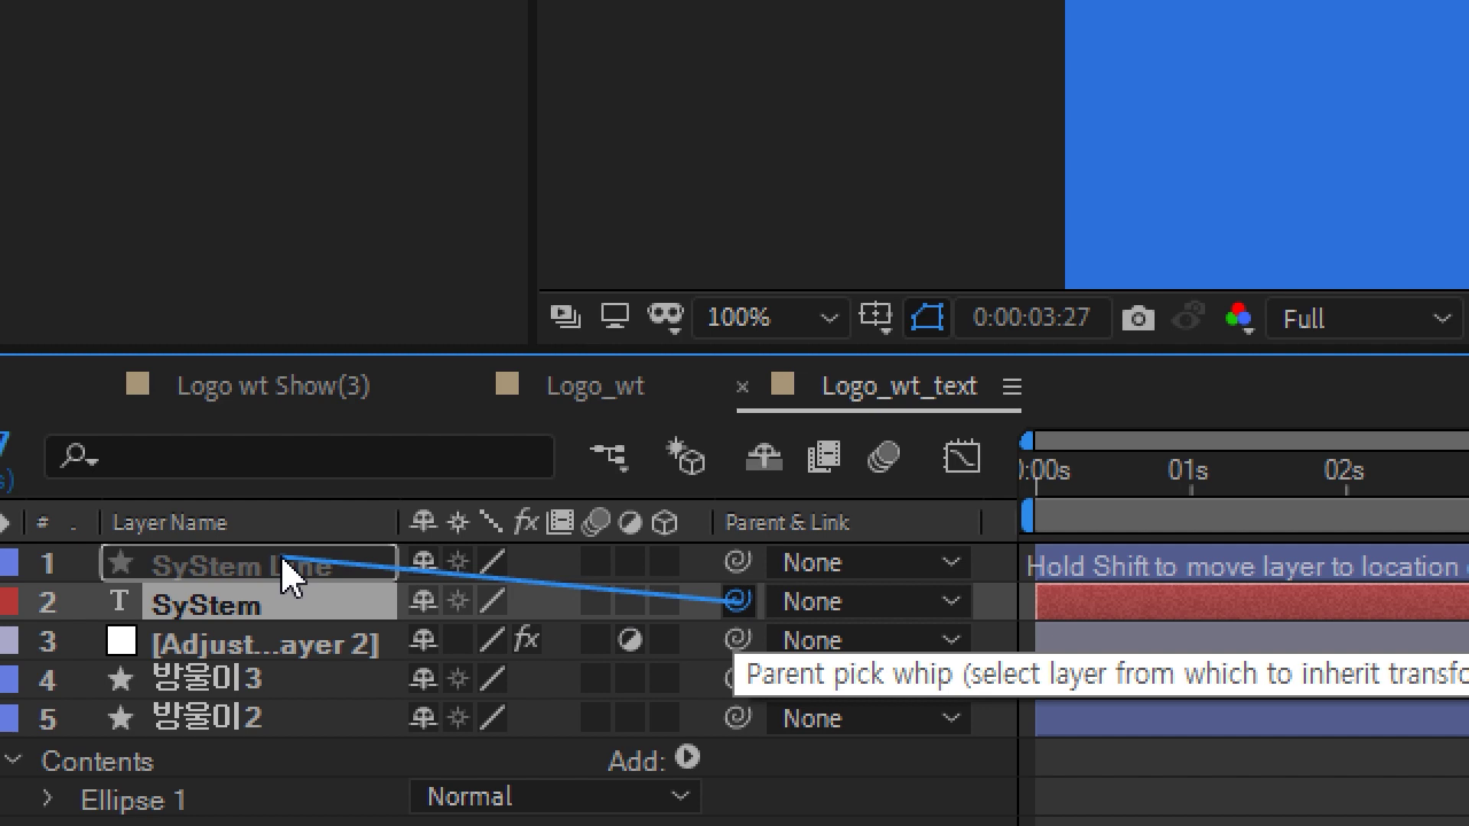
drag(284, 563, 285, 564)
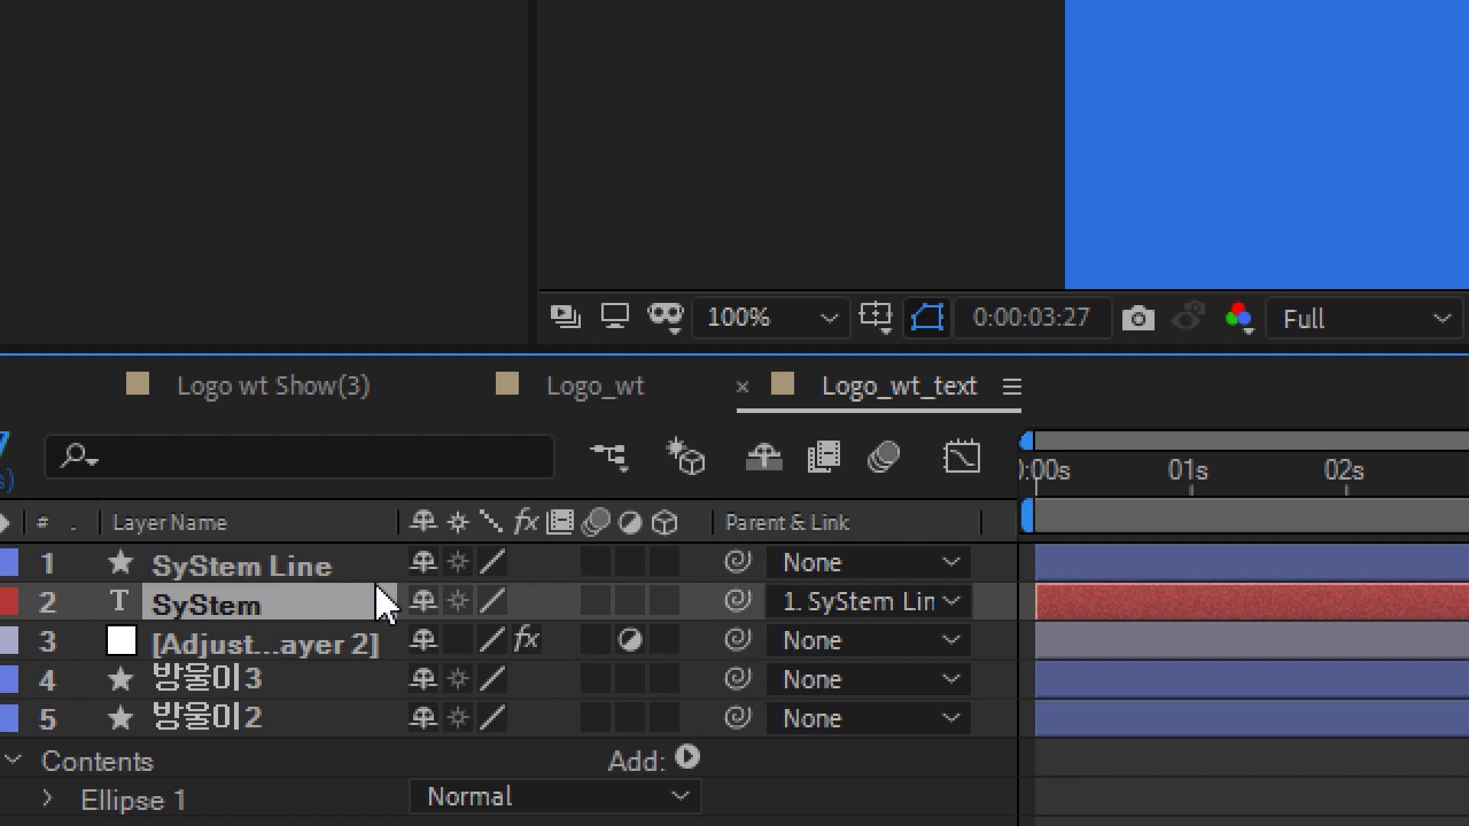
Set the SyStem text layer's parent to None, and reassign it to 1. SyStem Line
click(880, 608)
click(896, 651)
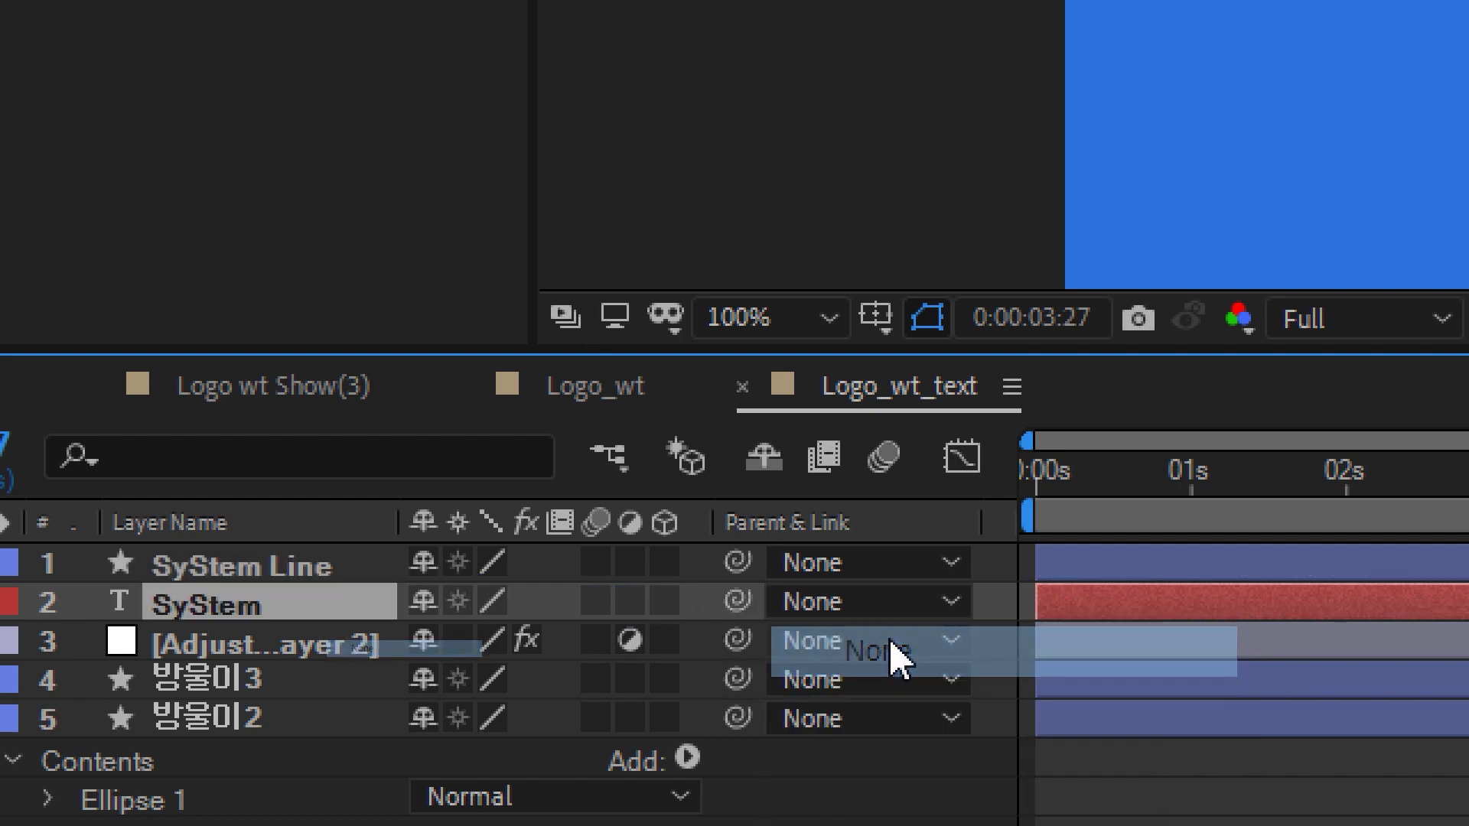
click(946, 605)
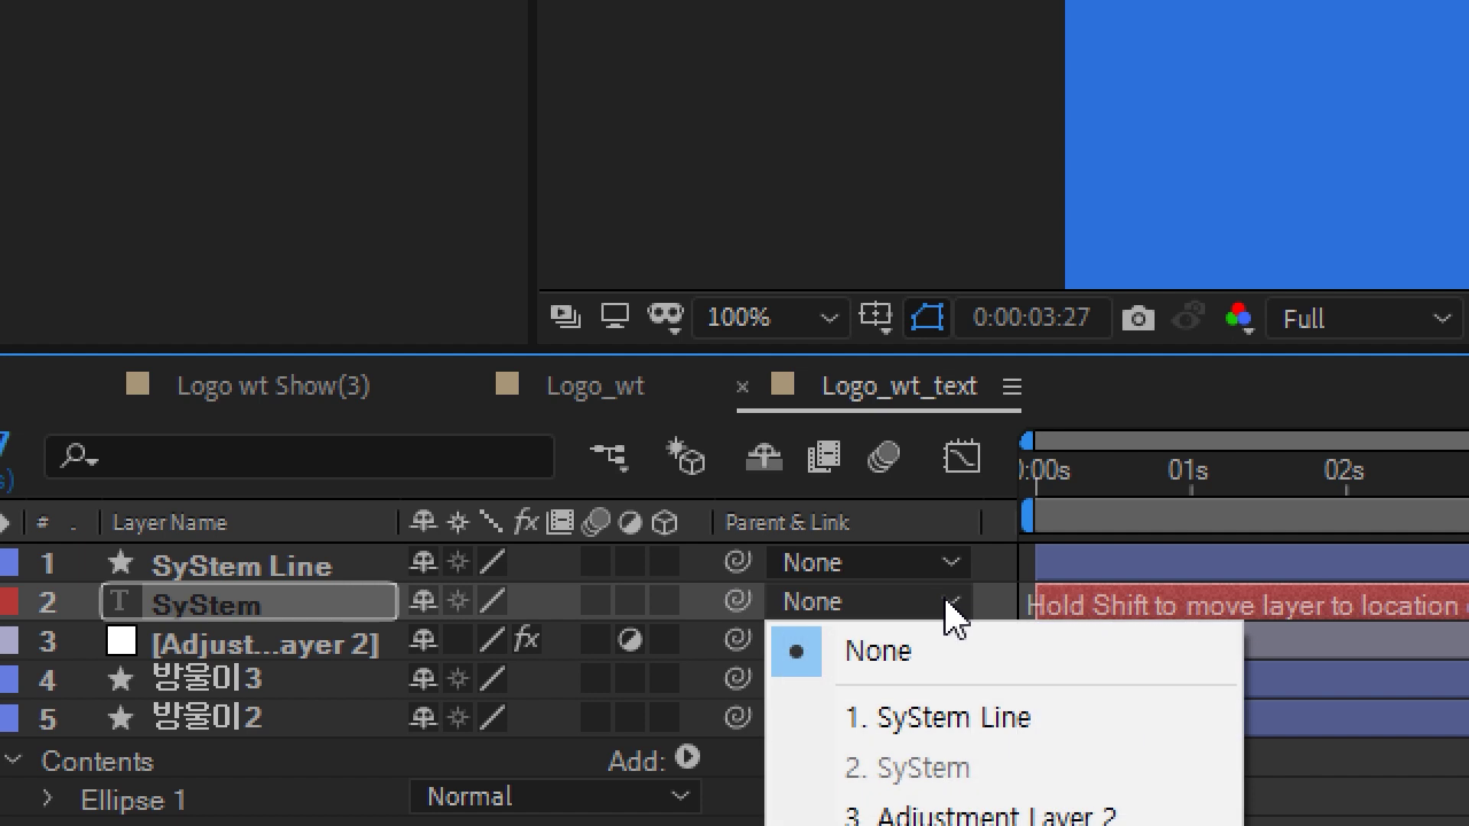
click(922, 723)
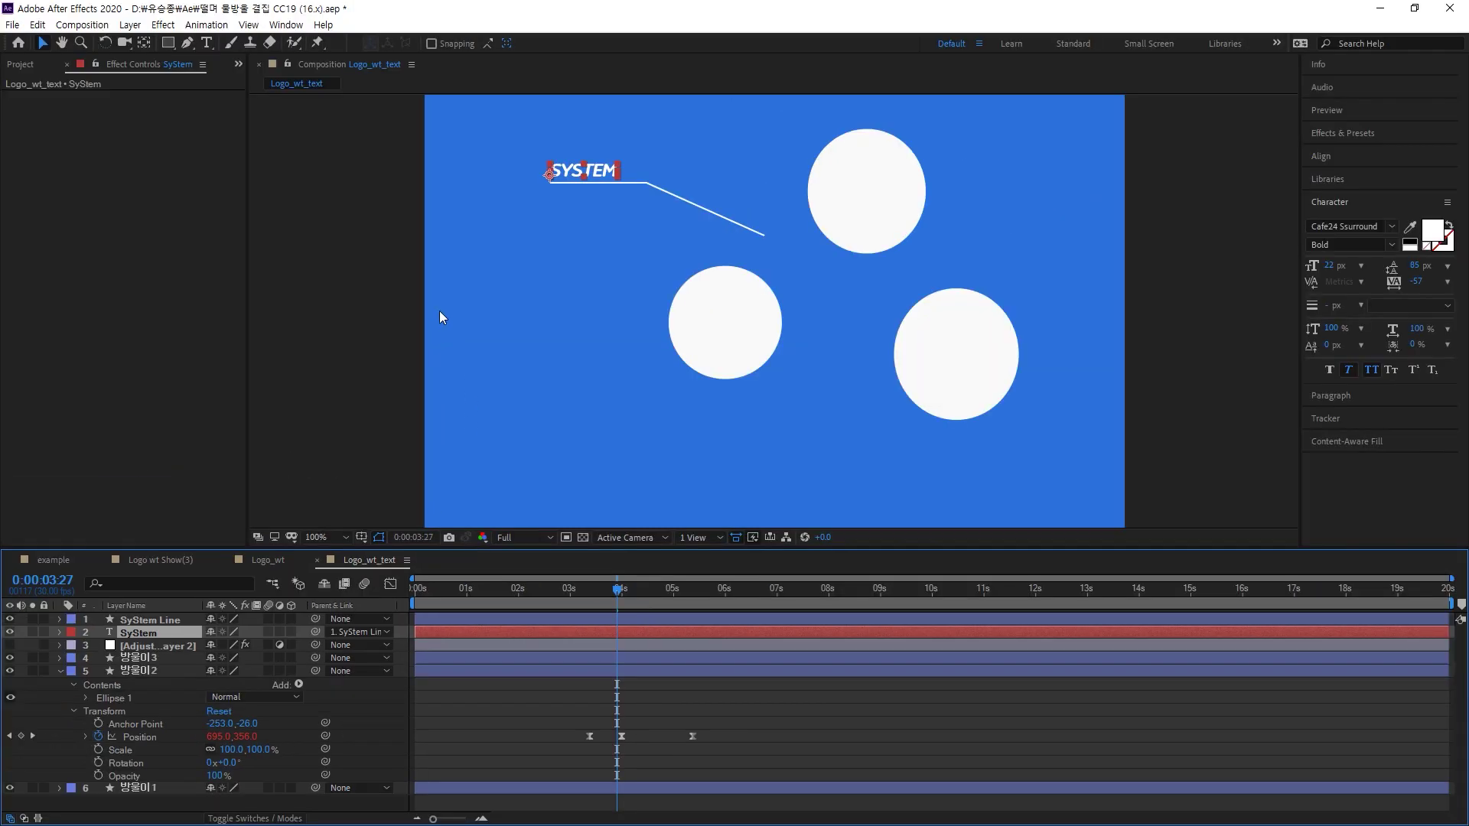
Deselect the text and reposition the SyStem Line with its label so the line's lower end sits just above the leftmost droplet
click(442, 309)
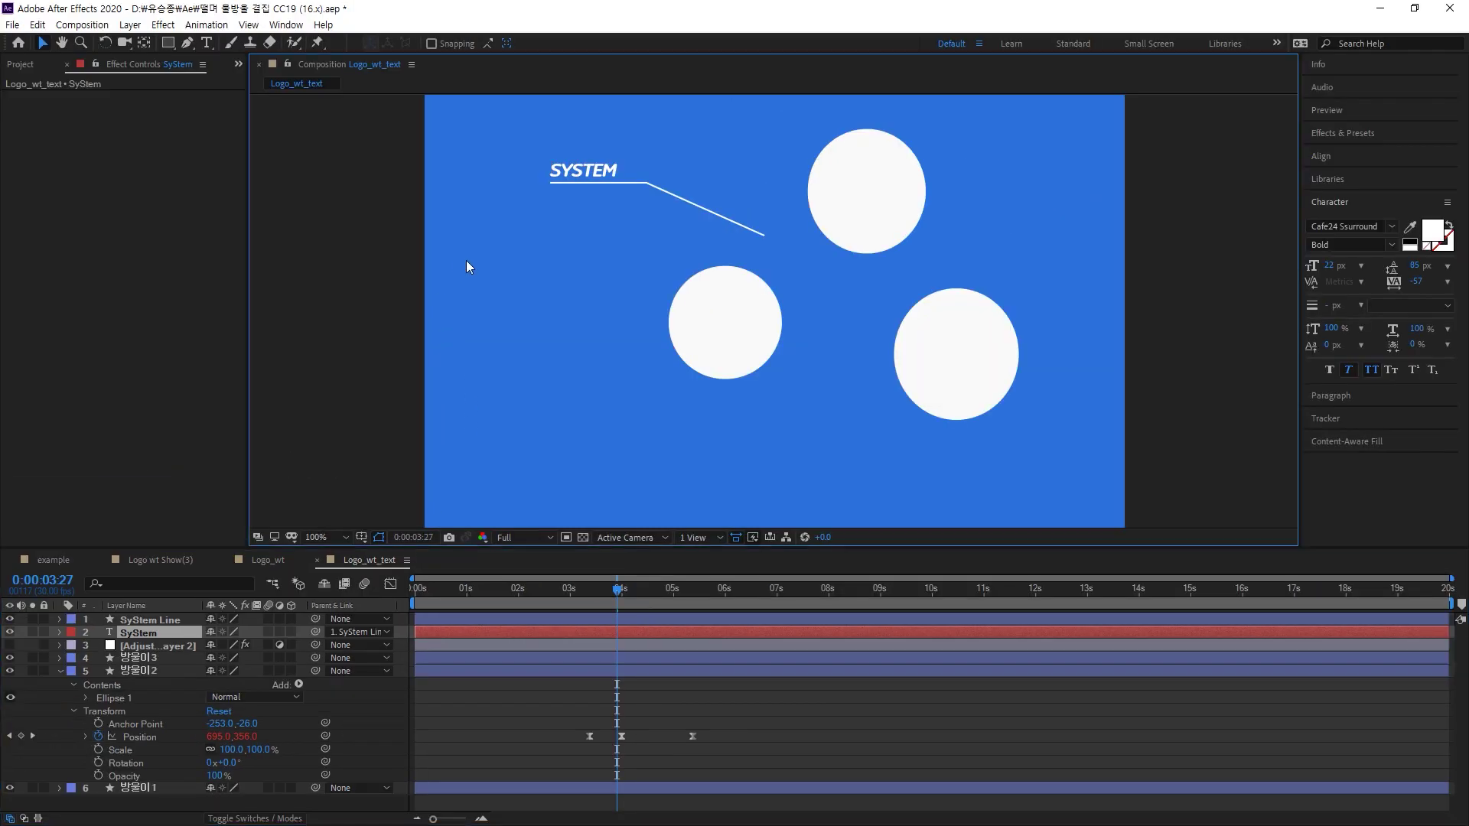
drag(657, 195, 600, 172)
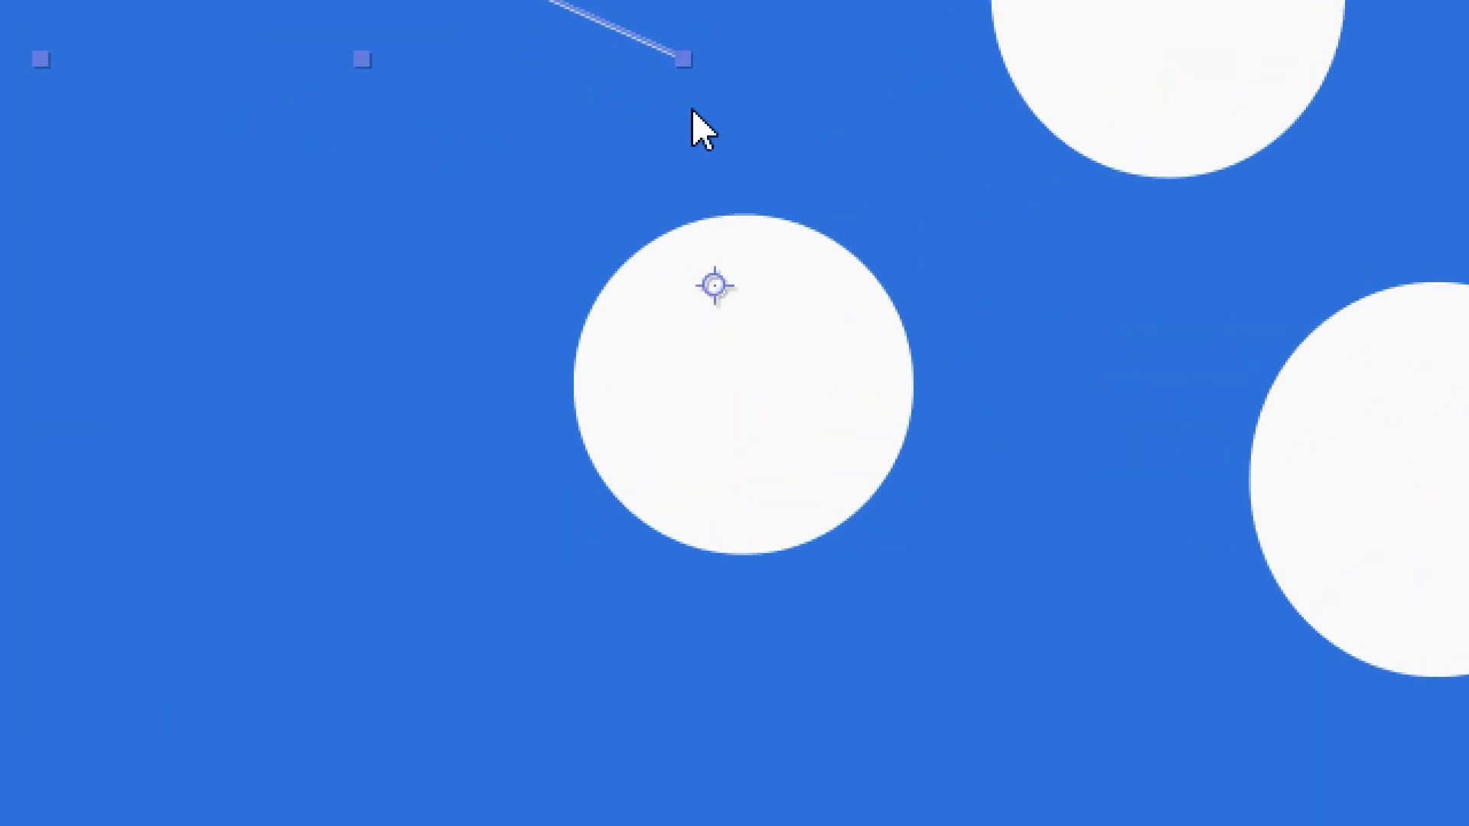
drag(617, 153, 645, 187)
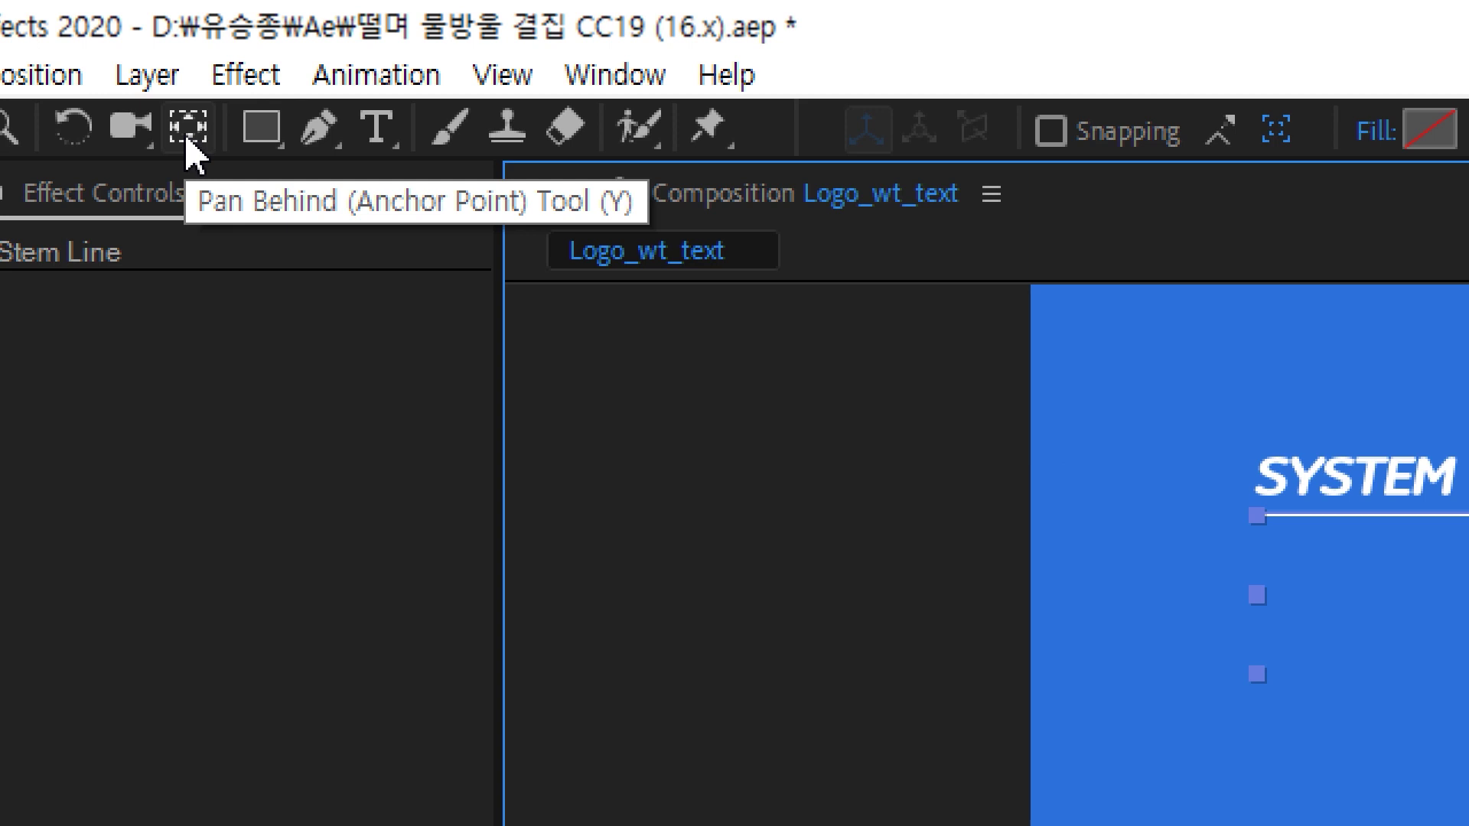
Move the SyStem Line layer's anchor point to the line's lower end near the droplet with the Pan Behind tool
click(189, 127)
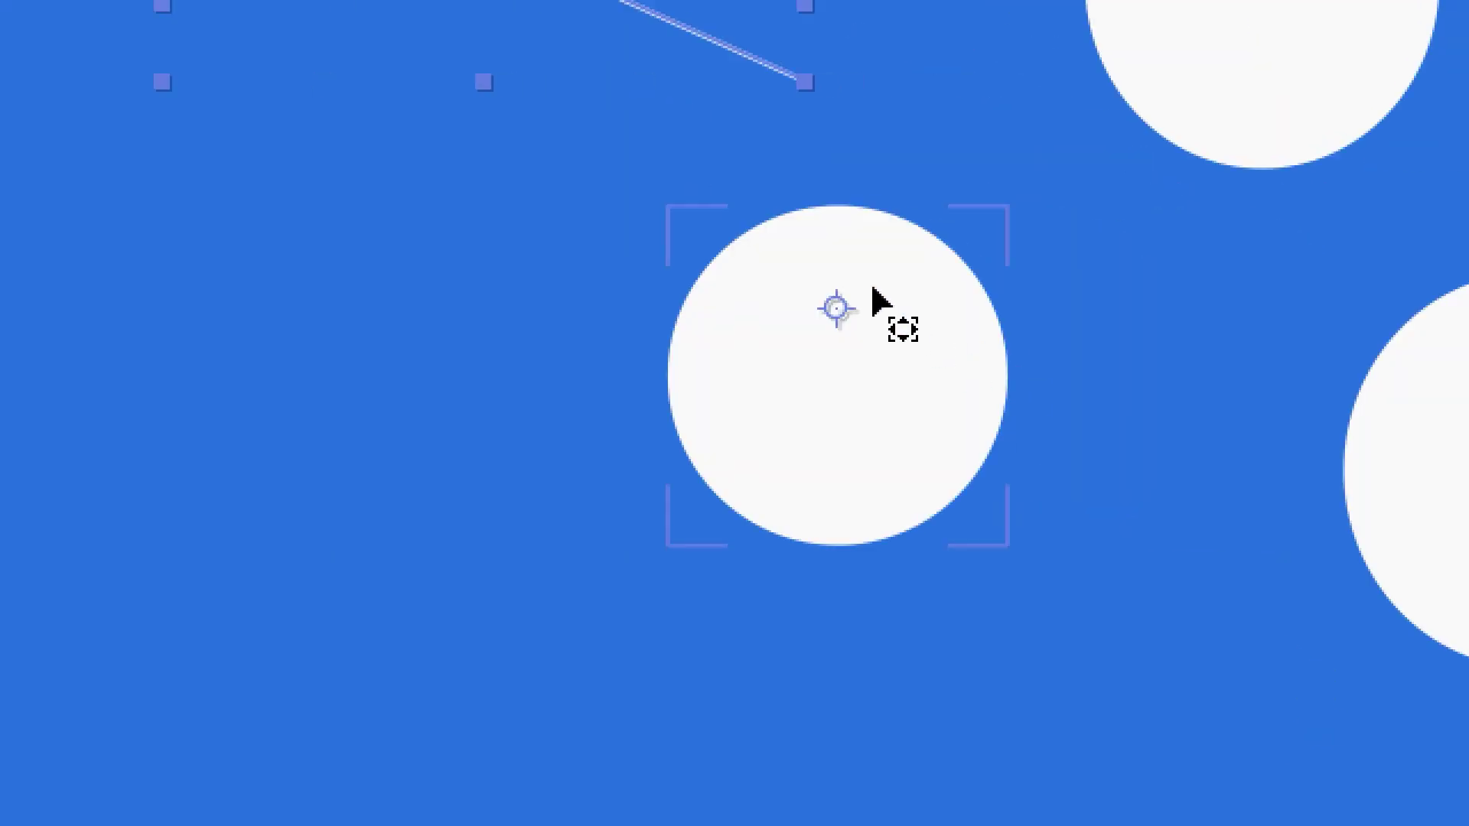
drag(834, 307, 802, 85)
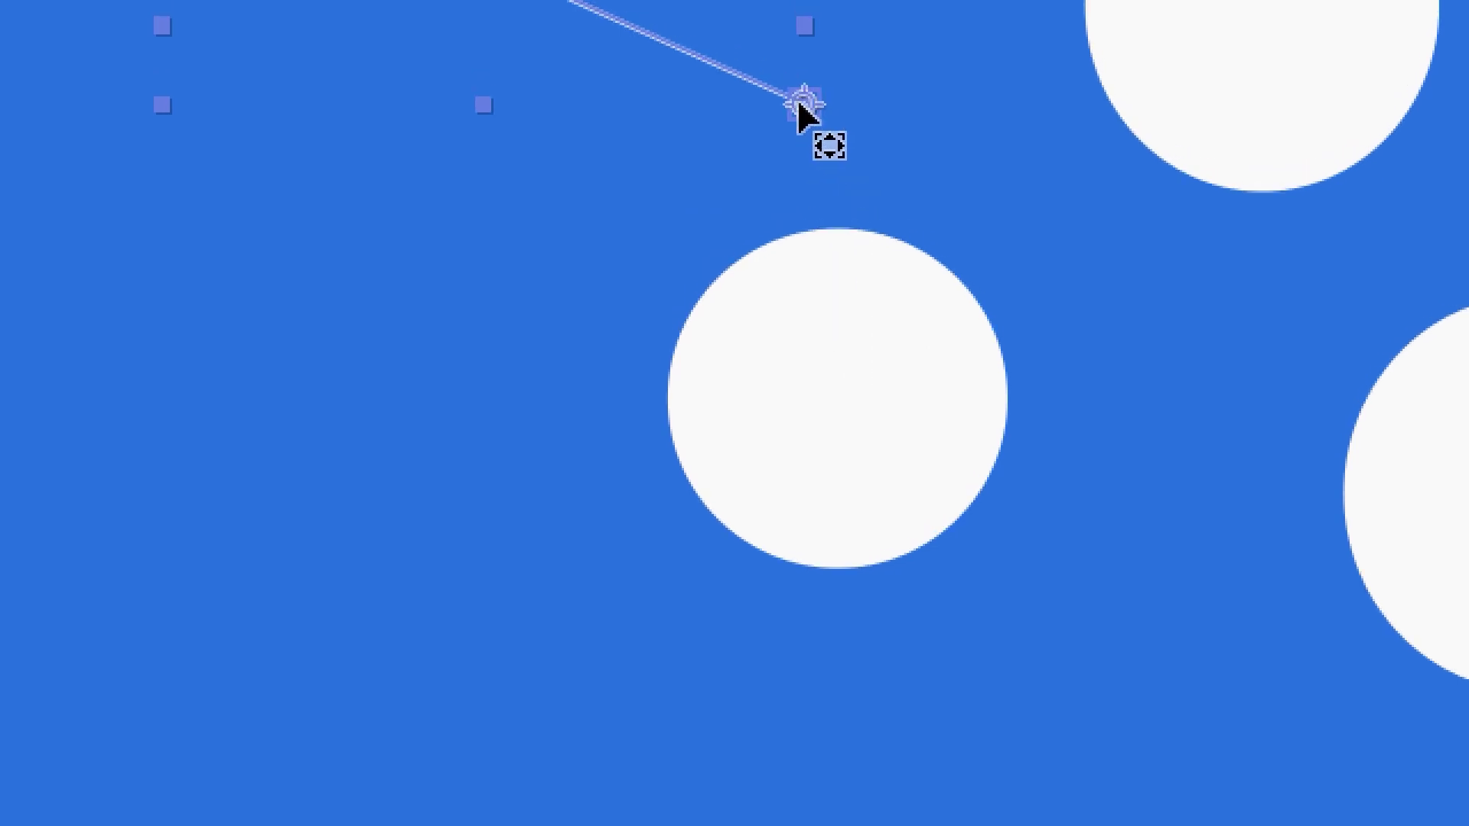